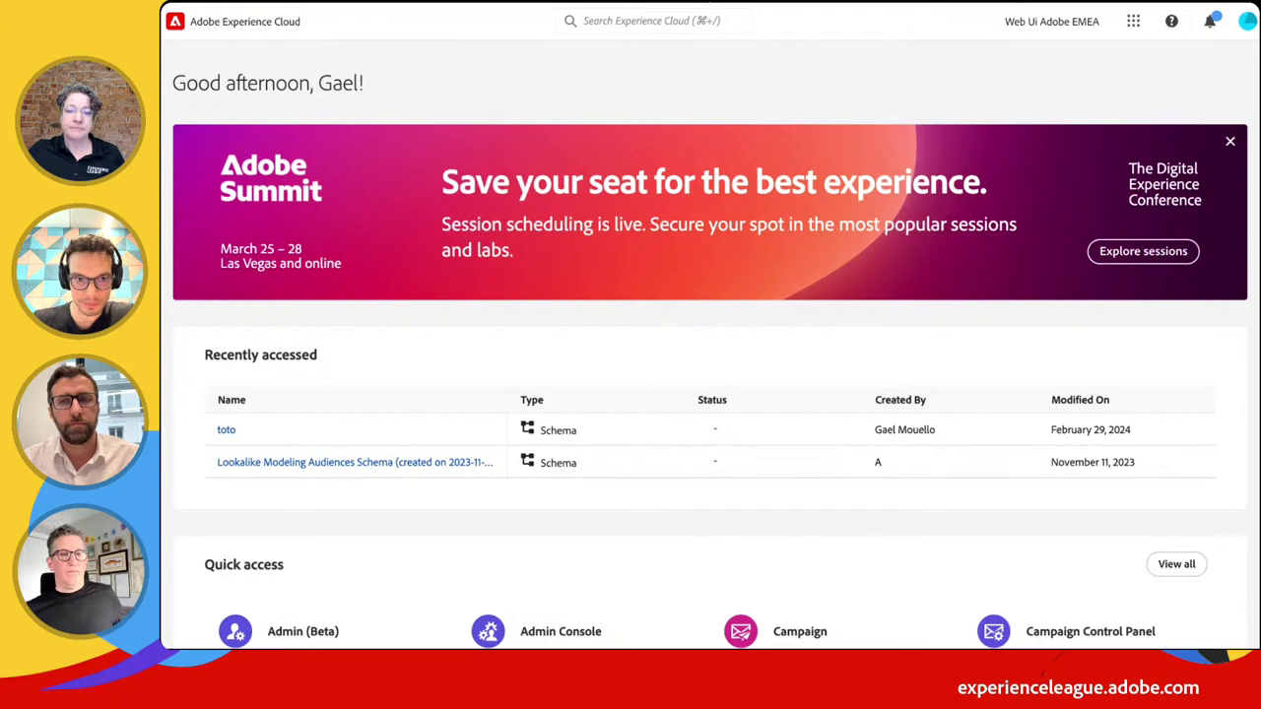
# Open Campaign from the Experience Cloud home's quick access and launch the Adobe Campaign instance
pyautogui.scroll(-2, 710, 345)
pyautogui.scroll(2, 710, 345)
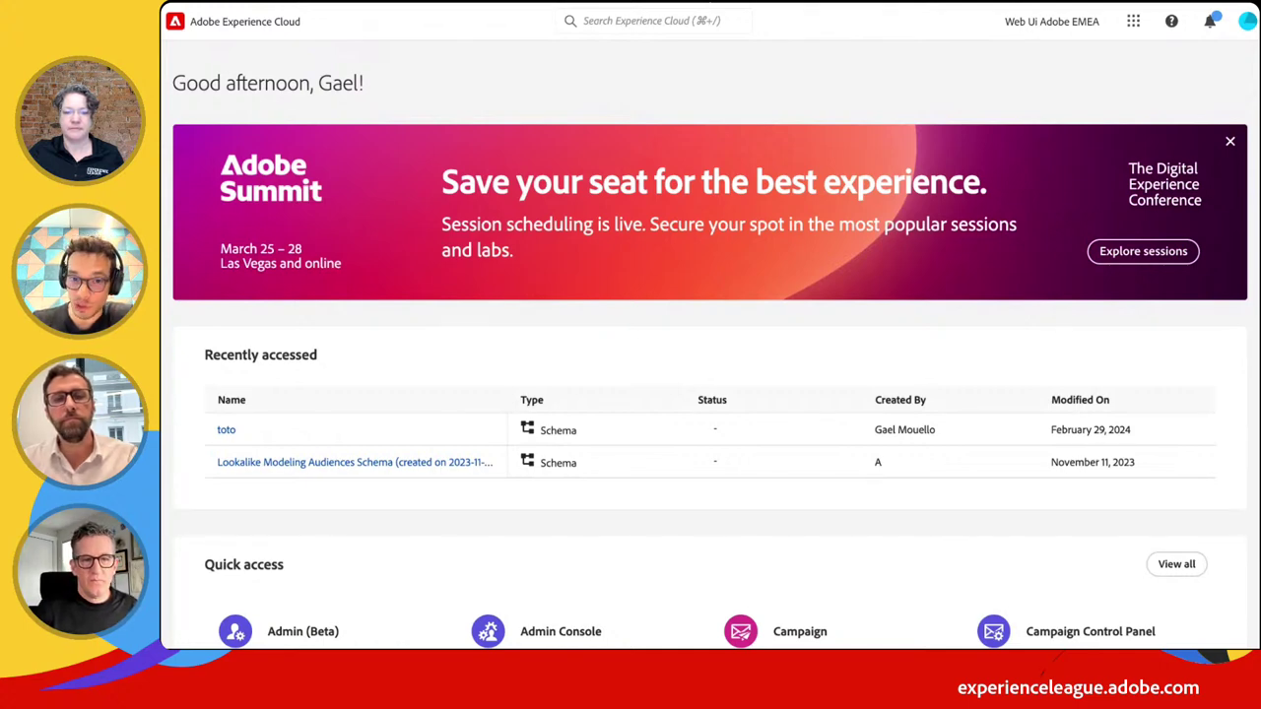
pyautogui.scroll(-3, 710, 359)
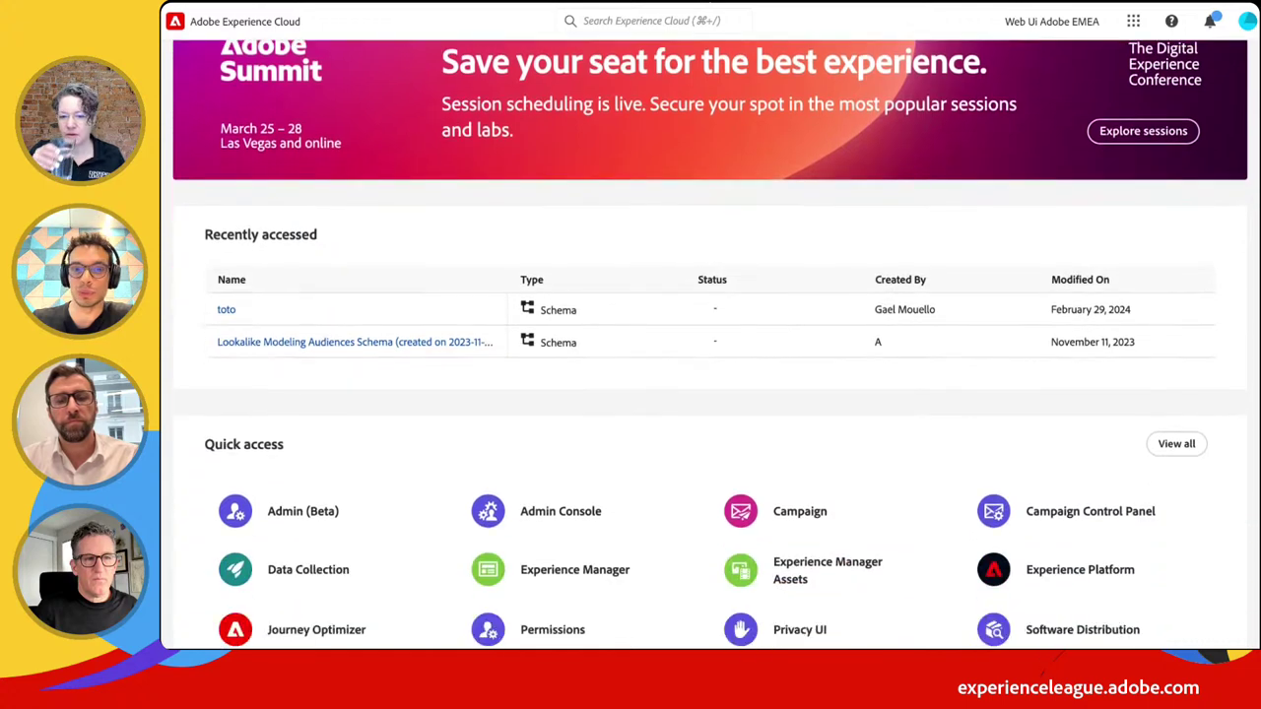
pyautogui.scroll(-4, 571, 177)
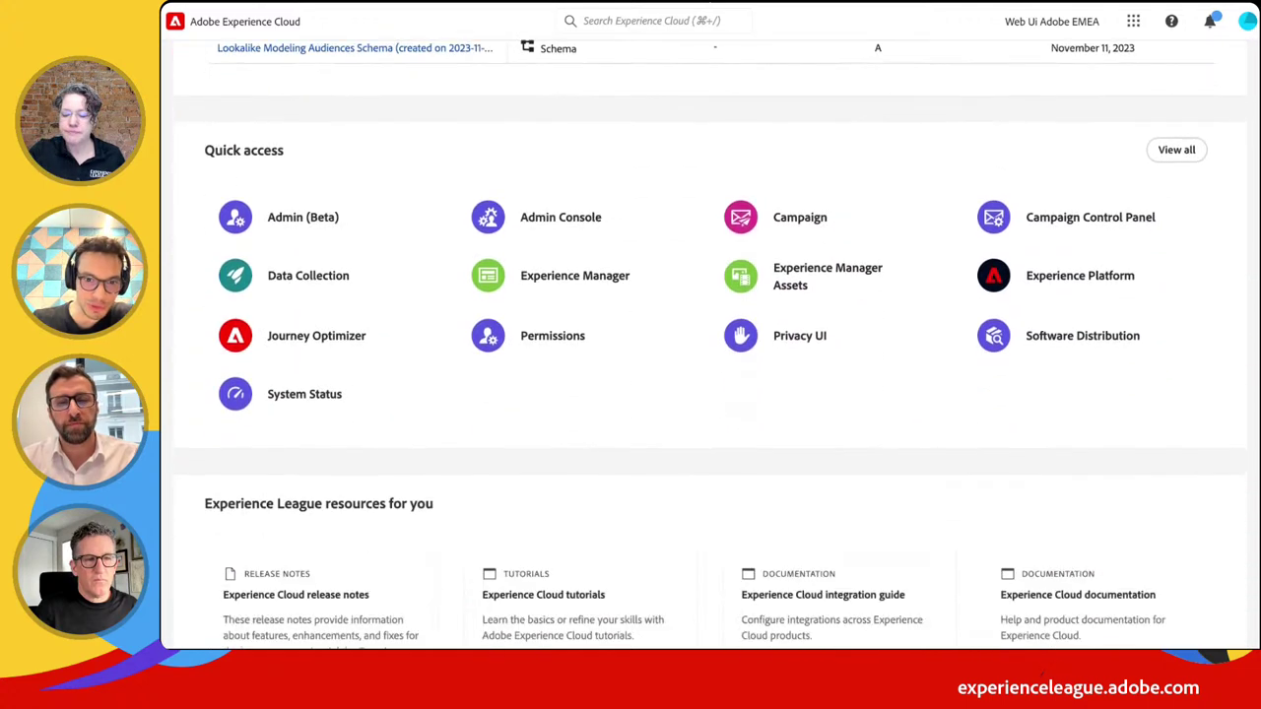
pyautogui.scroll(3, 467, 158)
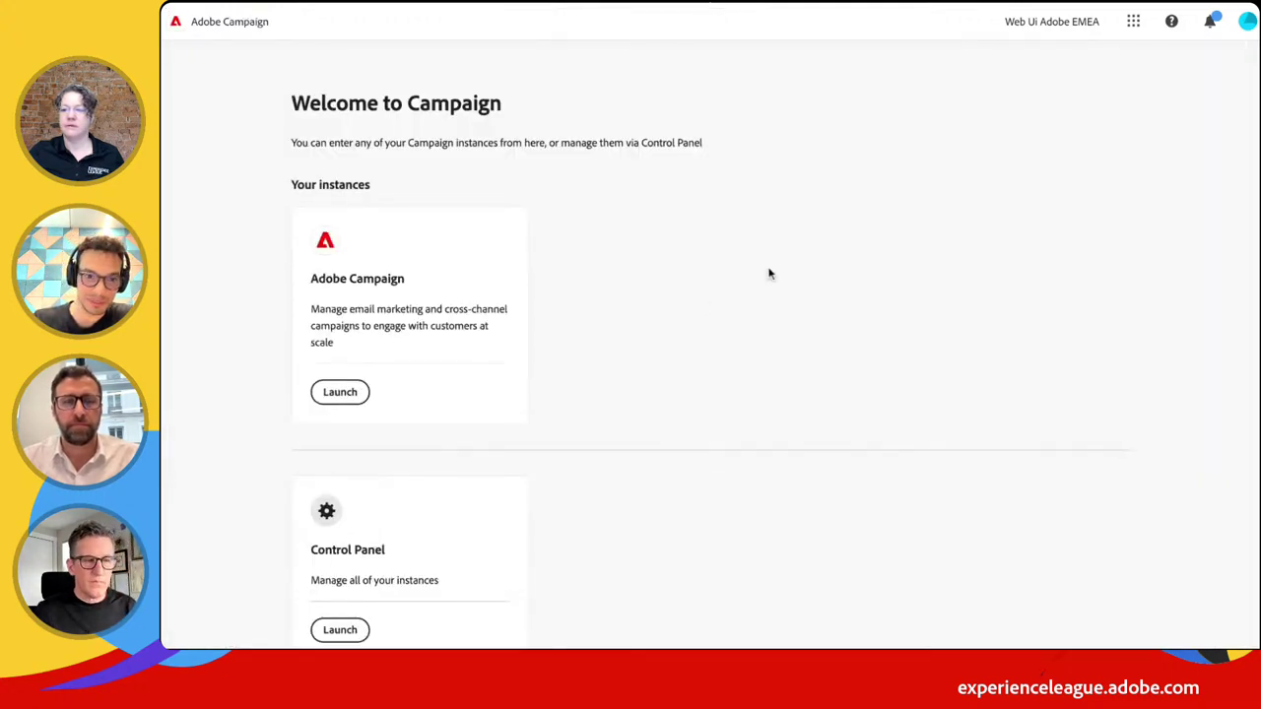
pyautogui.click(340, 392)
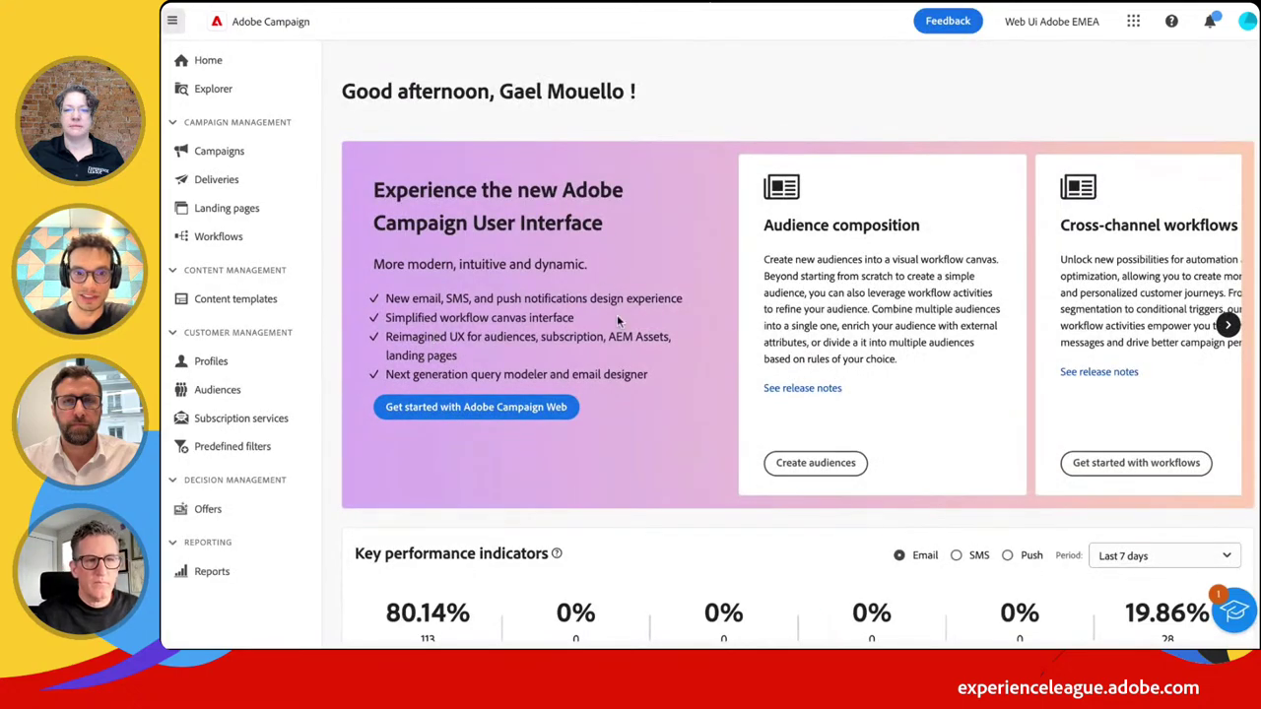
# Look over the Campaign home page and the list of available organizations, keeping Web Ui Adobe EMEA selected
pyautogui.scroll(-1, 619, 320)
pyautogui.scroll(-6, 618, 319)
pyautogui.scroll(7, 617, 314)
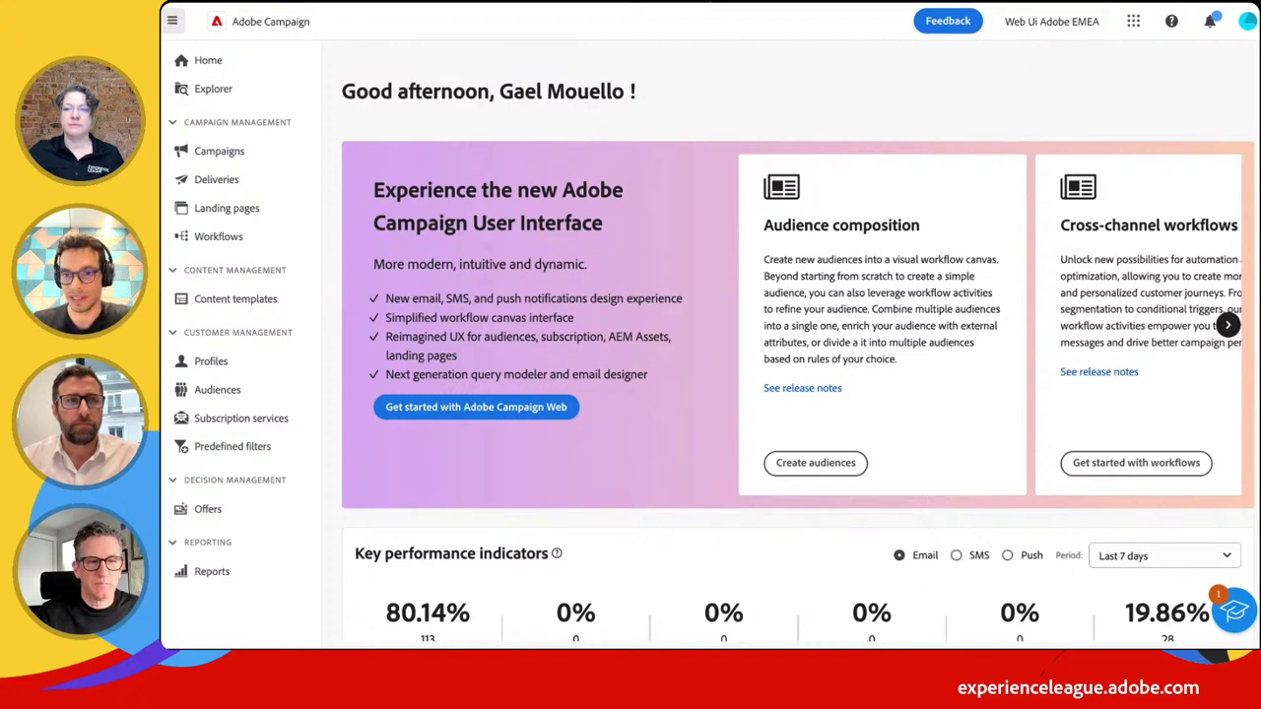
pyautogui.click(1079, 24)
pyautogui.scroll(-5, 1045, 205)
pyautogui.scroll(5, 1046, 205)
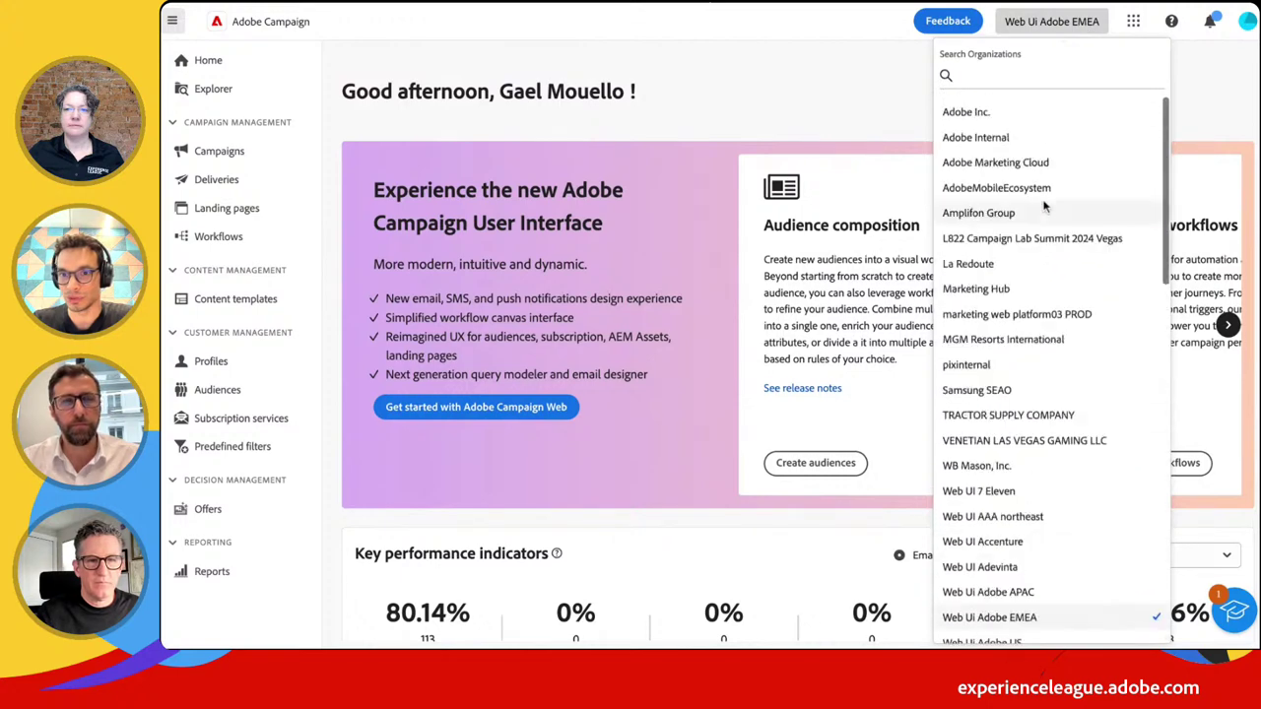
pyautogui.click(1071, 27)
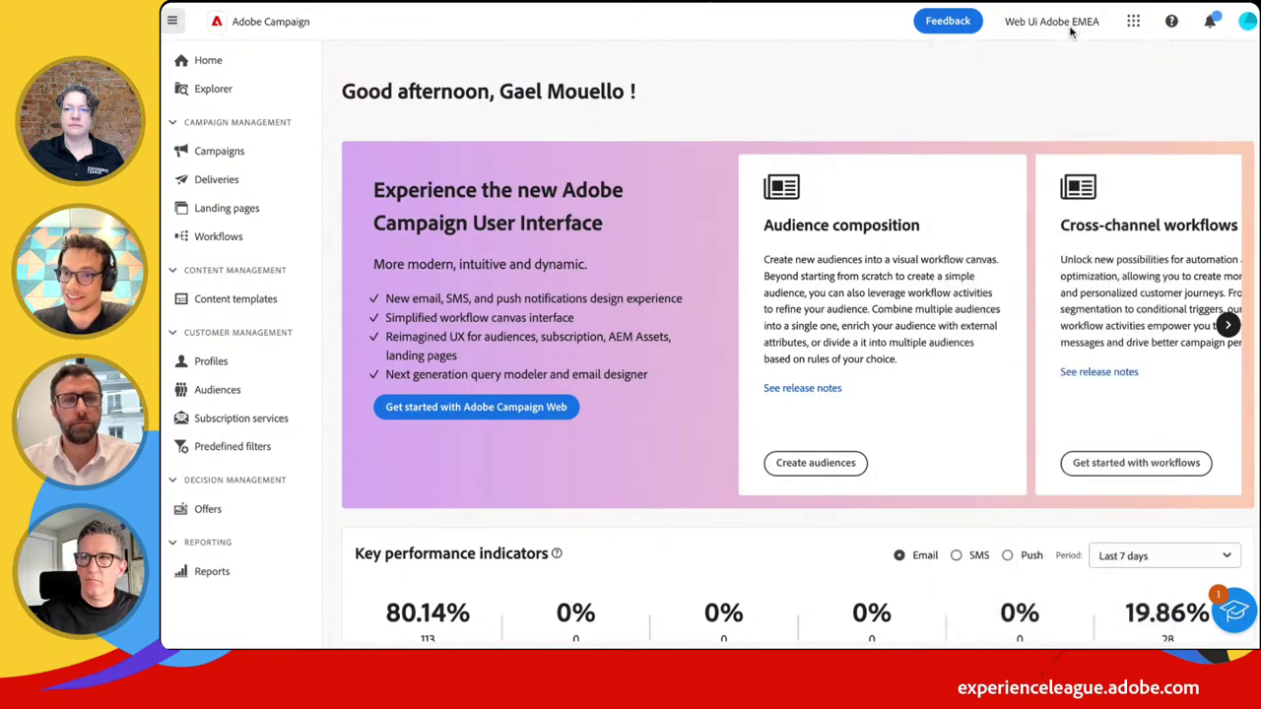
# View the list of available Experience Cloud applications and the Support, Help and Feedback sections of the help area
pyautogui.click(1134, 23)
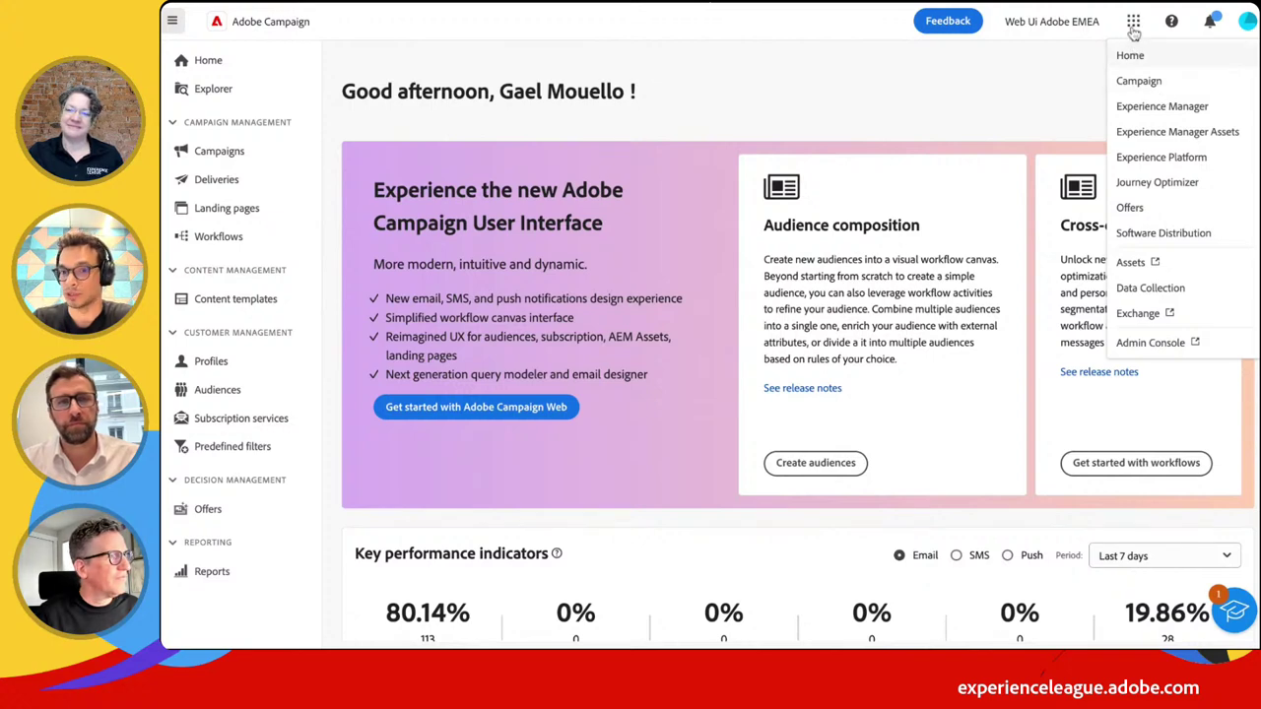
pyautogui.click(1169, 23)
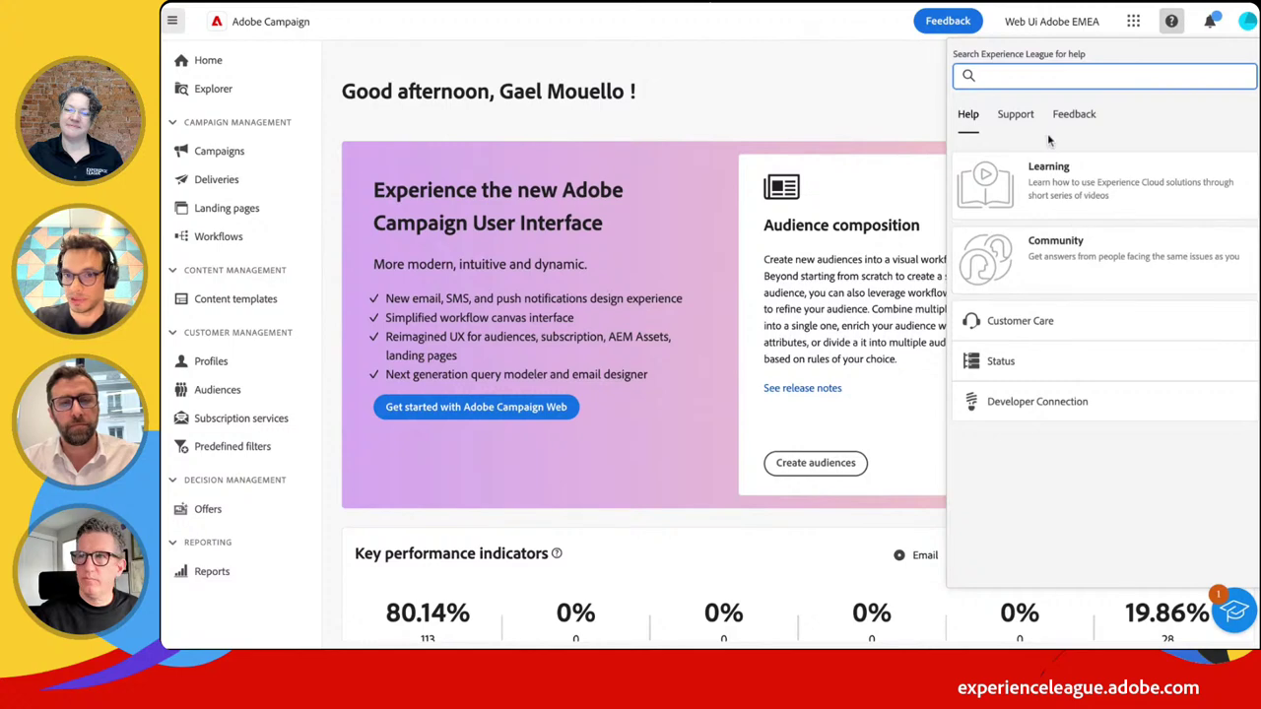
pyautogui.click(1016, 114)
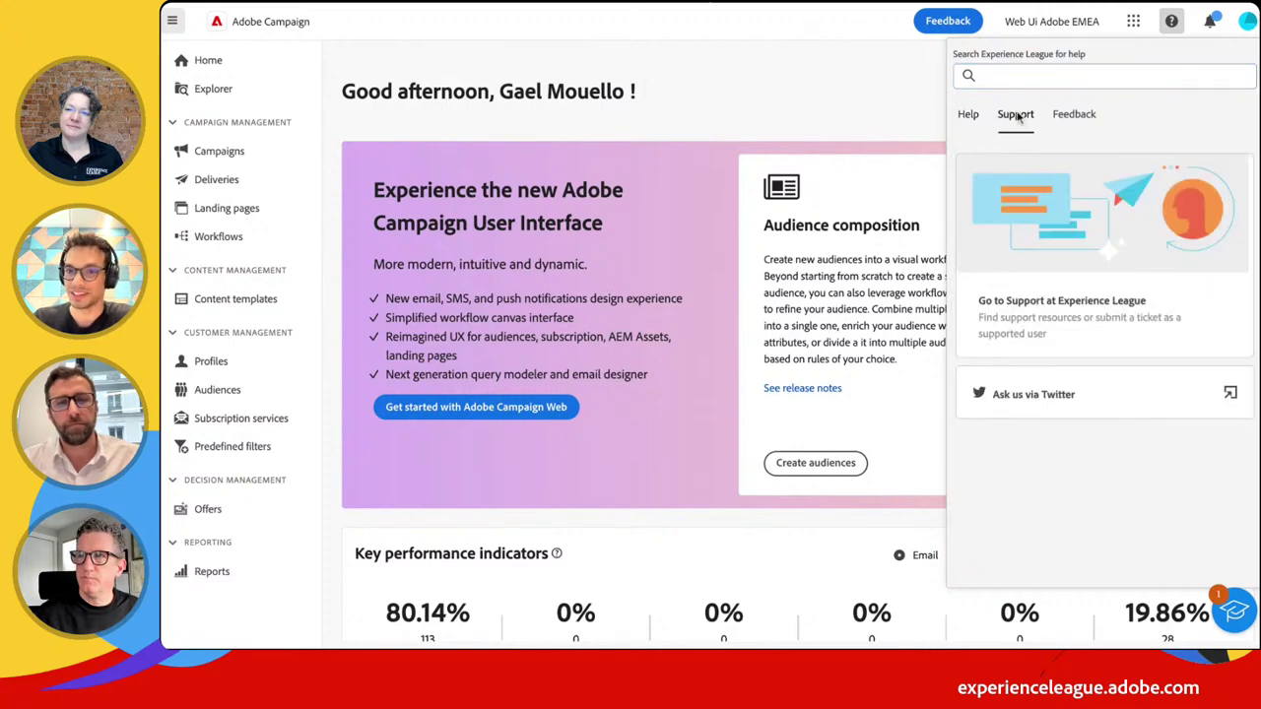
pyautogui.click(969, 116)
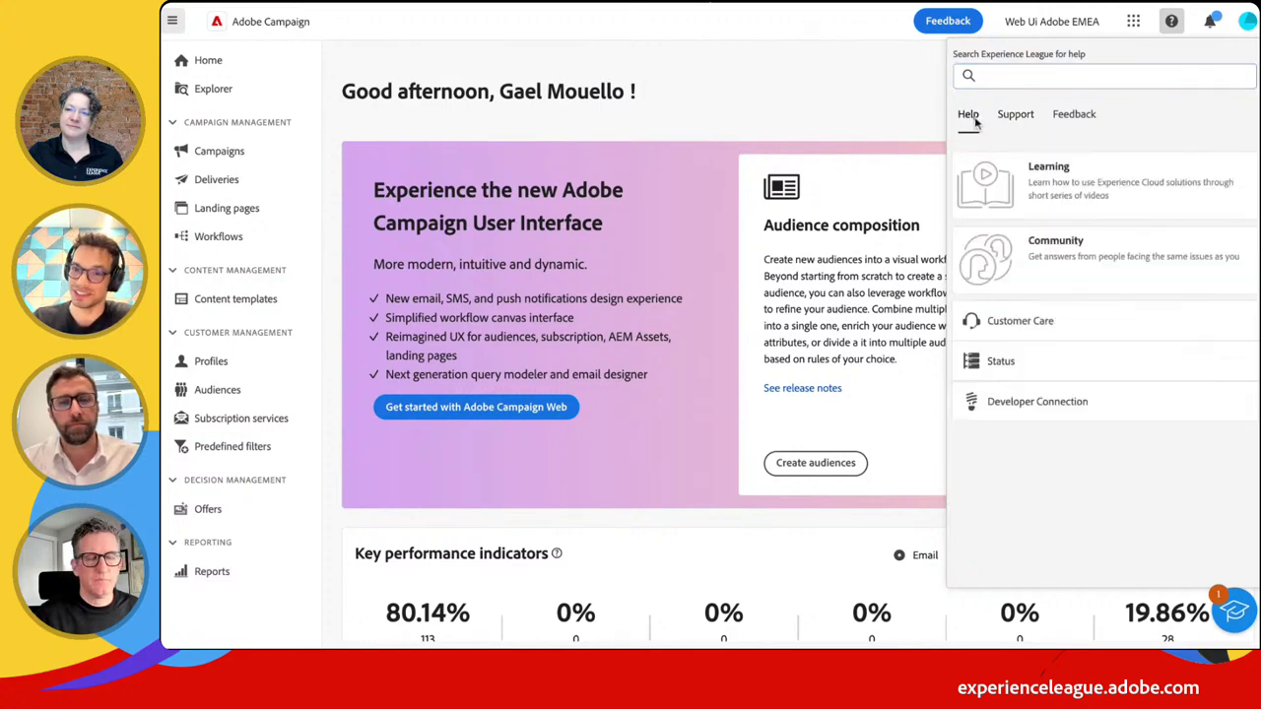
pyautogui.click(1066, 115)
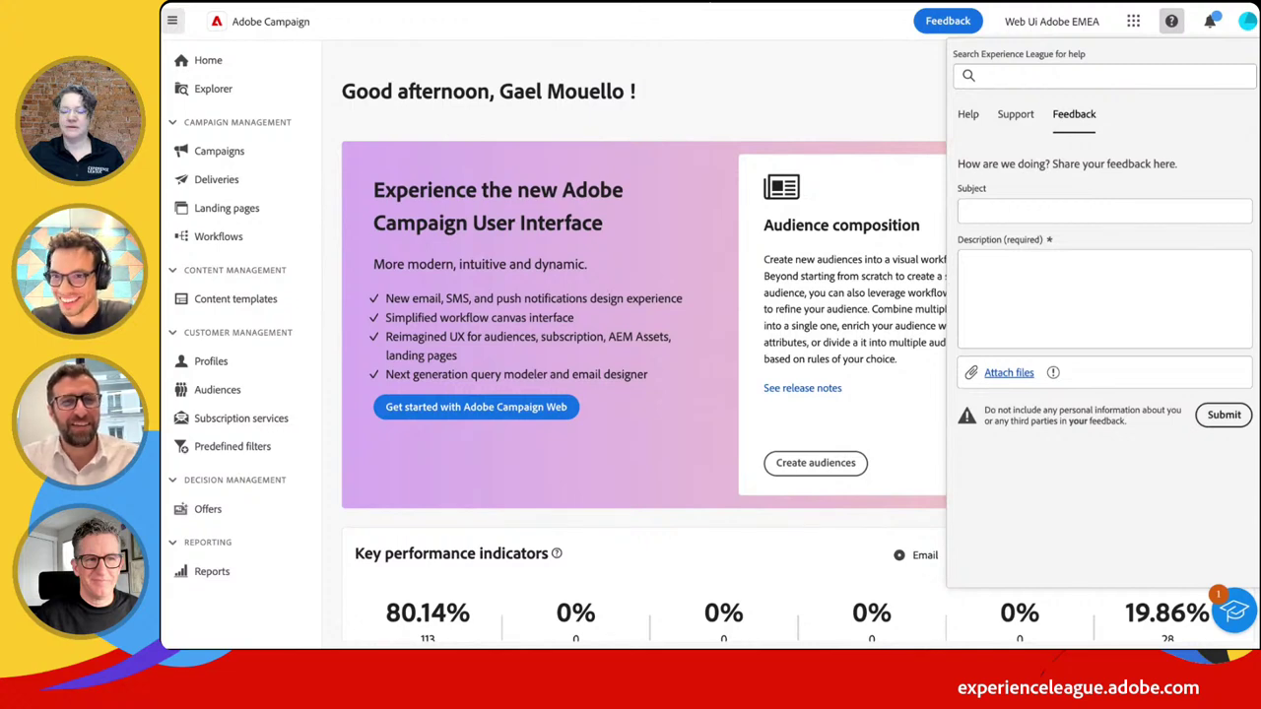
# Read through the list of Experience Cloud product announcements
pyautogui.click(1210, 20)
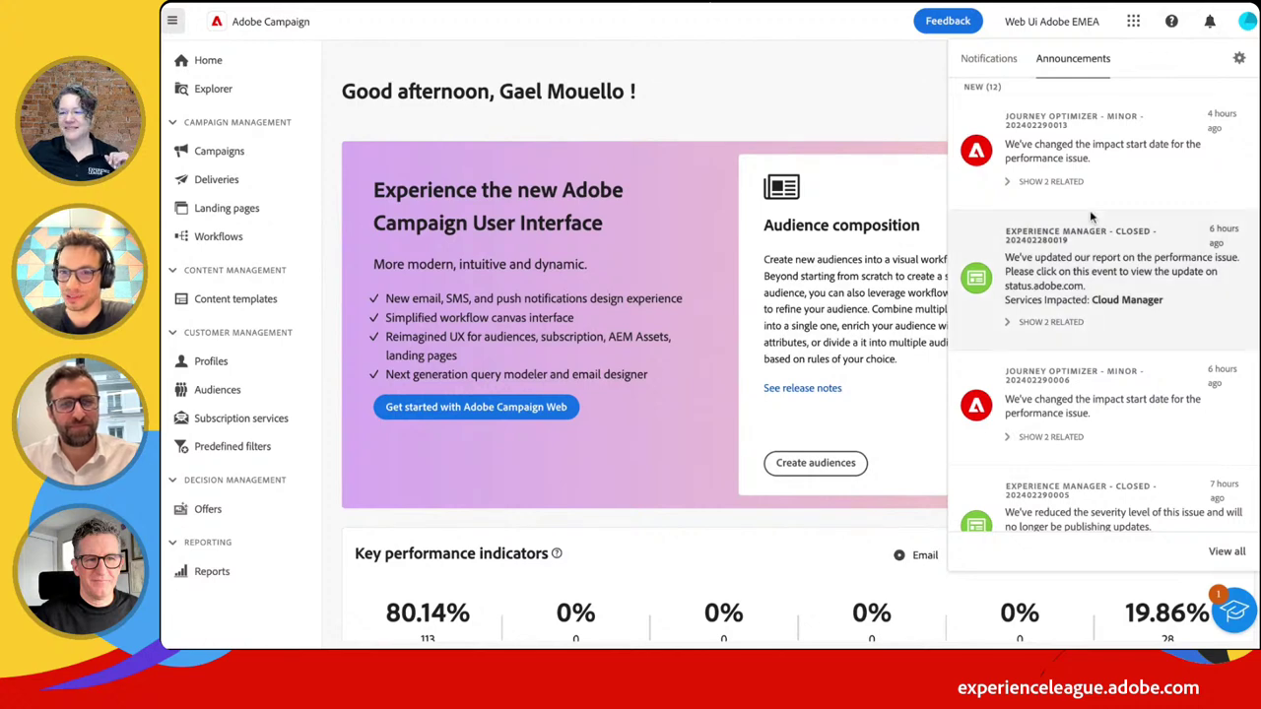
pyautogui.scroll(-5, 1091, 214)
pyautogui.scroll(5, 1090, 209)
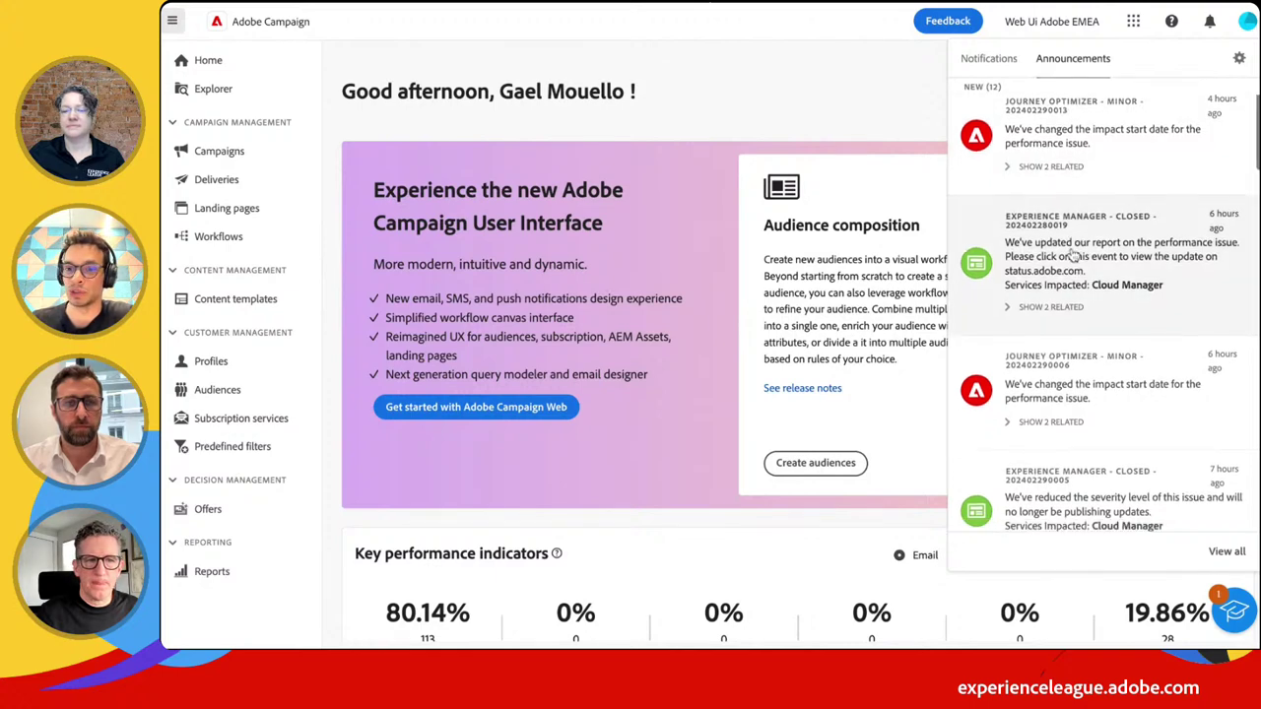
pyautogui.scroll(-3, 1072, 256)
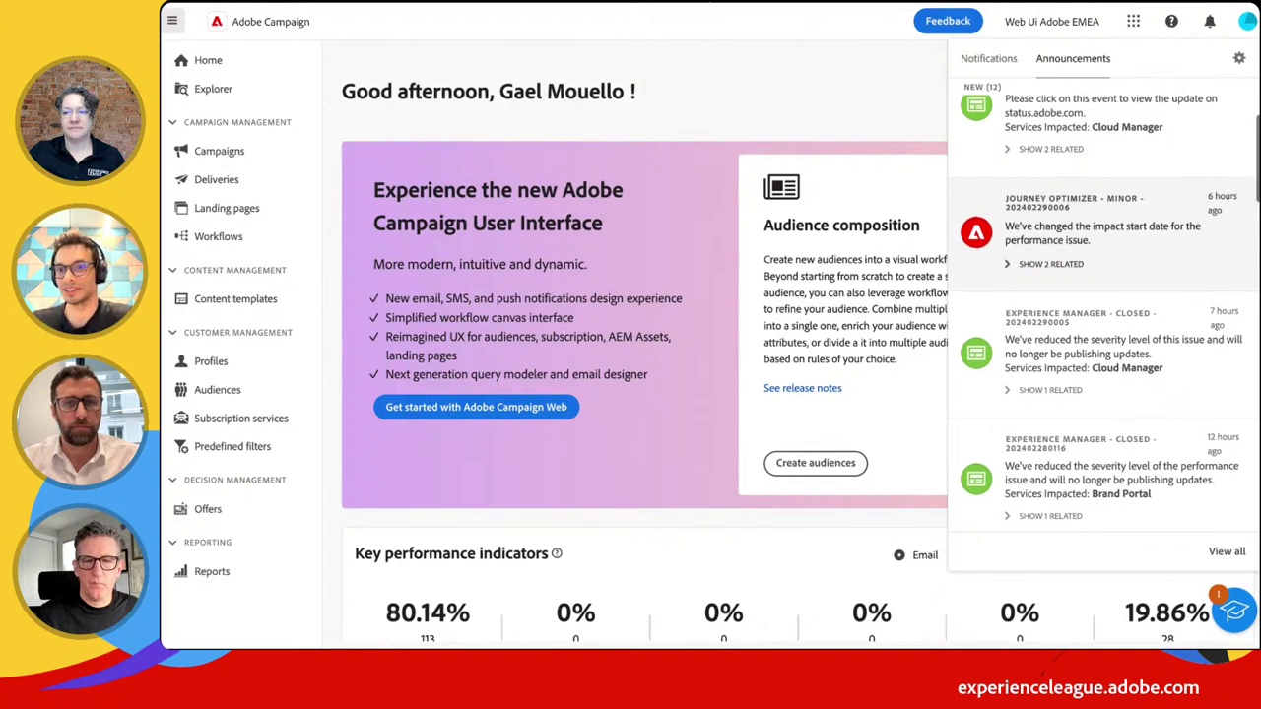
pyautogui.scroll(3, 1094, 246)
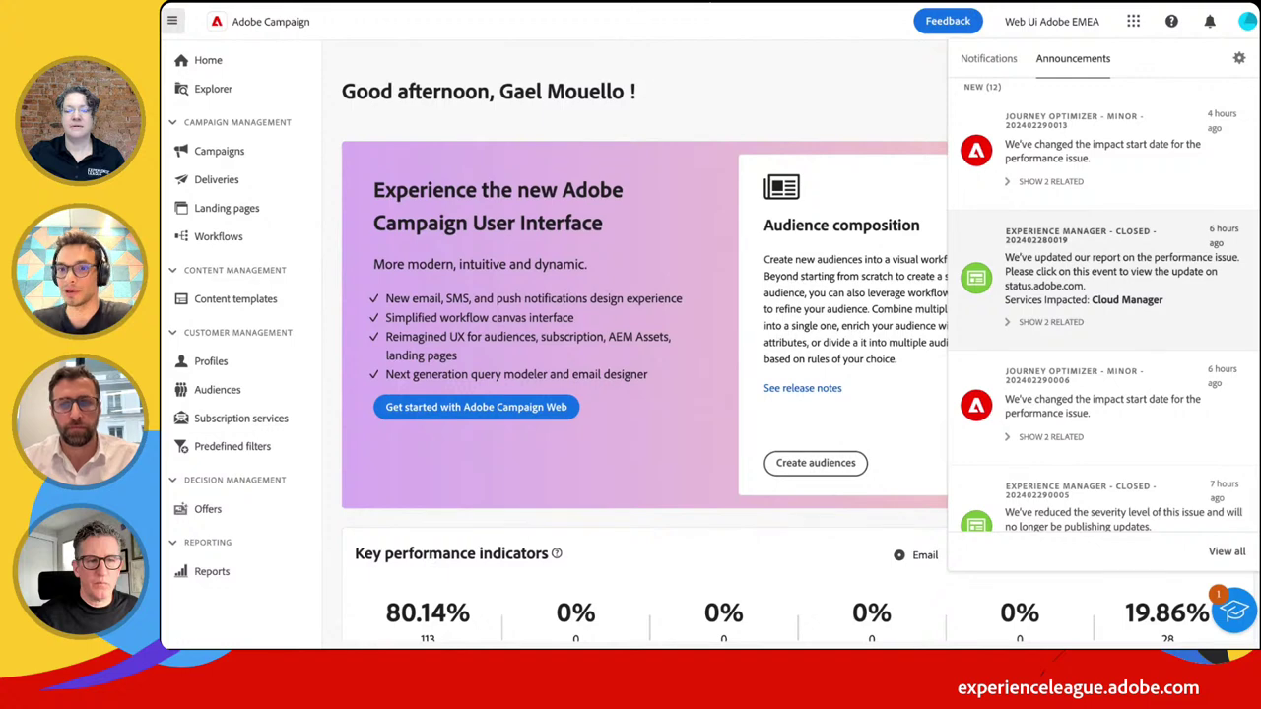
# Open the Experience Cloud preferences from the user account and review the general, data usage and notification settings
pyautogui.click(1249, 24)
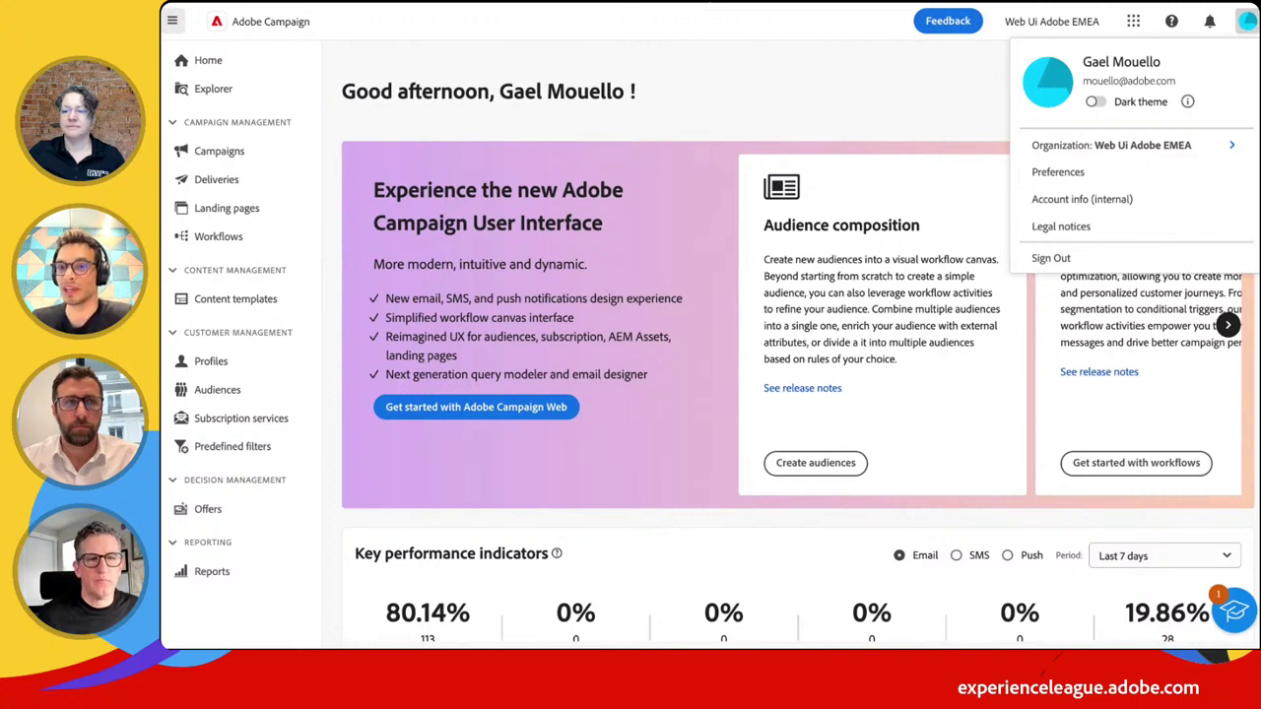
pyautogui.click(1087, 181)
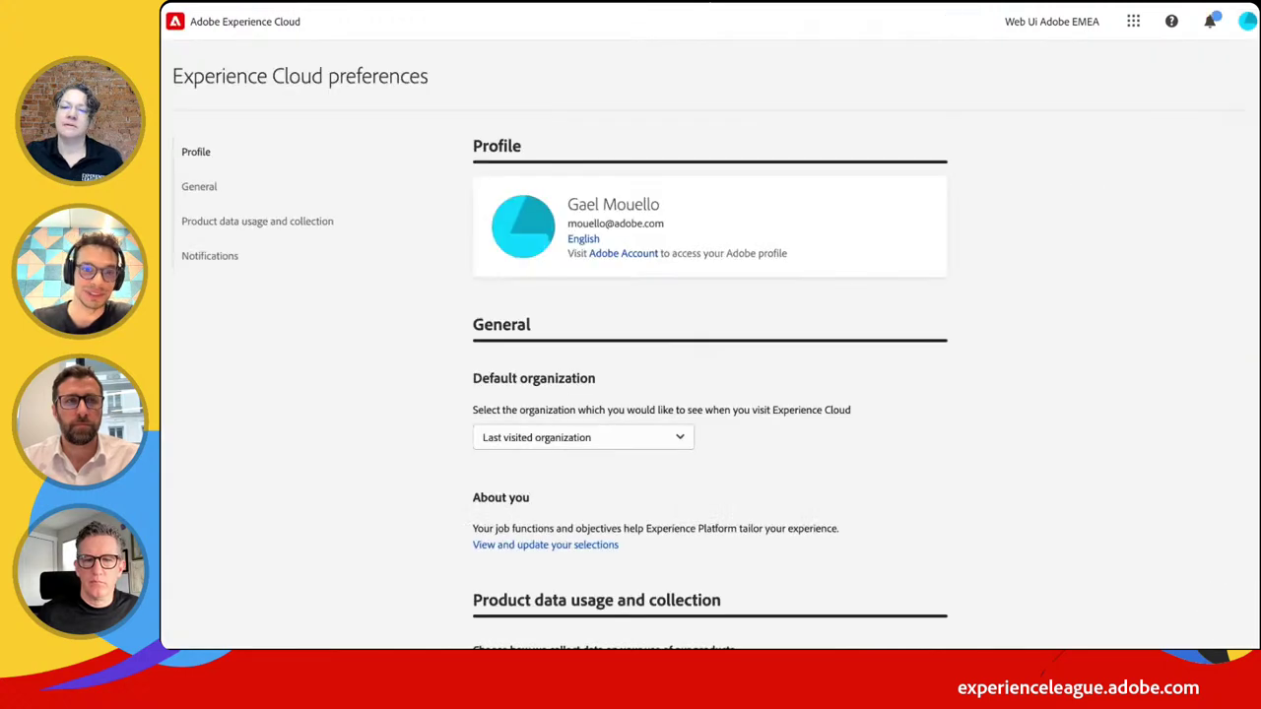
pyautogui.scroll(-4, 680, 285)
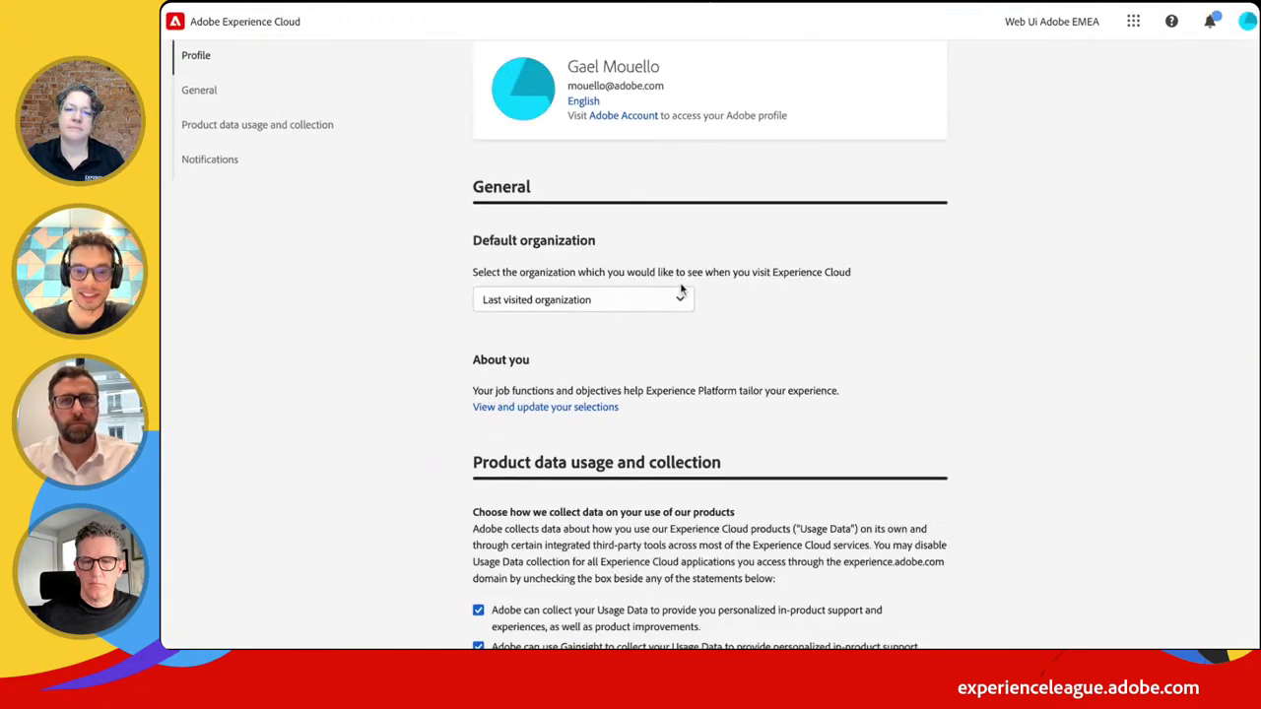
pyautogui.scroll(-4, 681, 285)
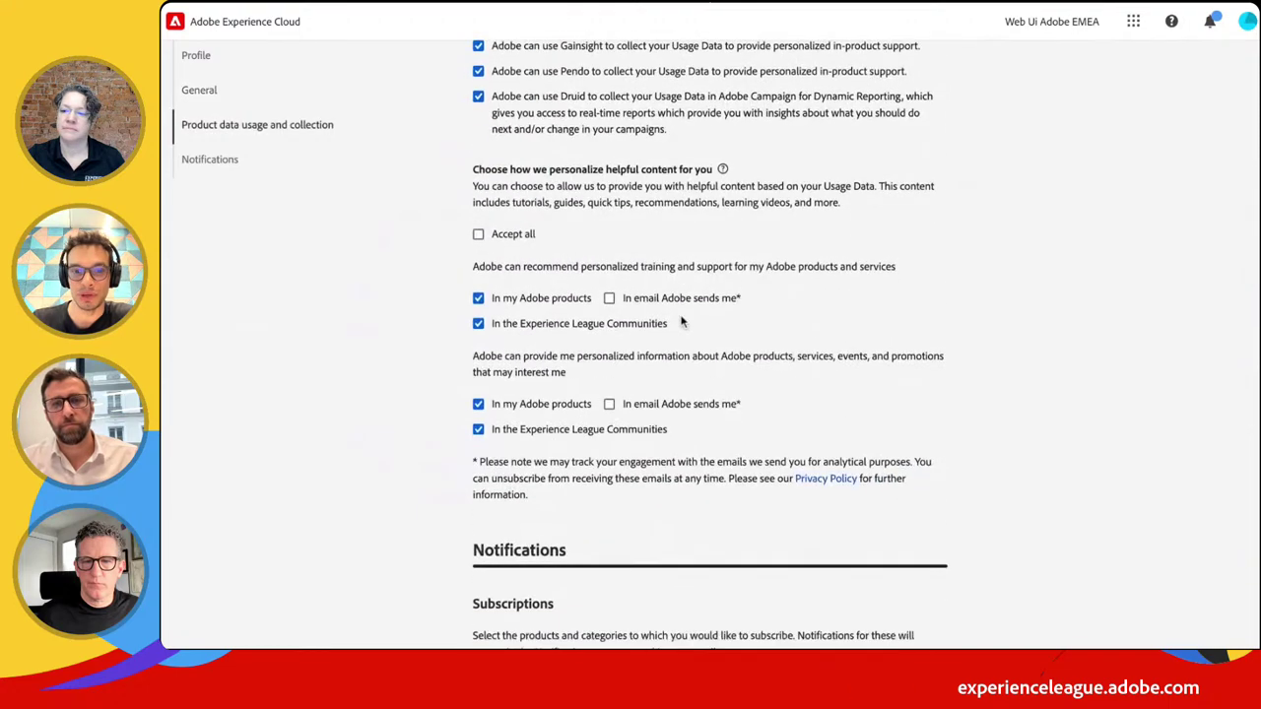
pyautogui.scroll(8, 660, 406)
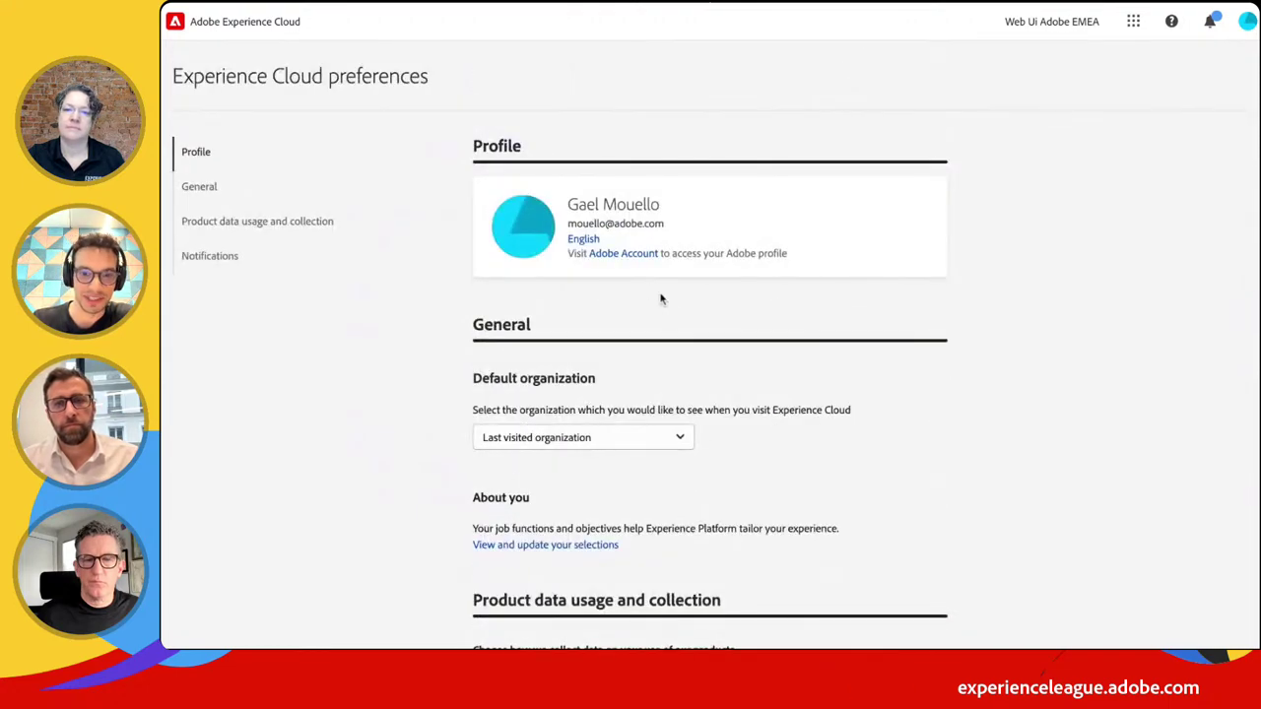
# Examine the languages offered as first language in the profile preferences, and close the language selection without saving
pyautogui.click(594, 244)
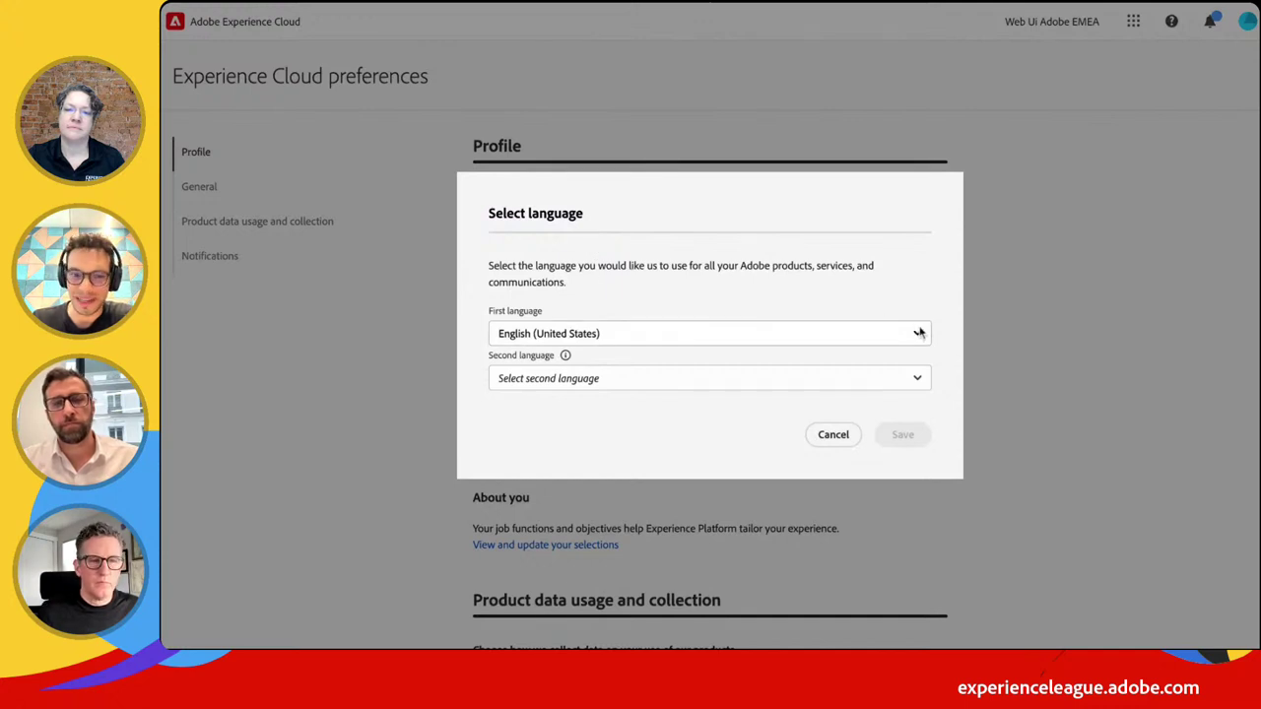
pyautogui.click(916, 333)
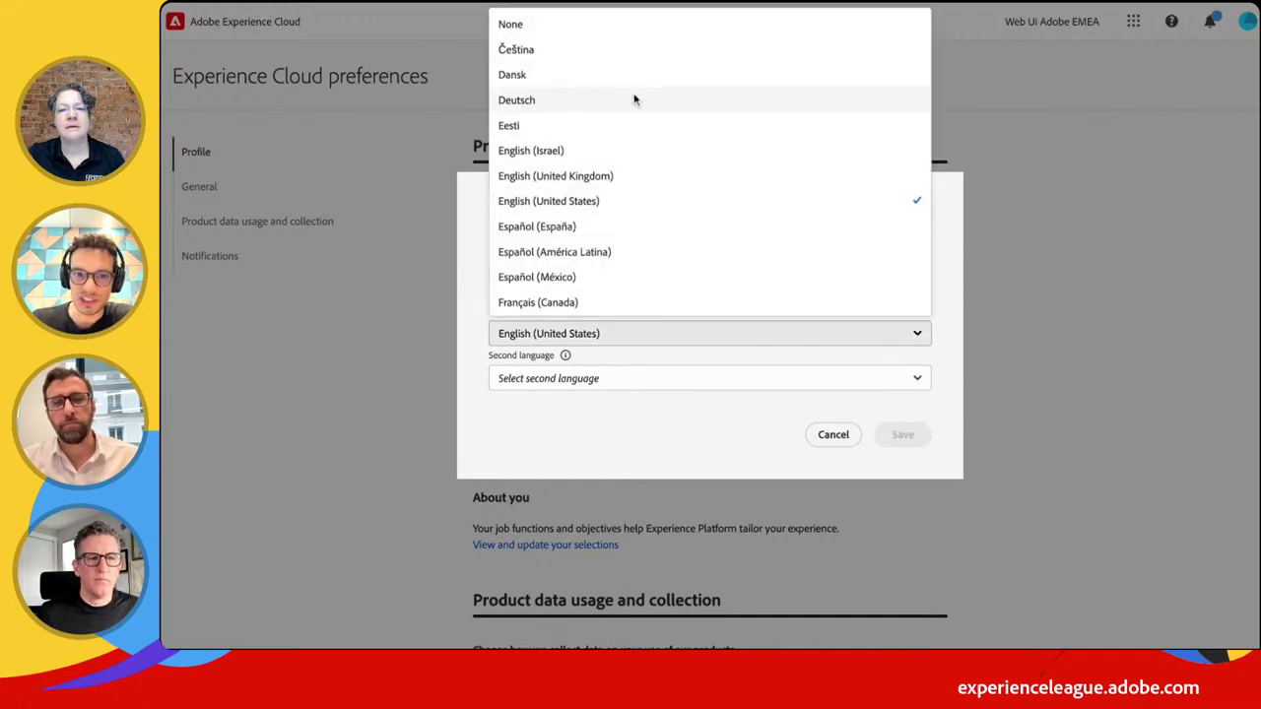
pyautogui.scroll(-2, 635, 100)
pyautogui.scroll(-10, 636, 99)
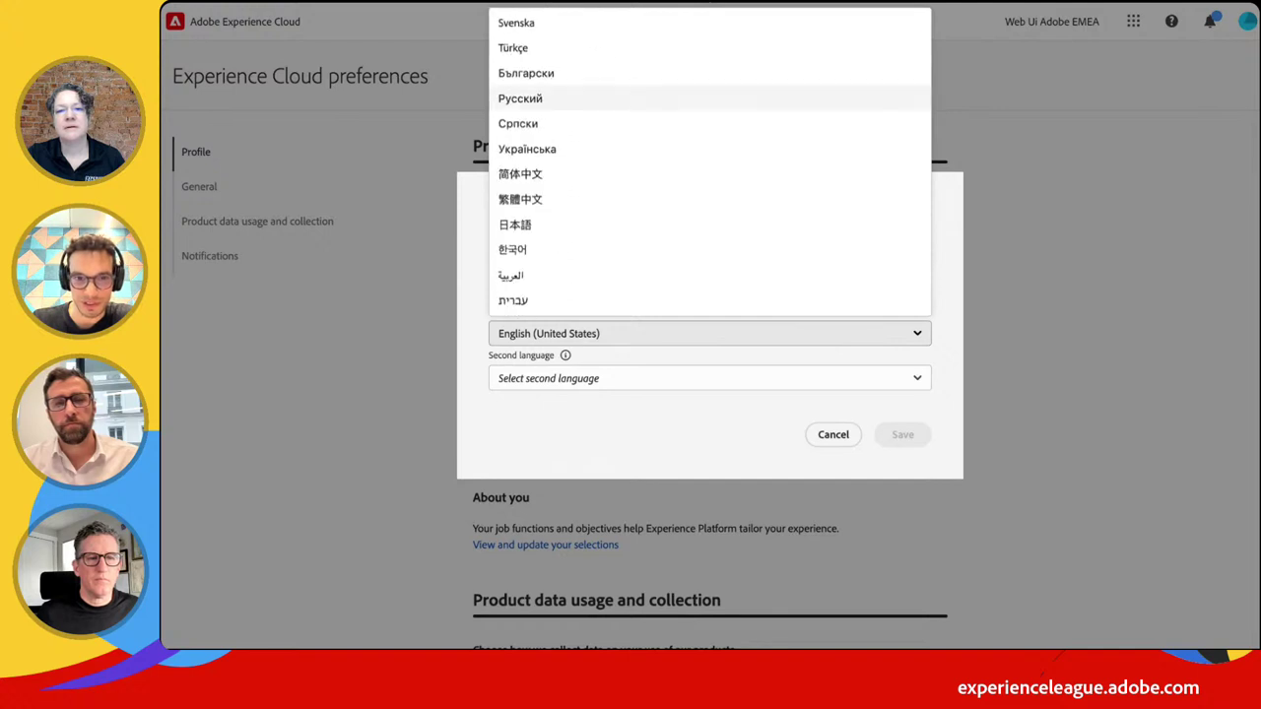
pyautogui.scroll(15, 635, 100)
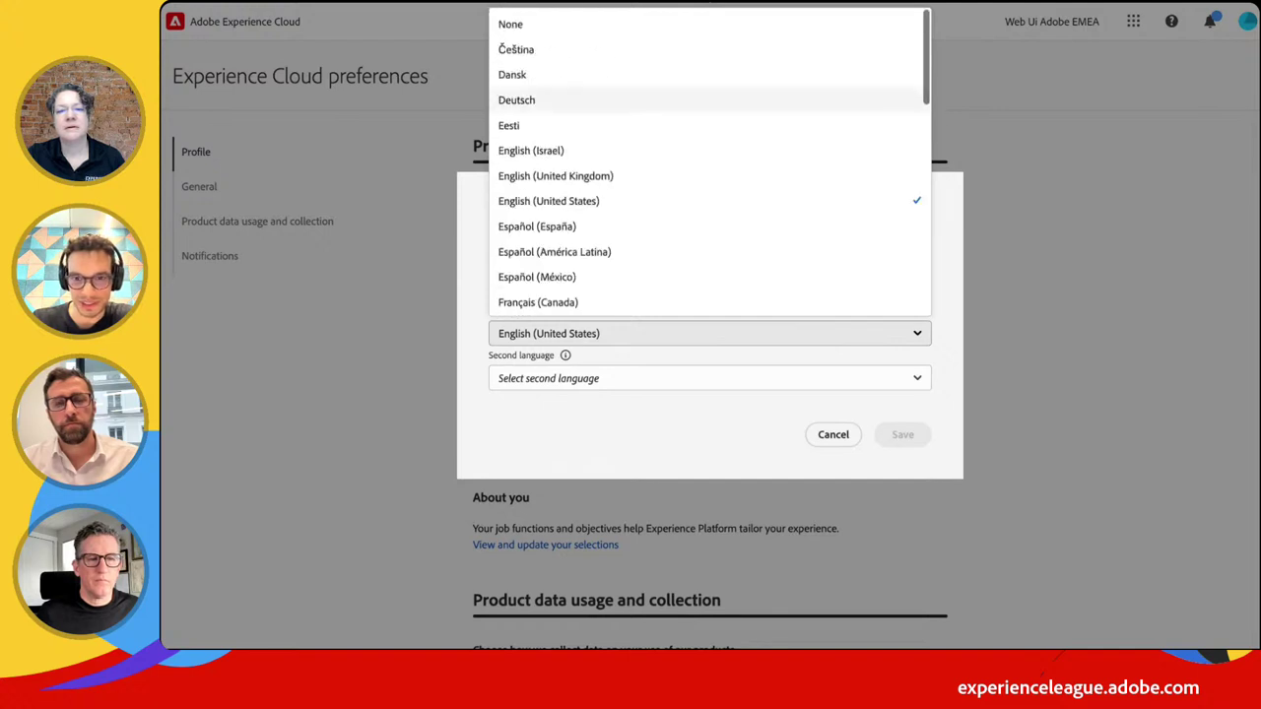
pyautogui.click(1068, 150)
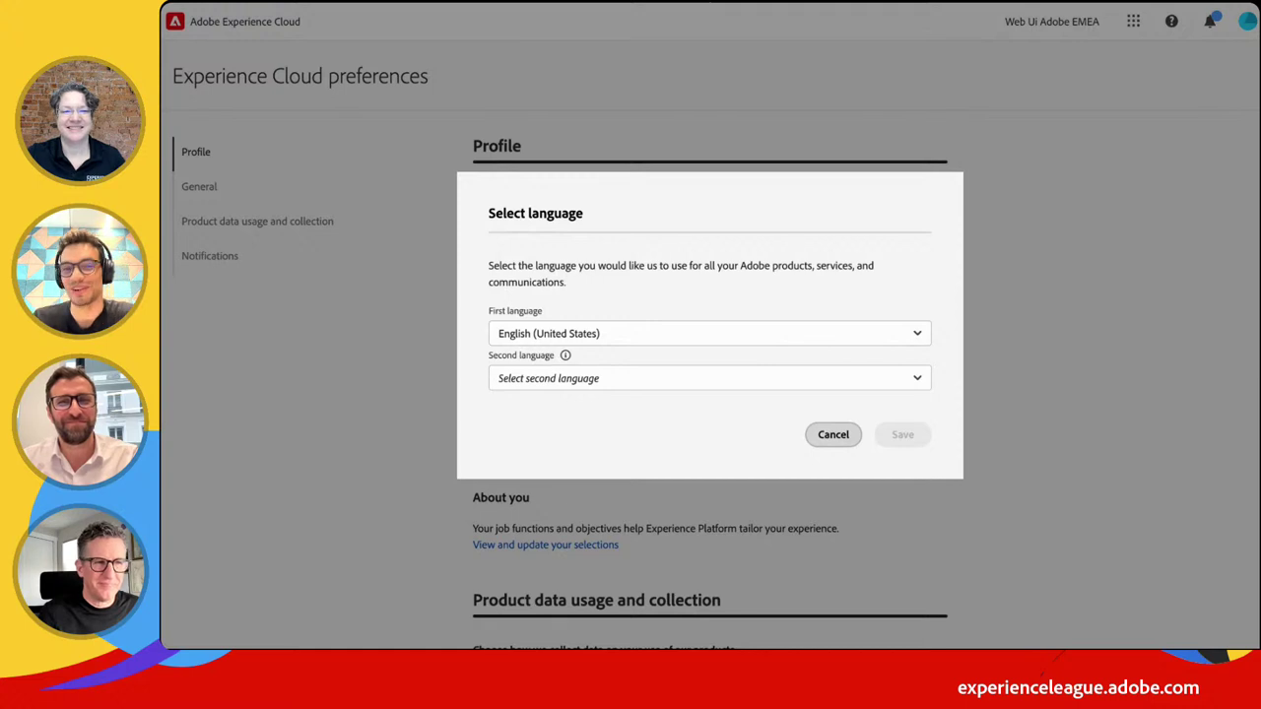
pyautogui.press('Escape')
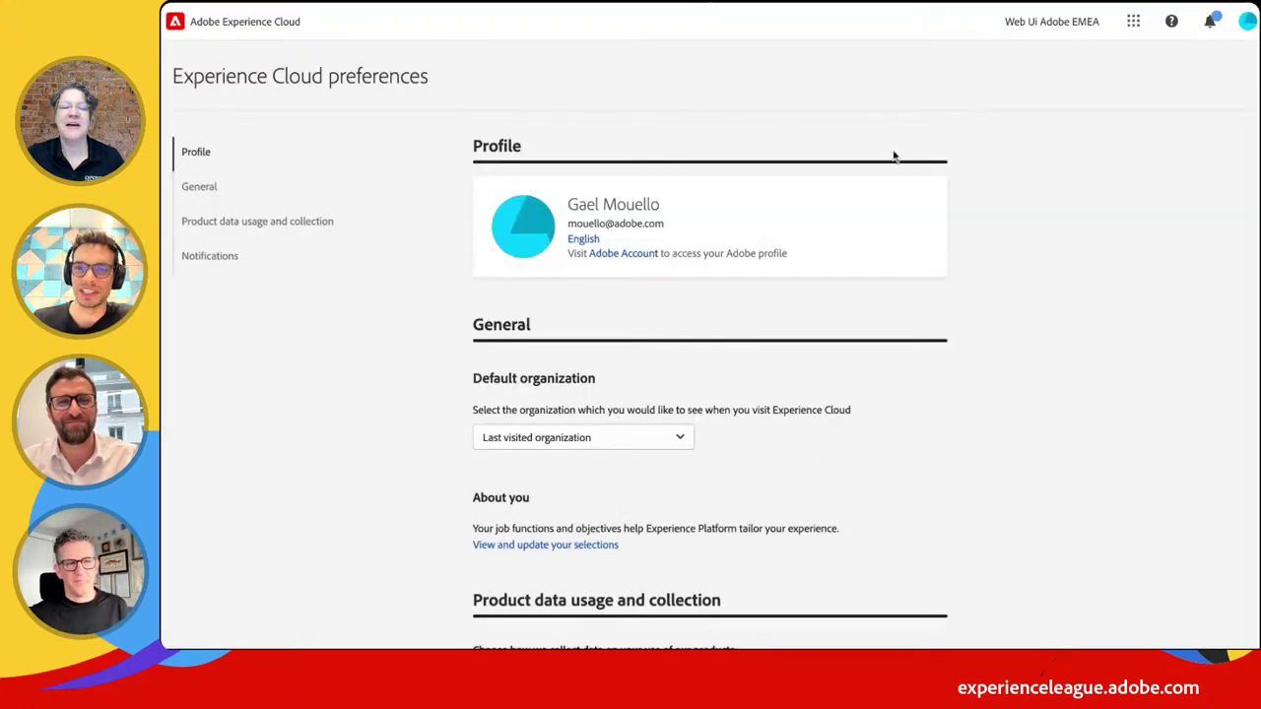
# Leave the preferences for the Campaign welcome page and launch the Adobe Campaign instance again
pyautogui.click(1133, 21)
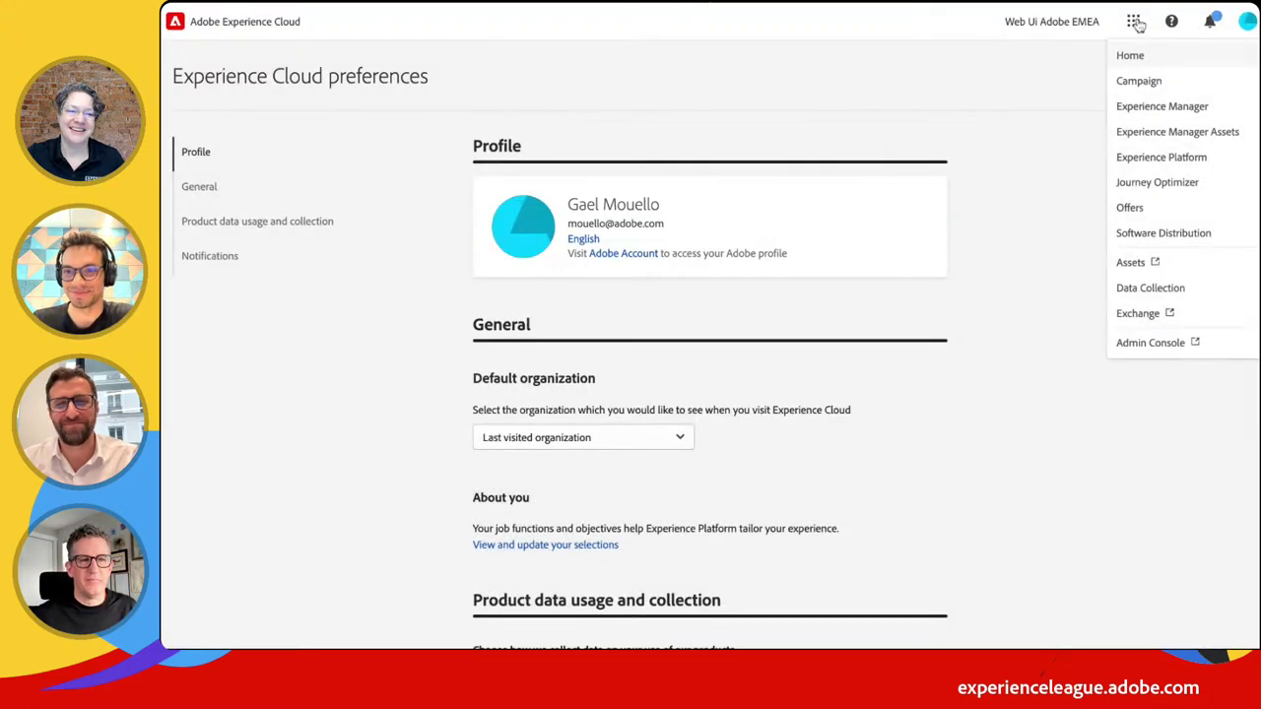
pyautogui.click(1130, 56)
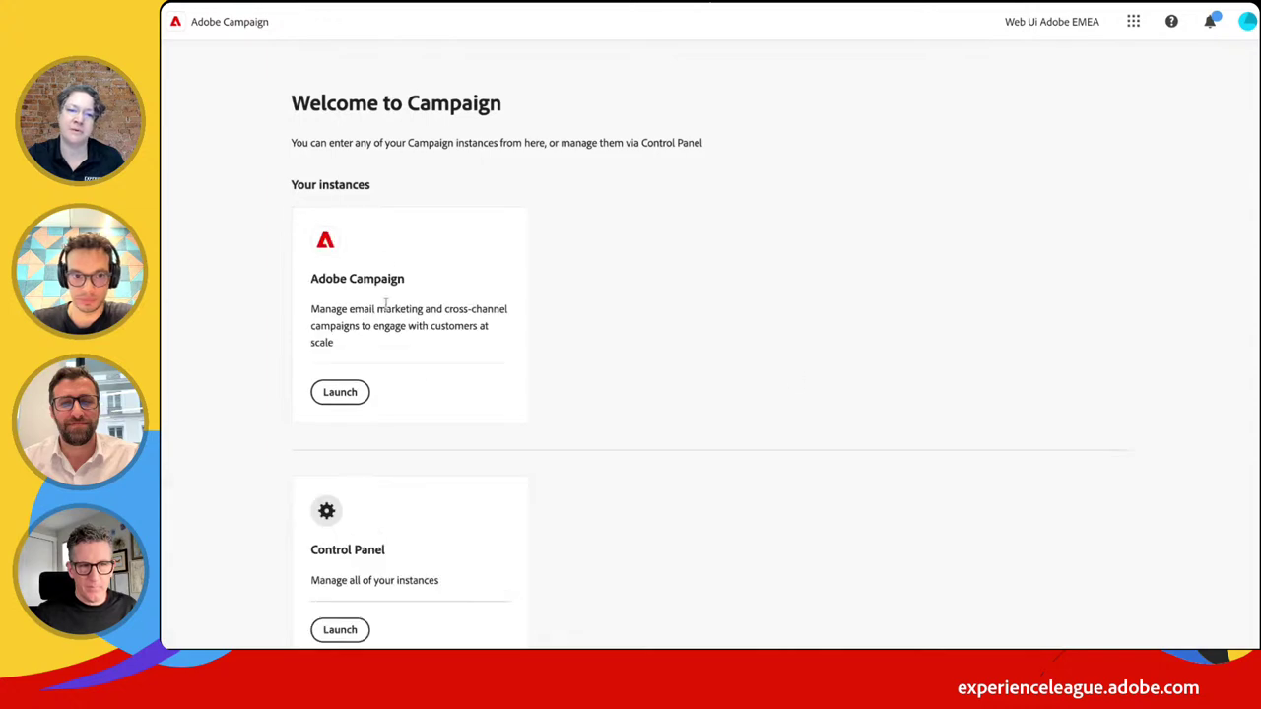
pyautogui.click(345, 394)
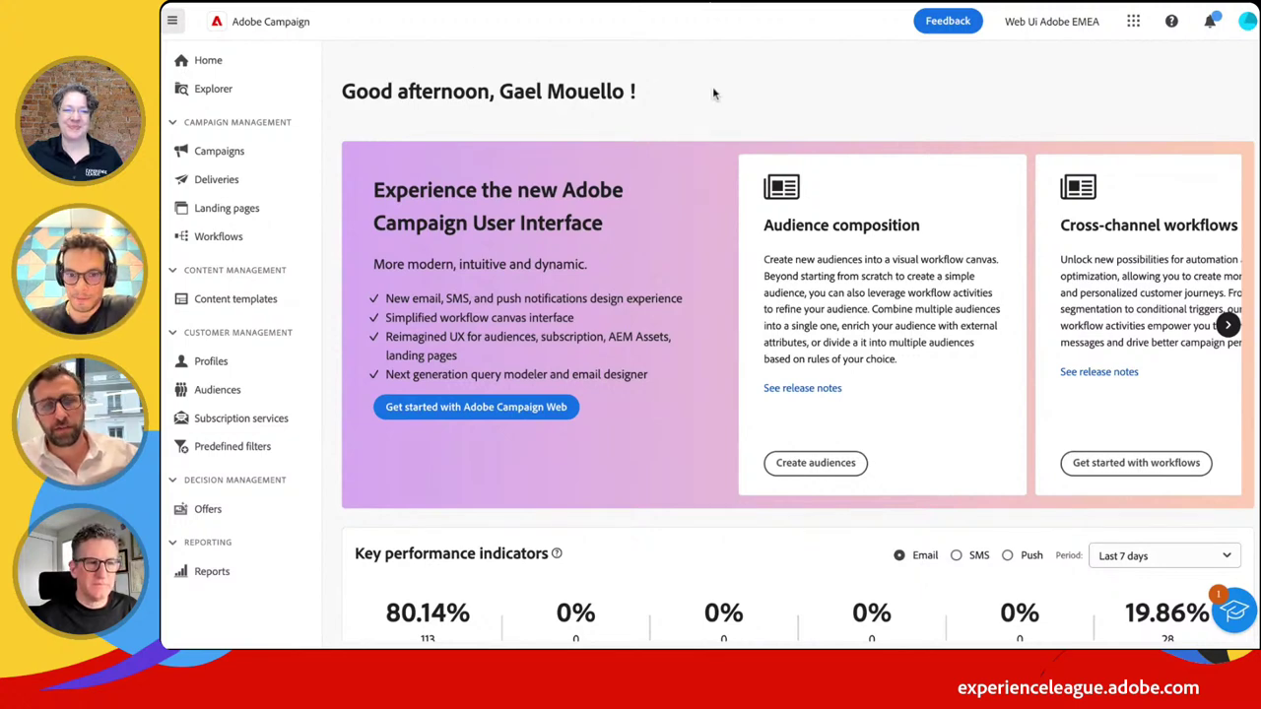
# Review the Campaign home page, including its feature cards, key performance indicators, recent deliveries and learning resources
pyautogui.scroll(-2, 745, 273)
pyautogui.scroll(-3, 744, 265)
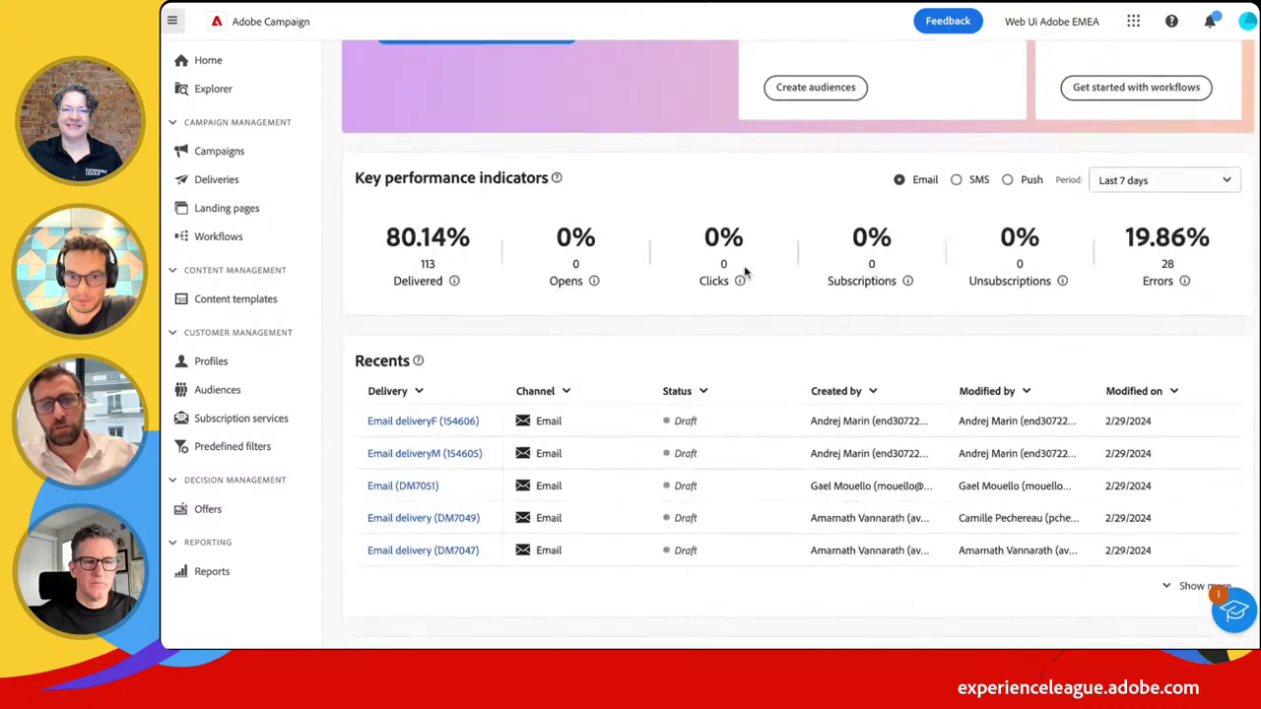
pyautogui.scroll(4, 744, 265)
pyautogui.scroll(-6, 744, 265)
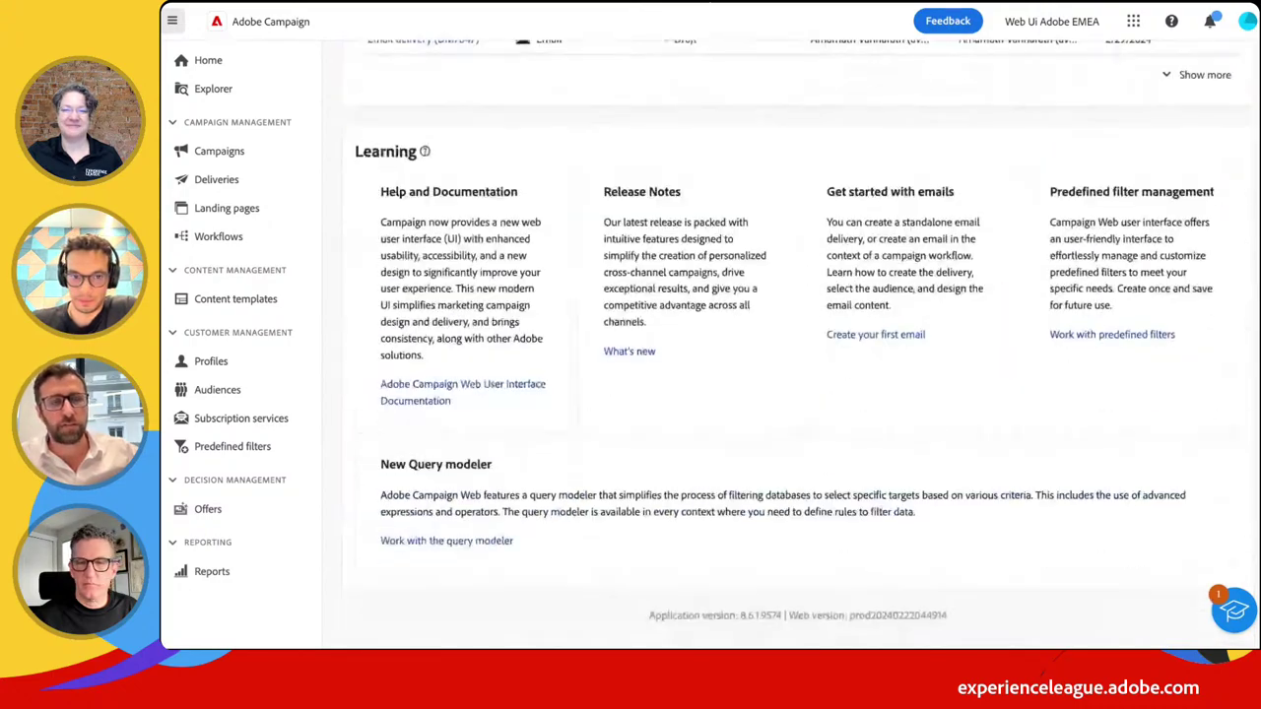
pyautogui.scroll(6, 743, 265)
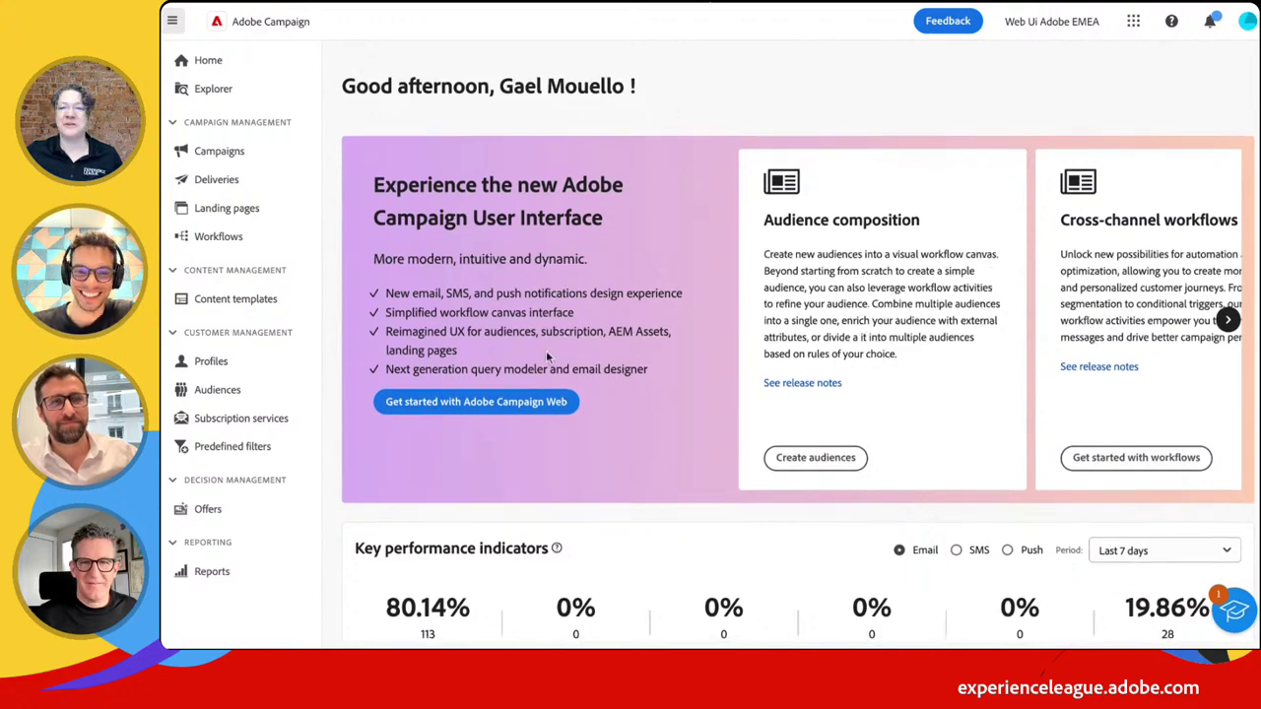
pyautogui.scroll(-3, 548, 354)
pyautogui.scroll(-3, 548, 358)
pyautogui.scroll(6, 548, 359)
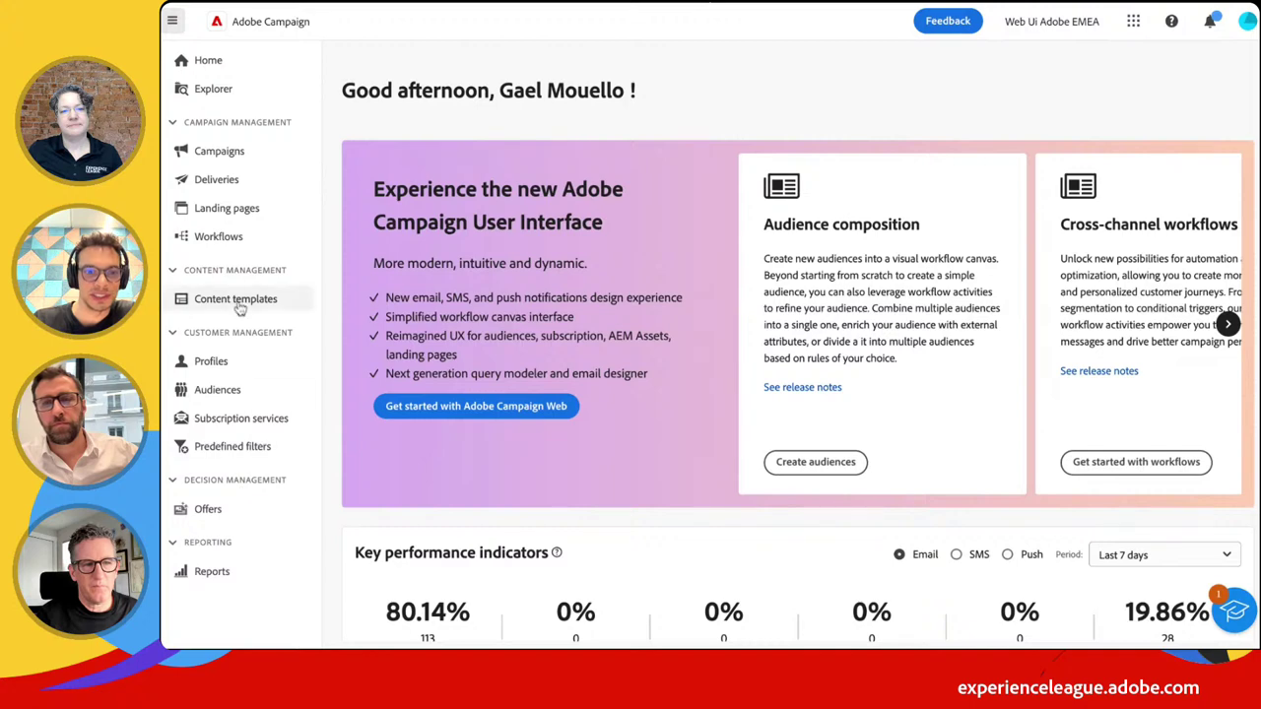
# Browse the lists of deliveries, campaigns and workflows in turn
pyautogui.click(219, 178)
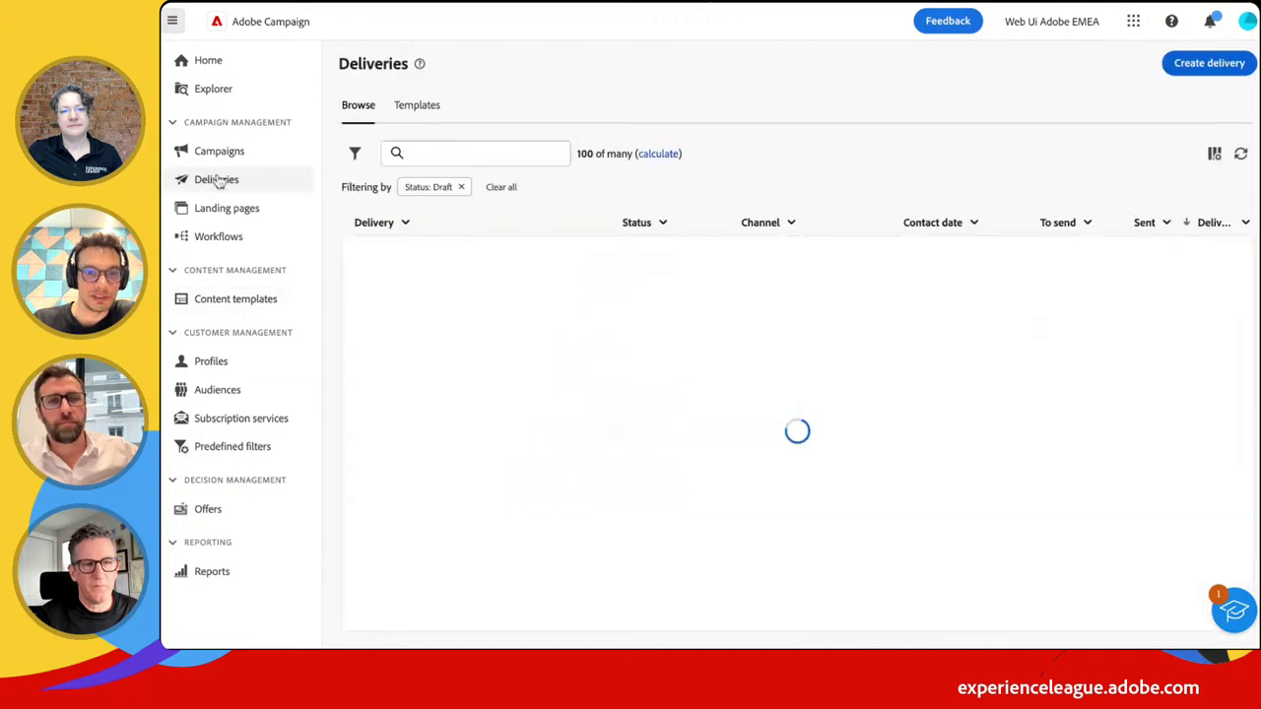
pyautogui.click(238, 153)
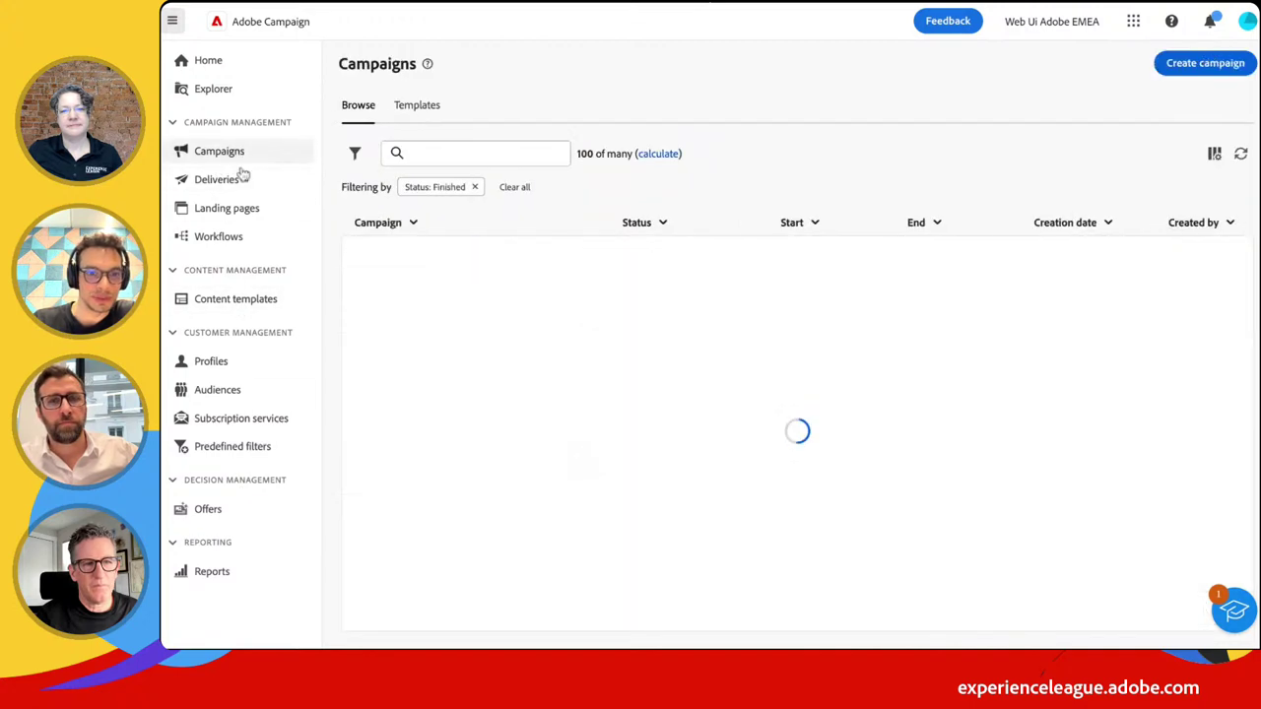
pyautogui.click(233, 242)
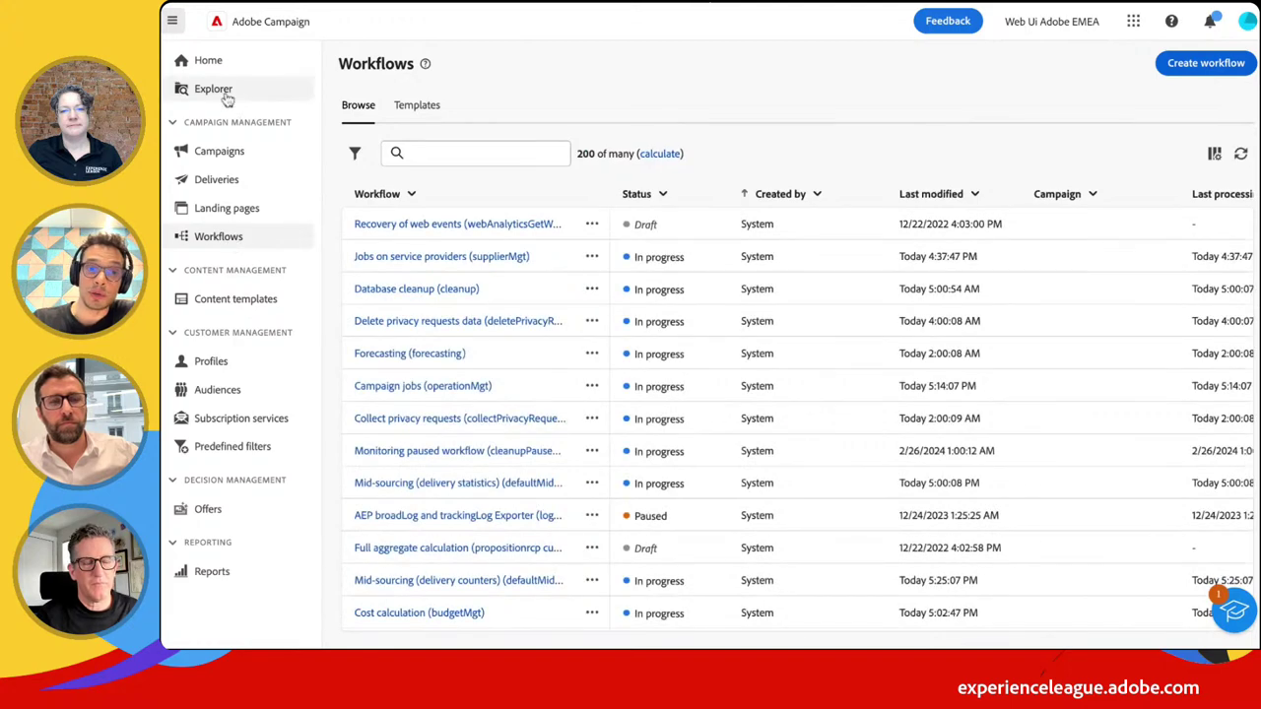
# Examine the Explorer folder tree by expanding Message Center, Offers - design, Campaign Management, Profiles and Targets, and Resources
pyautogui.click(227, 95)
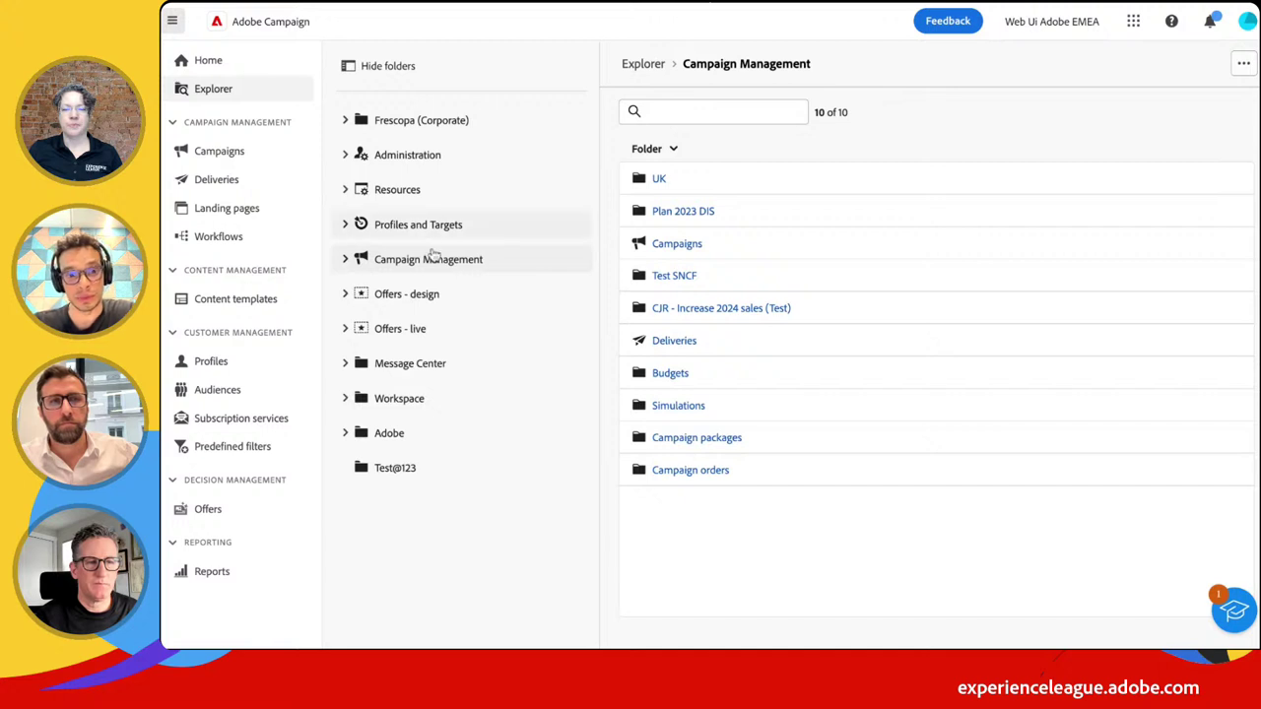
pyautogui.click(344, 363)
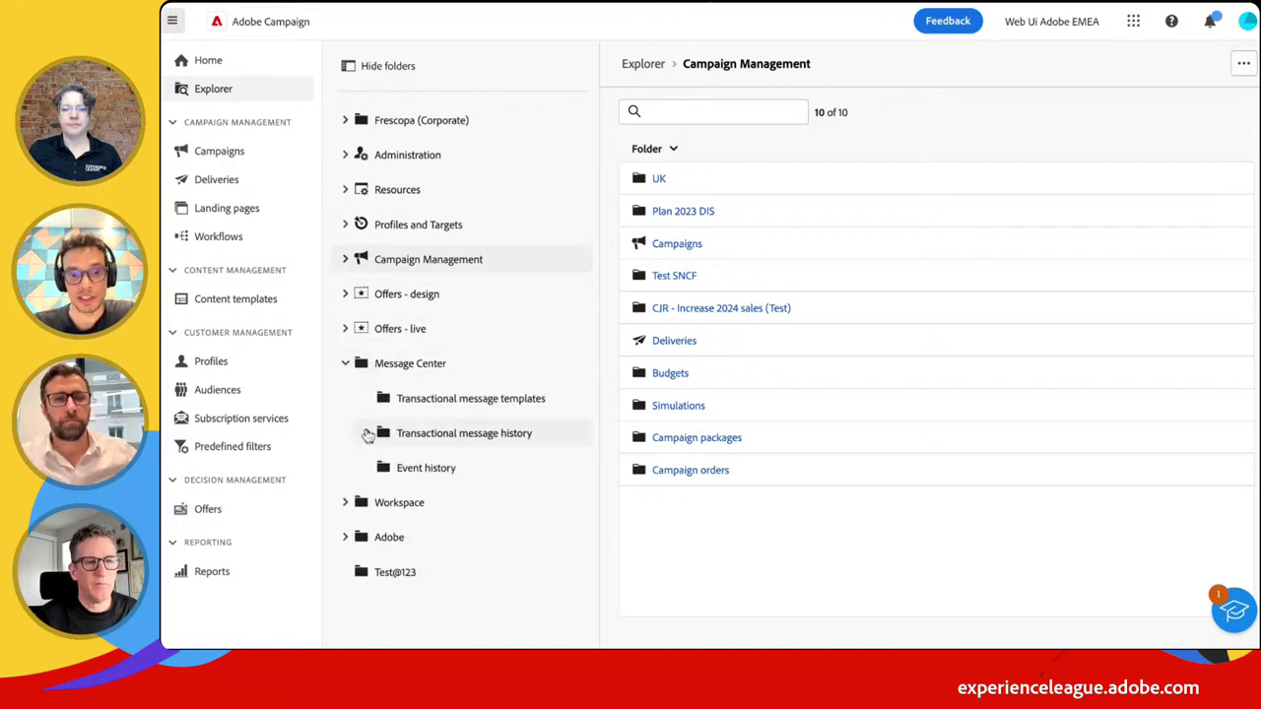
pyautogui.click(343, 294)
pyautogui.click(344, 259)
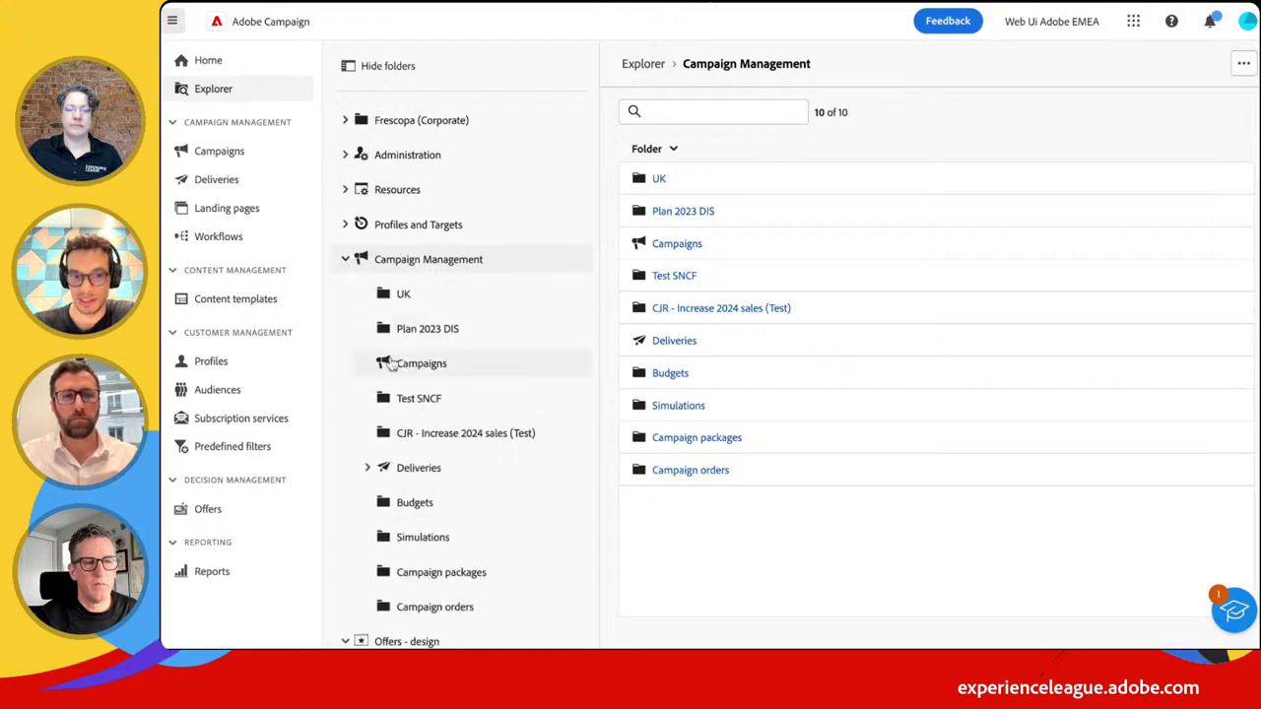
pyautogui.scroll(-3, 390, 361)
pyautogui.scroll(-3, 417, 360)
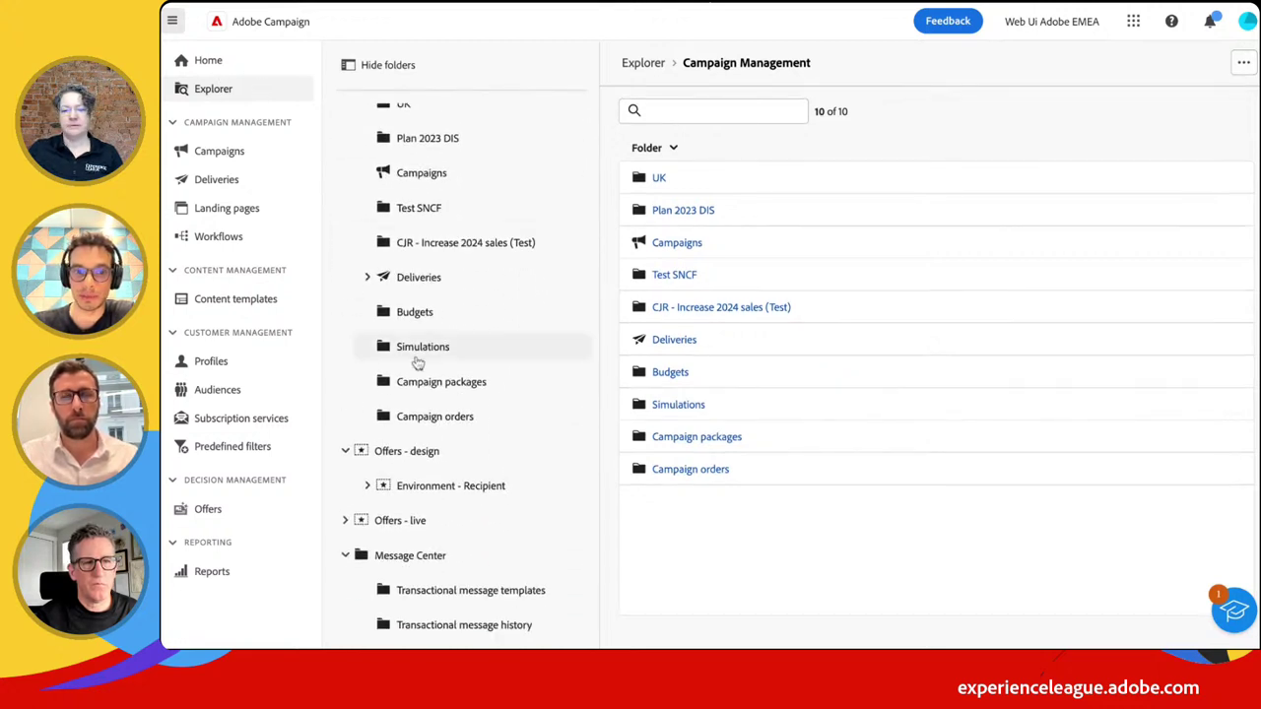
pyautogui.scroll(5, 417, 363)
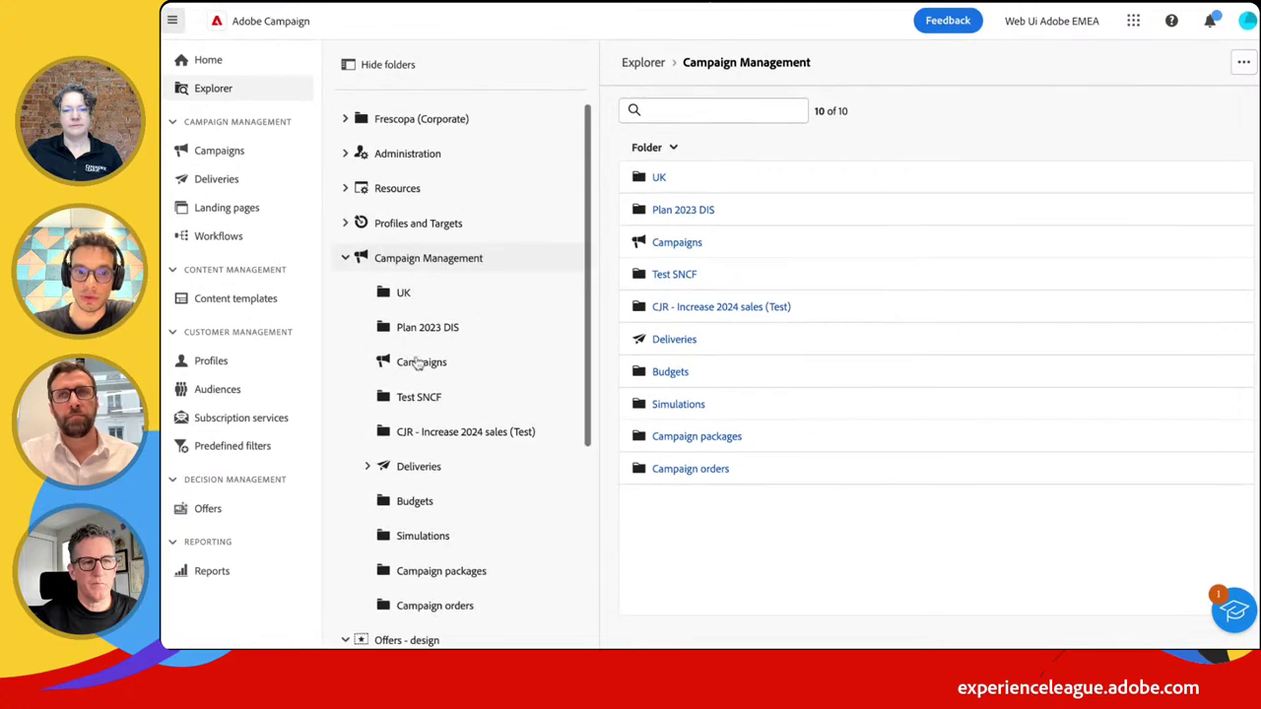
pyautogui.click(345, 225)
pyautogui.click(345, 189)
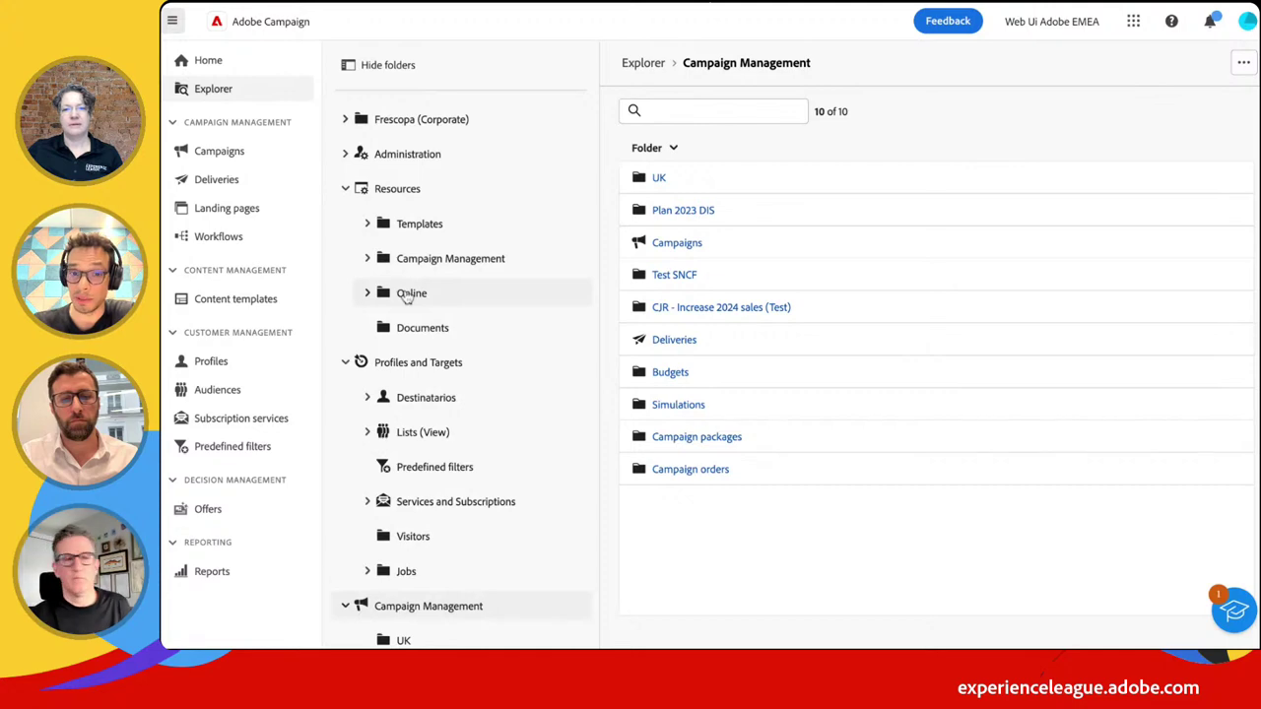
pyautogui.scroll(-10, 407, 298)
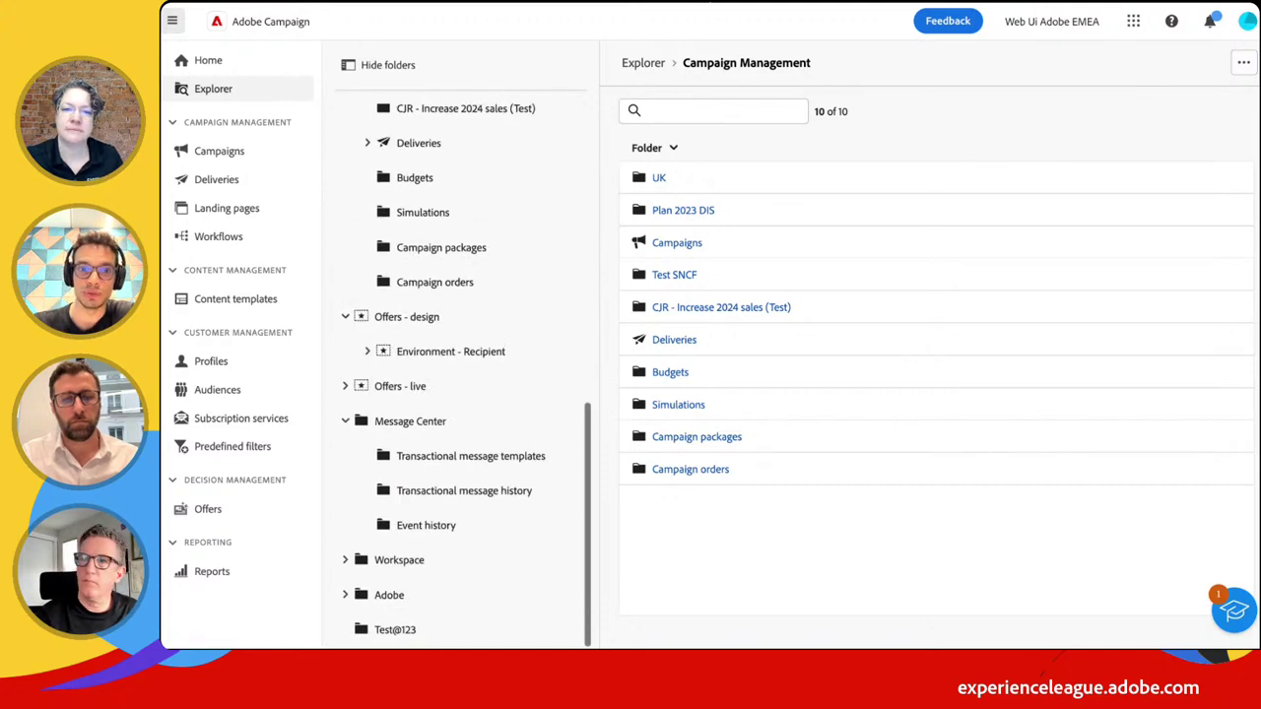
# Revisit the deliveries and campaigns lists, ending on the landing pages list
pyautogui.click(217, 183)
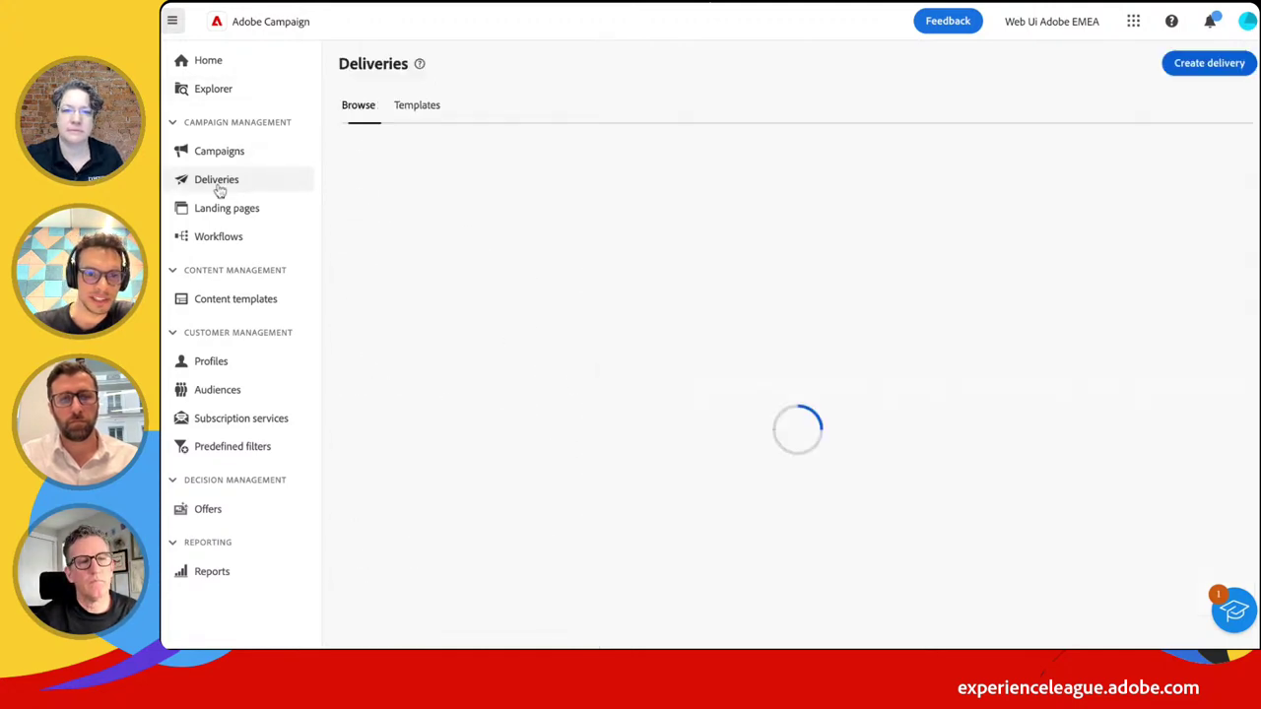
pyautogui.click(236, 154)
pyautogui.click(236, 209)
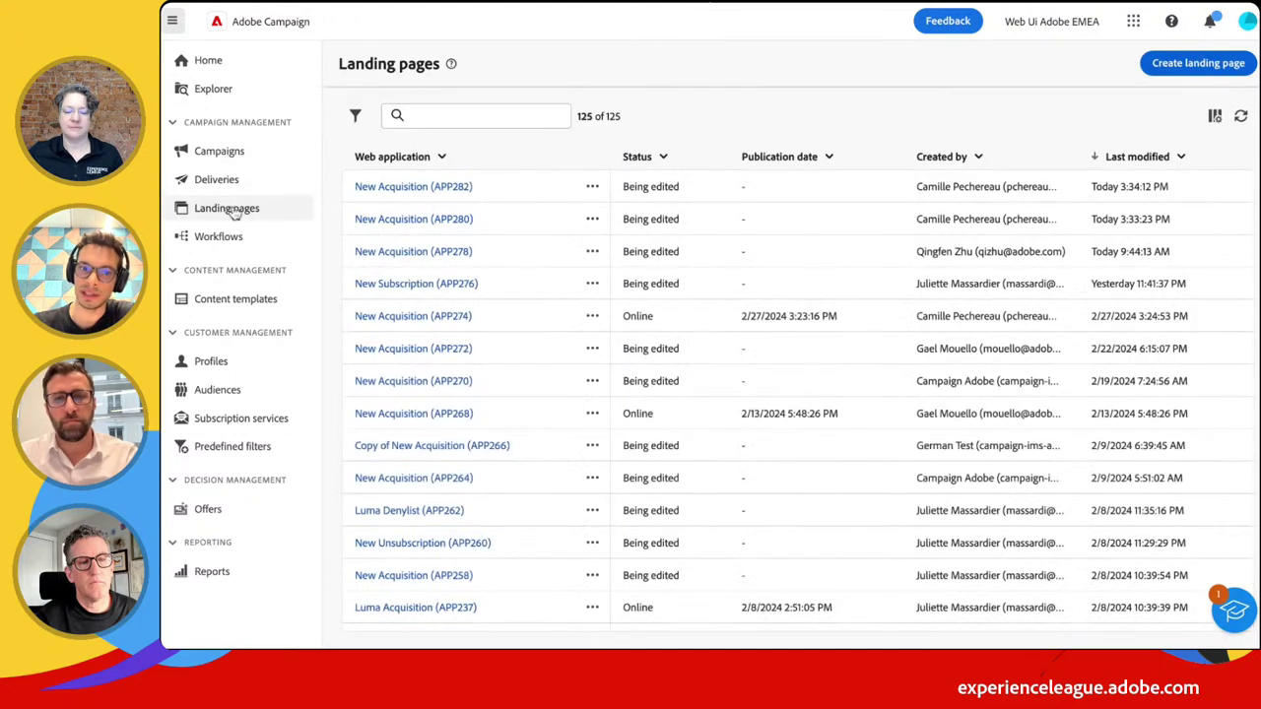
# Return to the Explorer, expand the Campaign Management folder to view its subfolders, and hide the folder tree
pyautogui.click(221, 94)
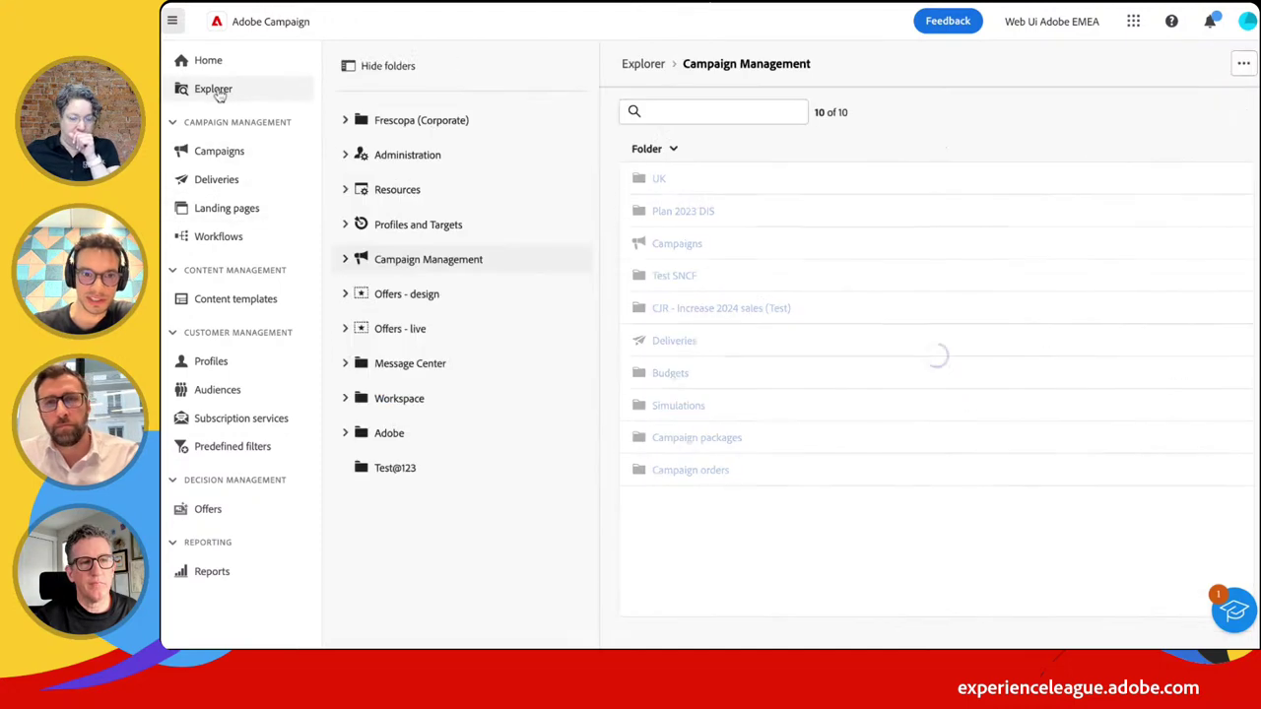
pyautogui.click(346, 259)
pyautogui.scroll(-3, 416, 490)
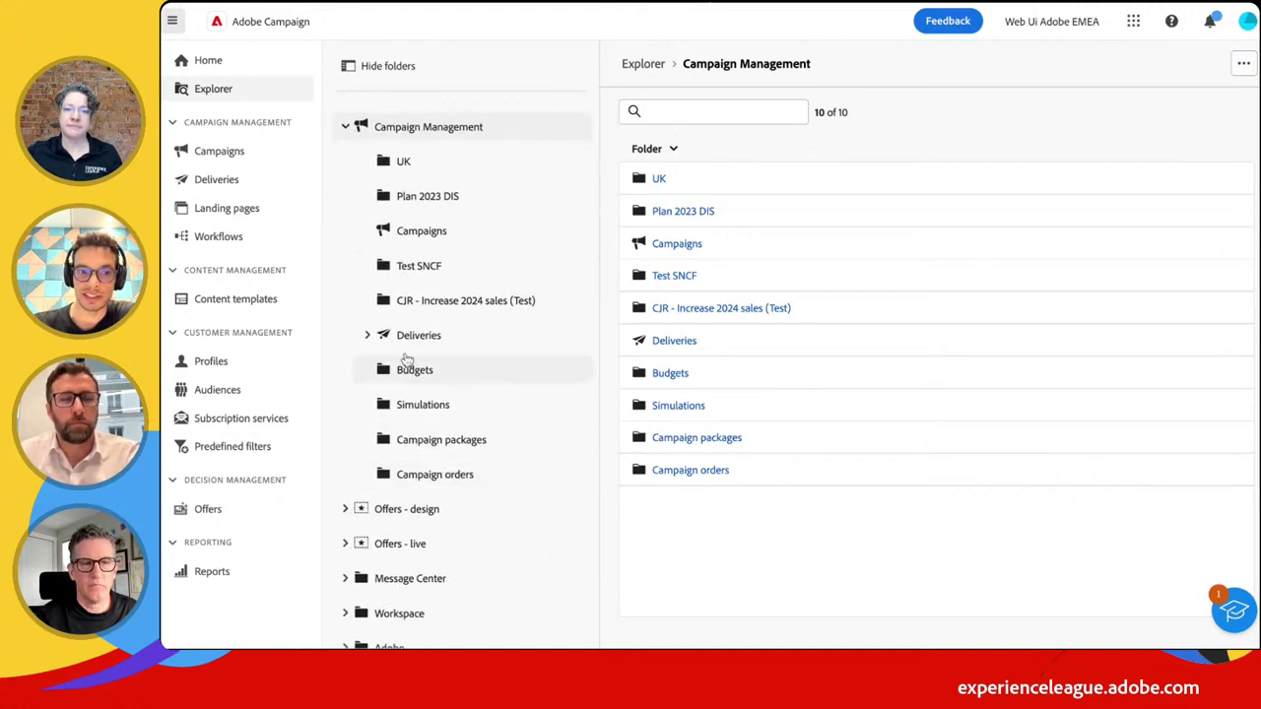
pyautogui.click(353, 69)
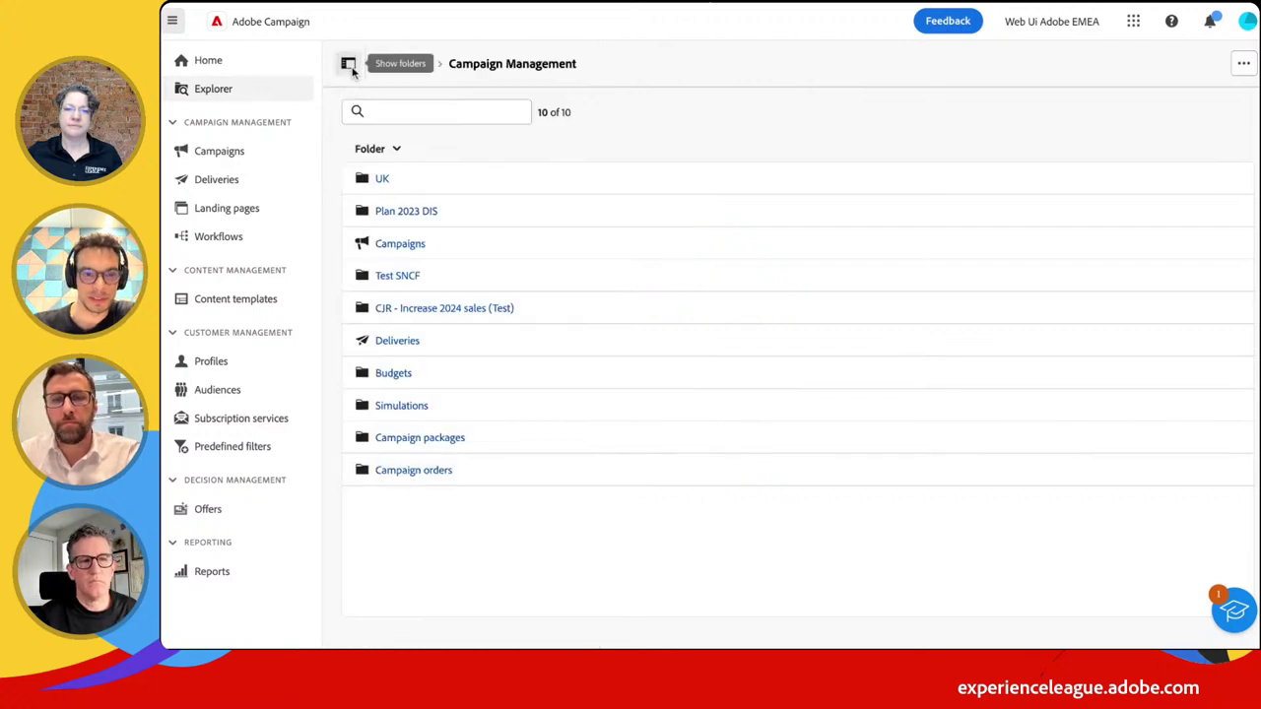
# Look through the deliveries list and show its filters to review the status, contact date and channel options
pyautogui.click(219, 180)
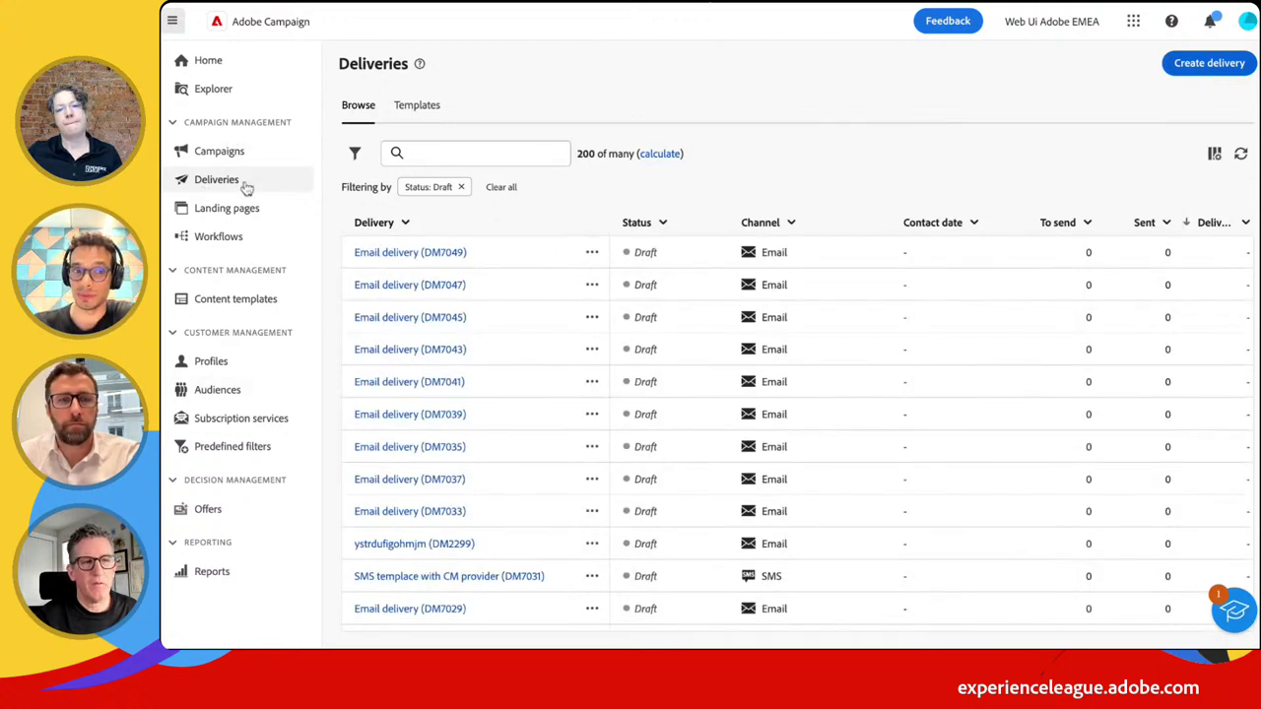
pyautogui.scroll(-8, 484, 499)
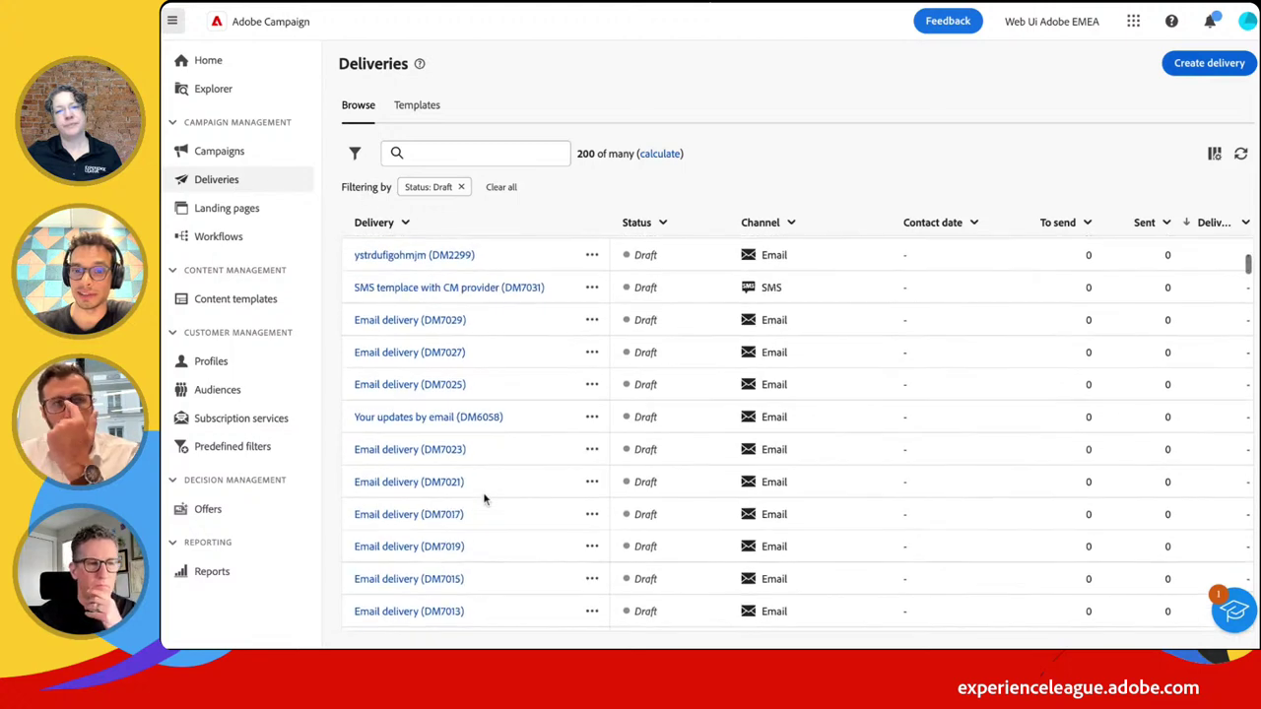
pyautogui.scroll(-5, 484, 498)
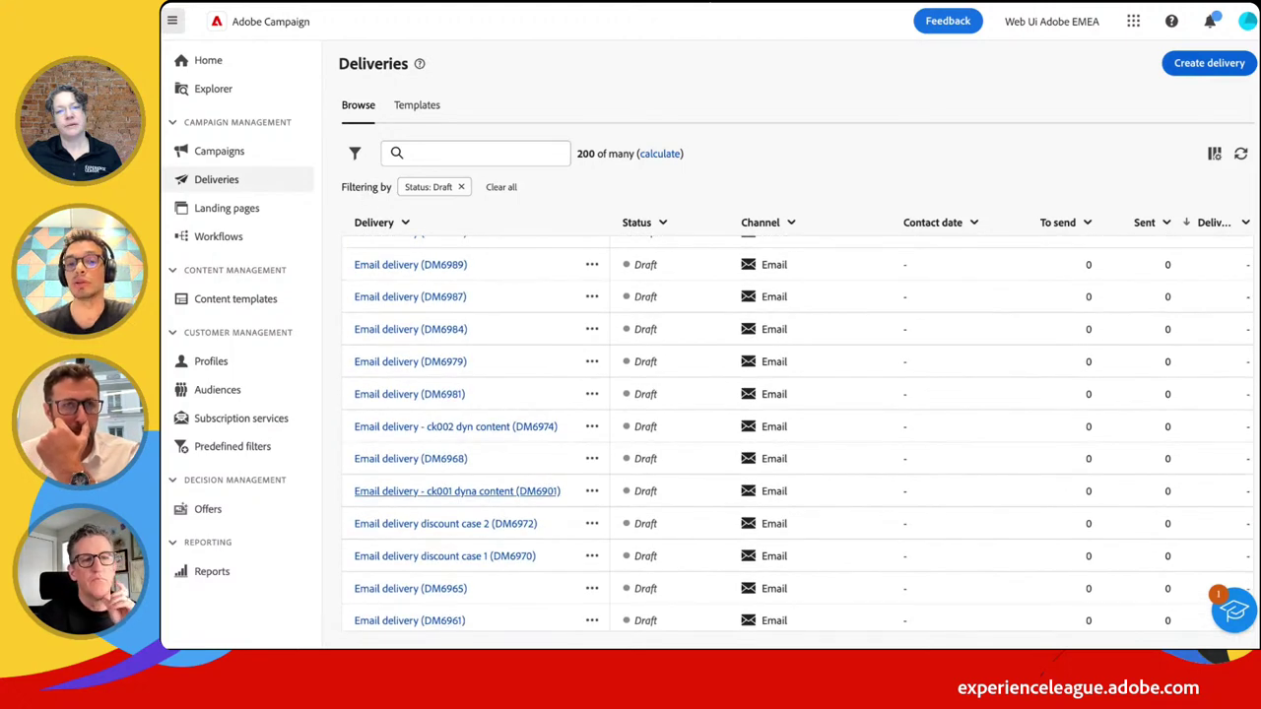
pyautogui.click(355, 152)
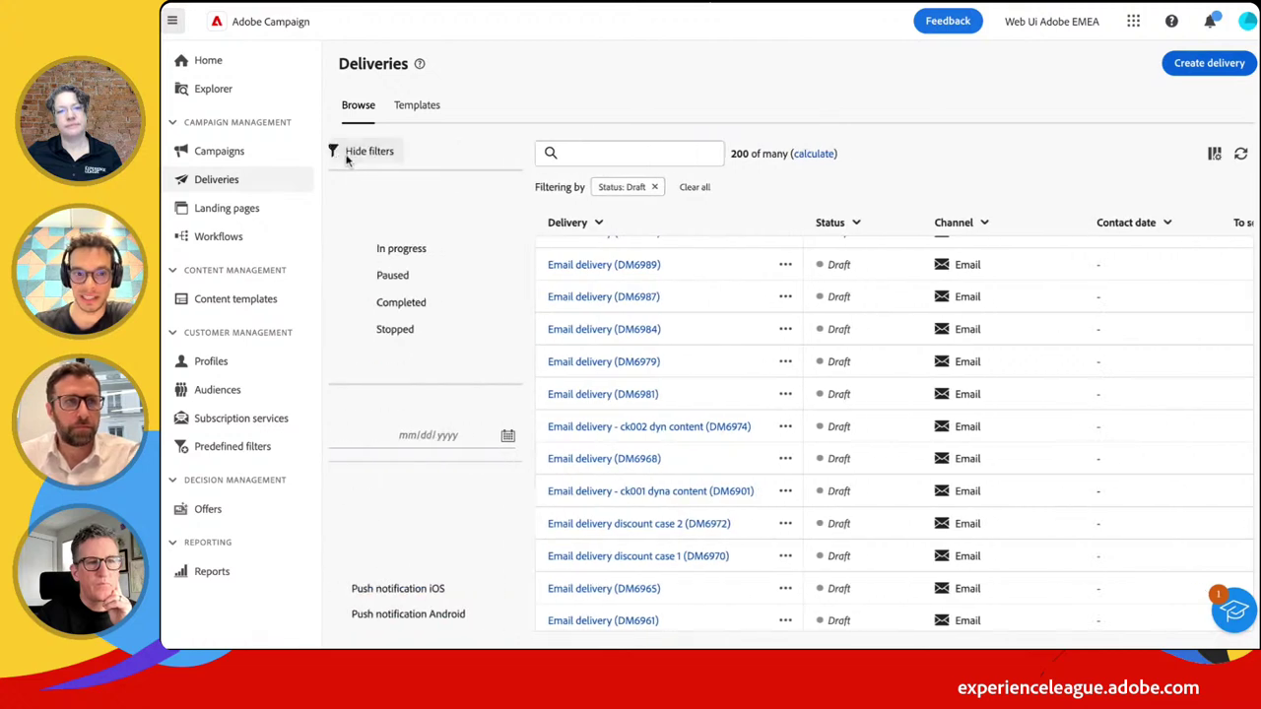
pyautogui.scroll(-5, 401, 503)
pyautogui.scroll(5, 412, 295)
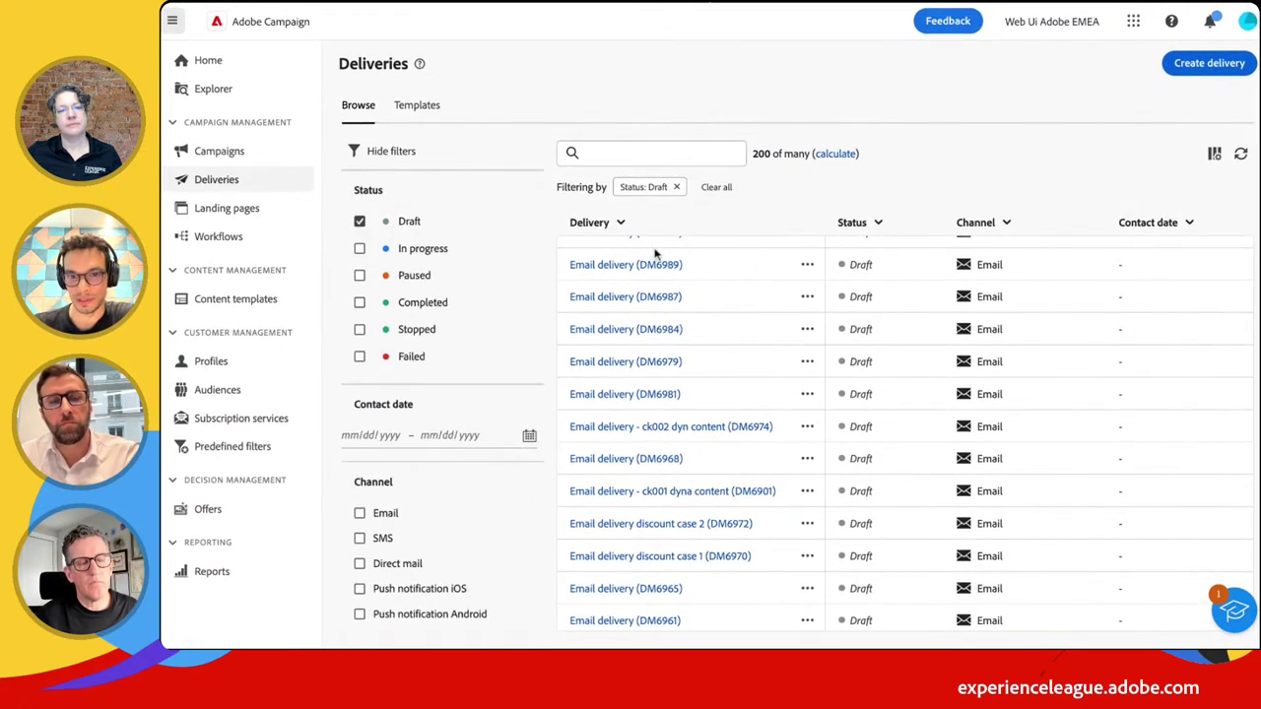
# Go back to the Campaign home page and browse the feature cards through to the Landing pages card
pyautogui.click(211, 65)
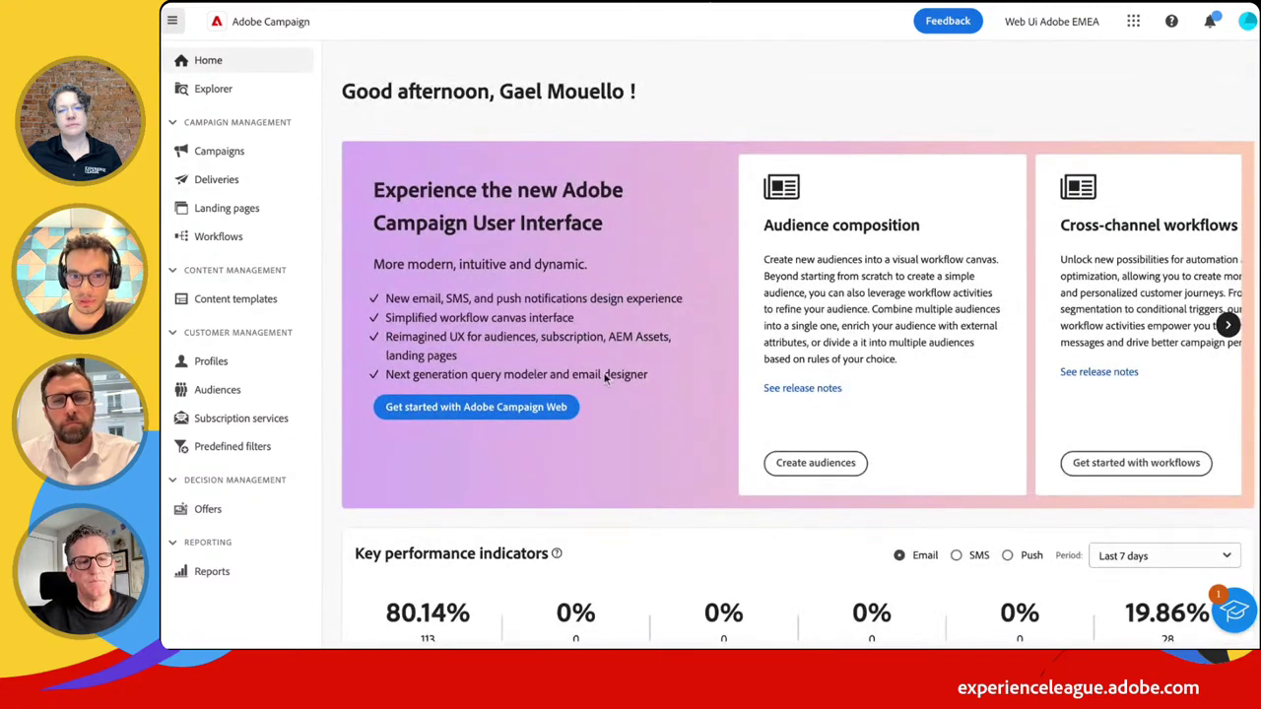
pyautogui.click(1227, 327)
pyautogui.click(1228, 326)
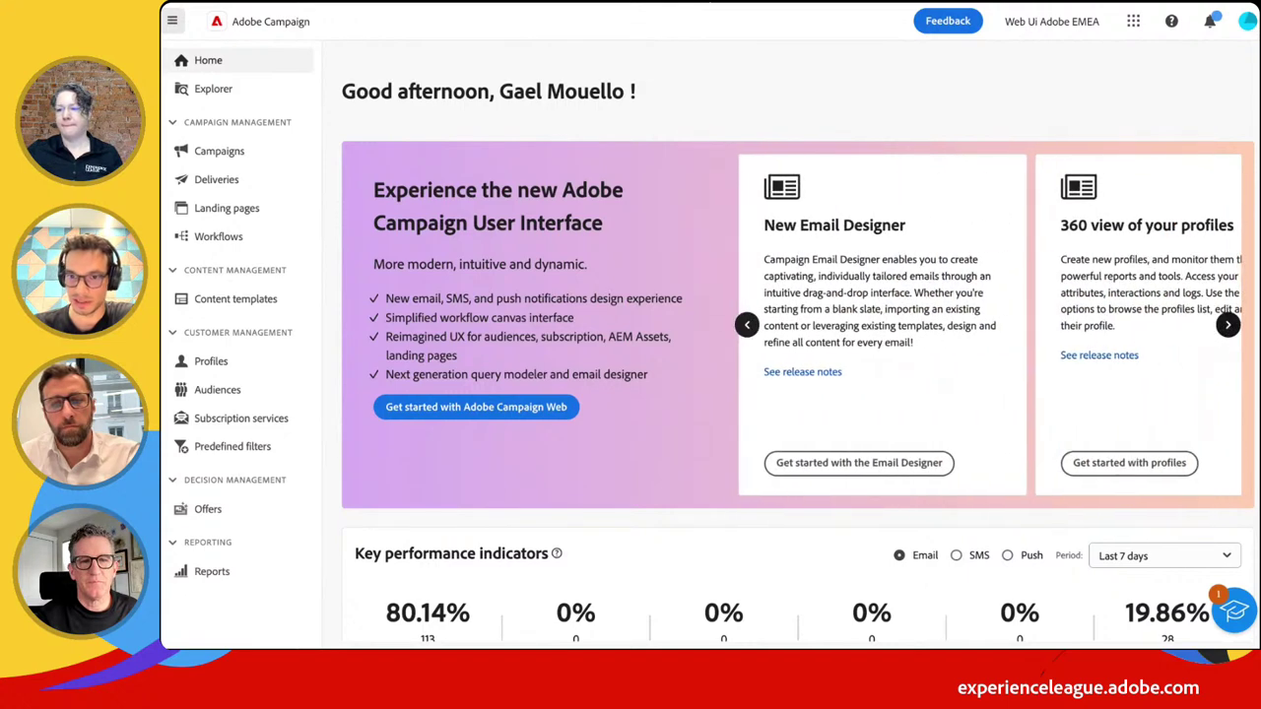
pyautogui.click(1228, 326)
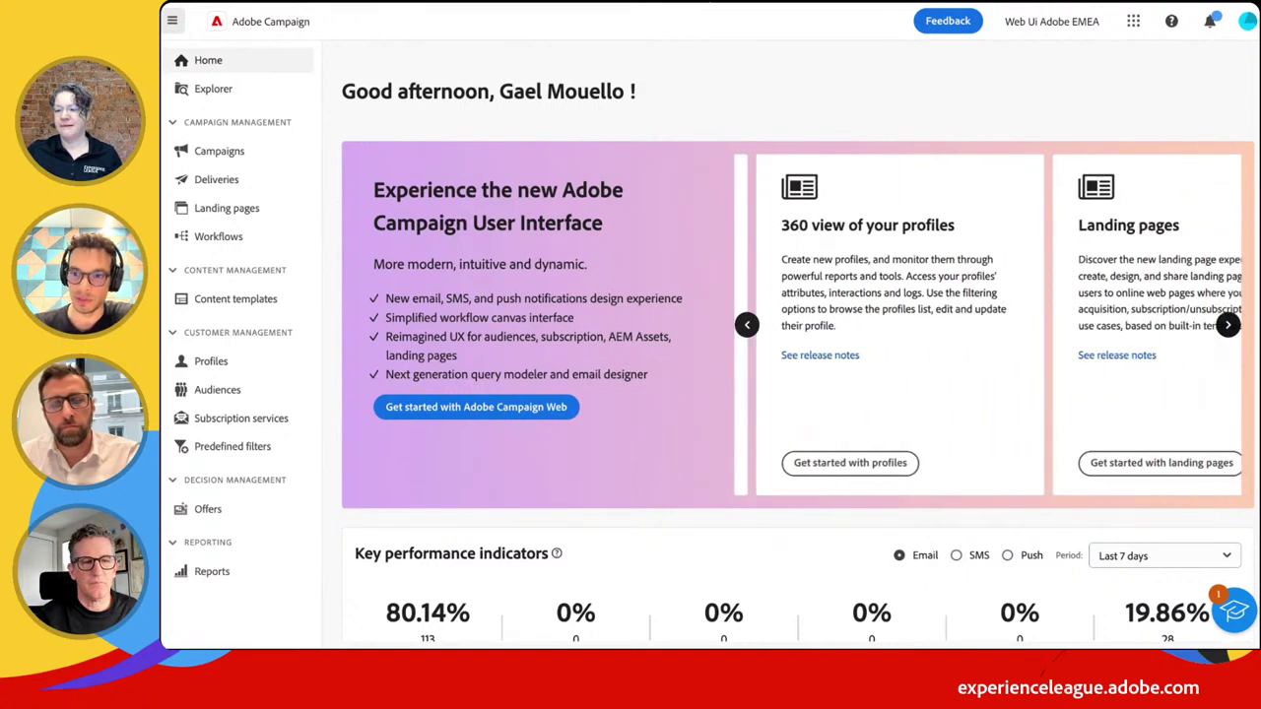
pyautogui.click(1228, 326)
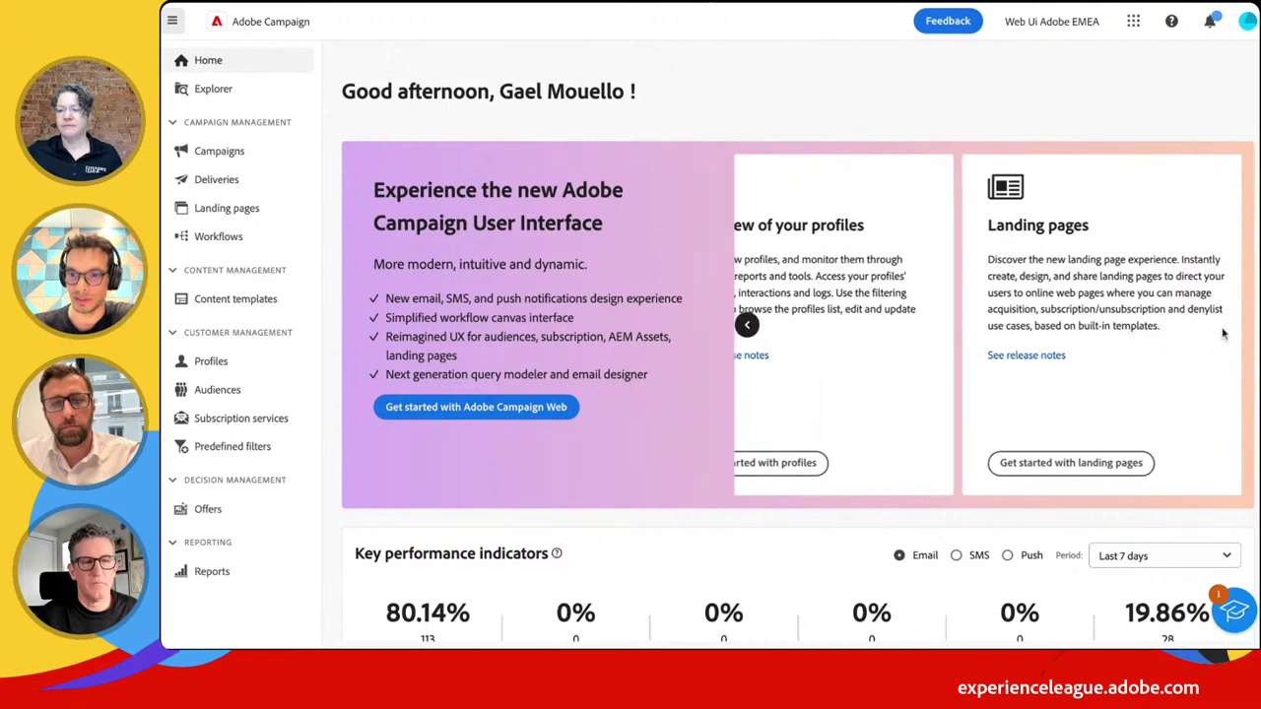
# Show the key performance indicators for SMS and Push, and review the selectable periods without changing the current one
pyautogui.scroll(-3, 946, 412)
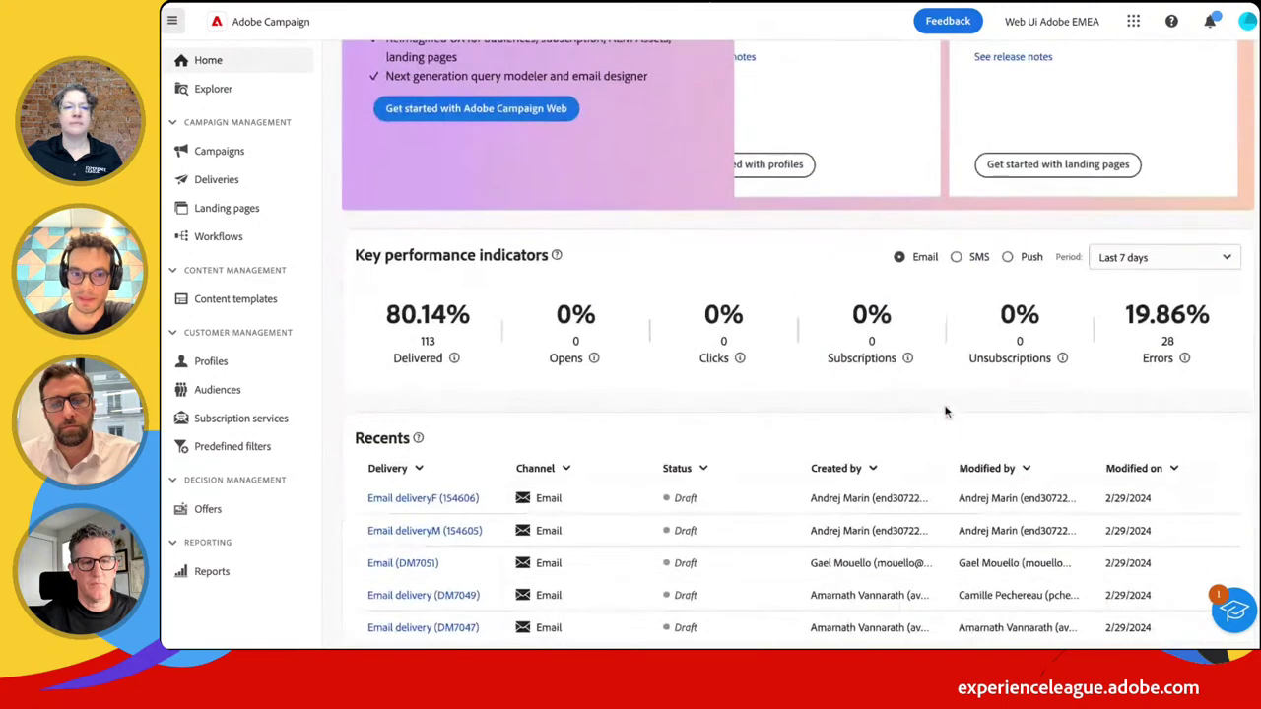
pyautogui.click(971, 258)
pyautogui.click(1015, 257)
pyautogui.click(1194, 257)
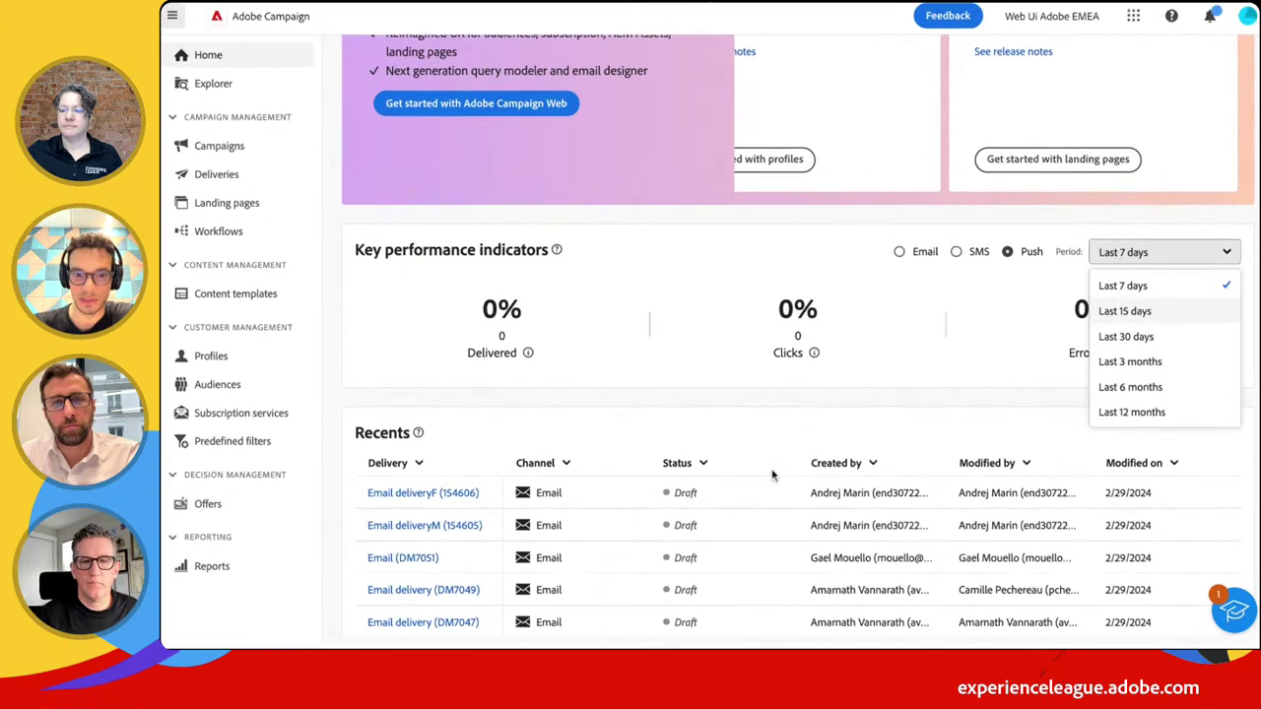
pyautogui.click(637, 438)
# Review the recent deliveries and learning resources on the home page, and return the feature cards to Audience composition
pyautogui.scroll(-3, 637, 438)
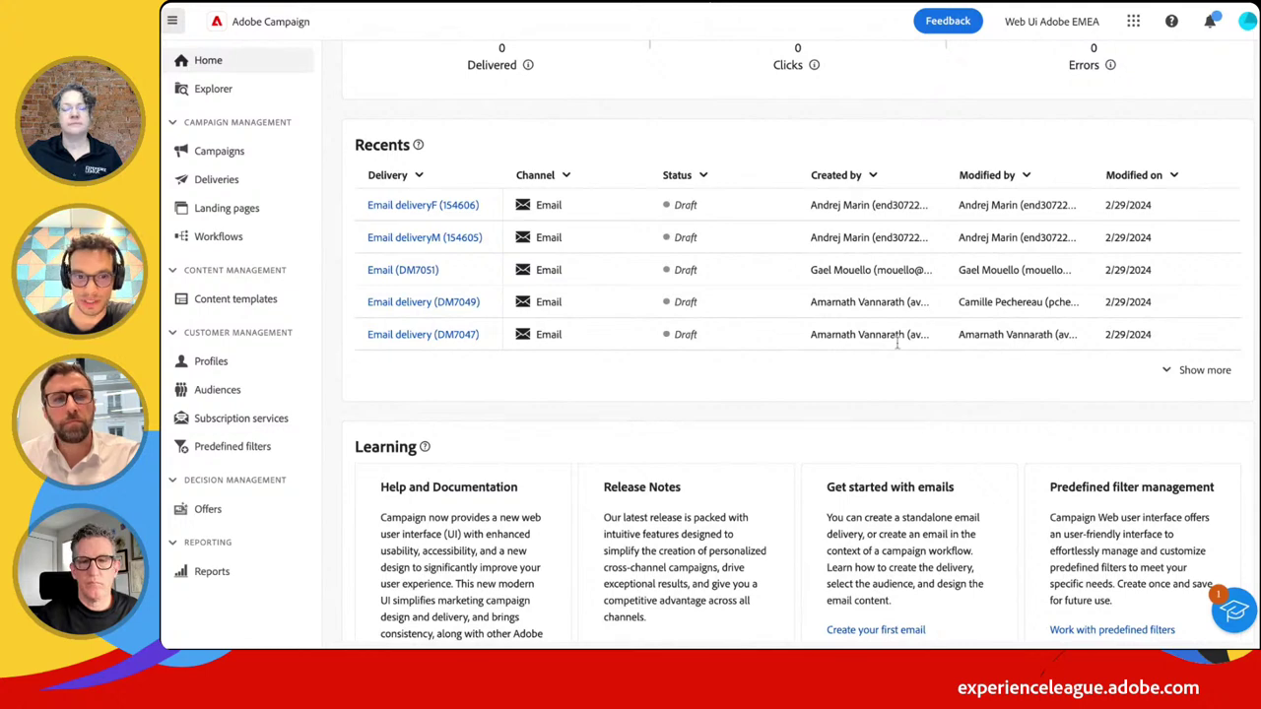
pyautogui.scroll(-3, 896, 342)
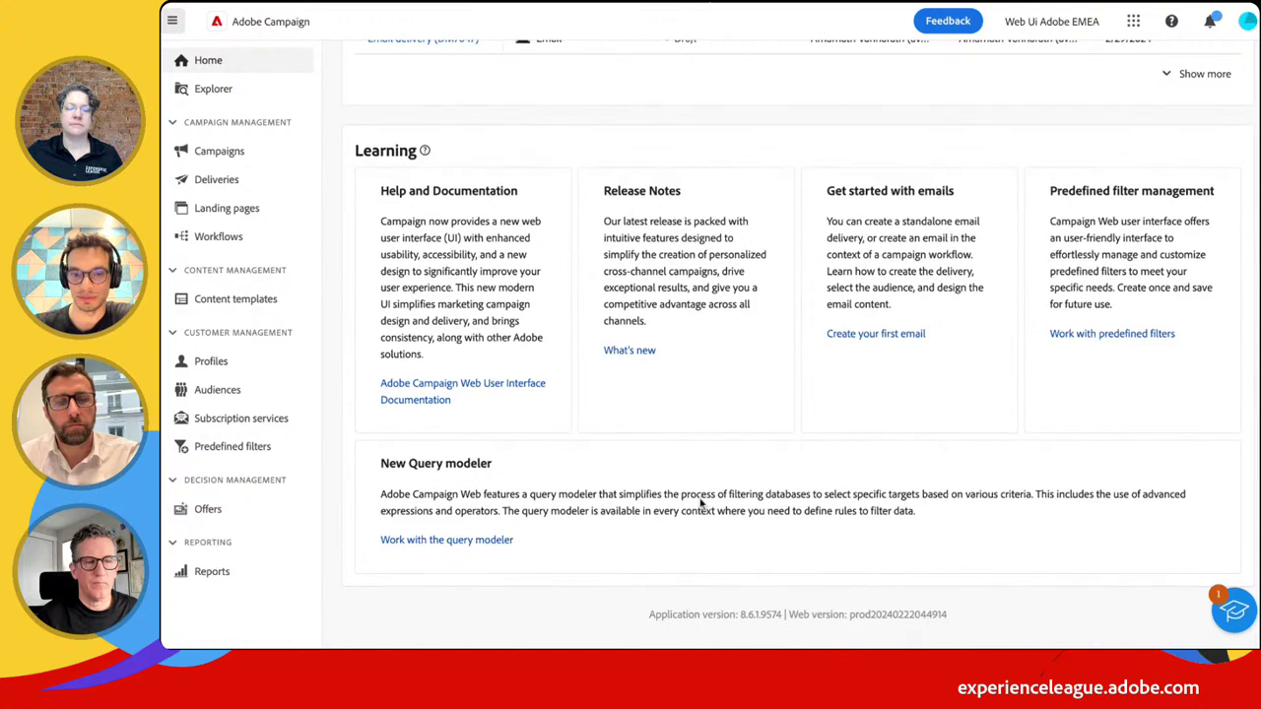
pyautogui.scroll(5, 454, 465)
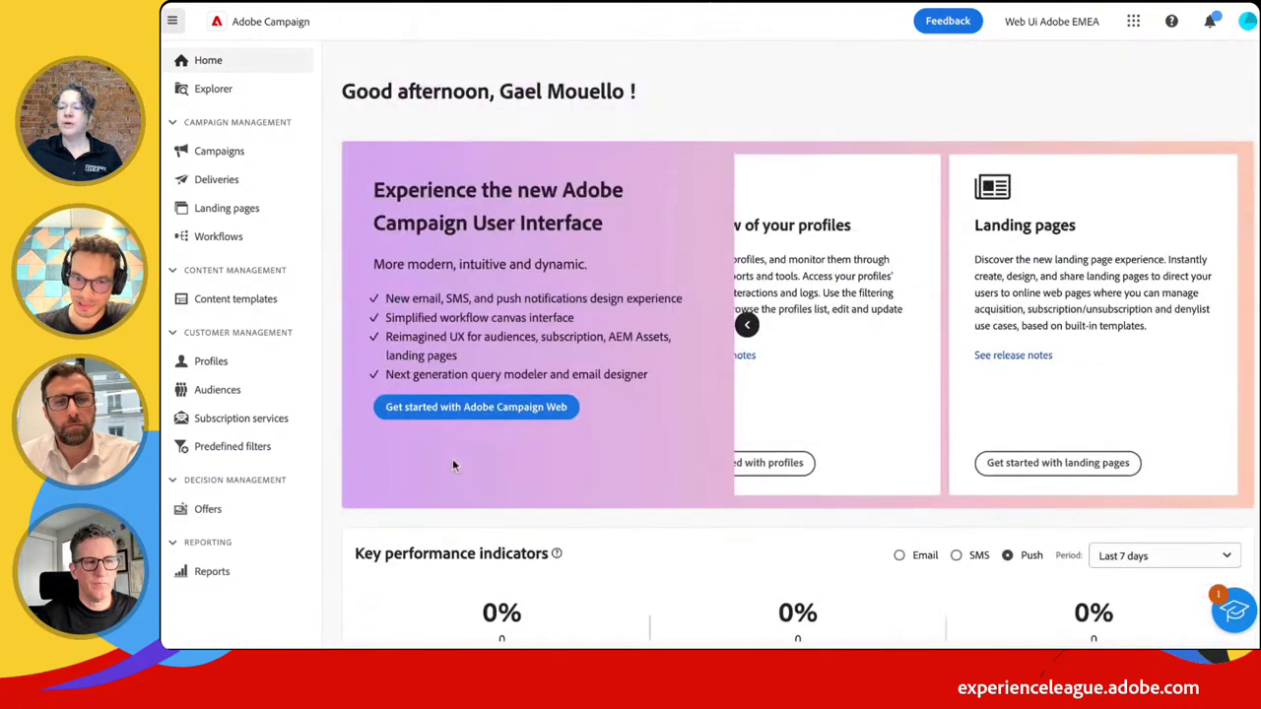
pyautogui.click(747, 325)
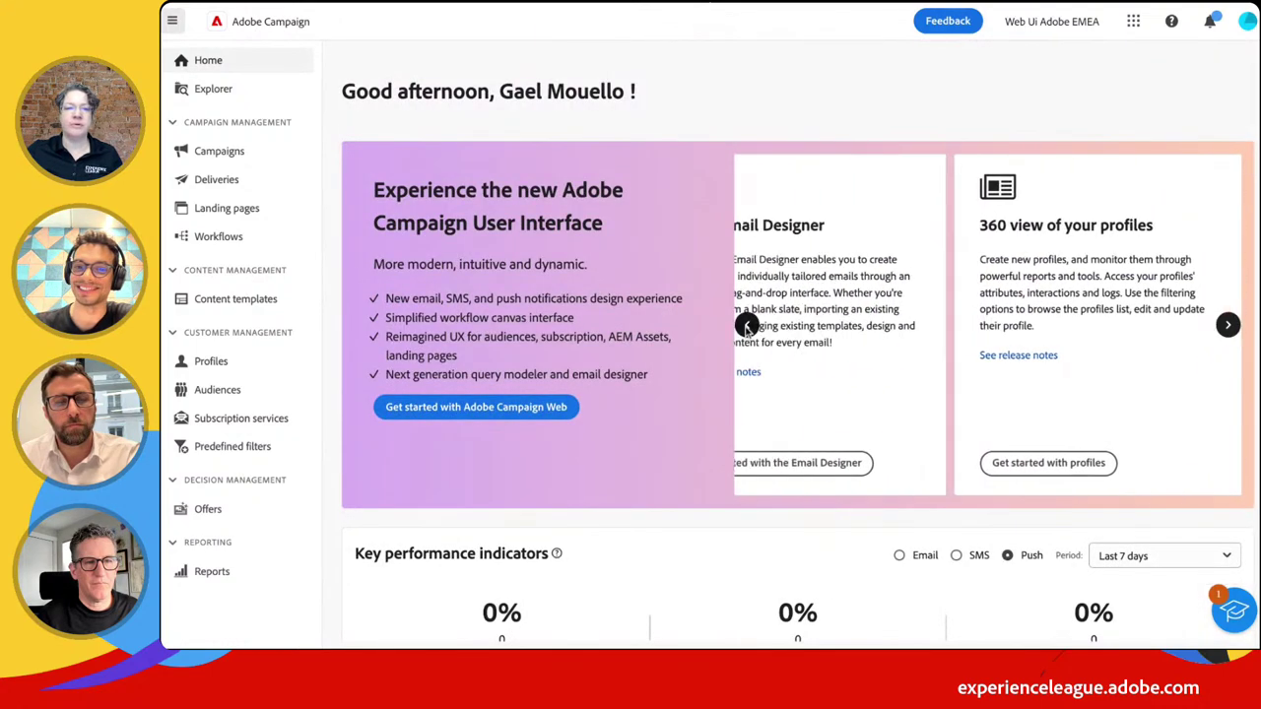
pyautogui.click(746, 325)
pyautogui.click(747, 325)
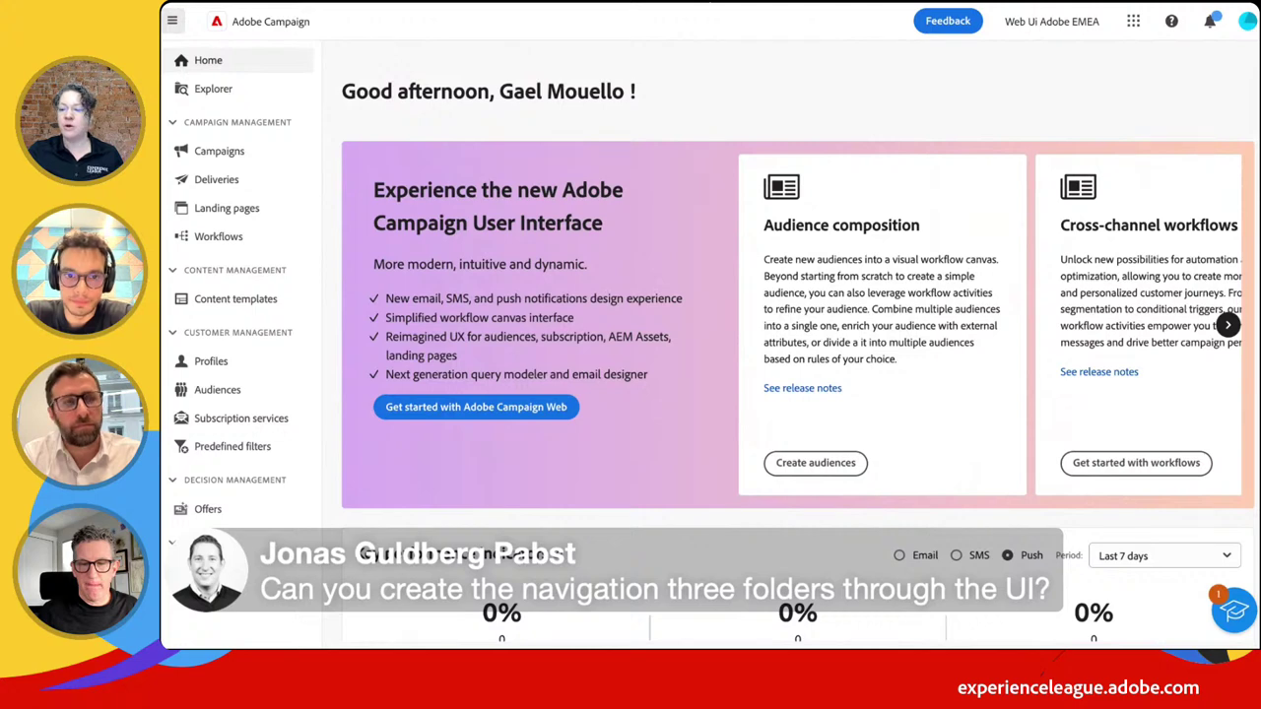
# In the Explorer, review the actions available for the Campaign Management folder, inspect its folder permissions and close them
pyautogui.click(198, 90)
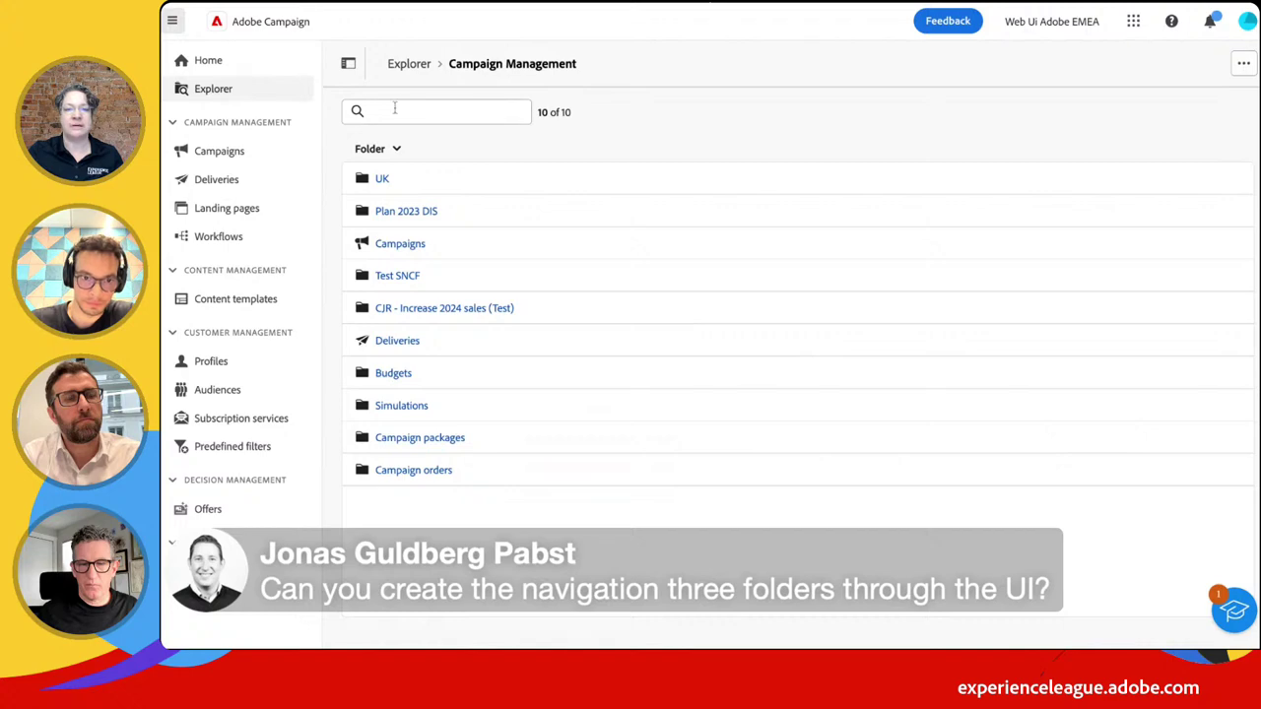
pyautogui.click(1244, 63)
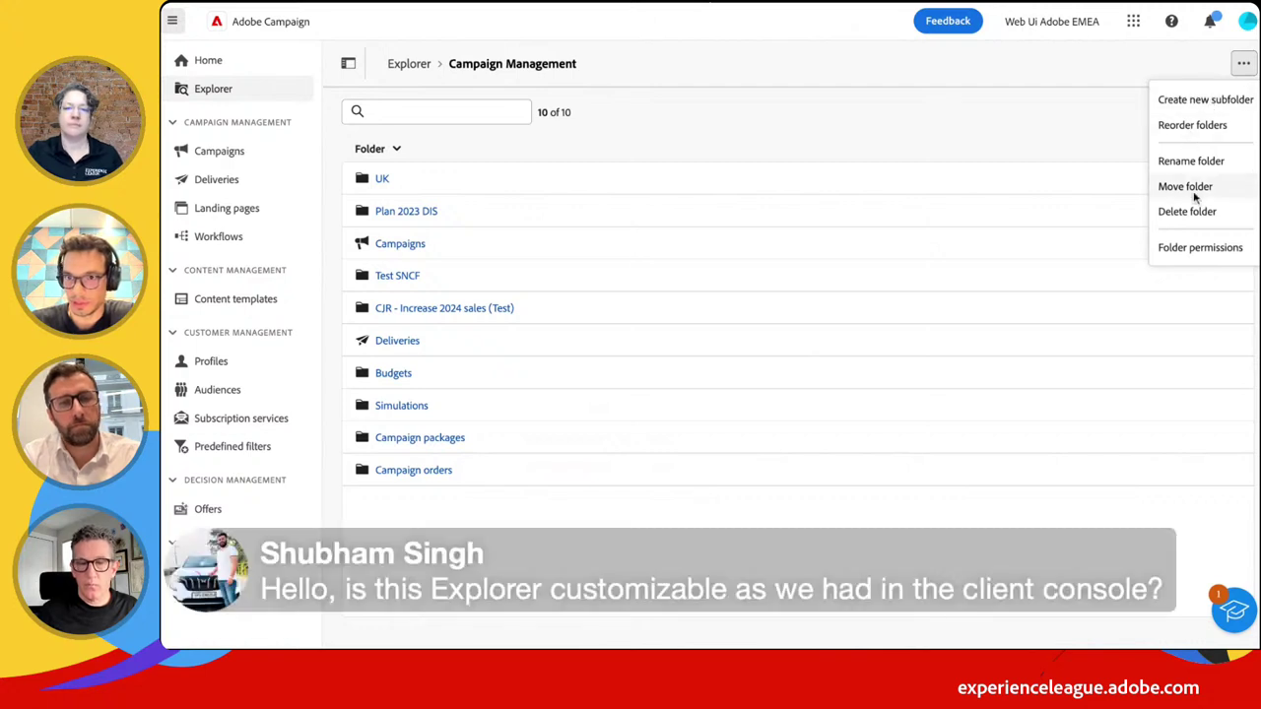
pyautogui.click(1220, 250)
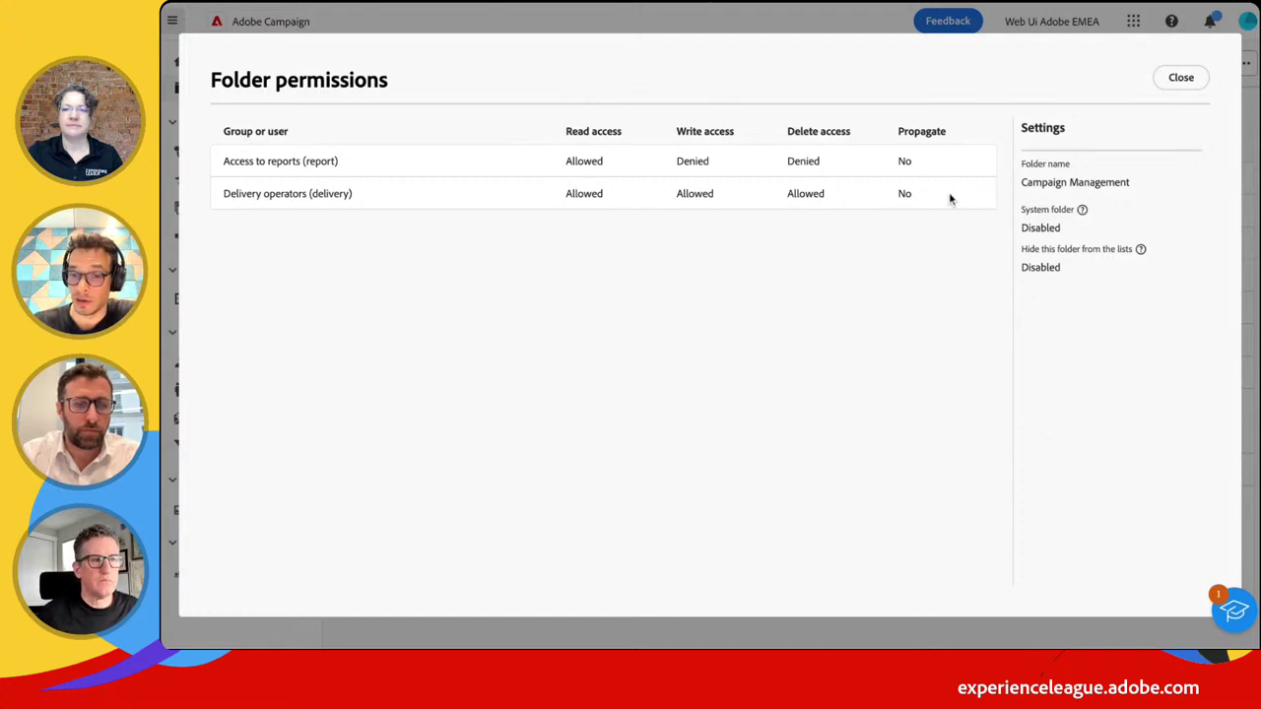
pyautogui.click(1180, 79)
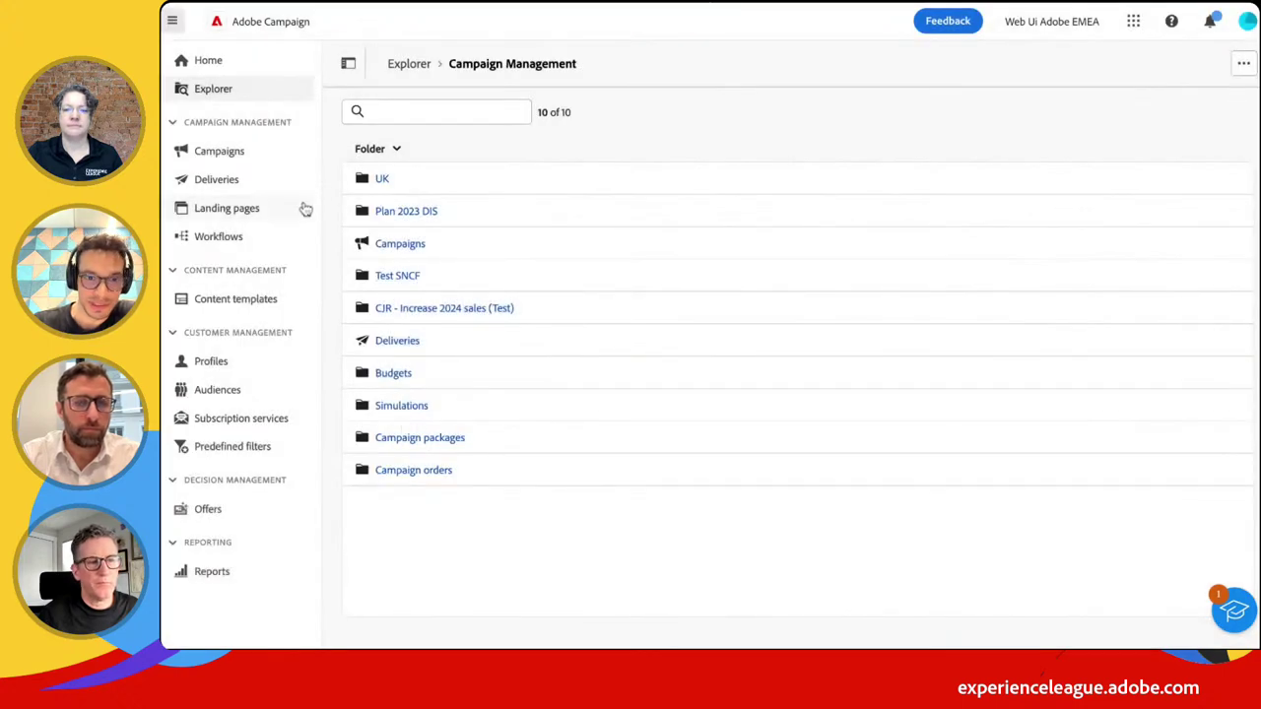
# Show the Explorer's folder tree, open the UK folder under Campaign Management, and review the actions available for it
pyautogui.click(347, 63)
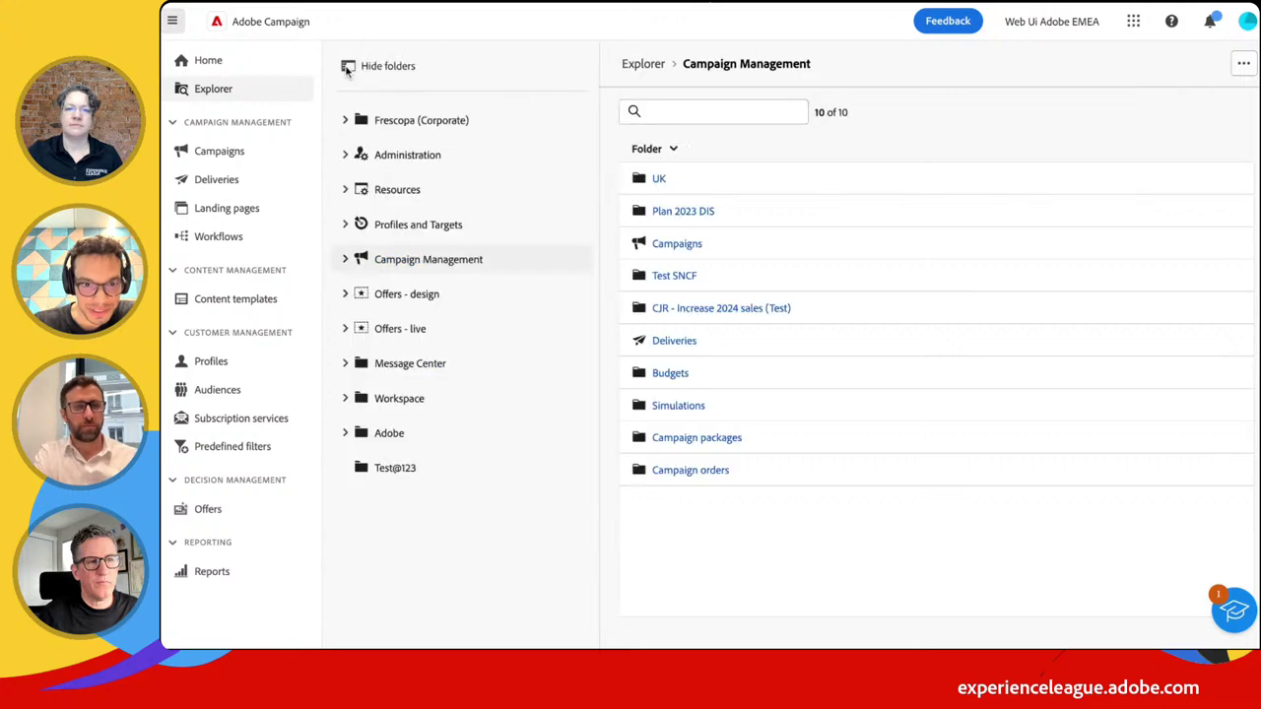
pyautogui.click(344, 260)
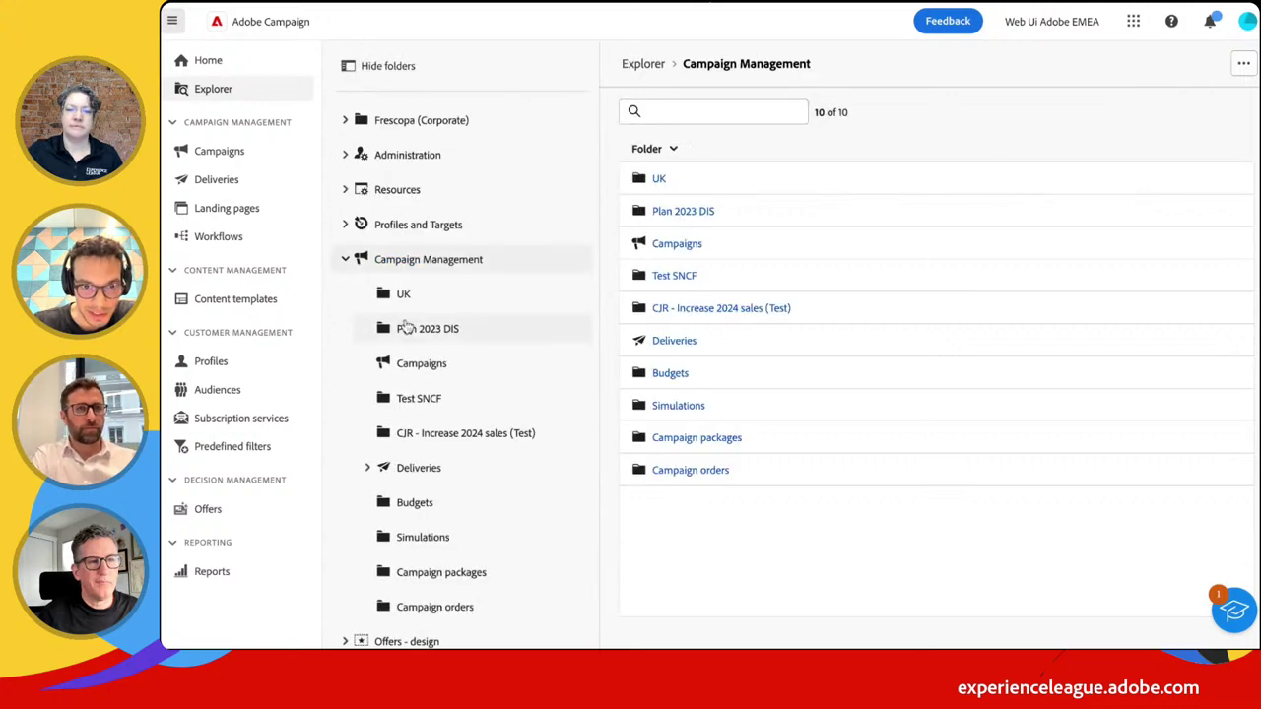
pyautogui.scroll(-1, 389, 324)
pyautogui.click(394, 258)
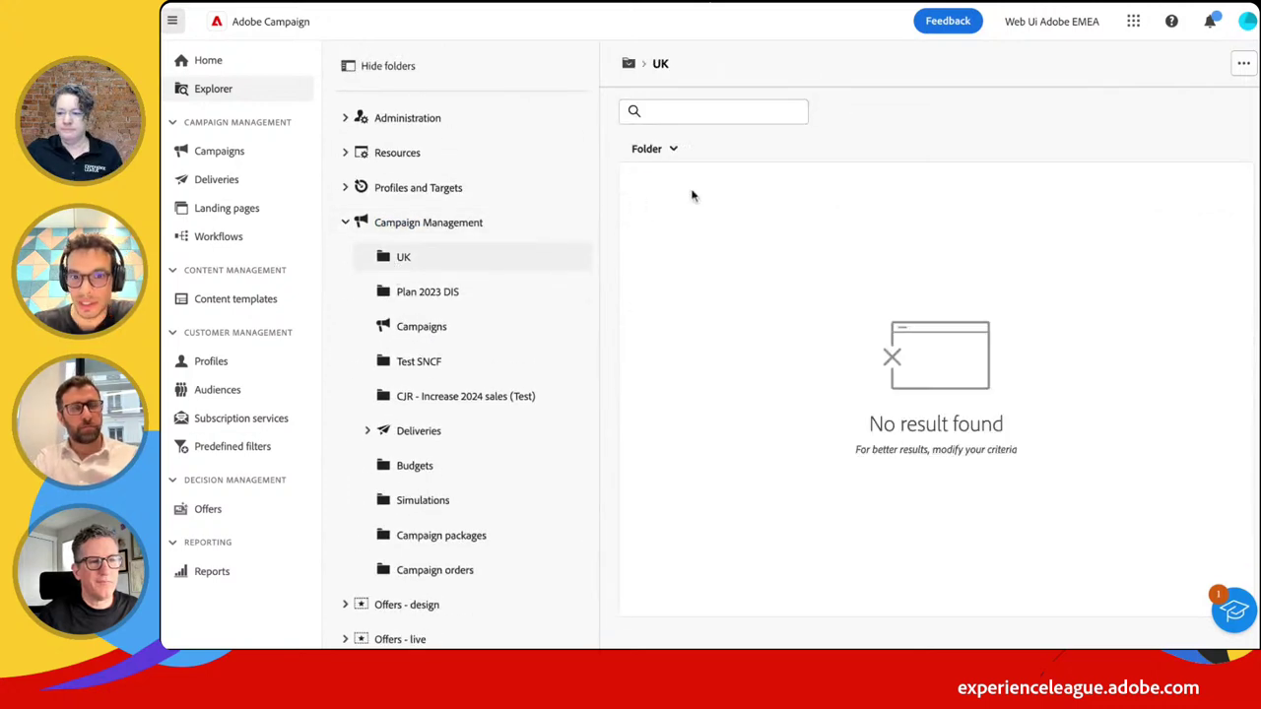
pyautogui.click(1243, 64)
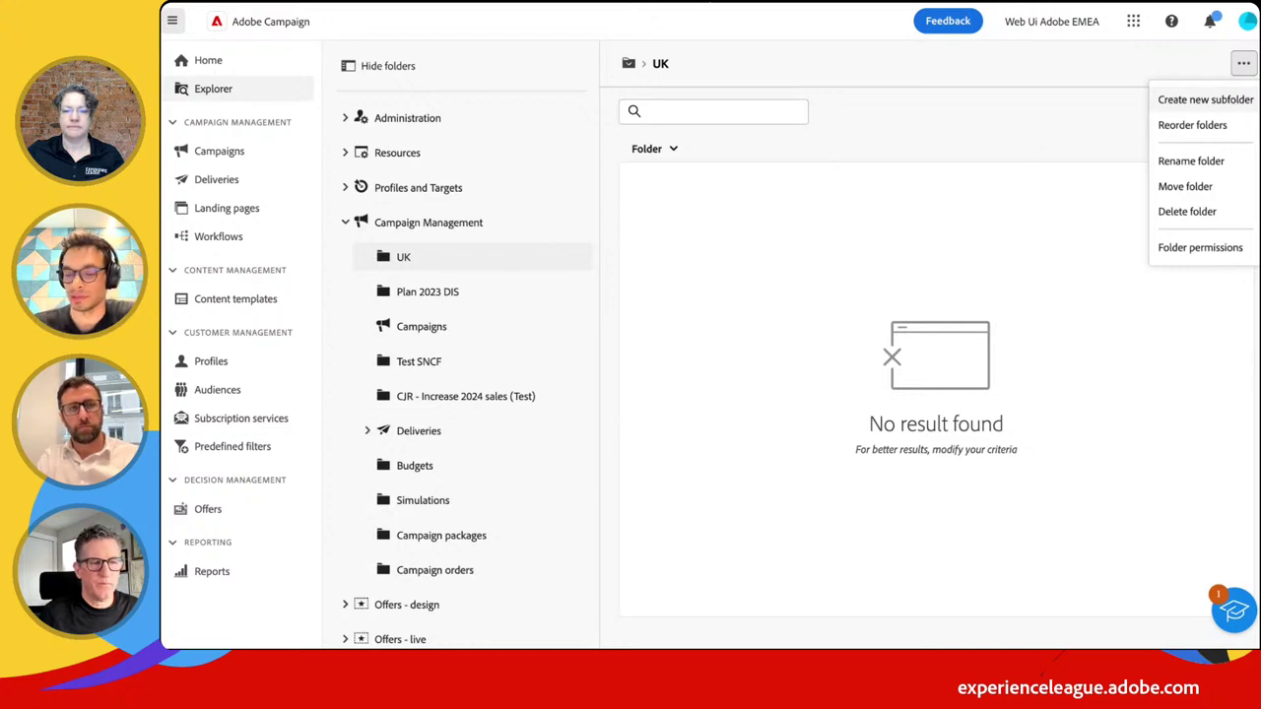
pyautogui.click(347, 224)
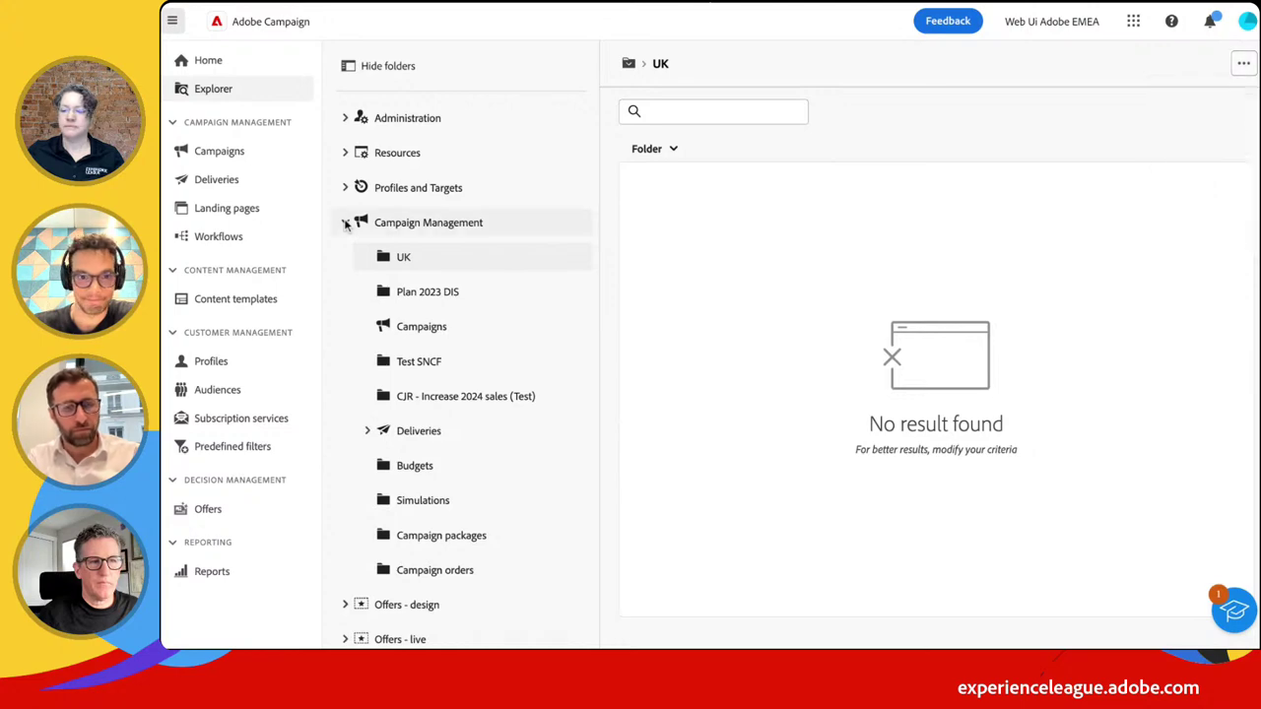
pyautogui.click(347, 225)
# Return to the Campaign home page and look over the key performance indicators and recent deliveries
pyautogui.click(213, 71)
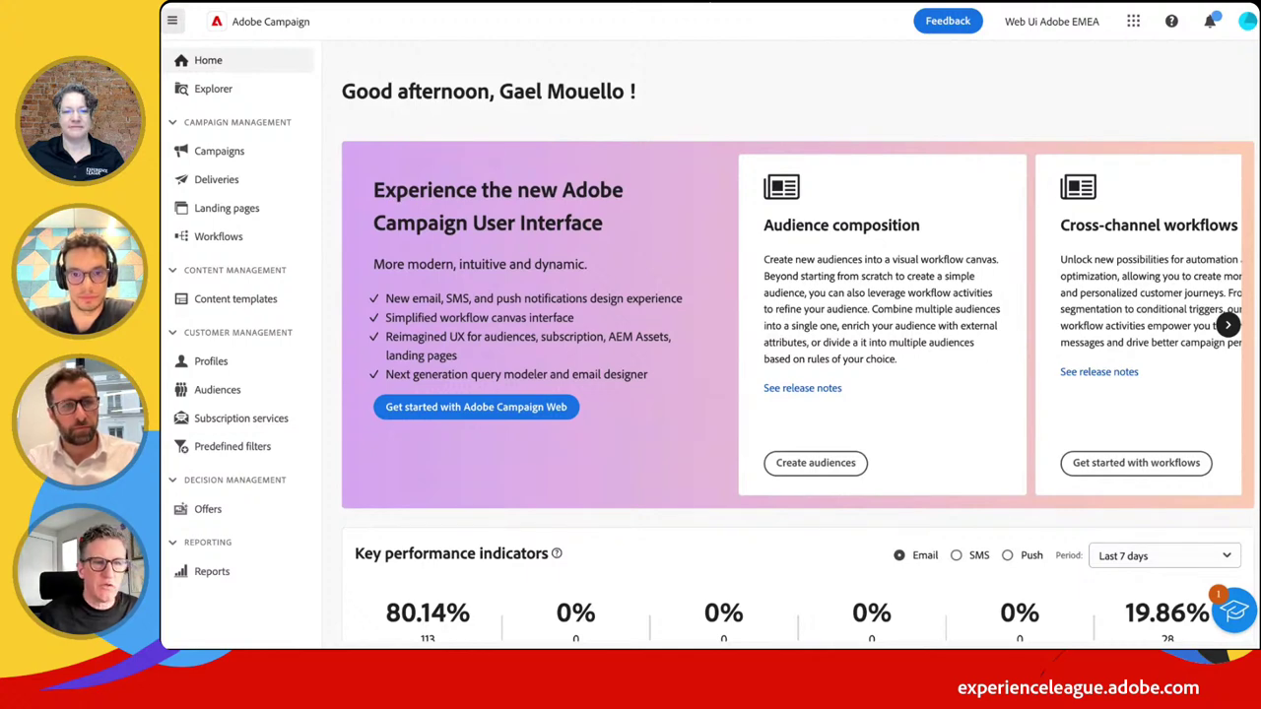
pyautogui.scroll(-5, 650, 152)
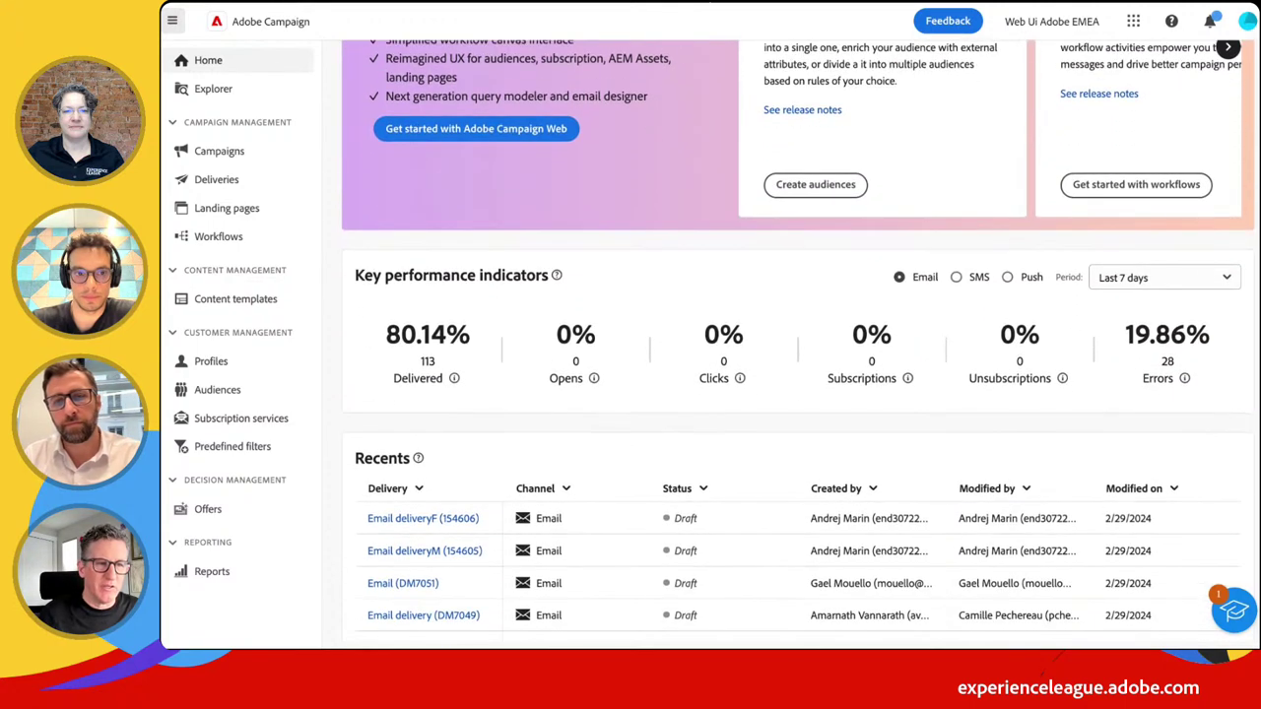
pyautogui.scroll(5, 645, 204)
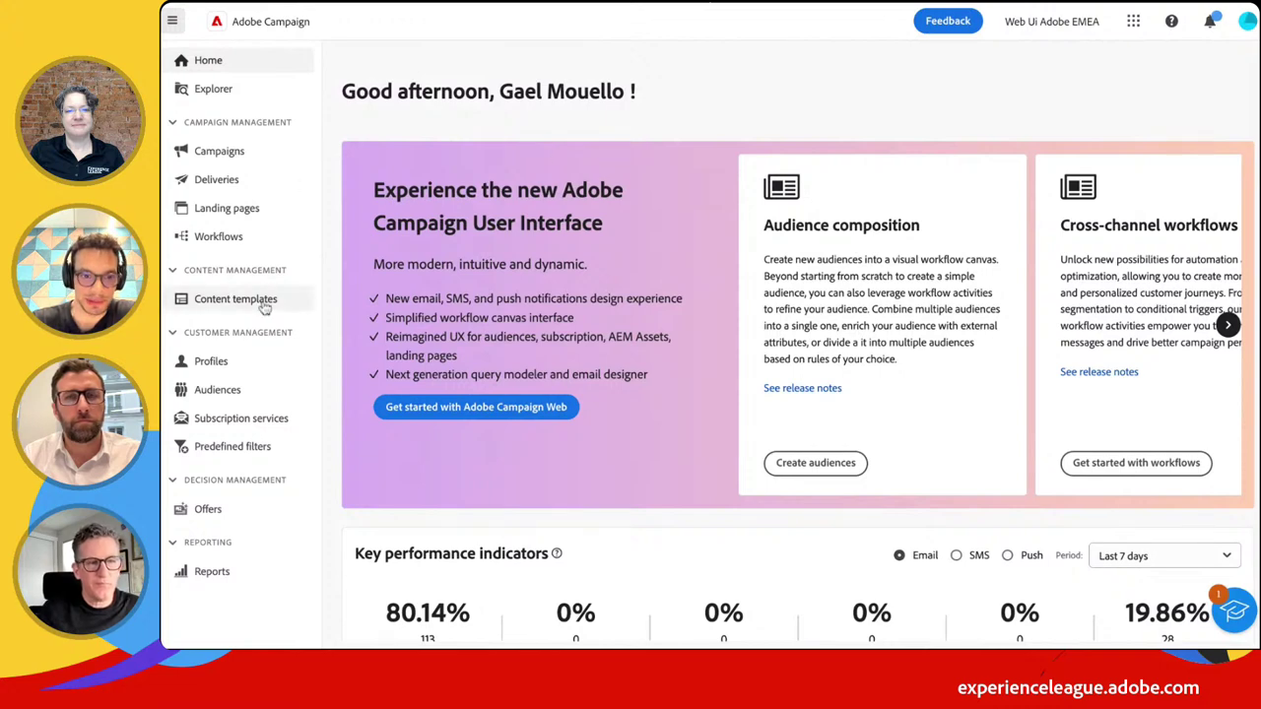
# Browse the list of audiences and widen the Origin column so its full values fit
pyautogui.click(237, 391)
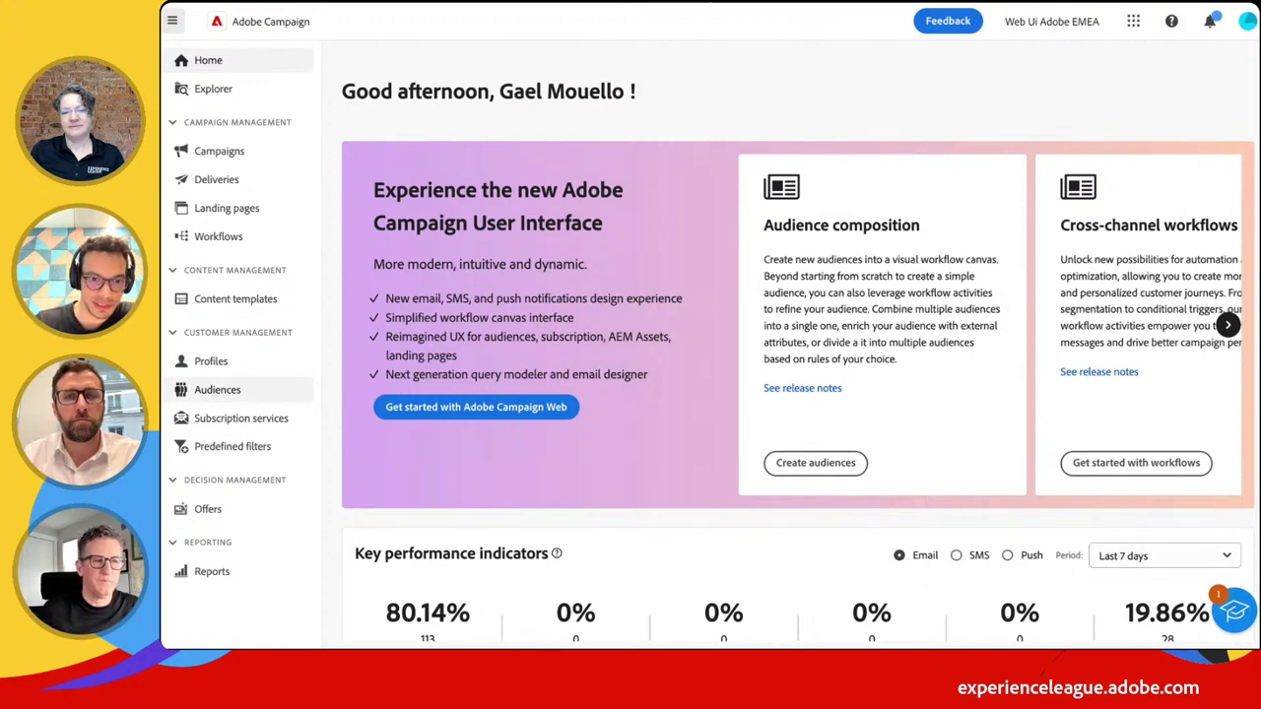
pyautogui.click(246, 398)
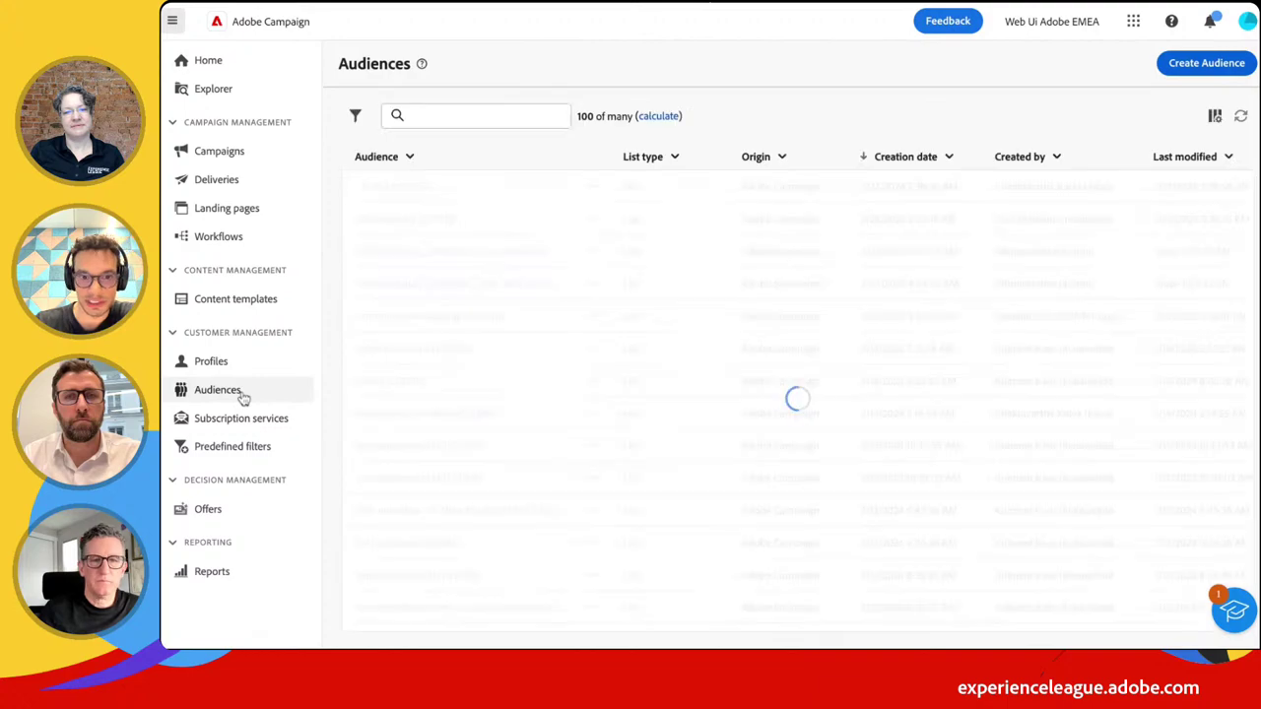
pyautogui.scroll(-4, 522, 465)
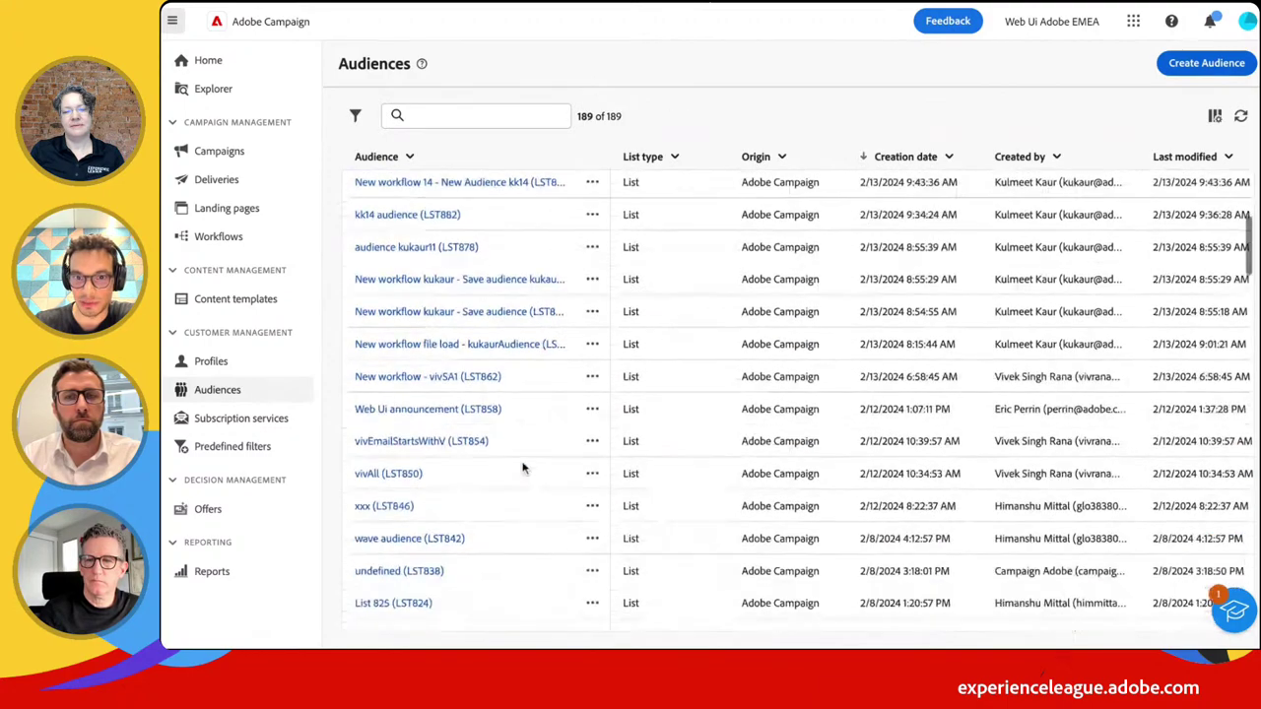
pyautogui.scroll(4, 523, 465)
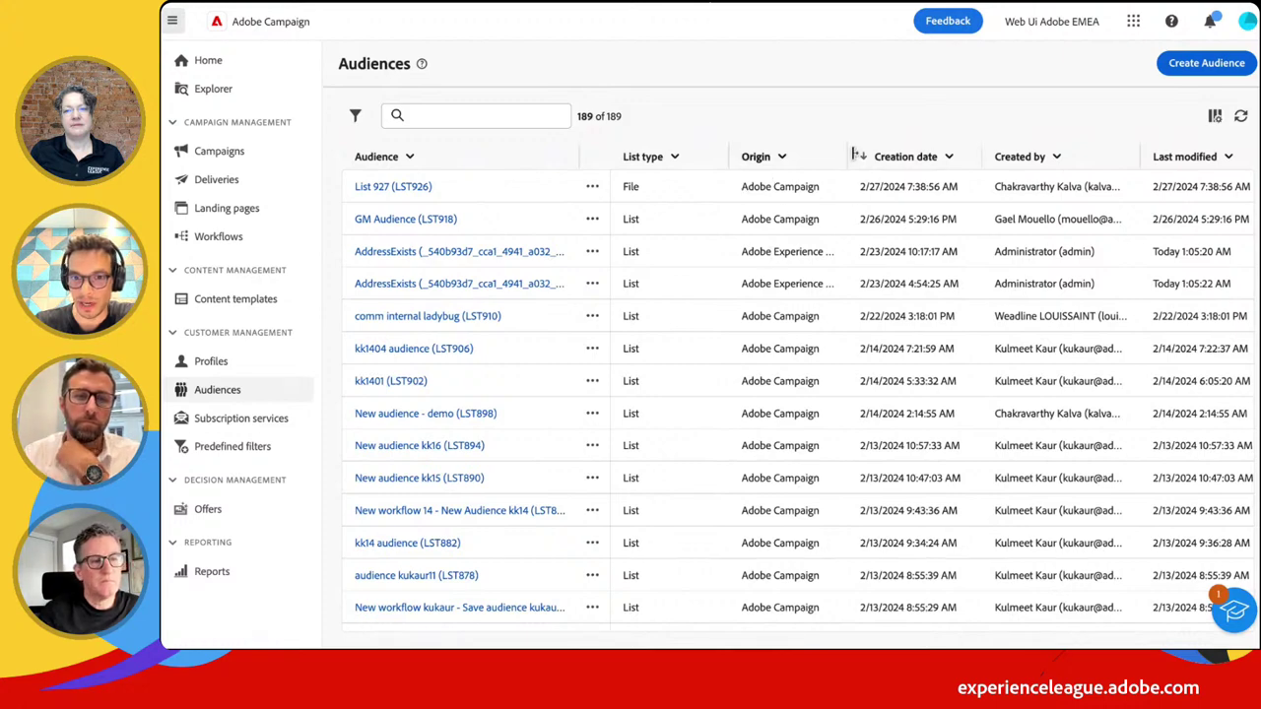
pyautogui.moveTo(852, 155); pyautogui.dragTo(924, 156)
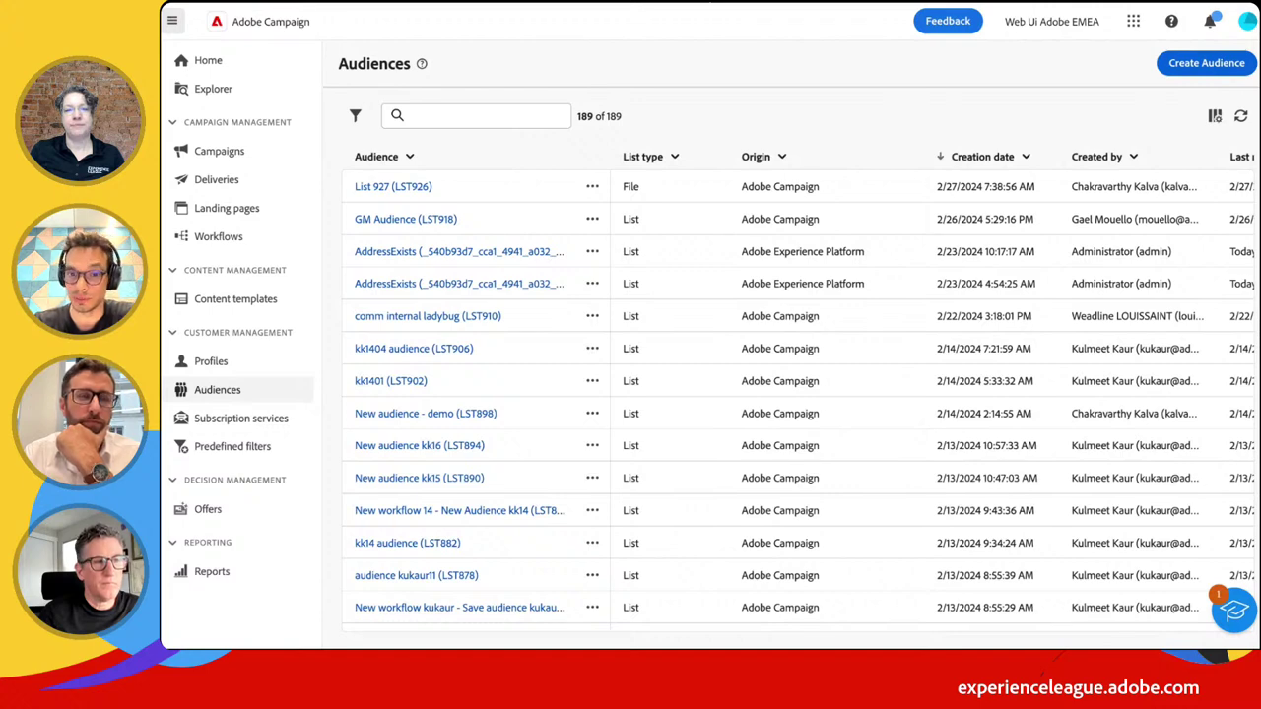
# Create a new audience and inspect the settings of its Query and Save audience activities
pyautogui.click(1209, 63)
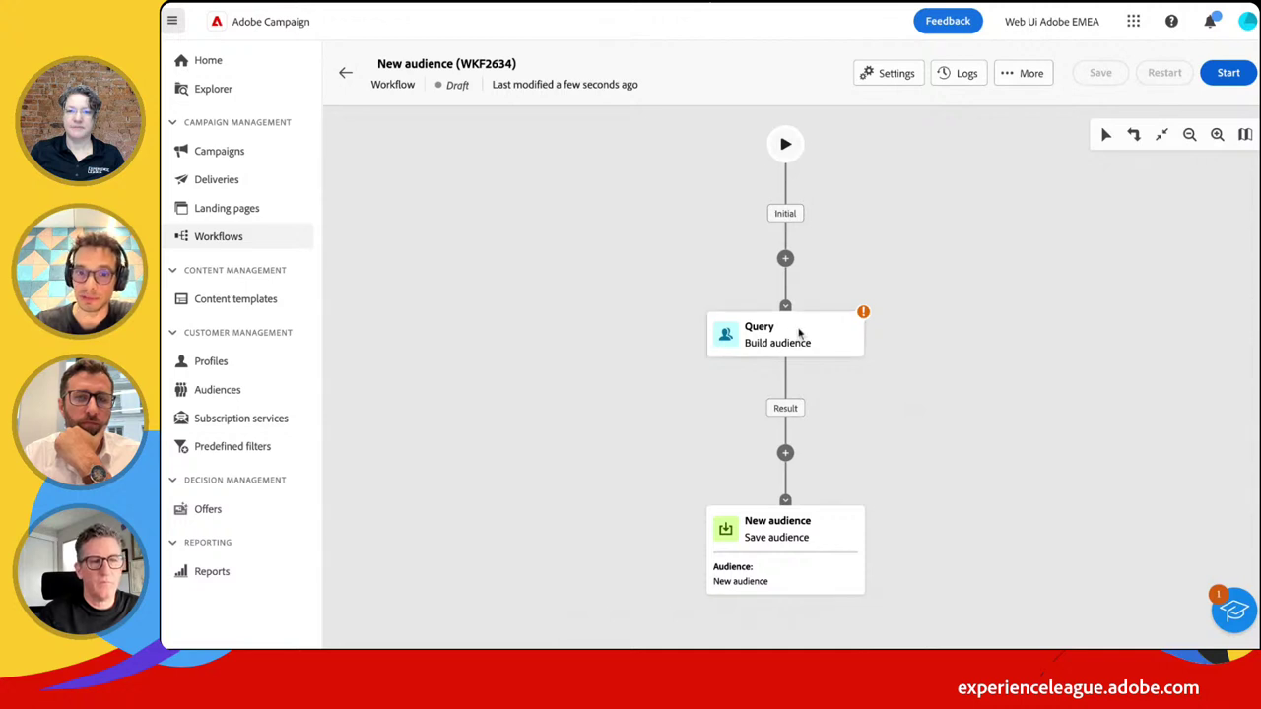
pyautogui.click(793, 335)
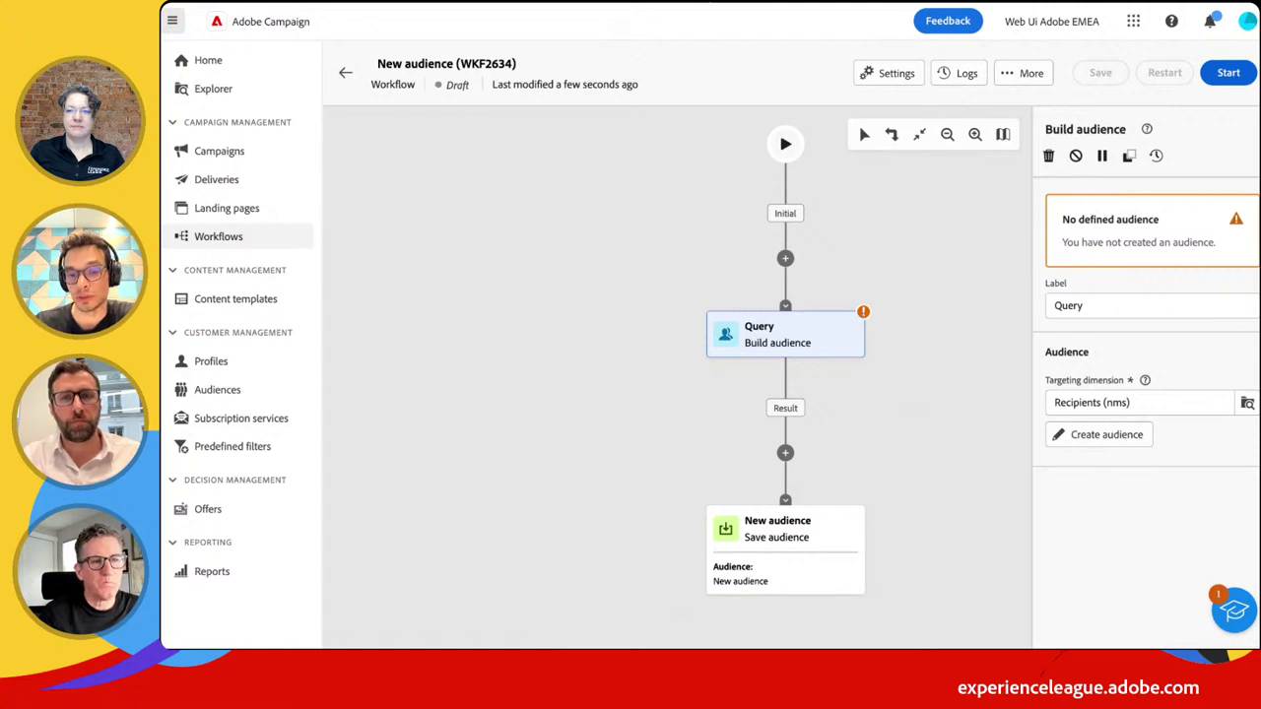
pyautogui.click(803, 576)
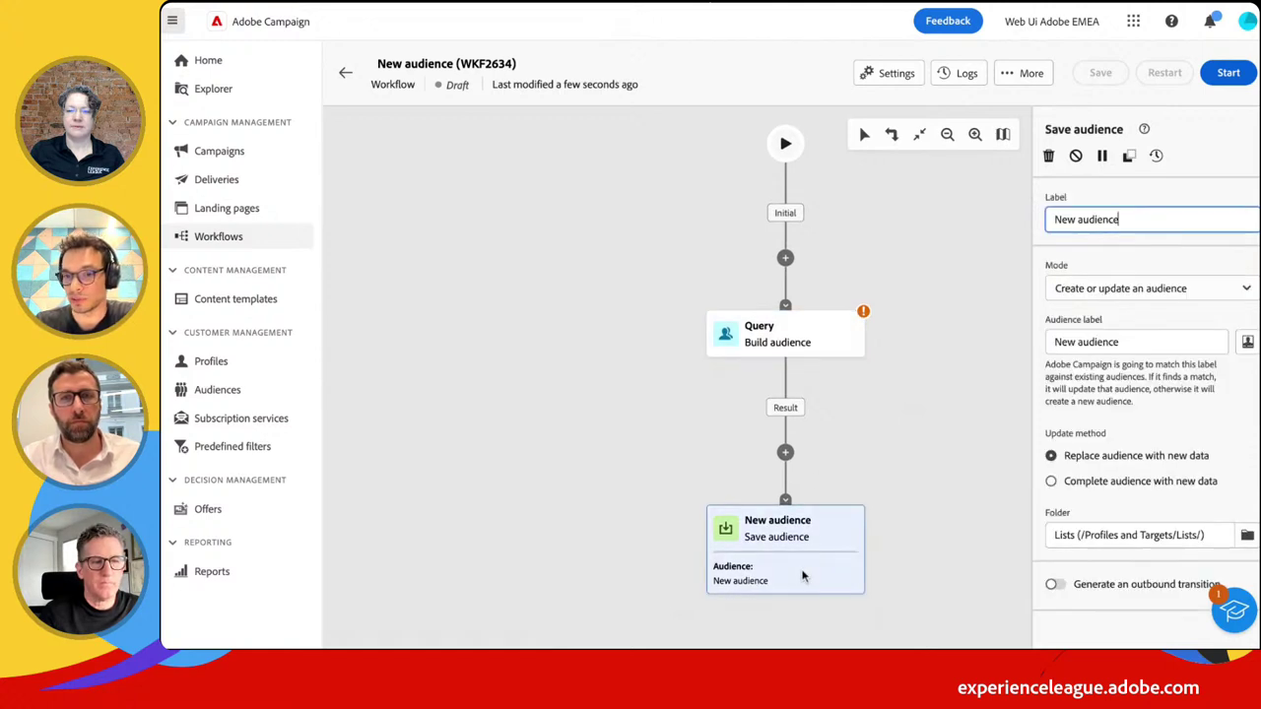
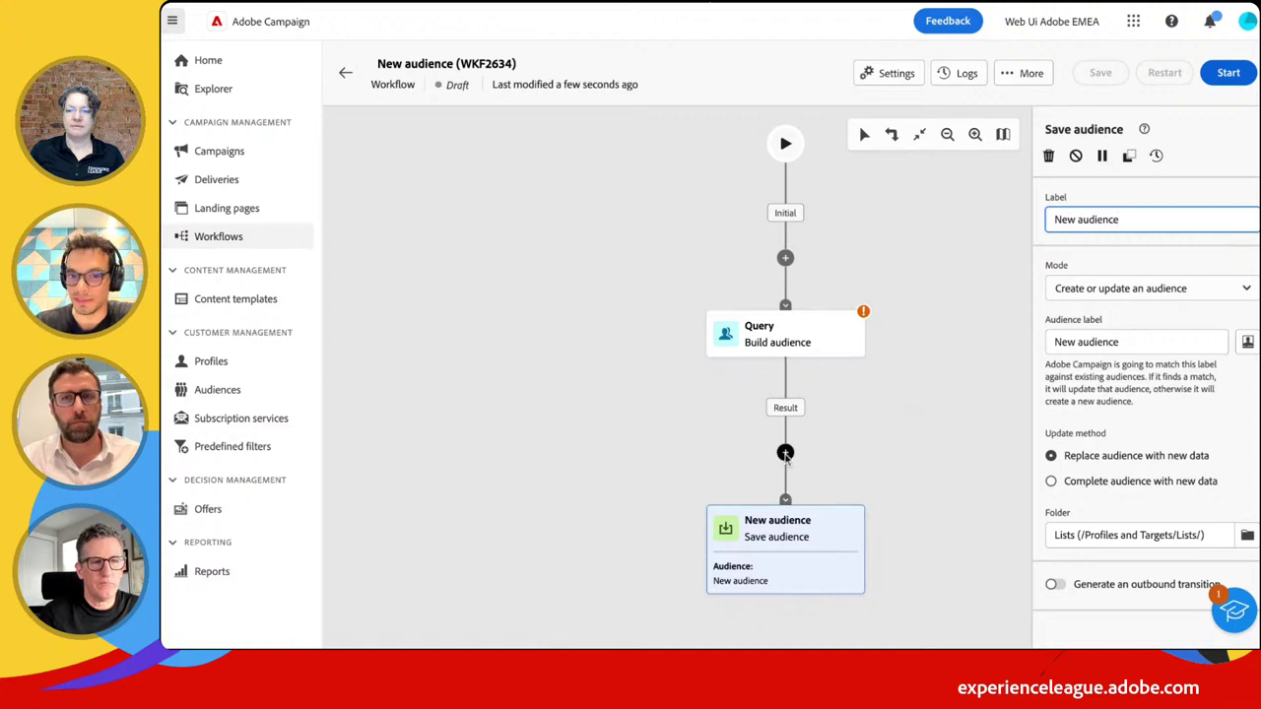
# Review the targeting and flow control activities that can be inserted between Query and Save audience, without adding any
pyautogui.scroll(-2, 881, 552)
pyautogui.scroll(-1, 881, 555)
pyautogui.scroll(3, 881, 552)
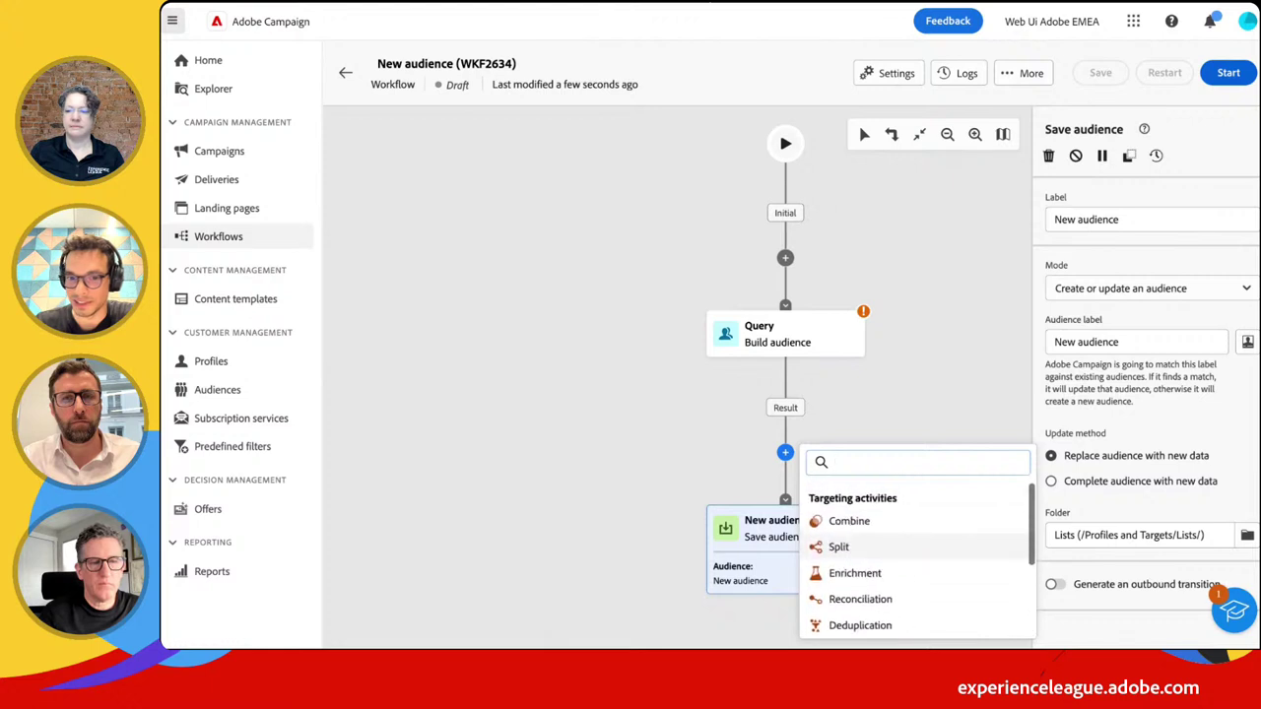
pyautogui.click(799, 469)
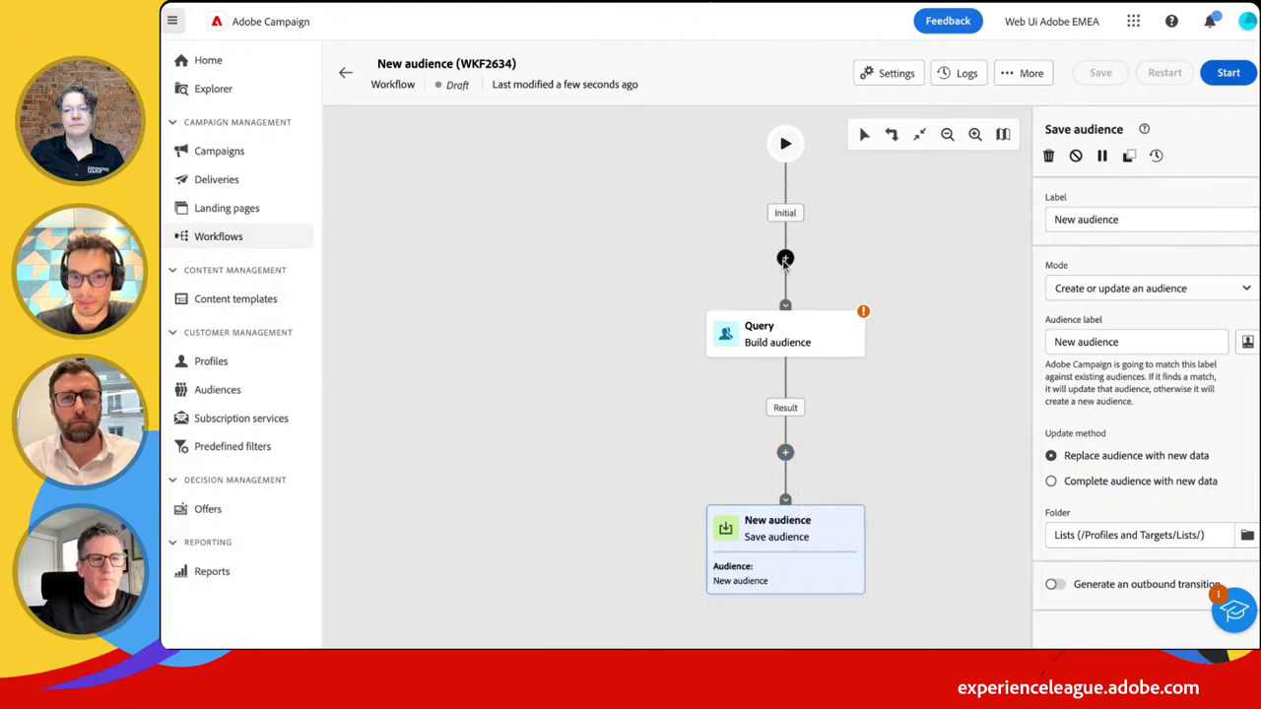
pyautogui.click(785, 454)
pyautogui.scroll(-3, 859, 548)
pyautogui.scroll(3, 862, 549)
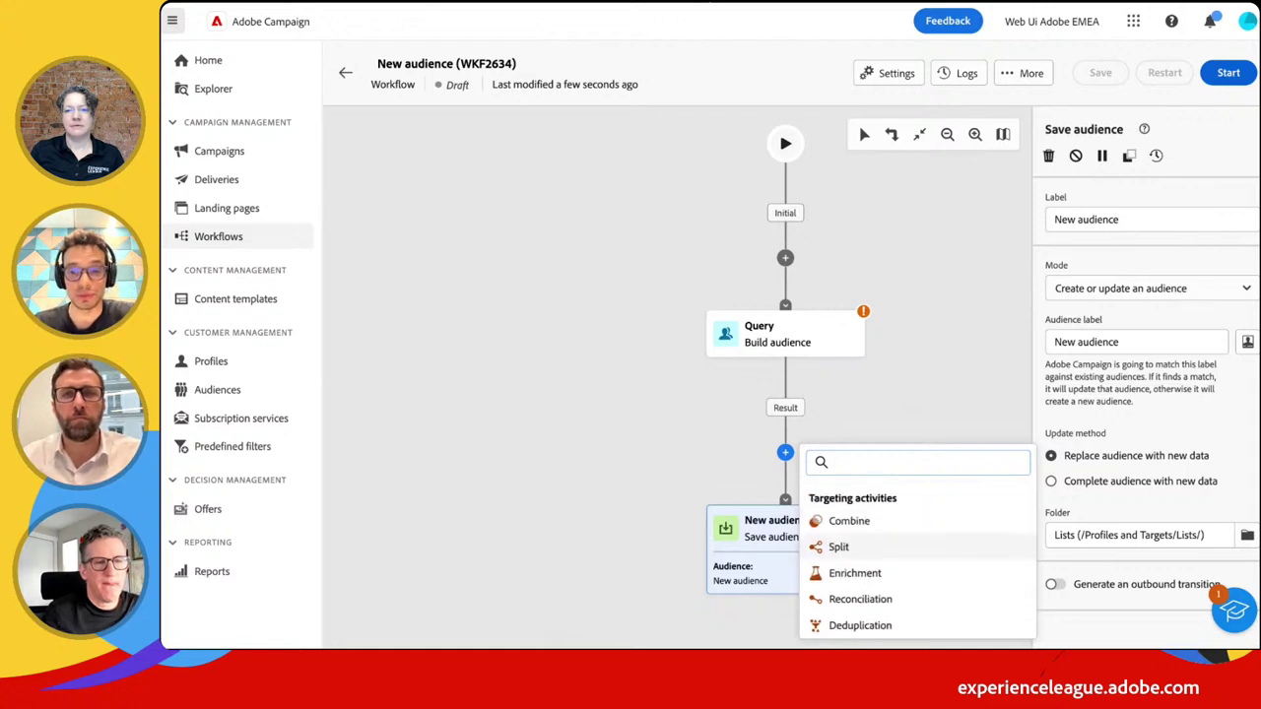
pyautogui.click(733, 473)
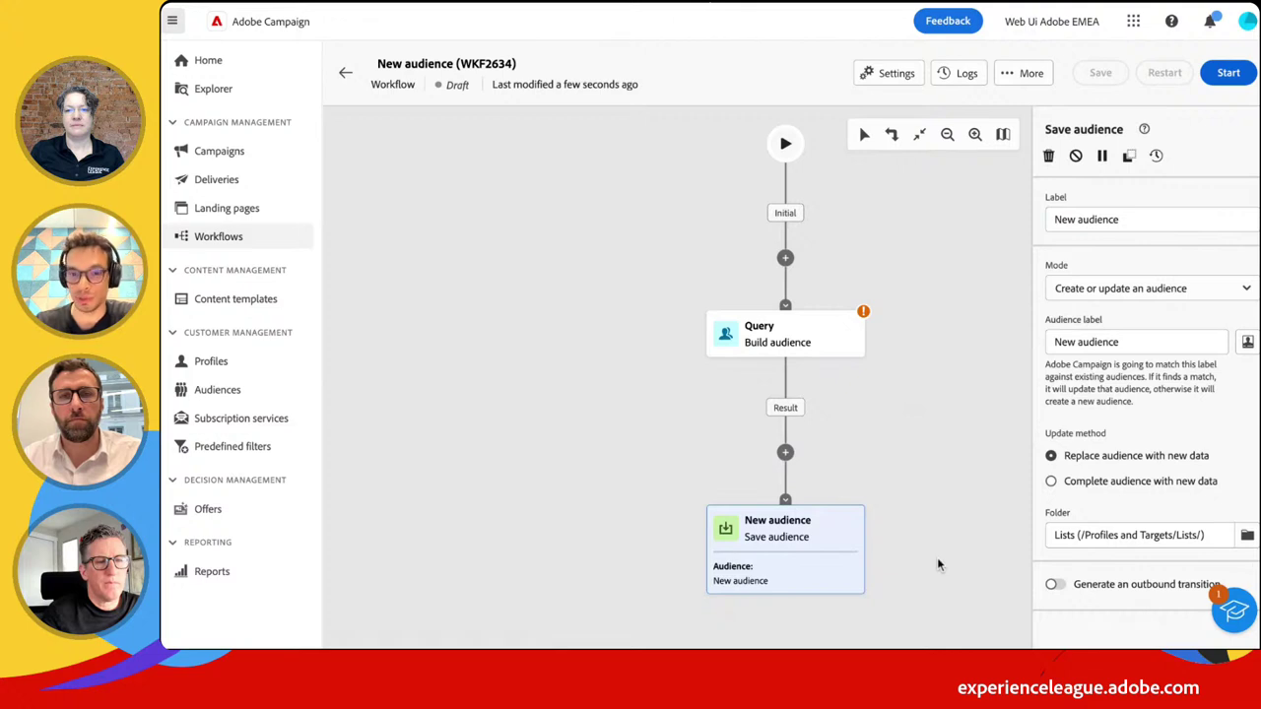
pyautogui.click(786, 453)
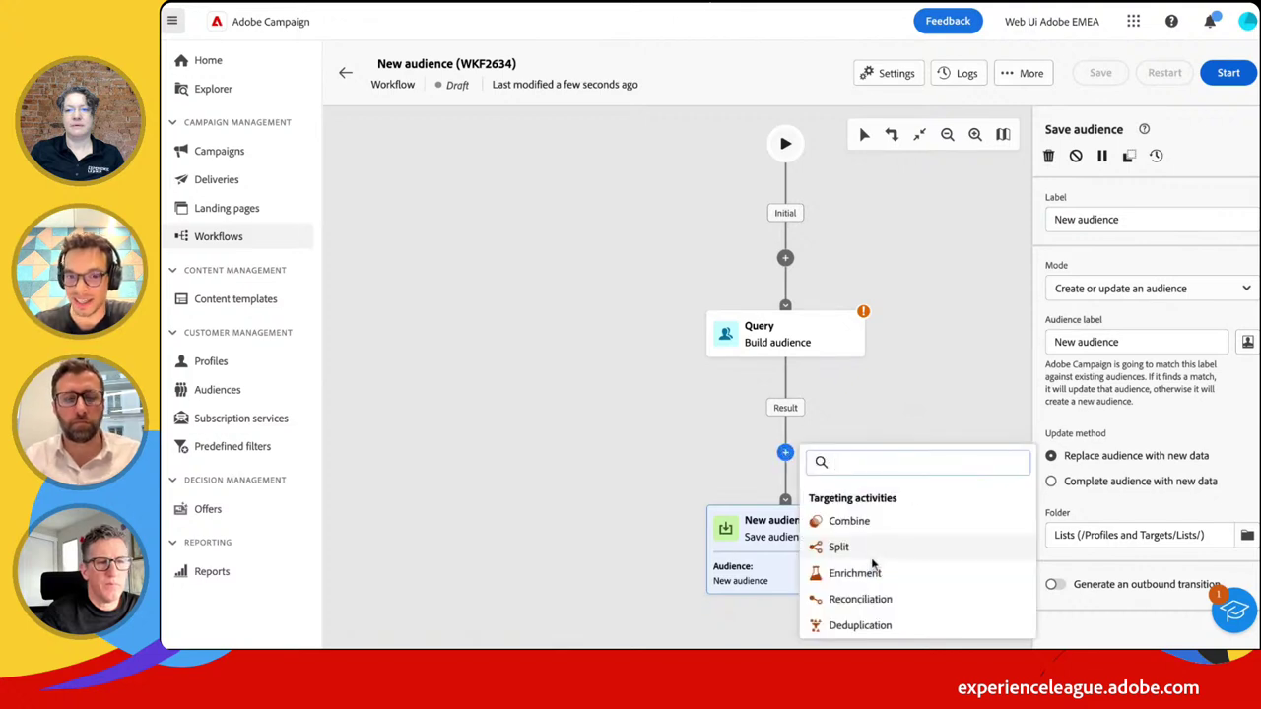
pyautogui.scroll(-2, 872, 563)
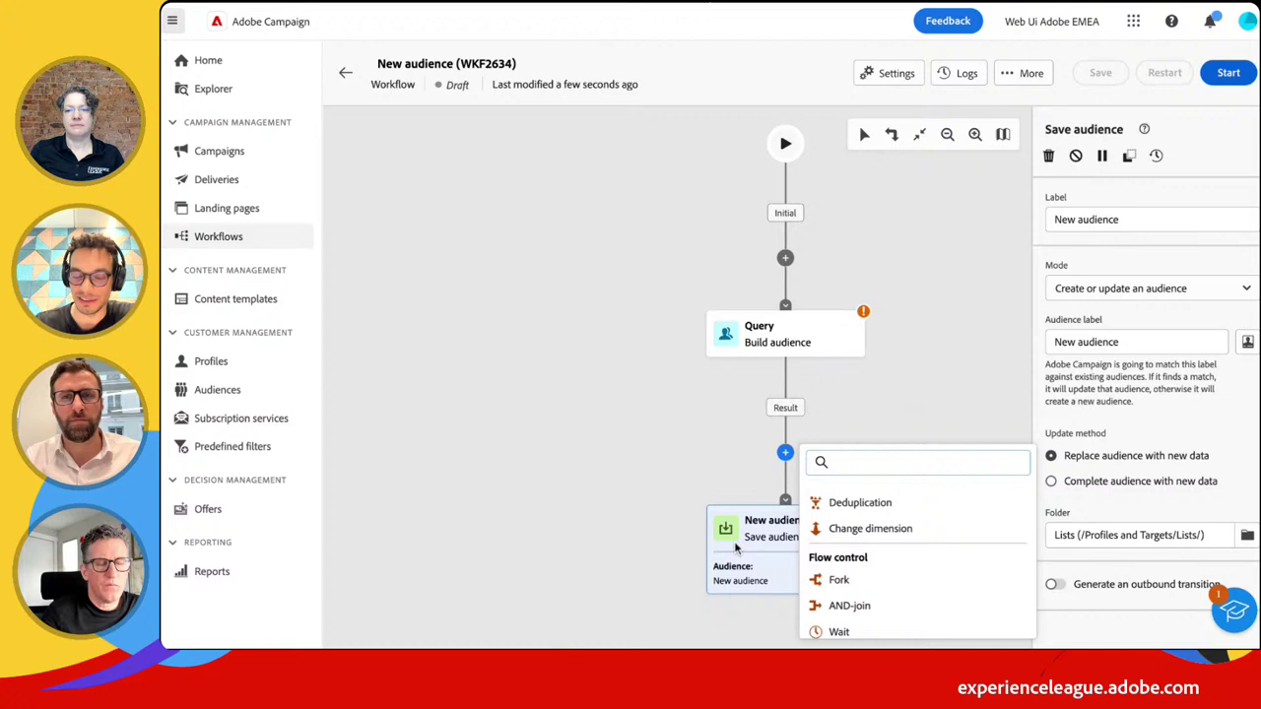
pyautogui.click(697, 457)
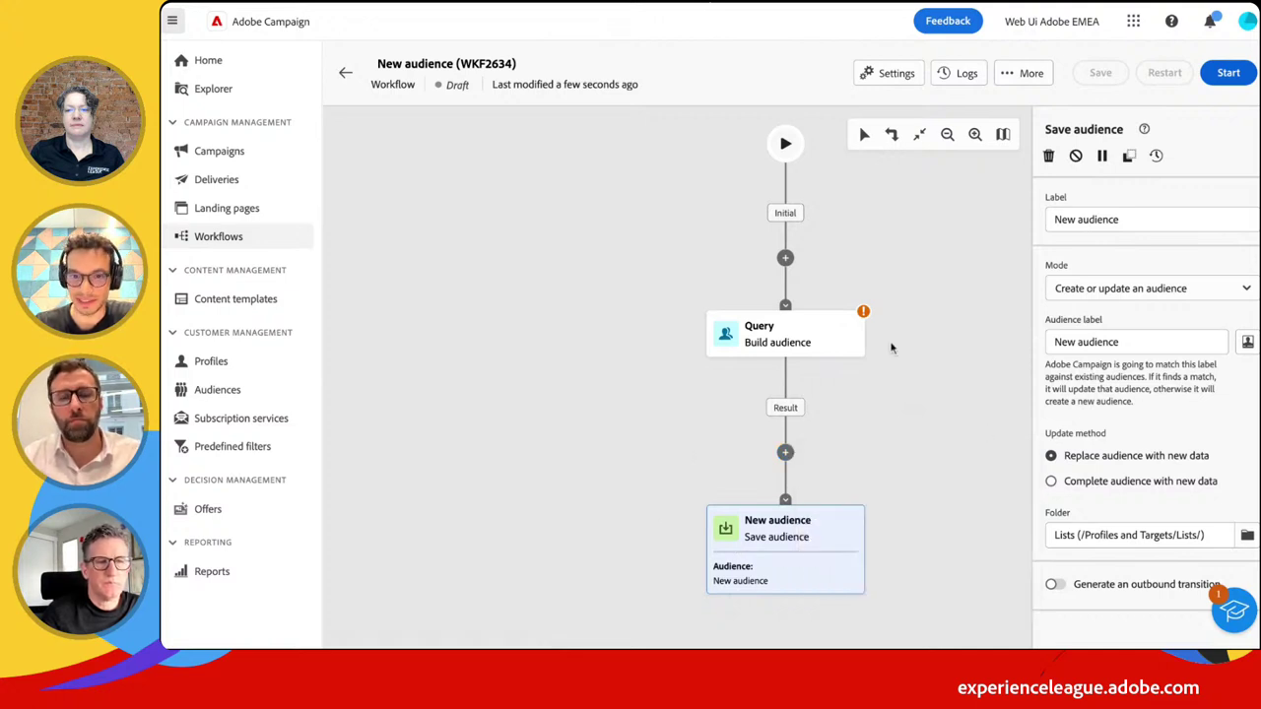
# Create the audience for the Query activity and add a custom condition on the recipient's Email attribute
pyautogui.click(804, 340)
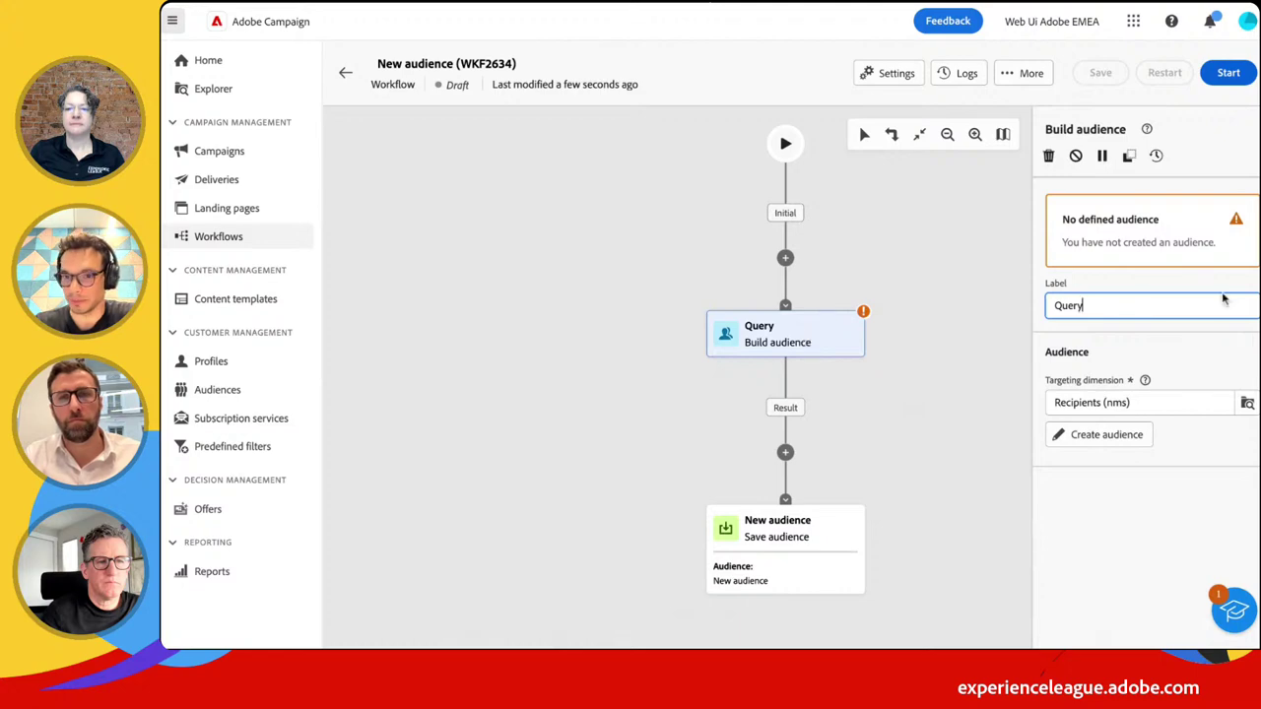
pyautogui.click(1090, 441)
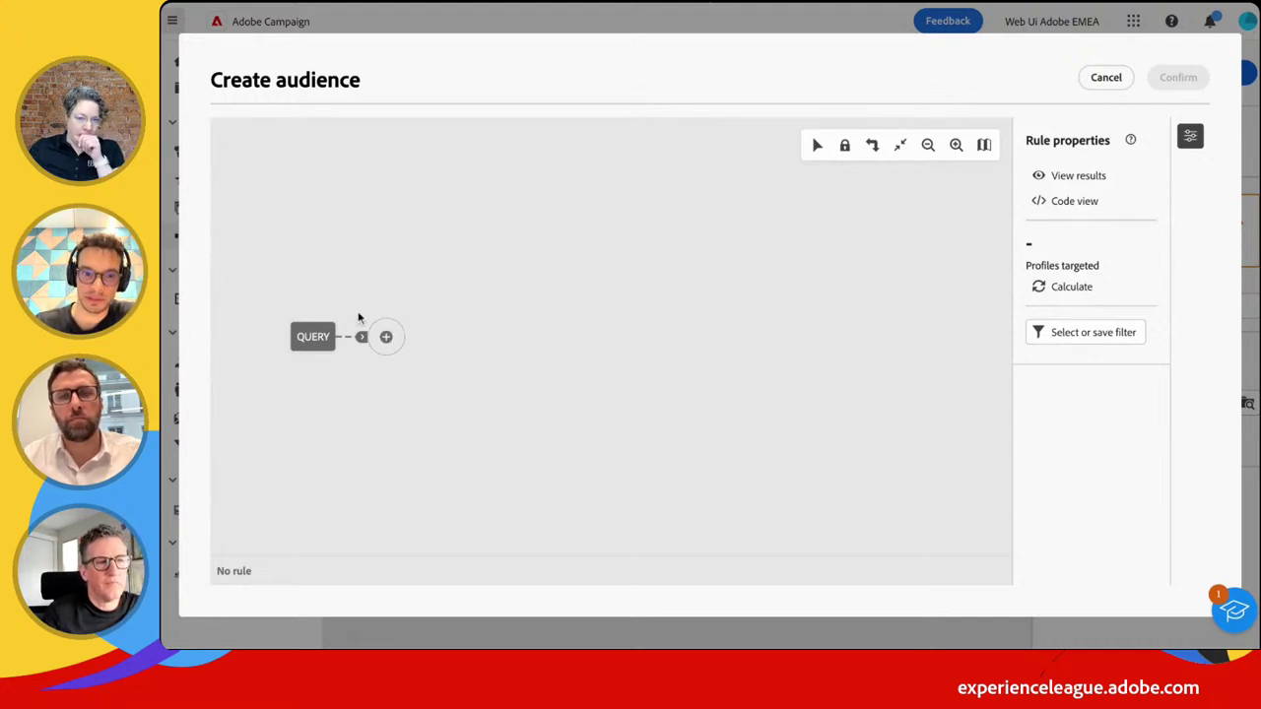
pyautogui.click(386, 337)
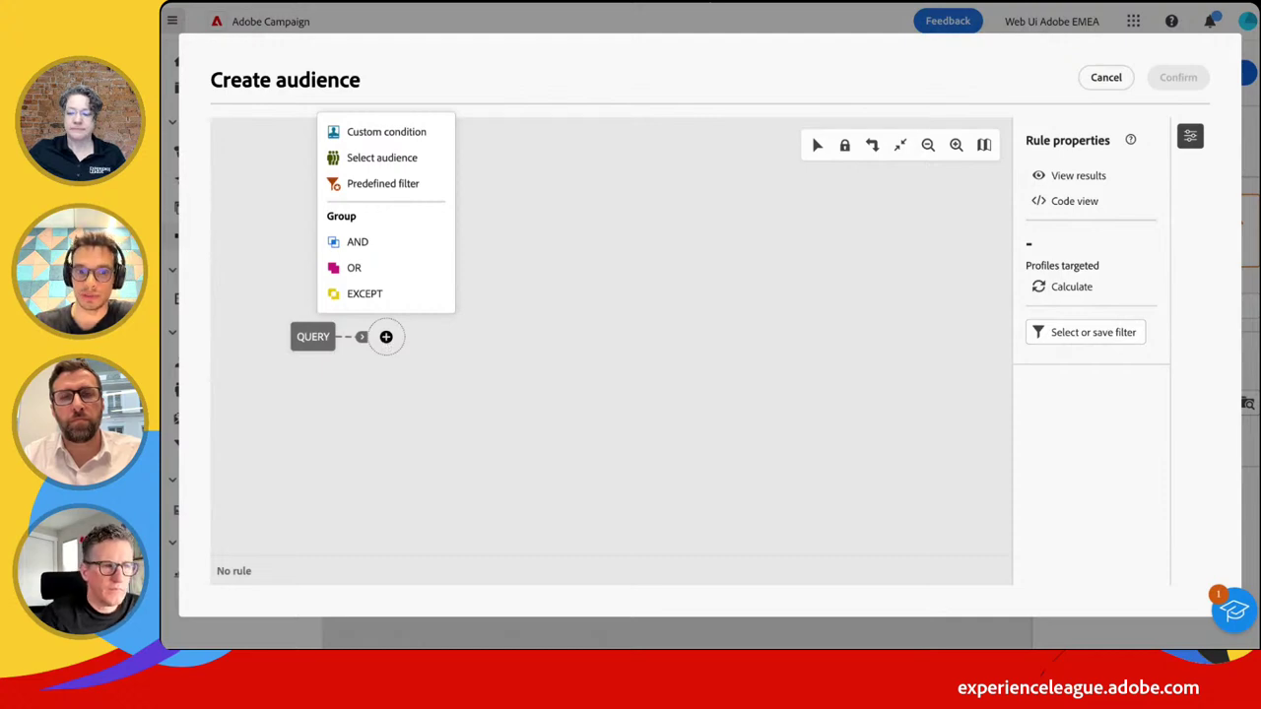
pyautogui.click(403, 138)
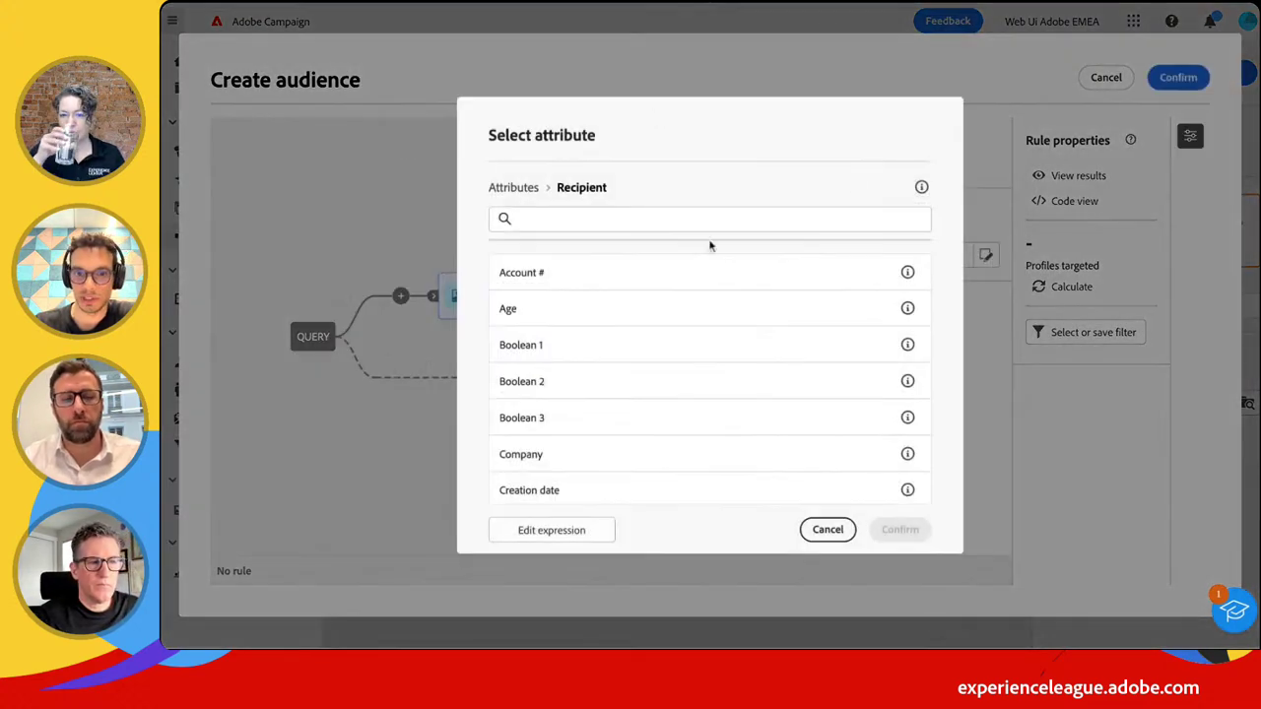
pyautogui.write('Email')
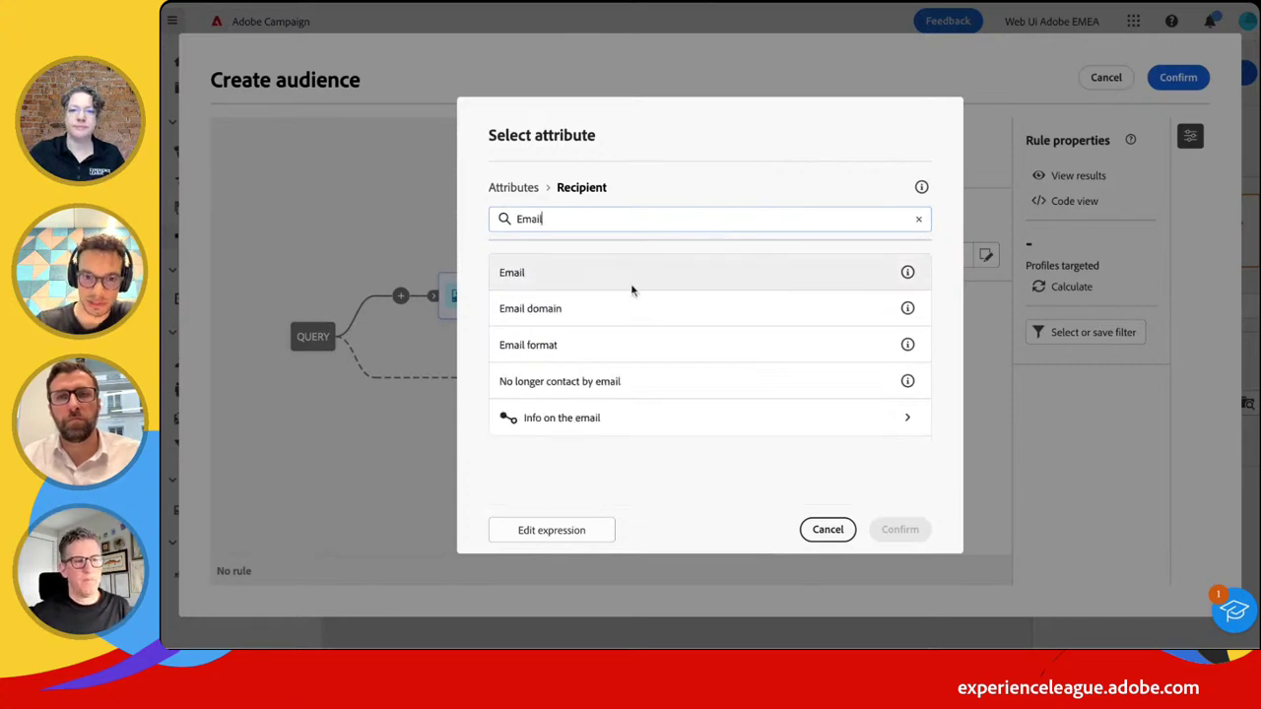
pyautogui.click(622, 281)
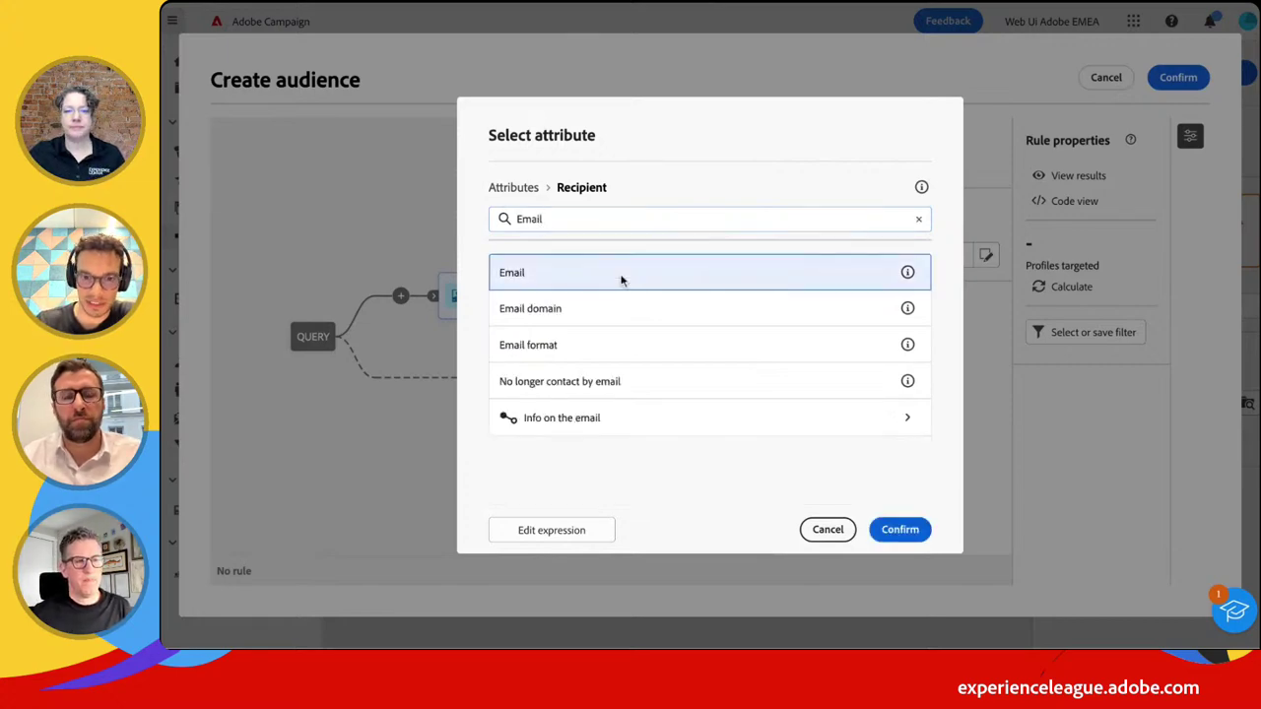
pyautogui.click(899, 530)
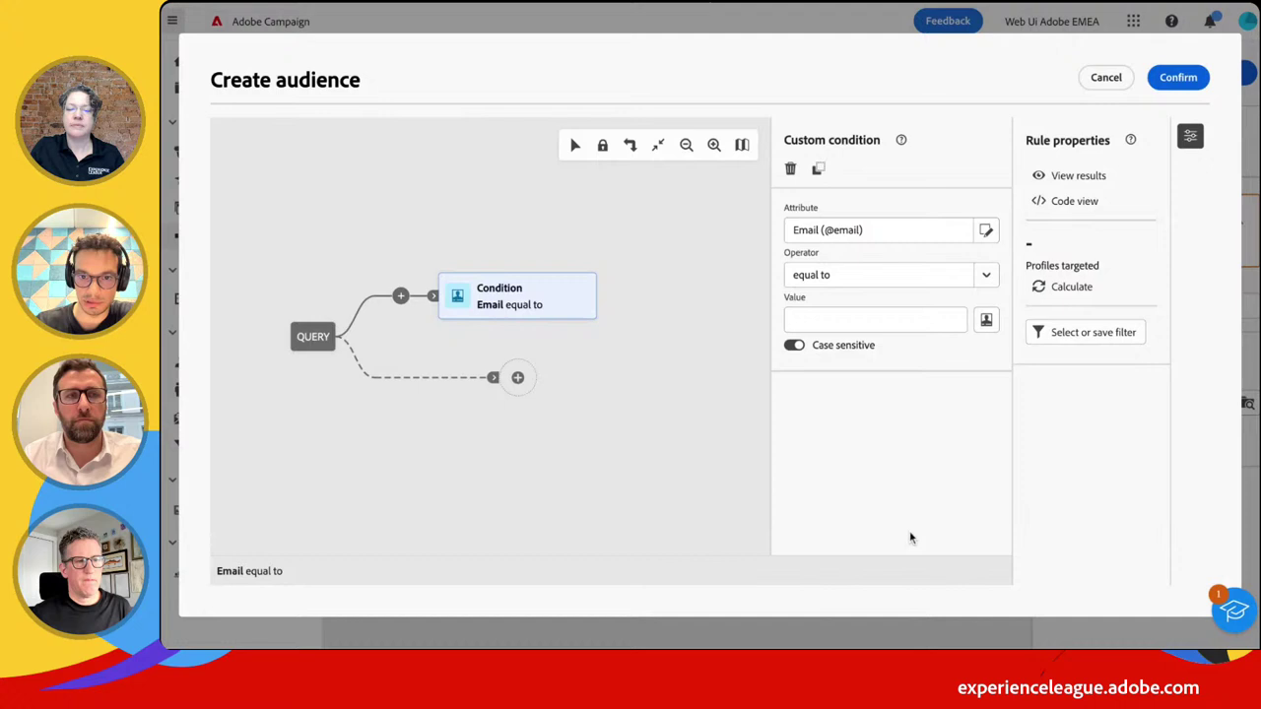
# Set the Email condition's operator to "is not empty" and calculate the number of profiles targeted
pyautogui.click(985, 275)
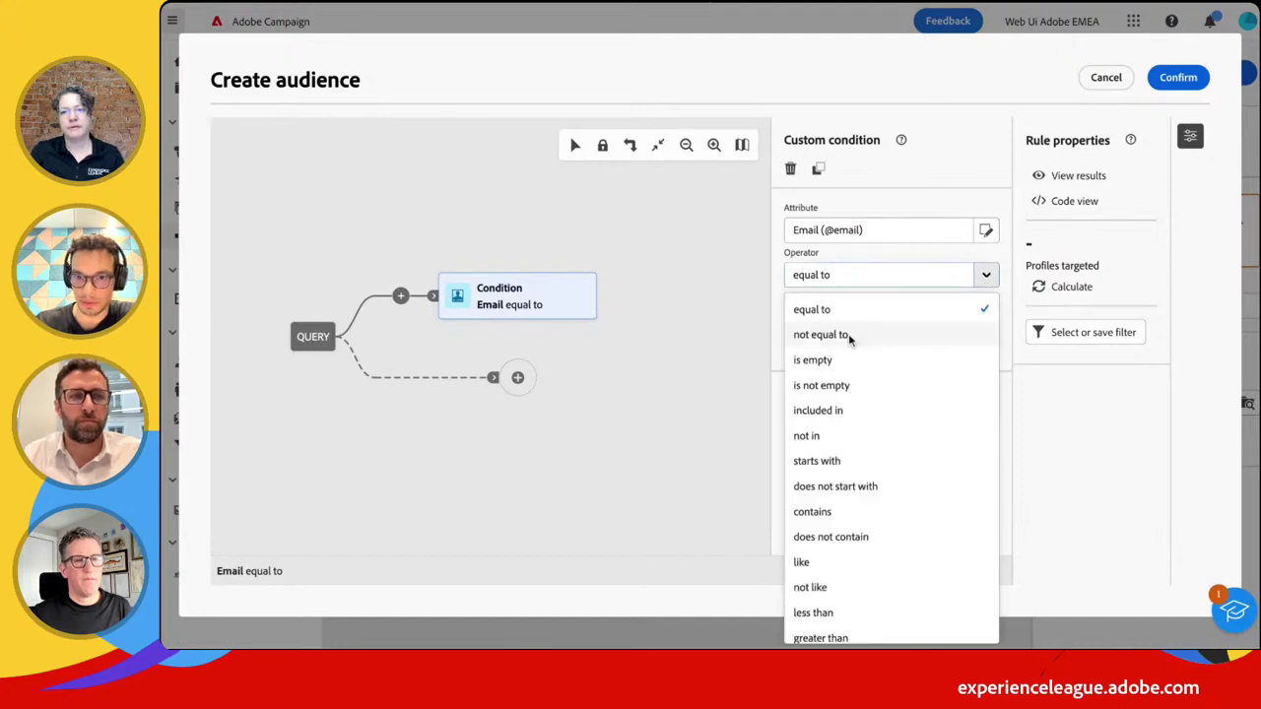
pyautogui.click(832, 387)
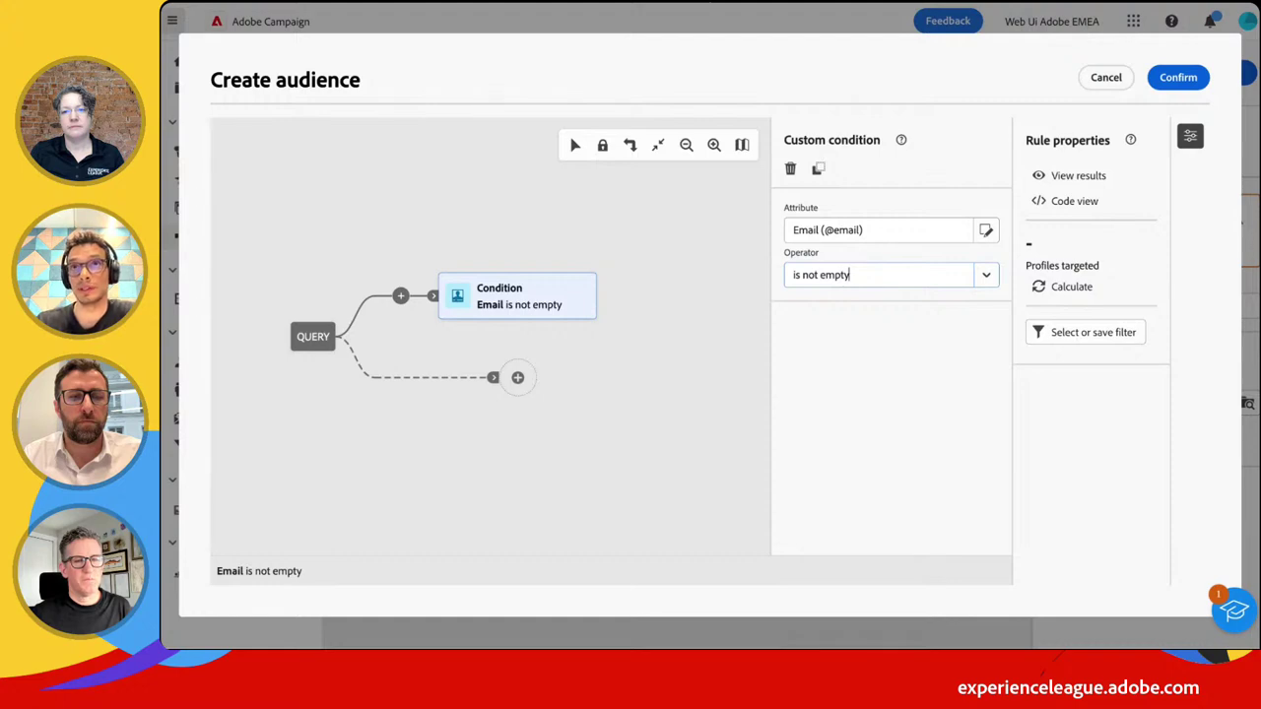
pyautogui.click(1042, 288)
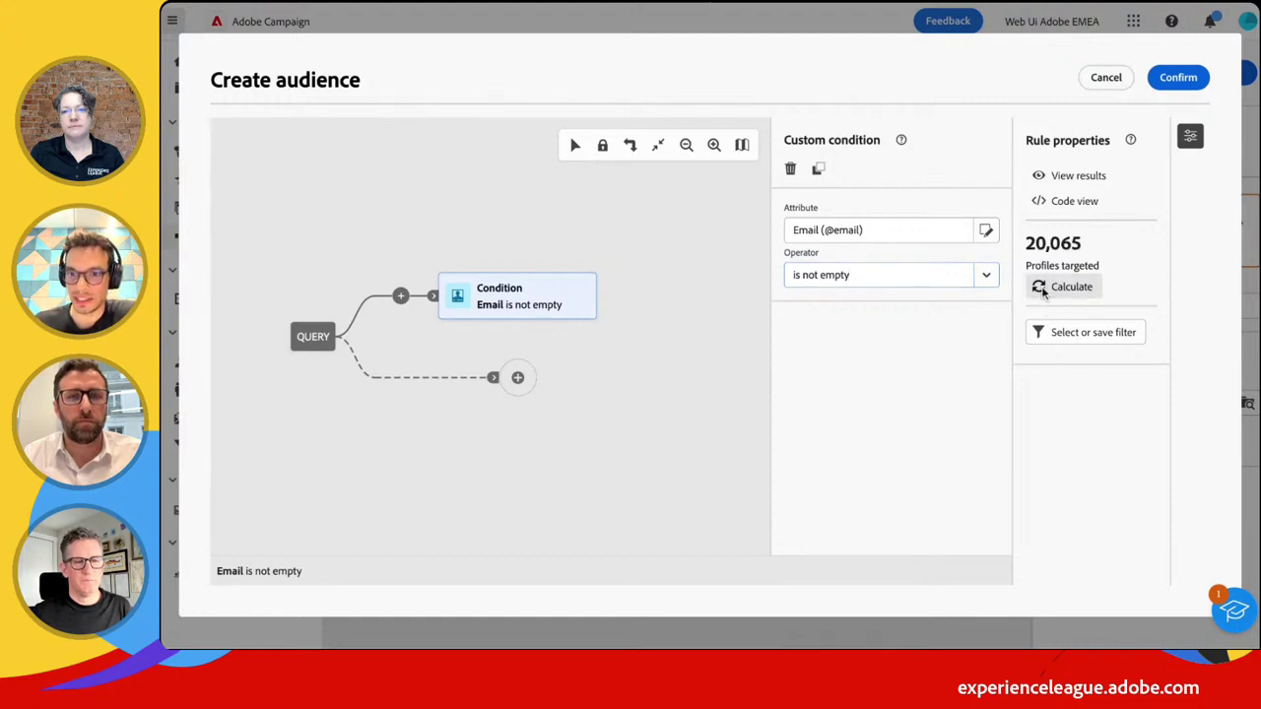
pyautogui.moveTo(1093, 246); pyautogui.dragTo(1023, 247)
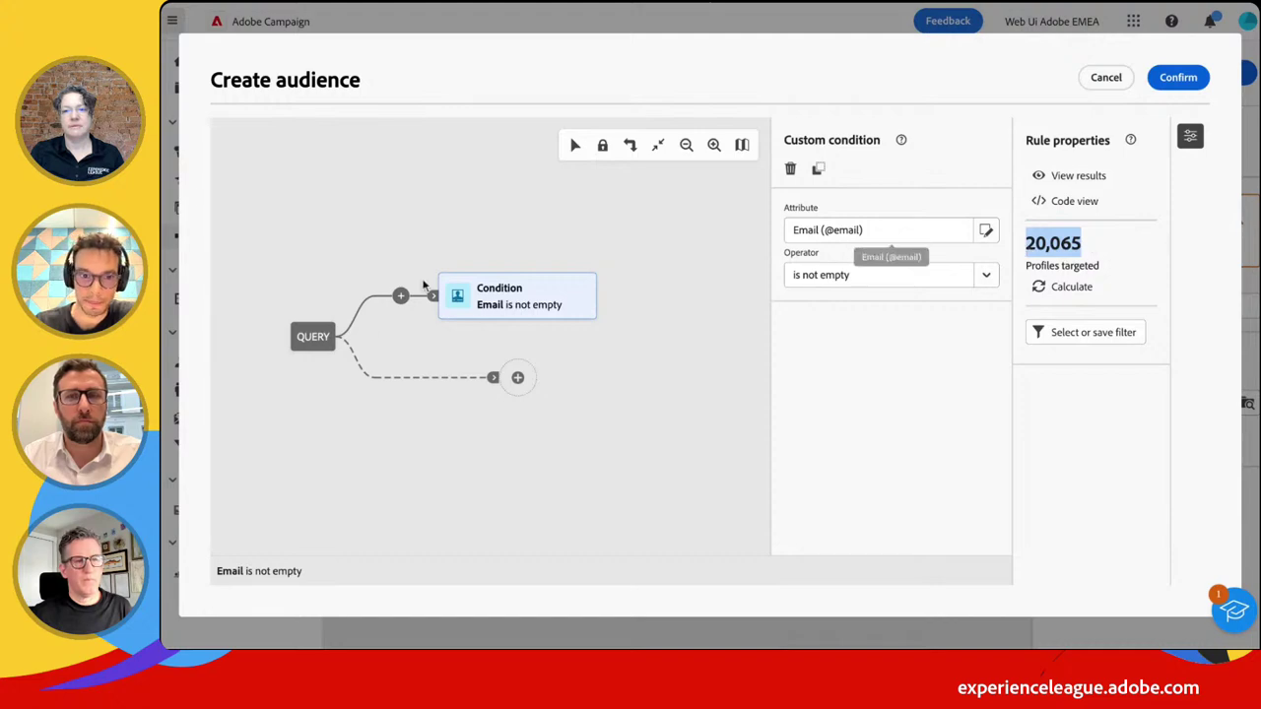
# Insert an AND group before the Email condition and add a custom condition on the recipient's Age attribute to it
pyautogui.click(400, 296)
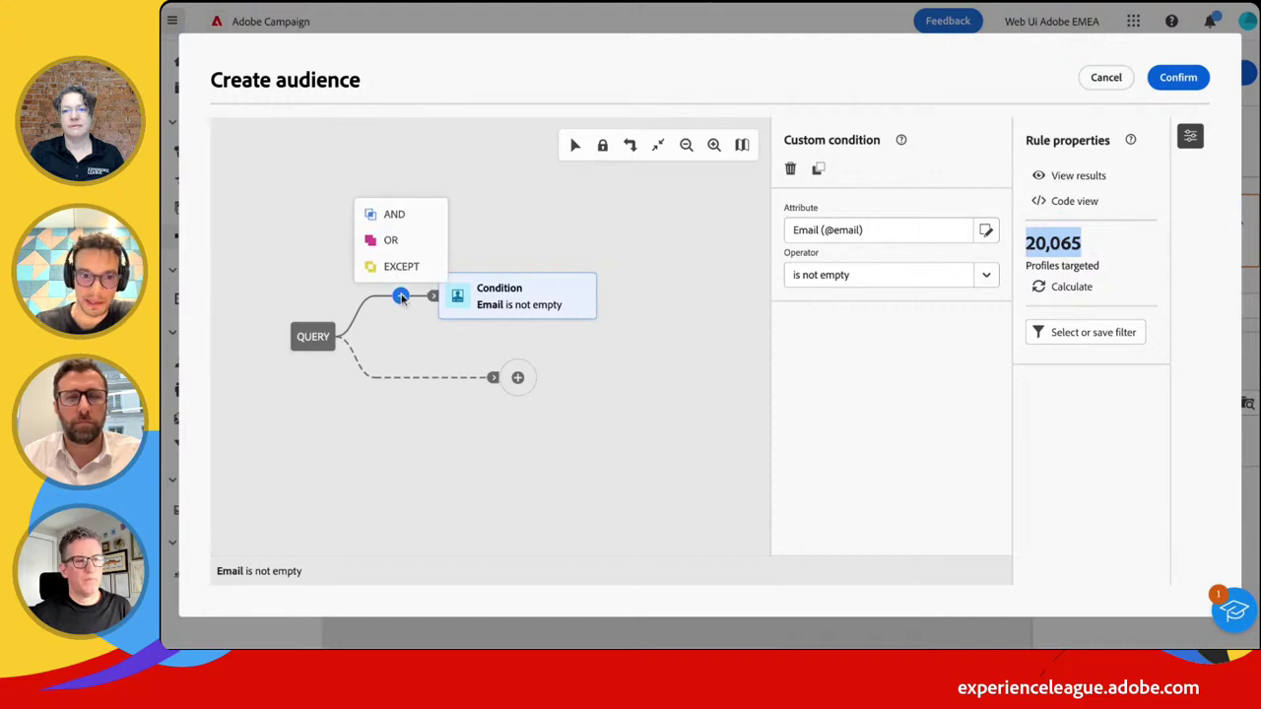
pyautogui.click(398, 214)
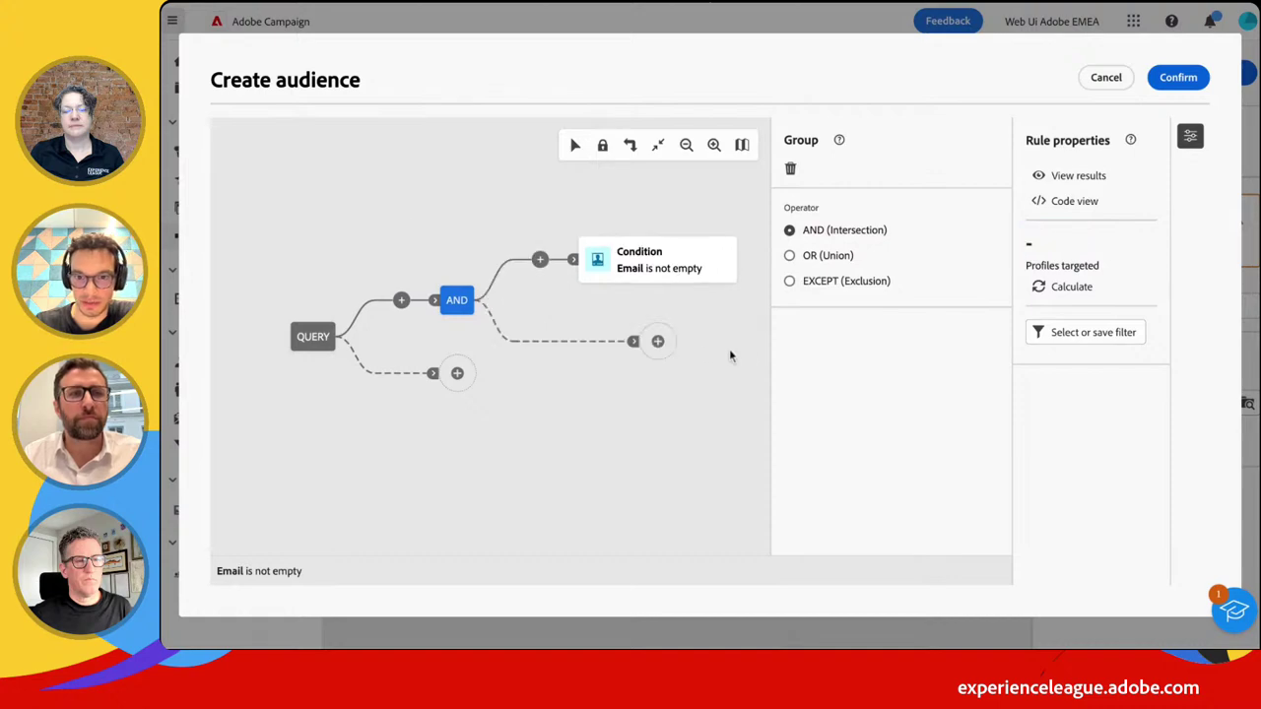
pyautogui.click(657, 341)
pyautogui.click(674, 143)
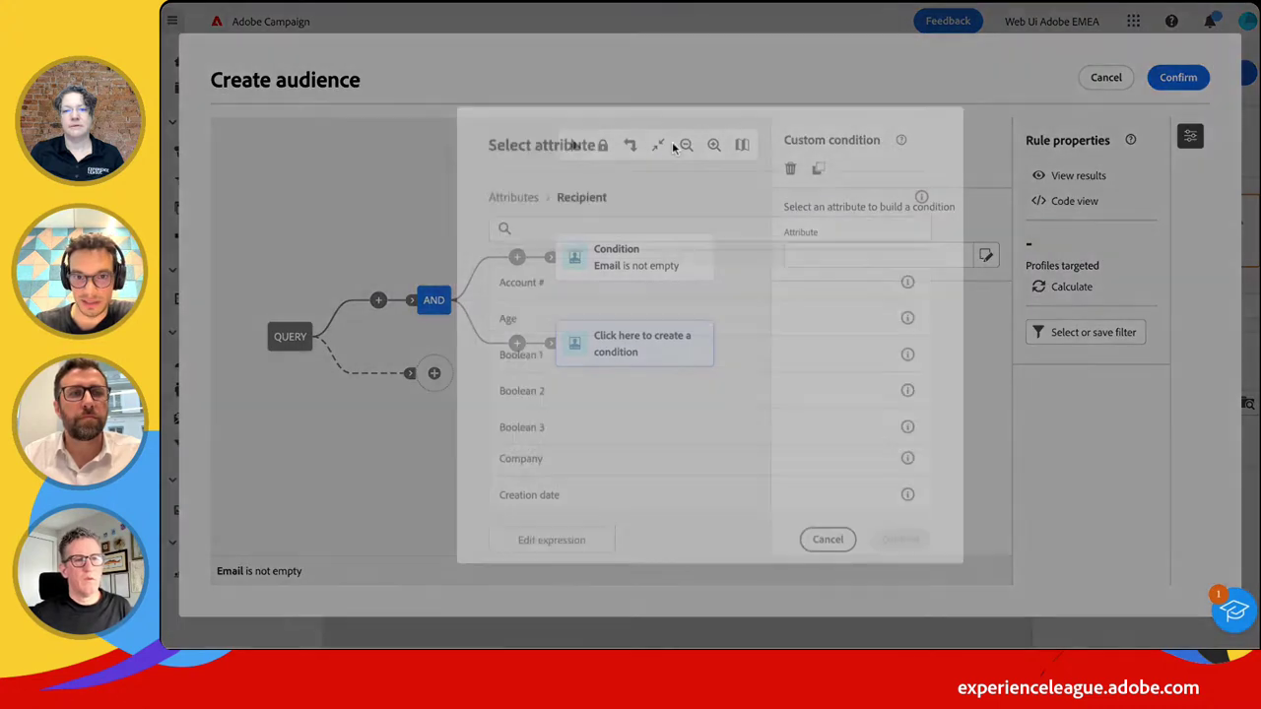
pyautogui.write('Age')
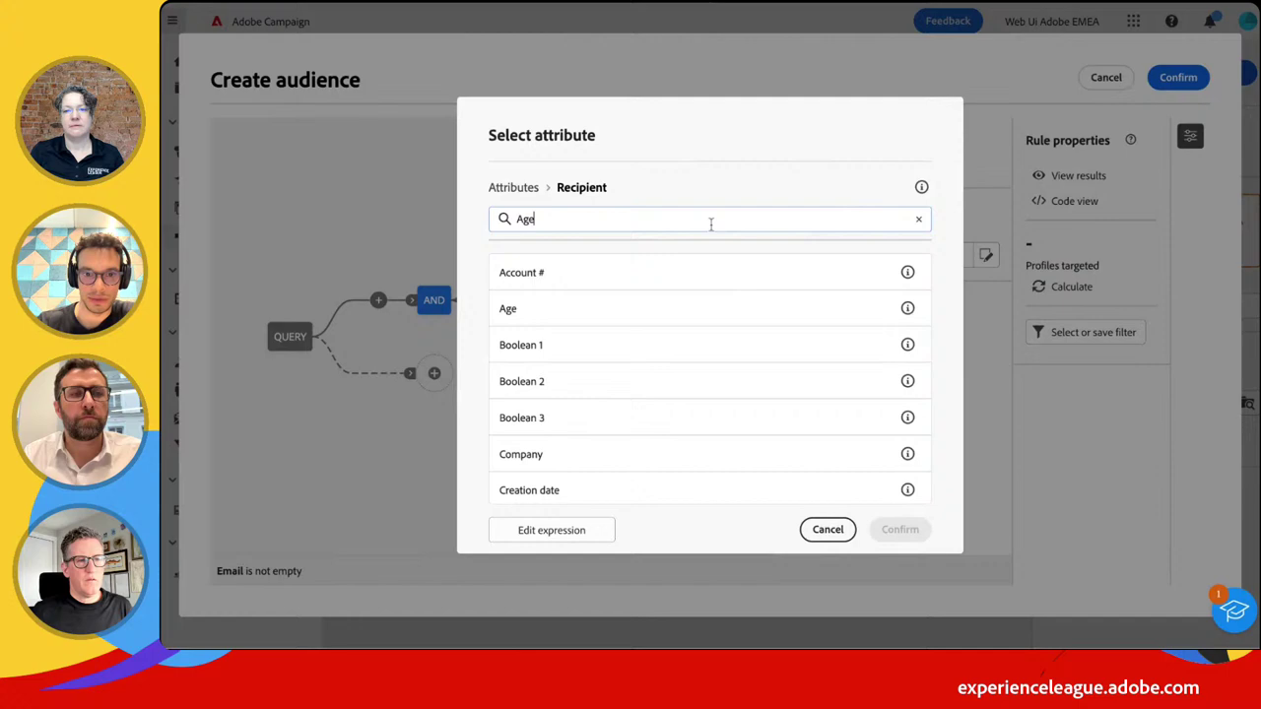
pyautogui.click(568, 283)
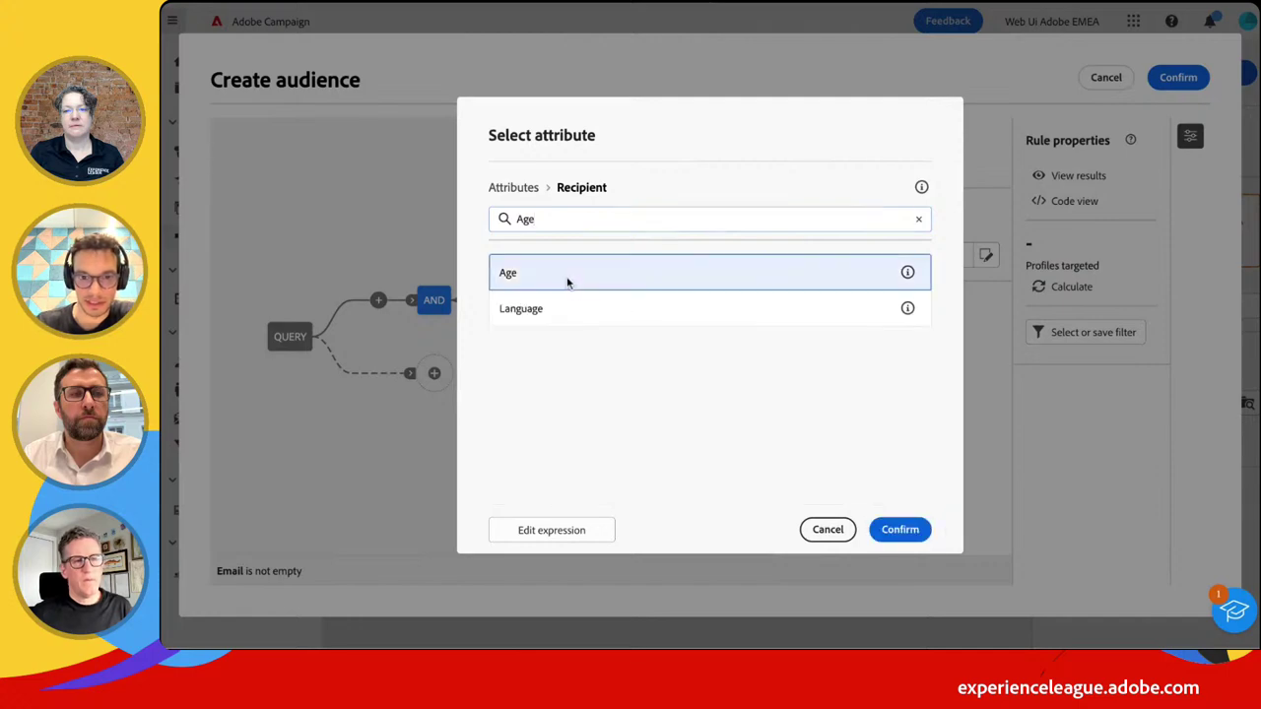
pyautogui.click(900, 529)
# Set the Age condition to "greater than" 40 and check the resulting rule expression
pyautogui.click(987, 276)
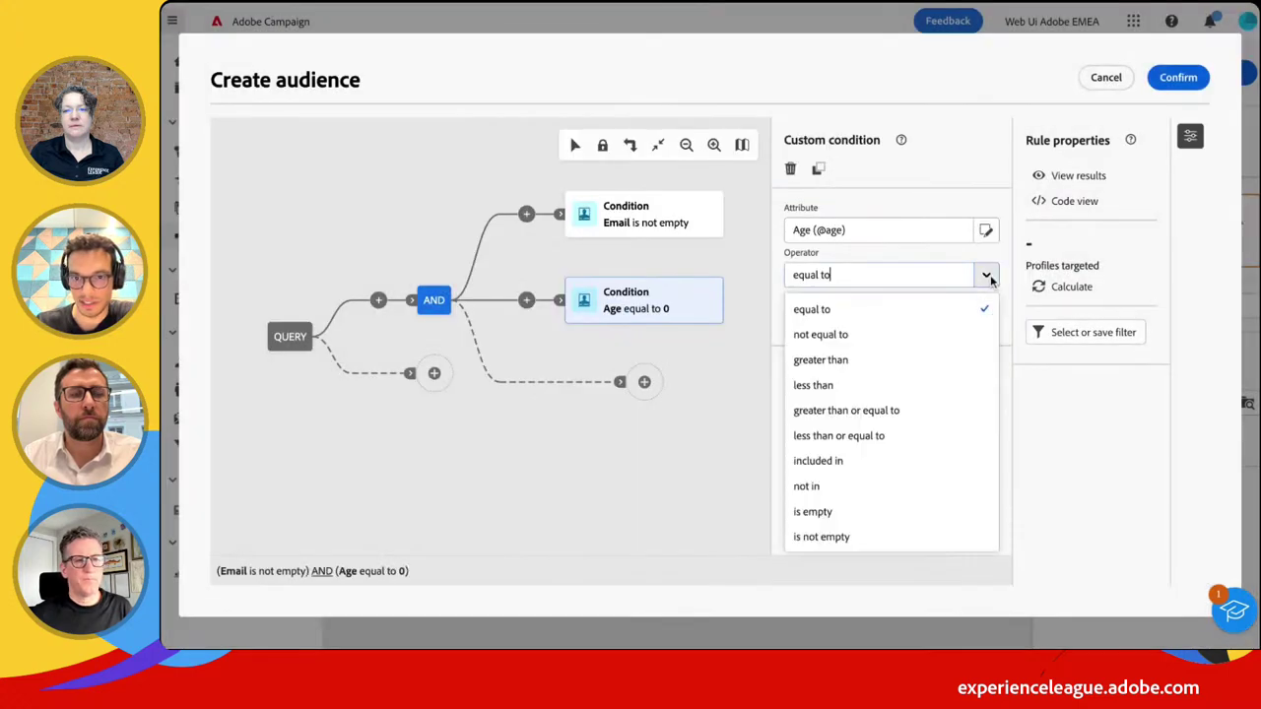
pyautogui.click(821, 359)
pyautogui.click(877, 320)
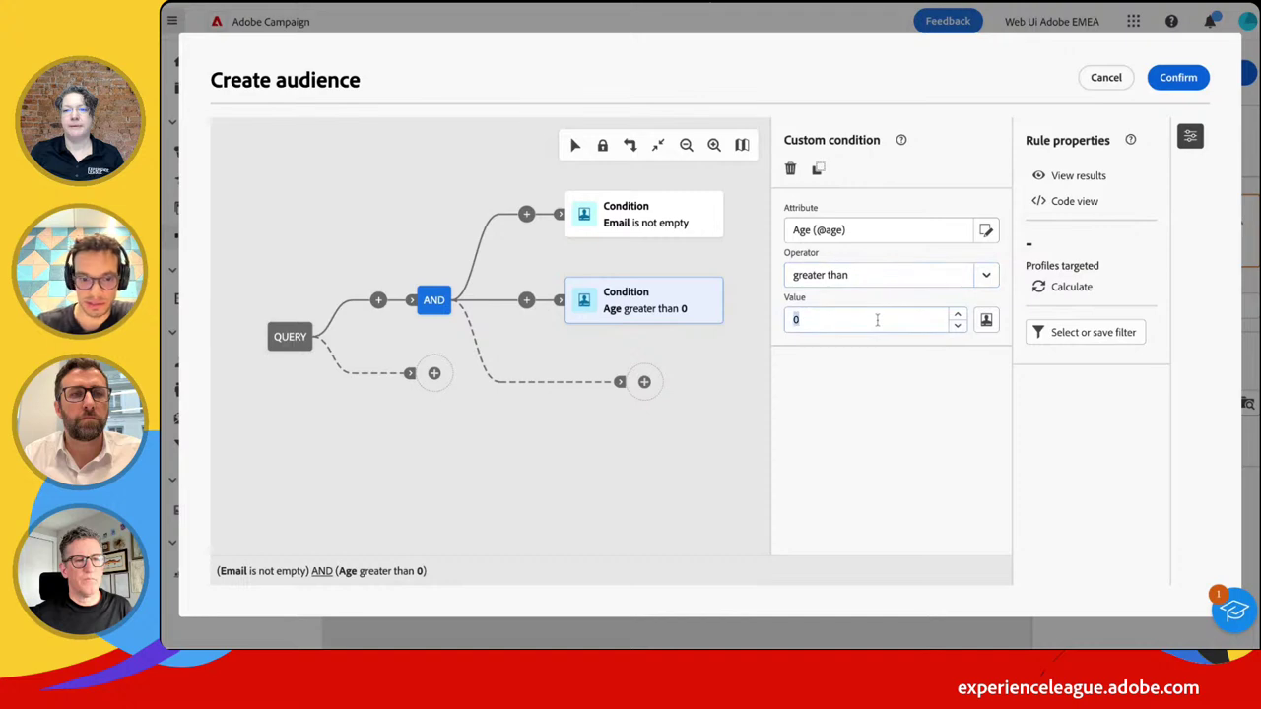
pyautogui.write('40')
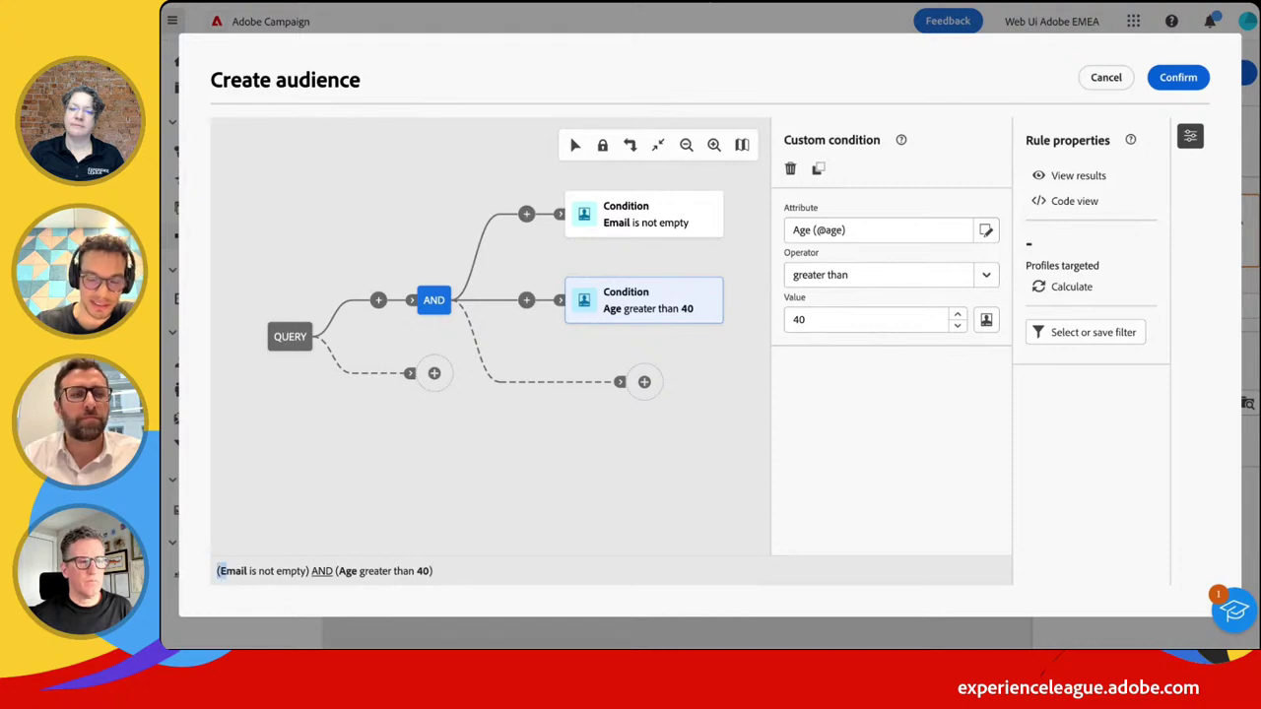
pyautogui.tripleClick(220, 573)
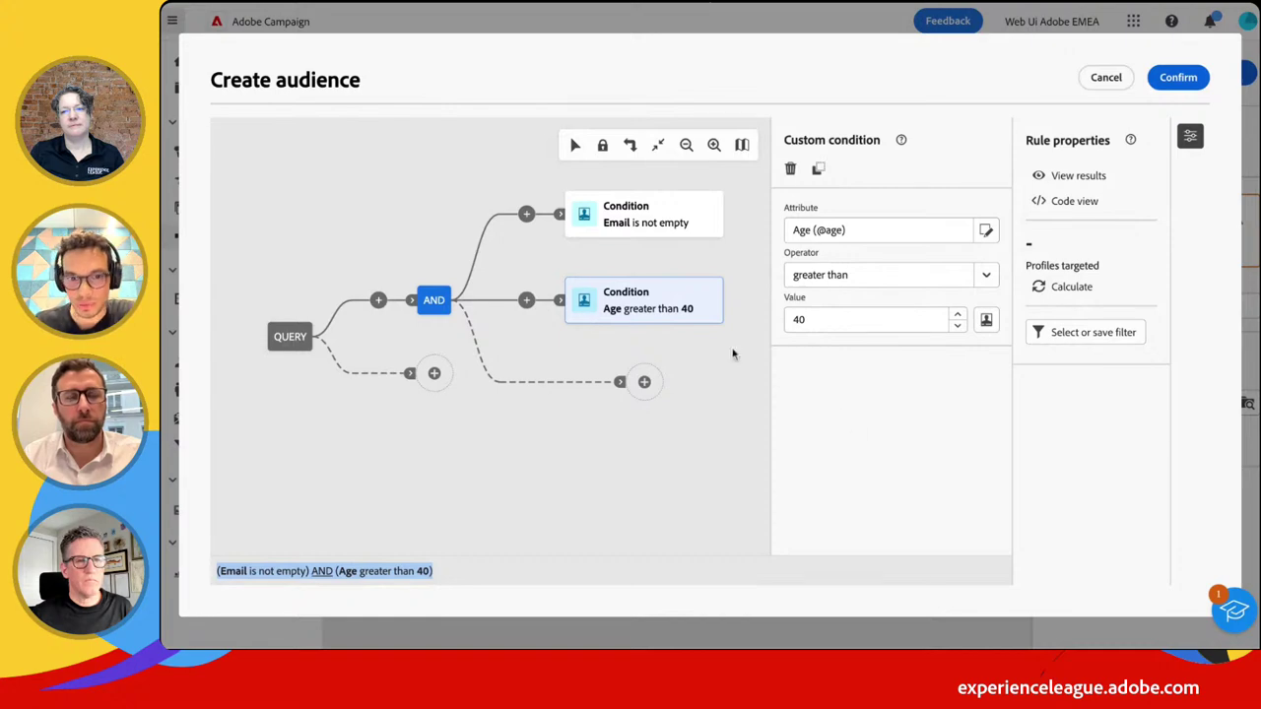
# Add a third custom condition to the AND group using the recipient's Status attribute
pyautogui.click(644, 381)
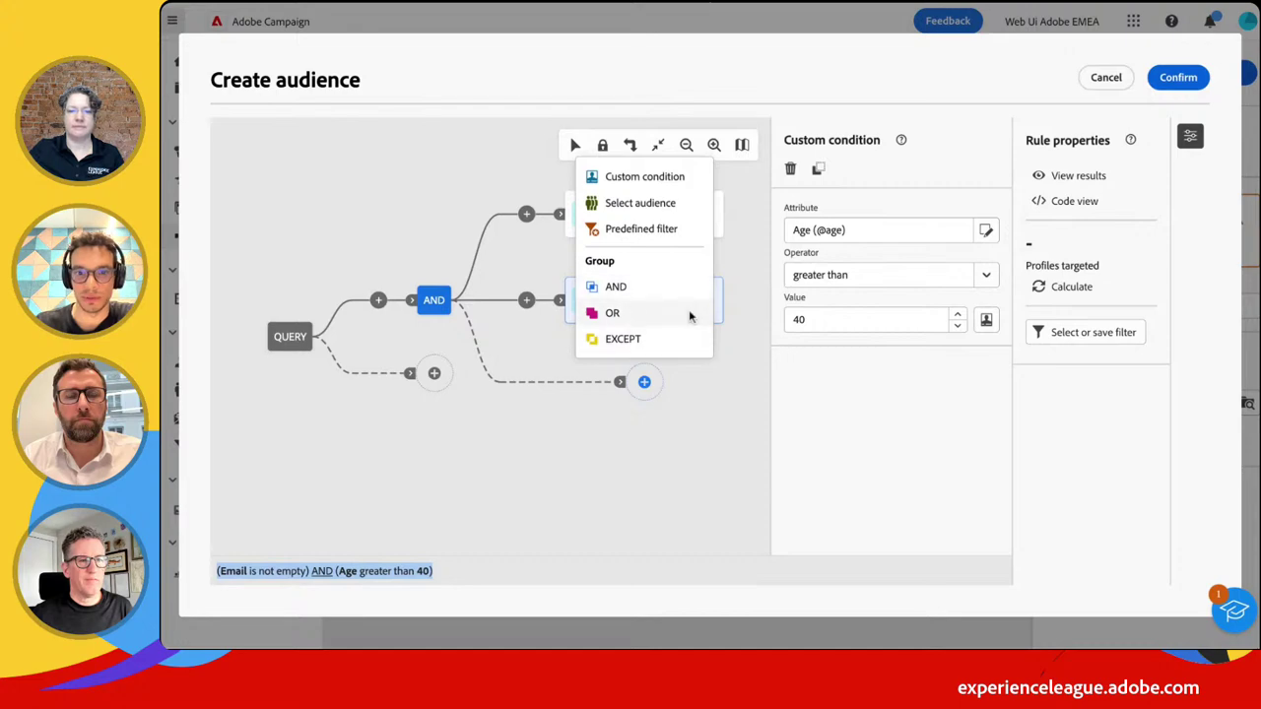
pyautogui.click(665, 180)
pyautogui.click(714, 219)
pyautogui.write('status')
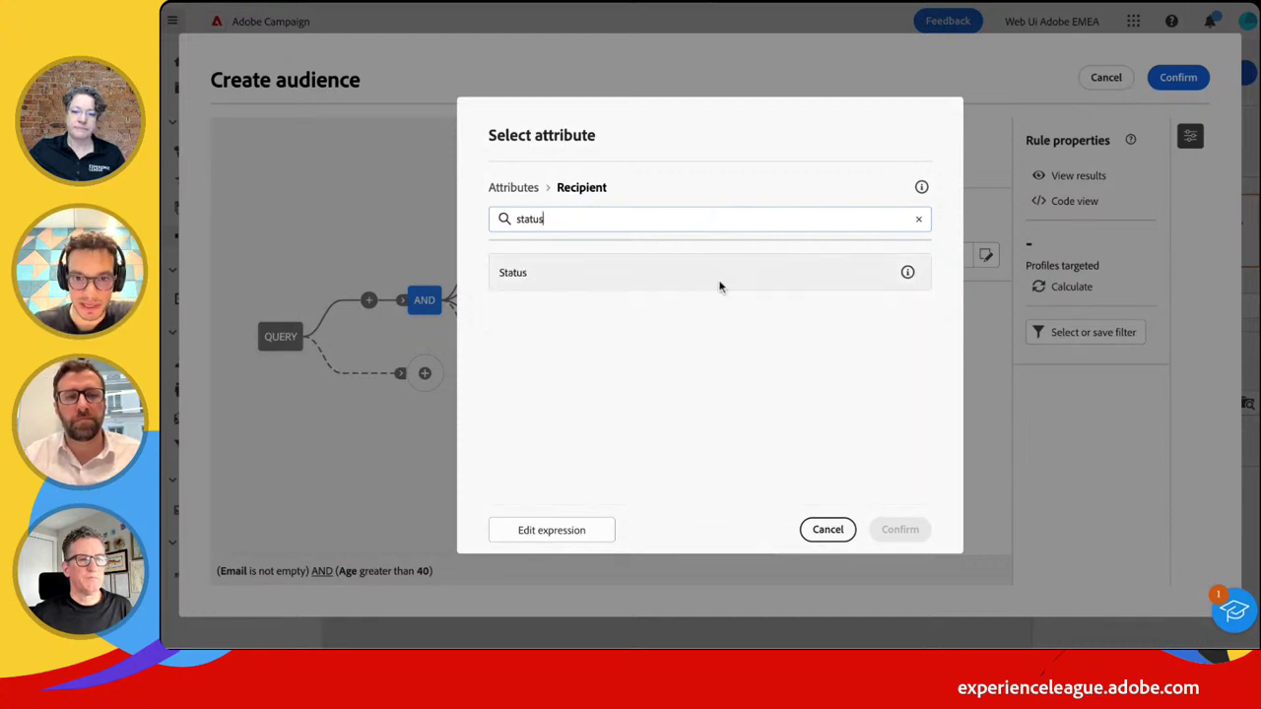
pyautogui.click(719, 287)
pyautogui.click(914, 528)
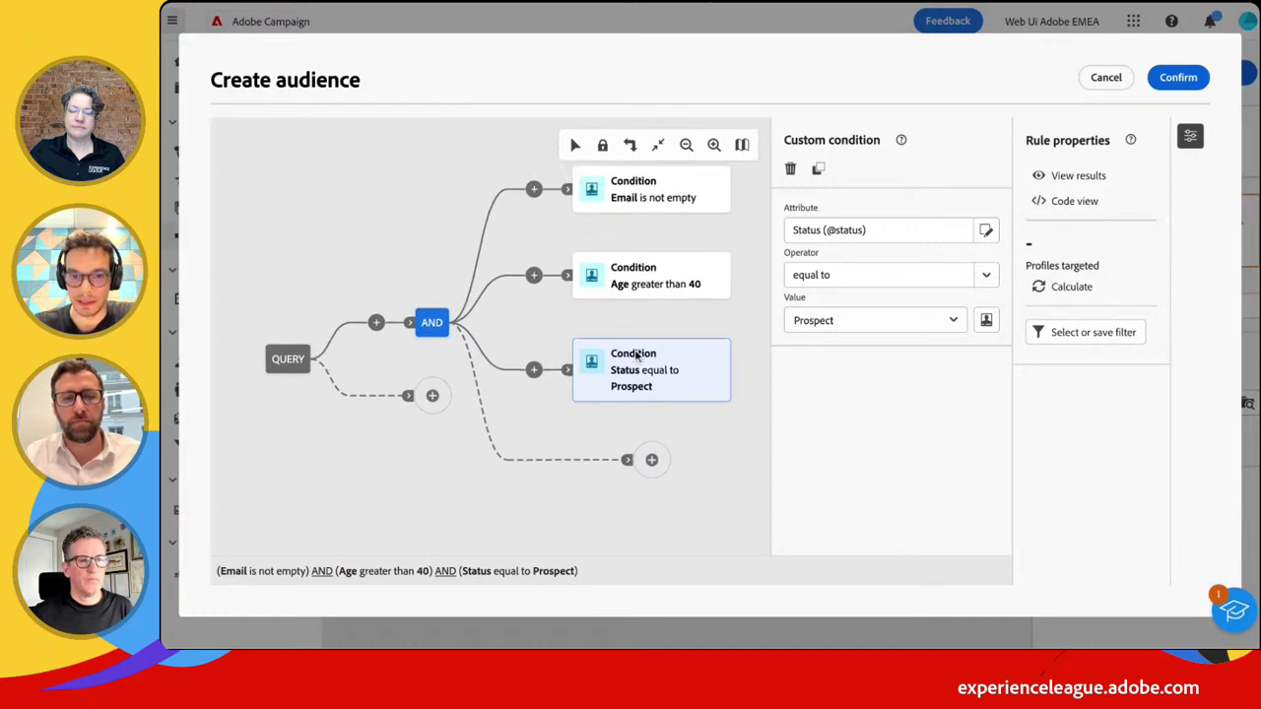
# Keep Prospect as the Status value, calculate the number of profiles targeted and confirm the audience
pyautogui.click(955, 323)
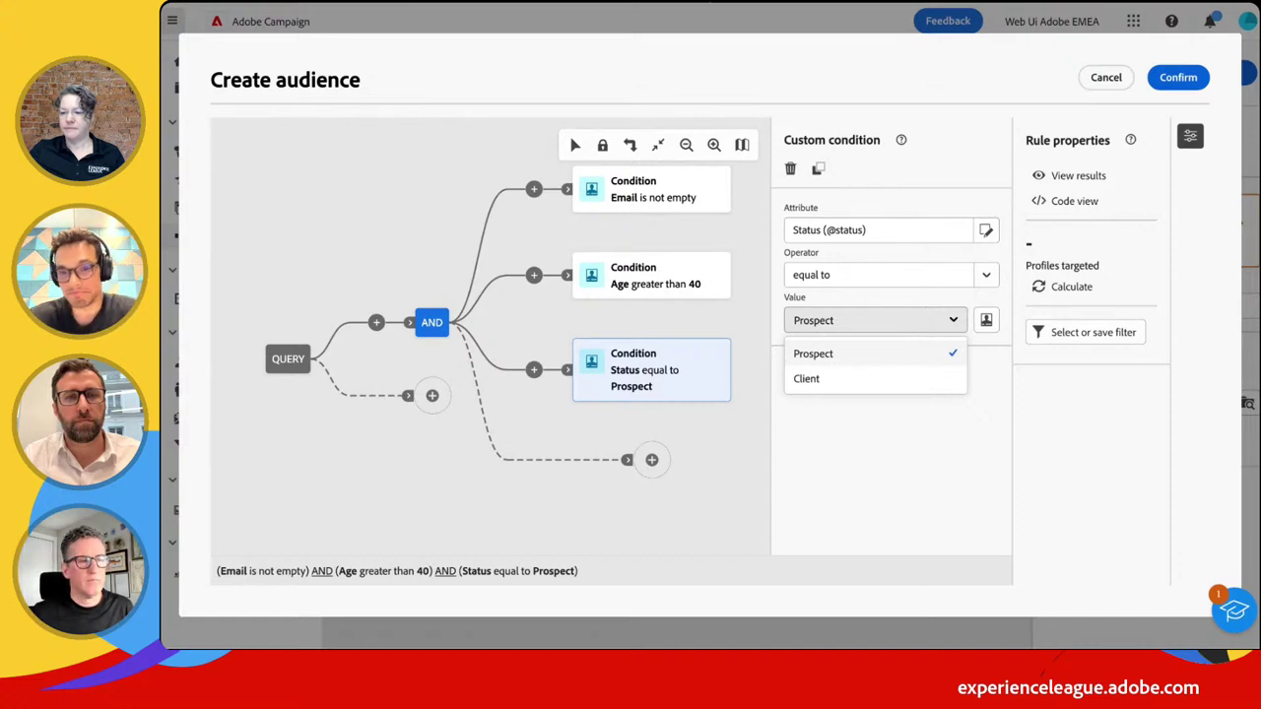
pyautogui.click(1065, 287)
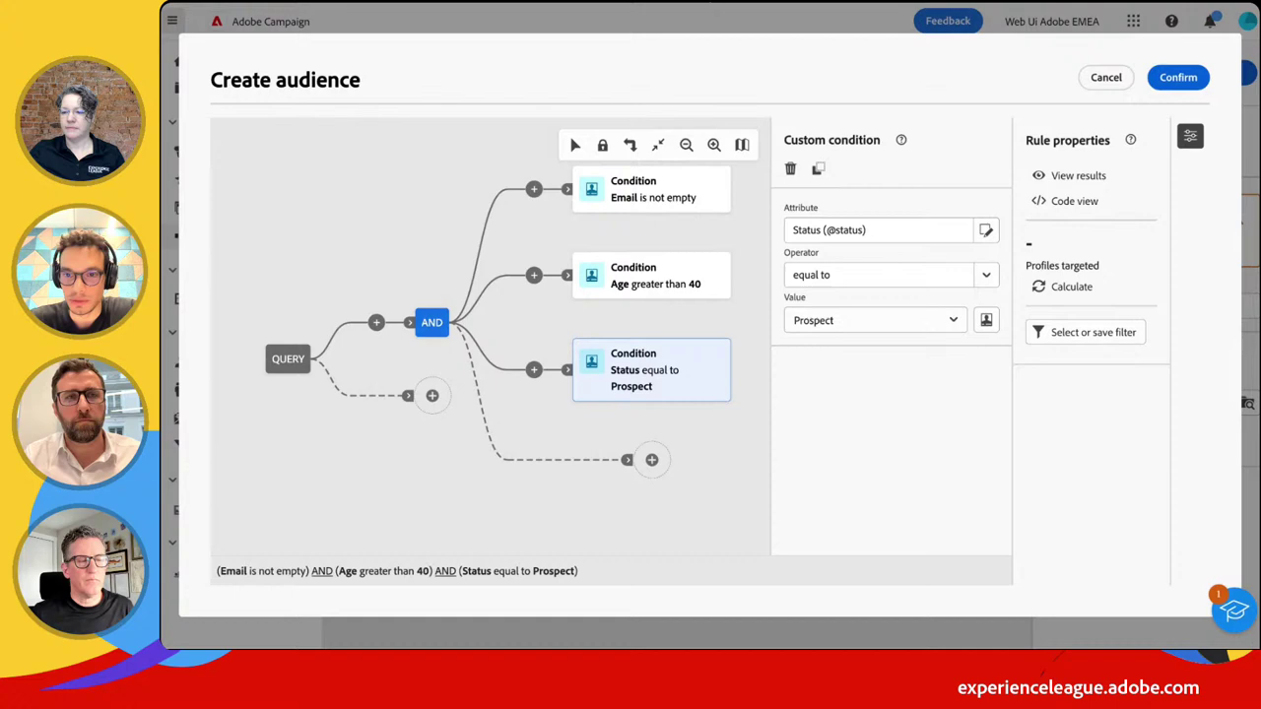
pyautogui.click(1064, 287)
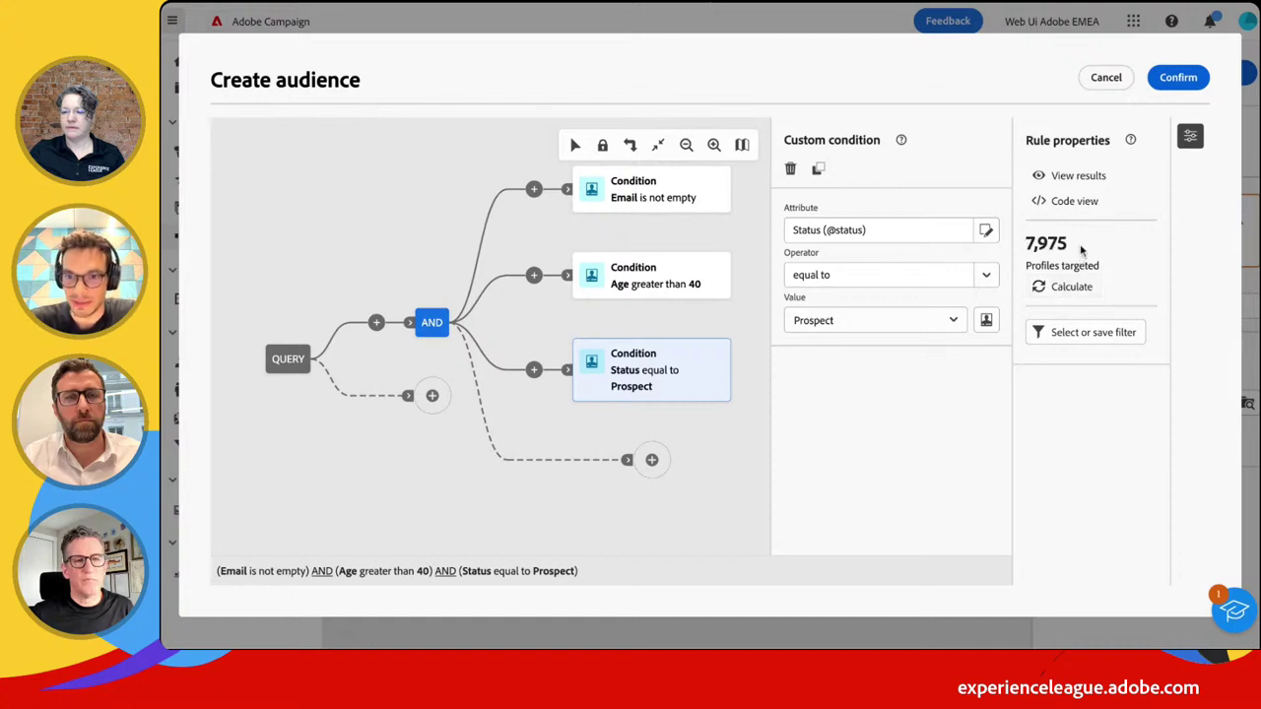
pyautogui.moveTo(1079, 247); pyautogui.dragTo(1019, 251)
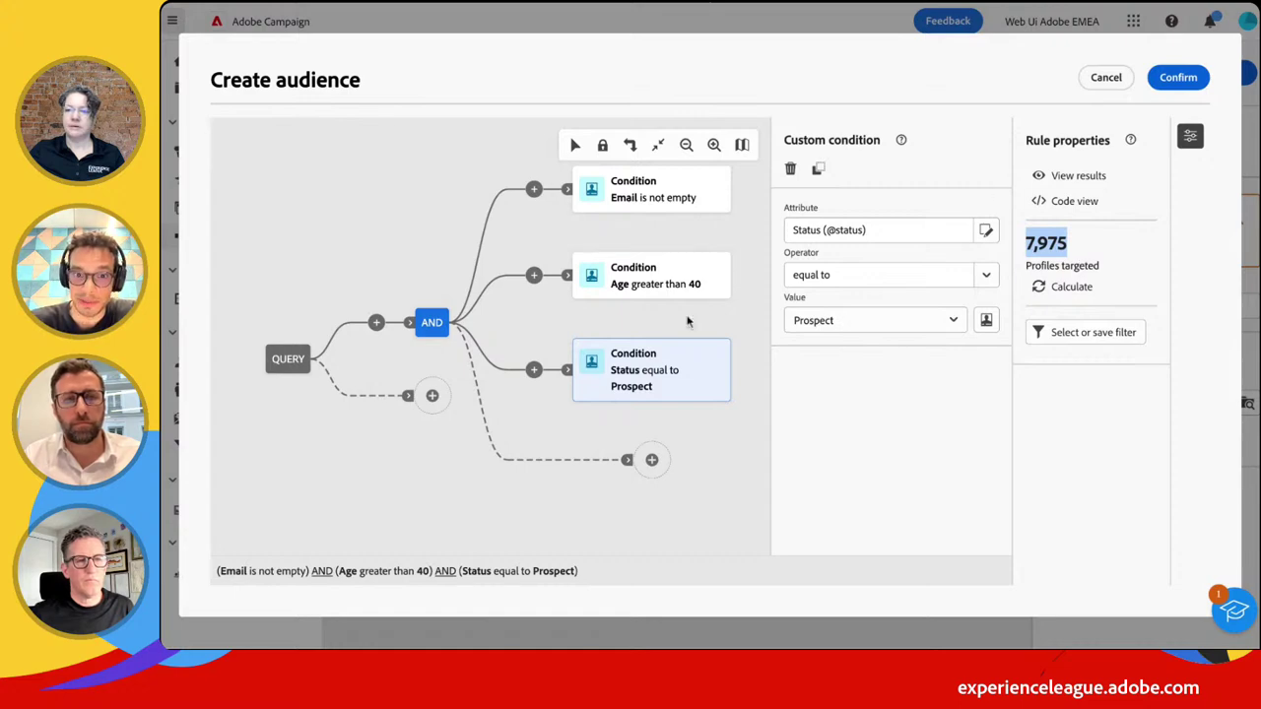
pyautogui.click(1178, 79)
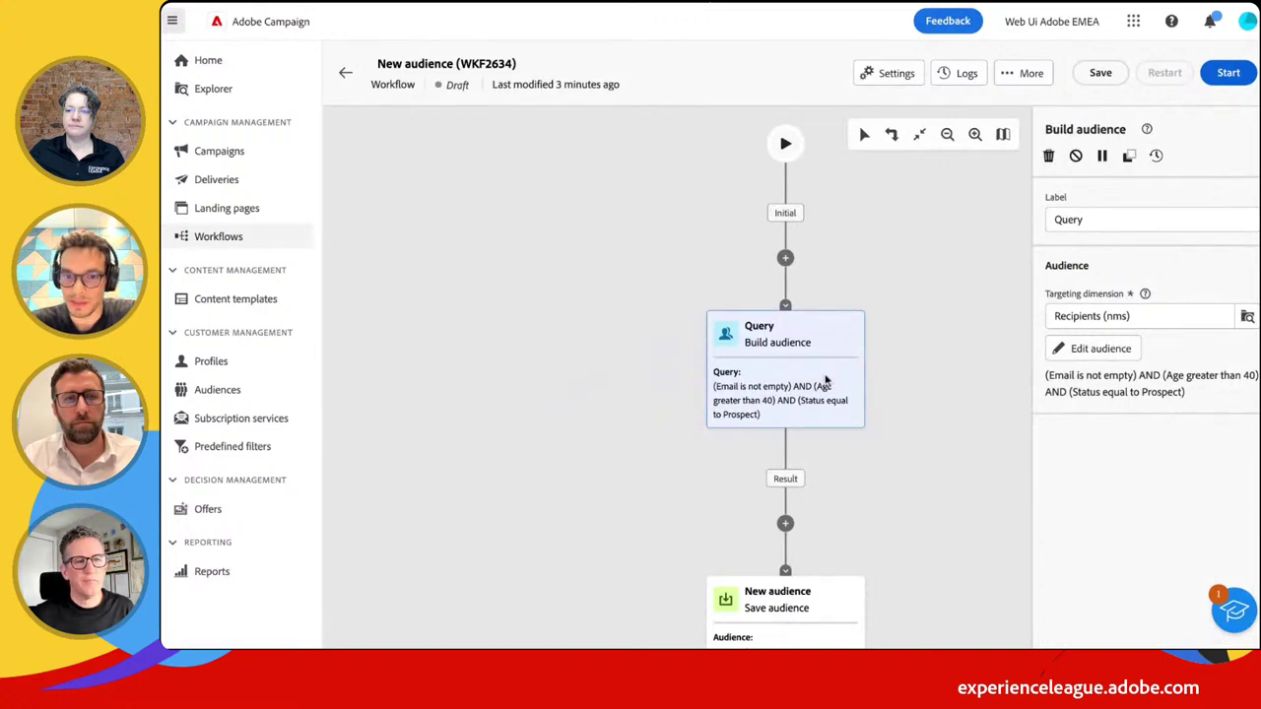
# Reopen the Query activity's audience for editing and review its list of targeted recipients, calculating the full total
pyautogui.scroll(-2, 833, 385)
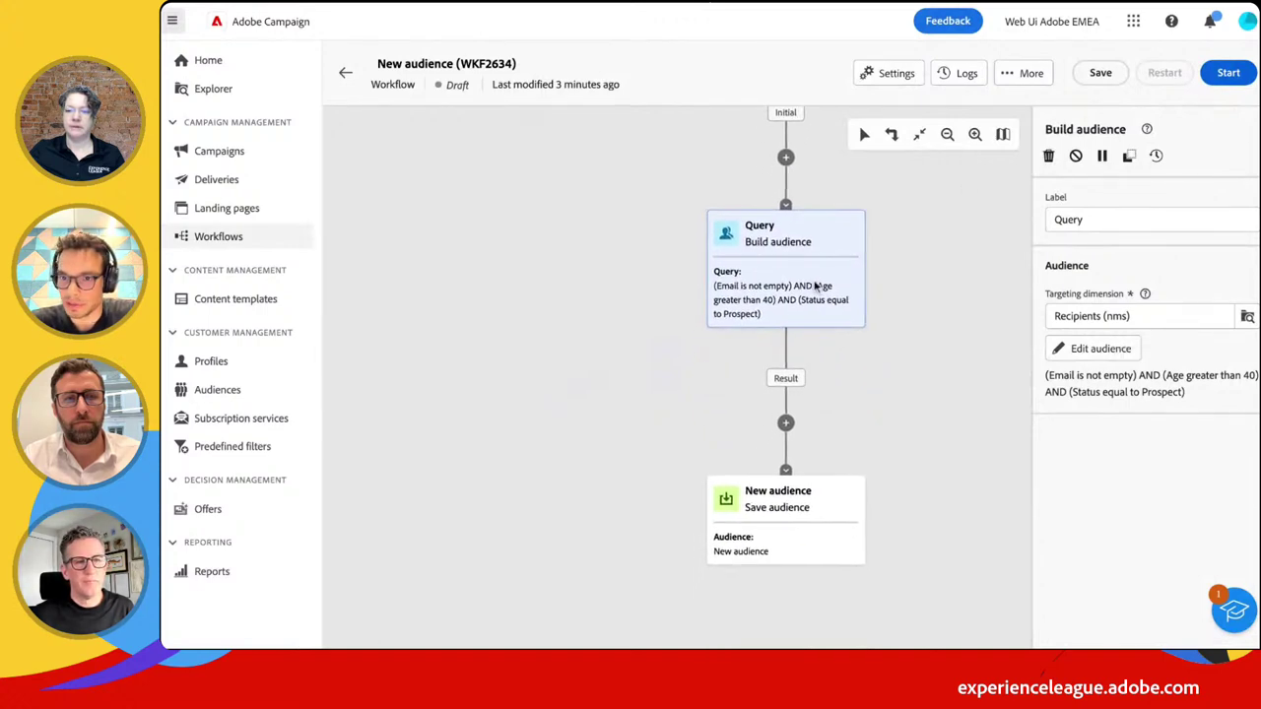
pyautogui.click(1105, 351)
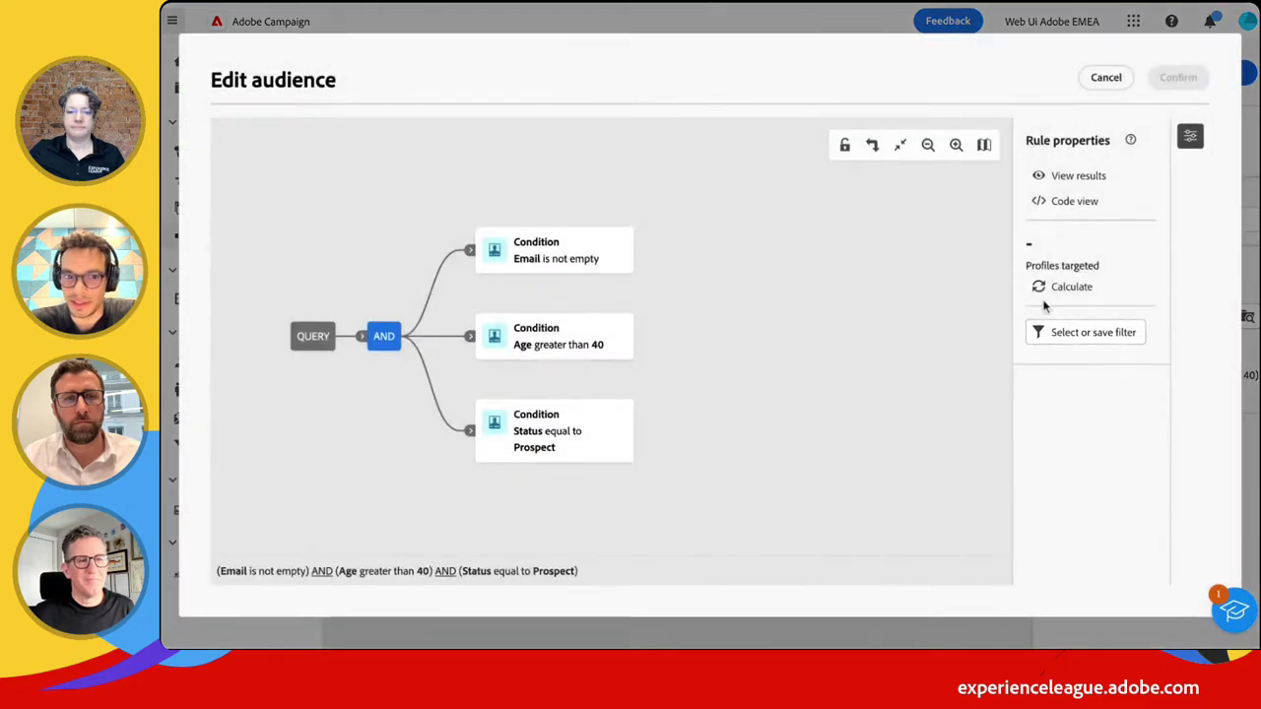
pyautogui.click(1071, 176)
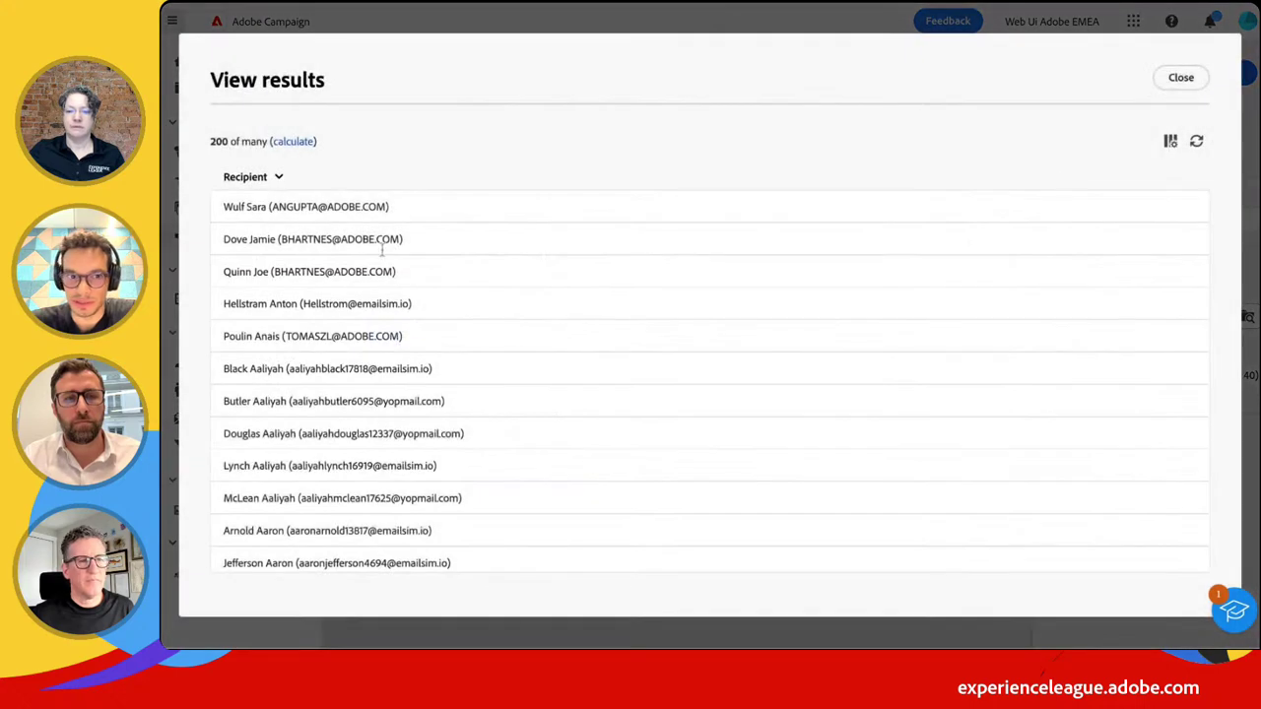
pyautogui.click(298, 143)
pyautogui.scroll(-3, 373, 408)
pyautogui.scroll(-15, 373, 408)
pyautogui.scroll(-3, 690, 285)
pyautogui.scroll(15, 690, 286)
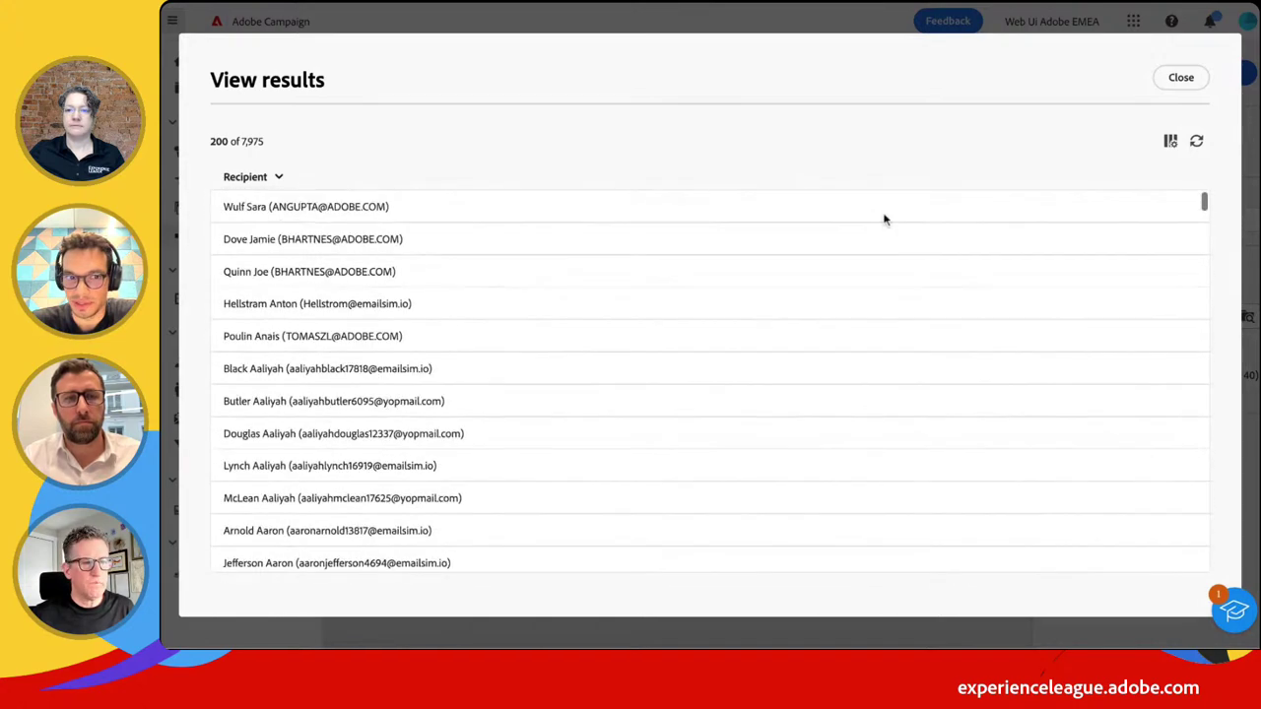
# Add the Age column to the results list and review the recipients sorted by age in descending order
pyautogui.click(1170, 141)
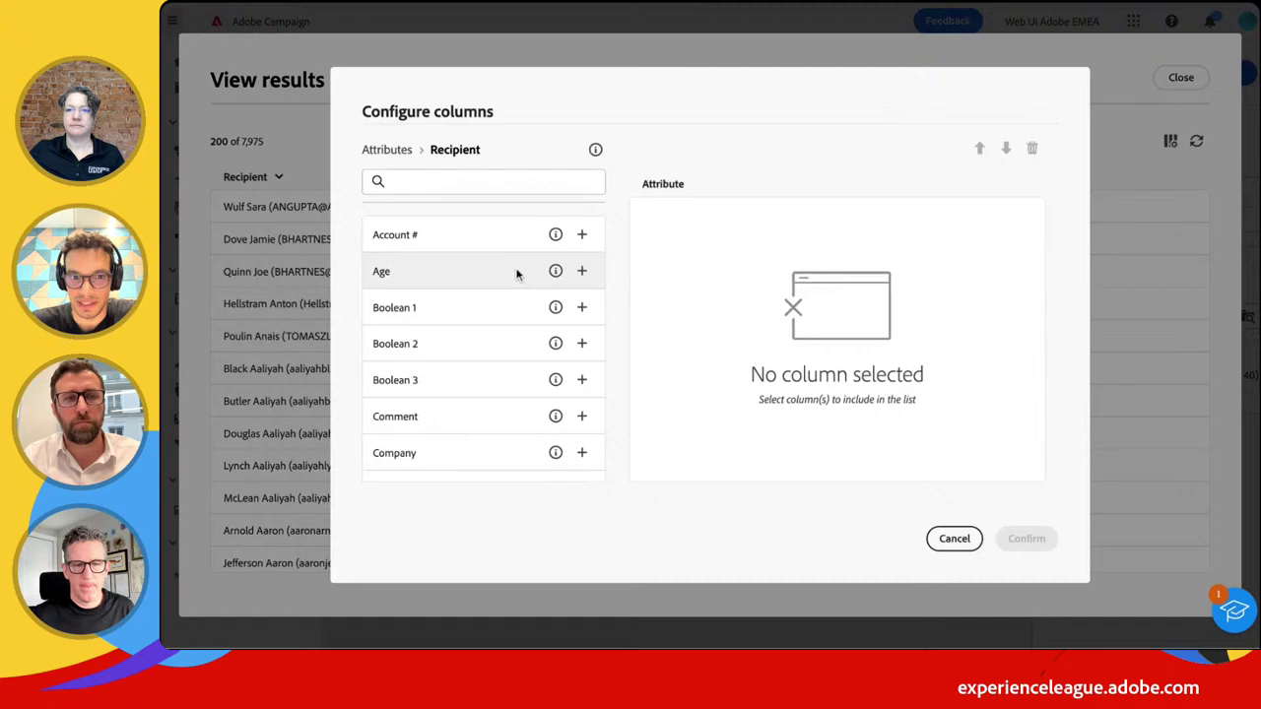
pyautogui.click(581, 271)
pyautogui.click(1027, 539)
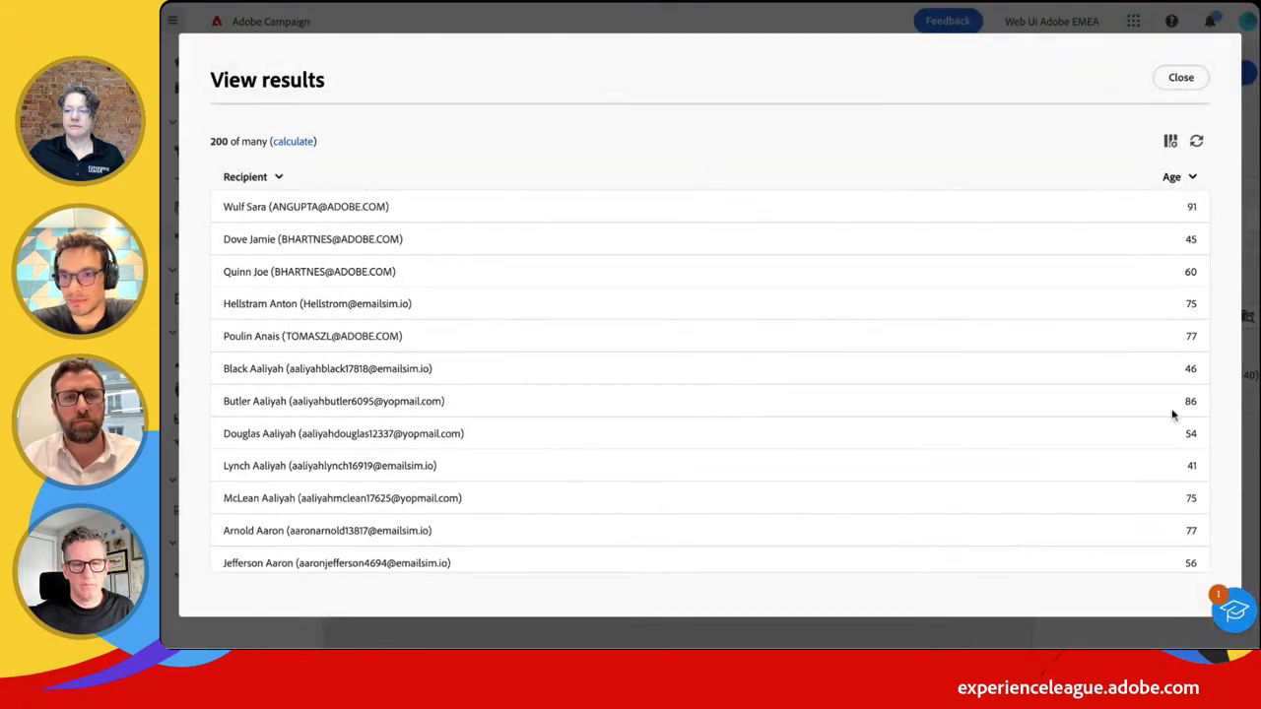
pyautogui.click(1191, 177)
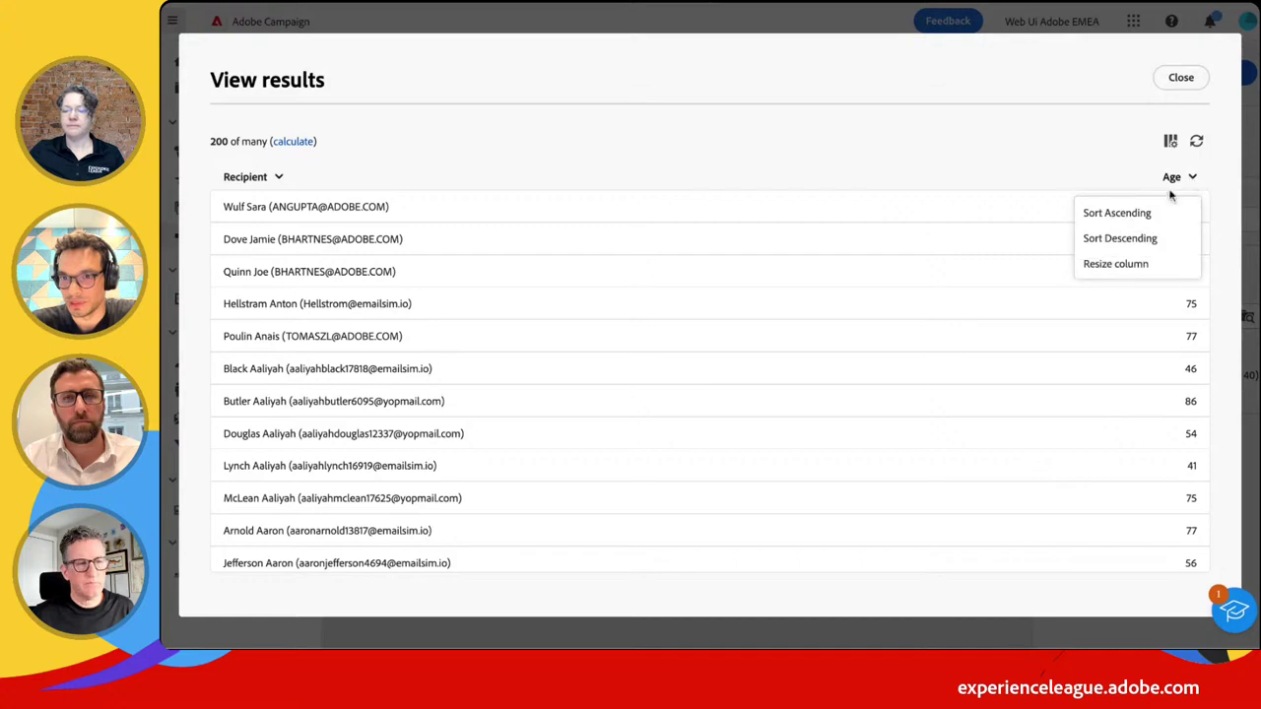
pyautogui.click(1121, 238)
pyautogui.scroll(-5, 1163, 371)
pyautogui.scroll(-15, 1164, 372)
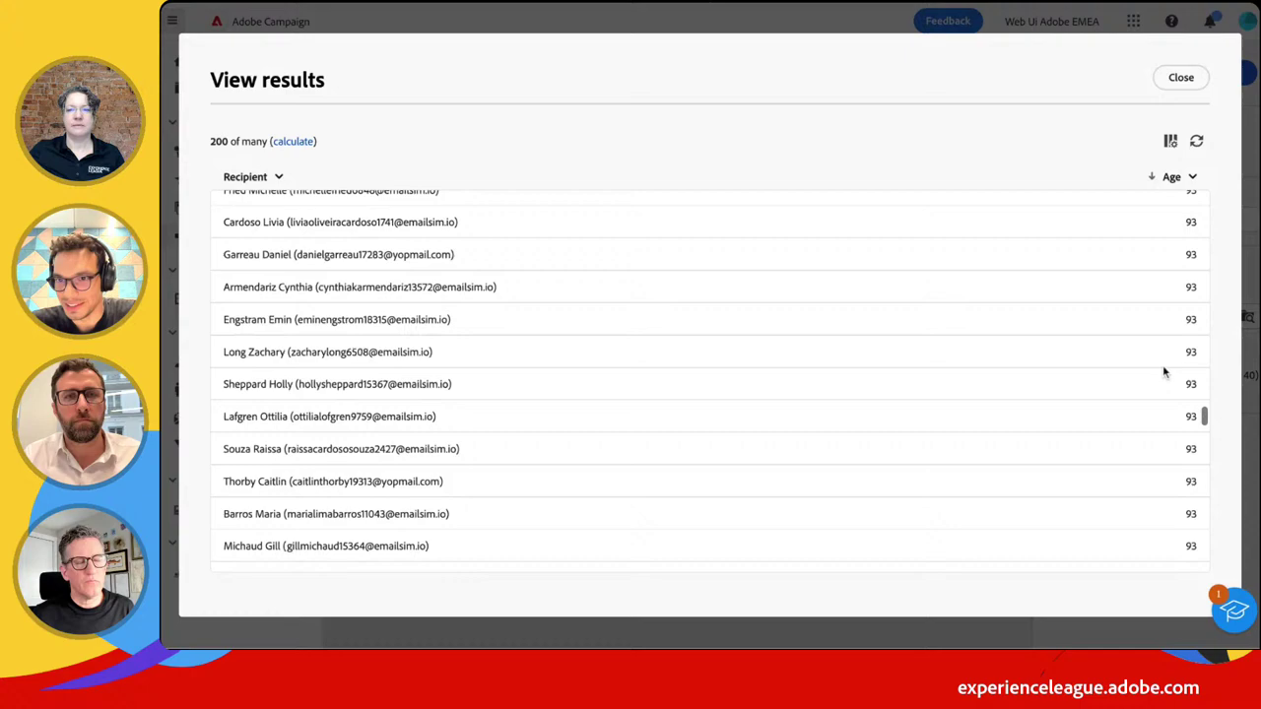
pyautogui.scroll(-5, 1164, 371)
pyautogui.press('Escape')
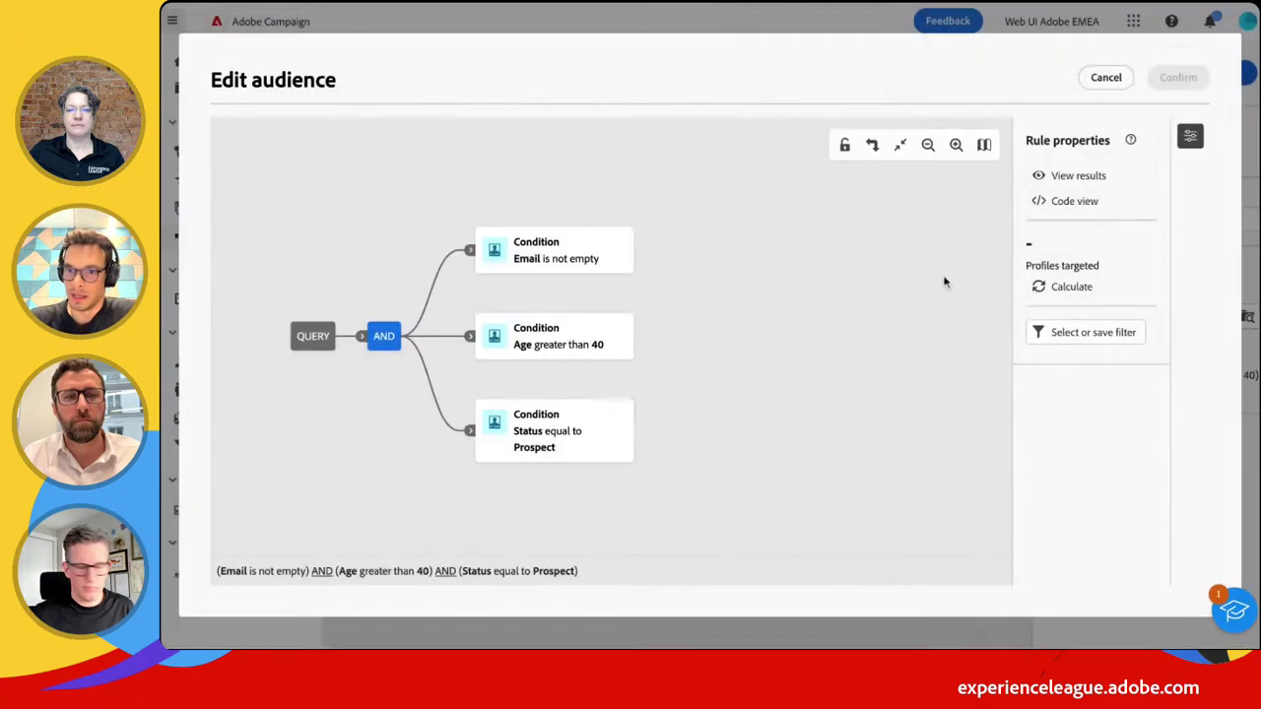
# Examine the SQL code generated for the audience query, then close the code view
pyautogui.click(1084, 205)
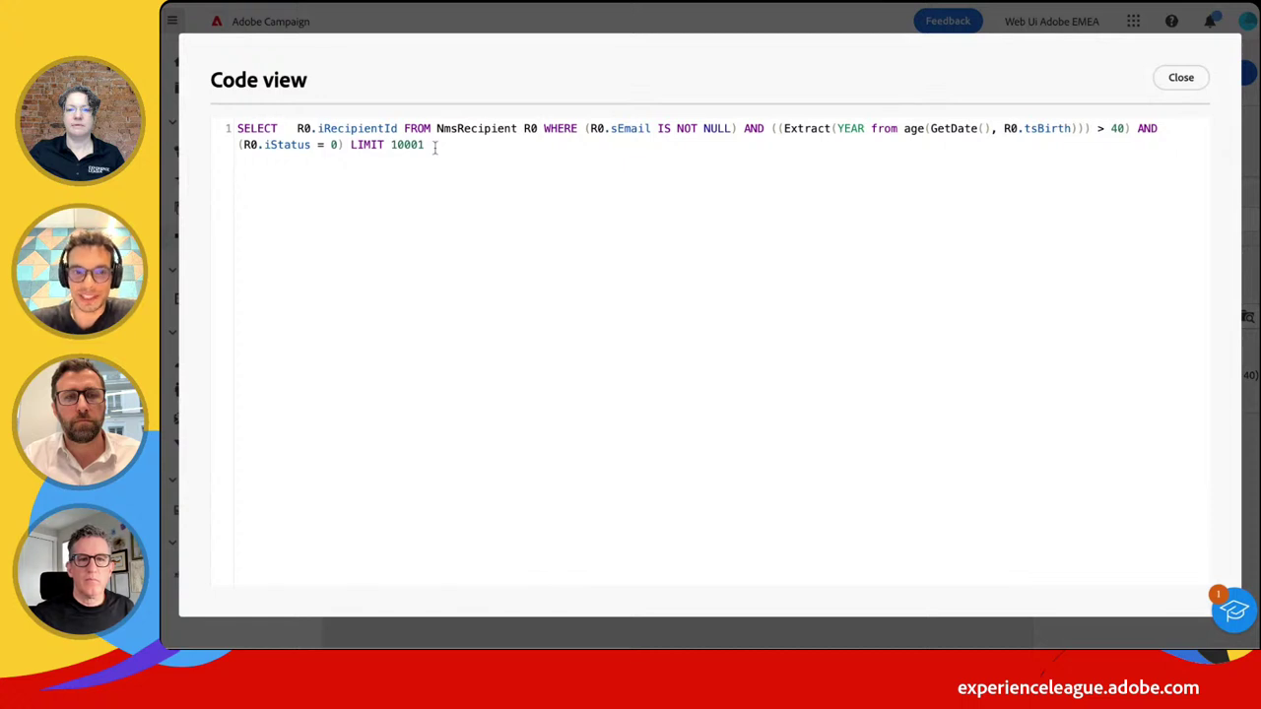
pyautogui.hotkey('ctrl', 'a')
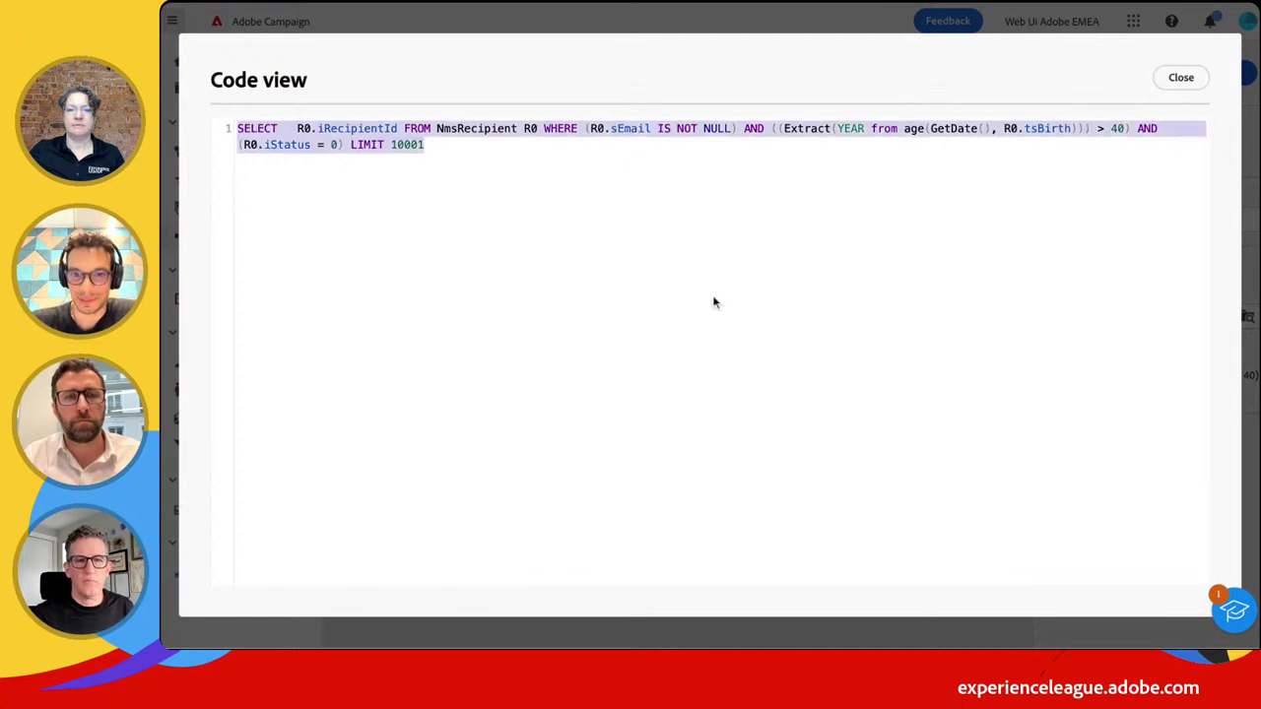
pyautogui.click(1182, 77)
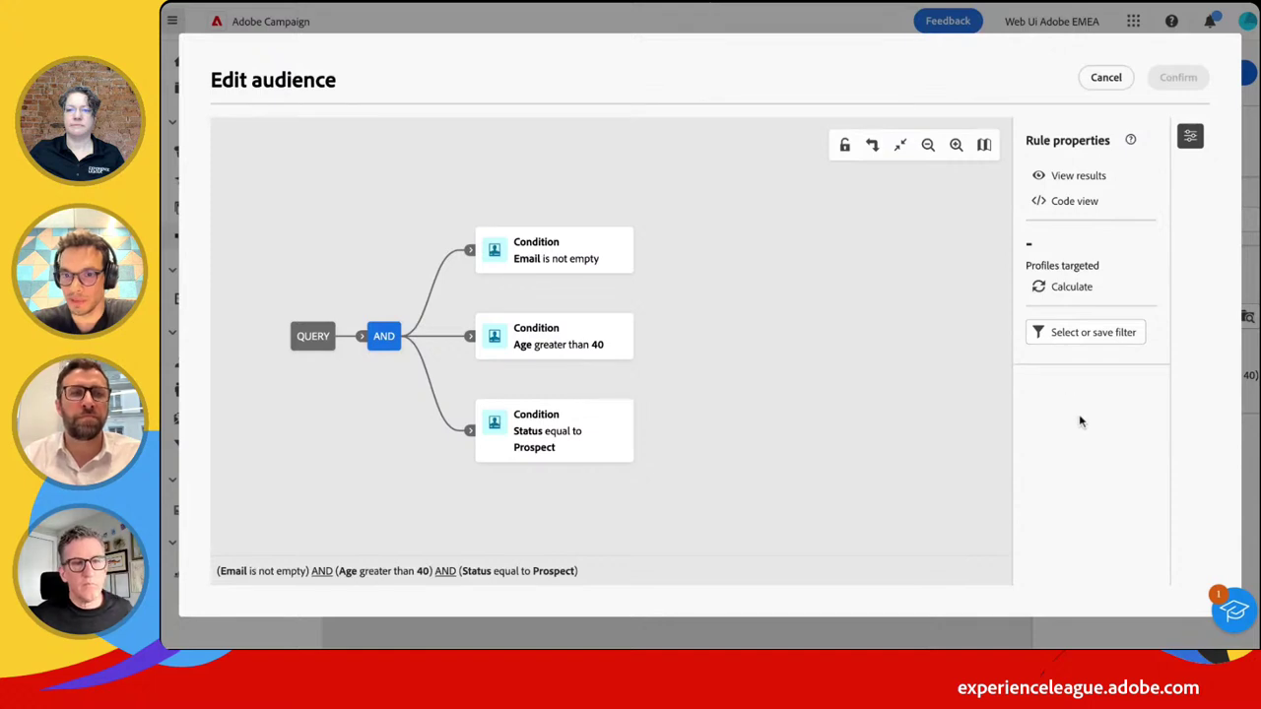
# Review the options for selecting or saving a filter and leave the audience editor without making changes
pyautogui.click(1112, 340)
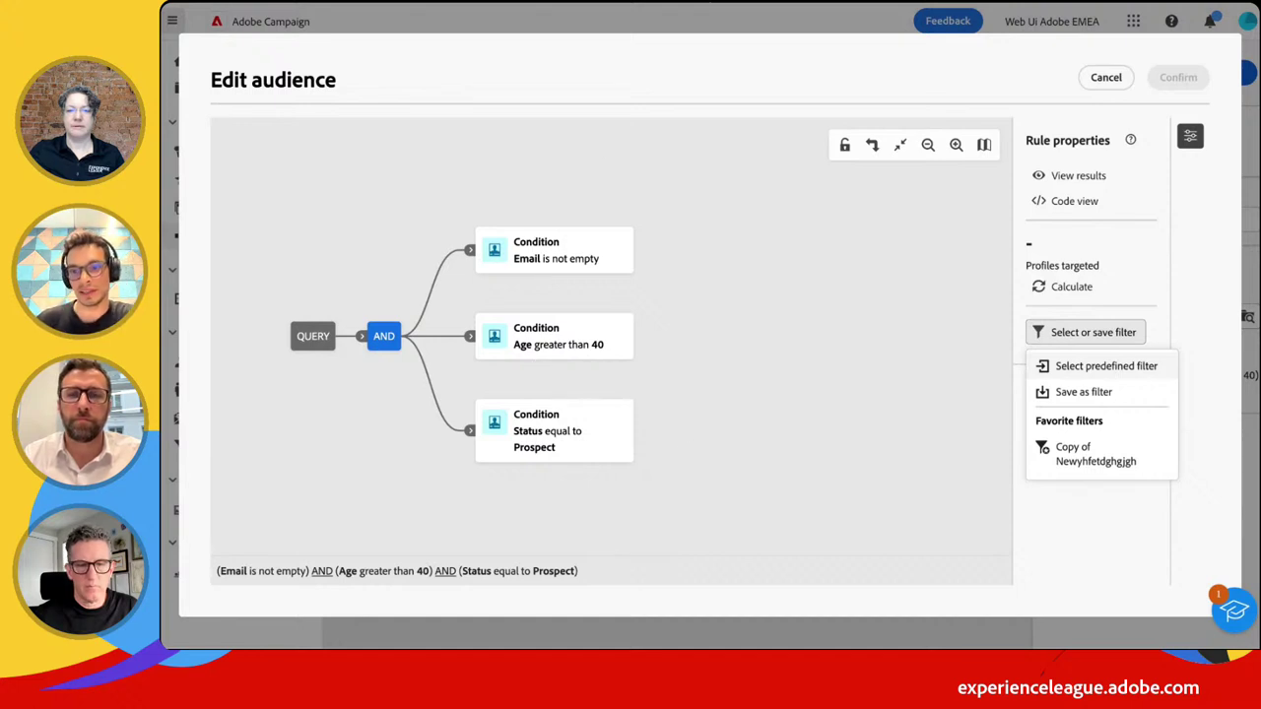
pyautogui.click(1167, 250)
pyautogui.click(1106, 77)
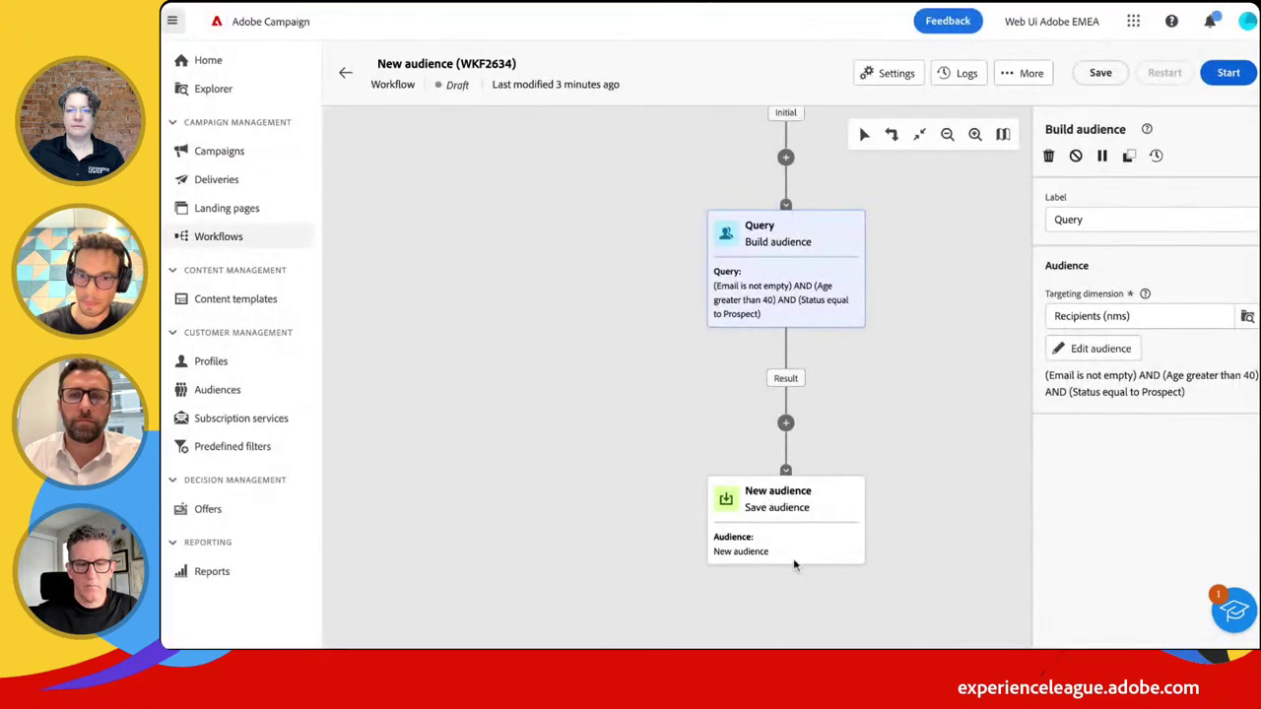
# Set the audience label of the Save audience activity to "Exp League" and save the workflow
pyautogui.click(727, 501)
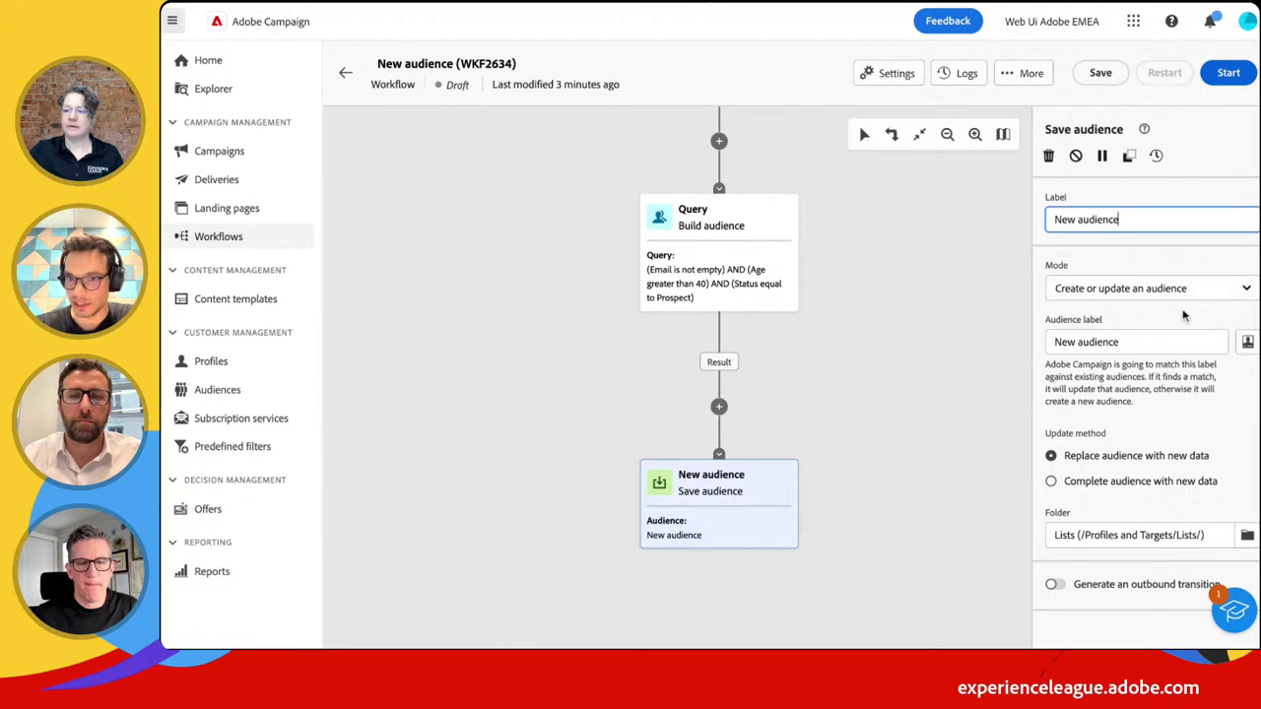
pyautogui.tripleClick(1143, 341)
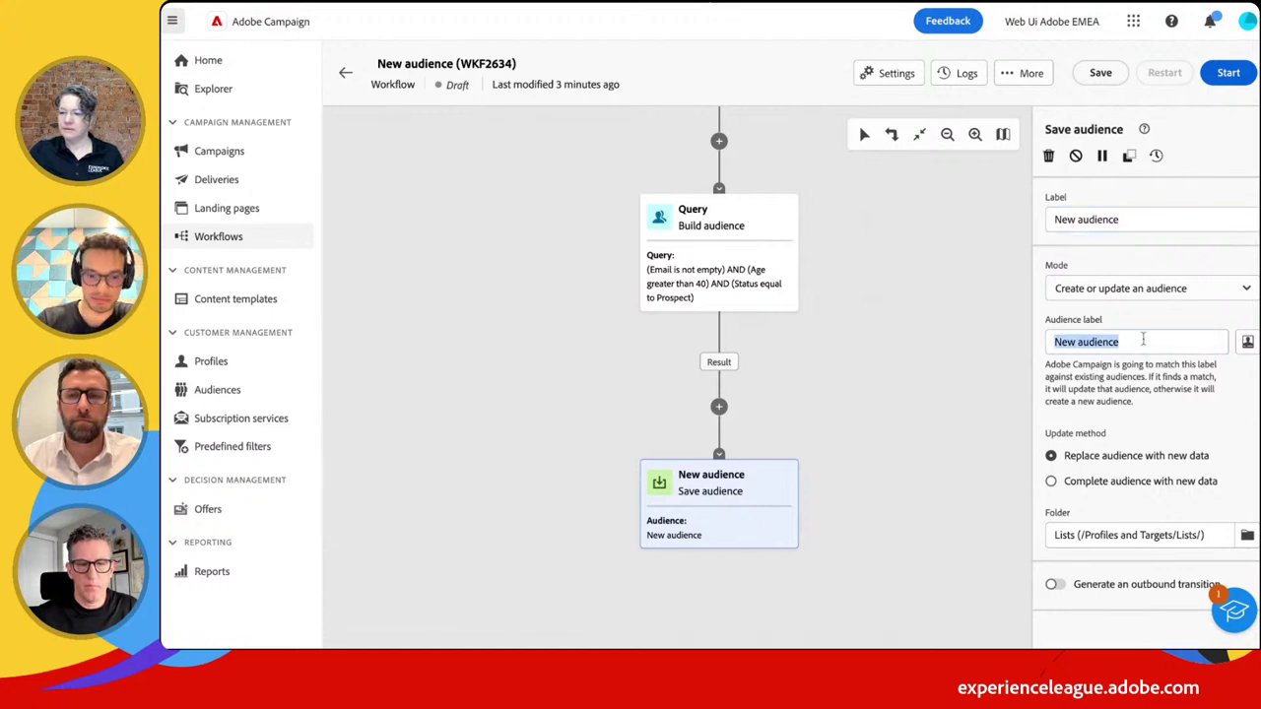
pyautogui.write('Exp')
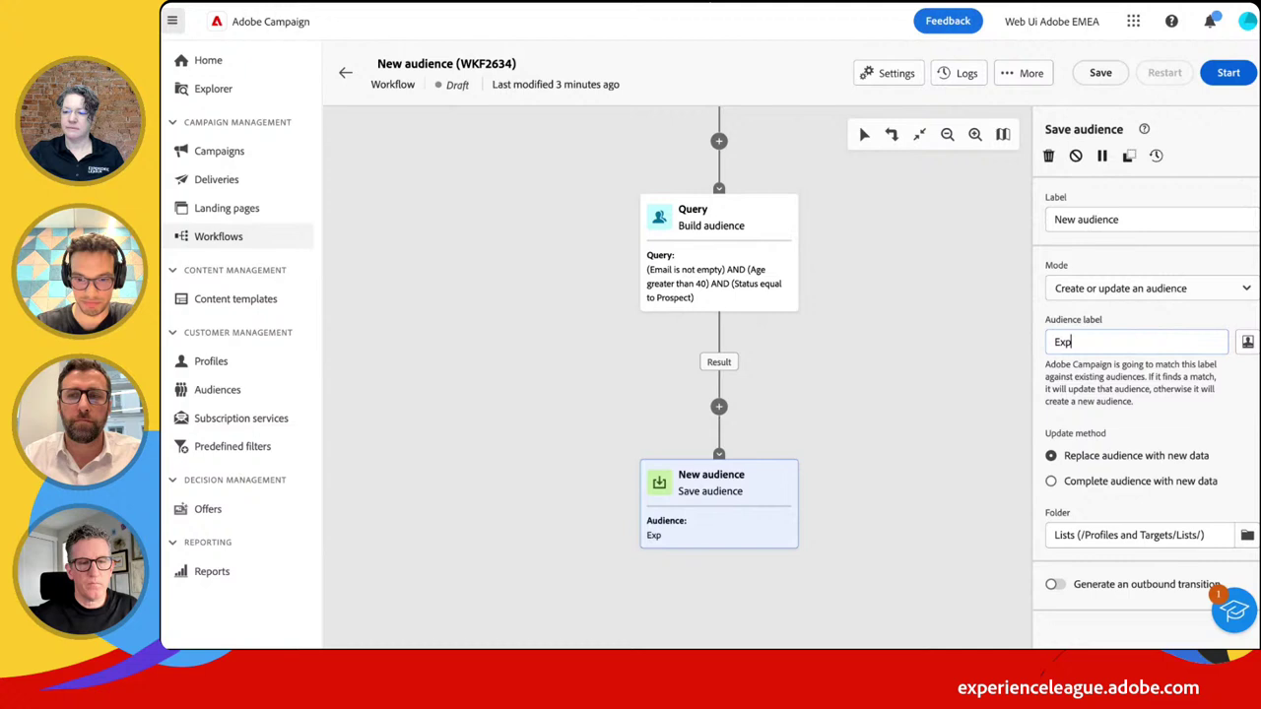
pyautogui.write(' Leaghue')
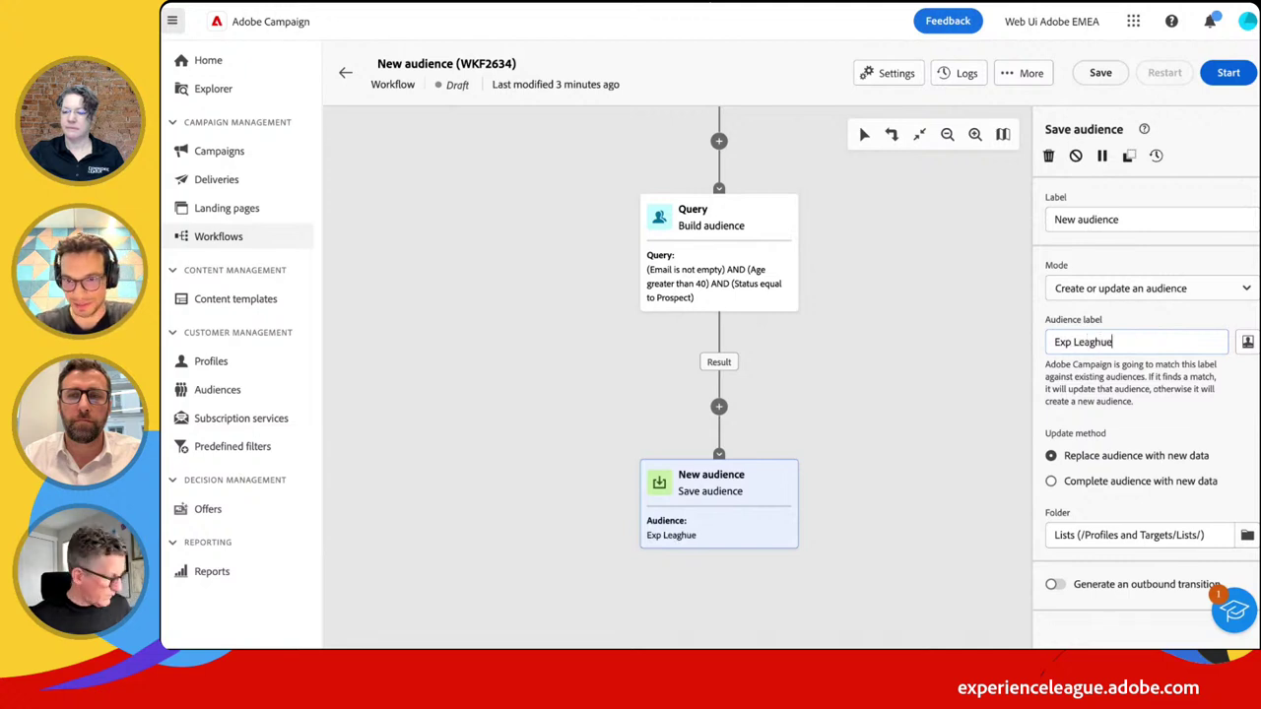
pyautogui.press('BackSpace')
pyautogui.press('BackSpace')
pyautogui.press('BackSpace')
pyautogui.write('ue')
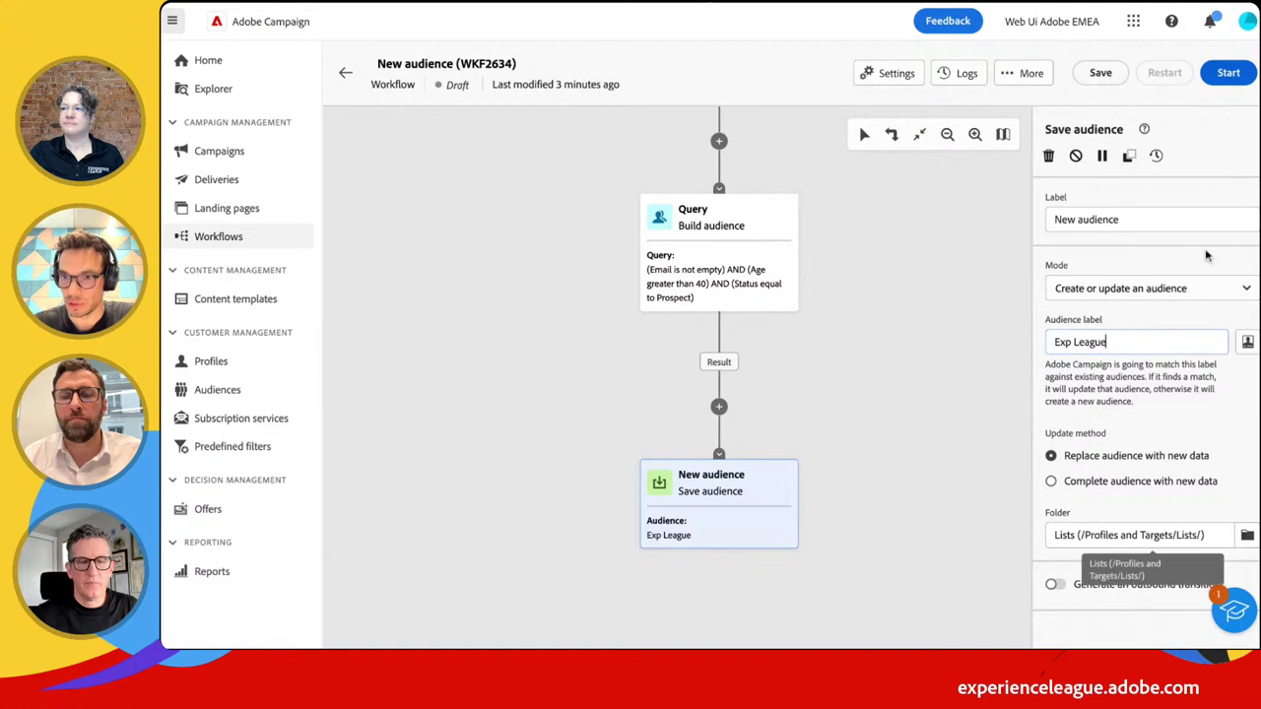
pyautogui.click(1101, 75)
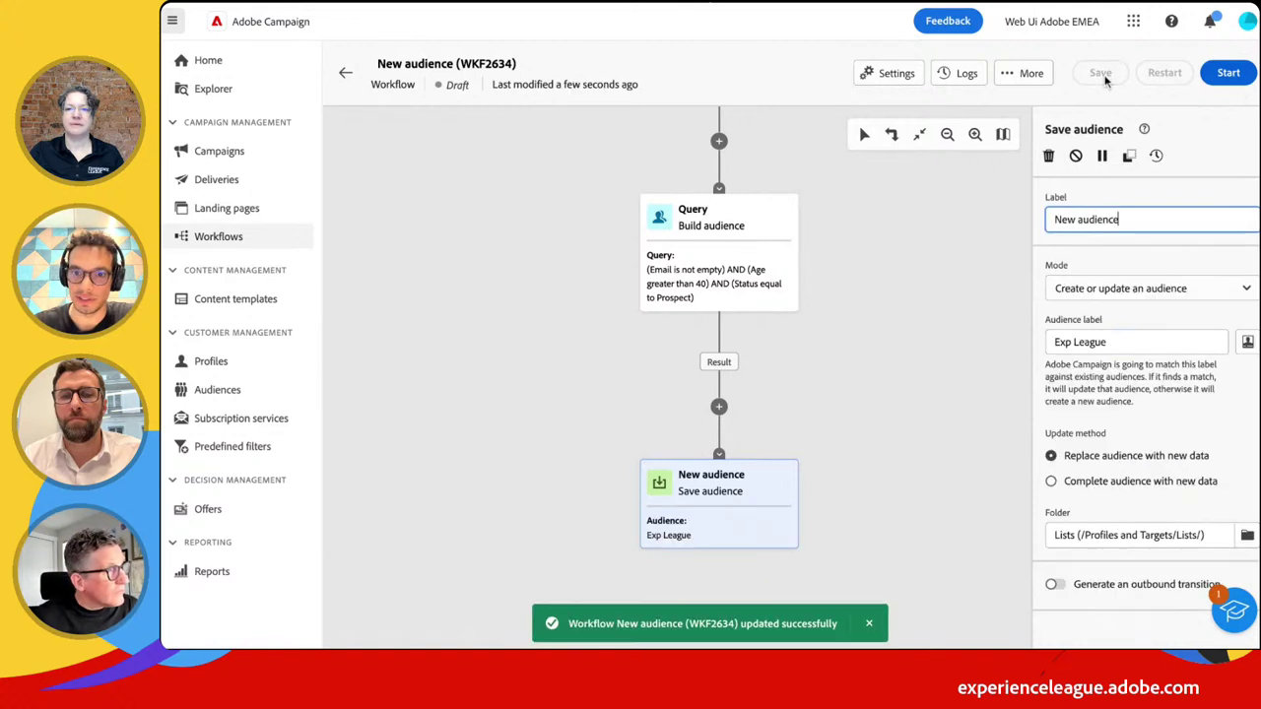
# Start the workflow and preview the results of the transition between the Query and Save audience activities
pyautogui.click(1226, 77)
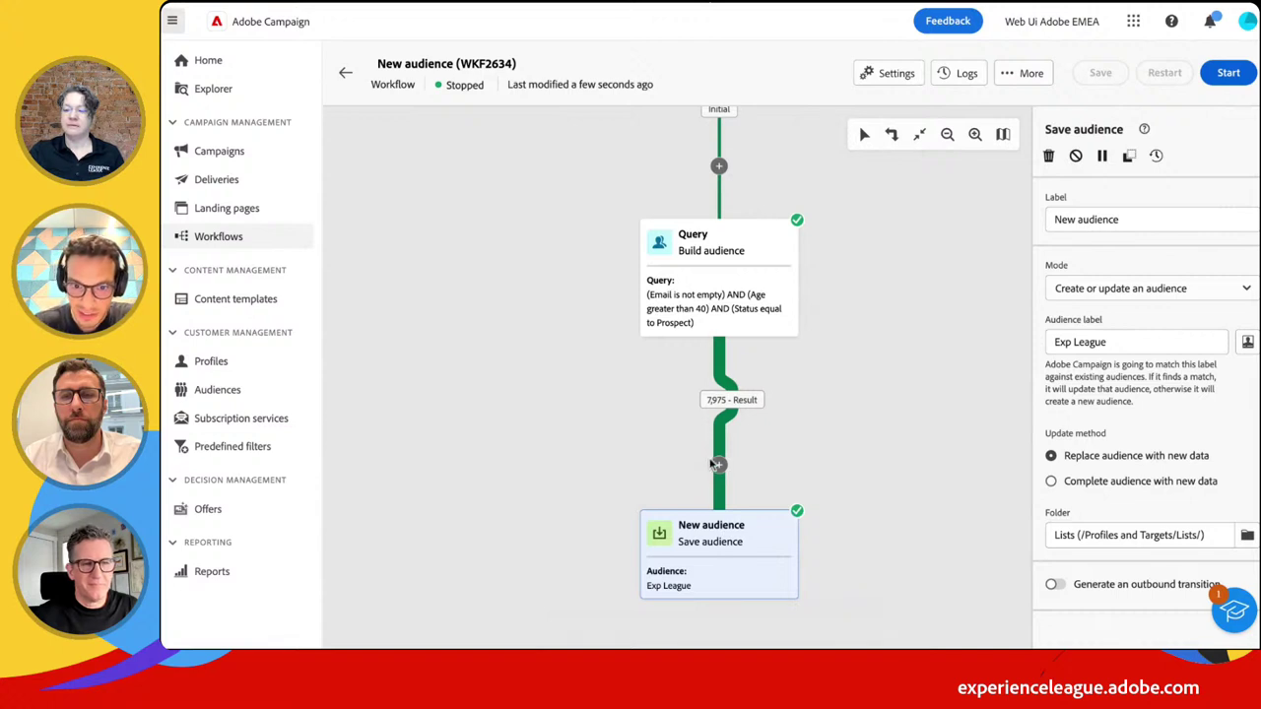
pyautogui.scroll(-2, 711, 464)
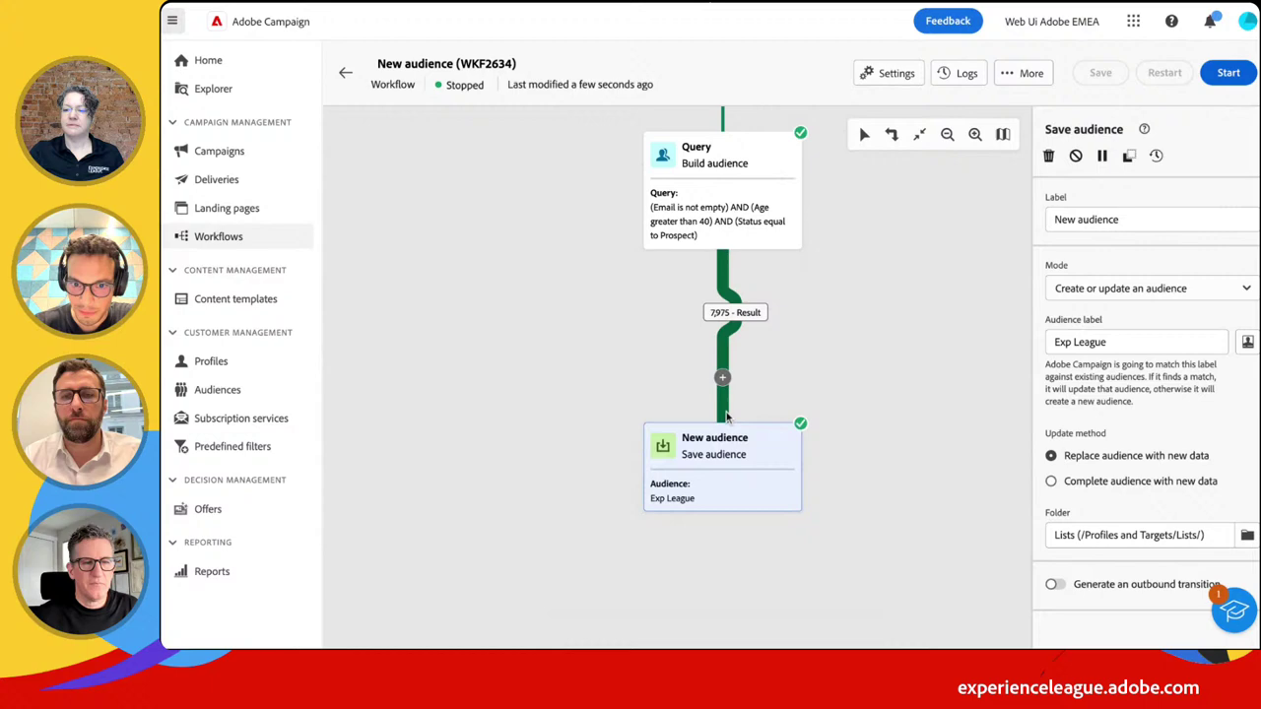
pyautogui.click(726, 417)
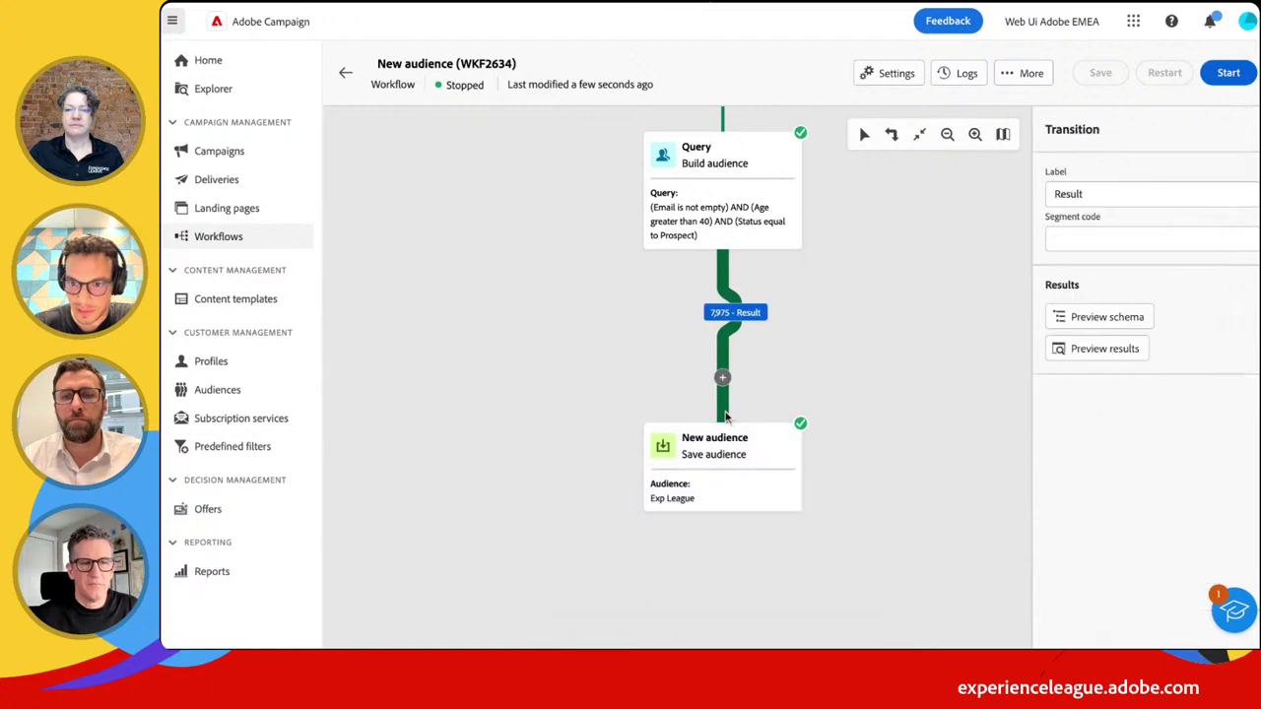
pyautogui.click(1103, 350)
pyautogui.click(1184, 78)
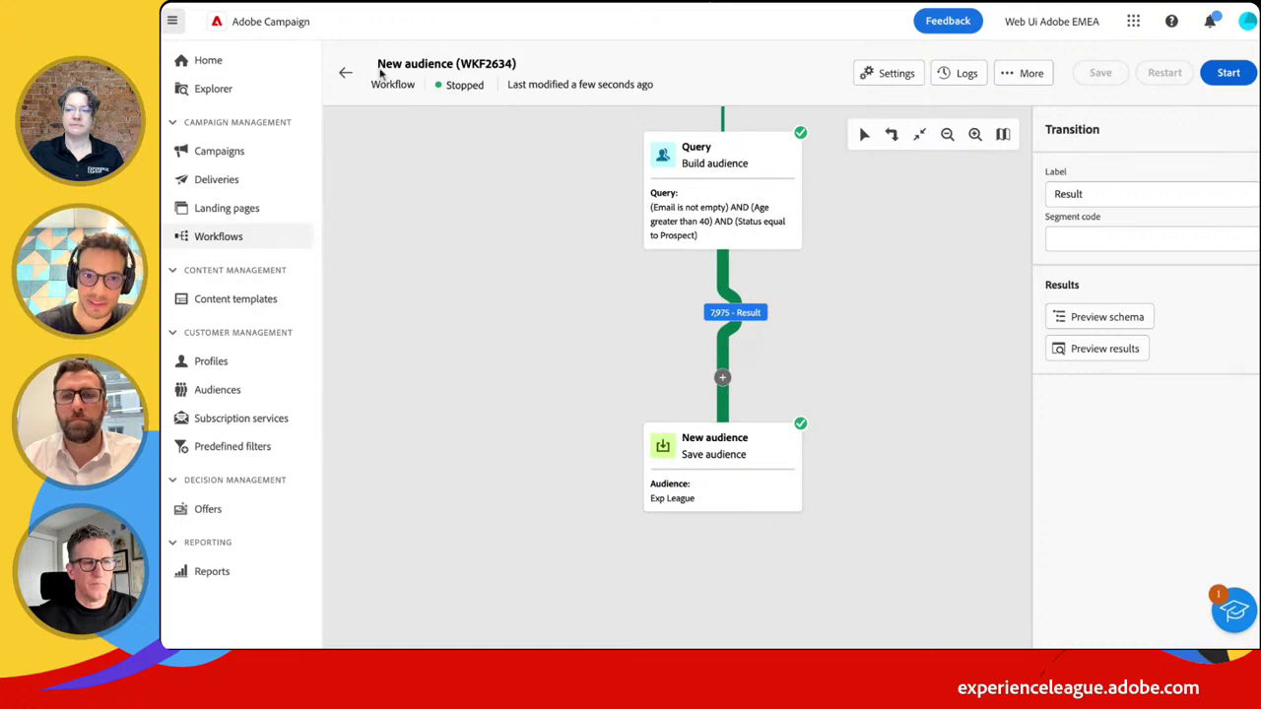
# Leave the workflow, open the Exp League audience from the audiences list and calculate its size
pyautogui.click(345, 75)
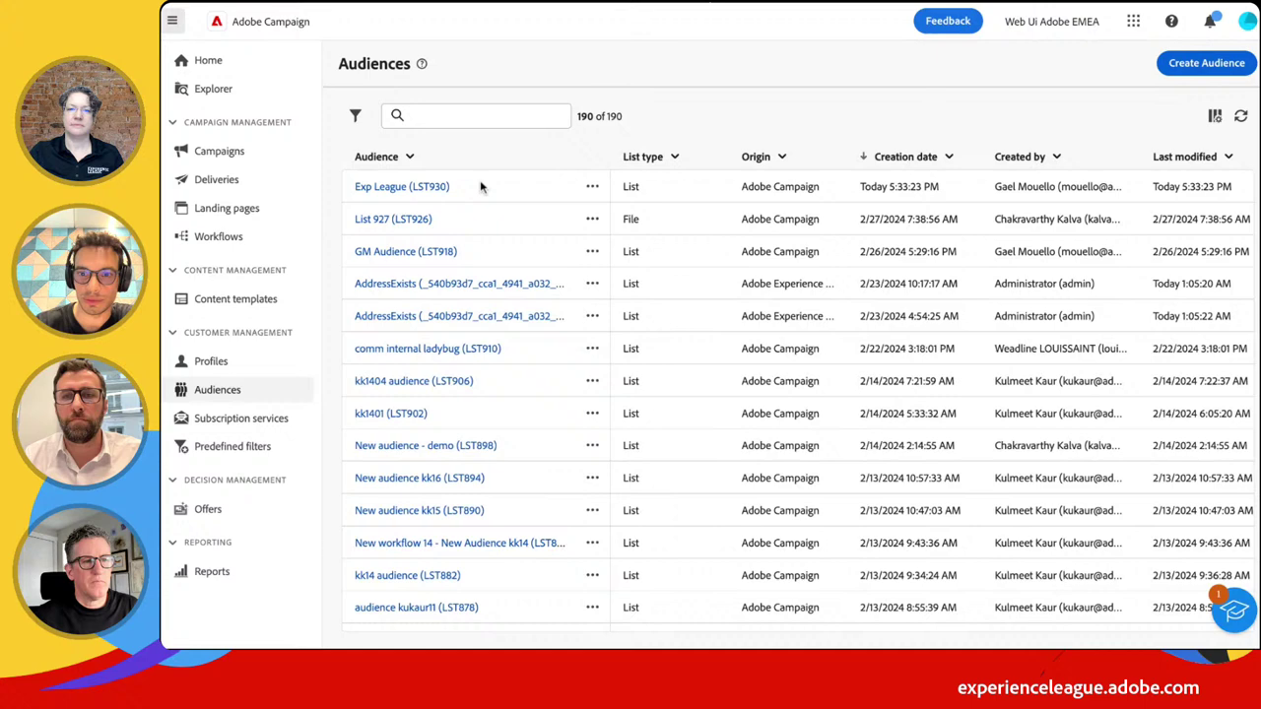
pyautogui.click(431, 187)
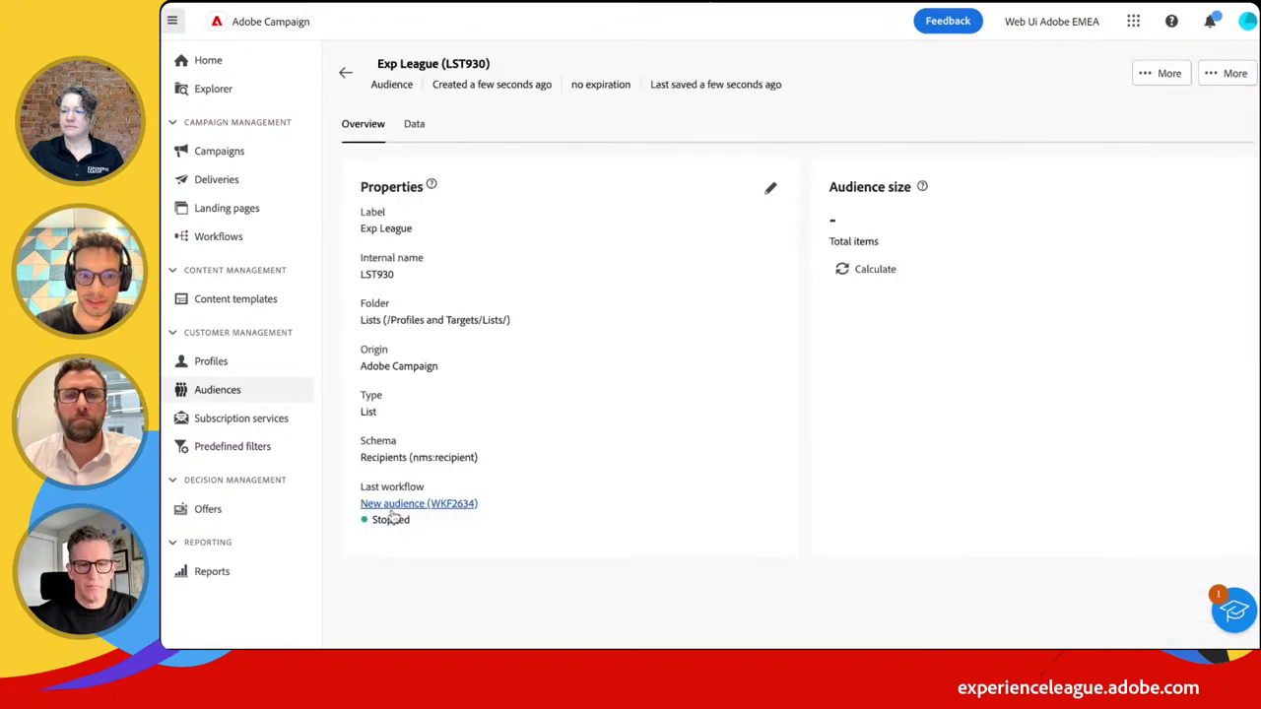
pyautogui.click(865, 269)
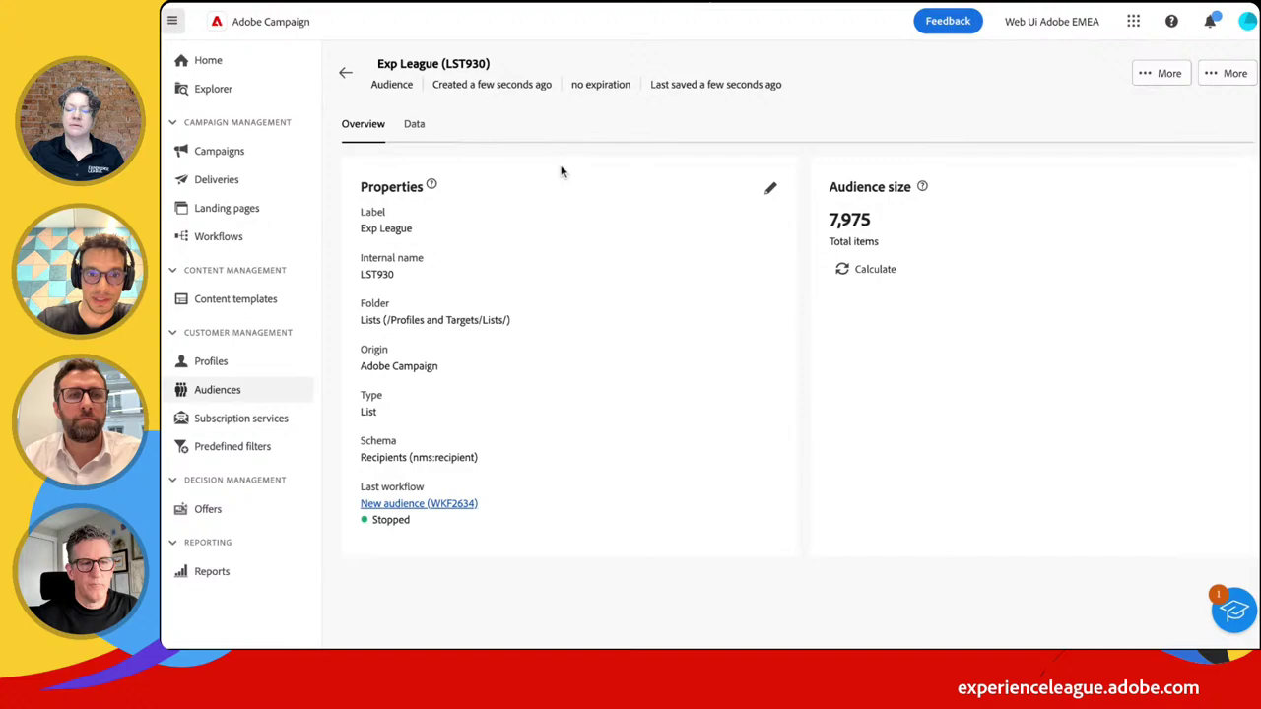
# Add a second Targeting dimension column to the Exp League audience's data and look through its recipients
pyautogui.click(414, 124)
pyautogui.scroll(-15, 687, 430)
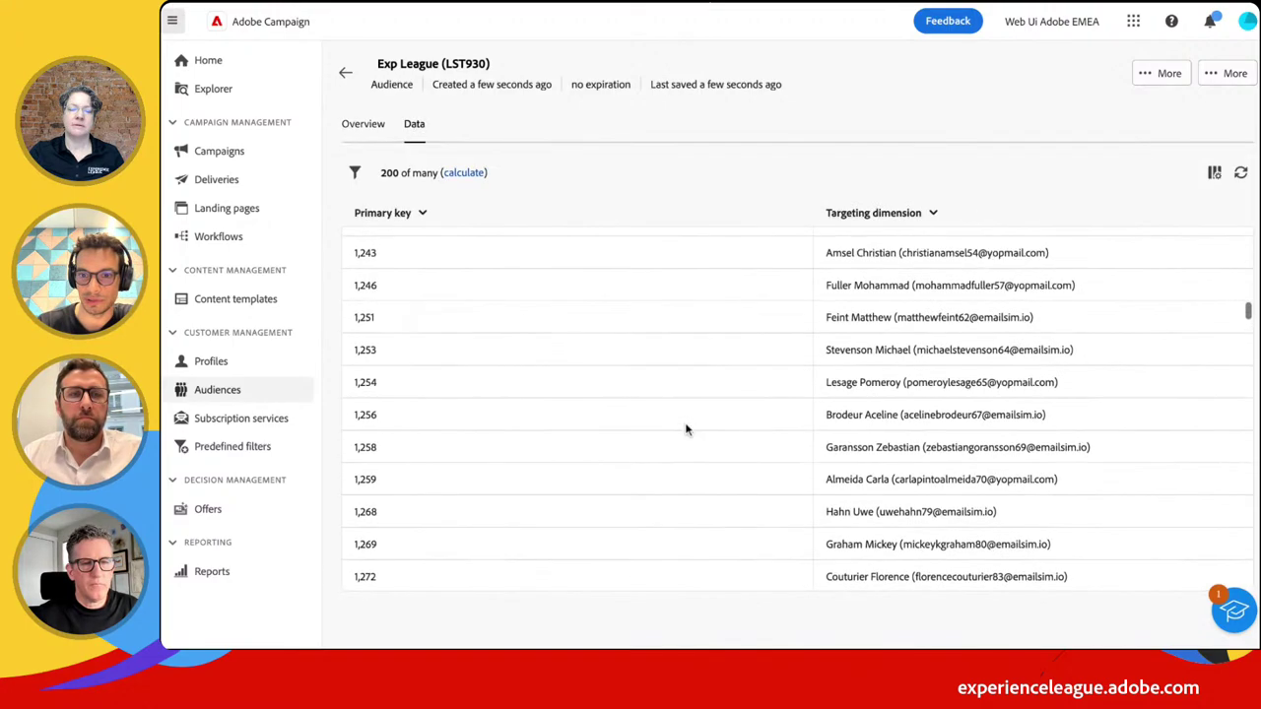
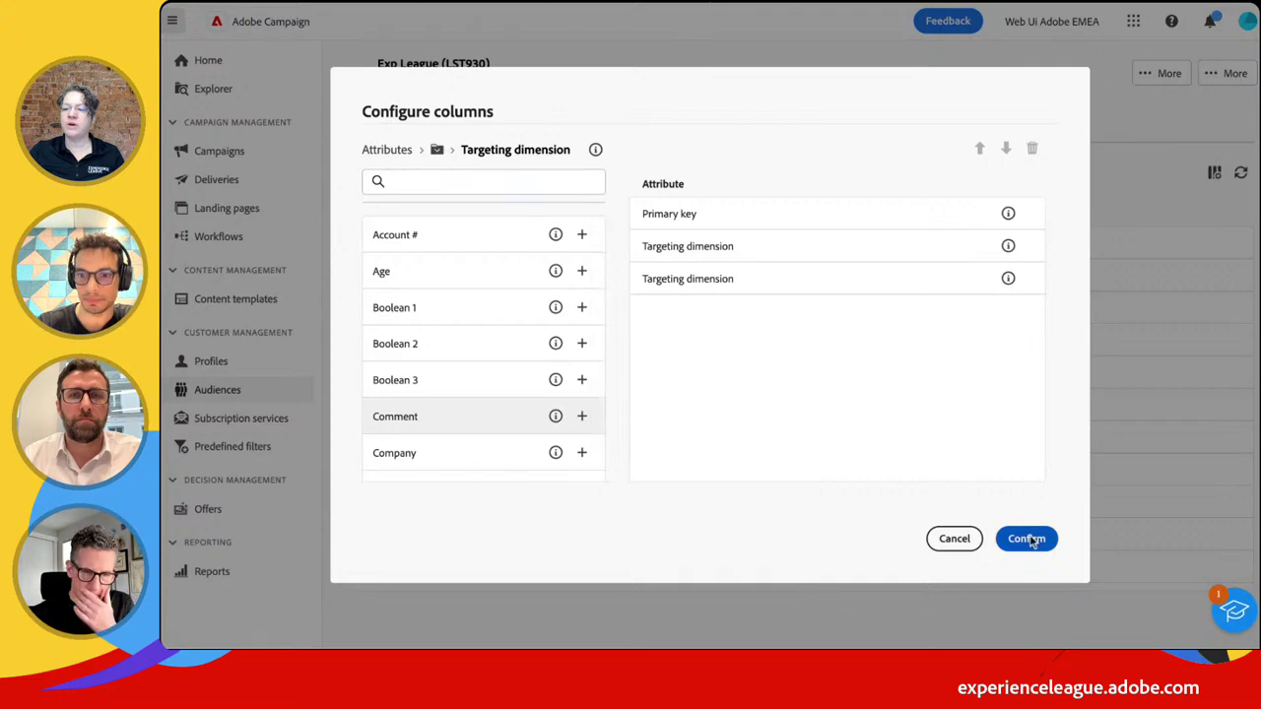
pyautogui.click(1029, 539)
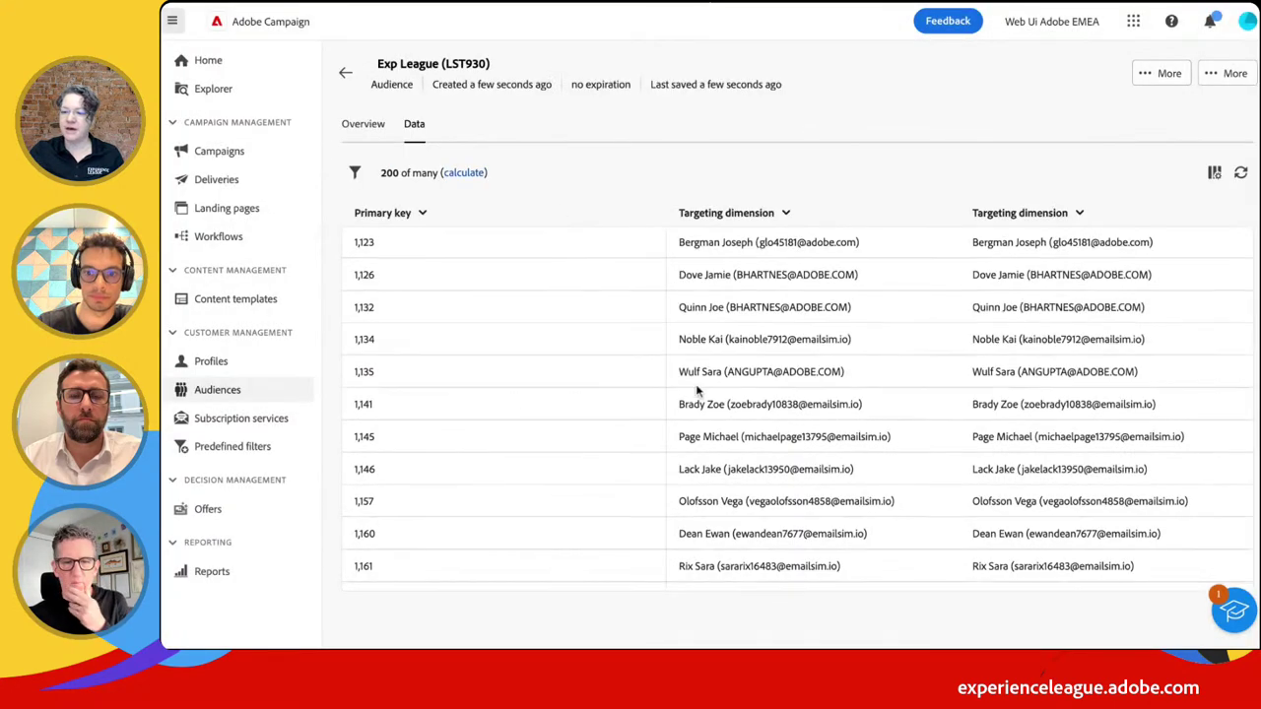
pyautogui.scroll(-3, 458, 424)
pyautogui.scroll(3, 464, 392)
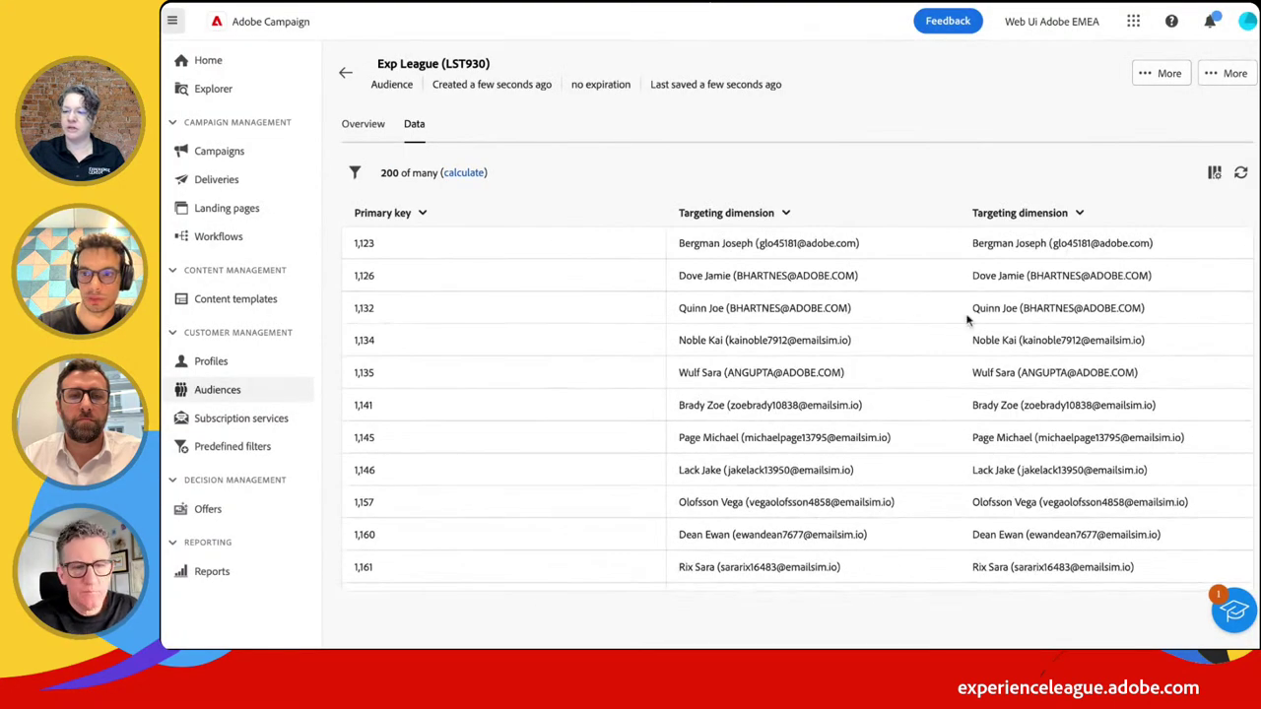
# Return to the audiences list, reopen the Exp League audience and open the last workflow linked in its properties
pyautogui.click(362, 125)
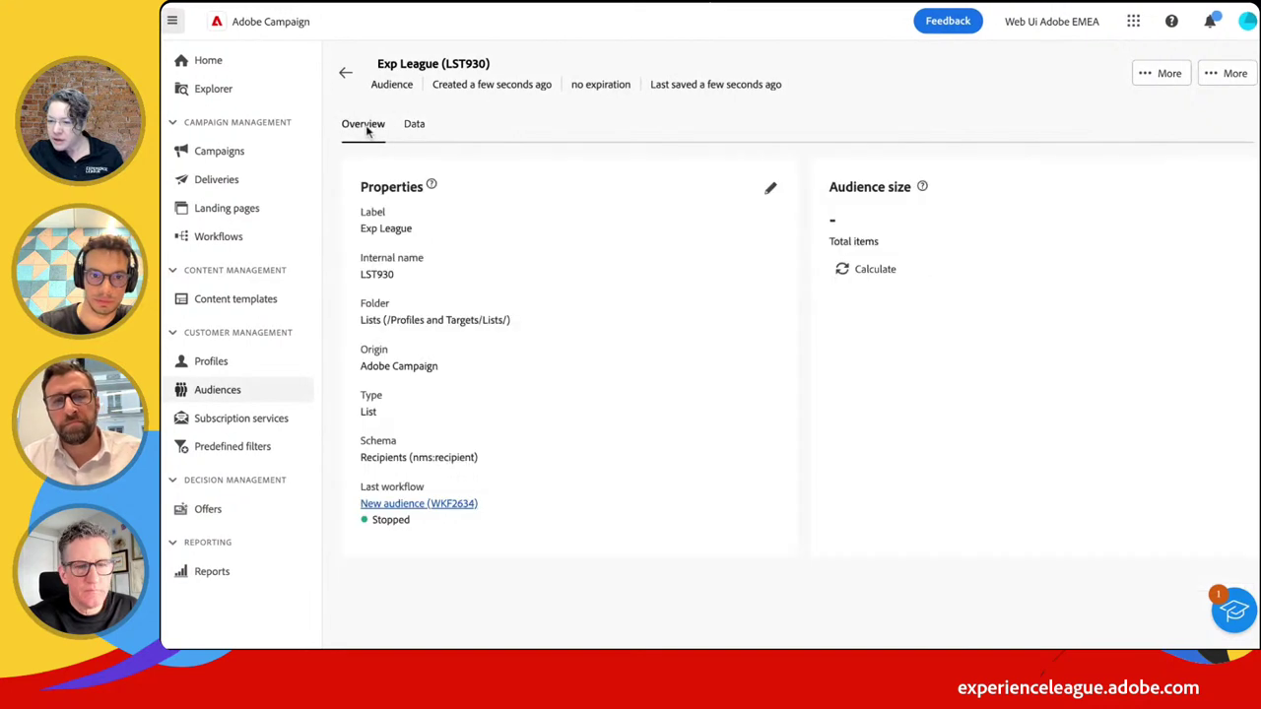
pyautogui.click(218, 390)
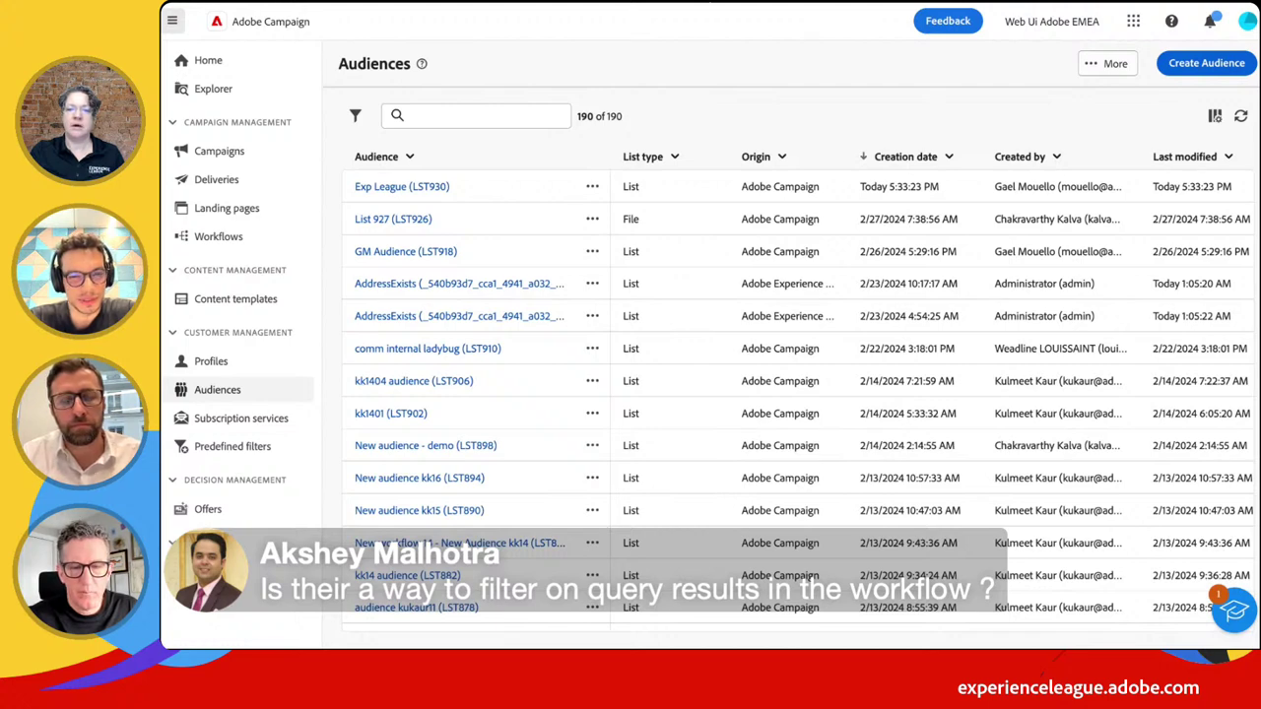
pyautogui.click(414, 189)
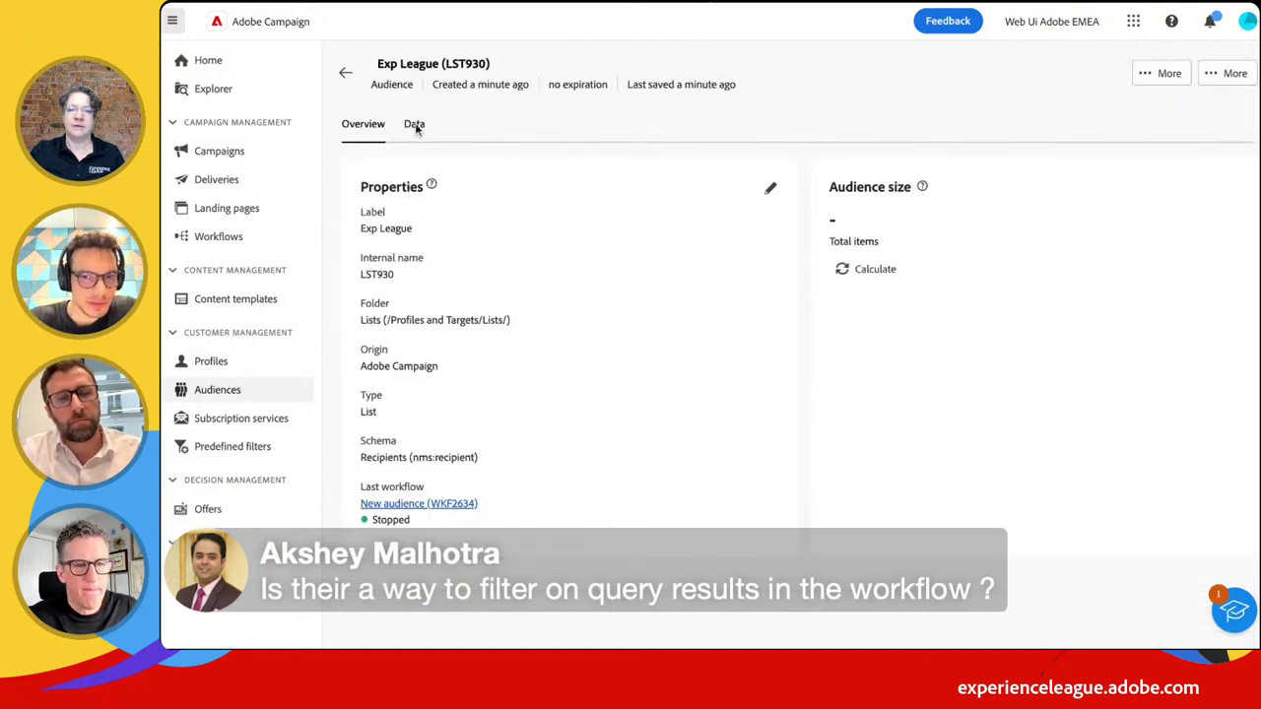
pyautogui.click(450, 505)
pyautogui.scroll(-4, 985, 355)
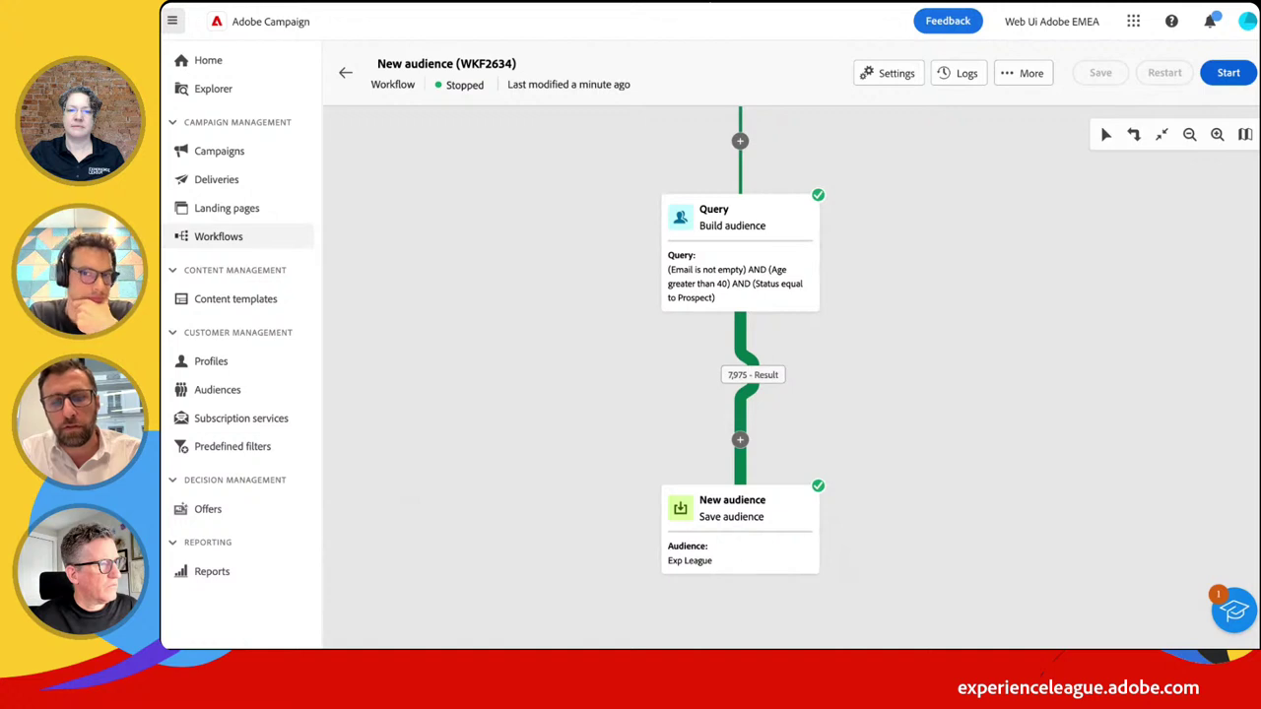
# Review the flow control activities available before the Query activity and inspect the Query's targeting settings
pyautogui.scroll(1, 749, 374)
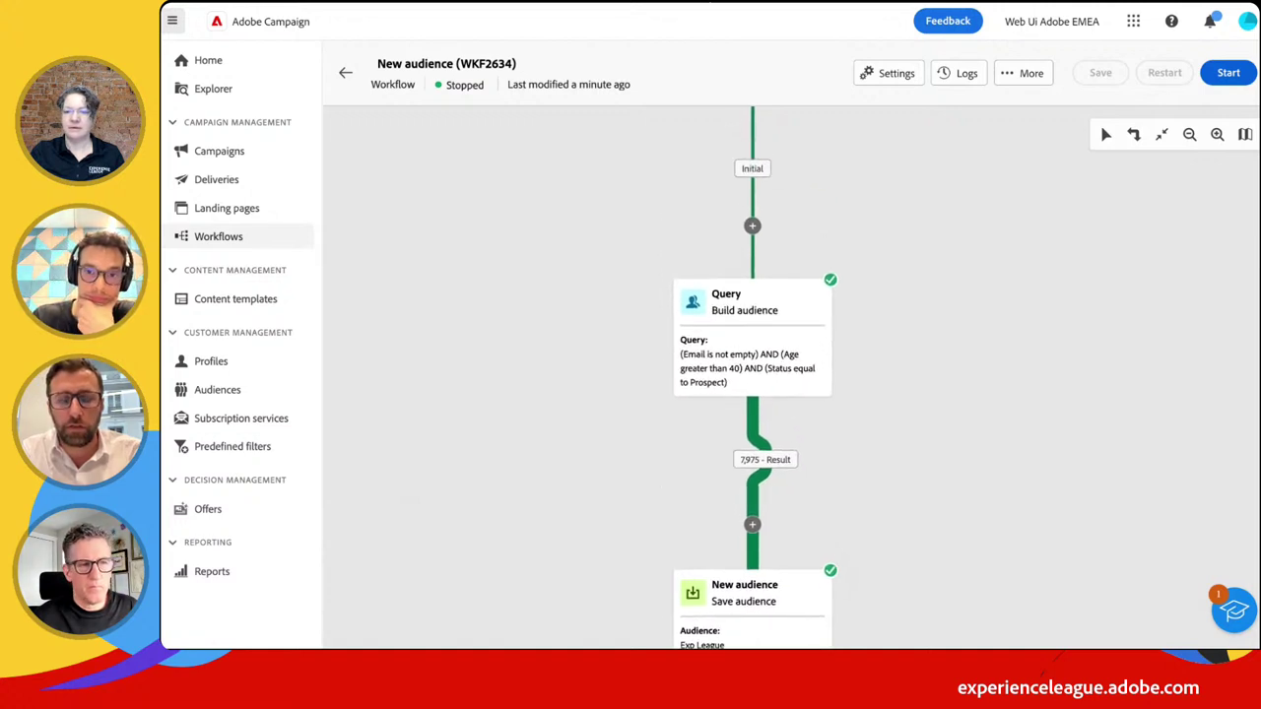
pyautogui.click(752, 226)
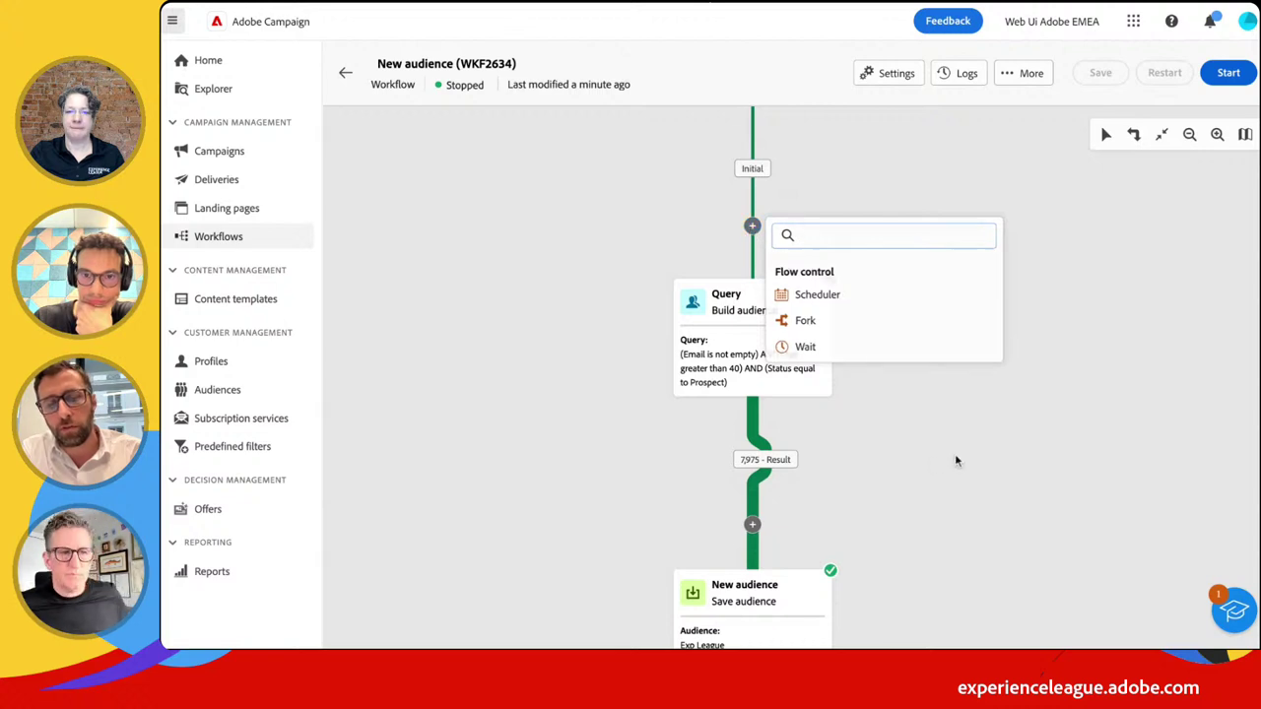
pyautogui.scroll(-2, 955, 457)
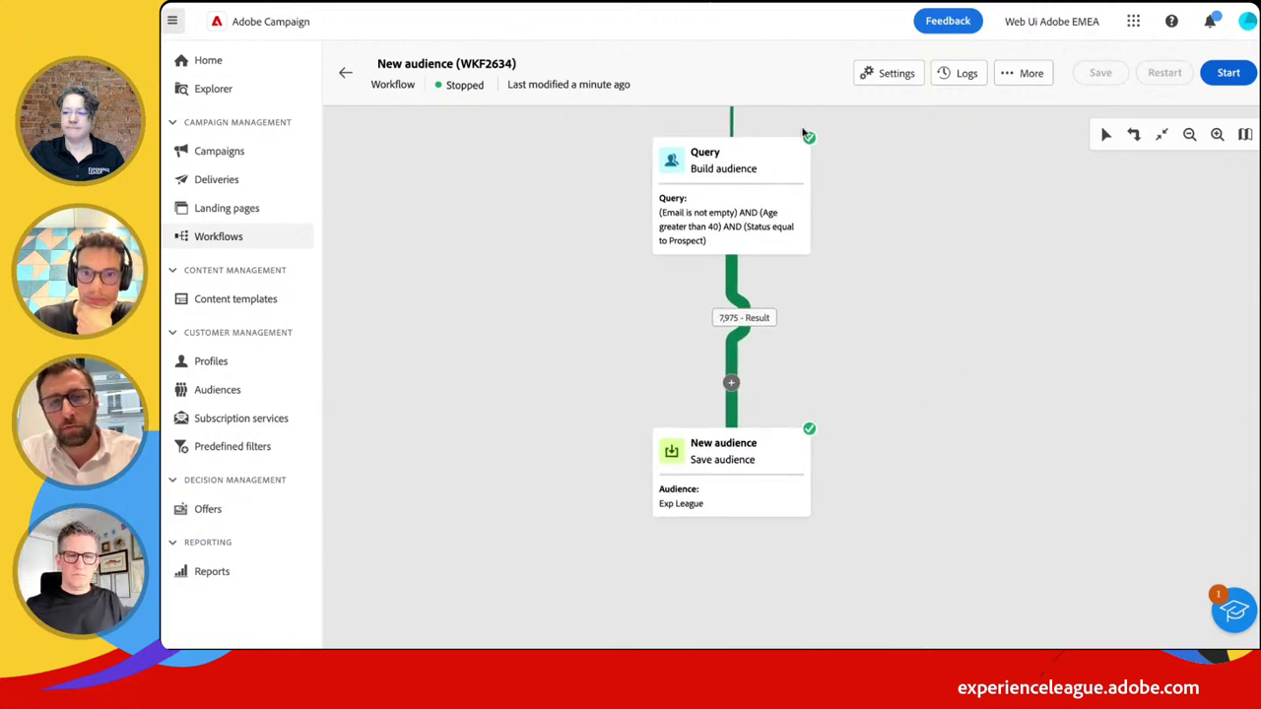
pyautogui.click(732, 183)
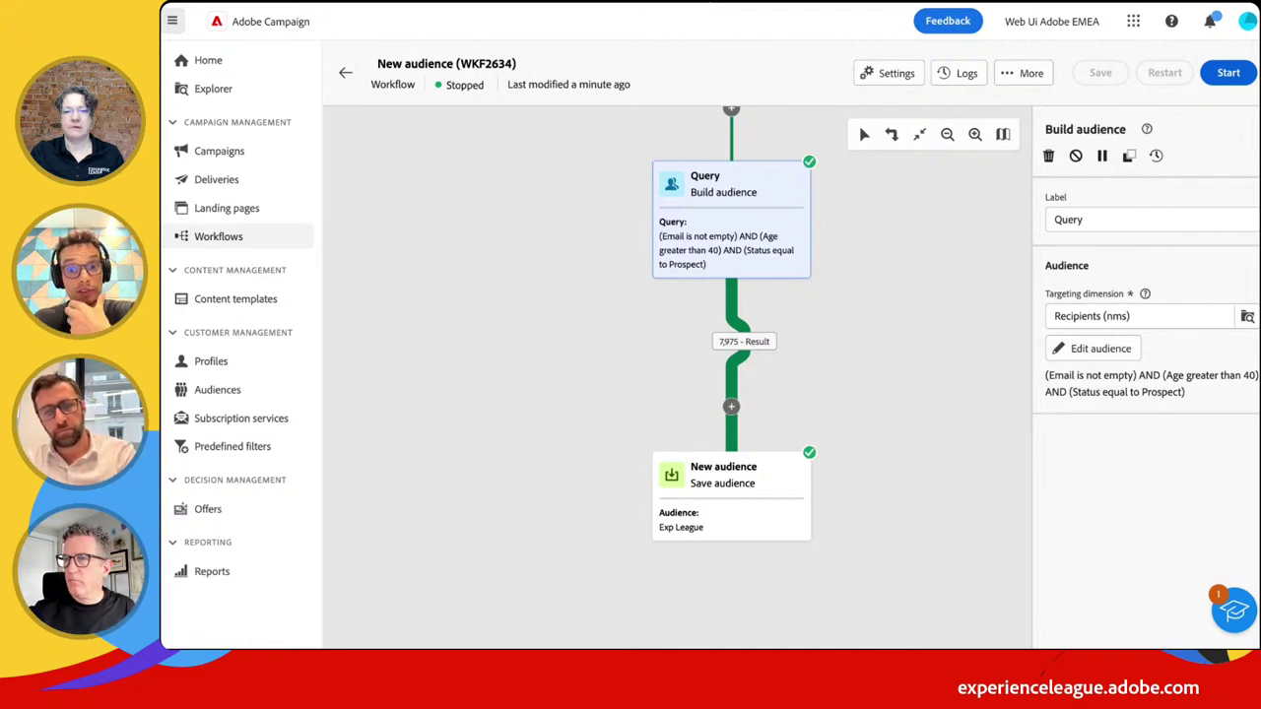
pyautogui.scroll(1, 864, 315)
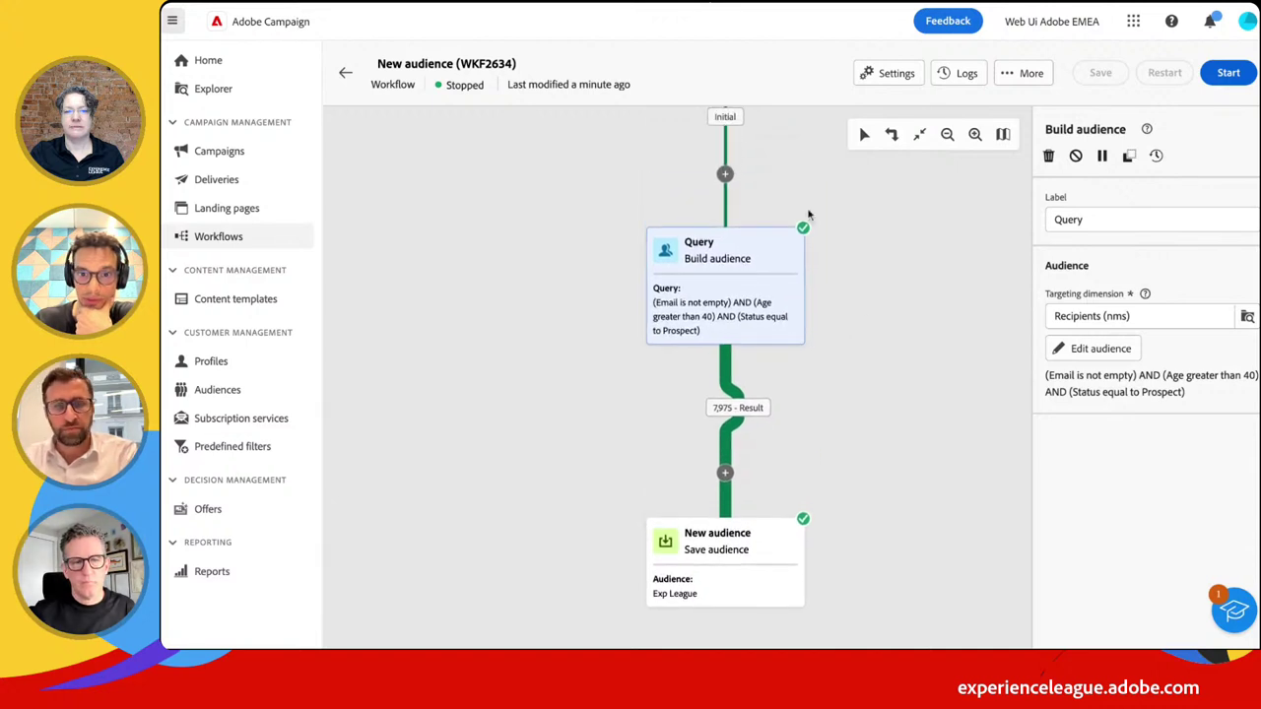
# Insert a Split activity between the Query and Save audience activities
pyautogui.click(726, 472)
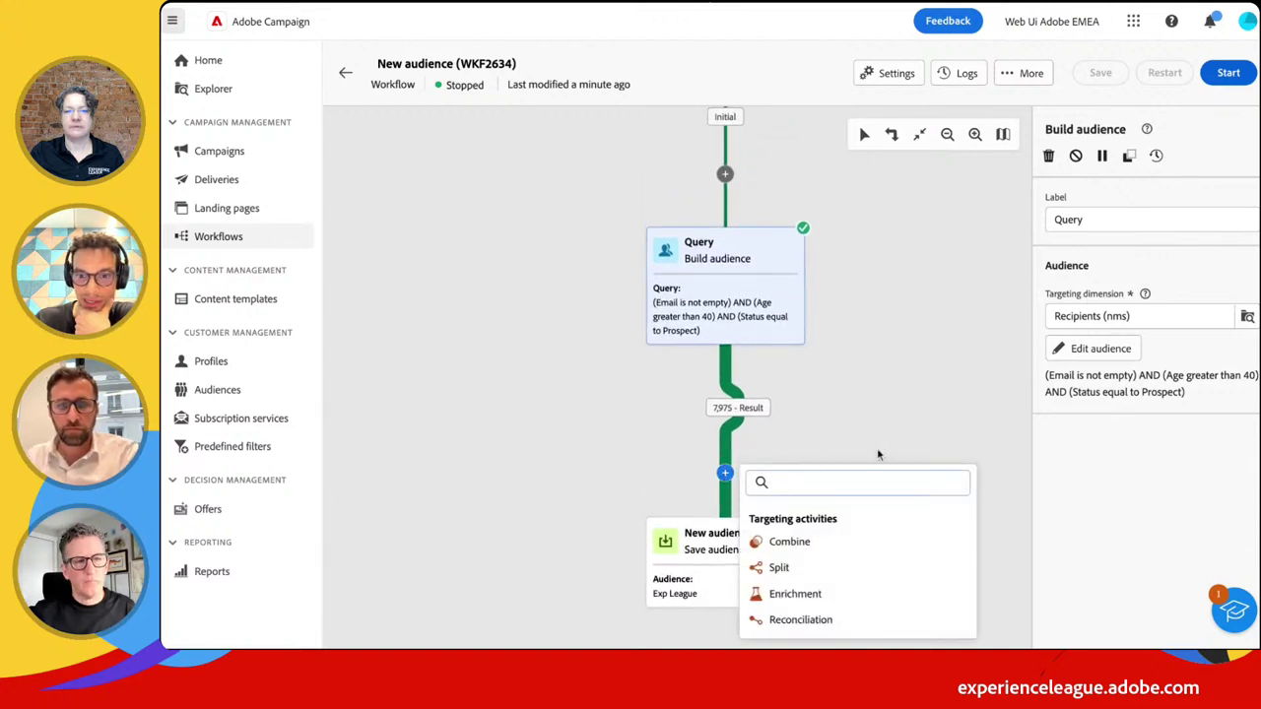
pyautogui.click(788, 567)
pyautogui.scroll(-2, 835, 425)
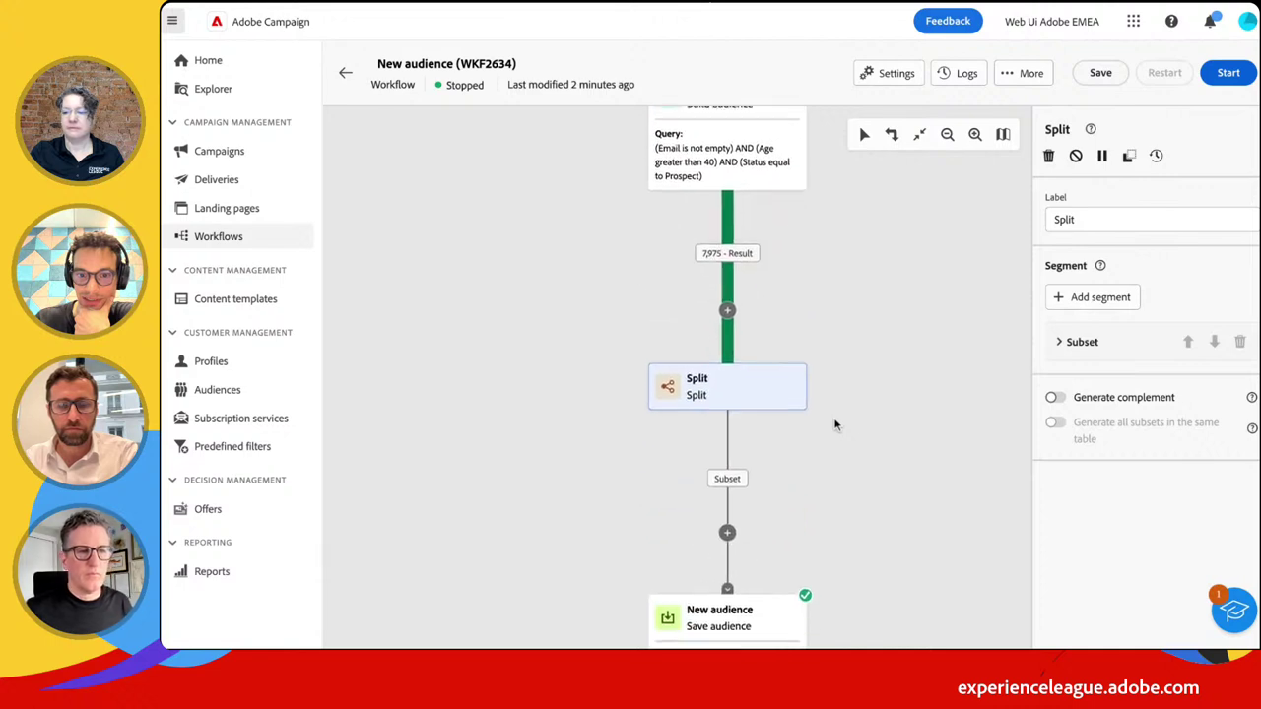
pyautogui.scroll(-1, 803, 394)
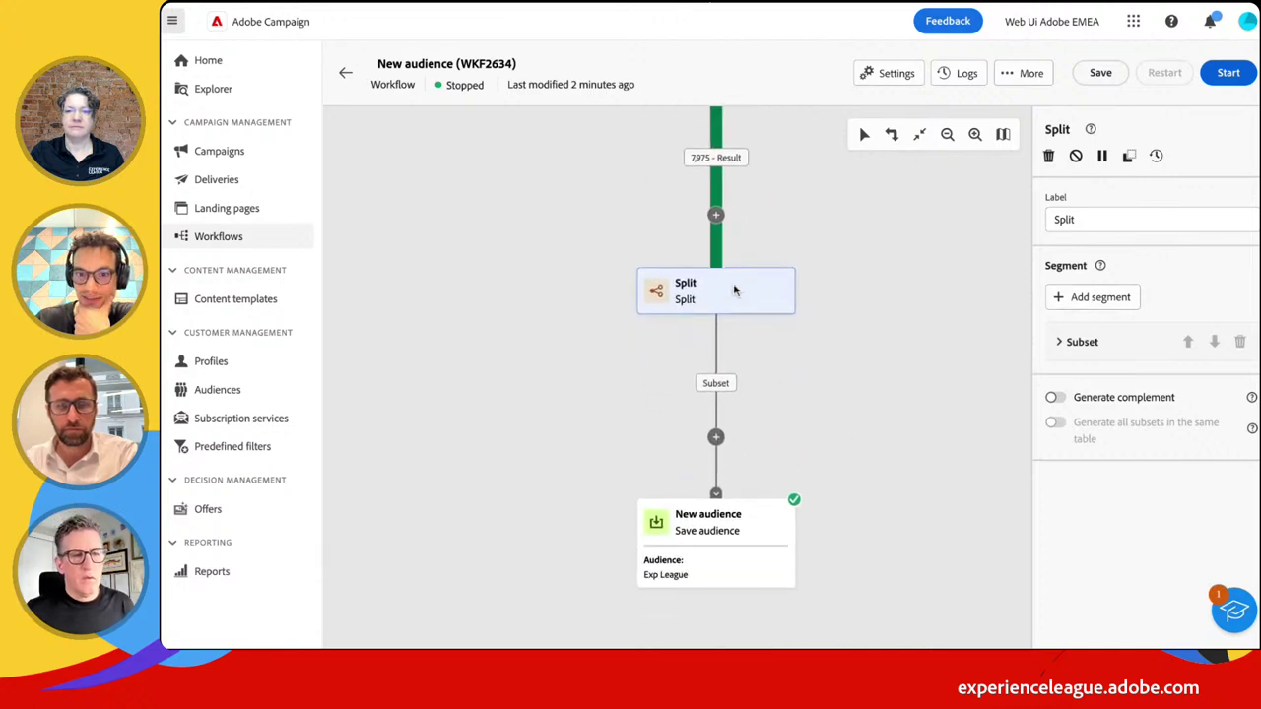
# Add three segments to the Split activity and expand the Subset segment to view its filter and limit options
pyautogui.click(1074, 298)
pyautogui.click(1060, 300)
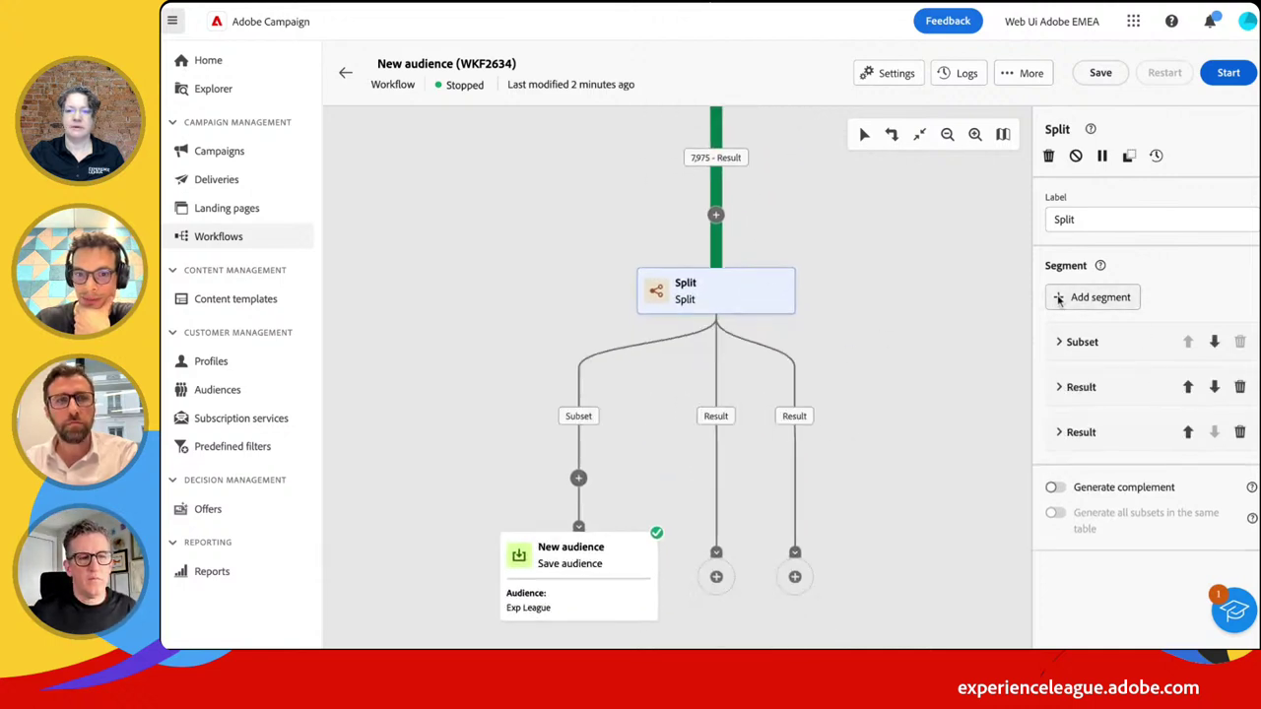
pyautogui.click(1060, 300)
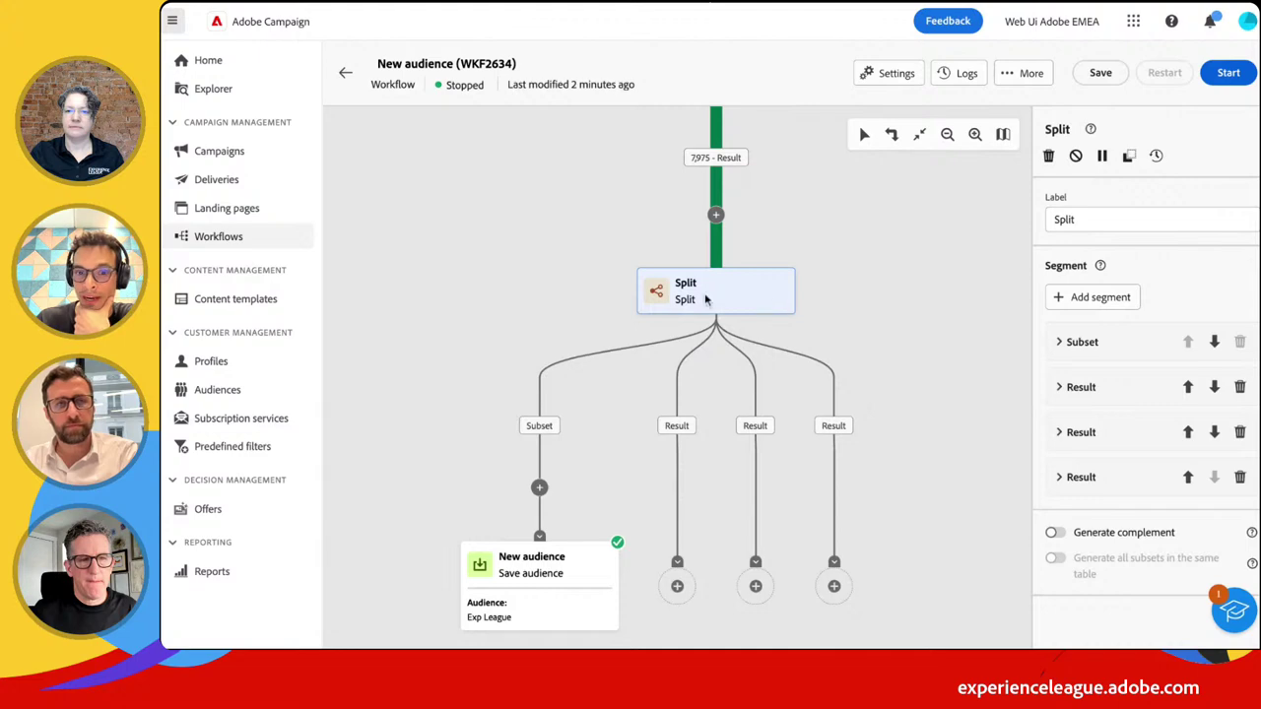
pyautogui.click(1064, 342)
pyautogui.scroll(-2, 1190, 404)
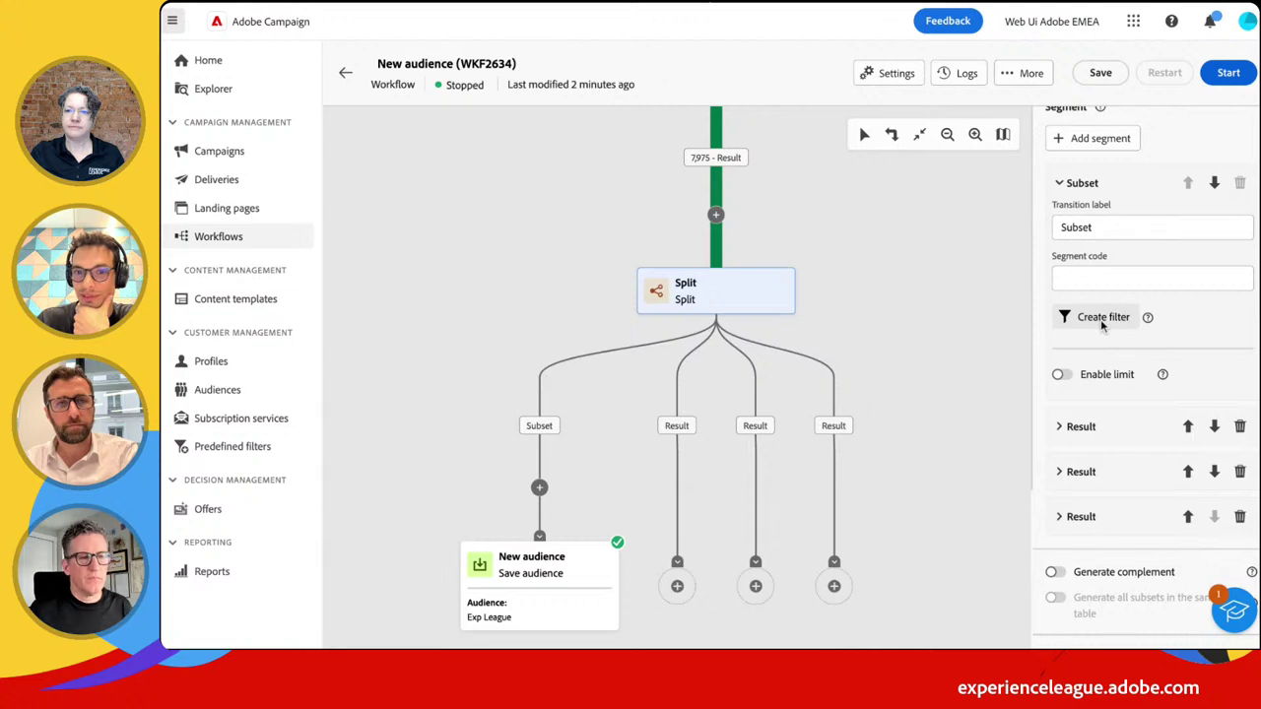
# Insert a Fork activity before the Query activity
pyautogui.scroll(5, 955, 428)
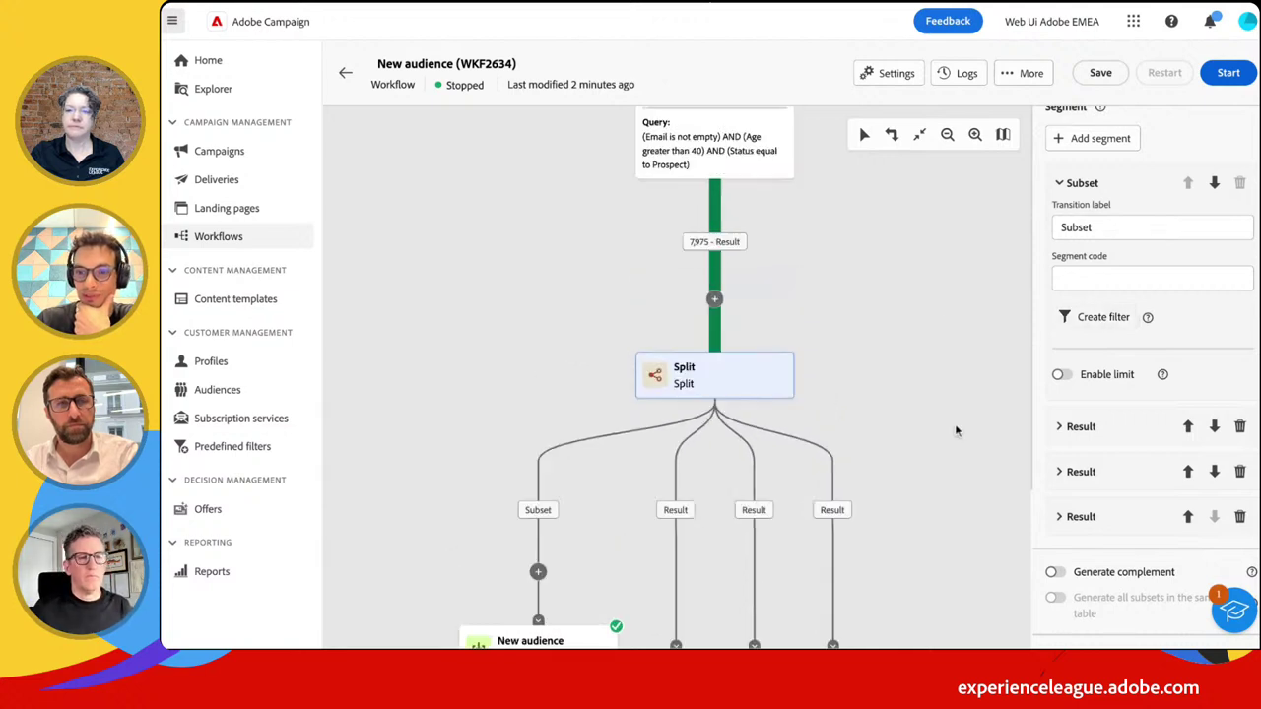
pyautogui.click(715, 216)
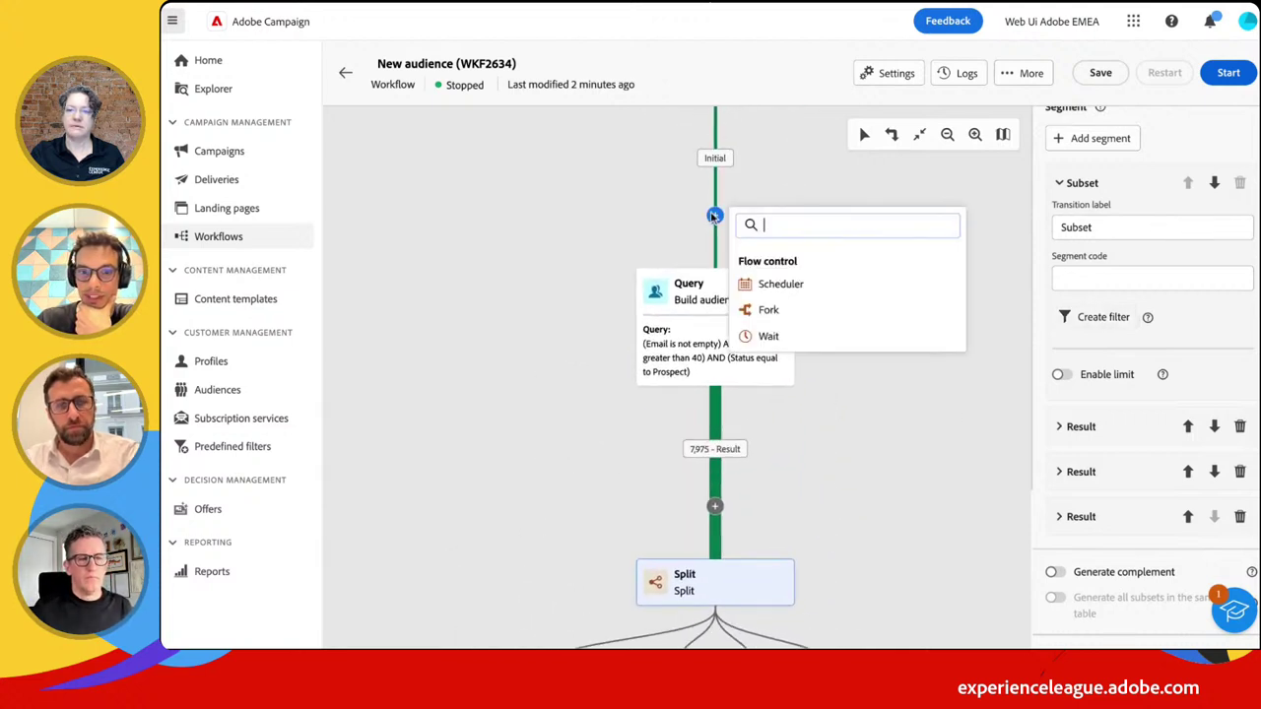
pyautogui.click(812, 313)
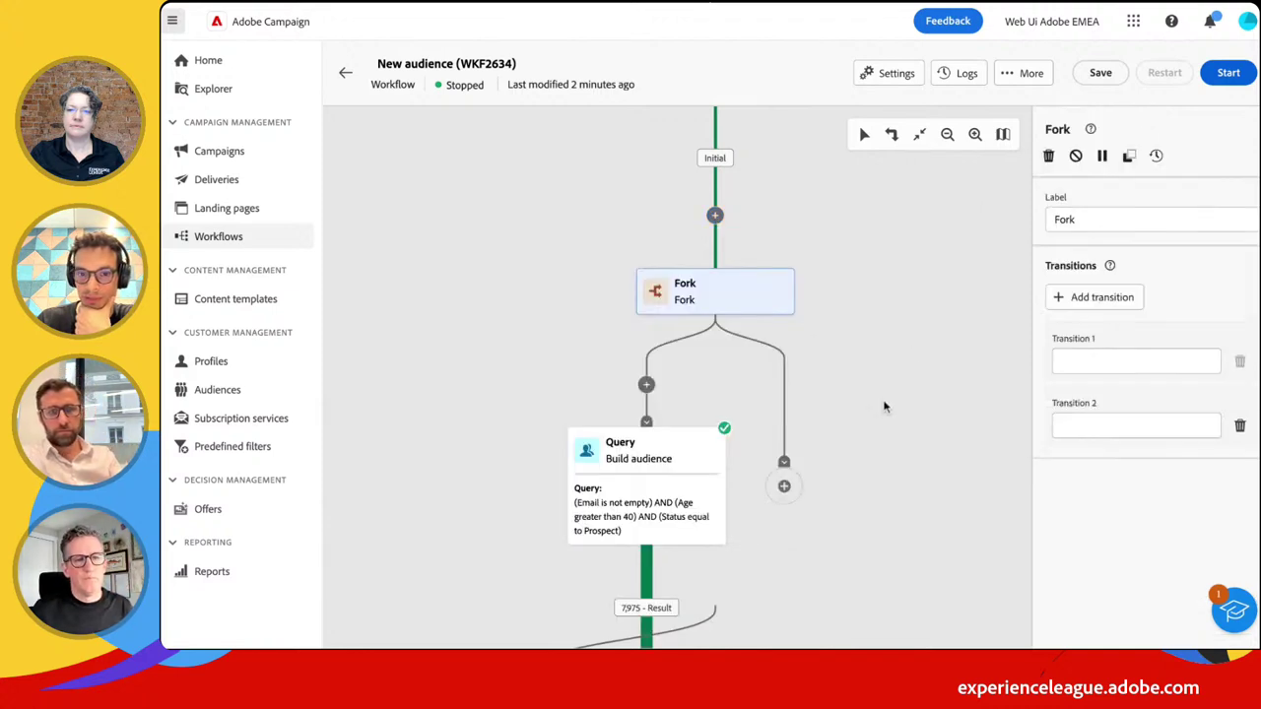
# Add a Build audience activity to the Fork's empty second transition and set it to Read audience
pyautogui.click(747, 429)
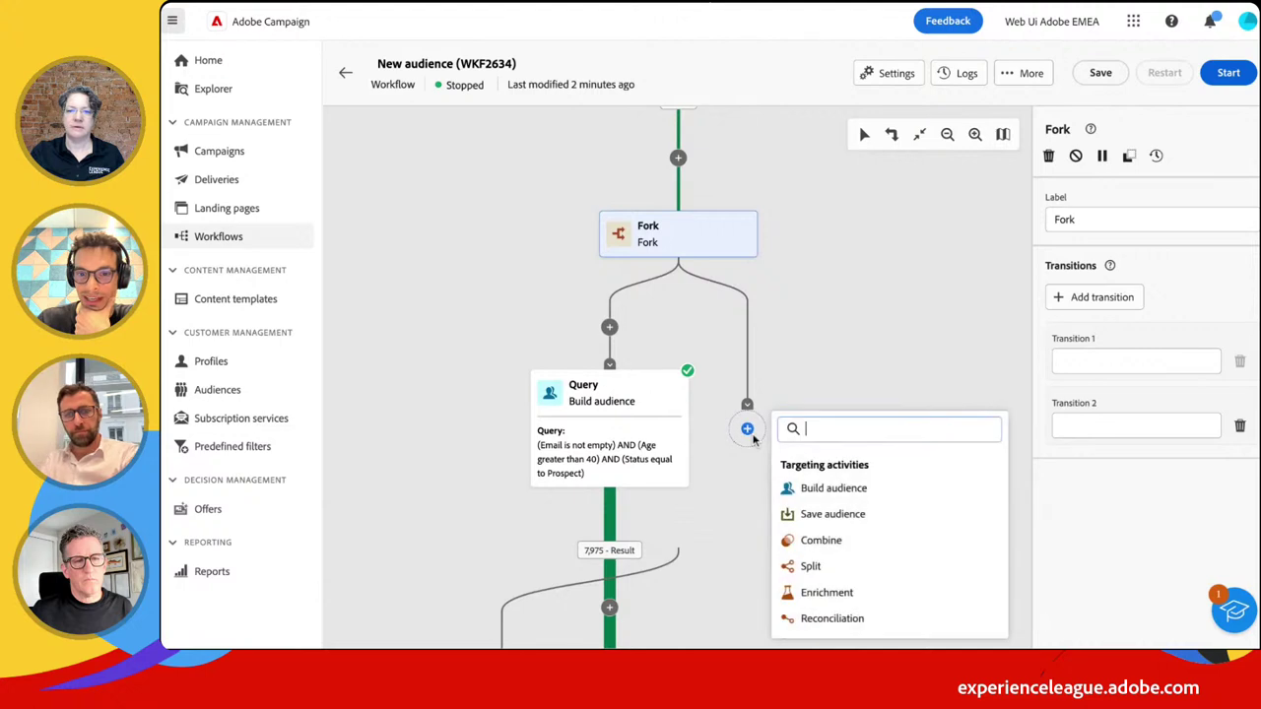
pyautogui.click(847, 493)
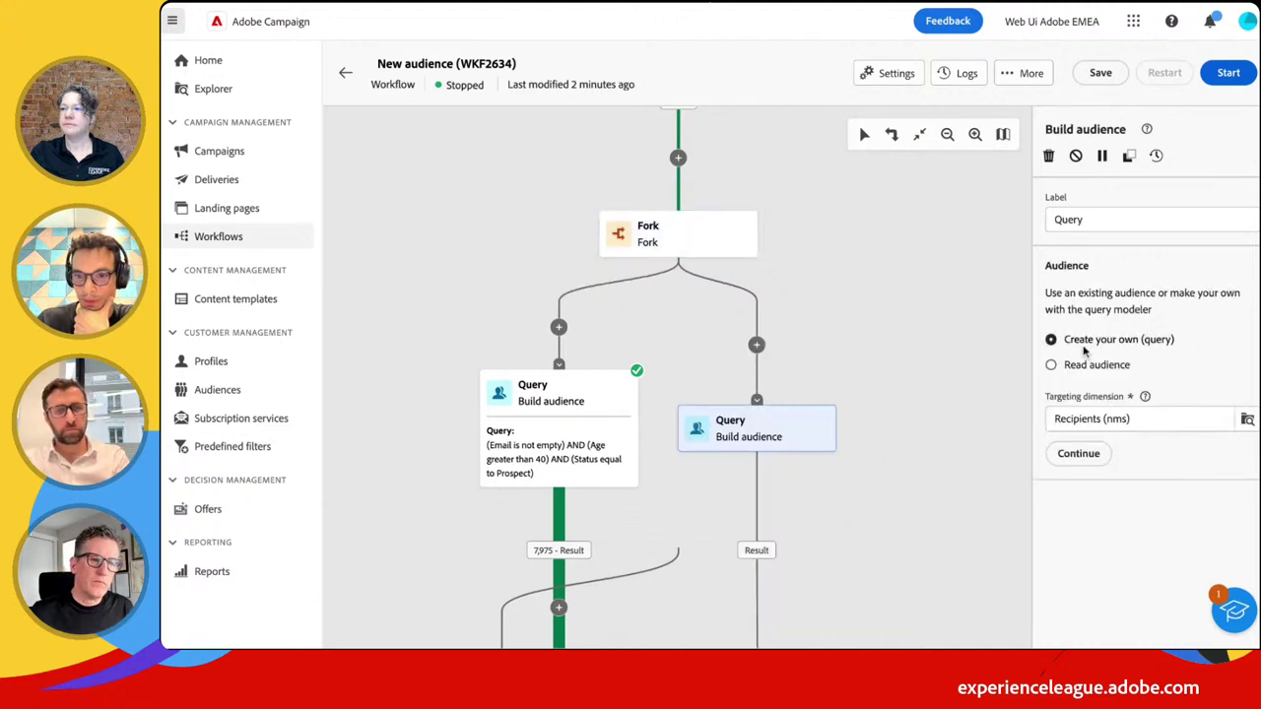
pyautogui.click(1052, 366)
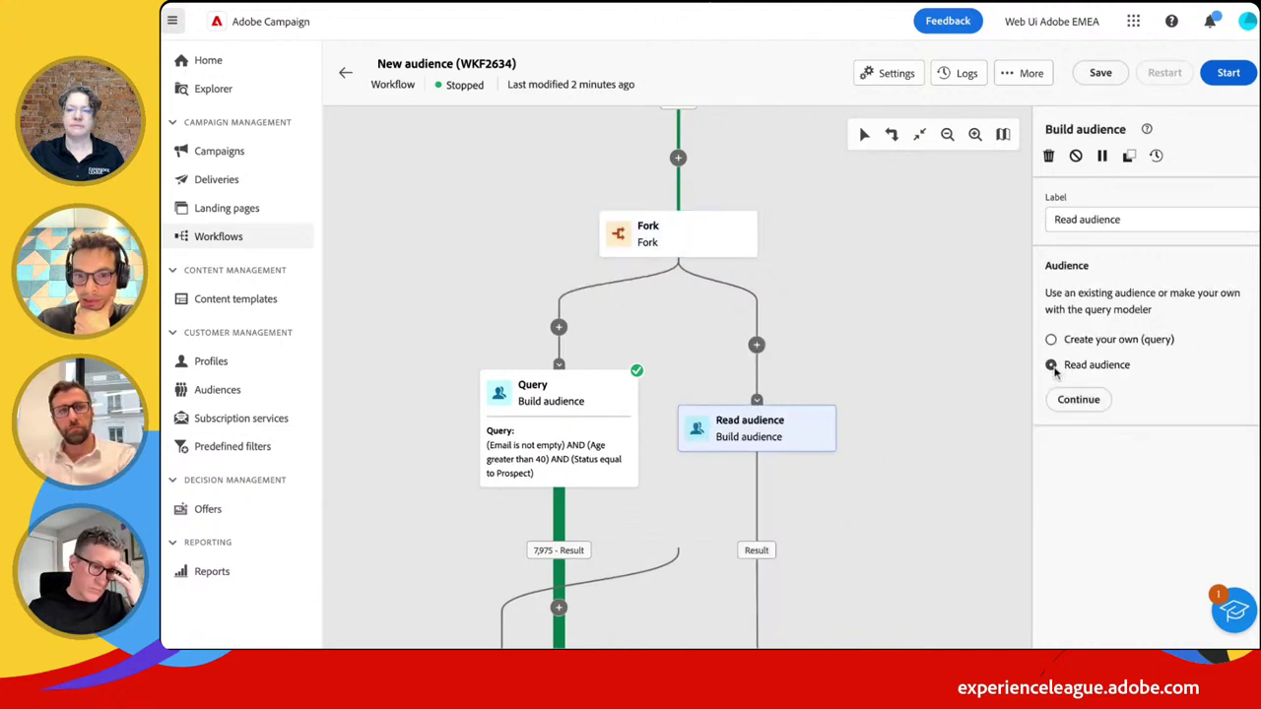
pyautogui.scroll(-5, 966, 444)
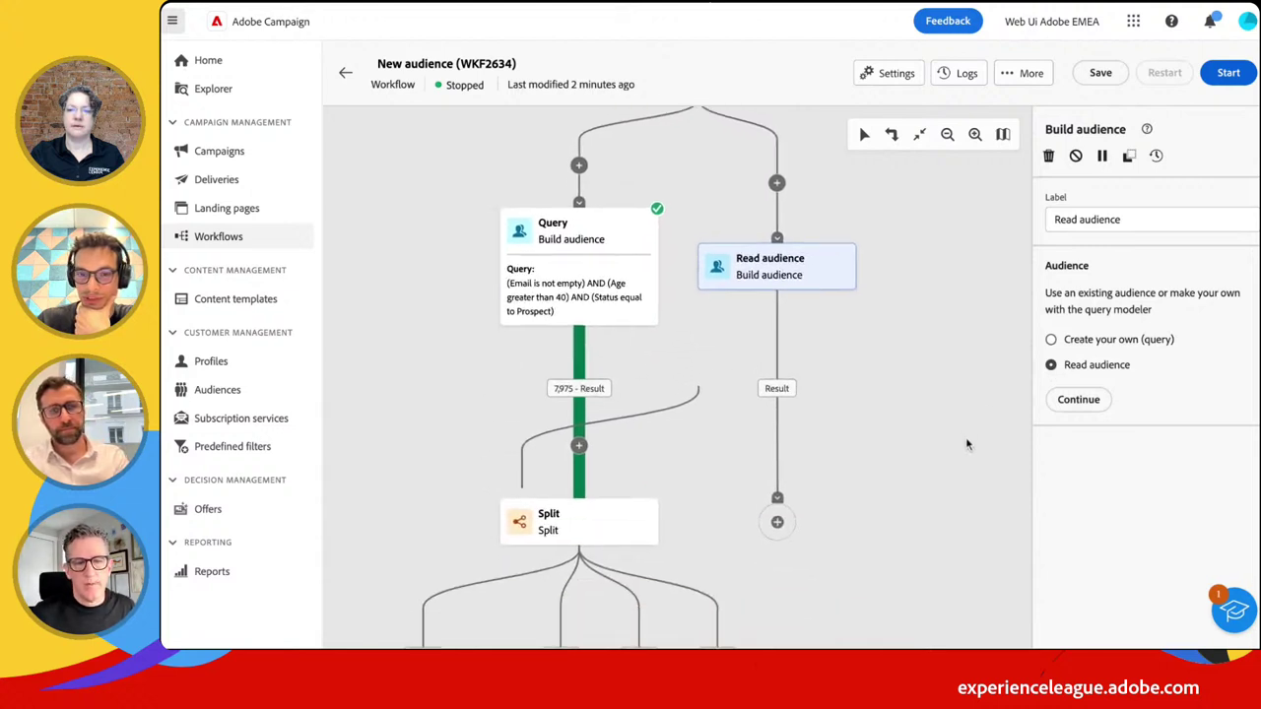
pyautogui.scroll(-2, 966, 444)
pyautogui.hscroll(-3, 966, 444)
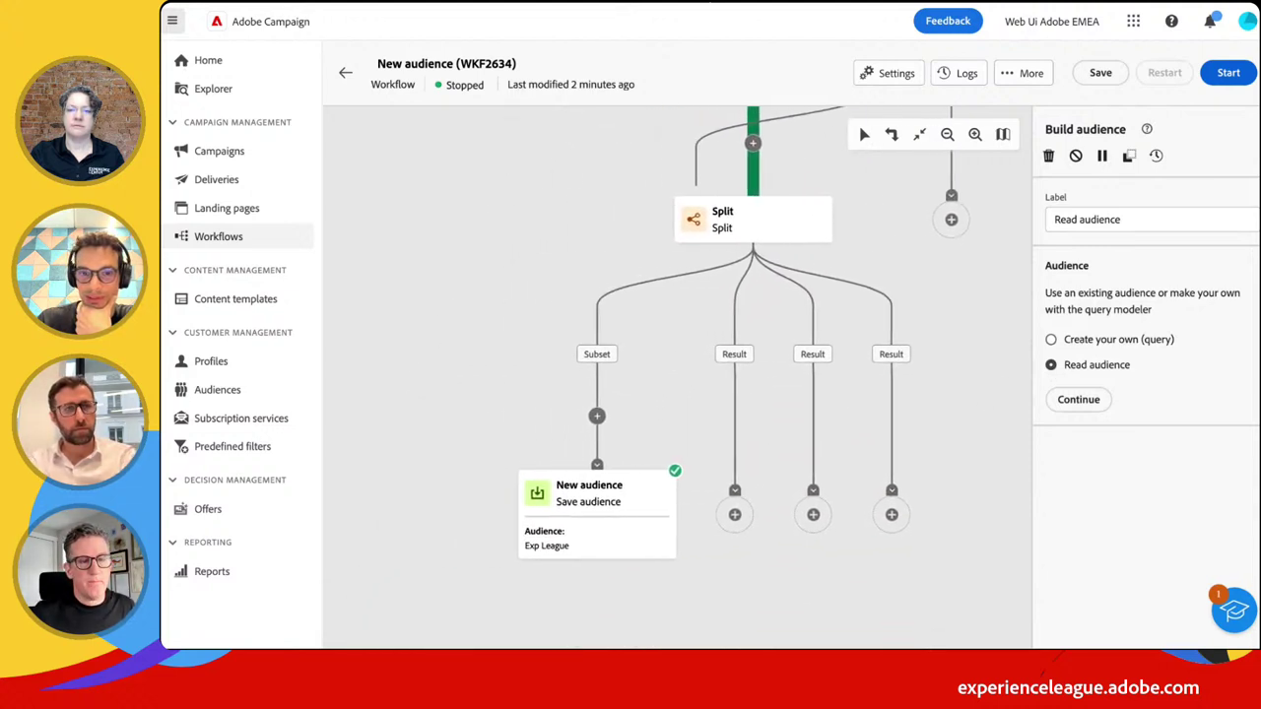
# Leave the audience workflow and return to the Audiences list
pyautogui.click(345, 75)
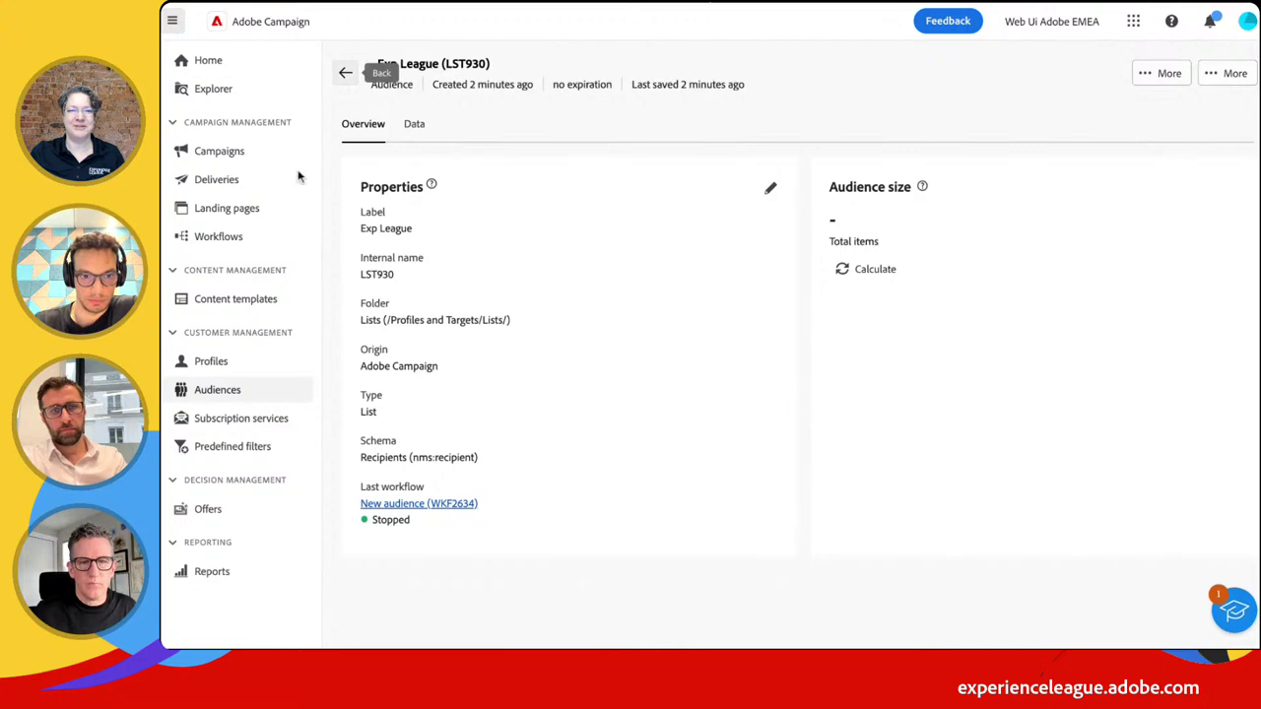
pyautogui.click(214, 402)
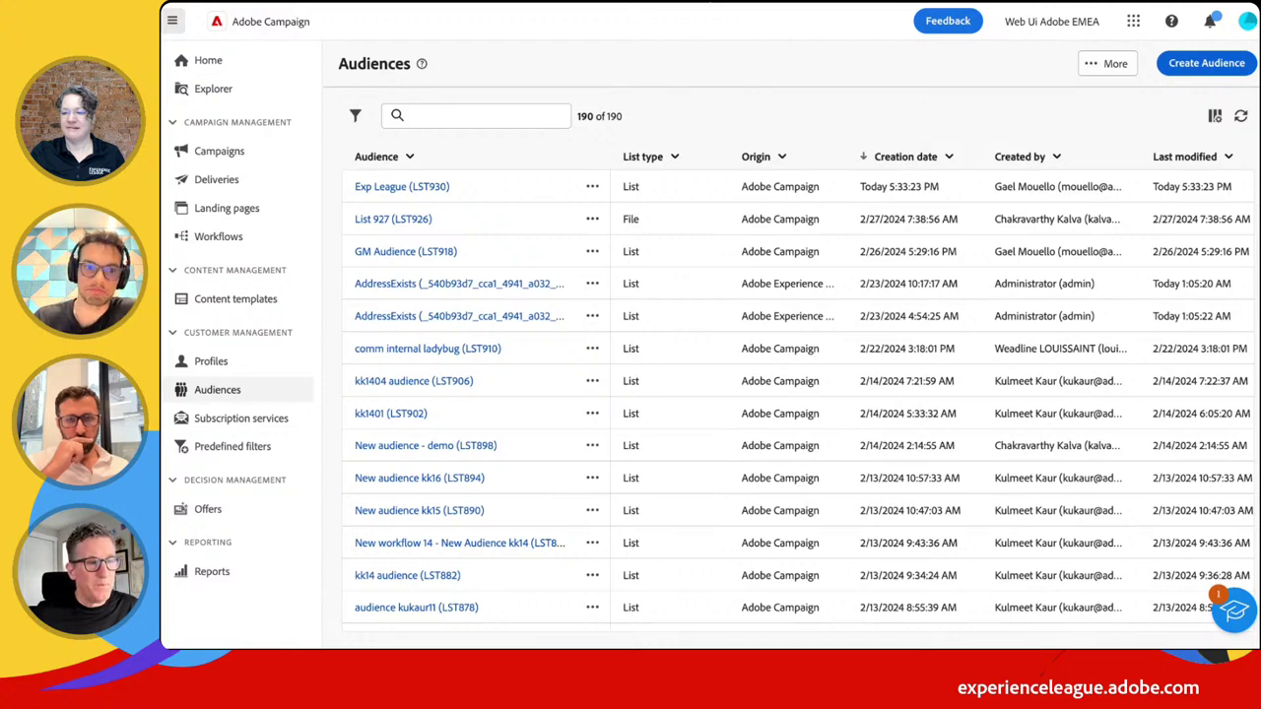
pyautogui.click(257, 242)
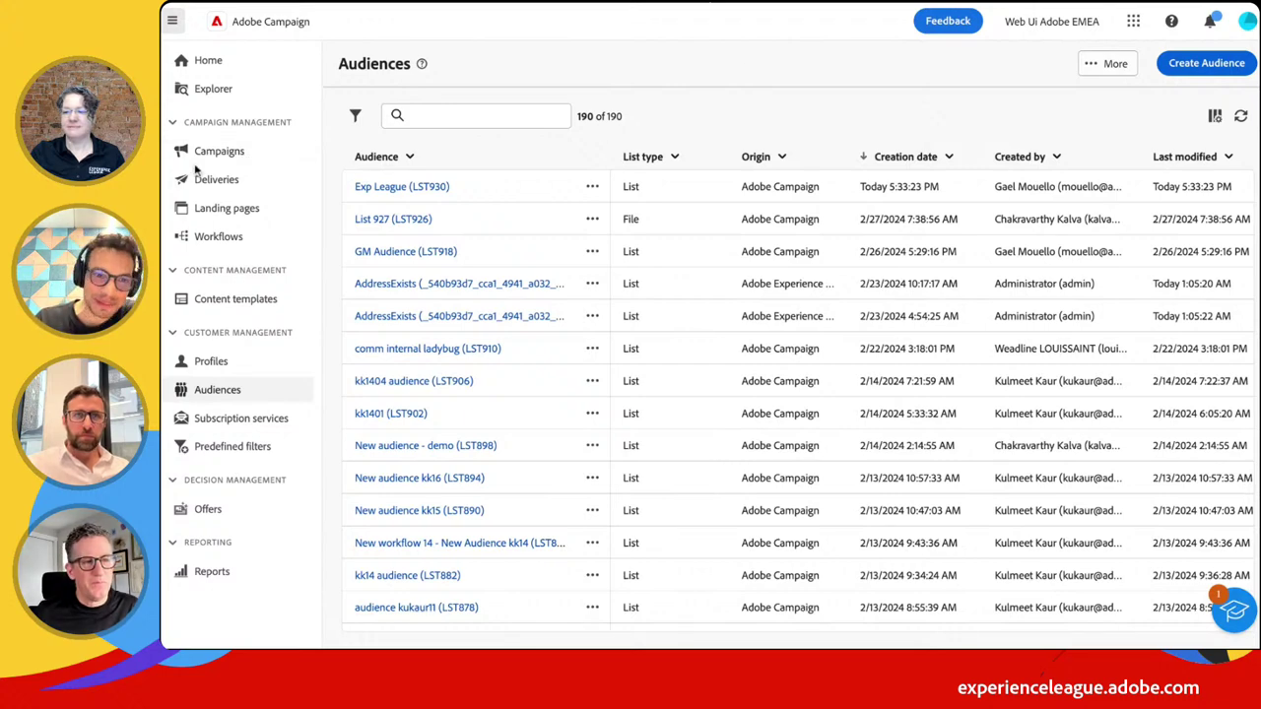
# Start a new campaign from the New campaign (opEmpty) template and label it "Exp League Campaign"
pyautogui.click(239, 155)
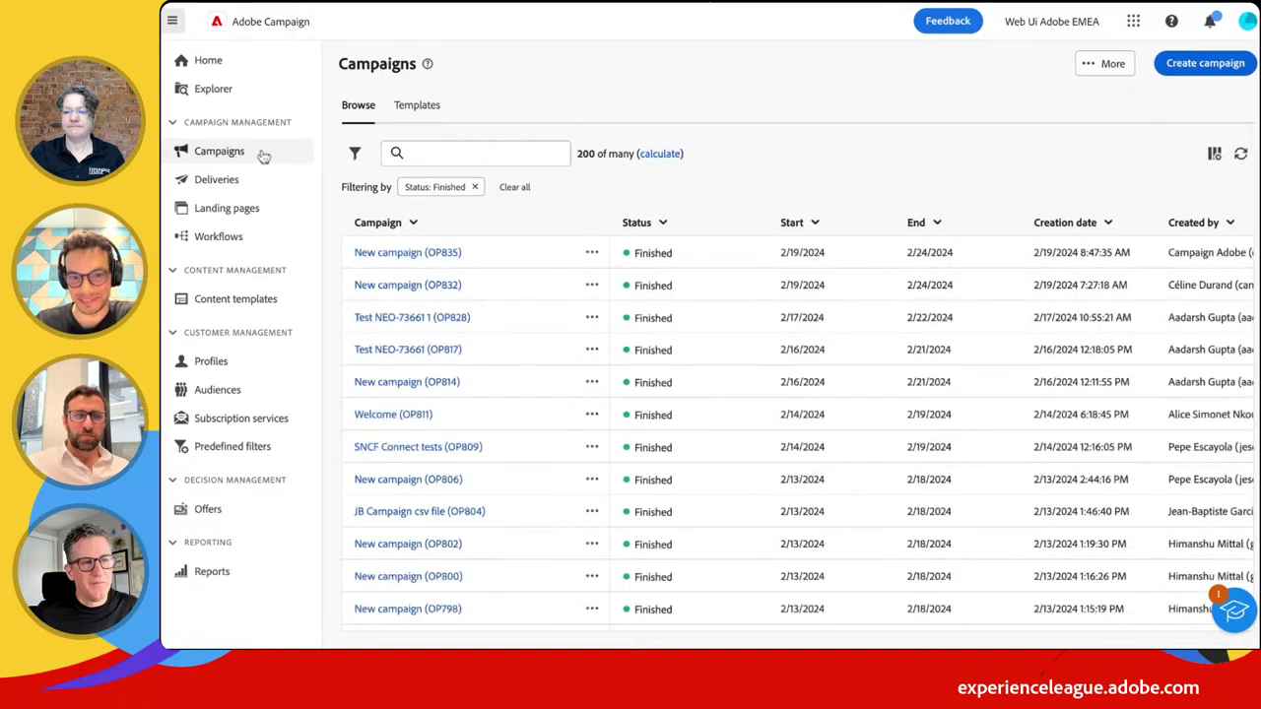
pyautogui.click(1220, 69)
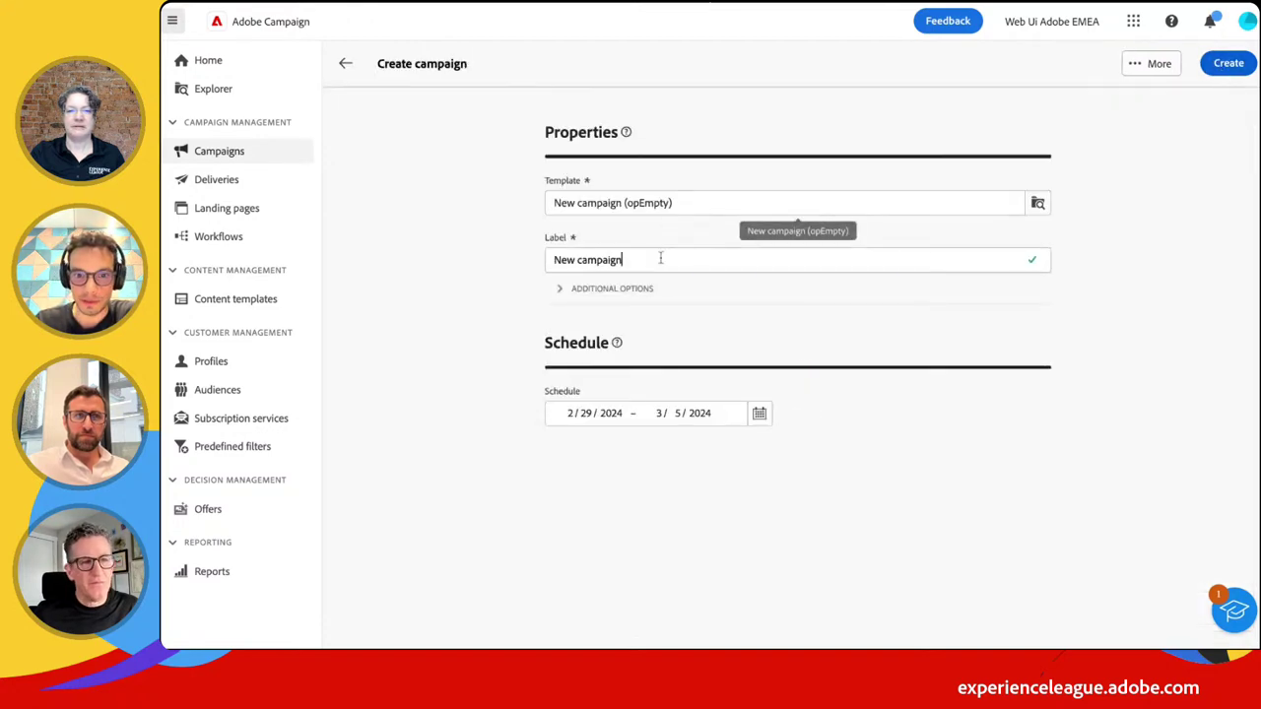
pyautogui.tripleClick(660, 258)
pyautogui.write('Exp')
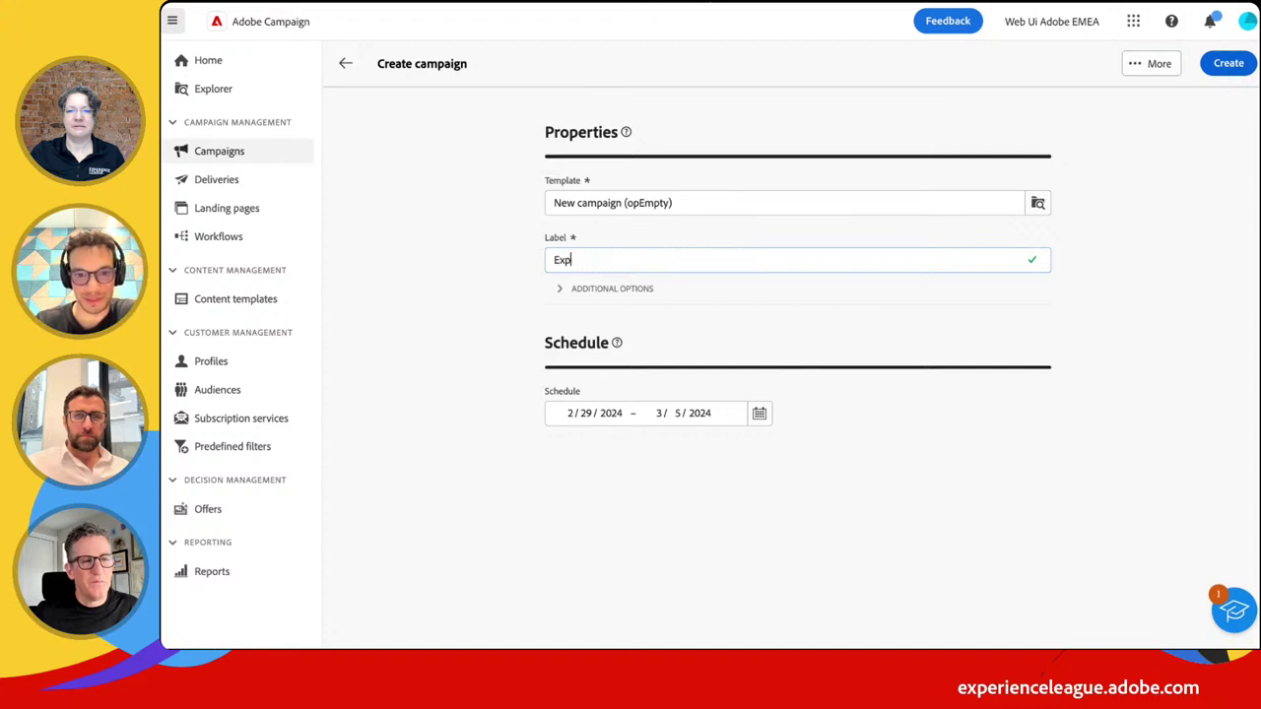
pyautogui.write(' League')
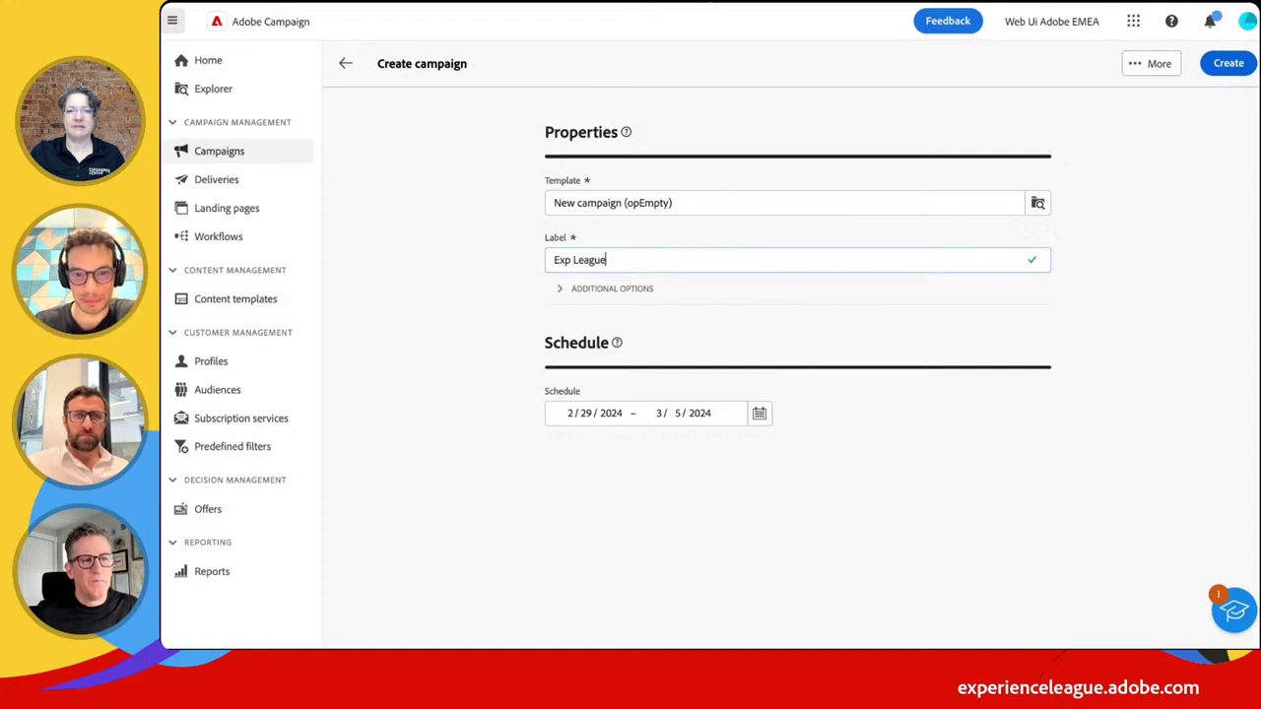
pyautogui.write(' Campa')
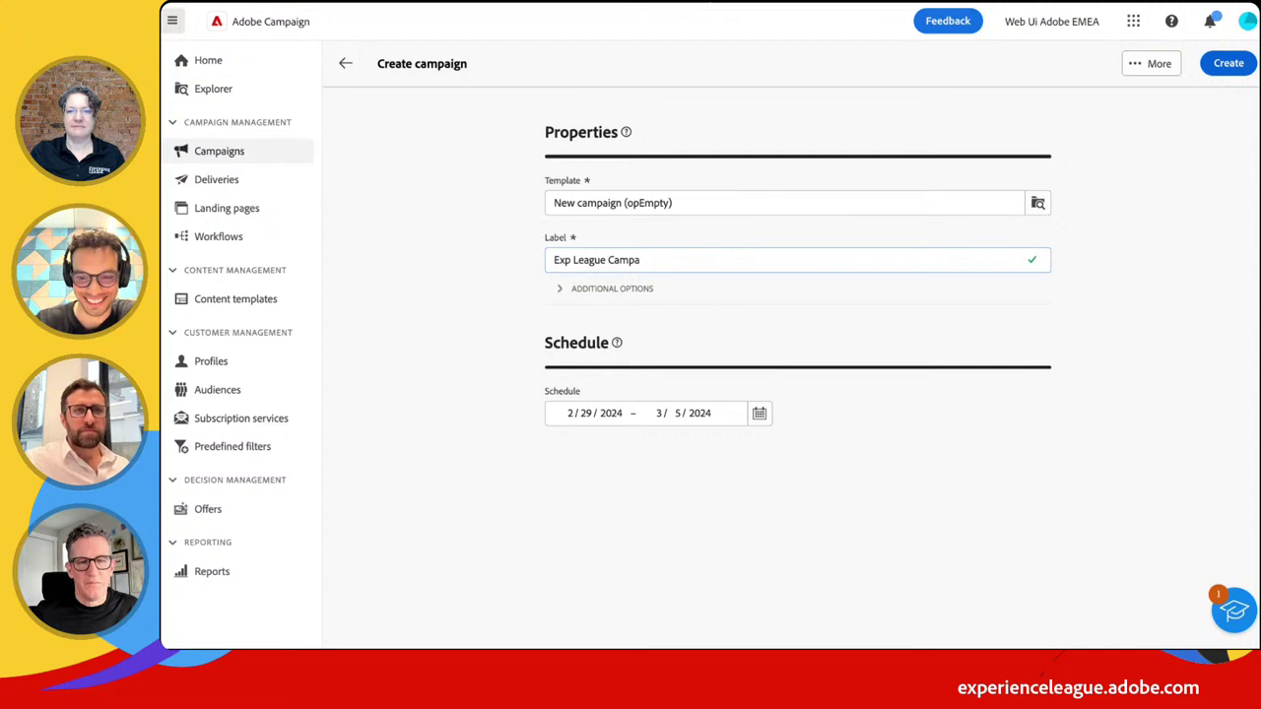
pyautogui.write('ign')
# Review the campaign's additional options and schedule section, keeping the defaults, and create the campaign
pyautogui.click(574, 295)
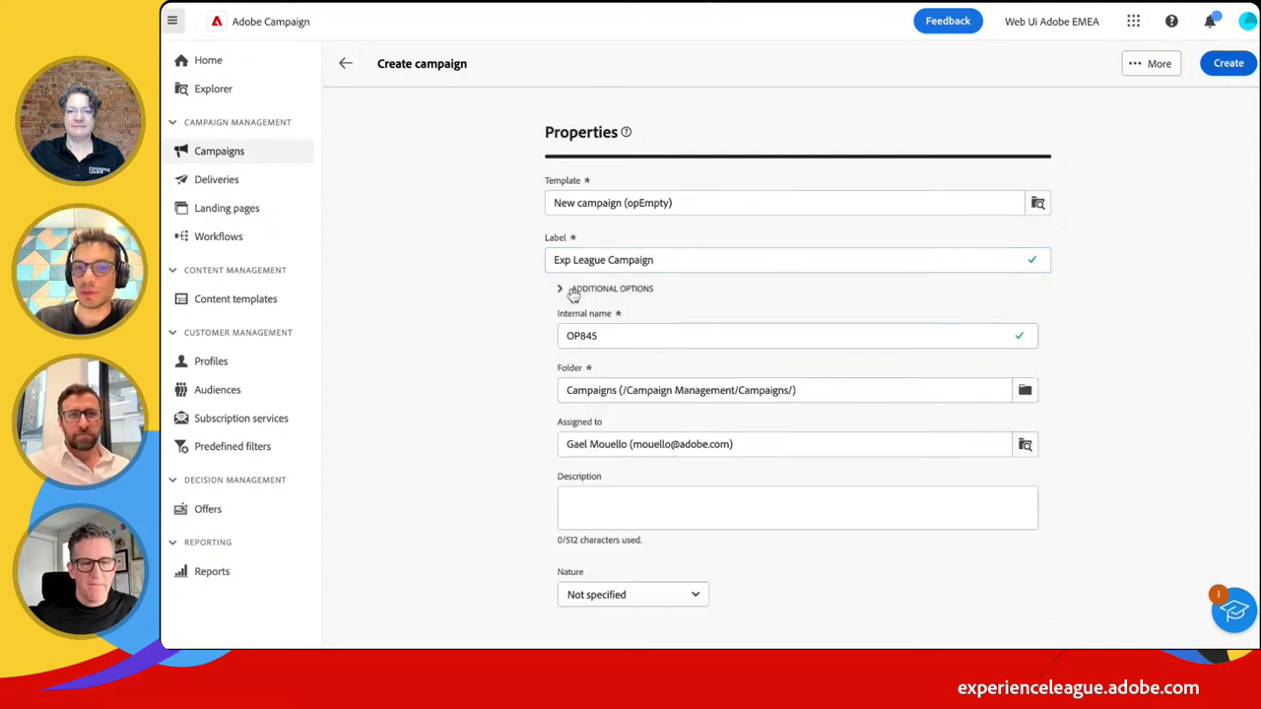
pyautogui.click(631, 331)
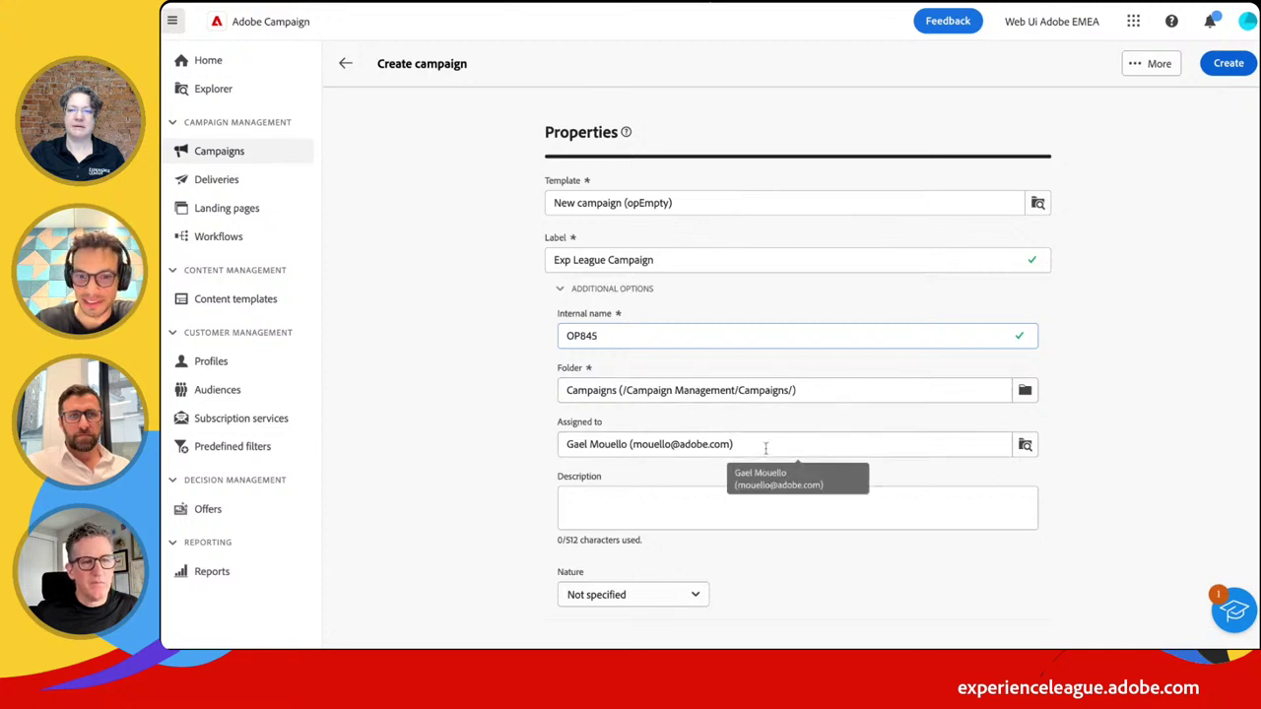
pyautogui.click(635, 514)
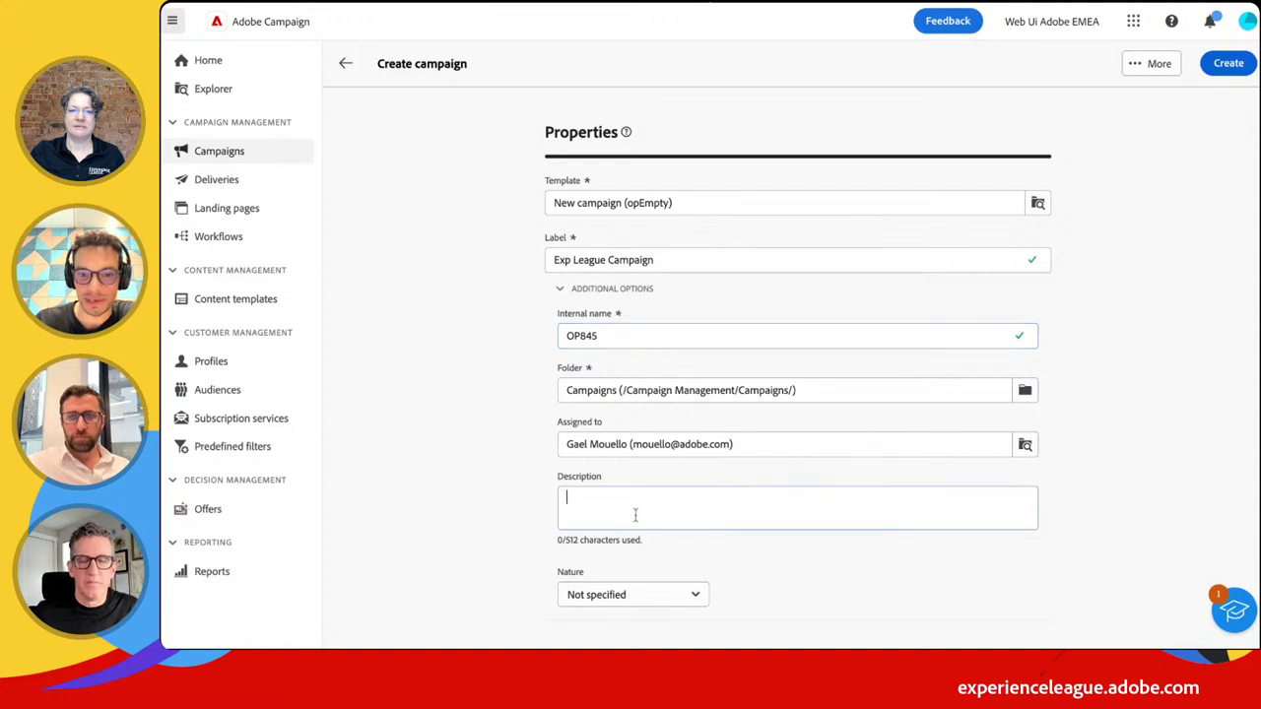
pyautogui.scroll(-1, 636, 514)
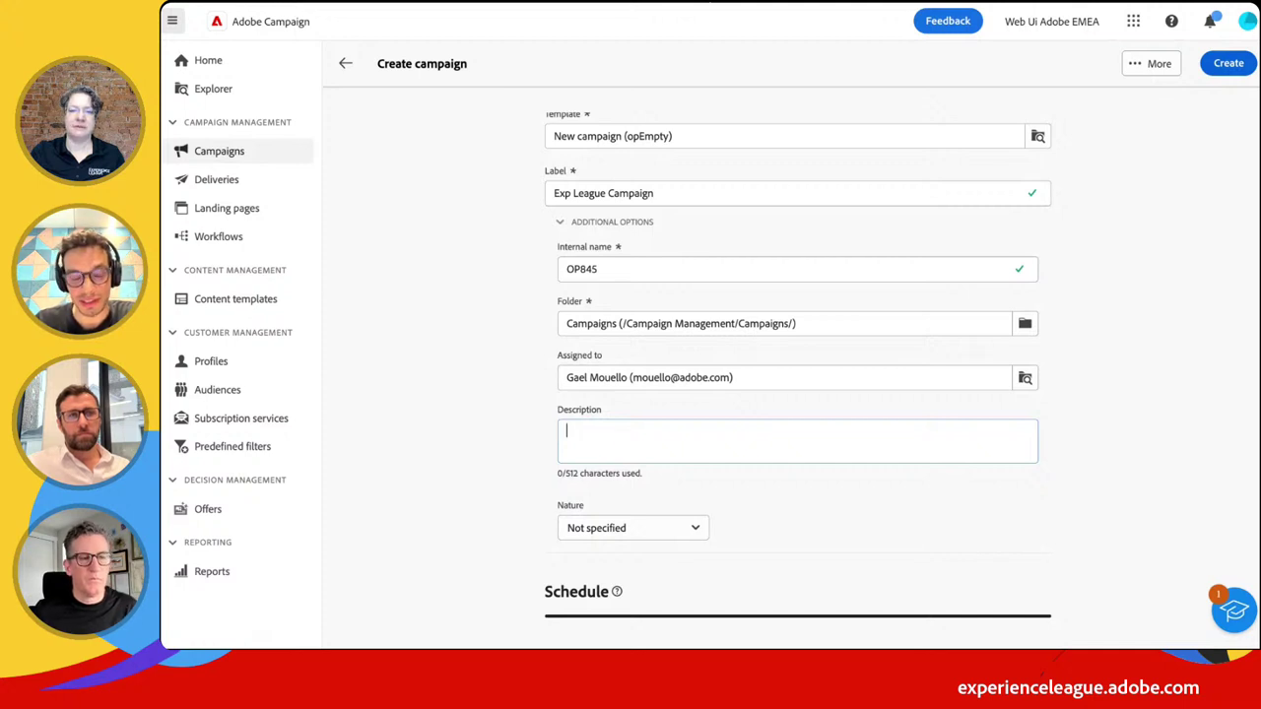
pyautogui.scroll(1, 737, 261)
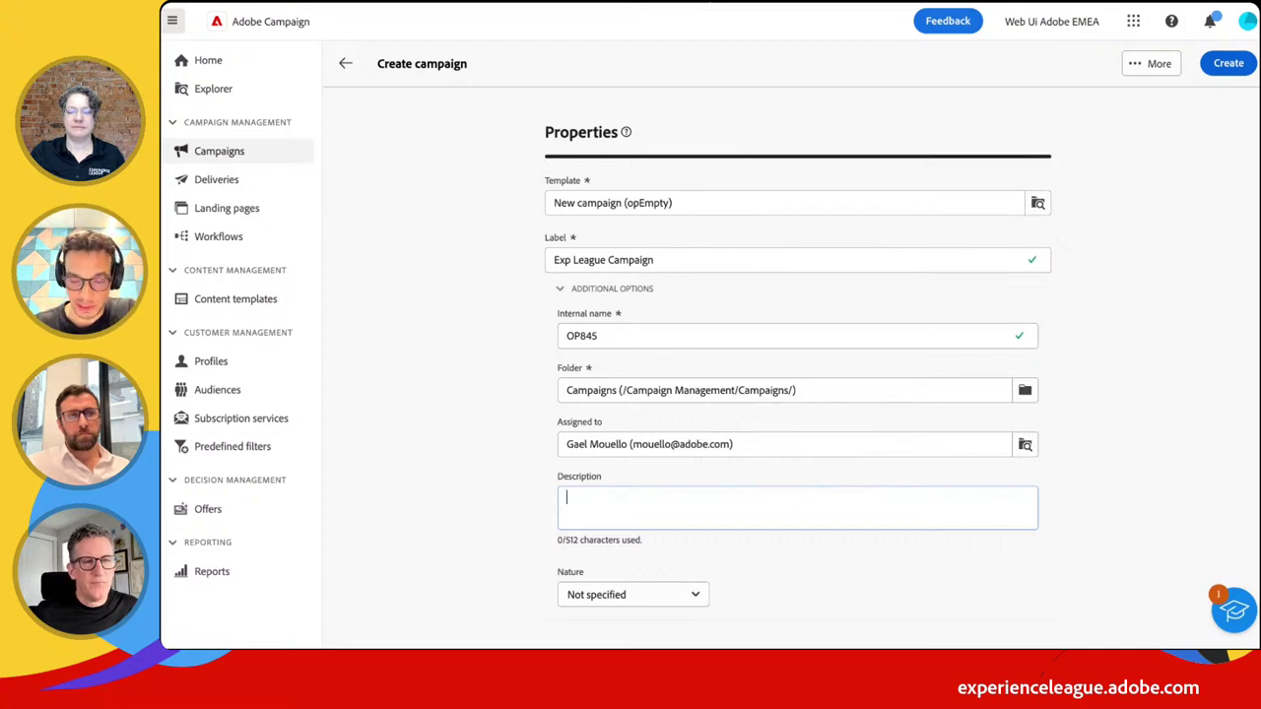
pyautogui.scroll(-2, 799, 345)
pyautogui.scroll(2, 798, 345)
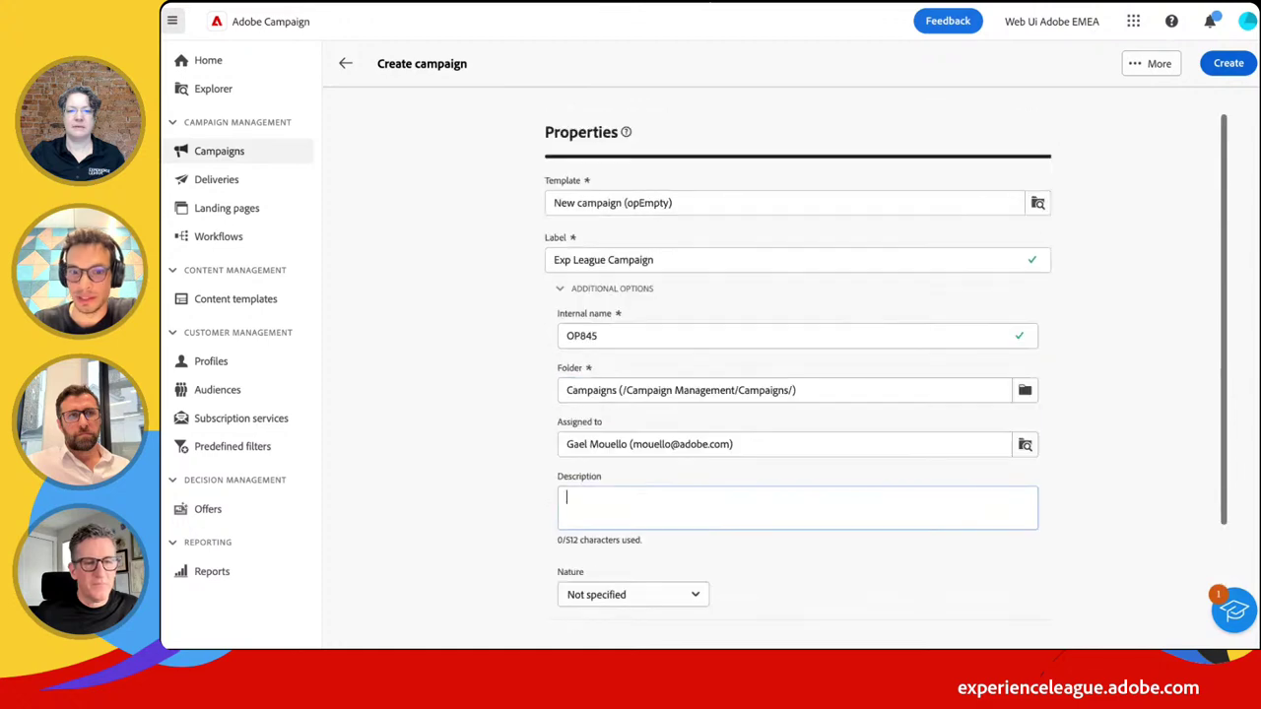
pyautogui.click(1243, 64)
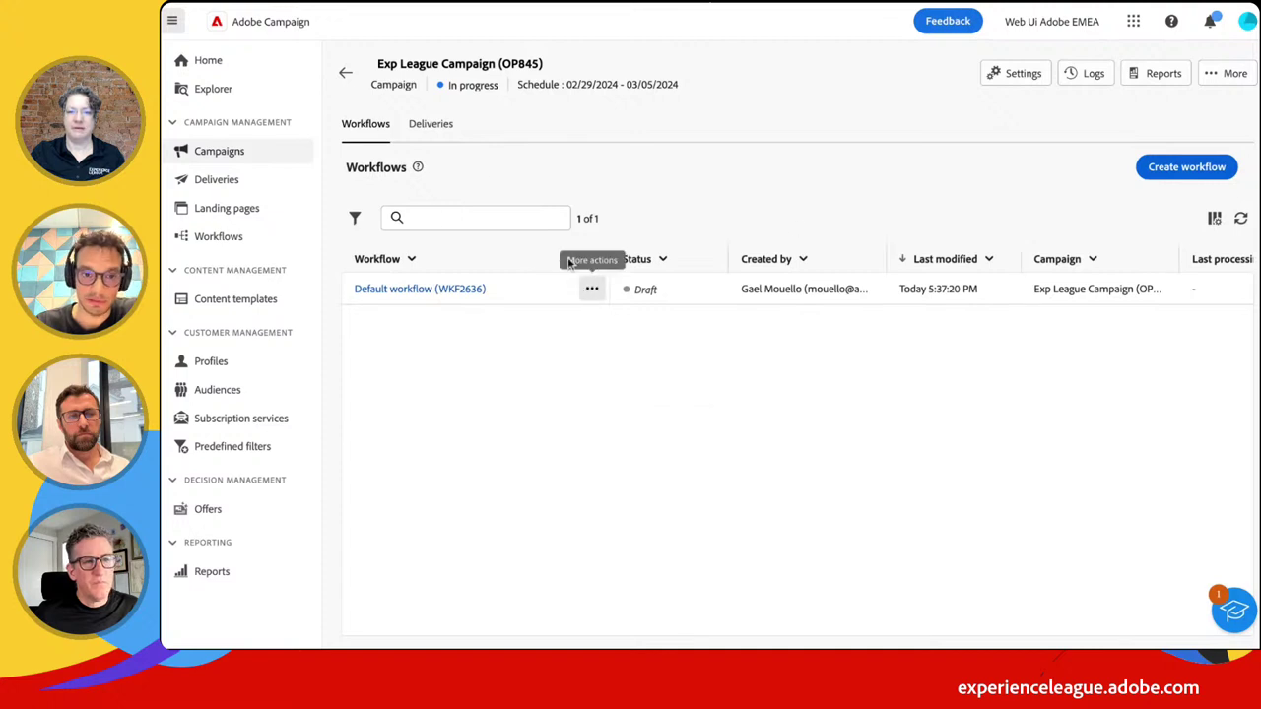
# Compare the Exp League Campaign's list of deliveries with its list of workflows
pyautogui.click(446, 134)
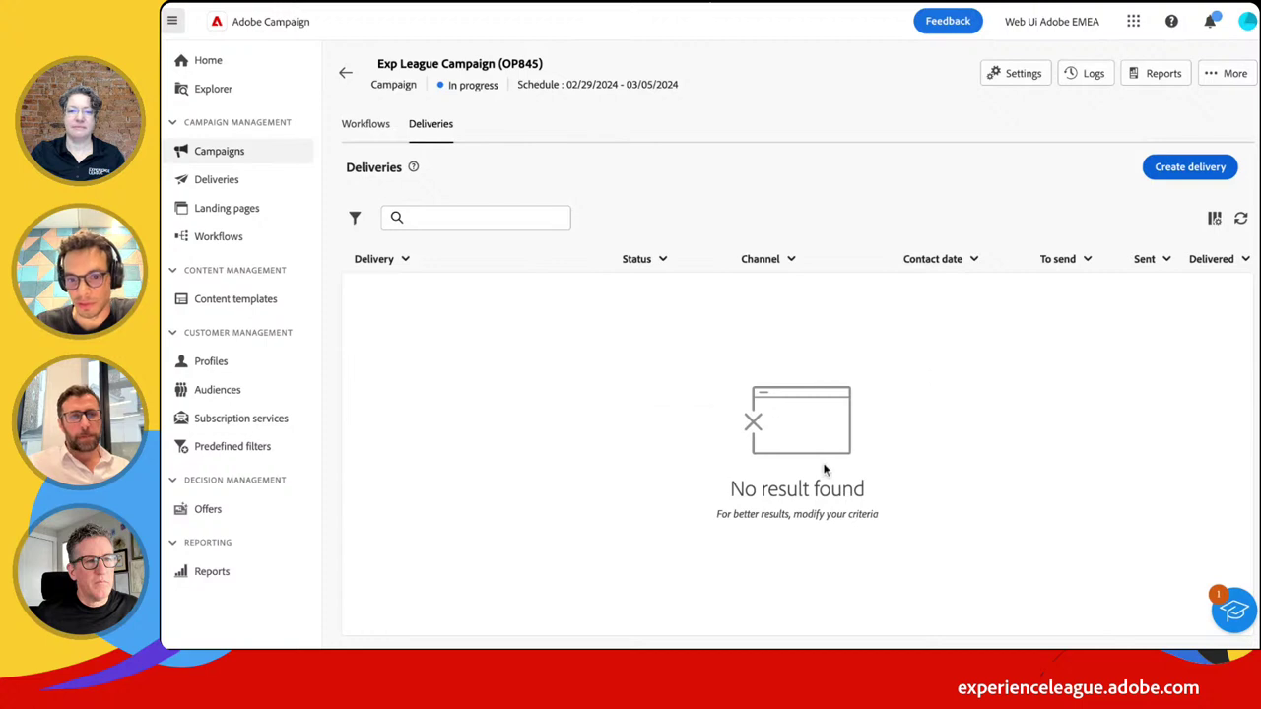
pyautogui.click(366, 130)
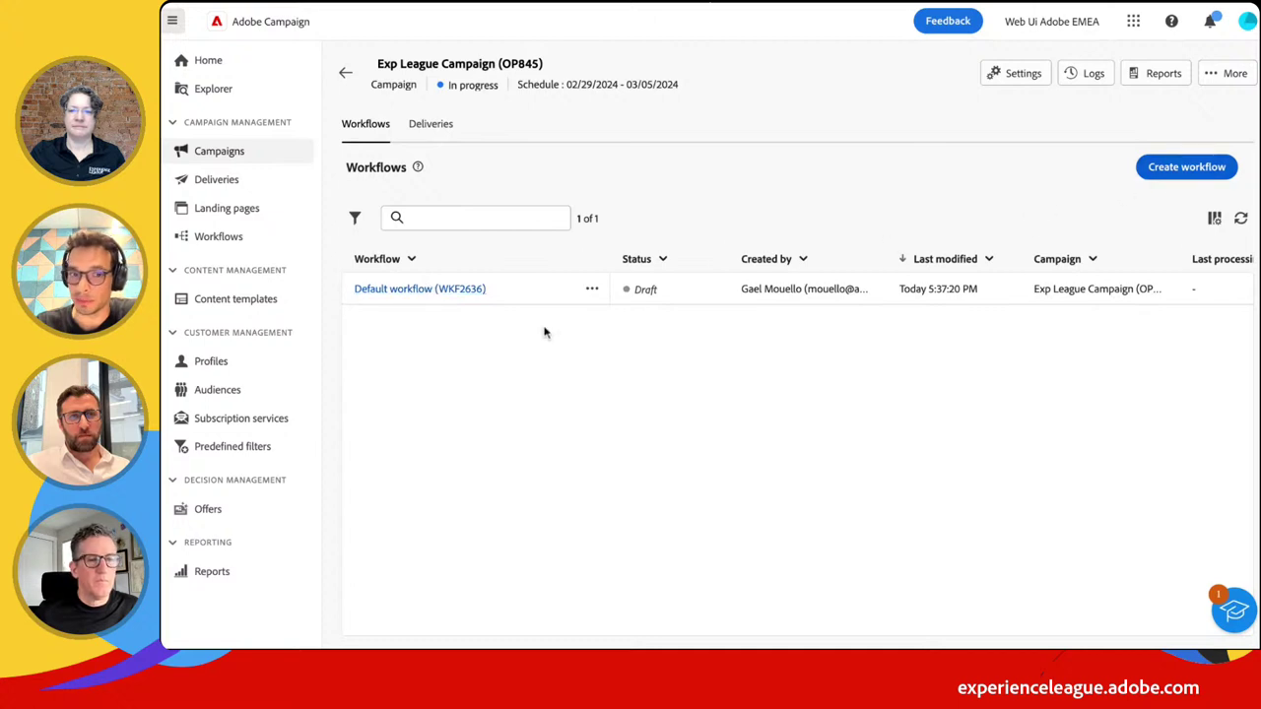
pyautogui.click(432, 123)
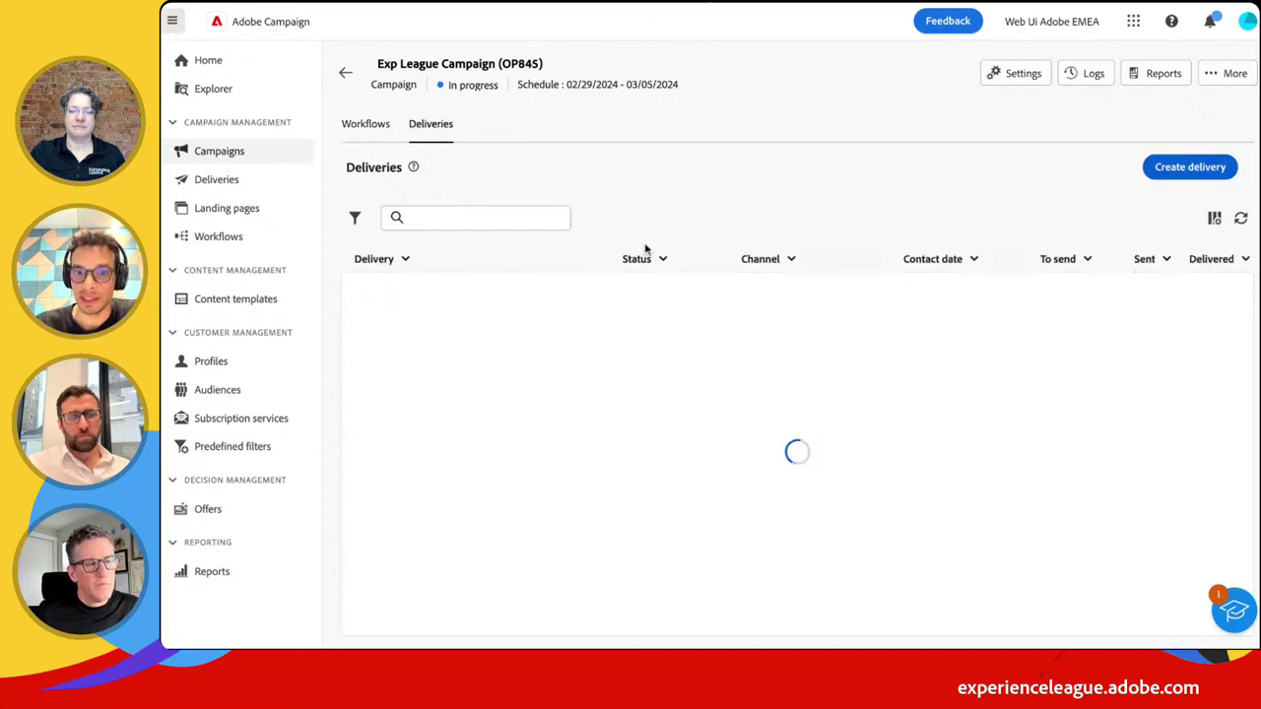
pyautogui.click(363, 122)
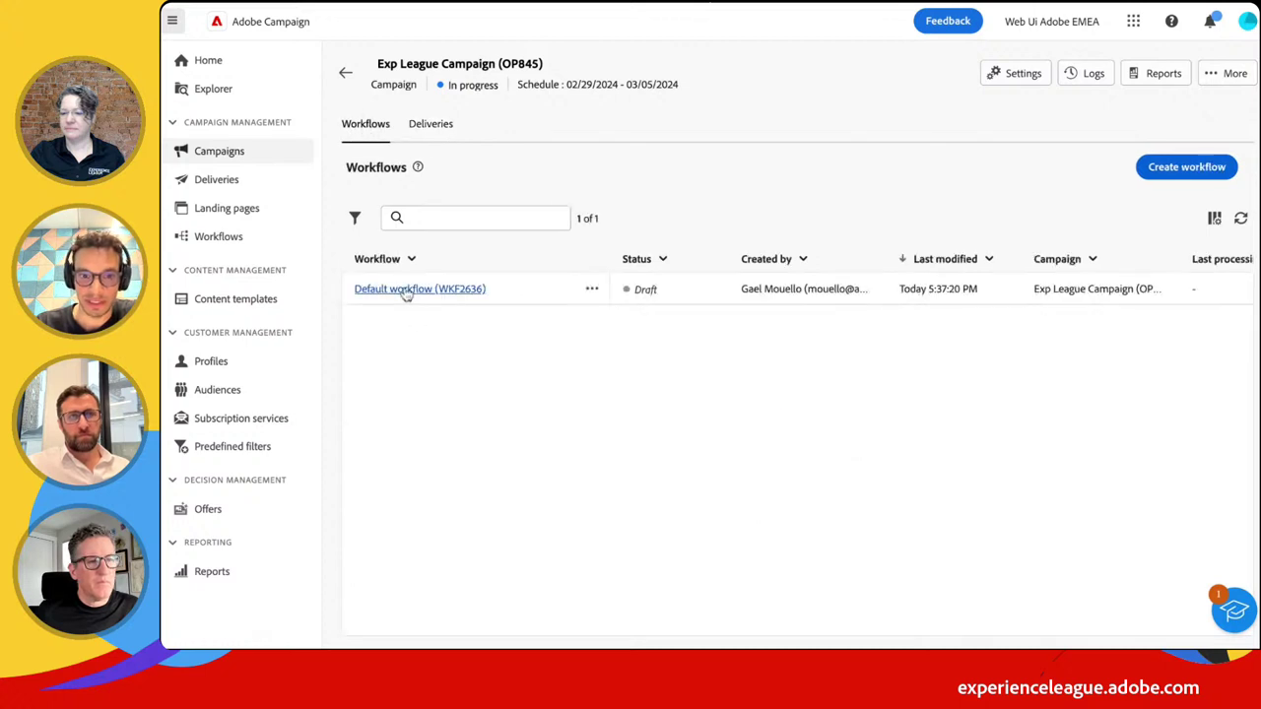
# Open the campaign's default workflow and add a Build audience activity as its first activity
pyautogui.click(406, 292)
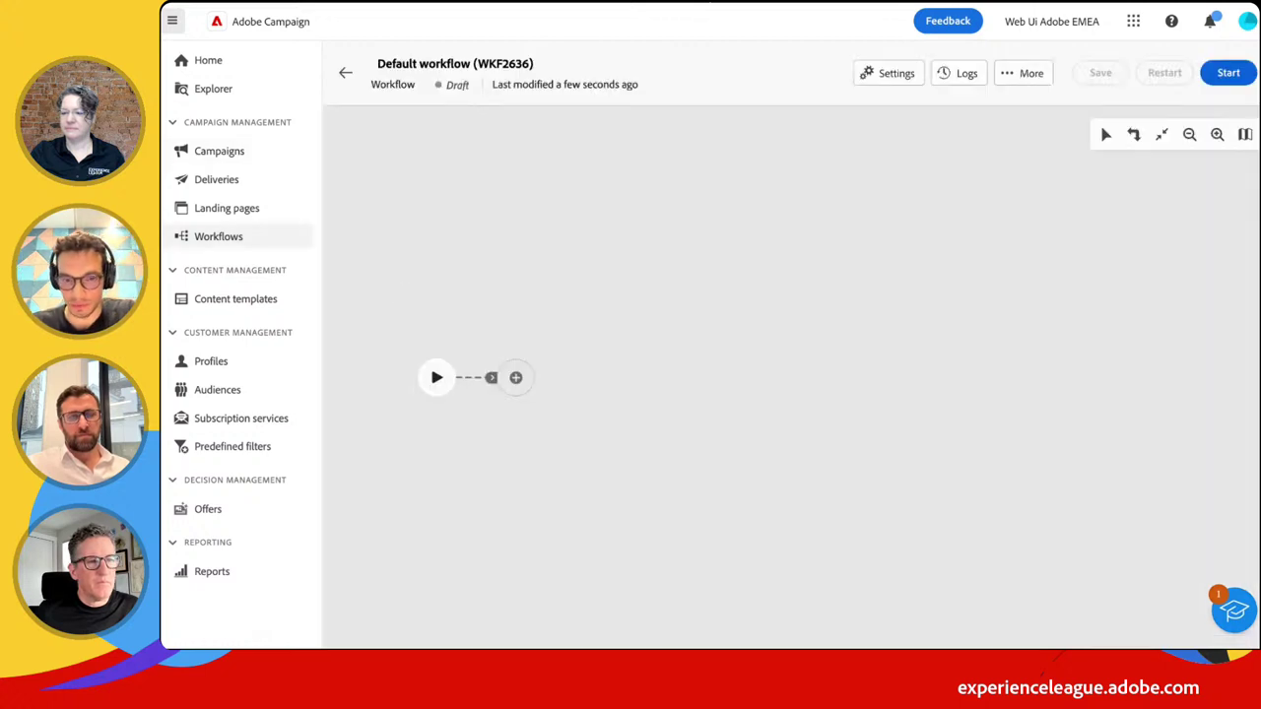
pyautogui.click(516, 379)
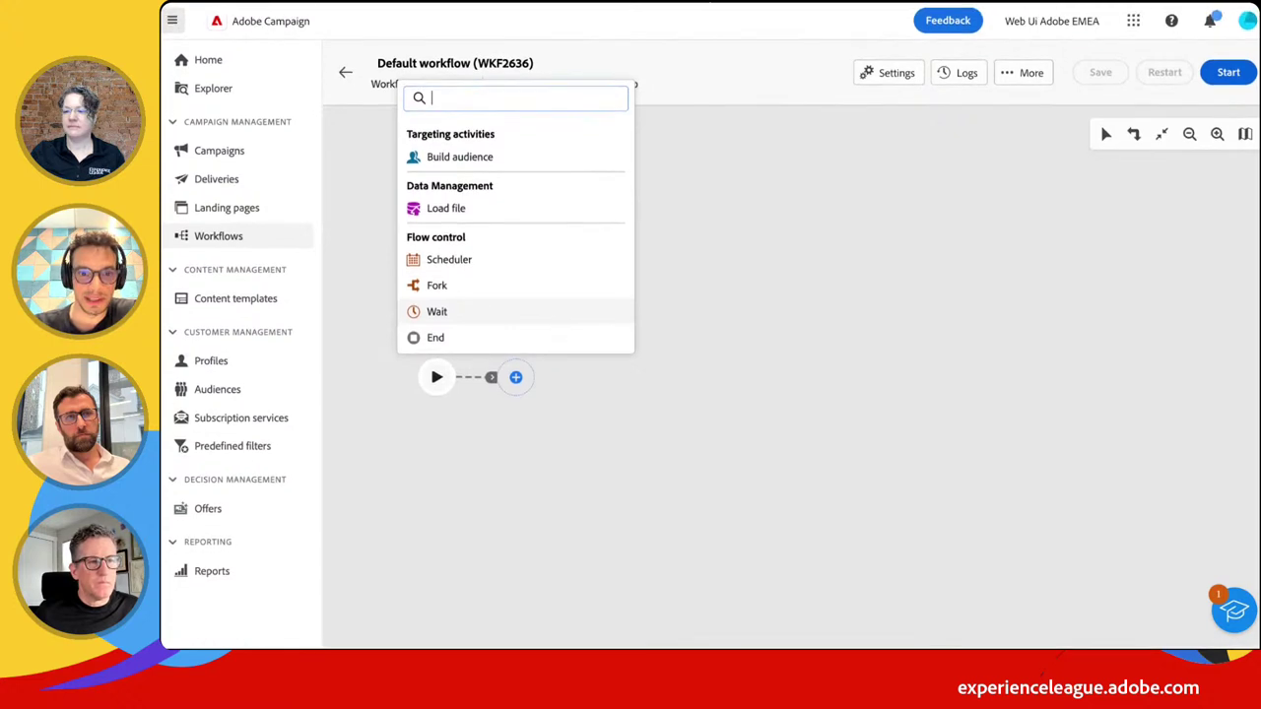
pyautogui.click(489, 164)
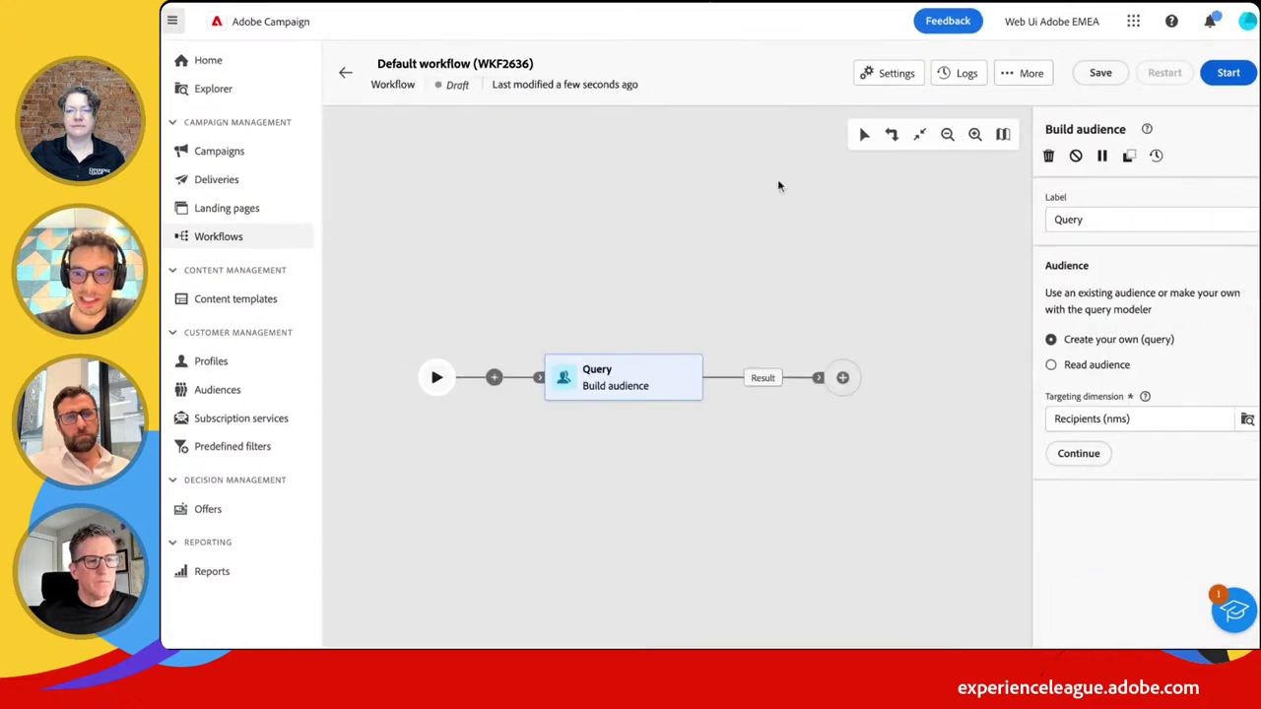
# Review the channel and flow control activities available after the Query activity
pyautogui.click(843, 378)
pyautogui.scroll(-3, 779, 261)
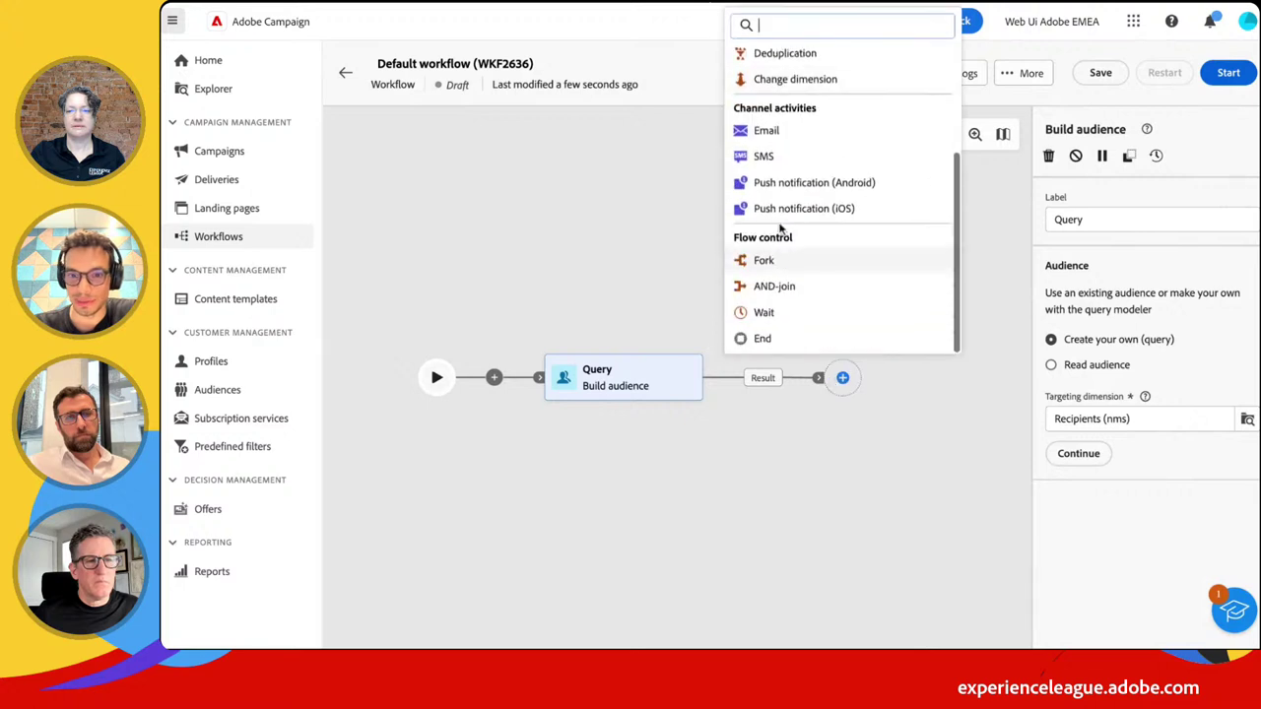
pyautogui.click(800, 490)
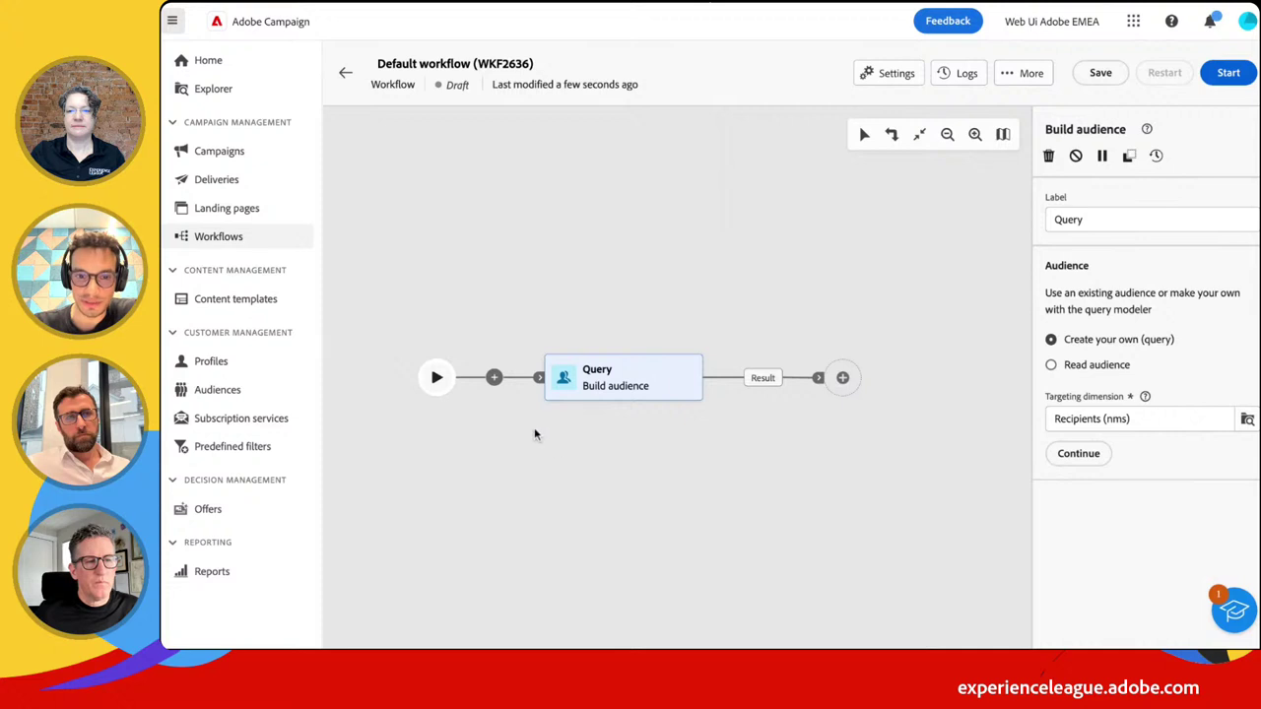
# Insert a Fork activity before the Query activity and add a third transition to it
pyautogui.click(494, 378)
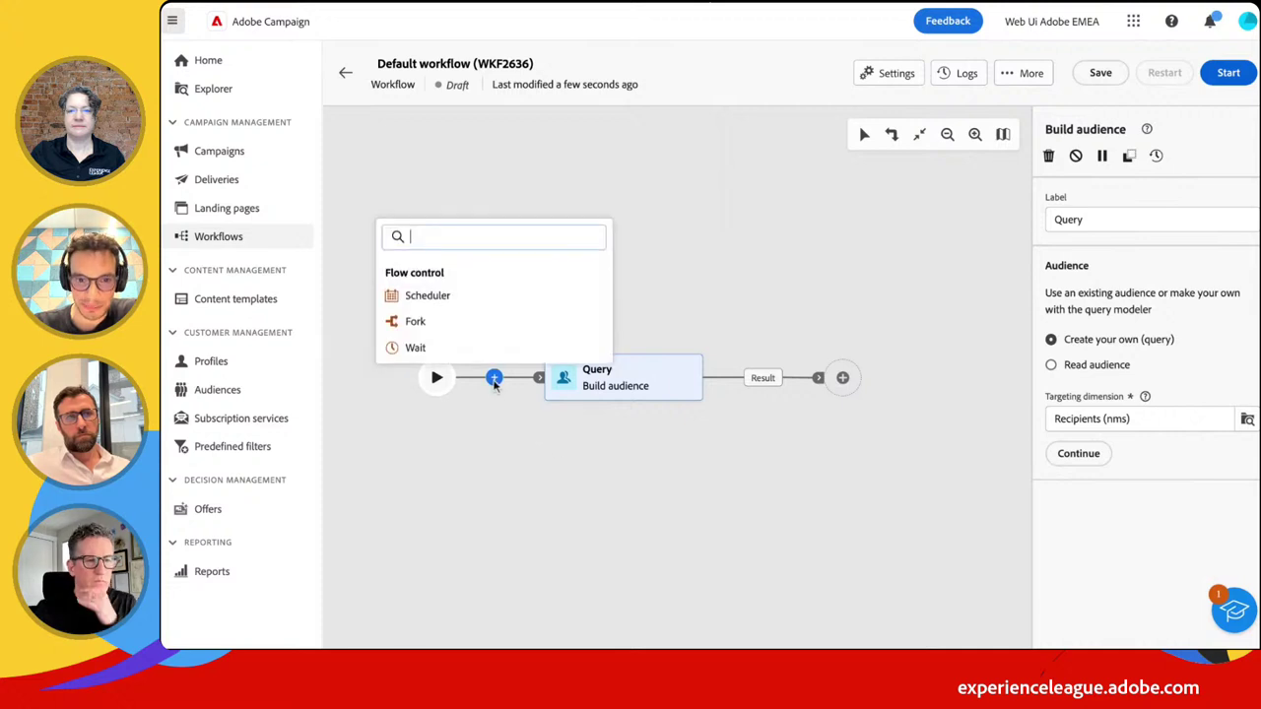
pyautogui.click(484, 327)
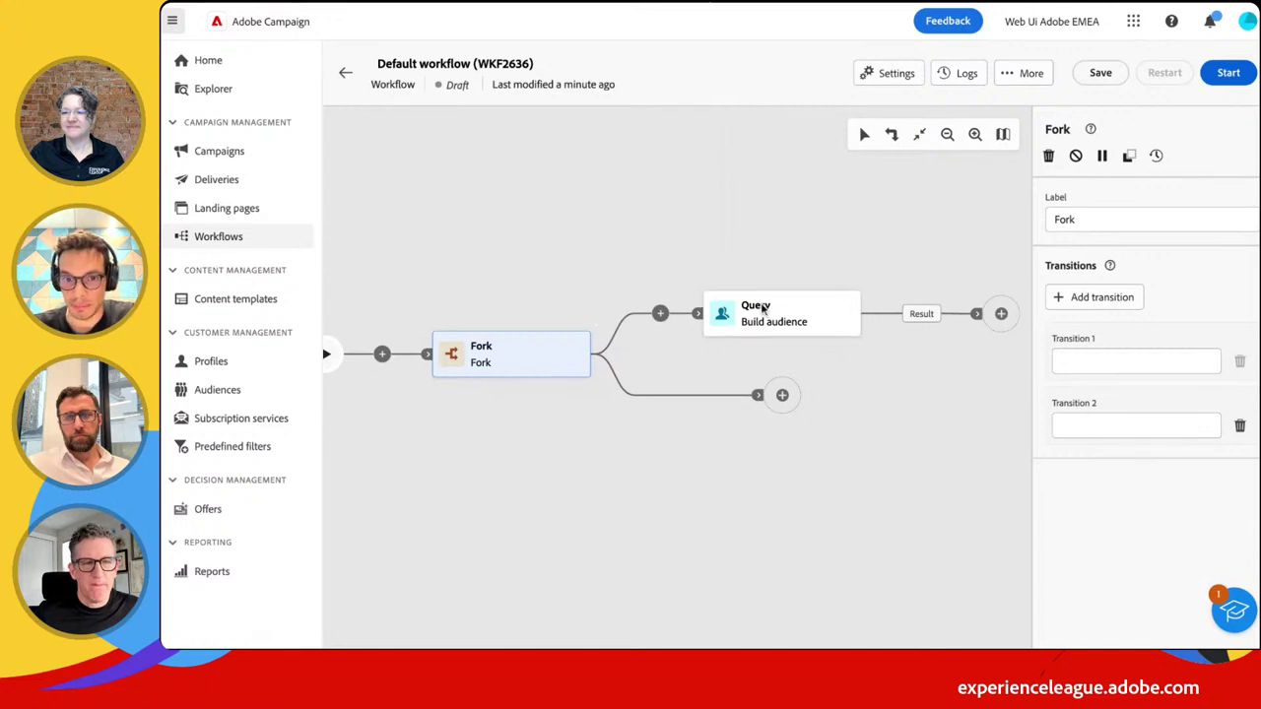
pyautogui.click(1102, 299)
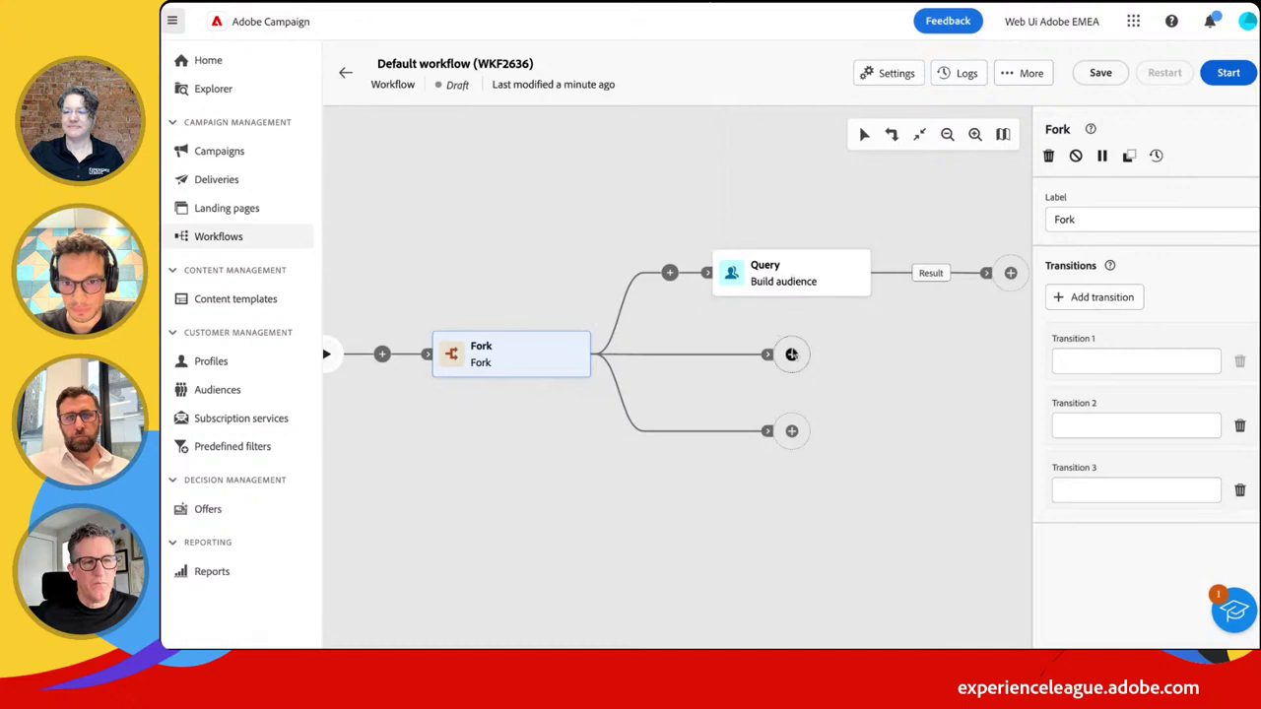
# Add a Build audience activity to each of the Fork's two empty transitions
pyautogui.click(804, 279)
pyautogui.click(792, 354)
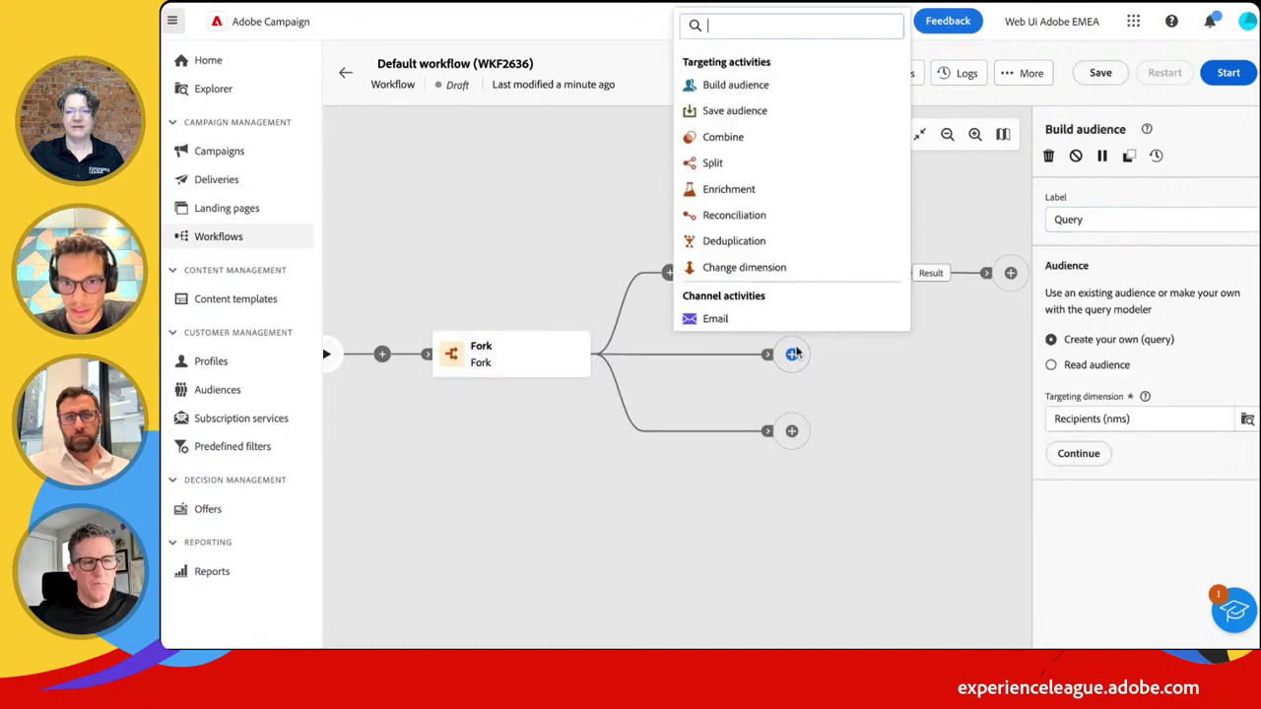
pyautogui.click(753, 91)
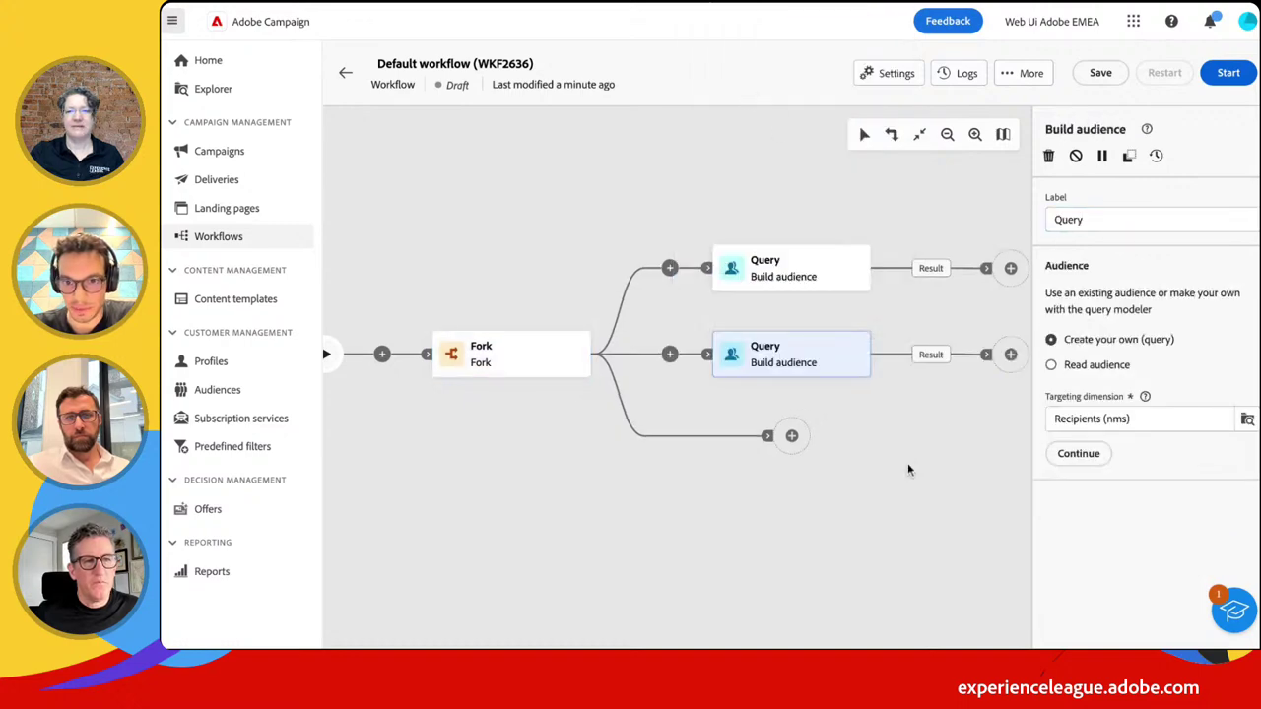
pyautogui.click(793, 435)
pyautogui.click(775, 90)
pyautogui.hscroll(5, 853, 409)
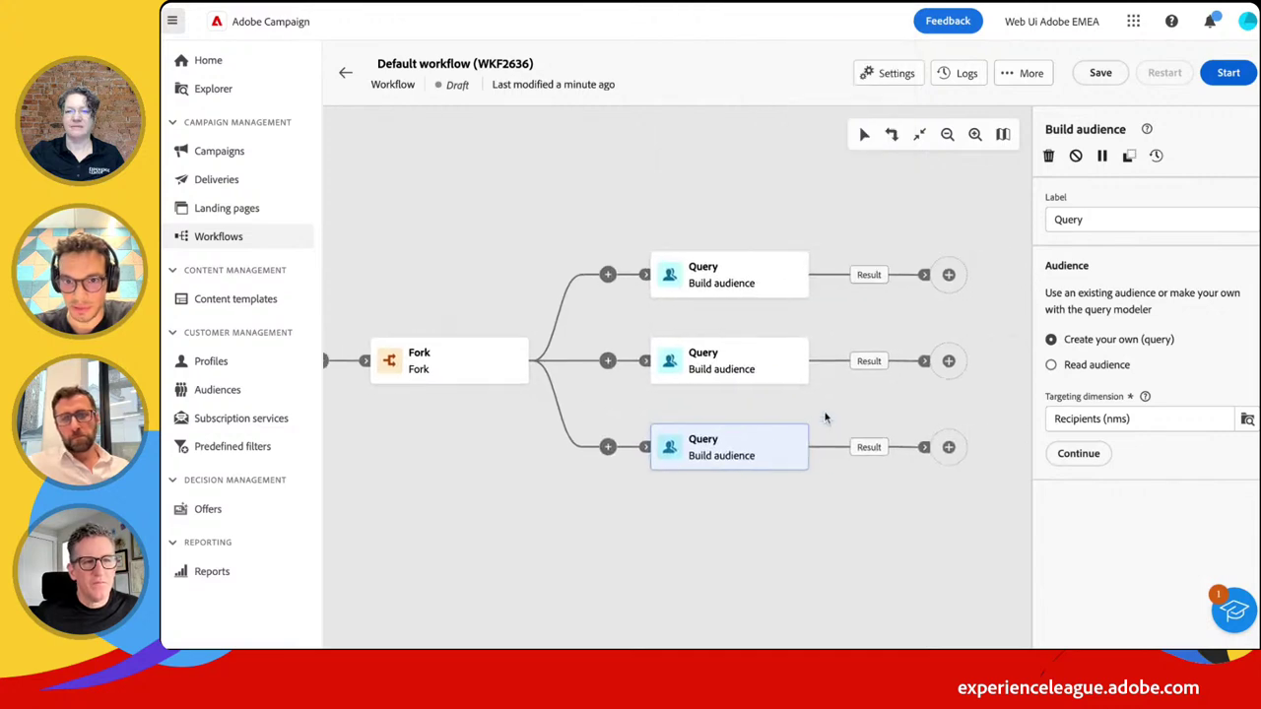
# Set the Fork's first Build audience activity to read an existing audience and select the Exp League list
pyautogui.click(635, 250)
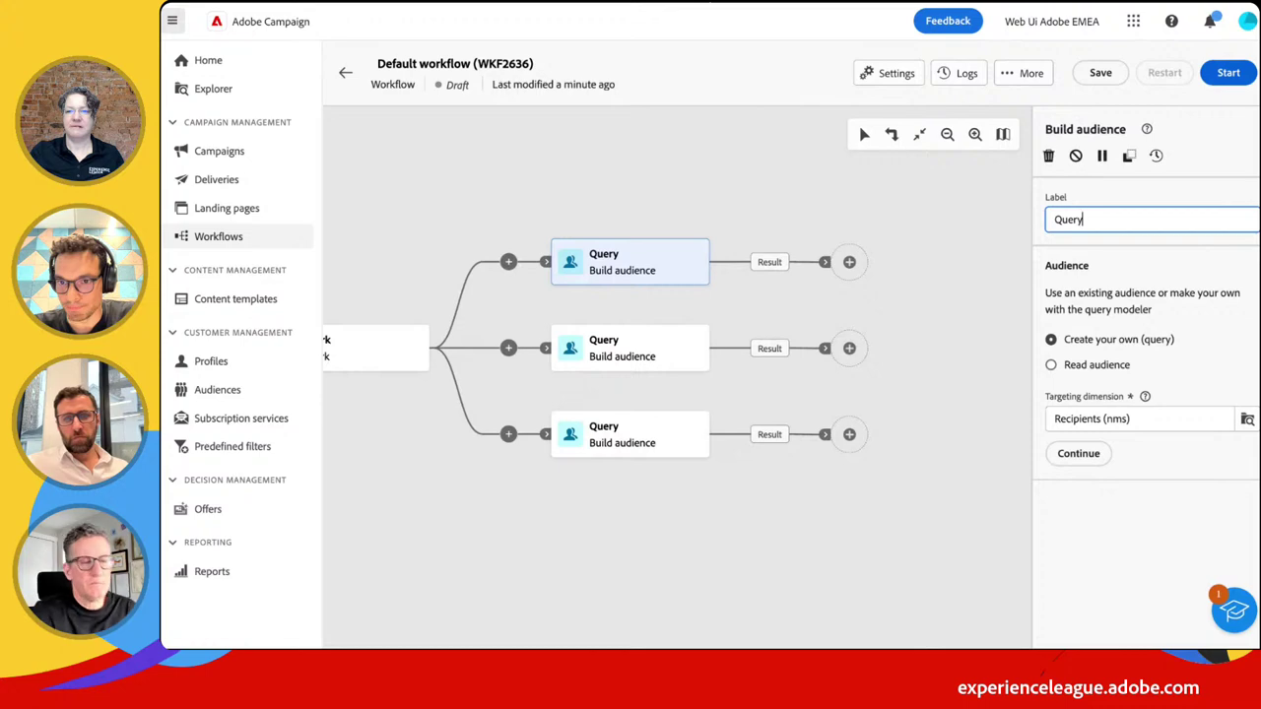
pyautogui.click(1051, 366)
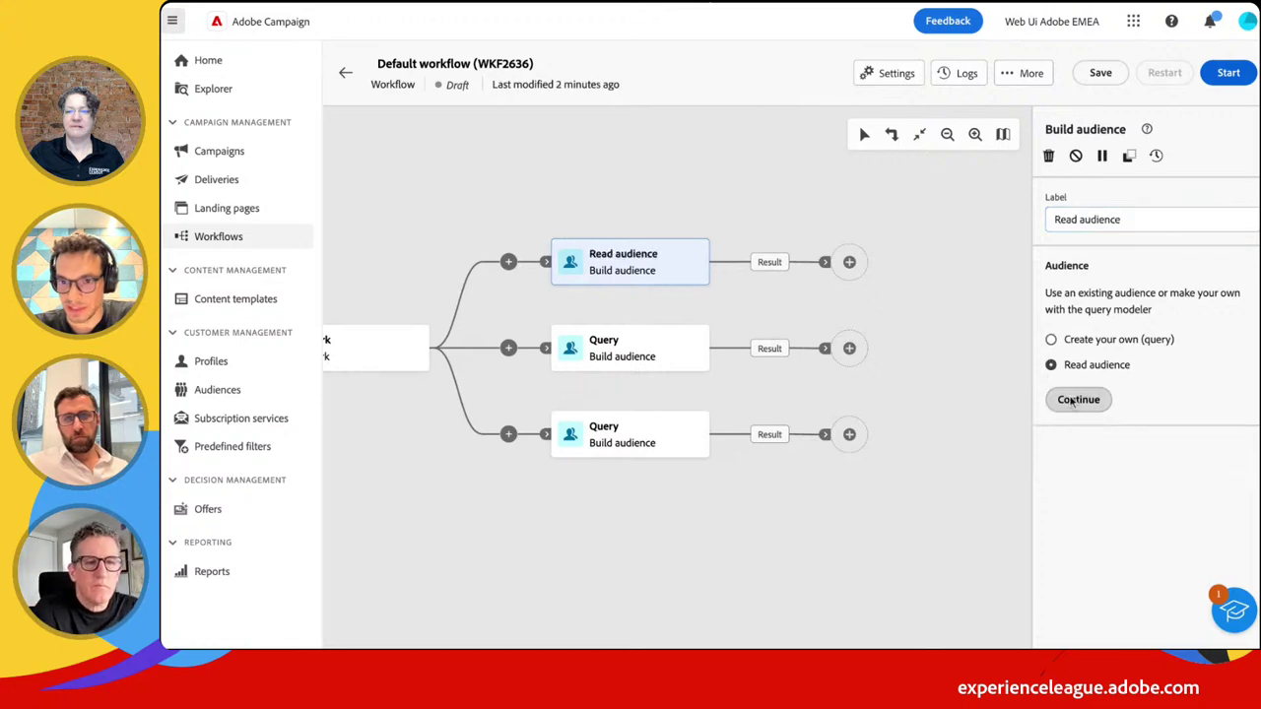
pyautogui.click(1076, 400)
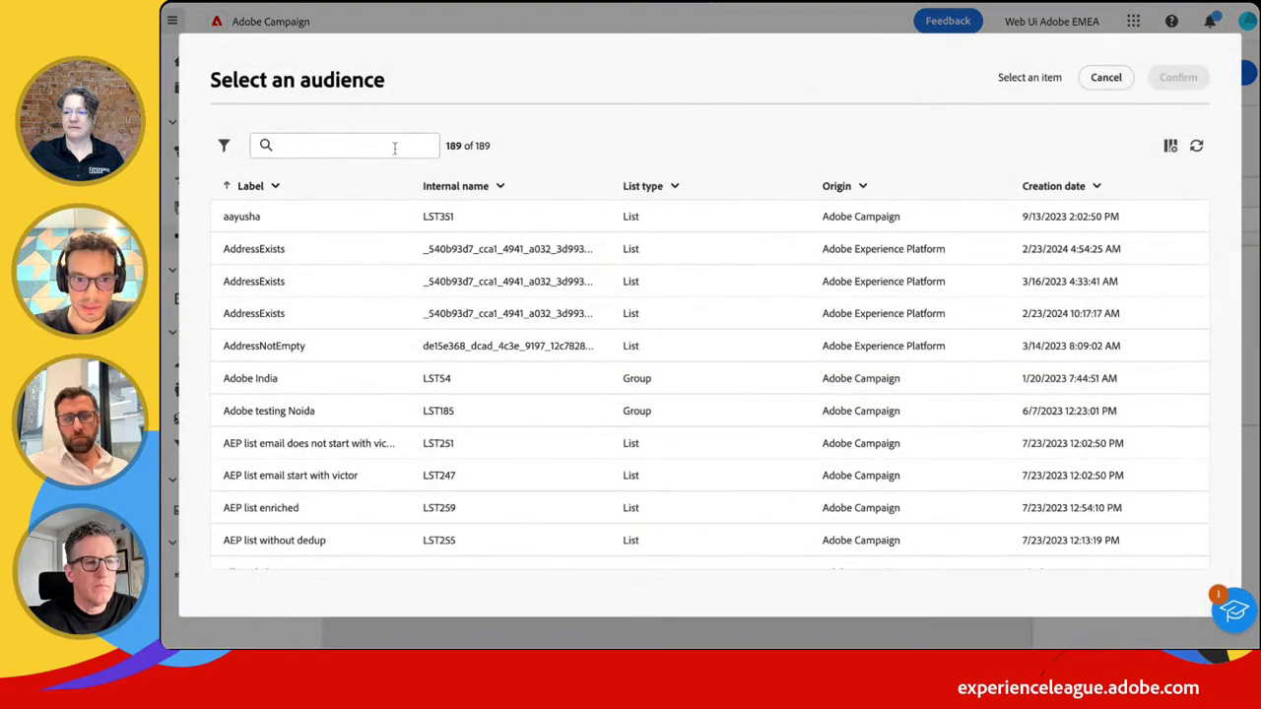
pyautogui.click(394, 148)
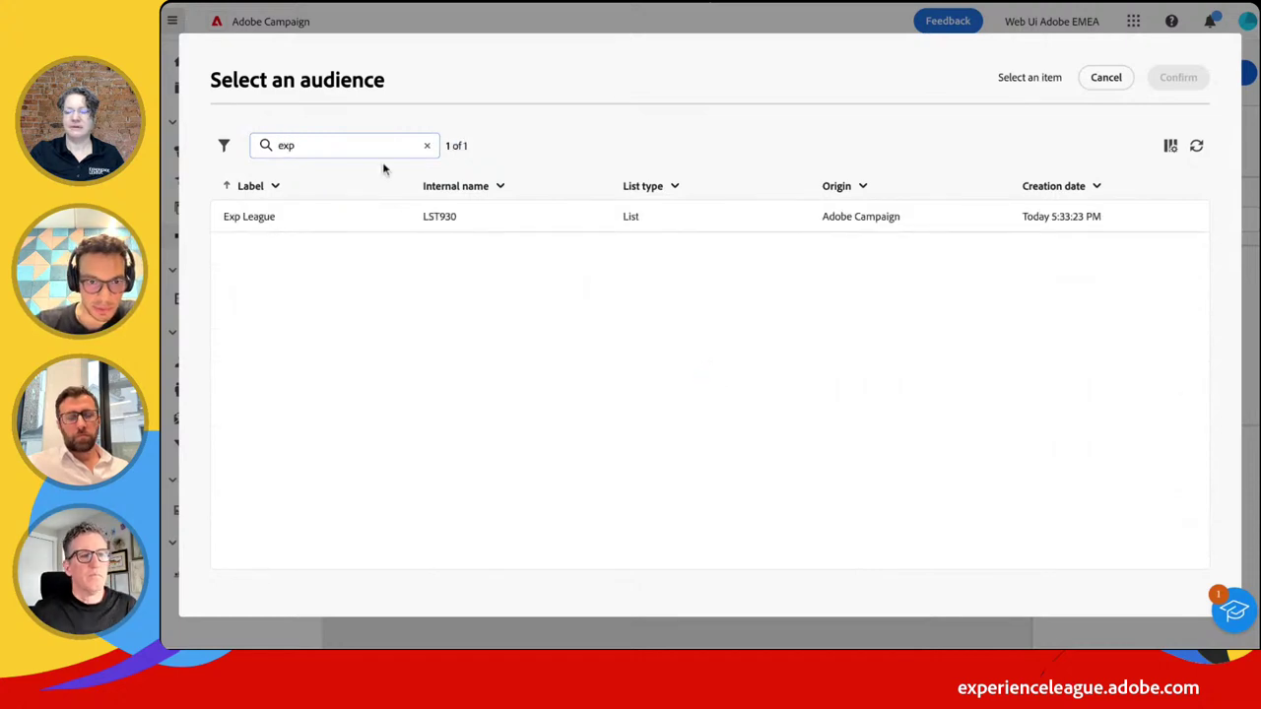
pyautogui.click(278, 219)
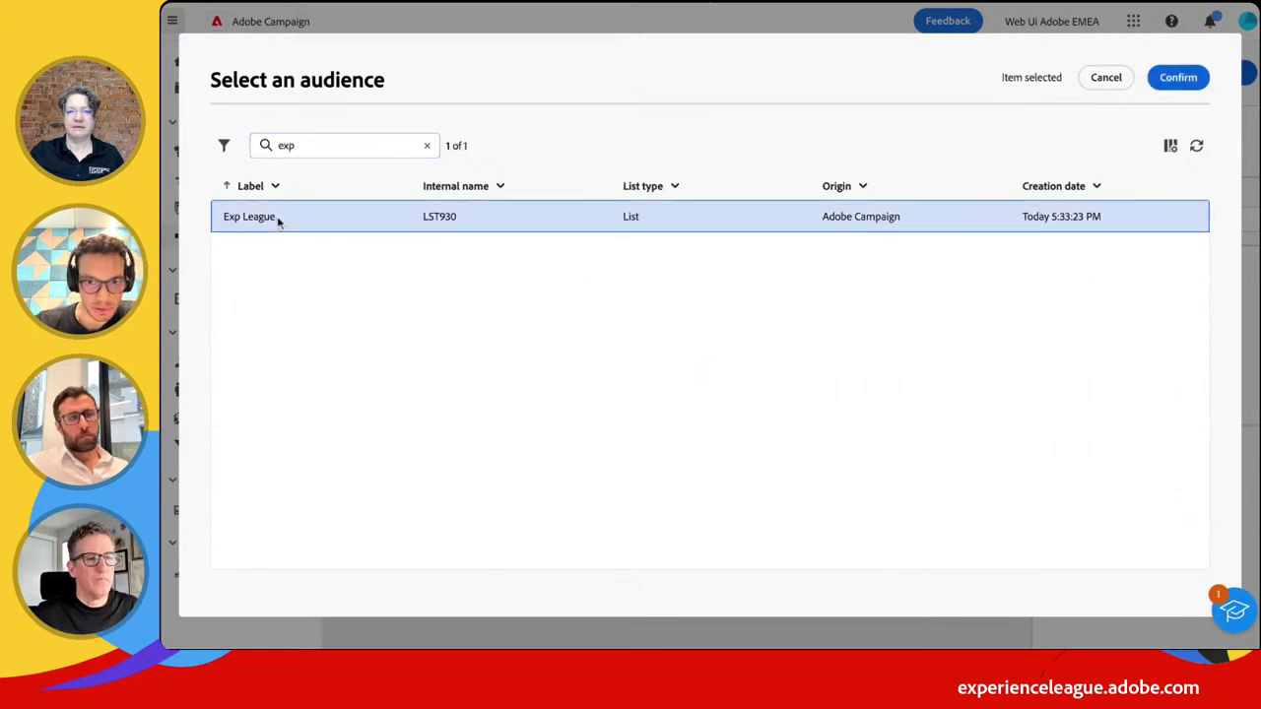
pyautogui.click(1177, 83)
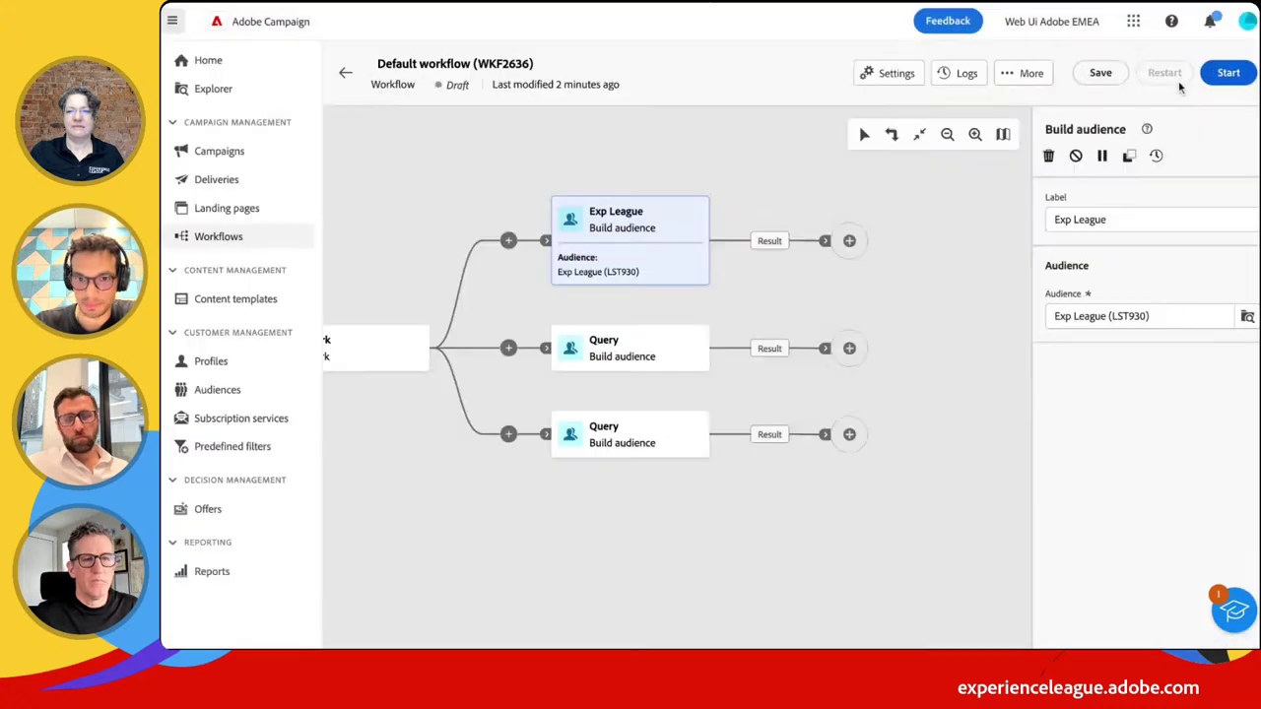
# Start a query for the Fork's second Build audience activity and add a custom condition on the recipient's Email attribute
pyautogui.click(849, 349)
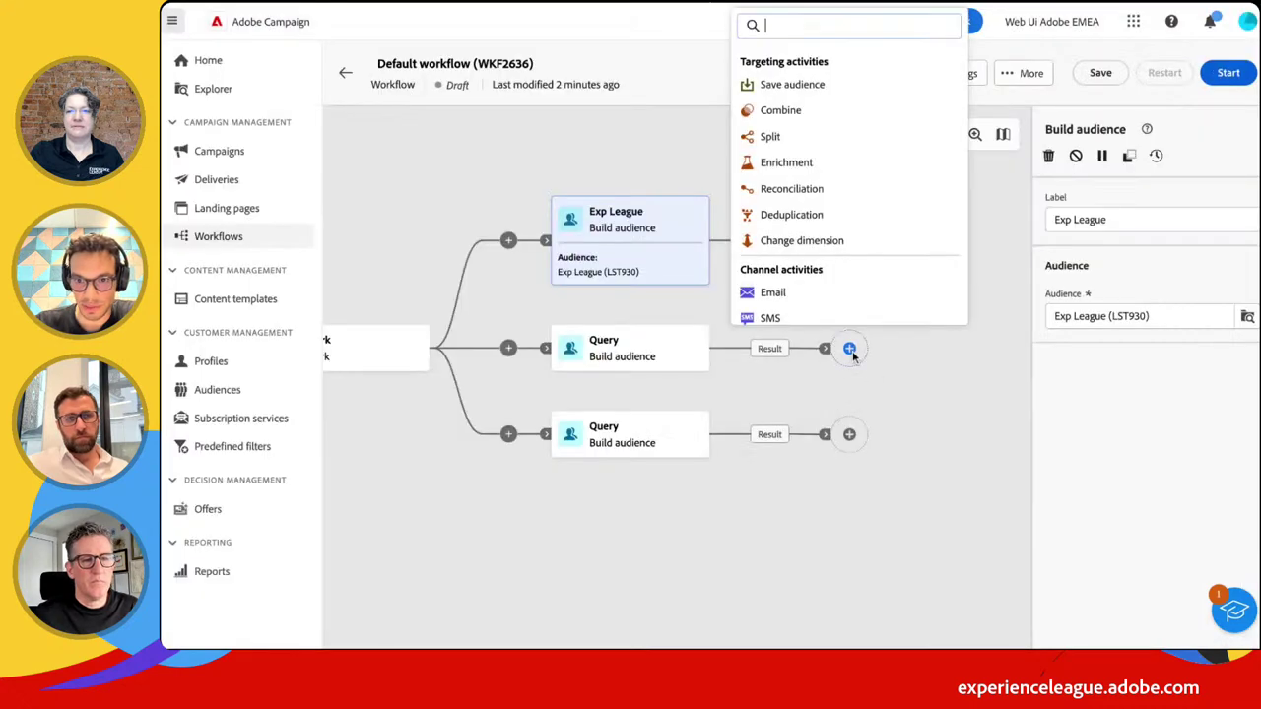
pyautogui.click(640, 358)
pyautogui.click(641, 359)
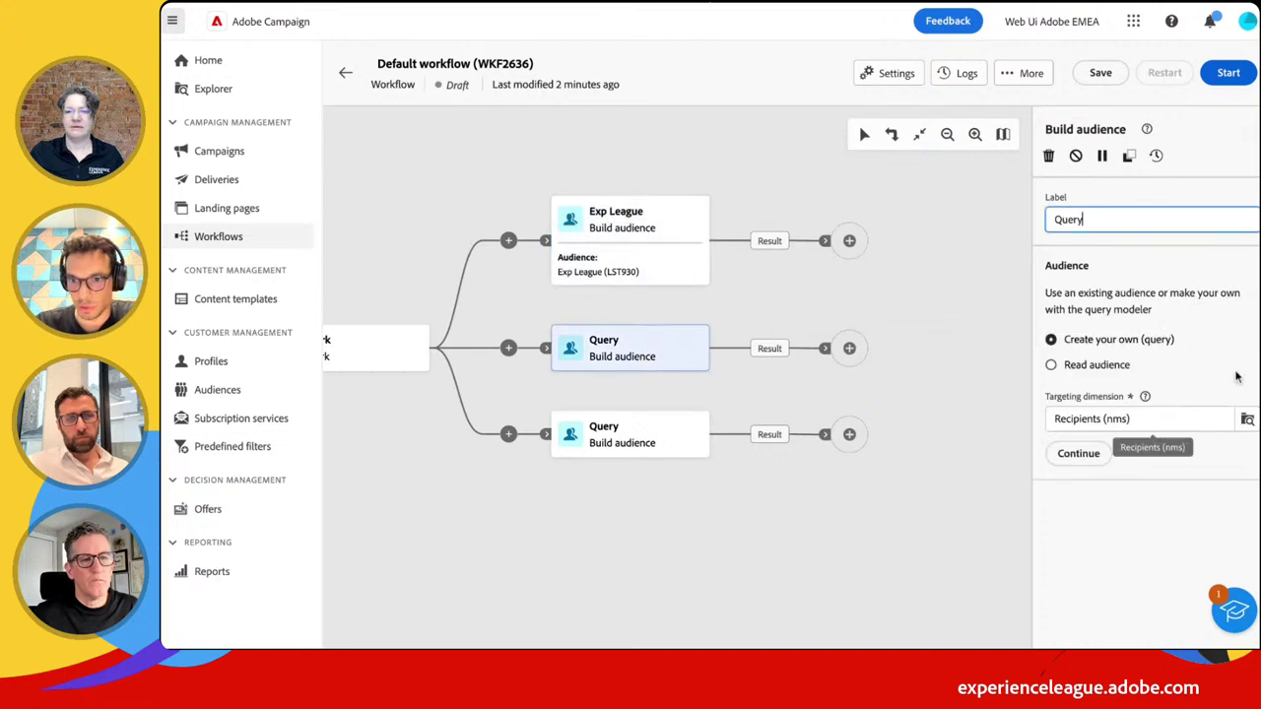
pyautogui.click(1084, 459)
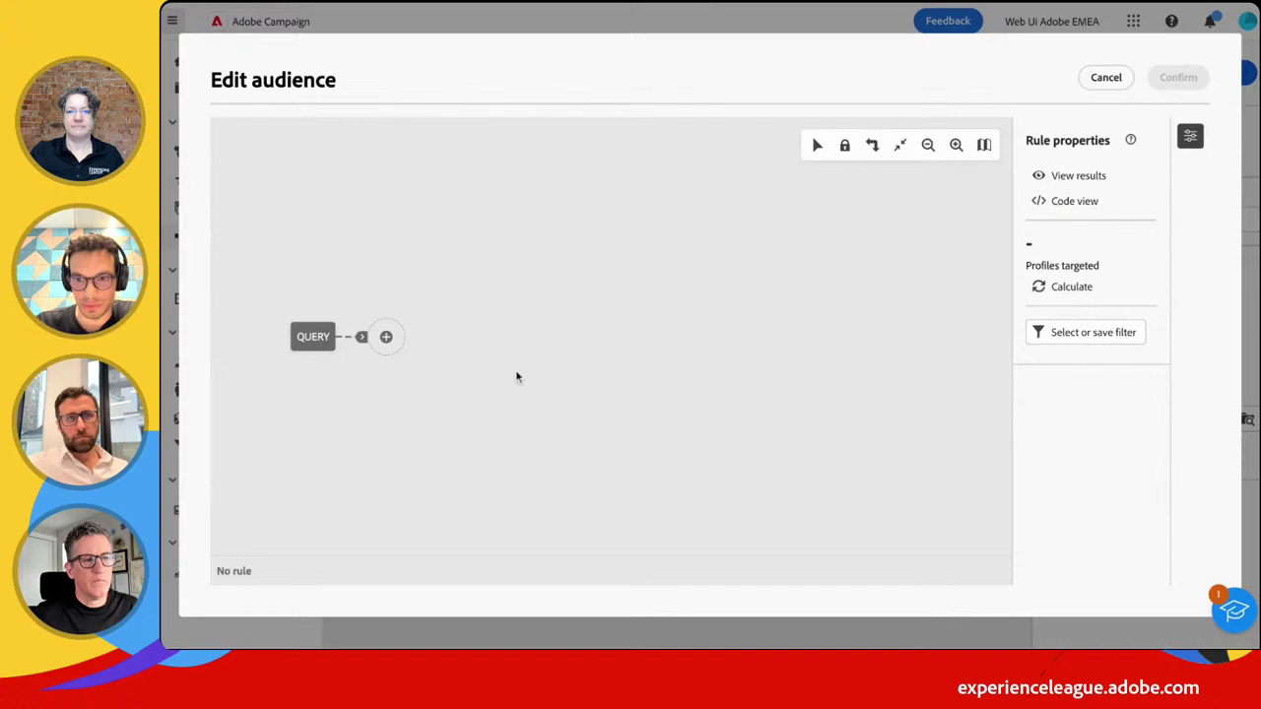
pyautogui.click(386, 337)
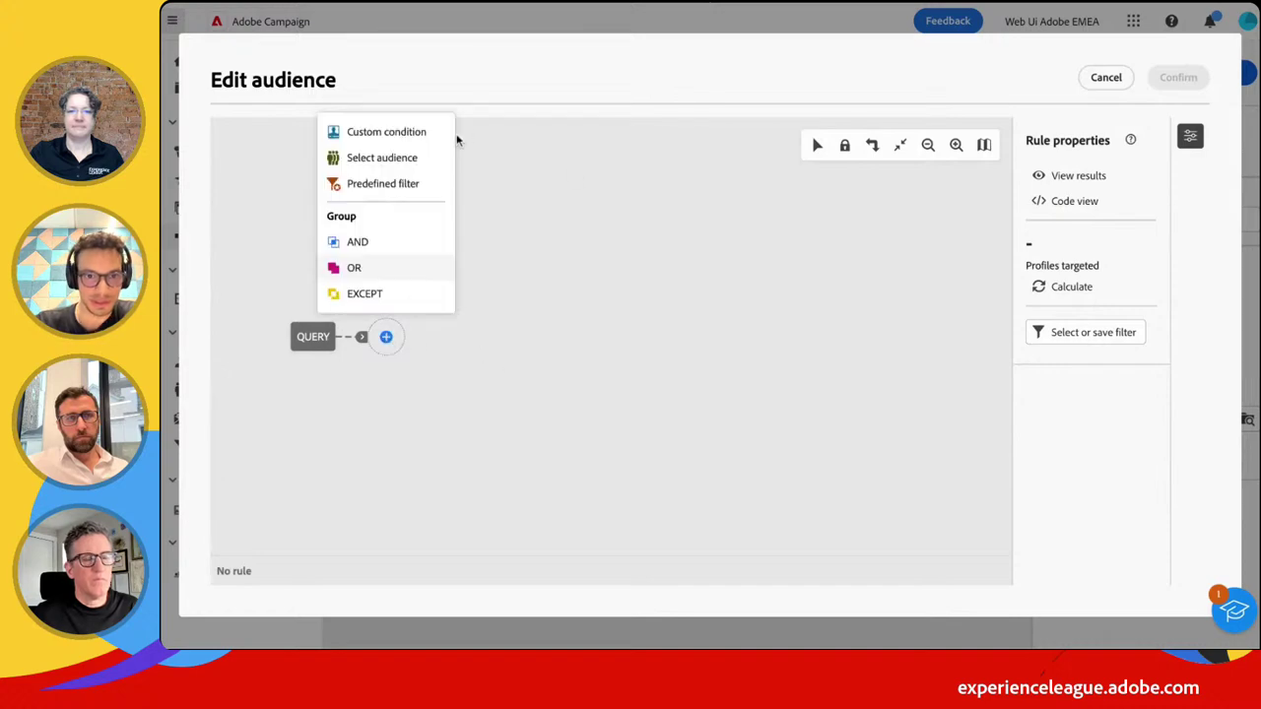
pyautogui.click(409, 132)
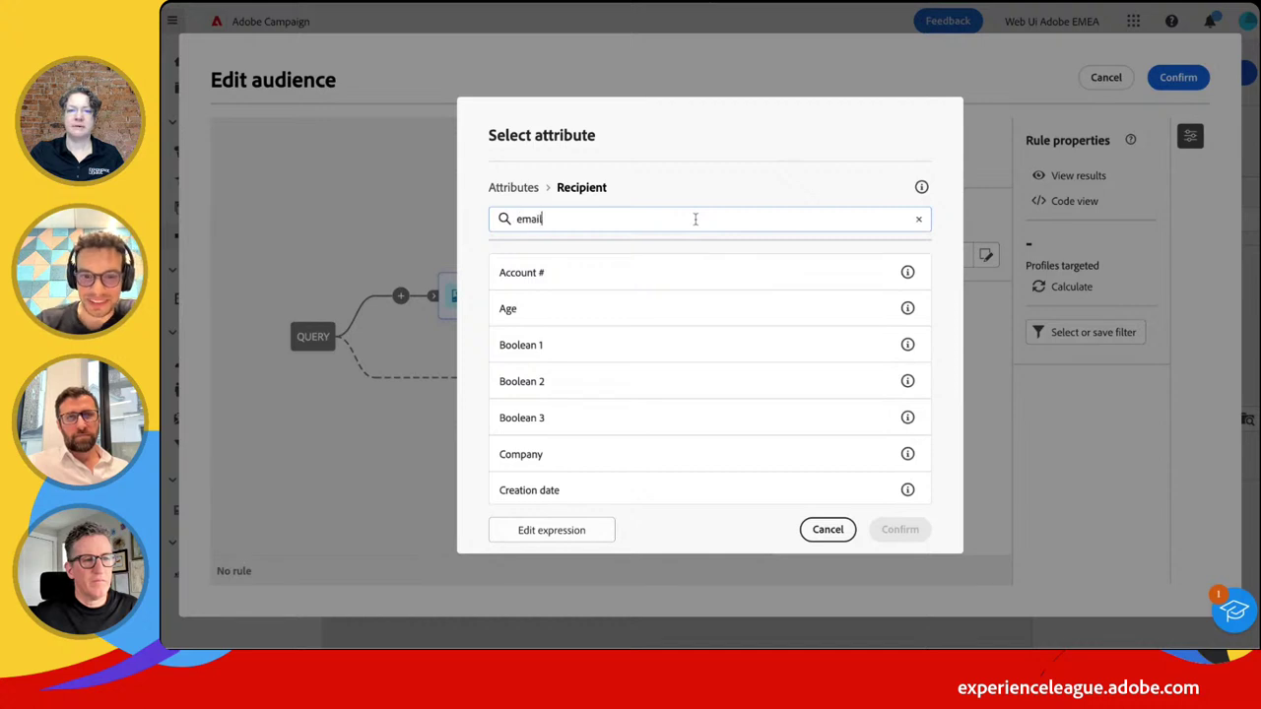
pyautogui.click(700, 274)
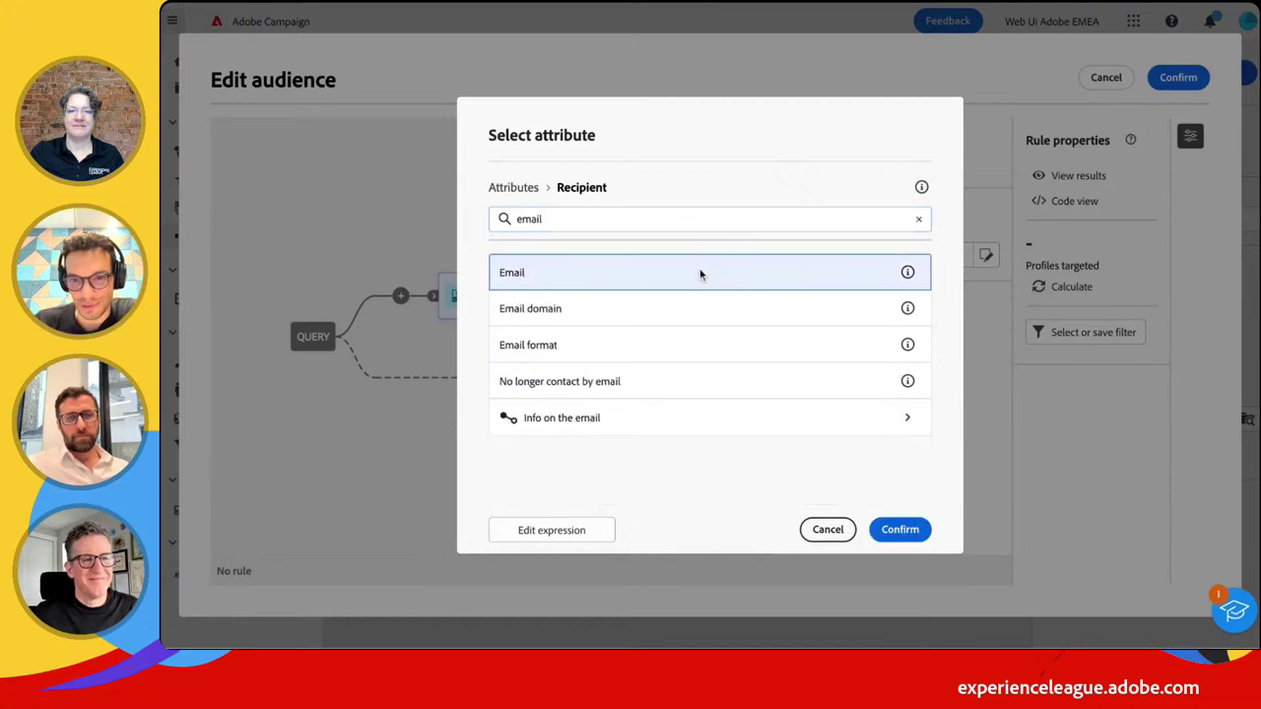
pyautogui.click(913, 532)
# Set the Email condition's operator to "is not empty" and calculate the number of targeted profiles
pyautogui.click(985, 276)
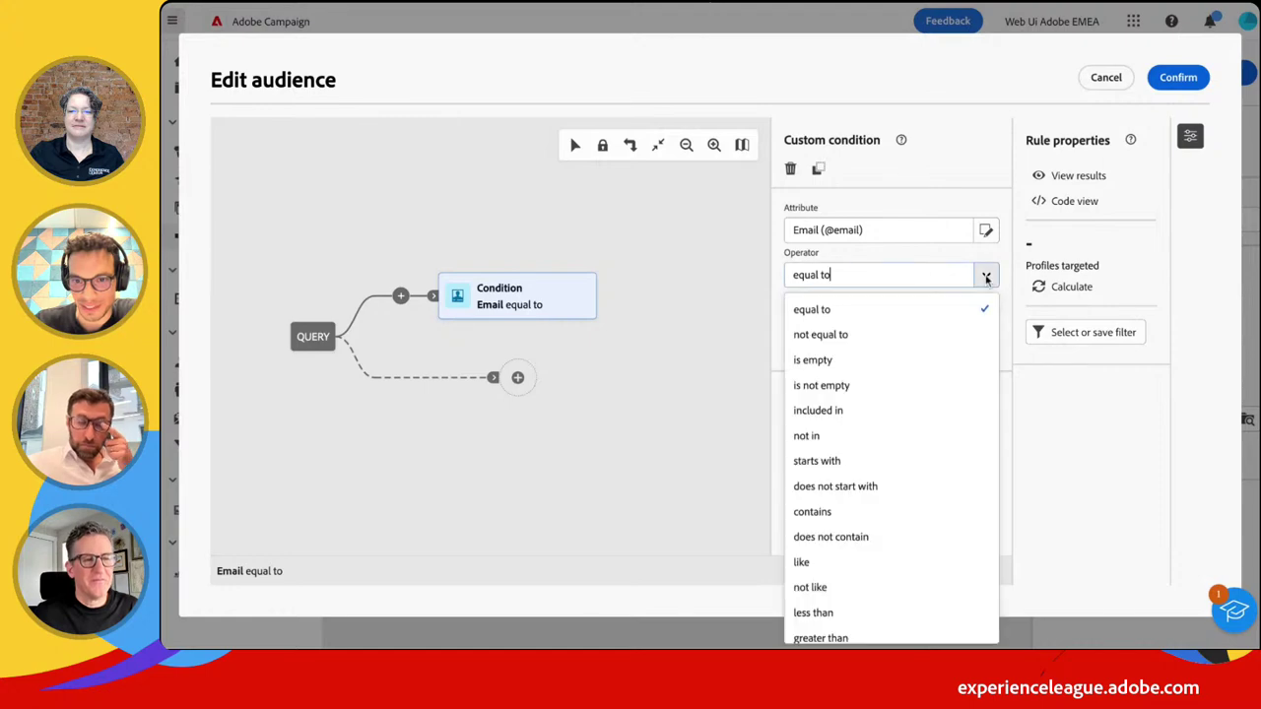
pyautogui.click(840, 385)
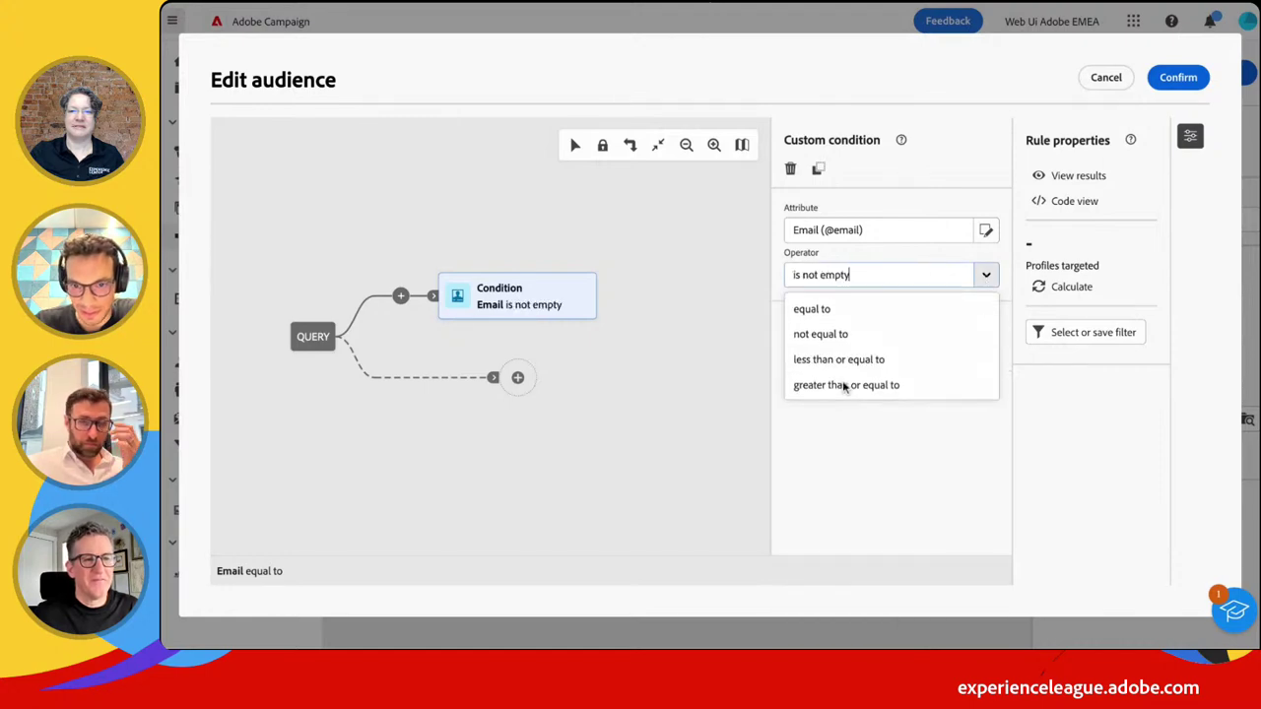
pyautogui.click(1064, 287)
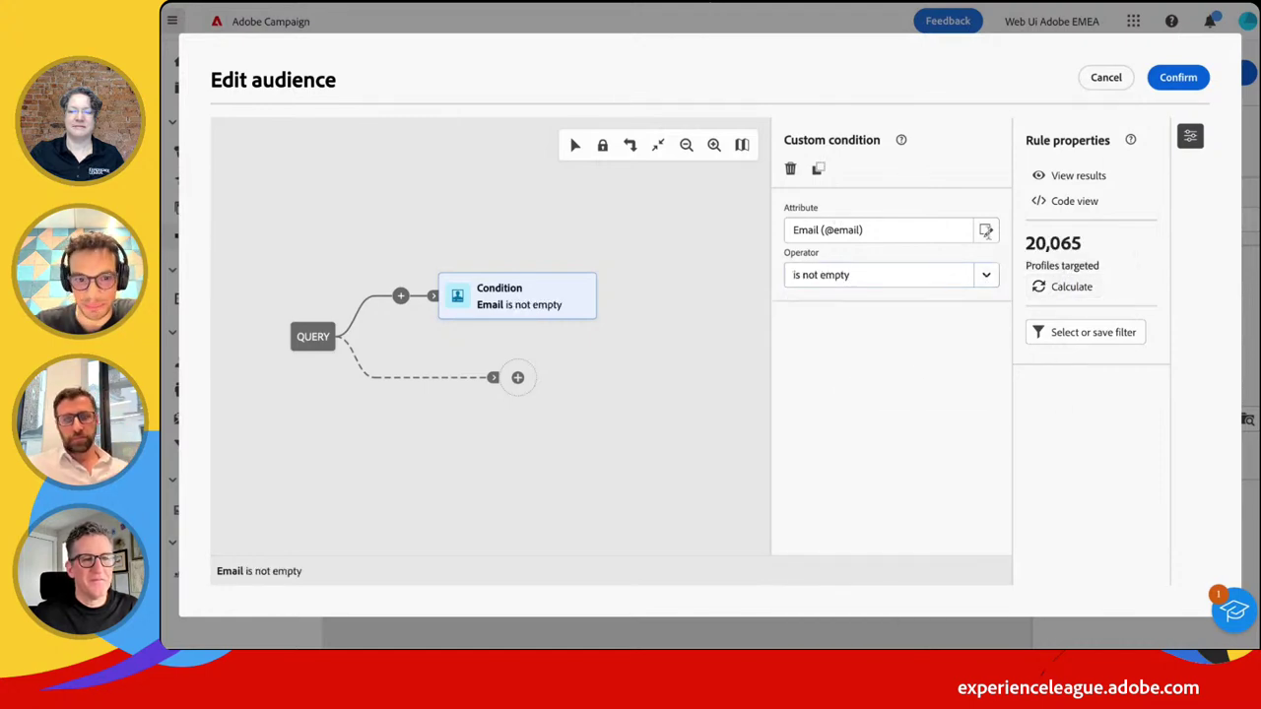
# Confirm the email condition of the second audience and set the third branch to read the existing audience VIP to reward
pyautogui.click(1179, 78)
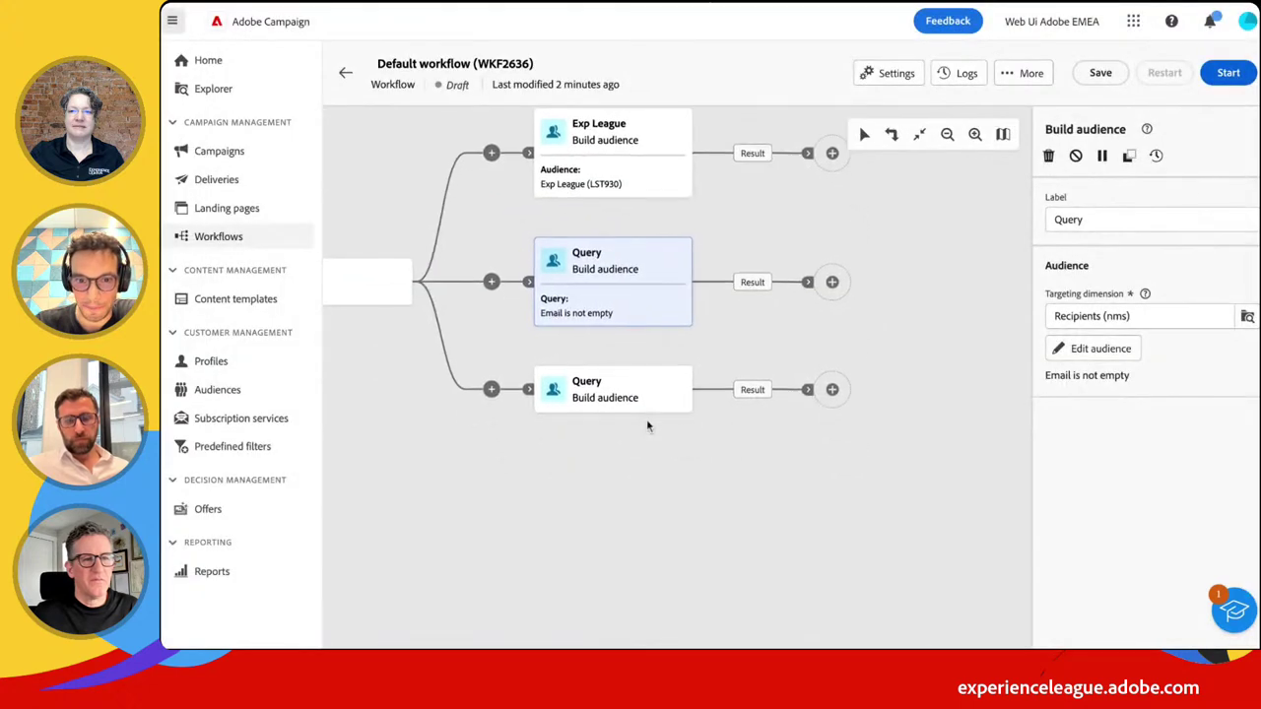
pyautogui.click(631, 399)
pyautogui.click(1051, 365)
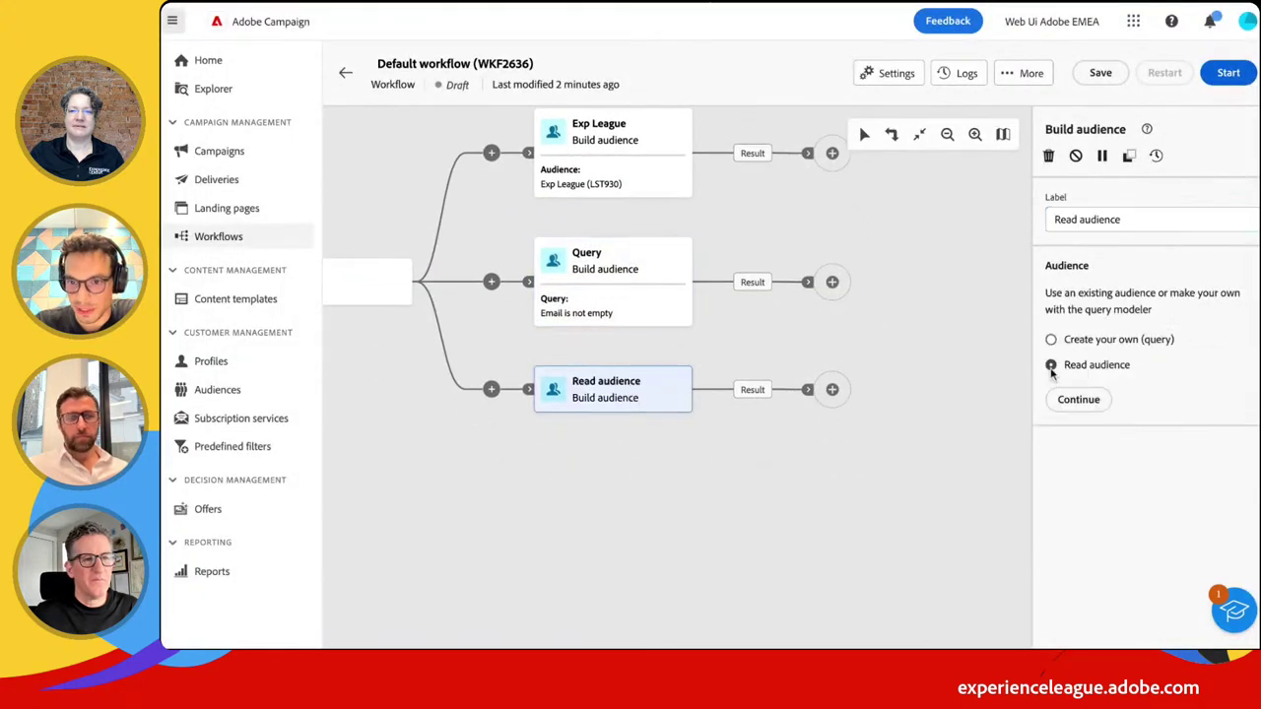
pyautogui.click(1079, 400)
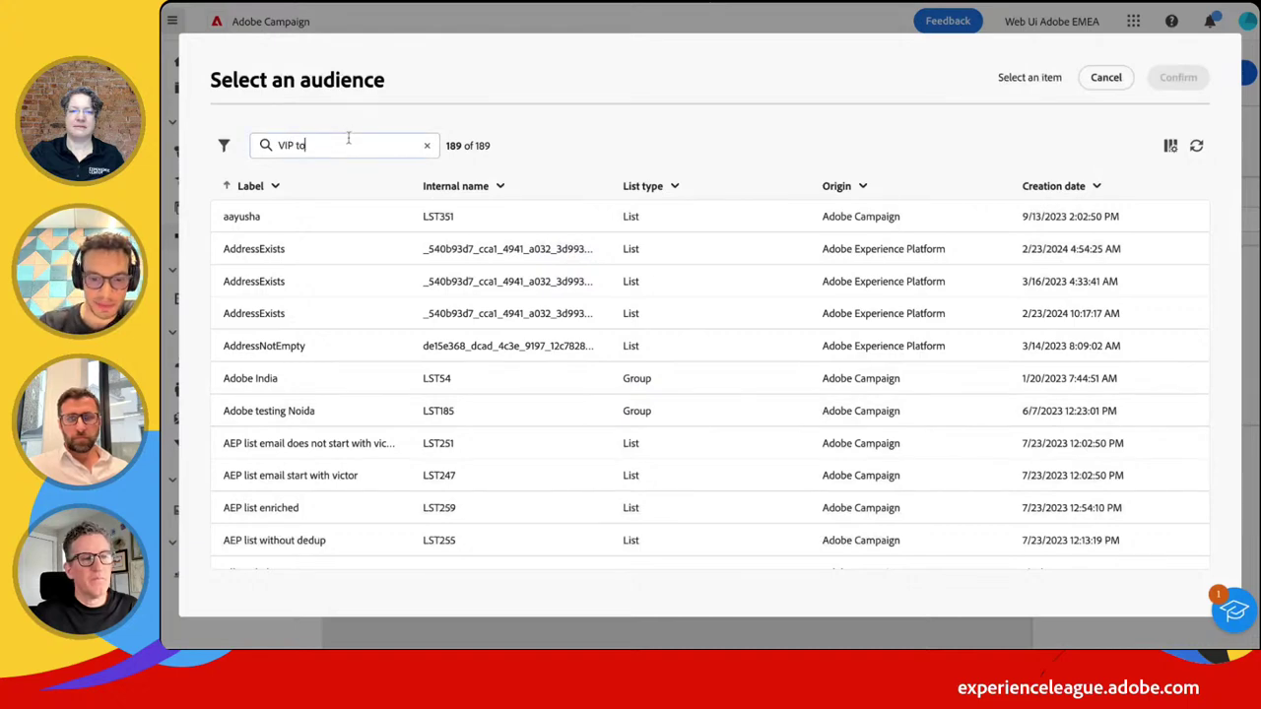
pyautogui.write('VIP to re')
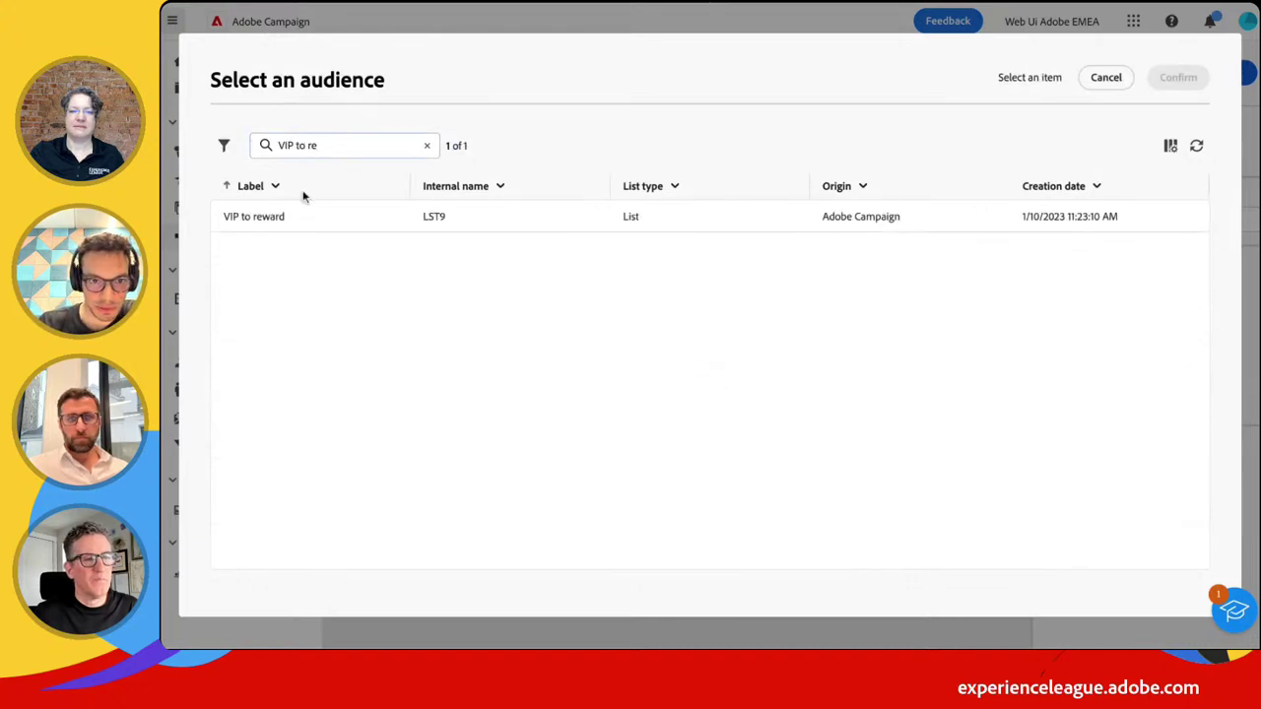
pyautogui.click(296, 217)
pyautogui.click(1180, 79)
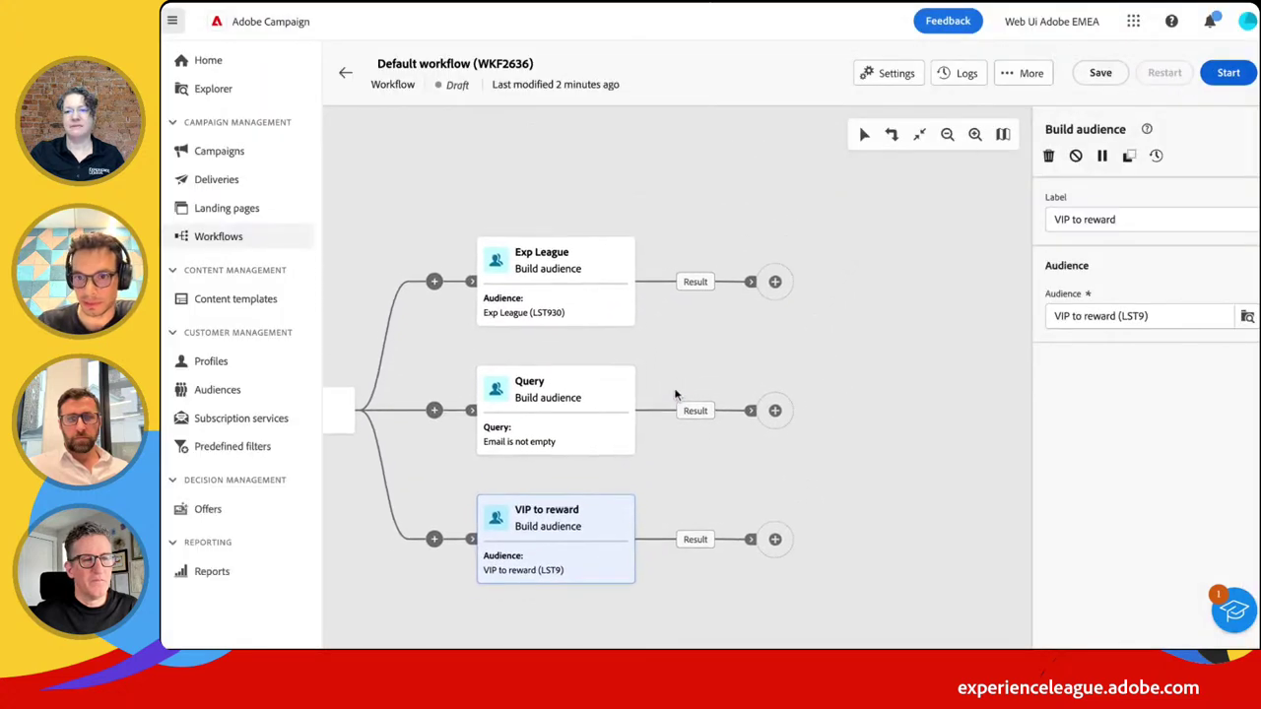
# Add a Combine activity of type Intersection after the Exp League audience and include the Query result in its sets to join
pyautogui.click(765, 299)
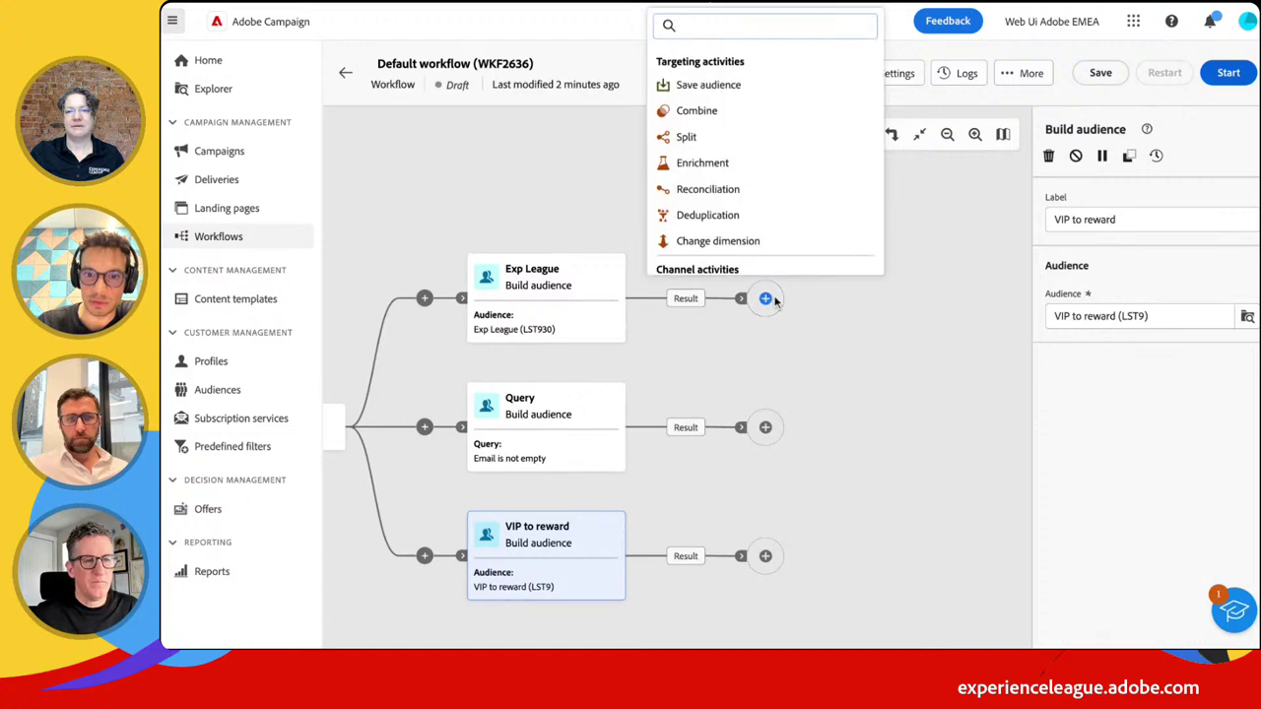
pyautogui.press('Escape')
pyautogui.click(559, 306)
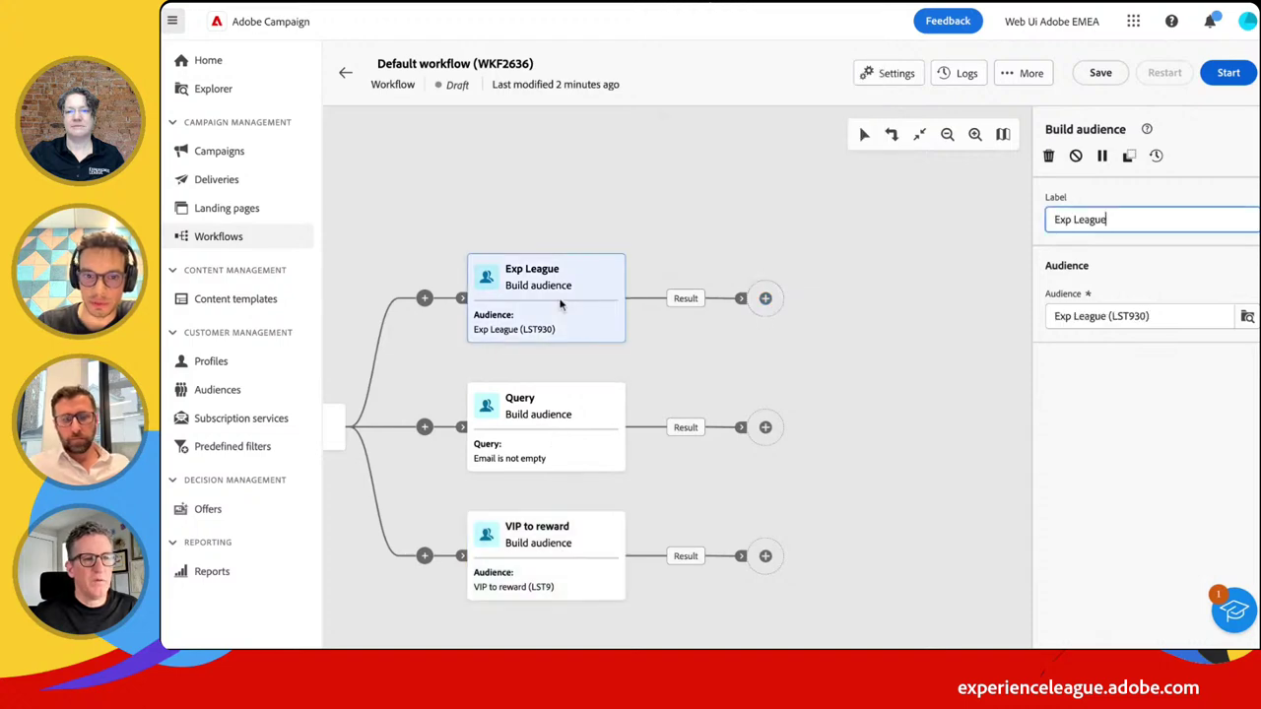
pyautogui.click(552, 426)
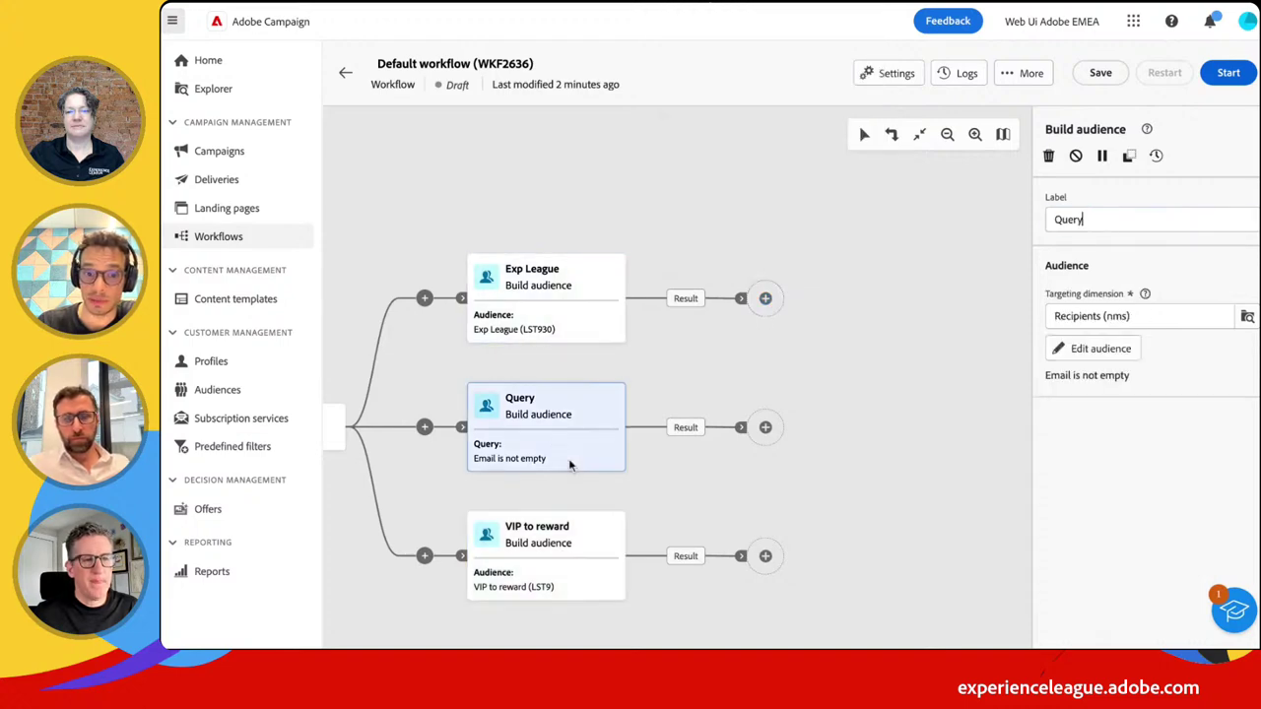
pyautogui.click(586, 314)
pyautogui.click(766, 299)
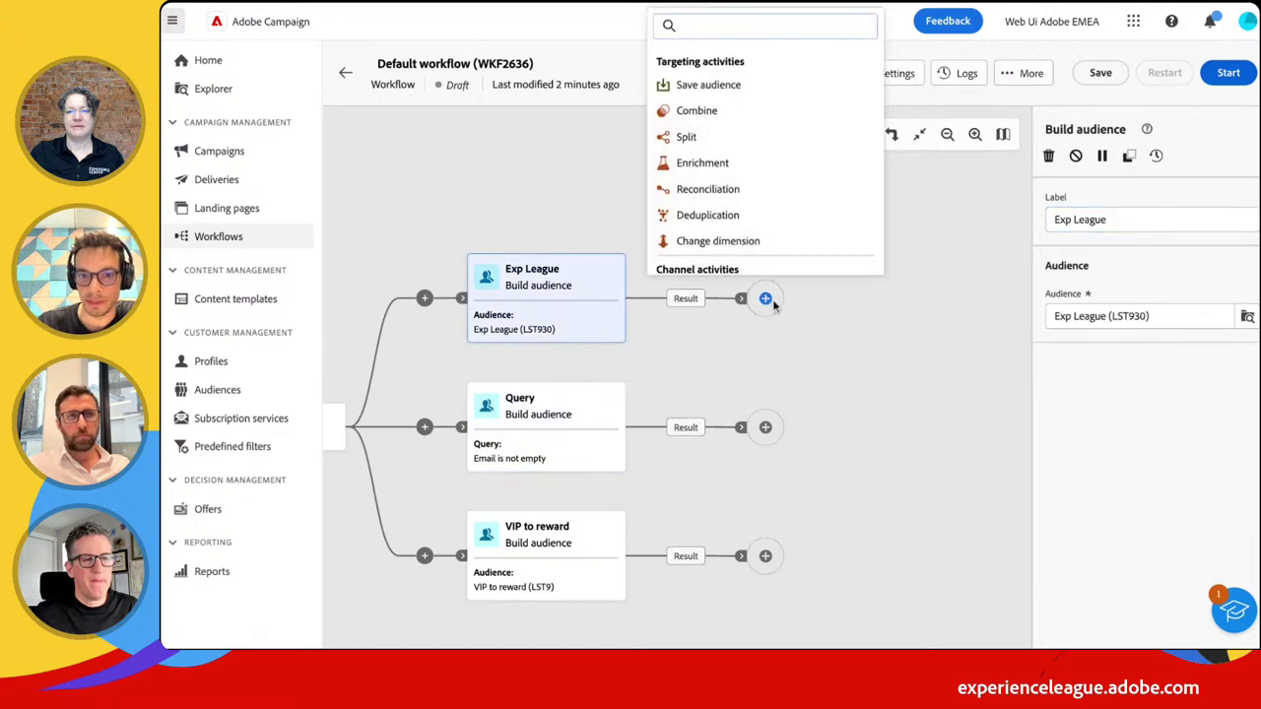
pyautogui.click(703, 114)
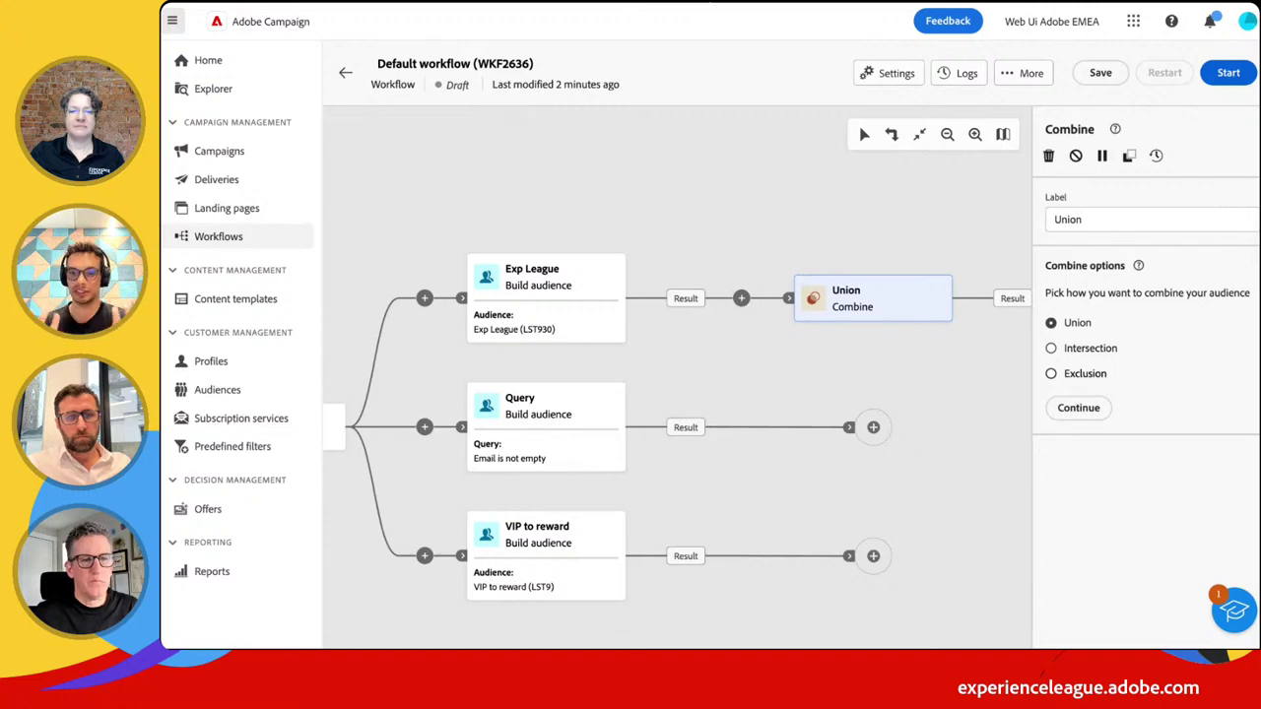
pyautogui.click(1078, 353)
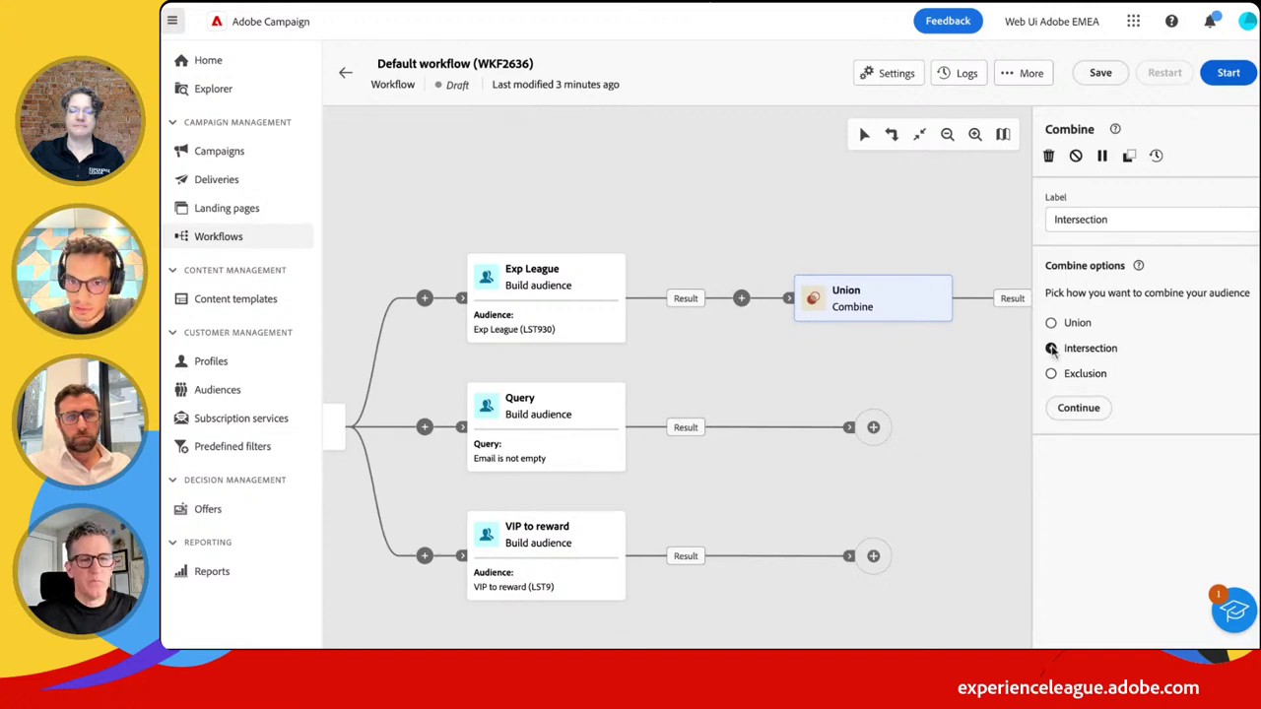
pyautogui.click(1081, 409)
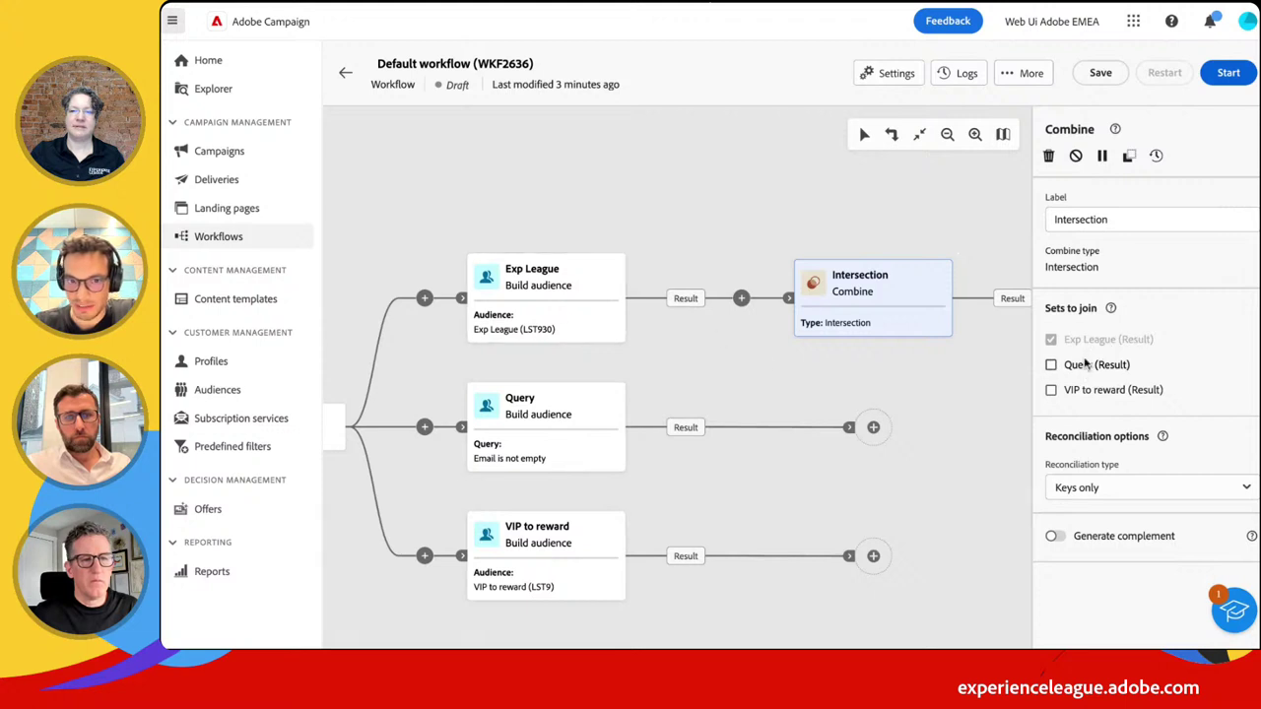
pyautogui.click(1052, 364)
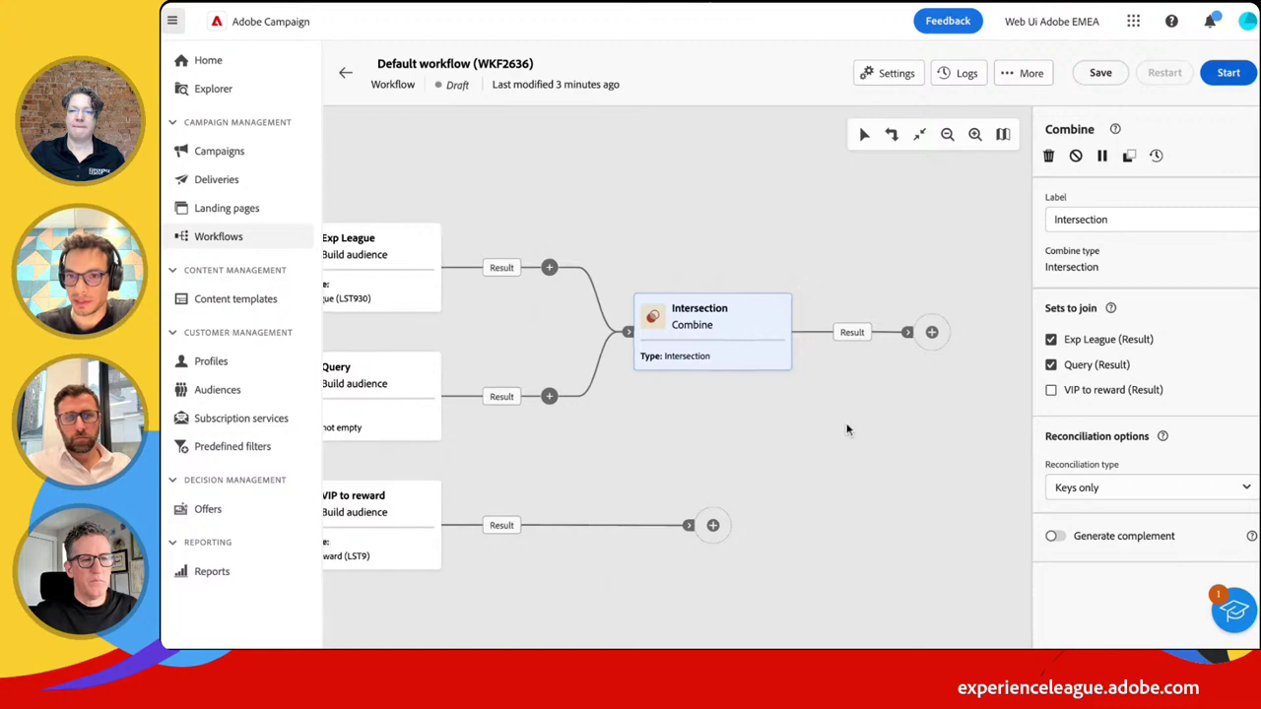
# Save and start the workflow, and review the results along its branches
pyautogui.click(1101, 72)
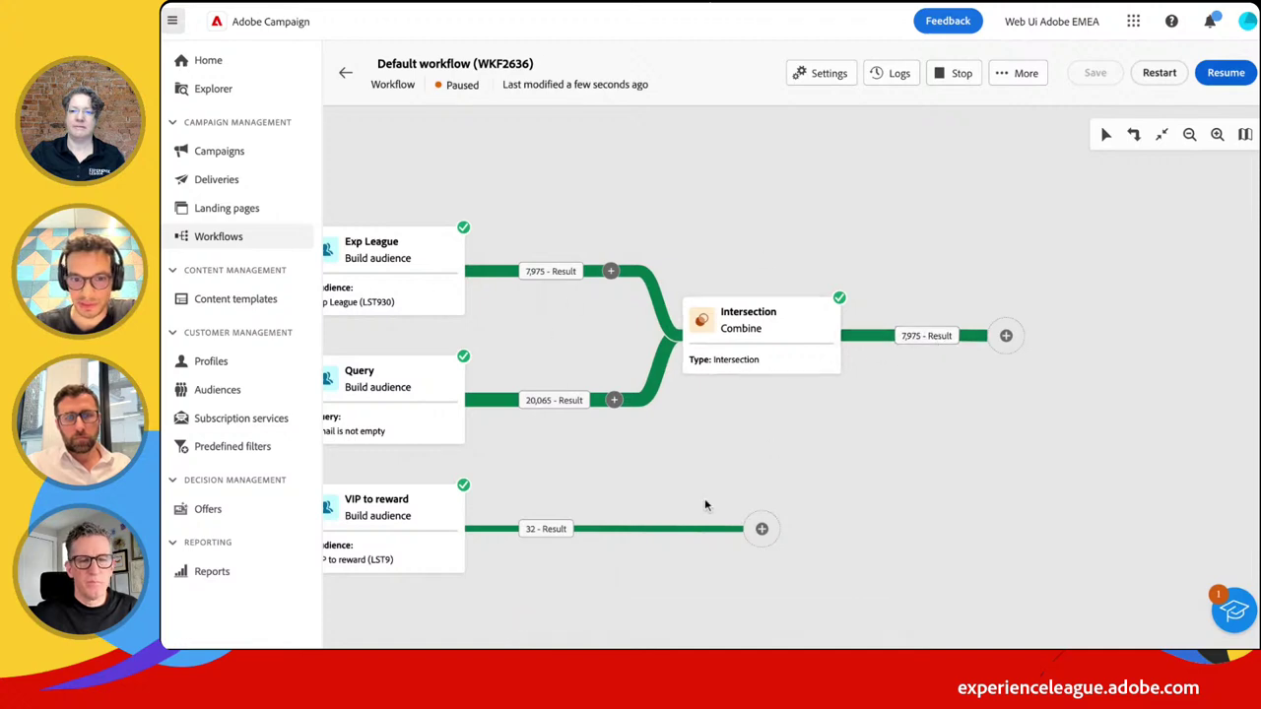
pyautogui.hscroll(2, 947, 417)
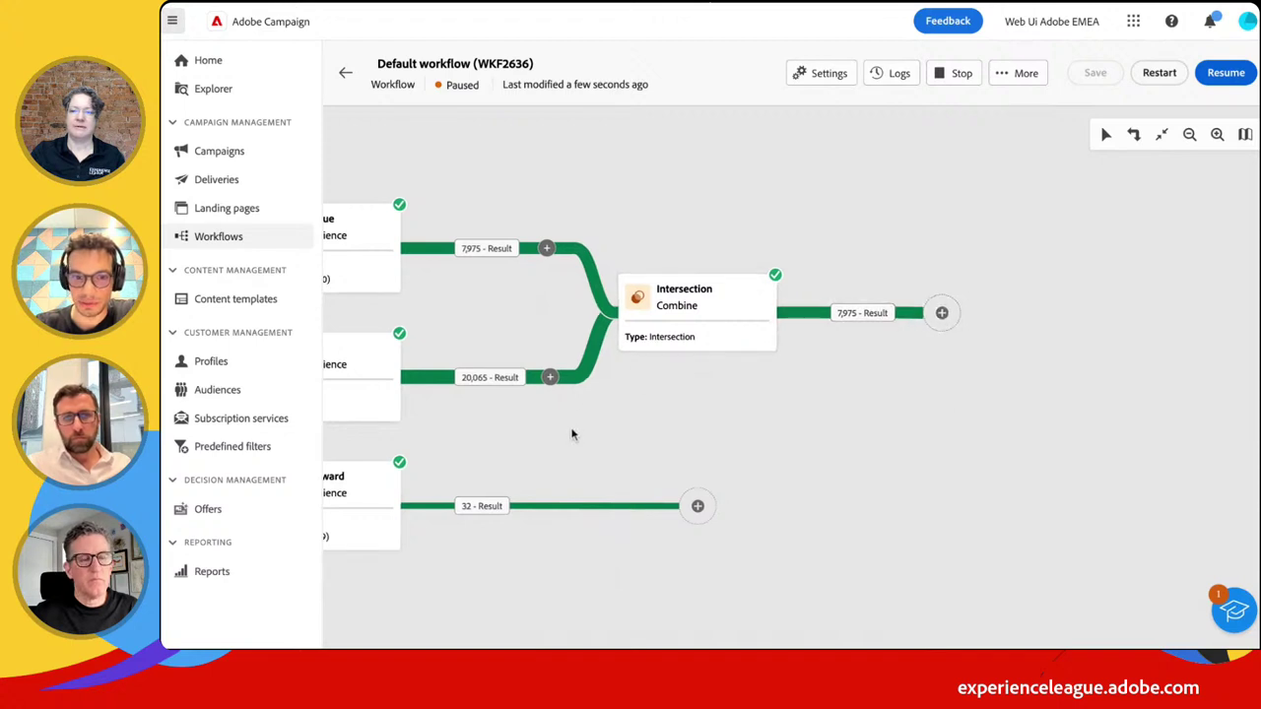
pyautogui.hscroll(-3, 577, 430)
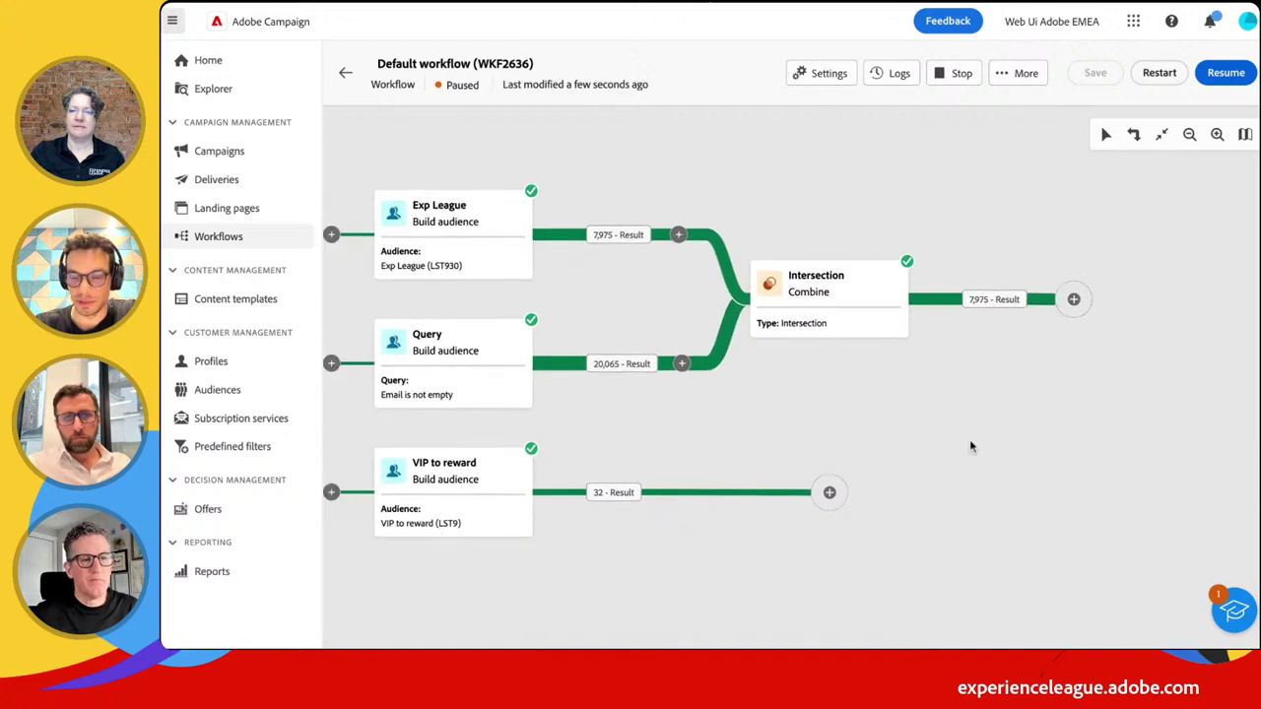
pyautogui.hscroll(2, 971, 448)
pyautogui.scroll(1, 971, 447)
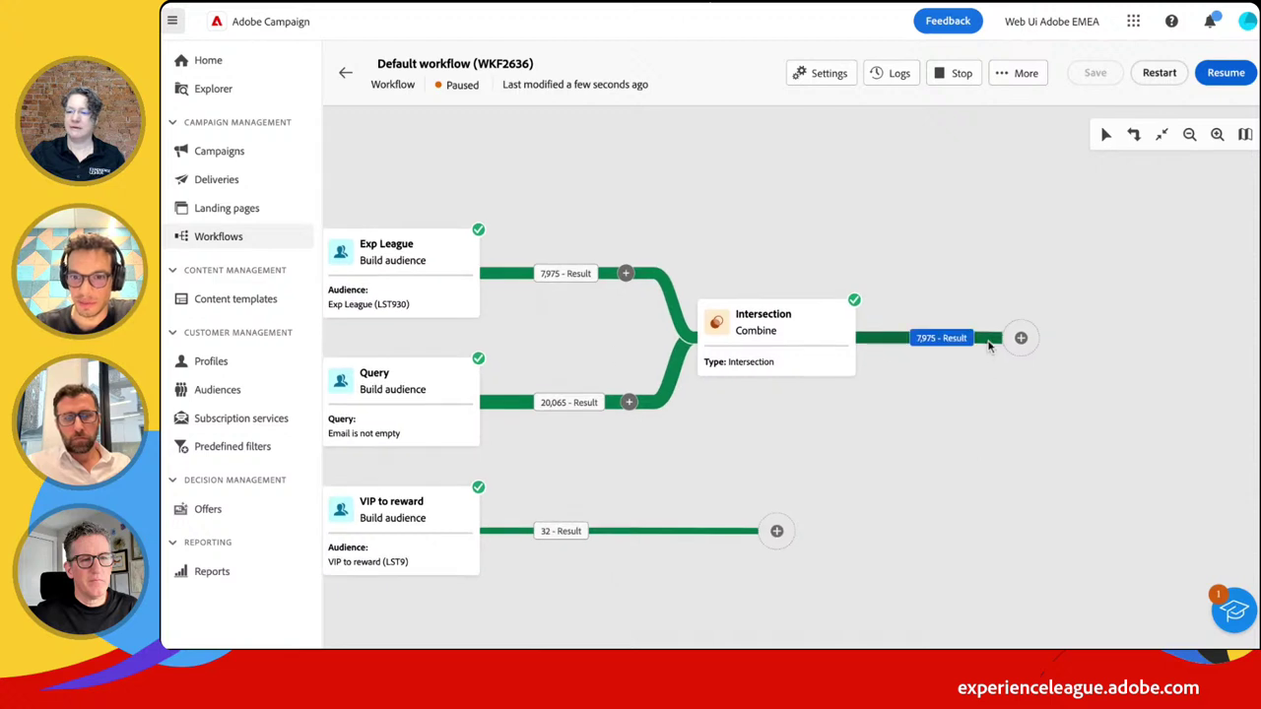
# Add a Combine activity of type Exclusion after the Intersection result and include VIP to reward in its sets to join
pyautogui.click(989, 344)
pyautogui.click(1021, 339)
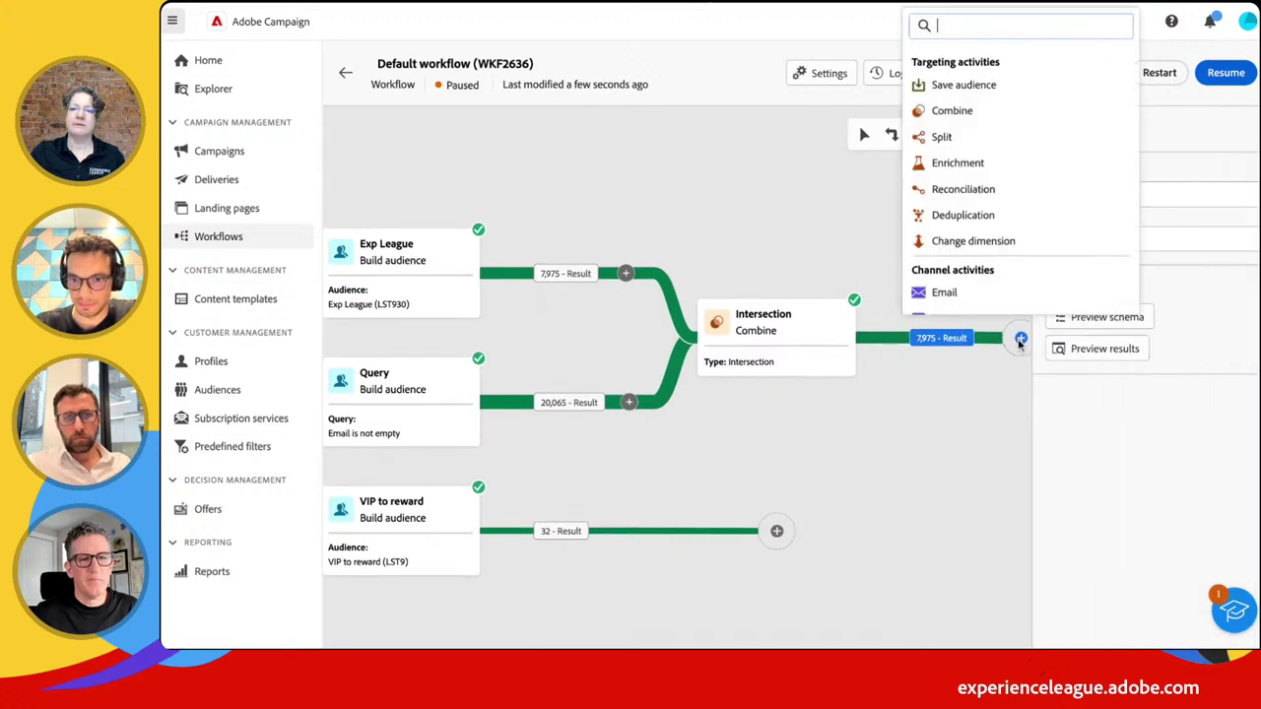
pyautogui.click(984, 113)
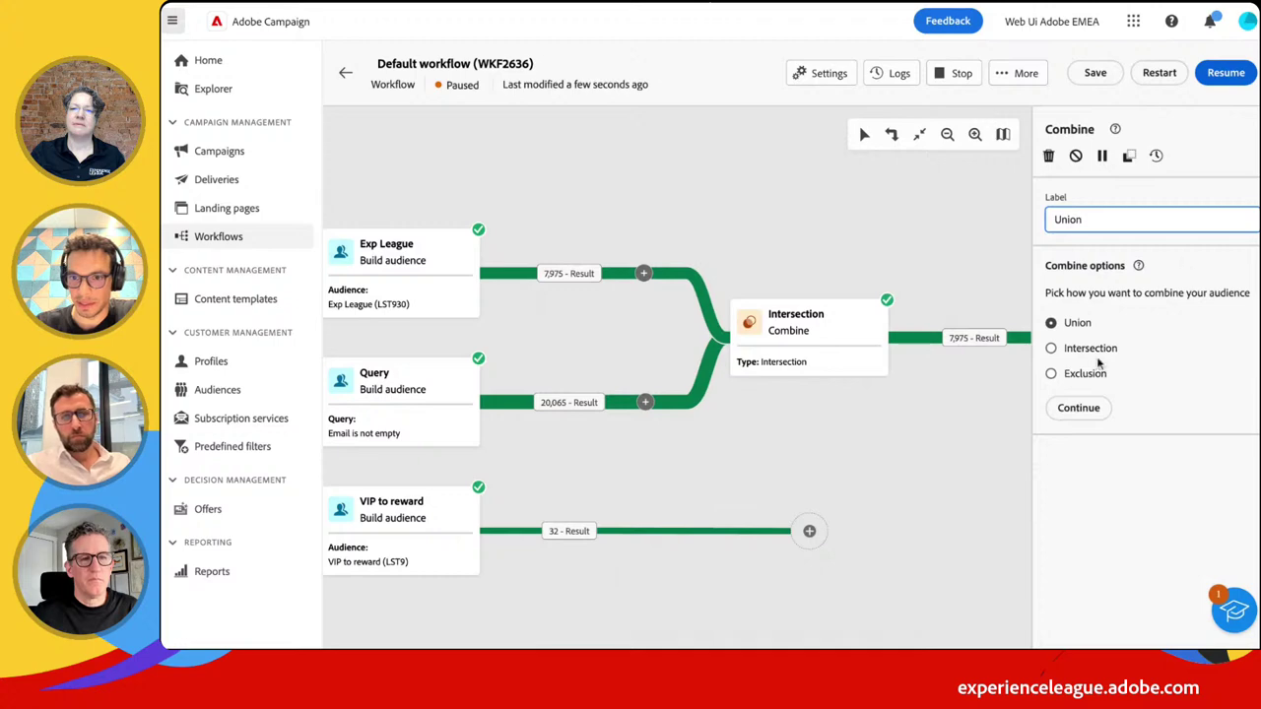
pyautogui.click(1051, 373)
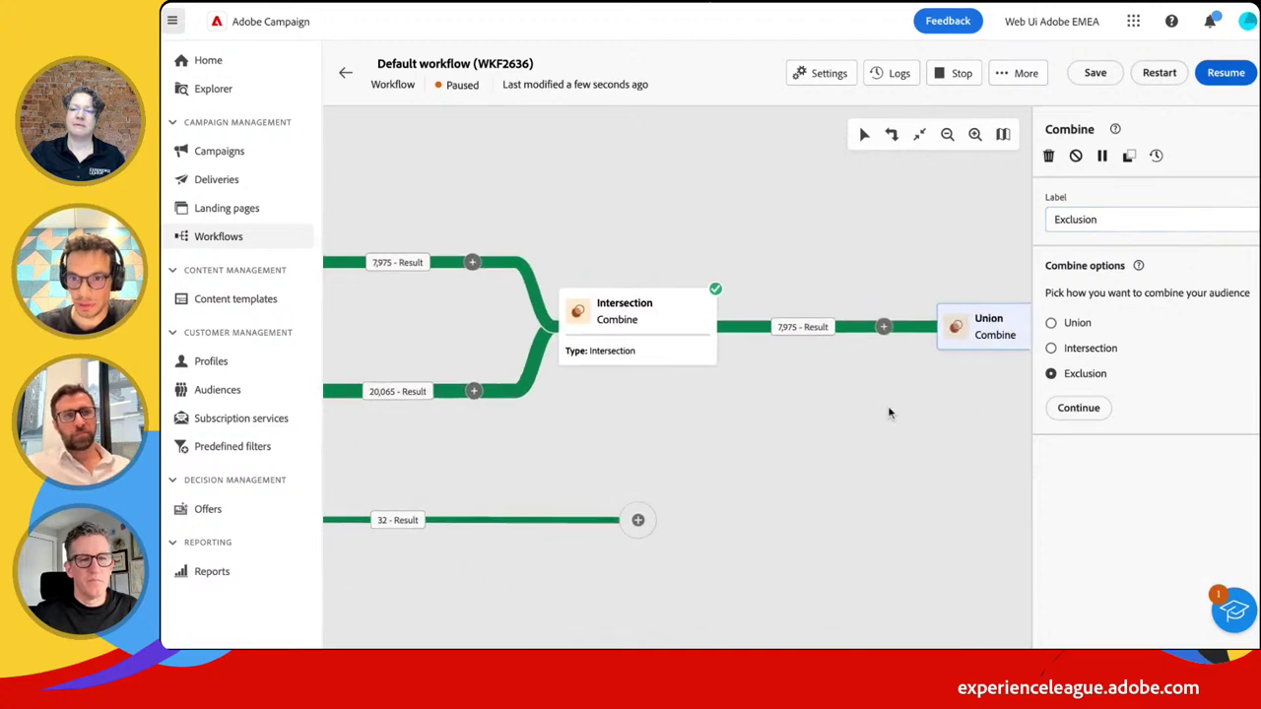
pyautogui.click(1089, 408)
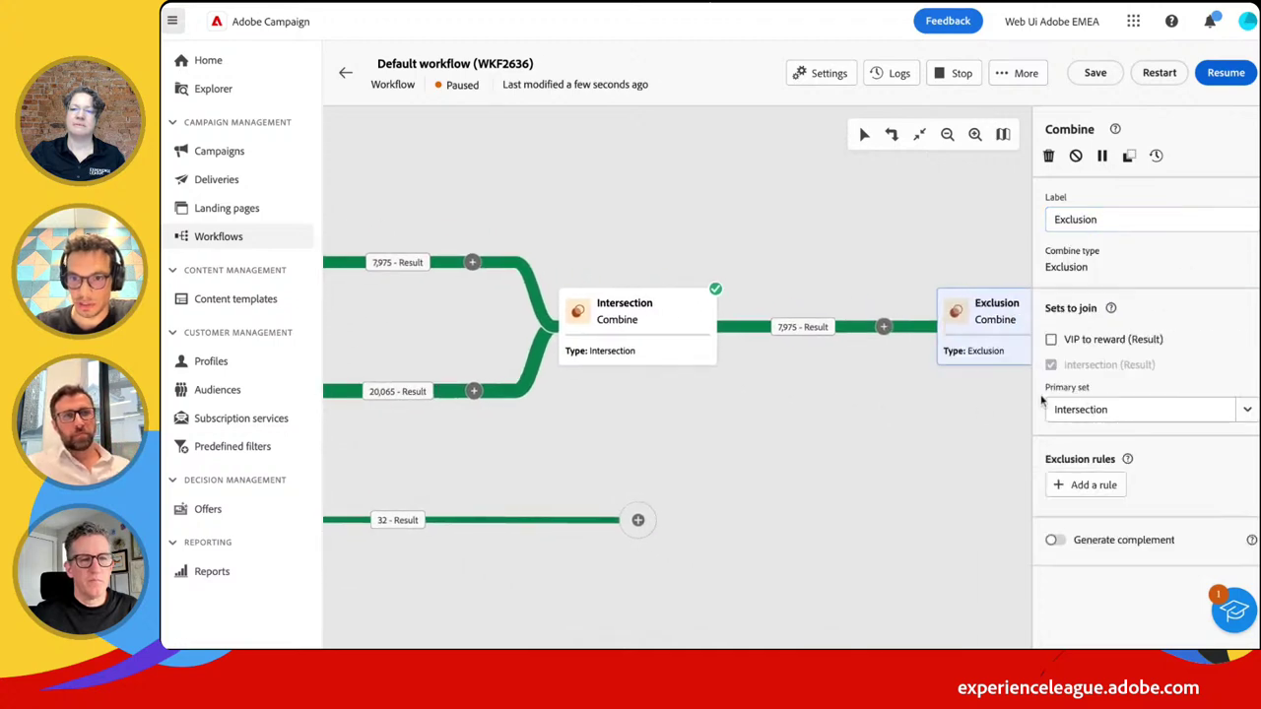
pyautogui.click(1051, 339)
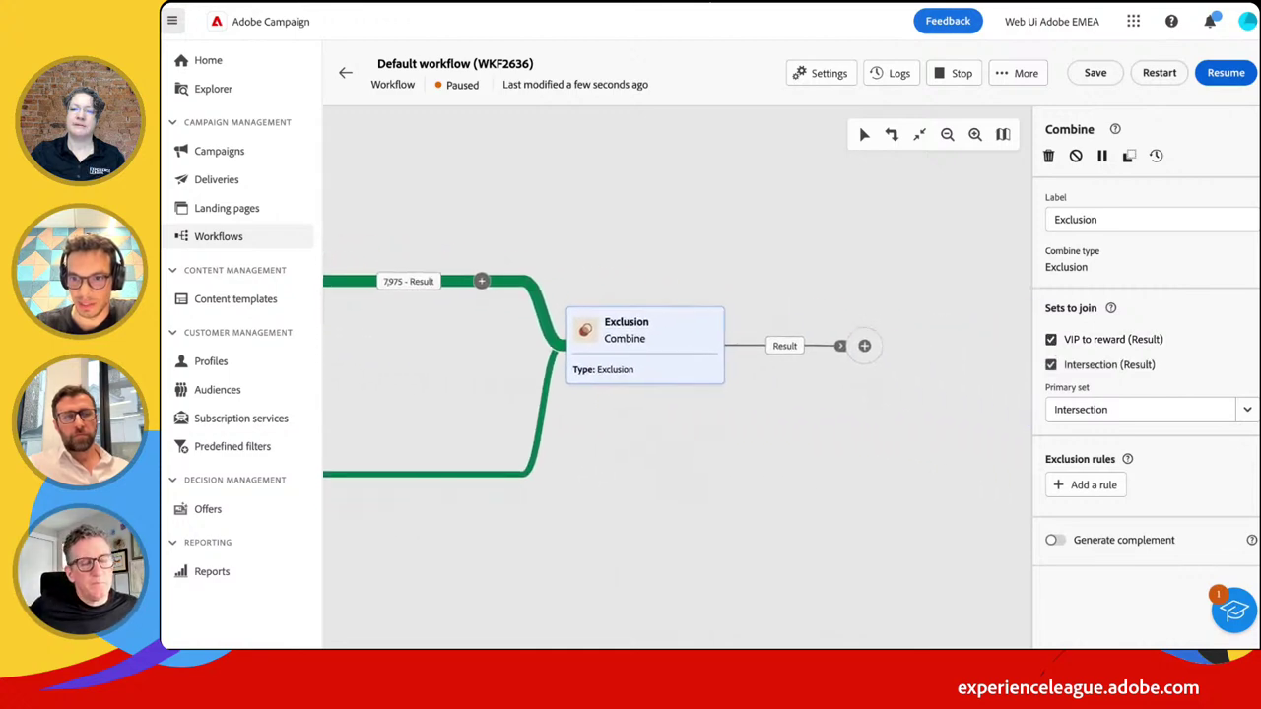
# Save and resume the workflow, and examine the results from the audiences through to the Exclusion activity
pyautogui.click(1095, 73)
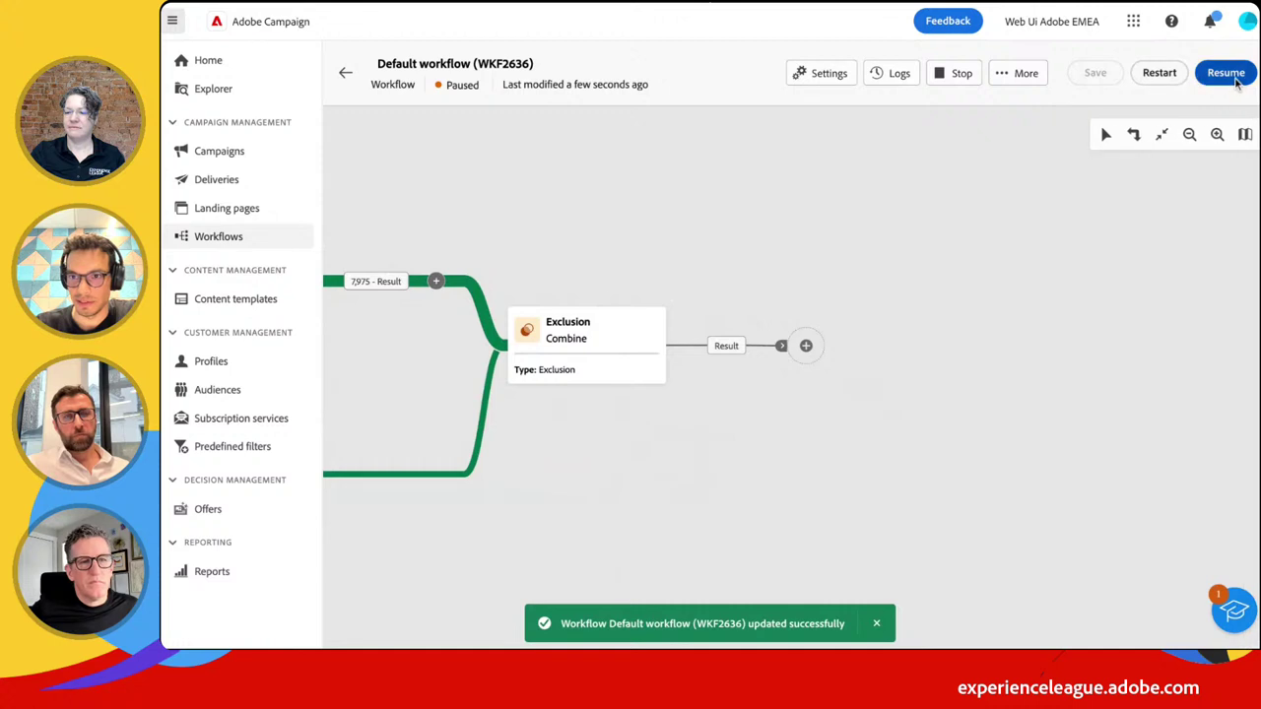
pyautogui.click(1232, 81)
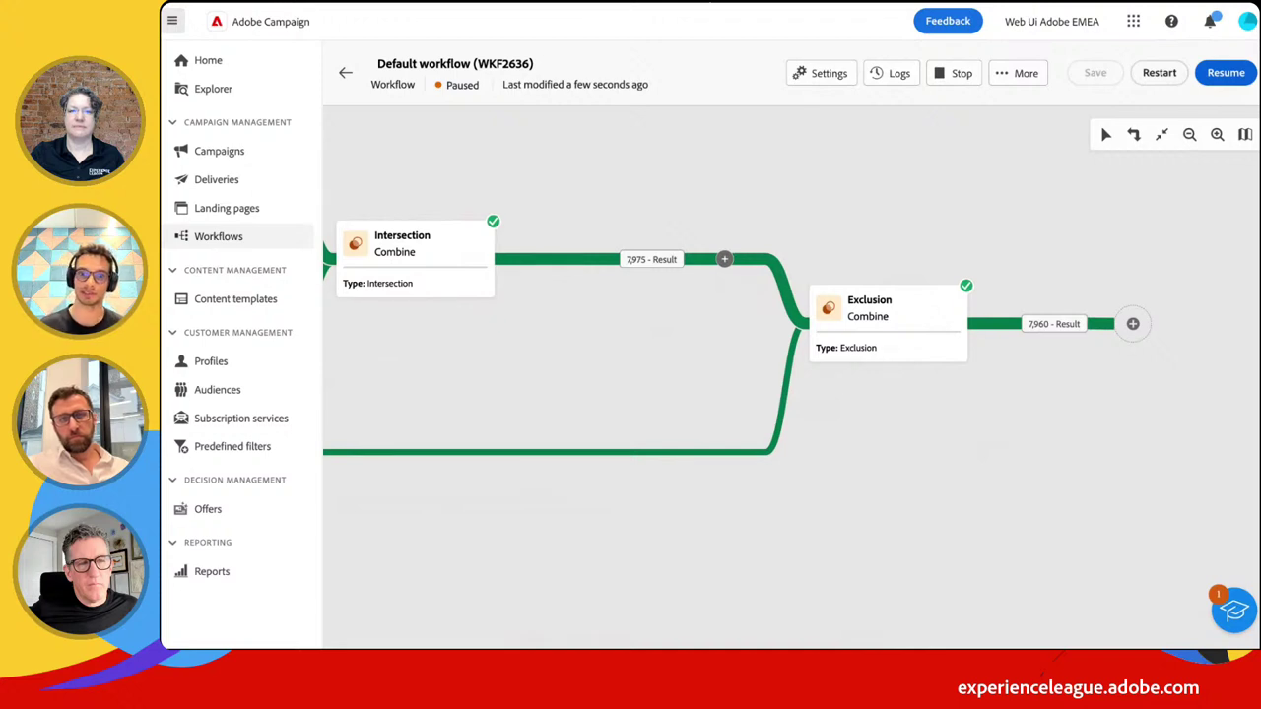
pyautogui.hscroll(-5, 792, 325)
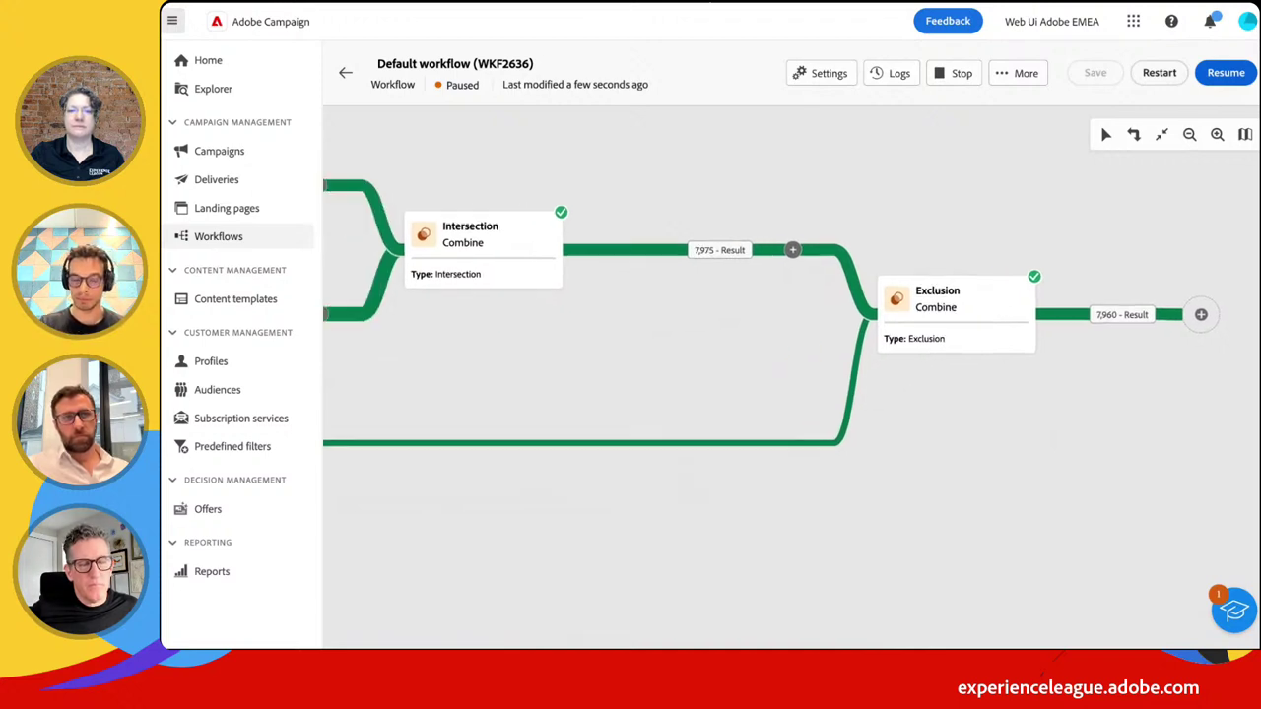
pyautogui.hscroll(-2, 1062, 456)
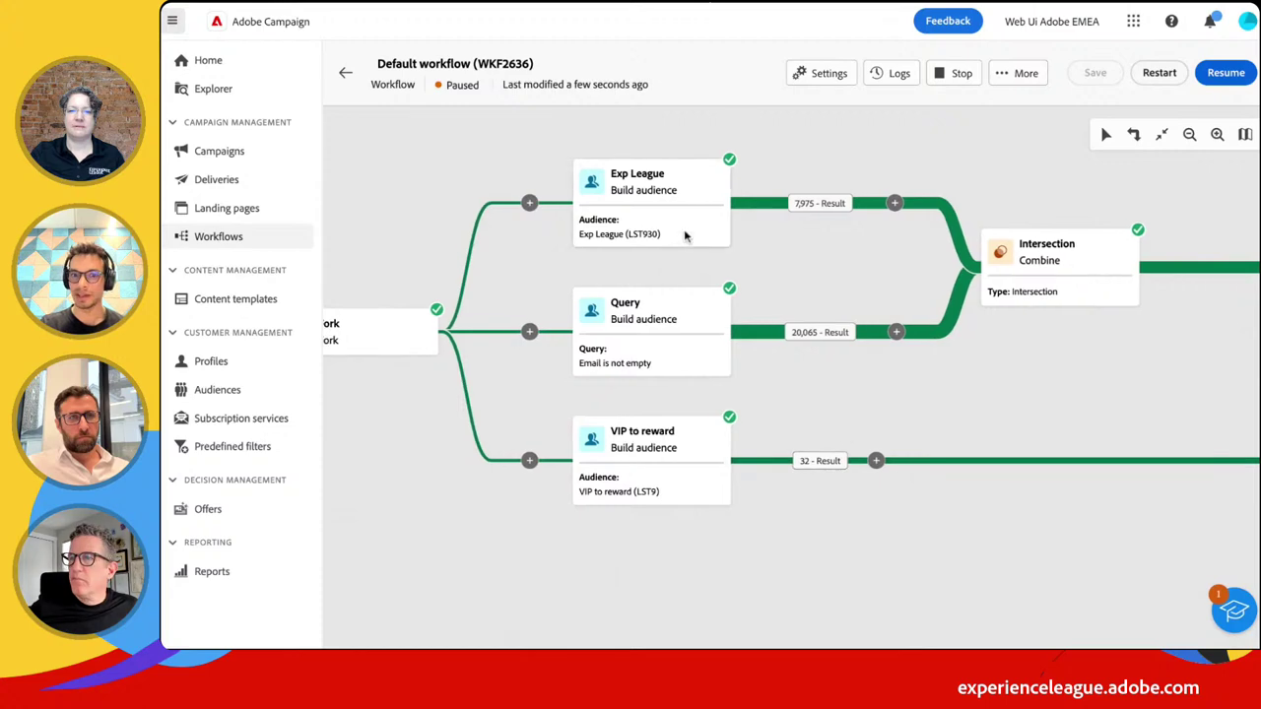
pyautogui.hscroll(5, 1063, 456)
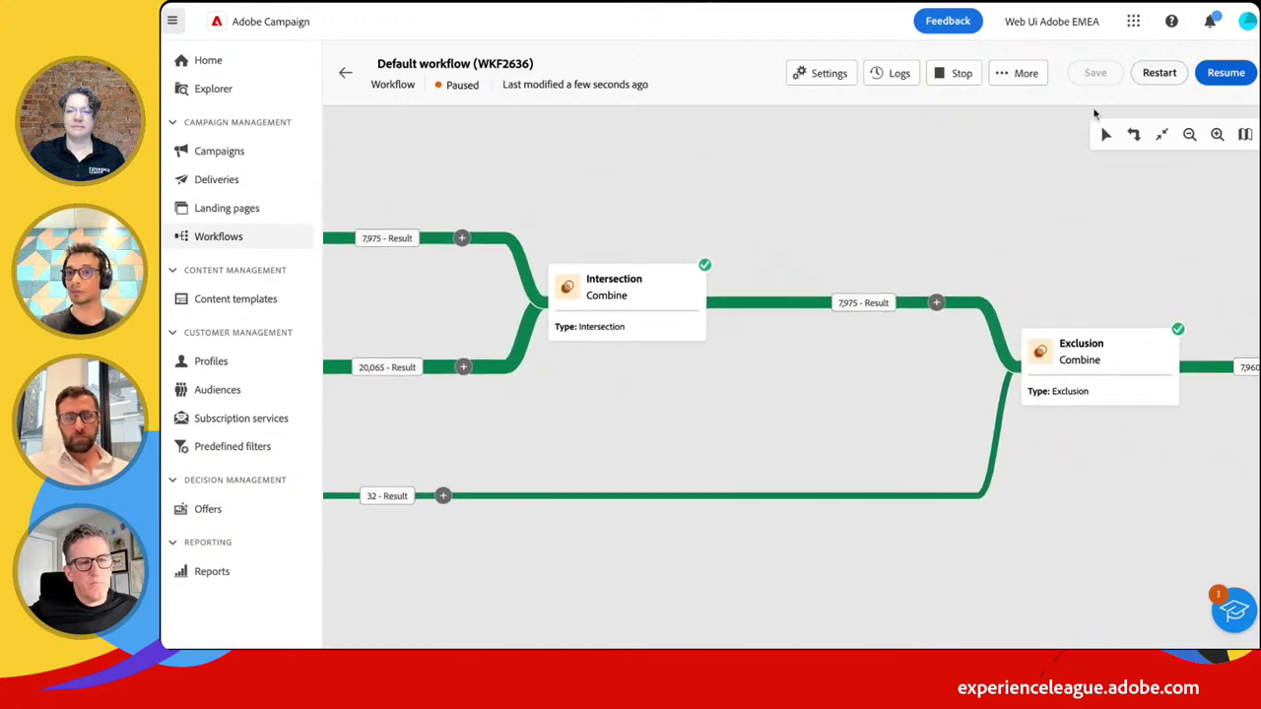
pyautogui.hscroll(5, 953, 556)
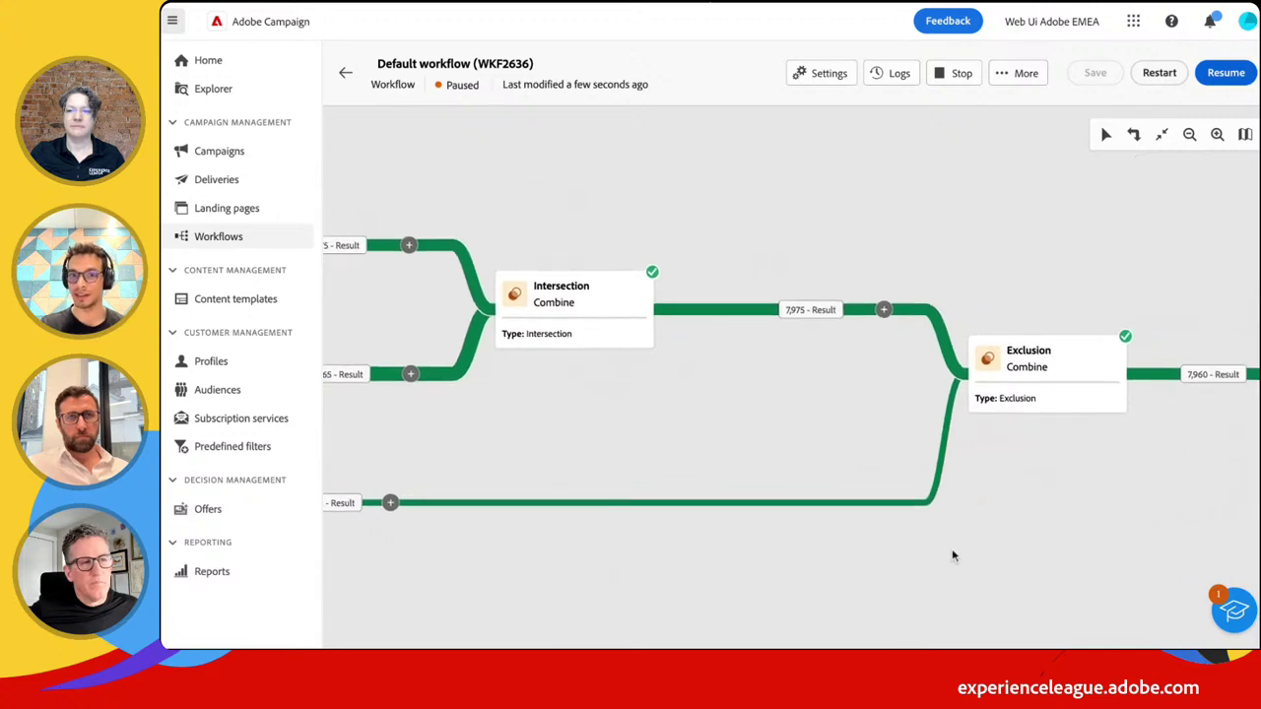
# Add an Enrichment activity after the Exclusion result
pyautogui.click(887, 364)
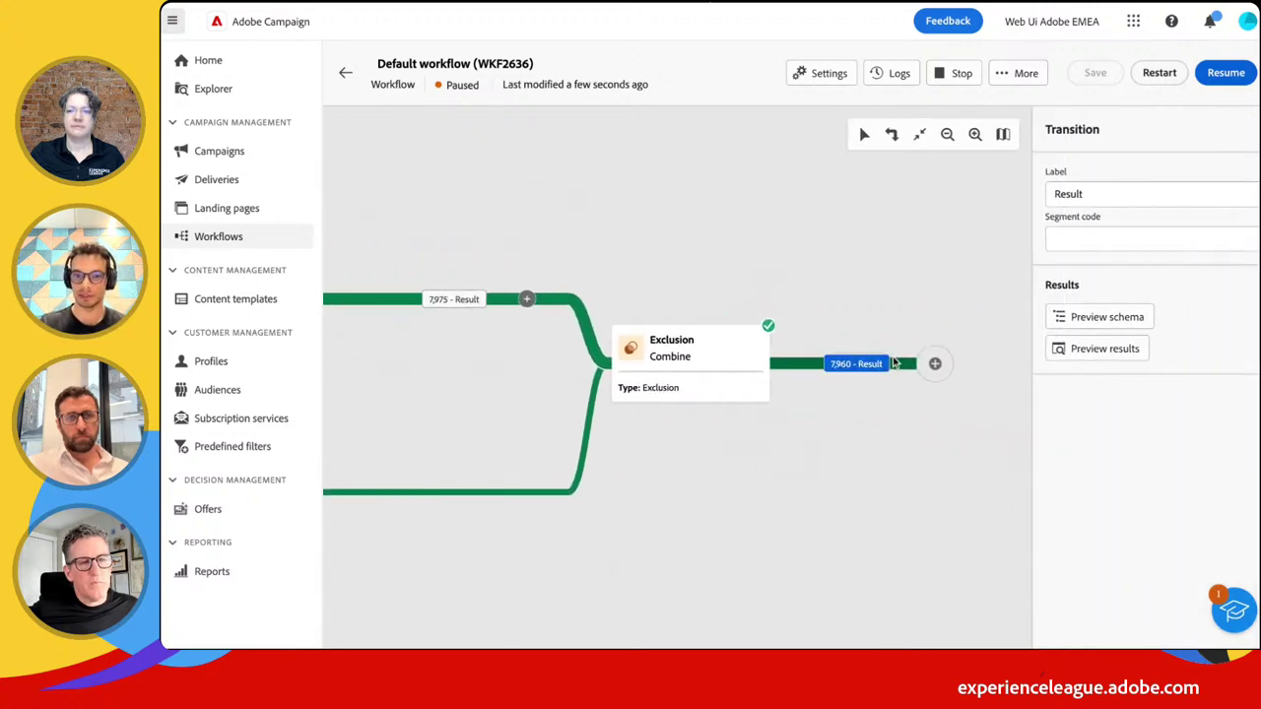
pyautogui.hscroll(3, 892, 436)
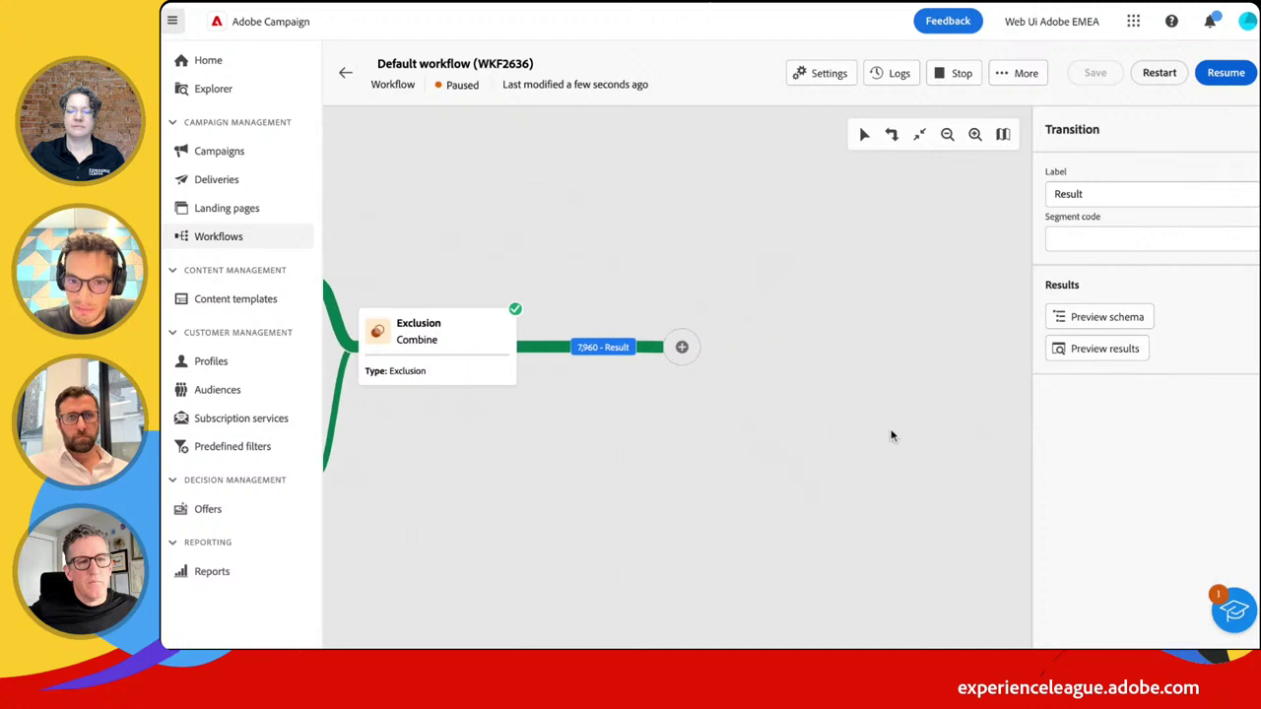
pyautogui.click(682, 347)
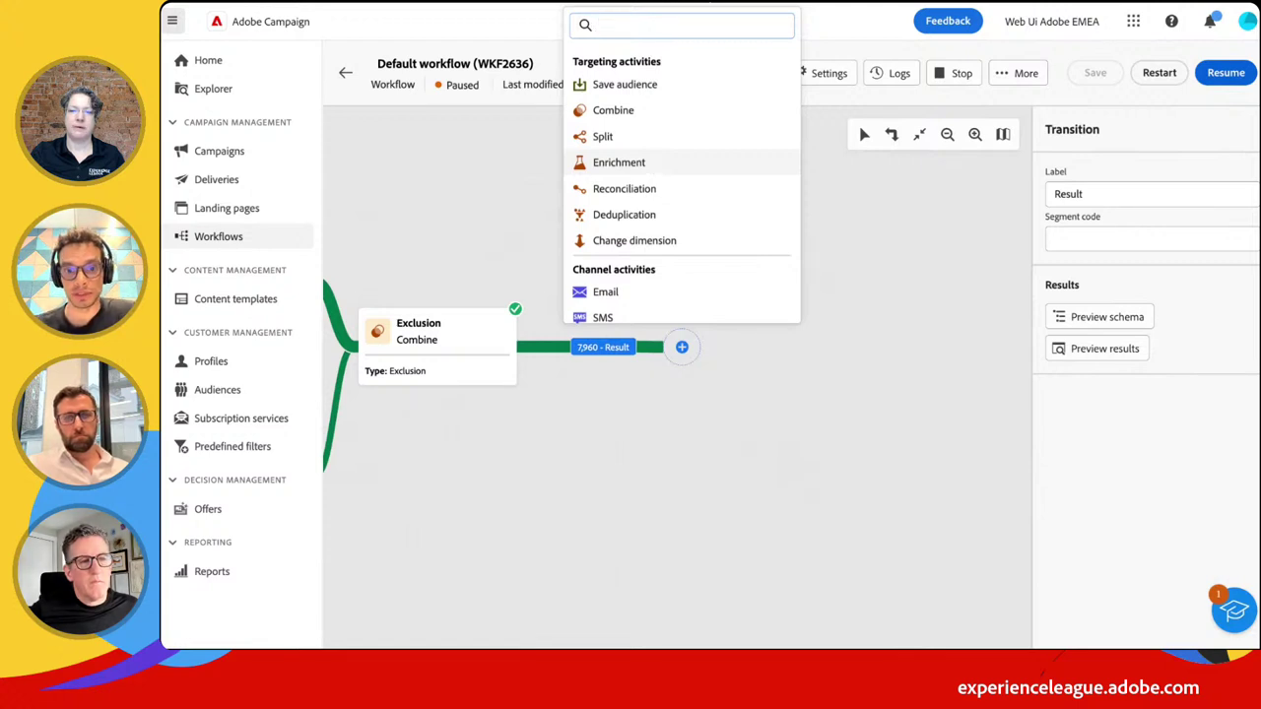
pyautogui.click(642, 164)
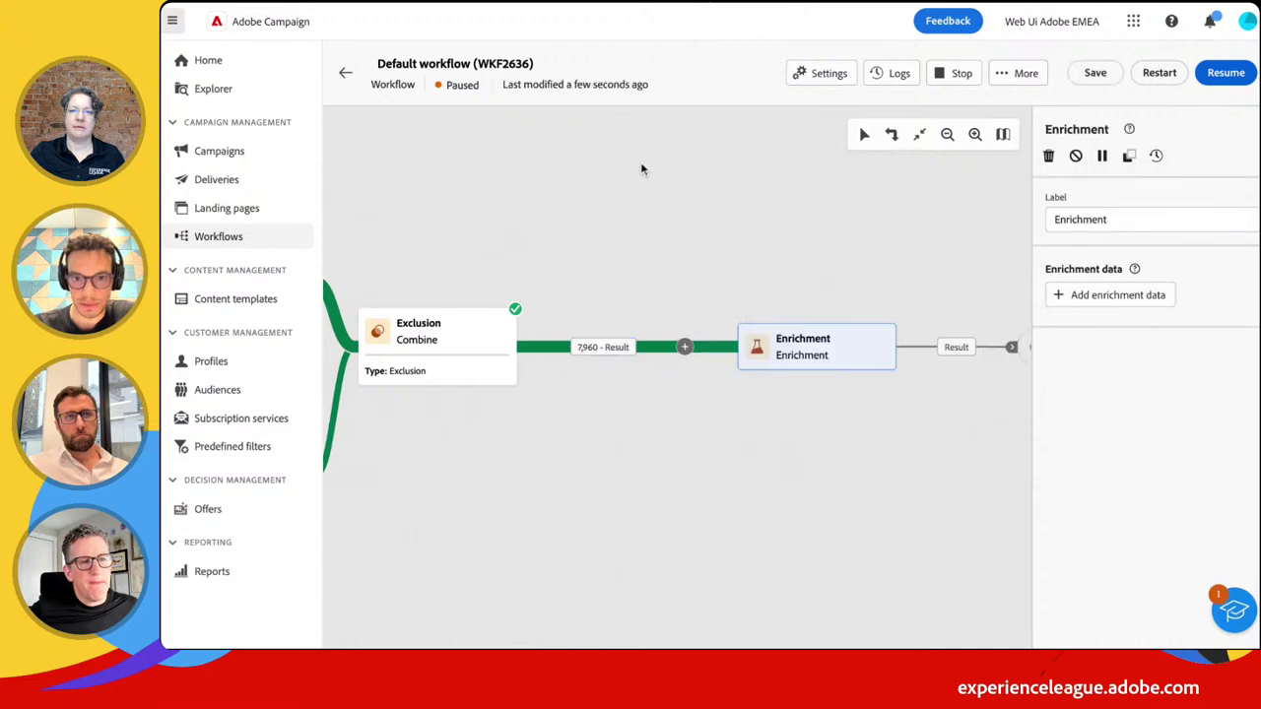
# Add the Total Amount attribute from the targeting dimension's Purchases link as enrichment data
pyautogui.click(1123, 297)
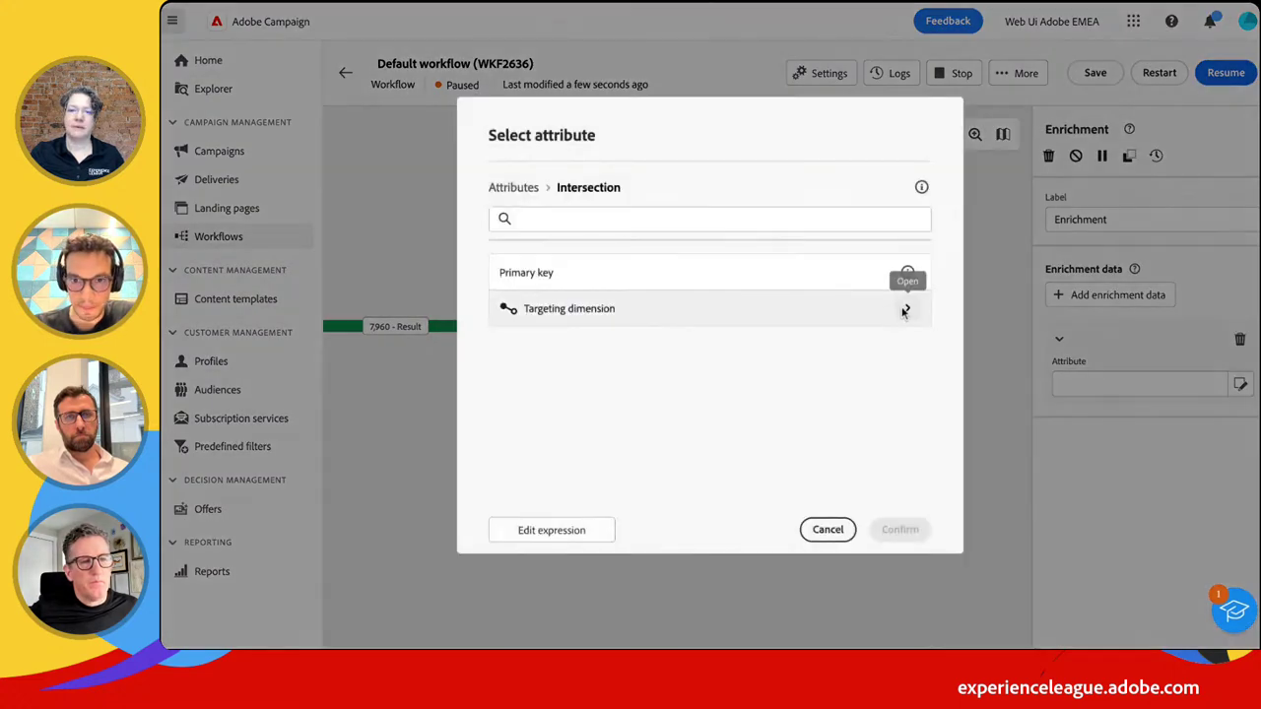
pyautogui.click(904, 309)
pyautogui.scroll(-7, 625, 397)
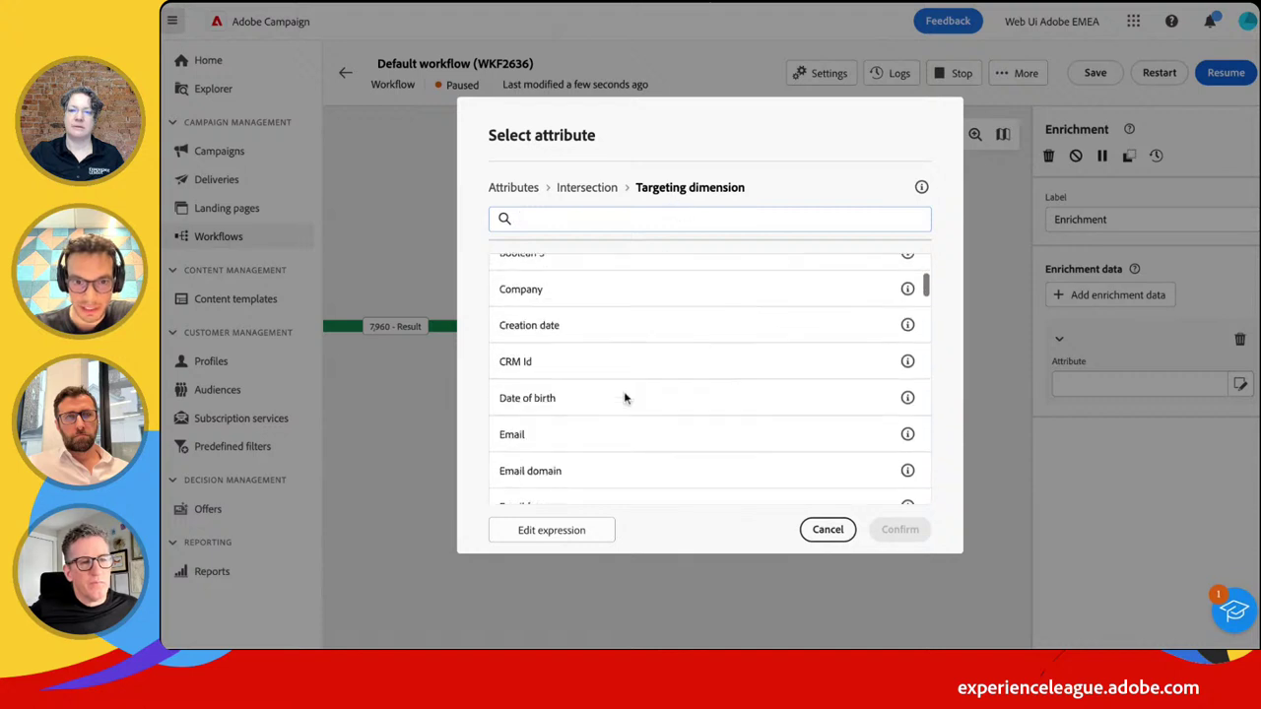
pyautogui.scroll(-15, 625, 397)
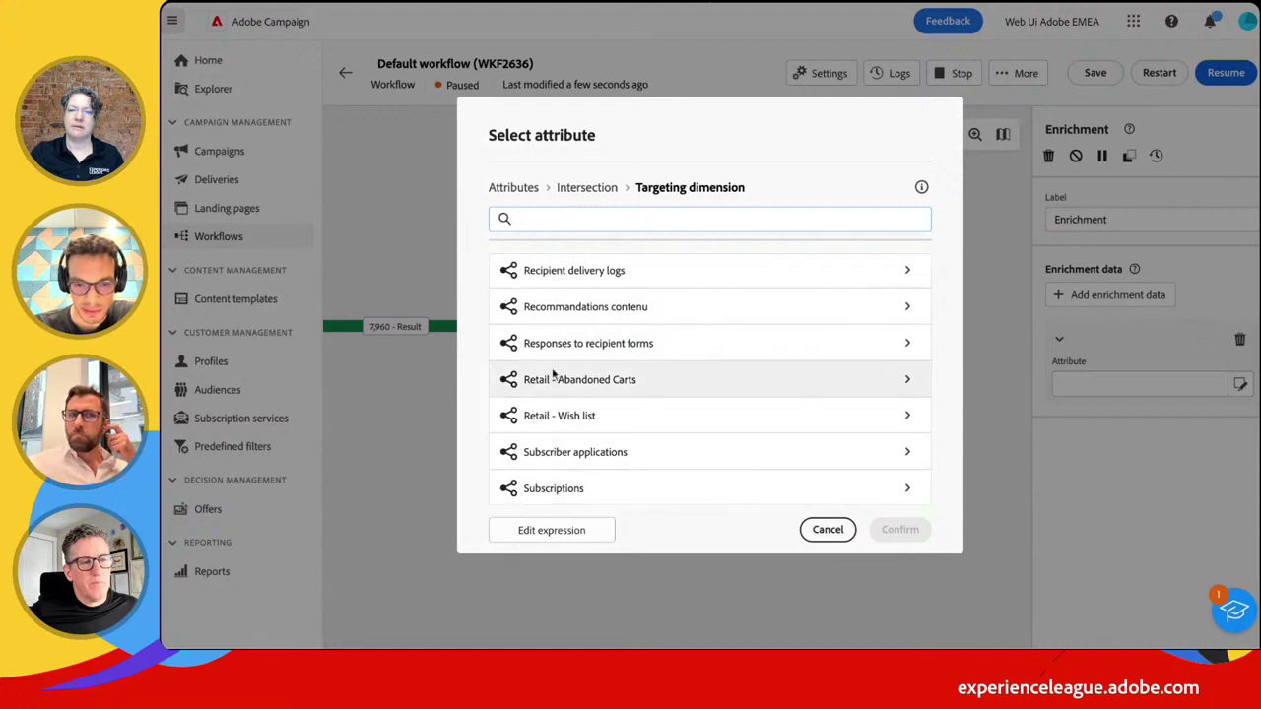
pyautogui.click(609, 219)
pyautogui.write('purch')
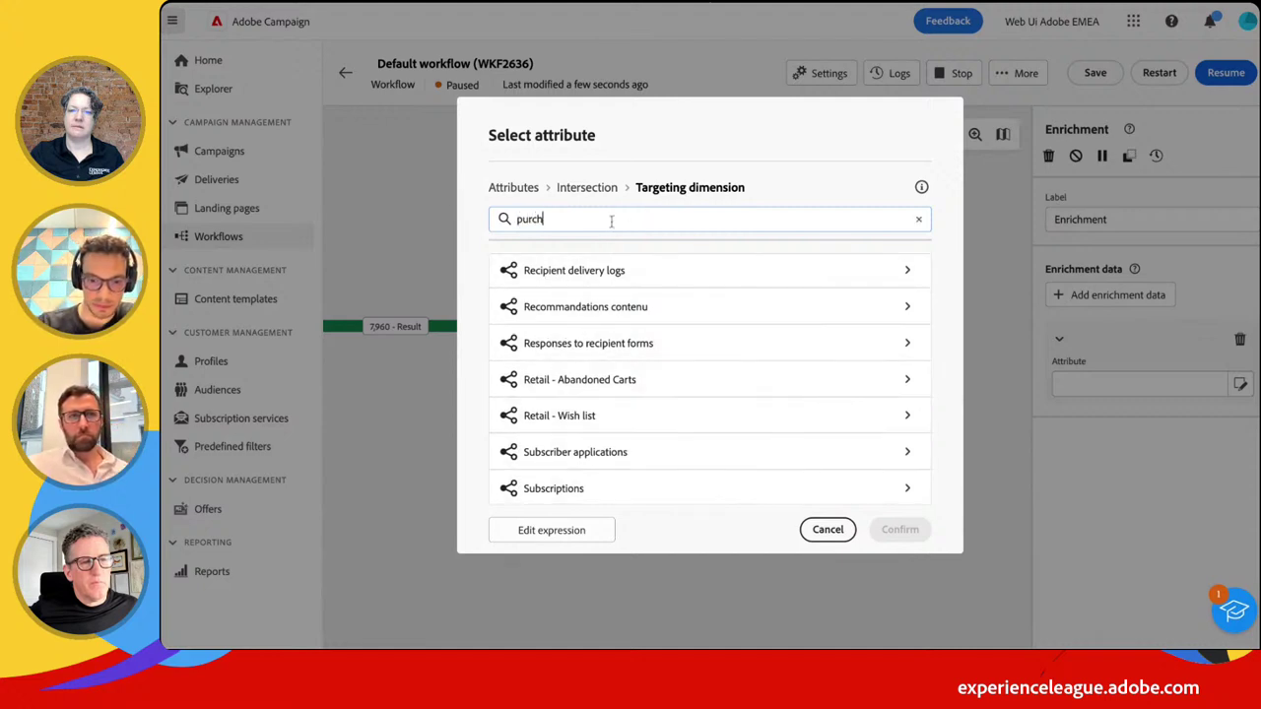
pyautogui.click(654, 262)
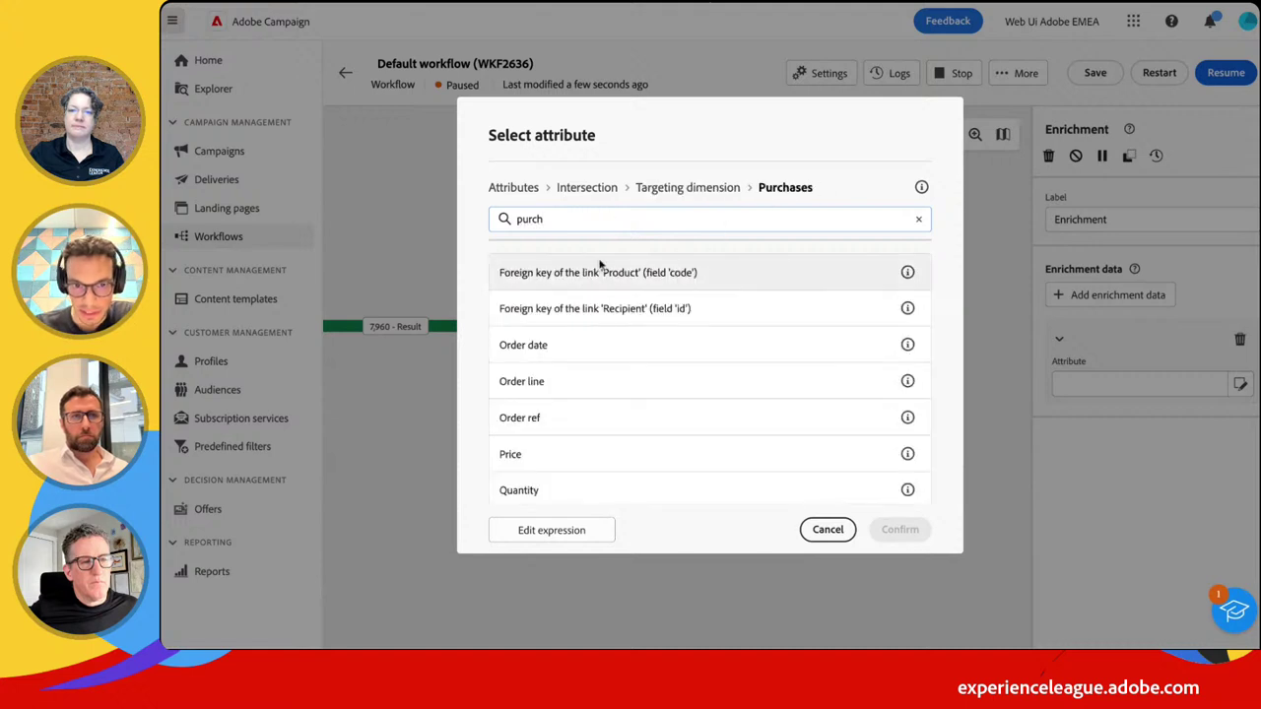
pyautogui.scroll(-3, 585, 337)
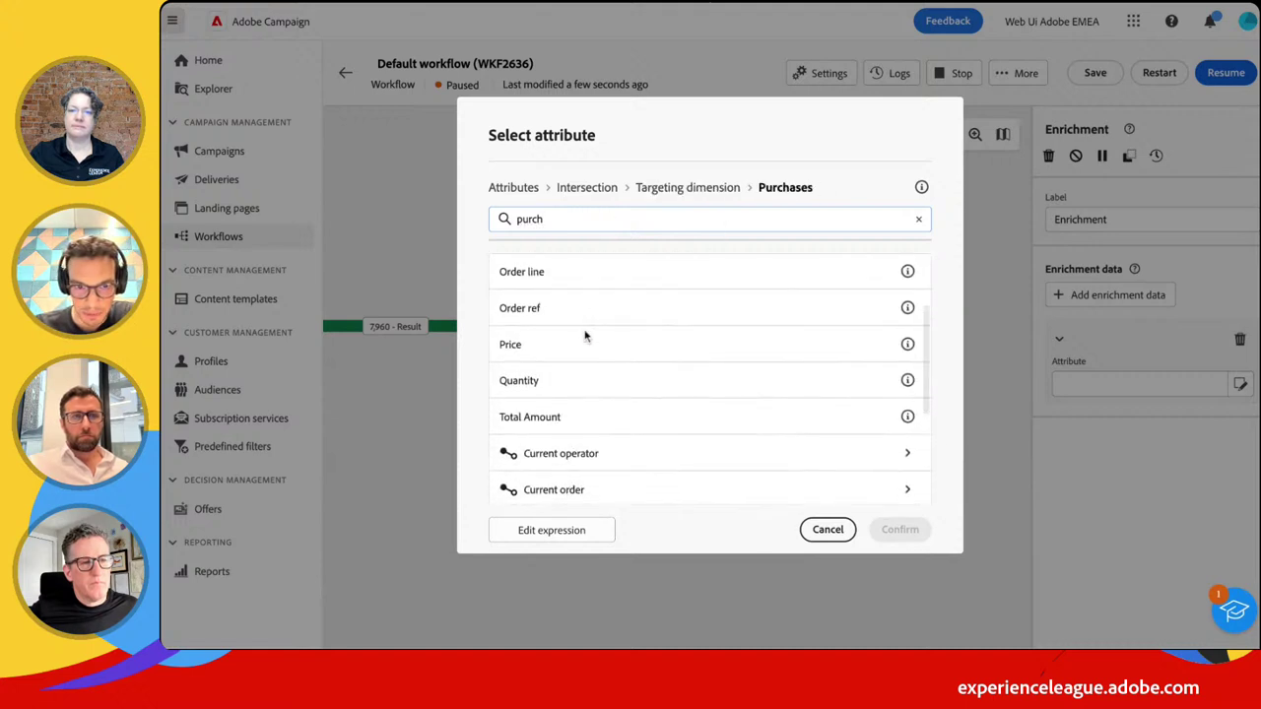
pyautogui.scroll(-2, 585, 337)
pyautogui.click(586, 351)
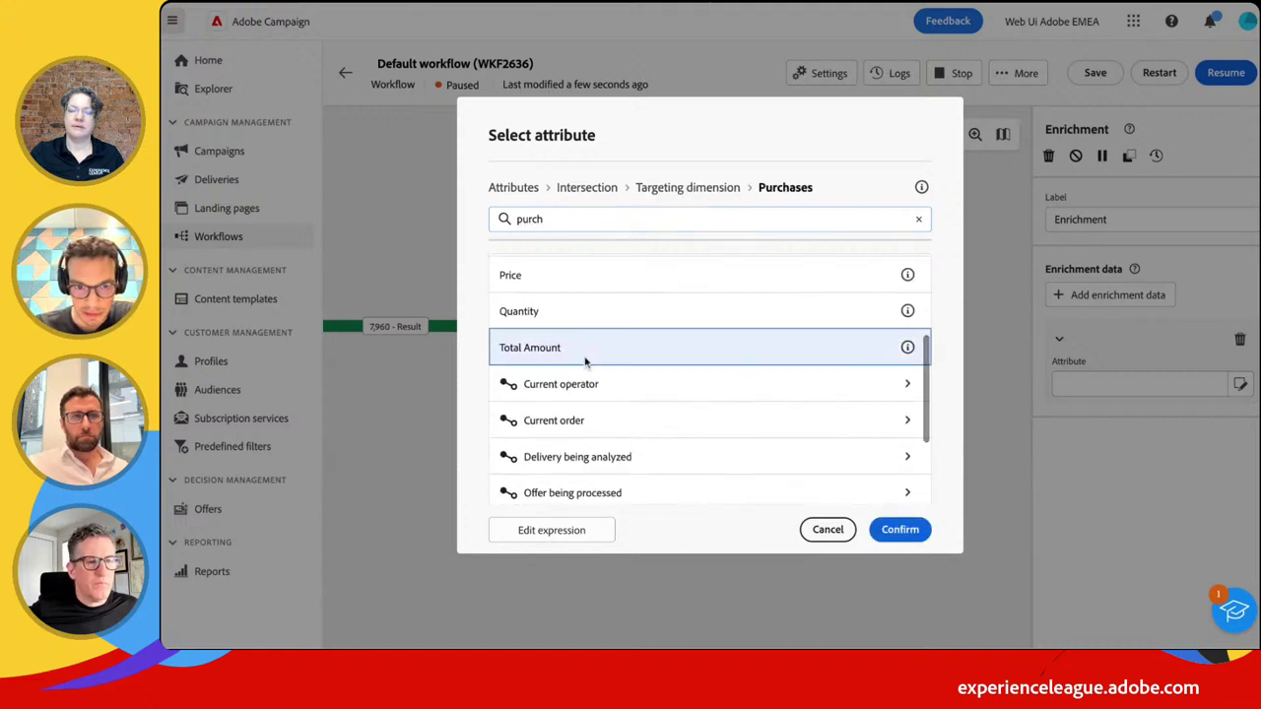
pyautogui.click(876, 529)
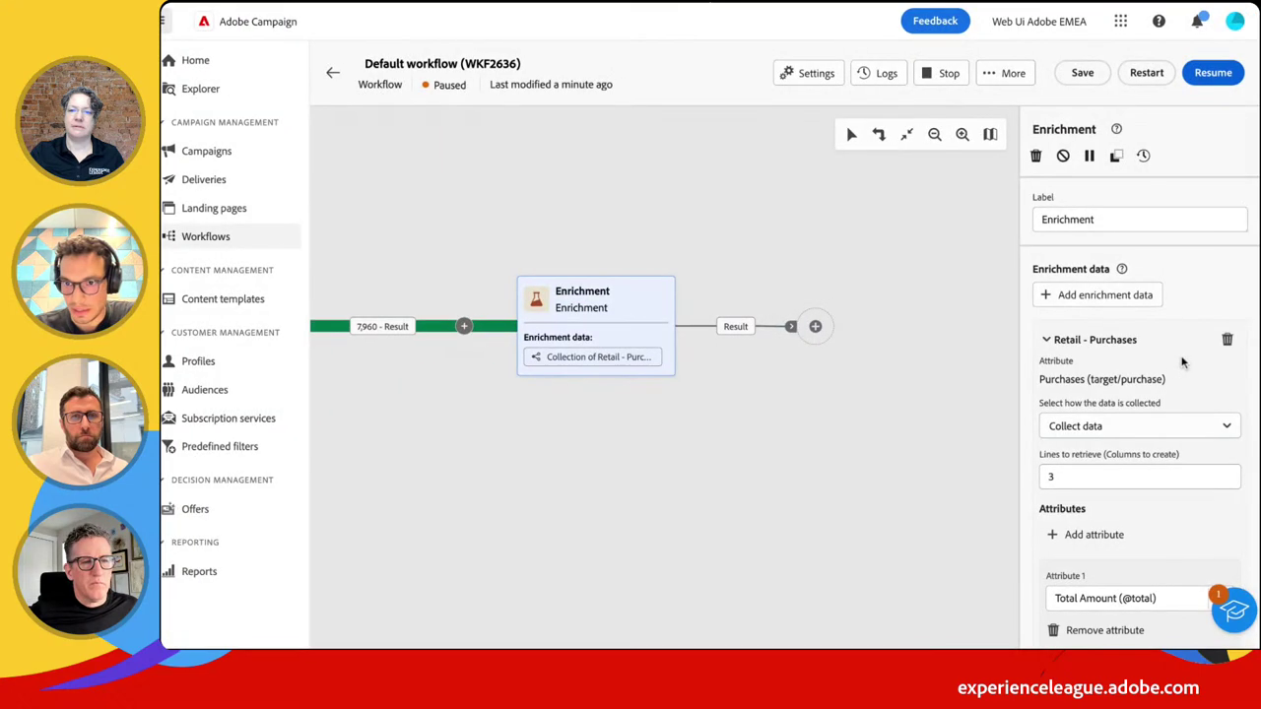
# Set the Retail - Purchases enrichment to Aggregate data, using the Sum function for Total Amount
pyautogui.scroll(-3, 1183, 362)
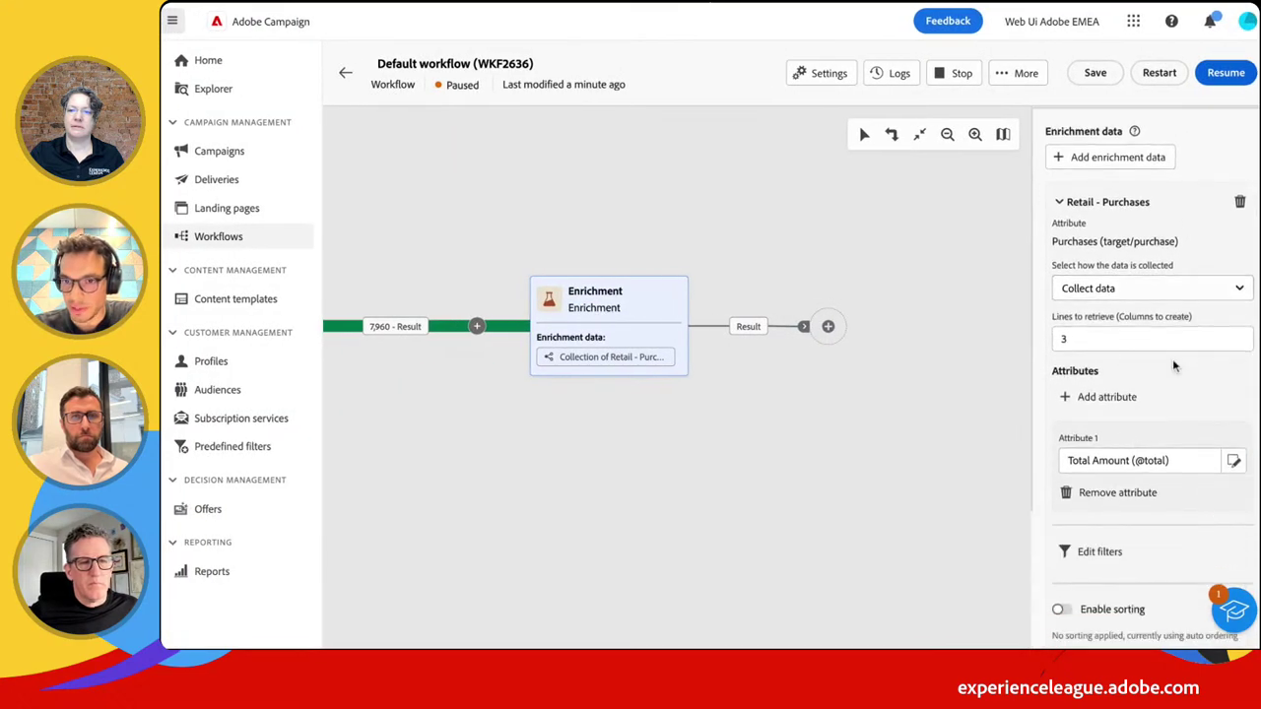
pyautogui.click(1241, 289)
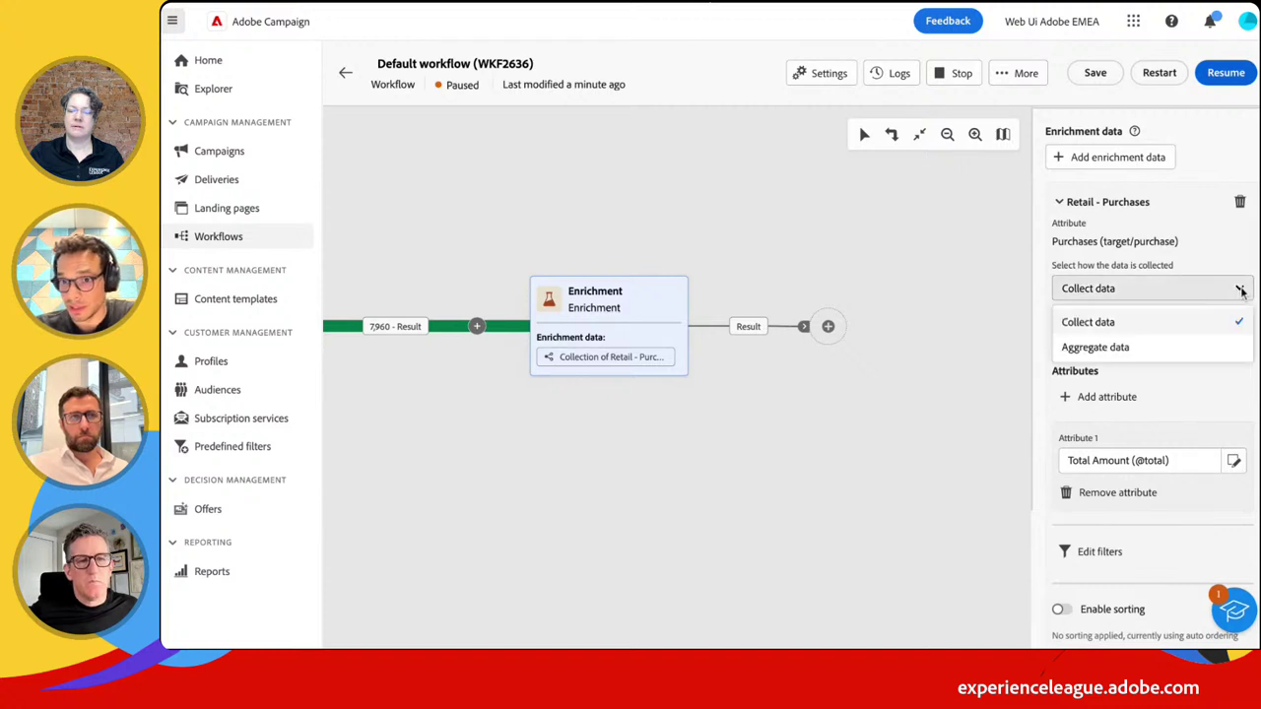
pyautogui.click(1143, 350)
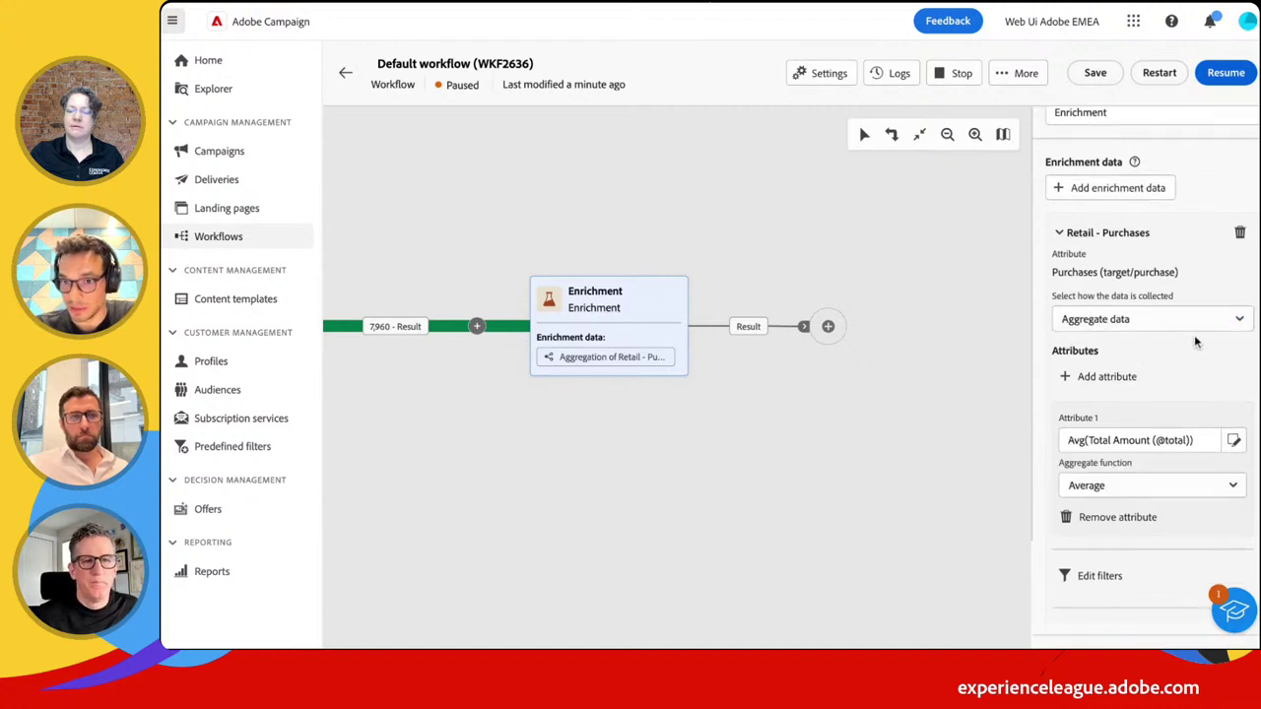
pyautogui.click(1232, 486)
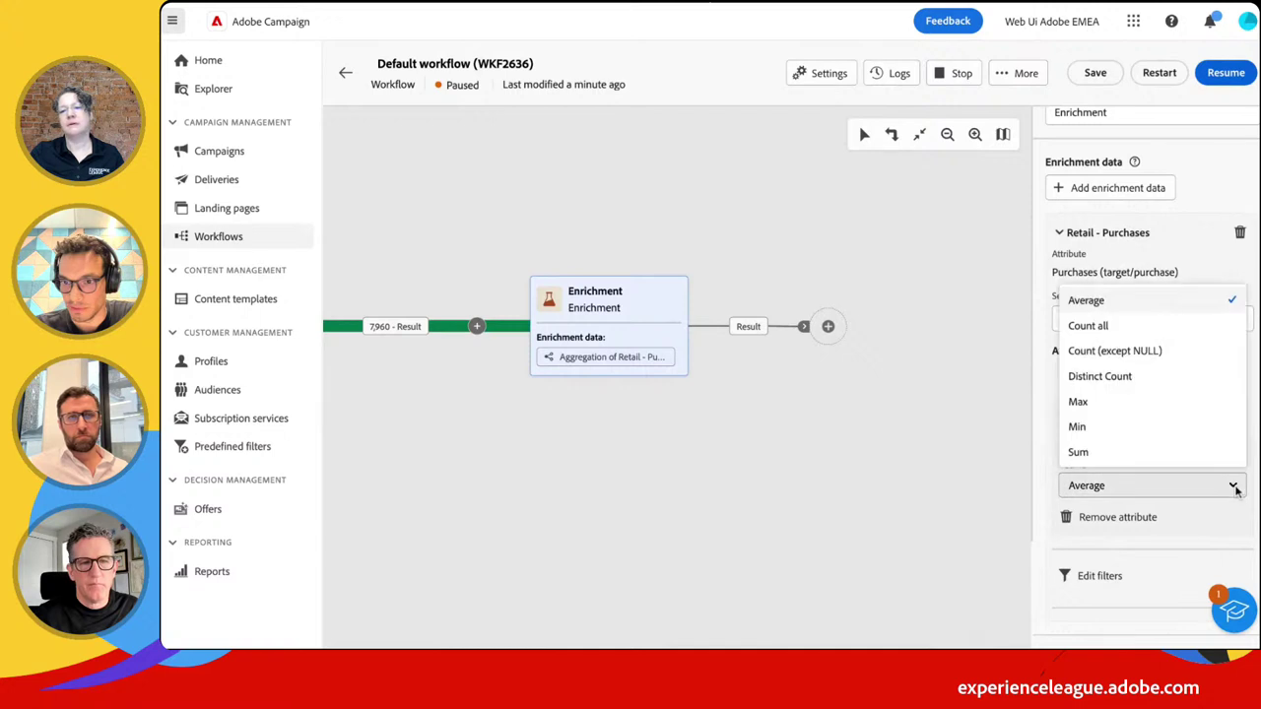
pyautogui.click(1100, 455)
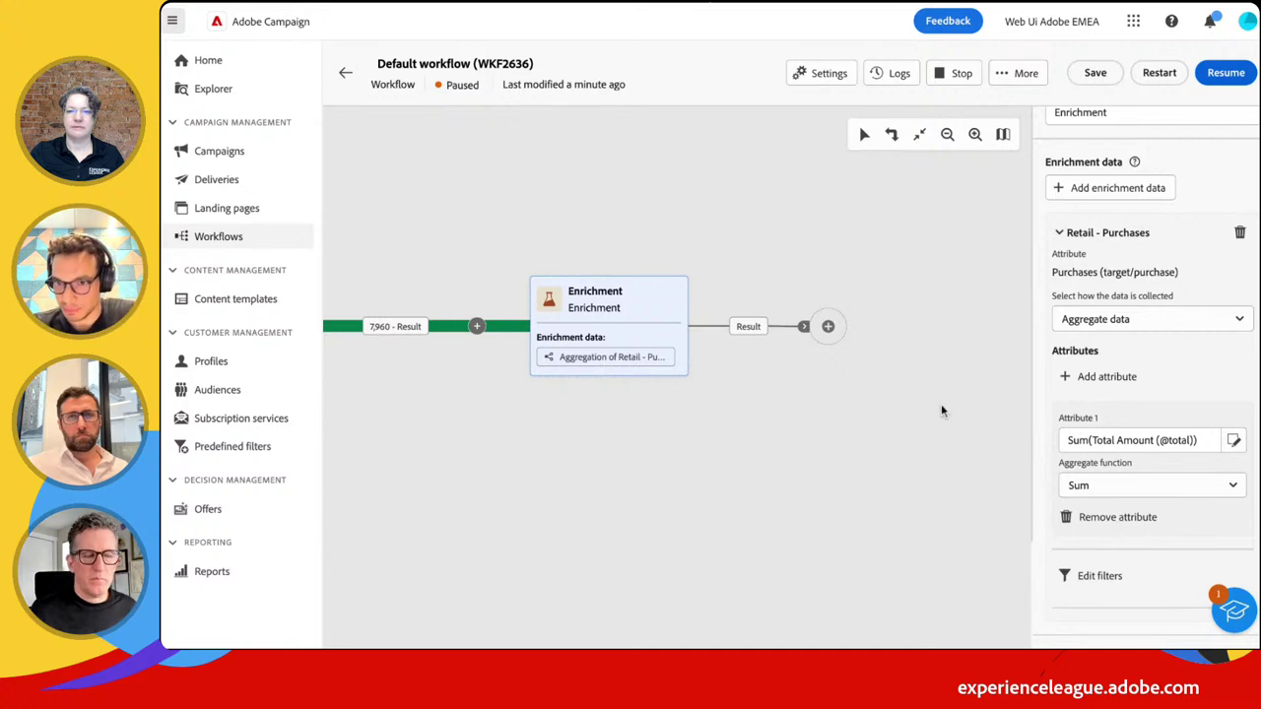
pyautogui.click(1059, 233)
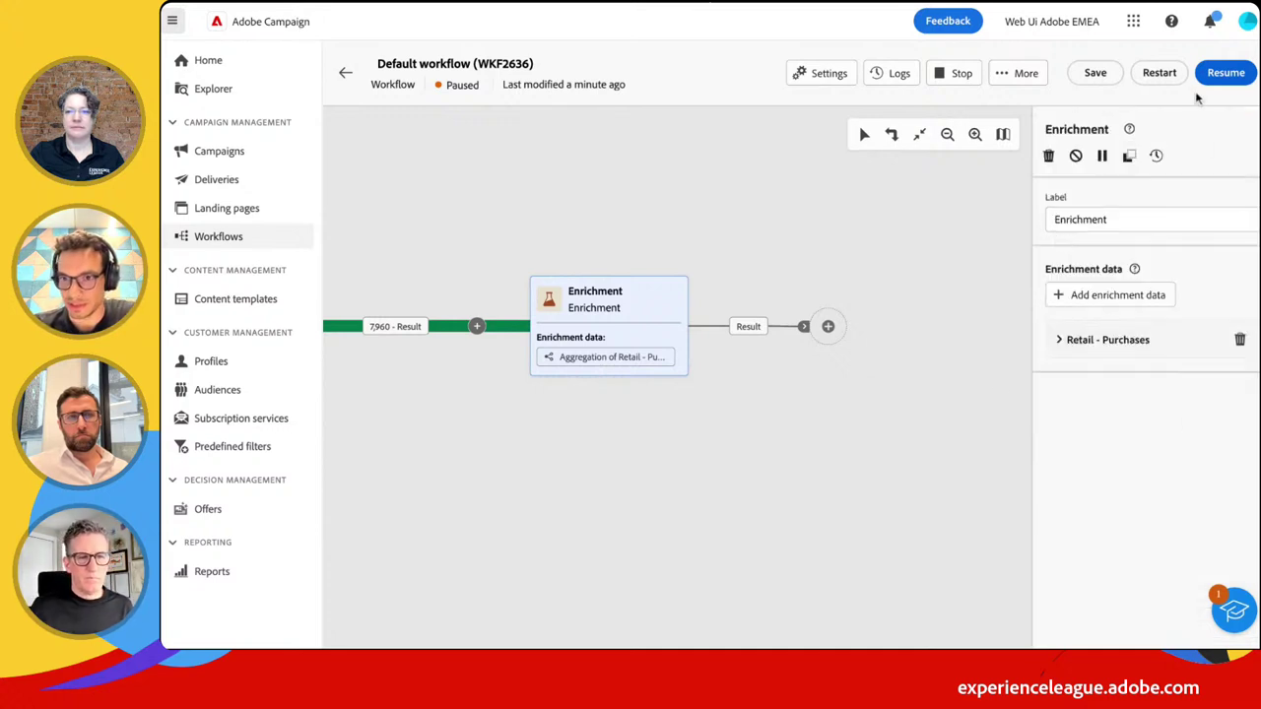
# Save and resume the workflow, and preview the Enrichment results, calculating the full record count and reviewing the Total Amount column
pyautogui.click(1098, 79)
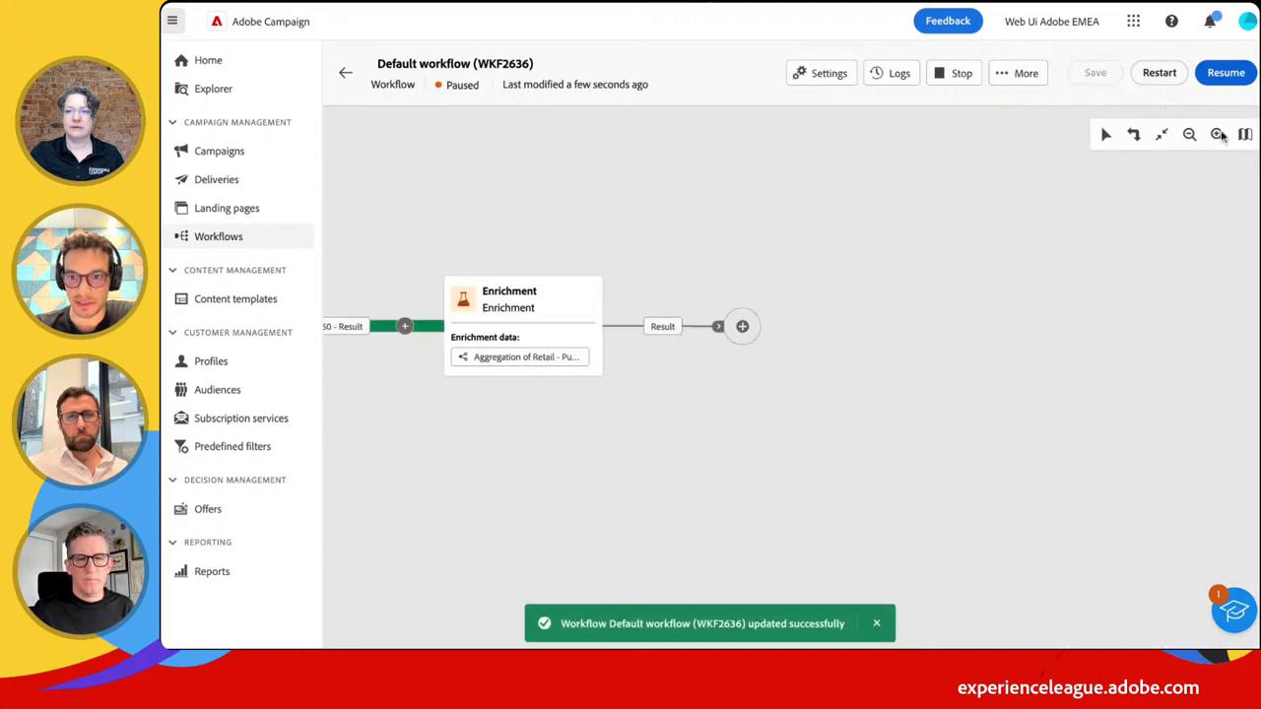
pyautogui.click(1225, 73)
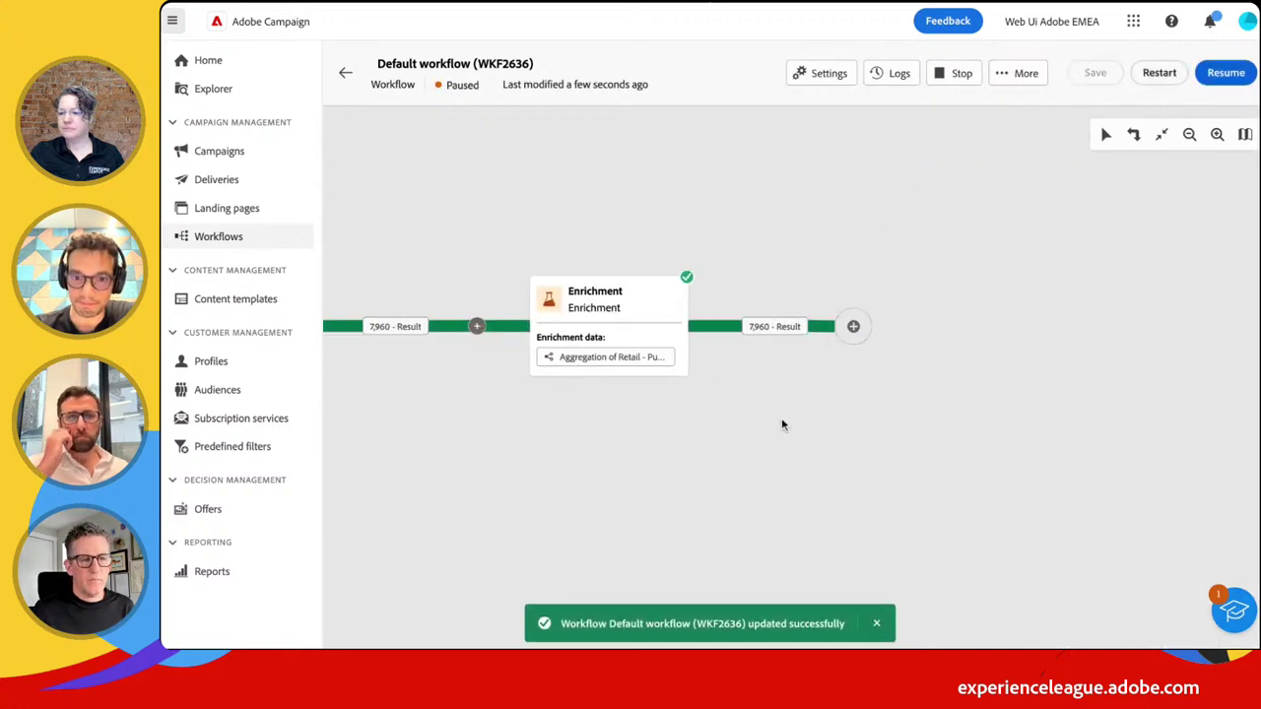
pyautogui.click(827, 328)
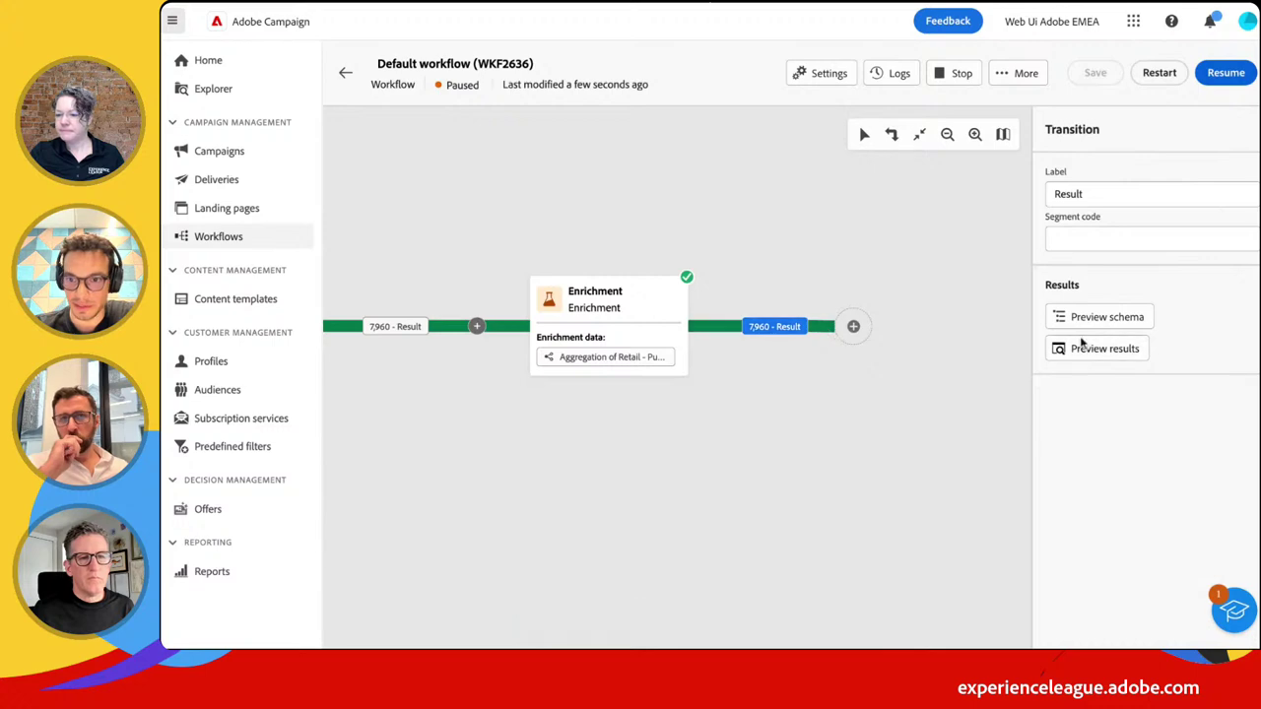
pyautogui.click(1081, 345)
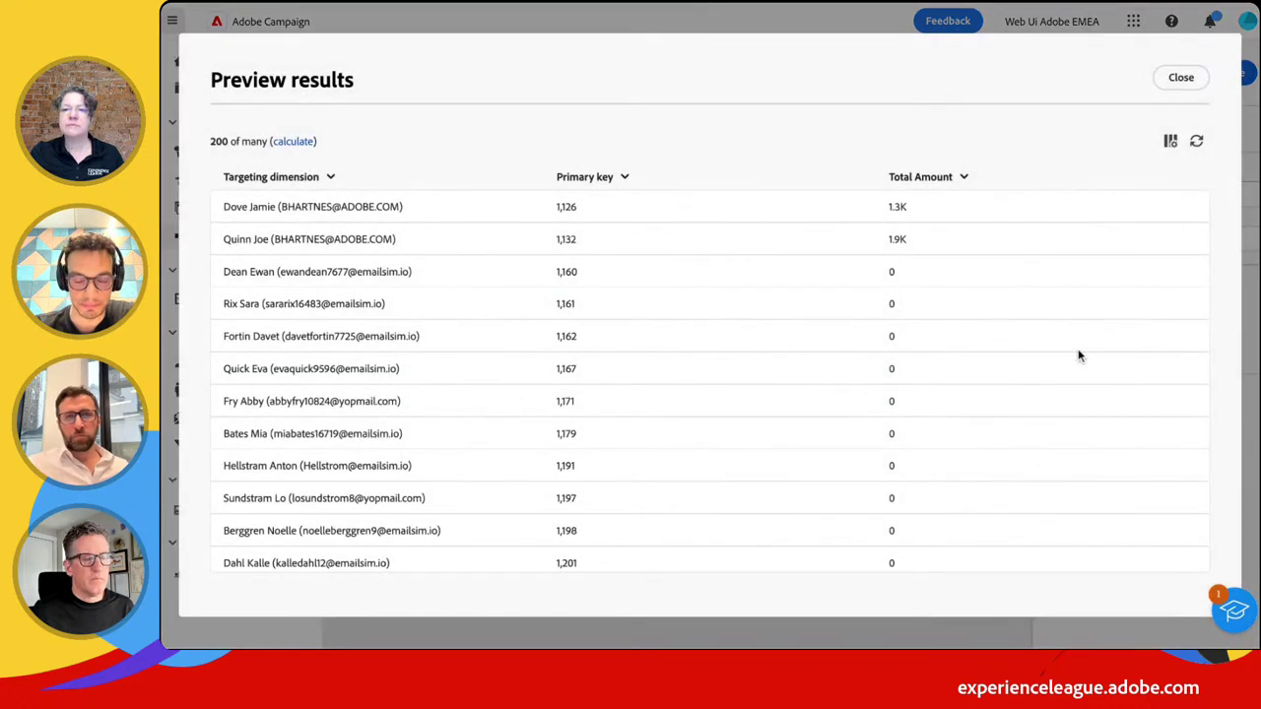
pyautogui.click(294, 143)
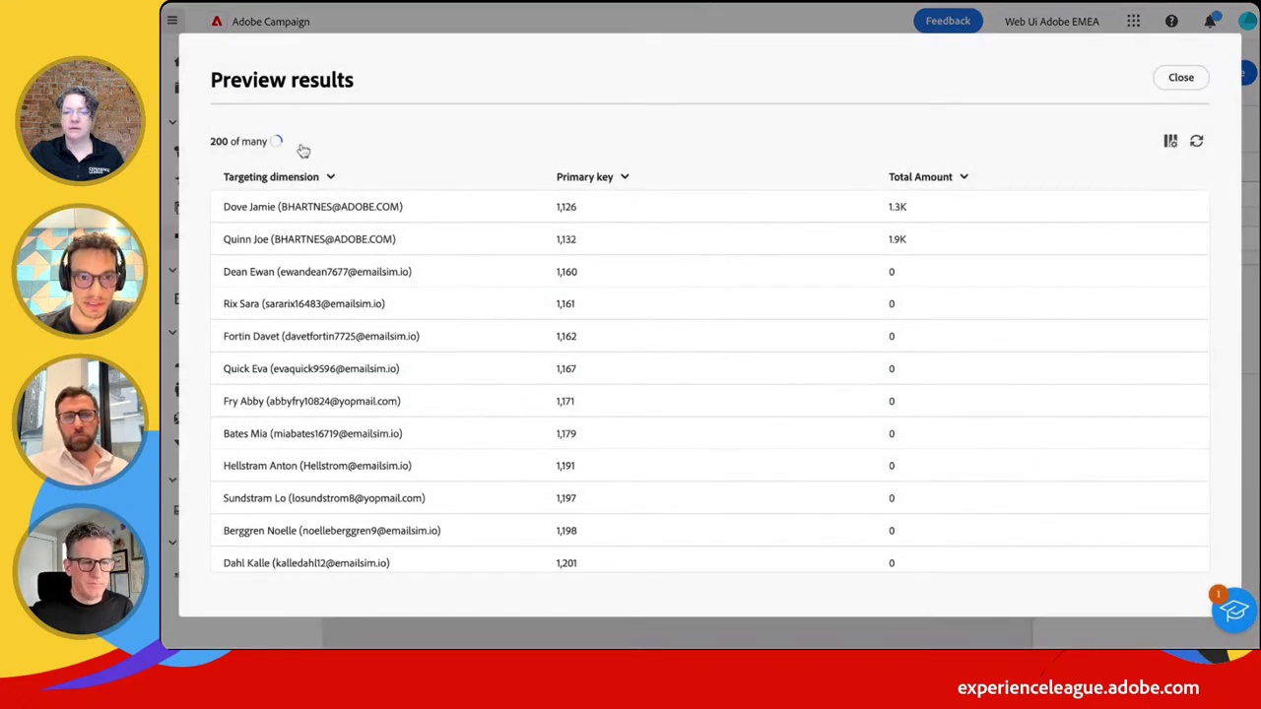
pyautogui.scroll(-2, 310, 417)
pyautogui.scroll(2, 311, 420)
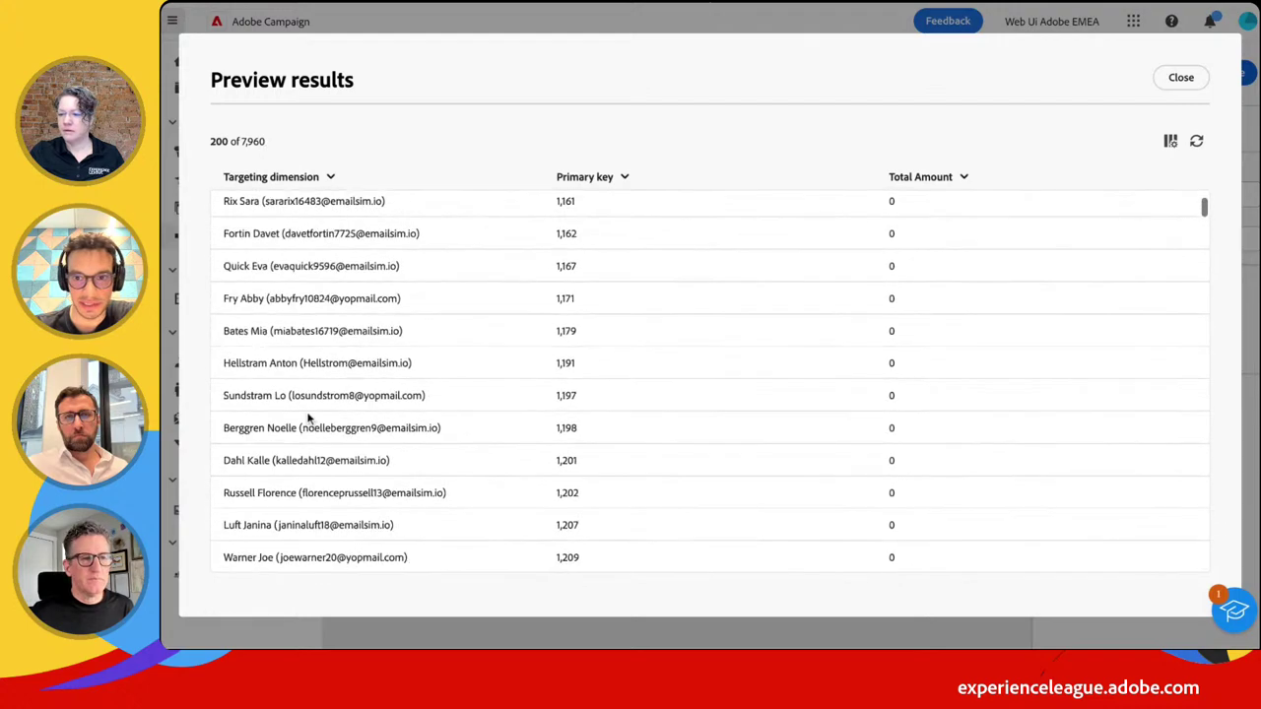
pyautogui.scroll(-15, 906, 273)
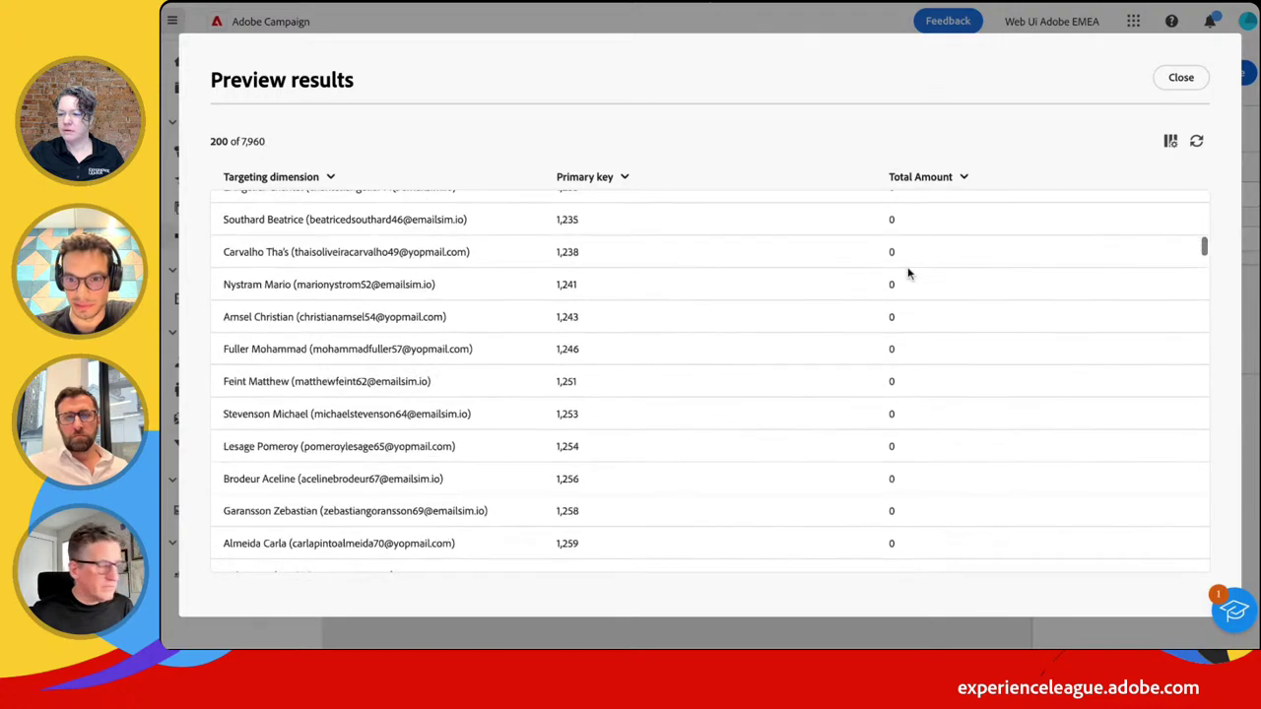
pyautogui.scroll(15, 908, 273)
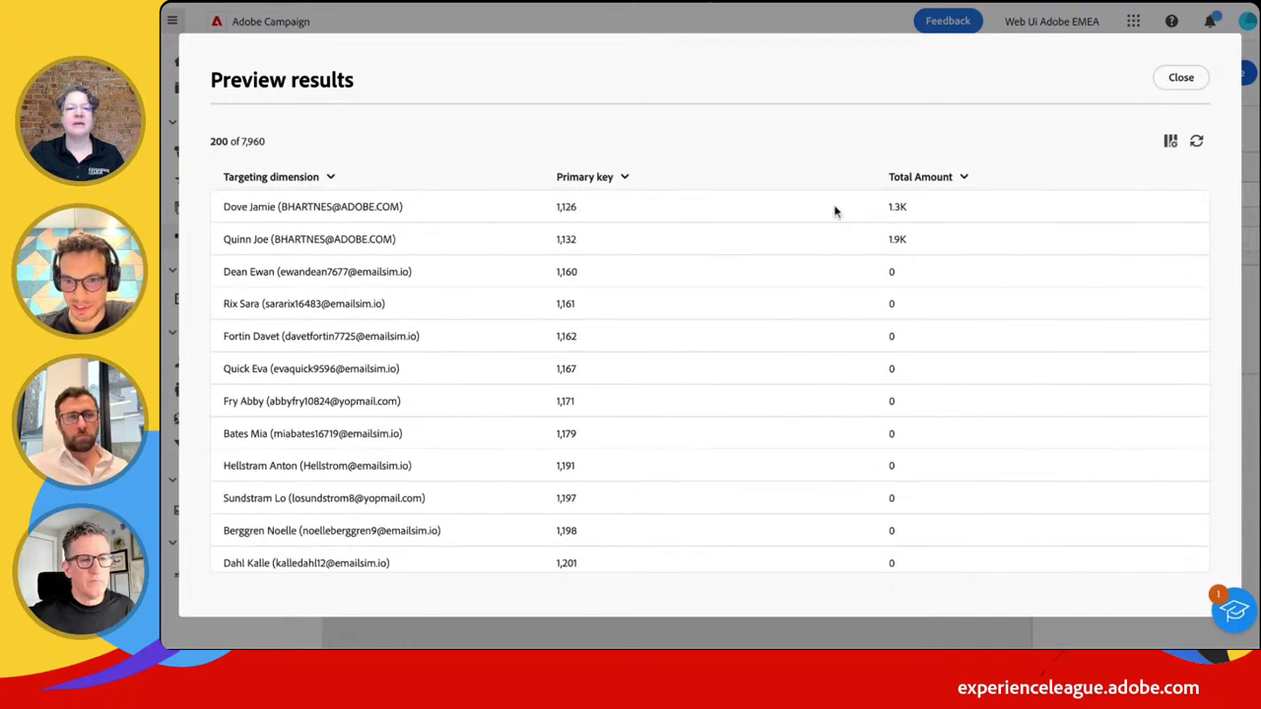
pyautogui.click(1182, 77)
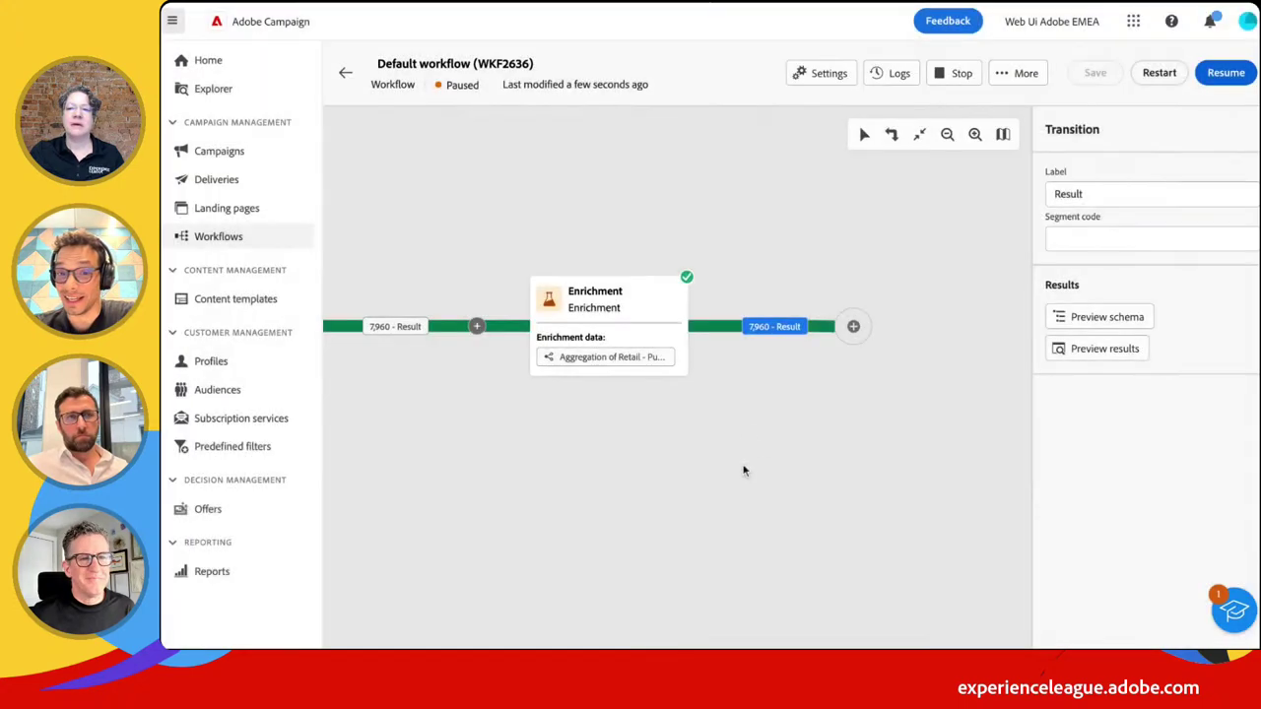
# Add an Email activity after the Enrichment result
pyautogui.hscroll(3, 744, 471)
pyautogui.click(633, 352)
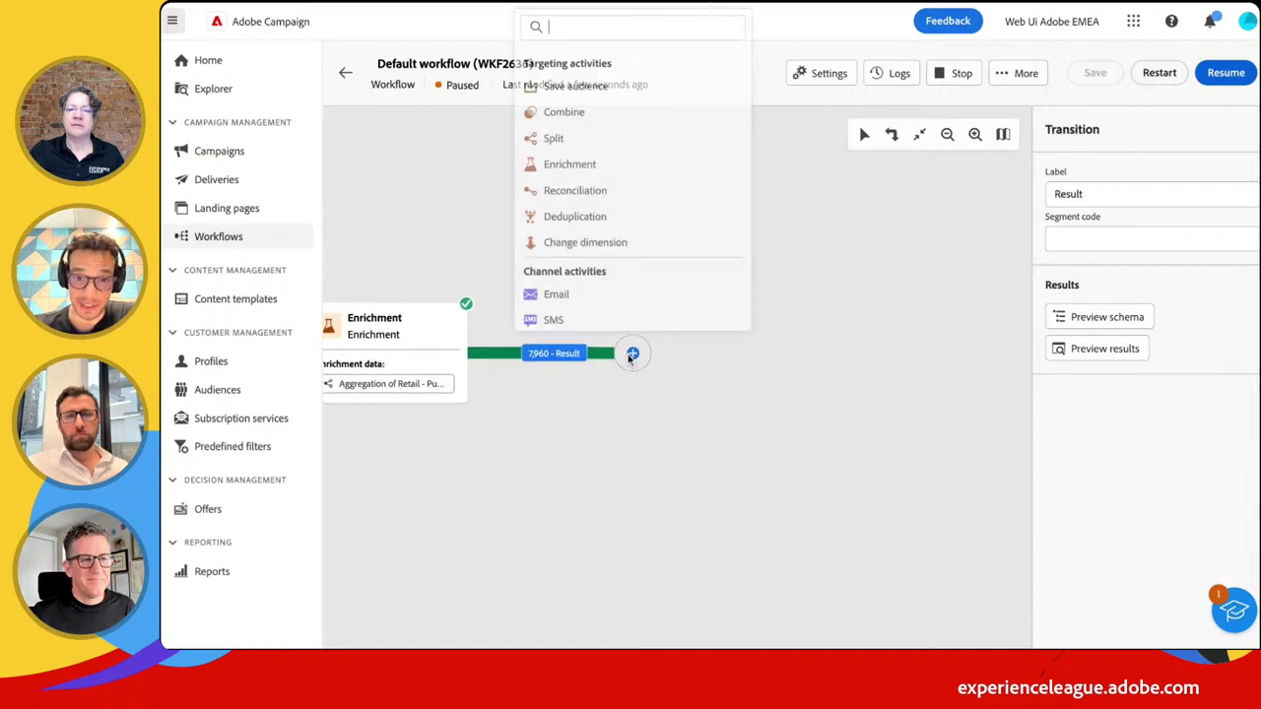
pyautogui.click(633, 297)
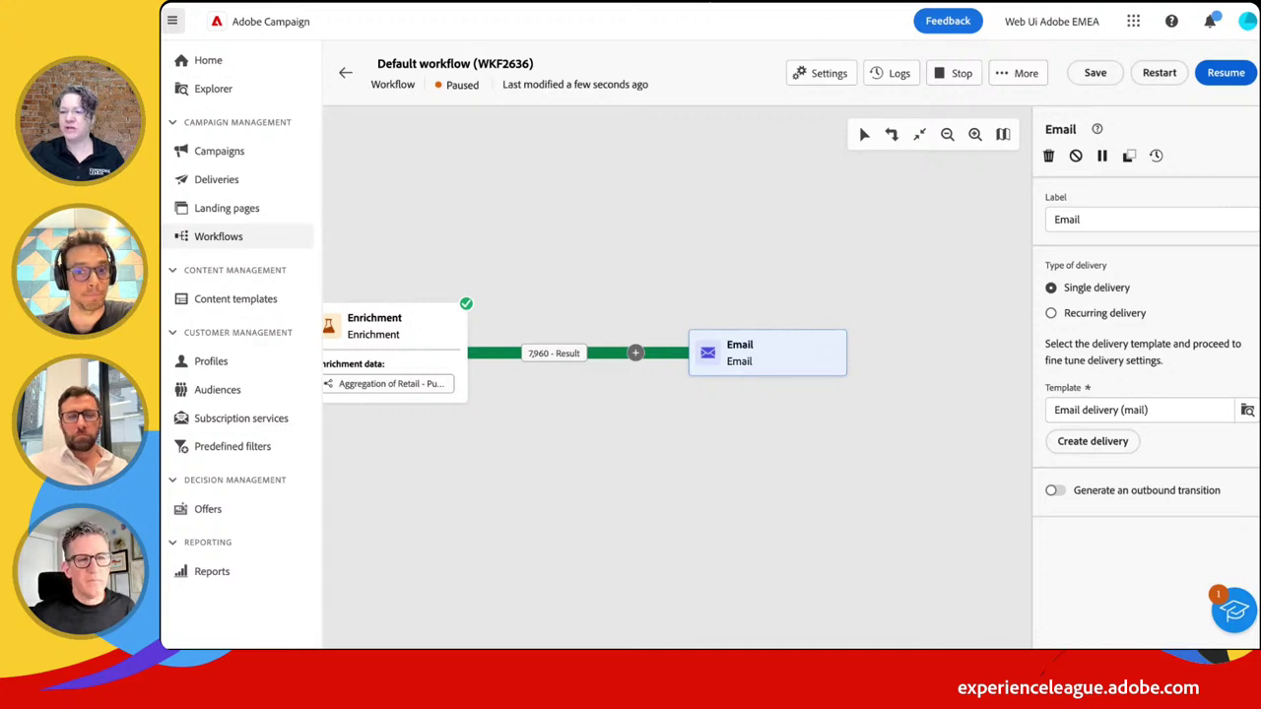
# Examine the whole workflow from the Fork and its audiences through to the Email activity
pyautogui.scroll(-5, 1012, 320)
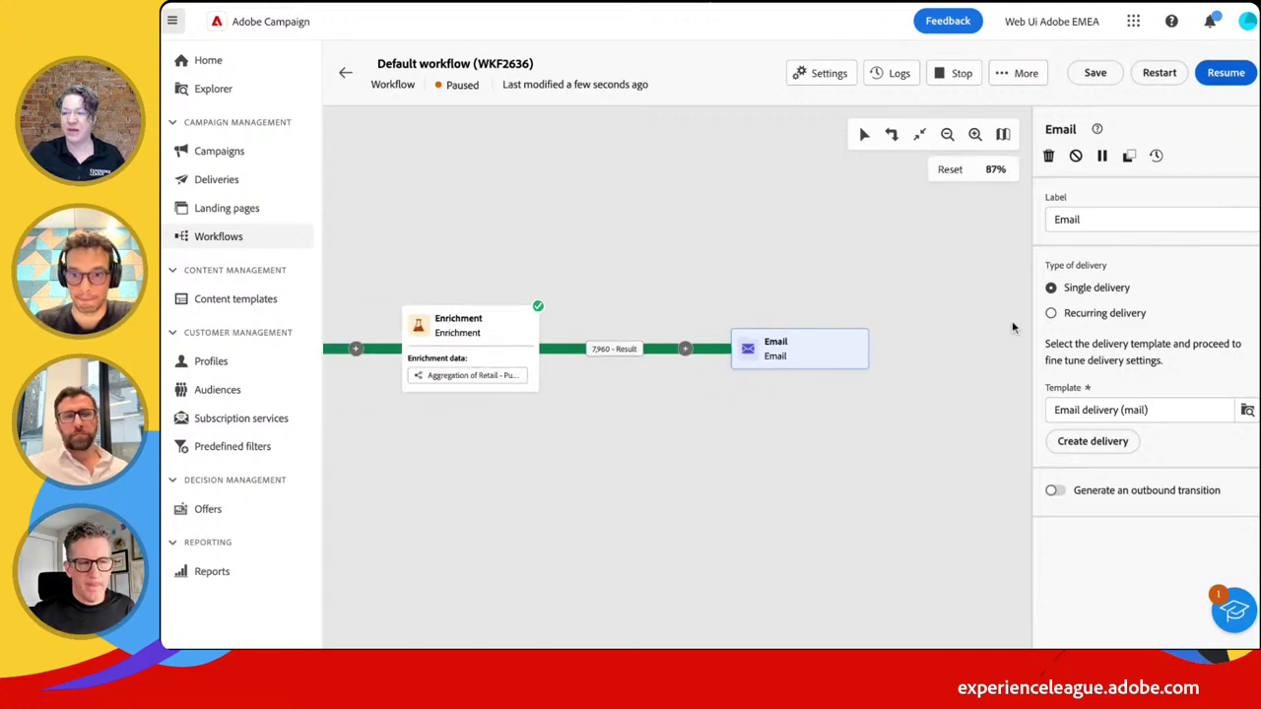
pyautogui.click(909, 423)
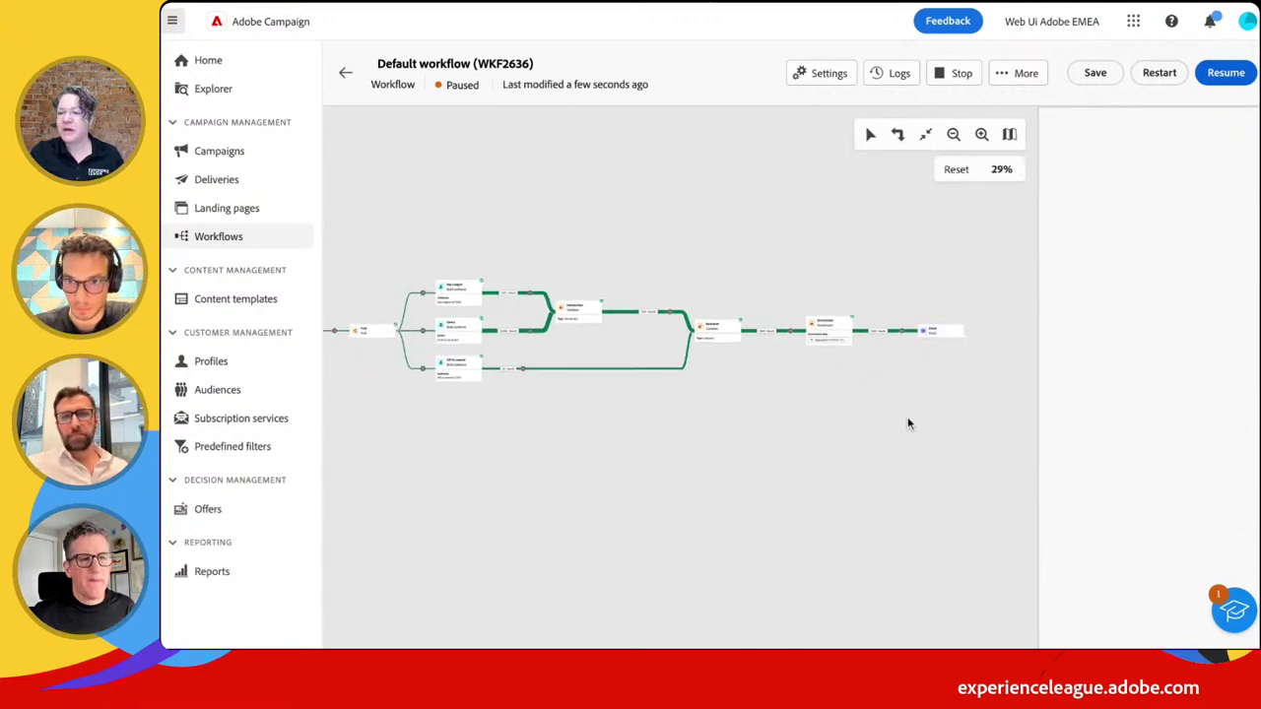
pyautogui.scroll(5, 952, 336)
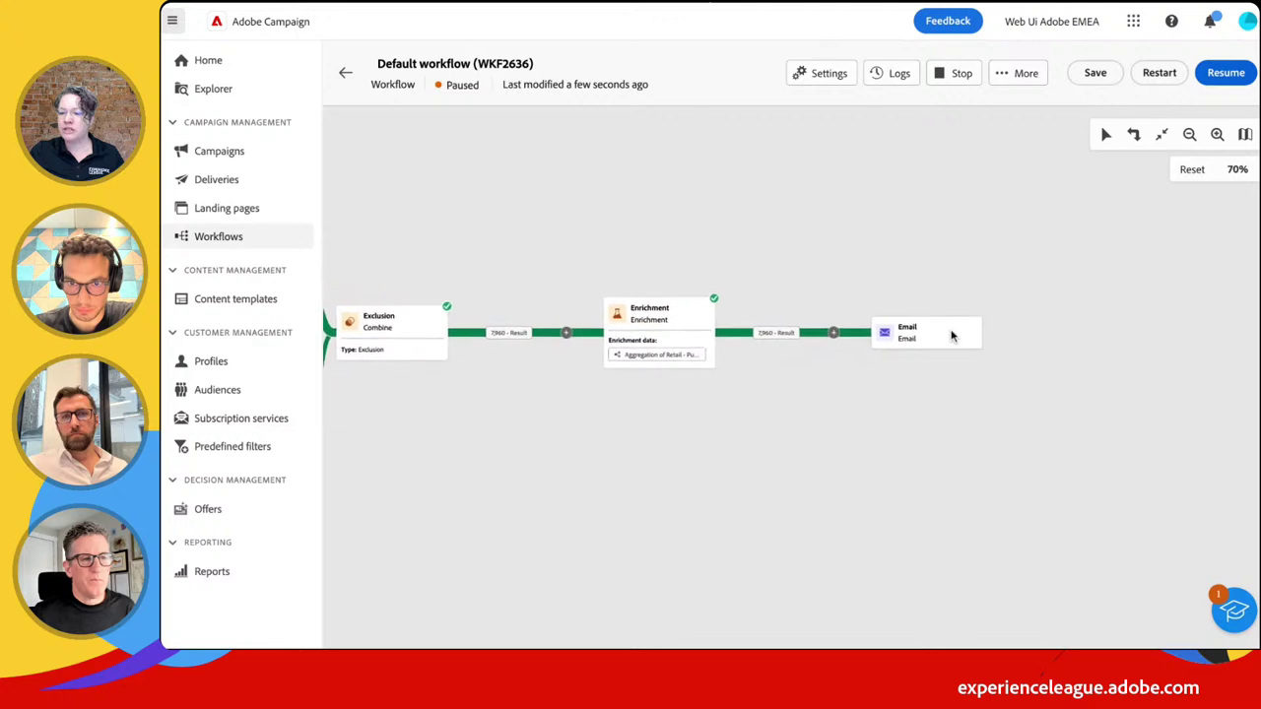
pyautogui.hscroll(-10, 952, 336)
pyautogui.hscroll(-8, 792, 325)
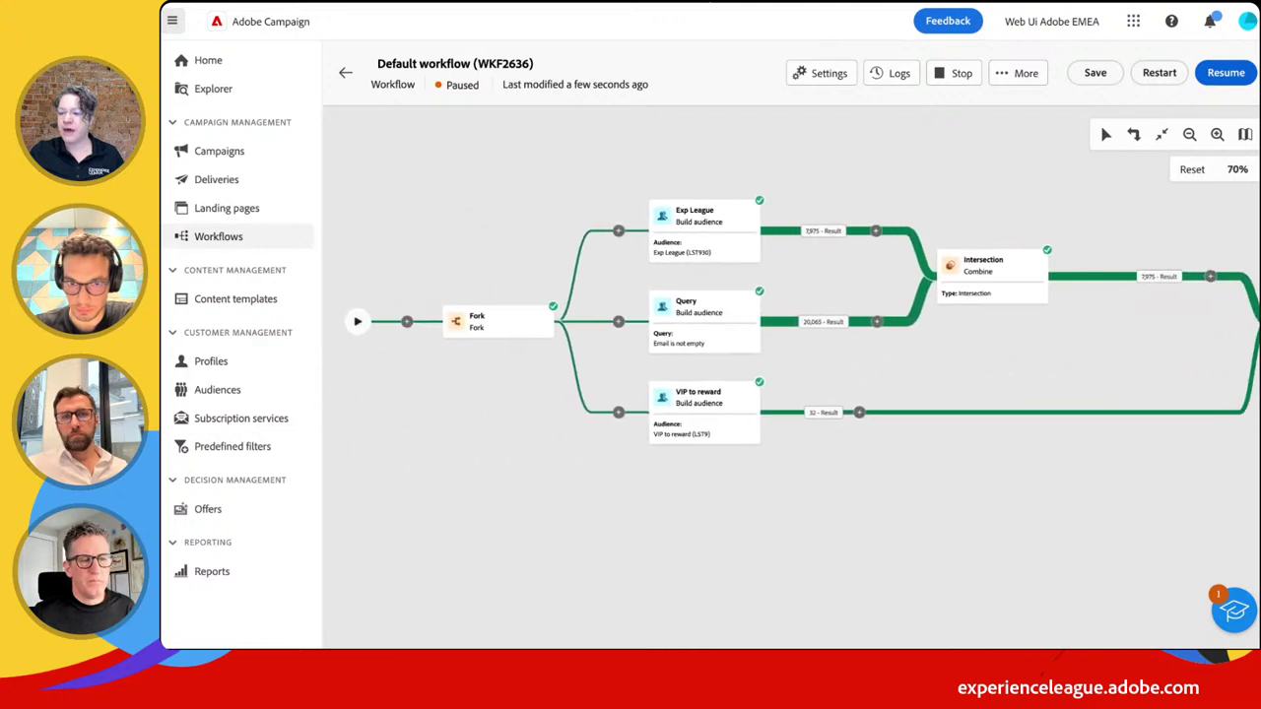
pyautogui.hscroll(12, 792, 325)
pyautogui.hscroll(10, 792, 335)
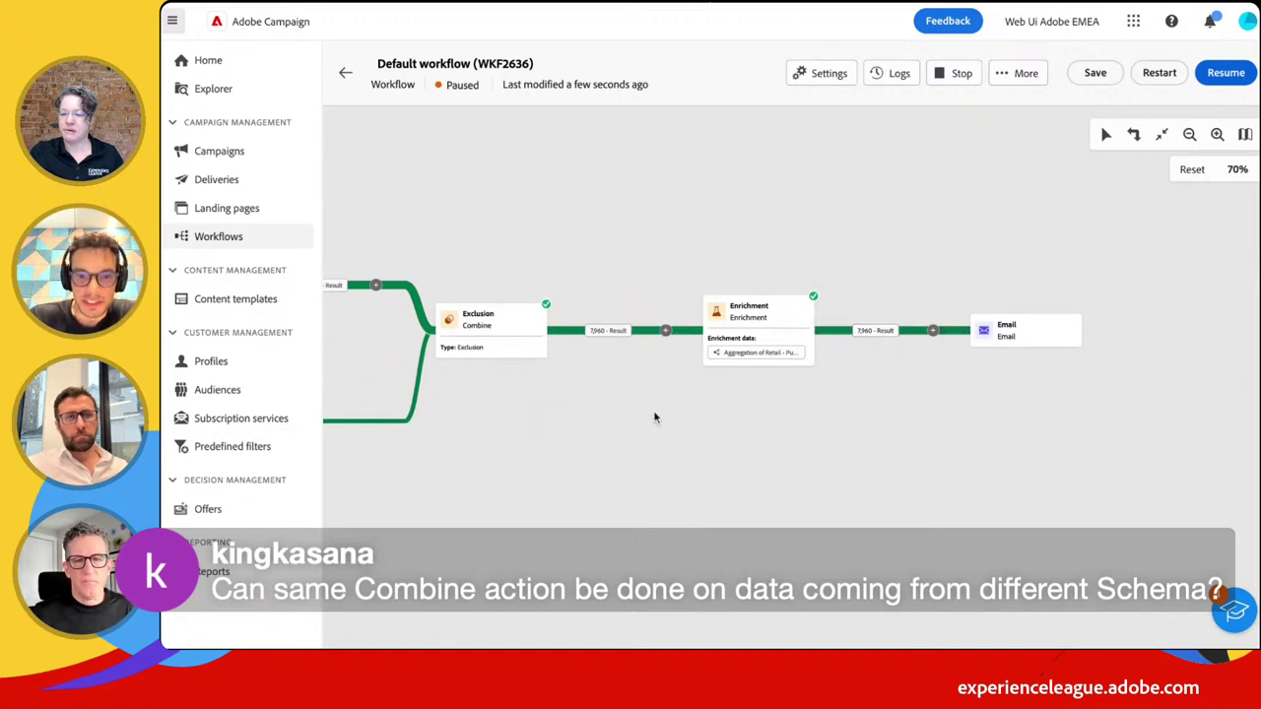
# Examine the settings of the Query and Exp League audiences and the reconciliation type options of the Intersection activity
pyautogui.hscroll(-10, 592, 414)
pyautogui.hscroll(-5, 591, 414)
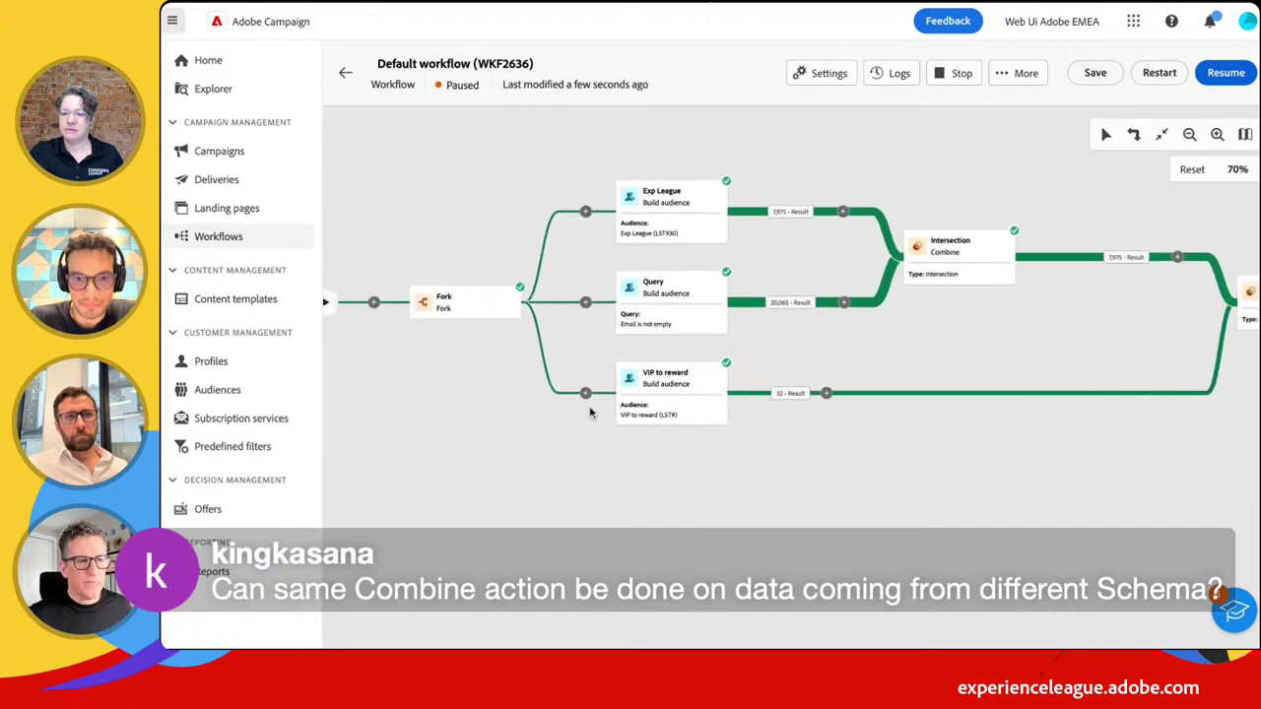
pyautogui.click(635, 303)
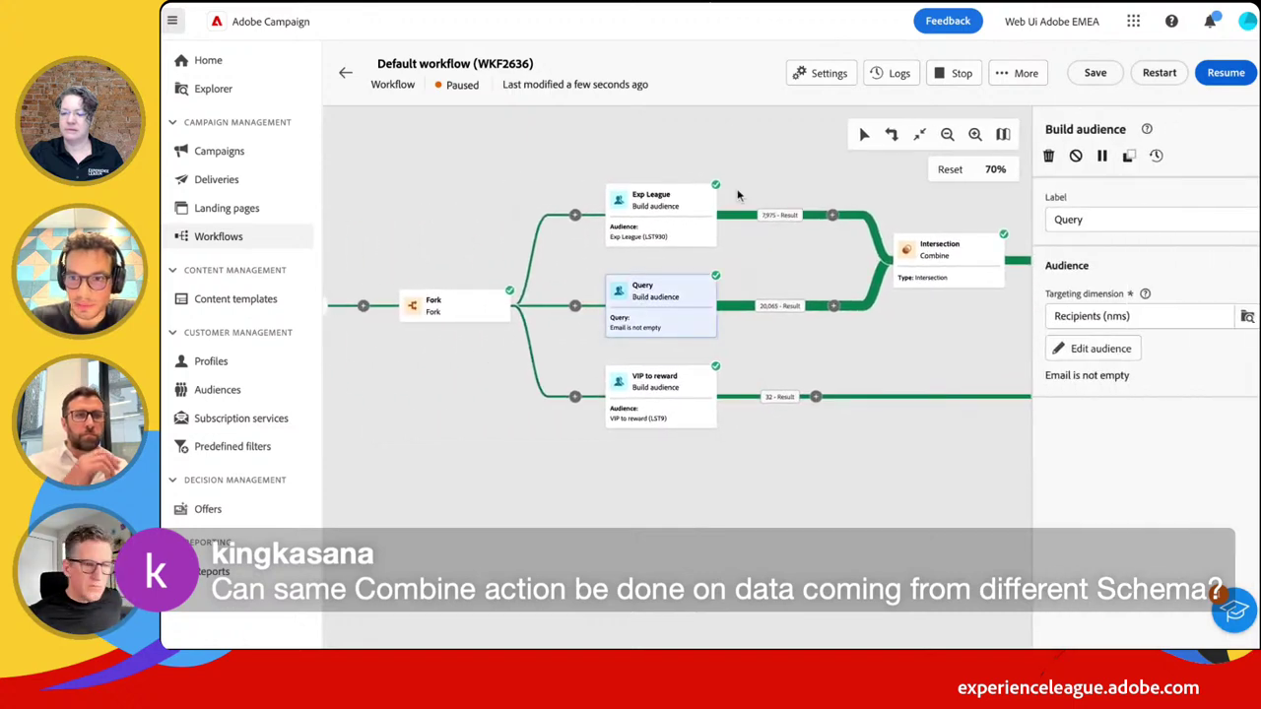
pyautogui.click(643, 209)
pyautogui.click(660, 320)
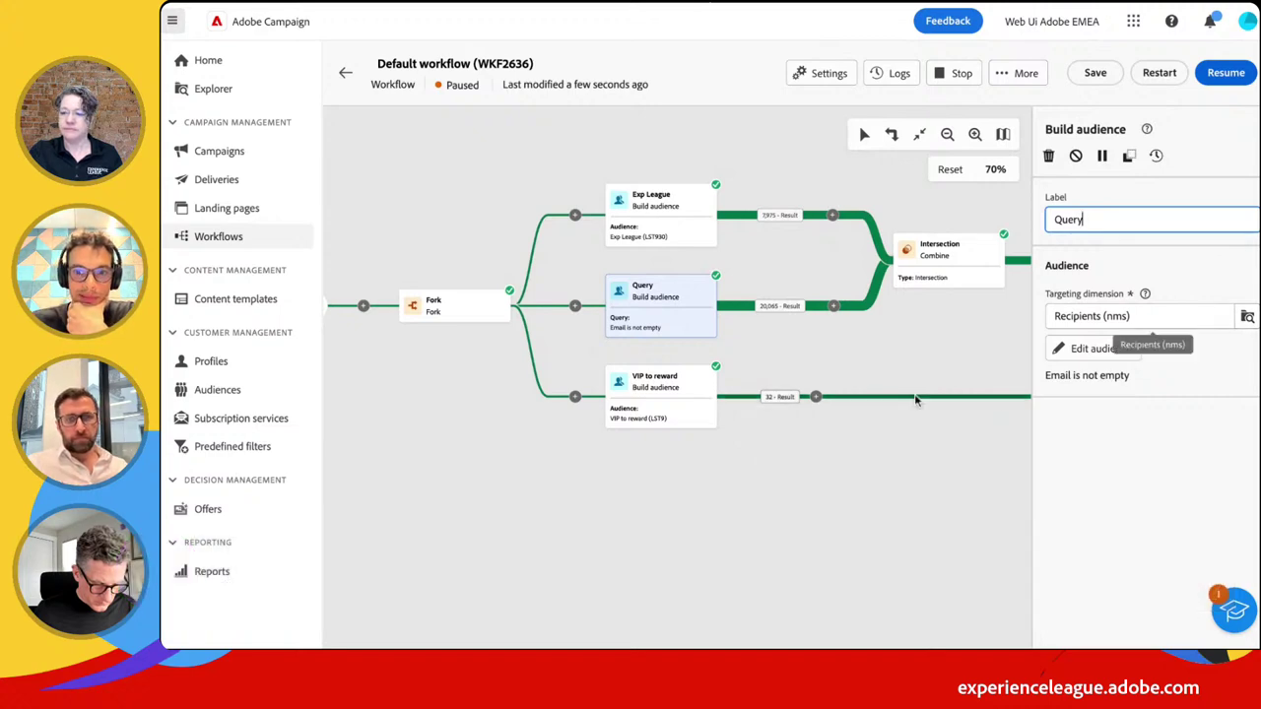
pyautogui.click(948, 263)
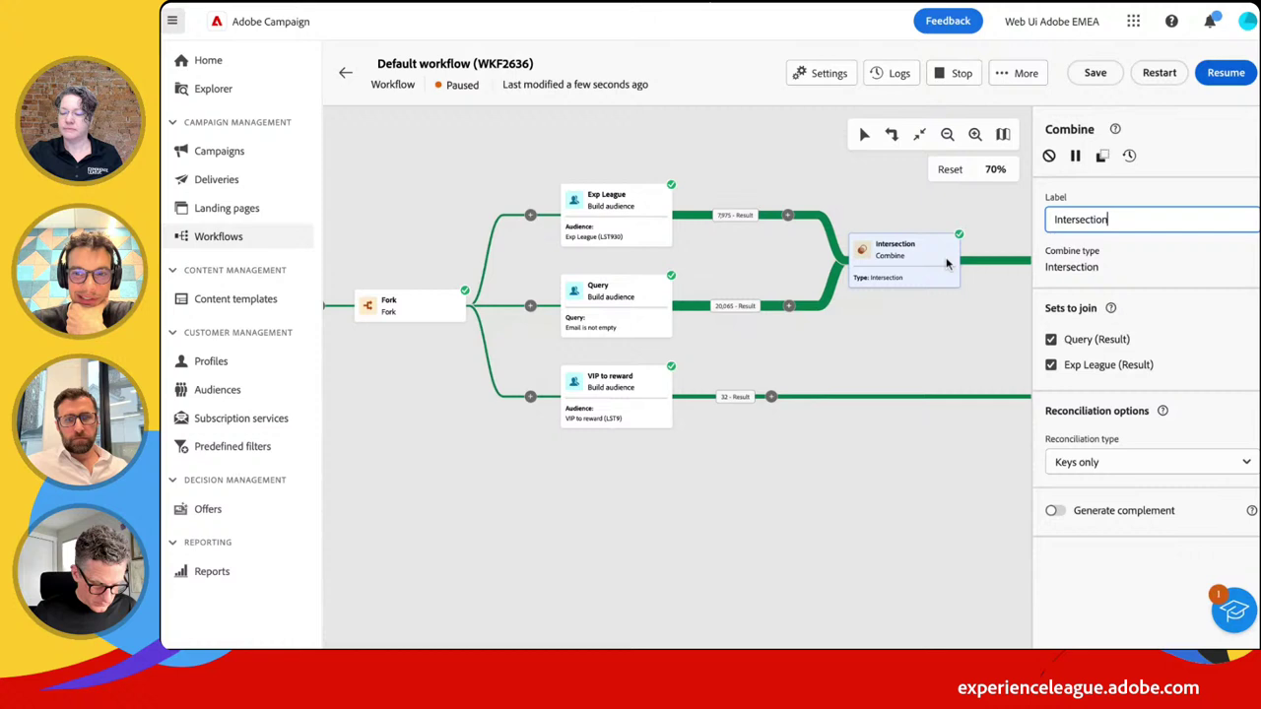
pyautogui.click(1243, 465)
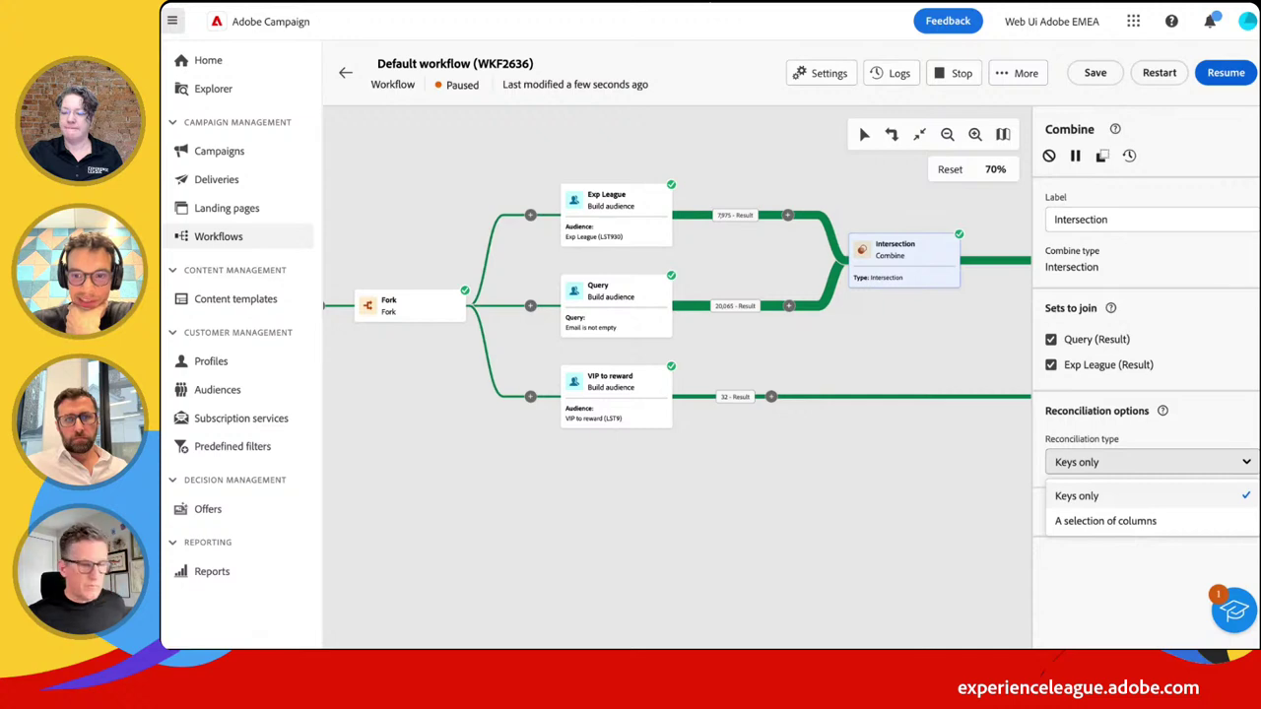
# Review the reconciliation type choices of the Intersection activity once more, keeping Keys only
pyautogui.click(1212, 414)
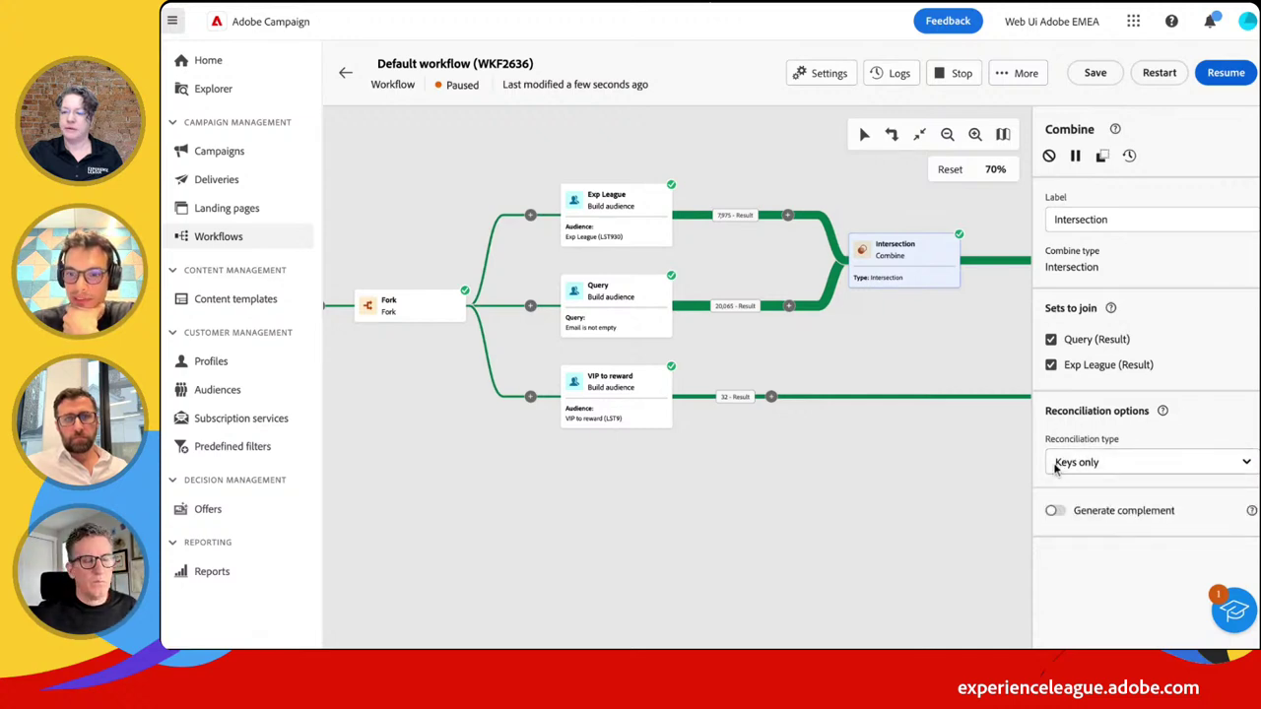
pyautogui.click(1247, 467)
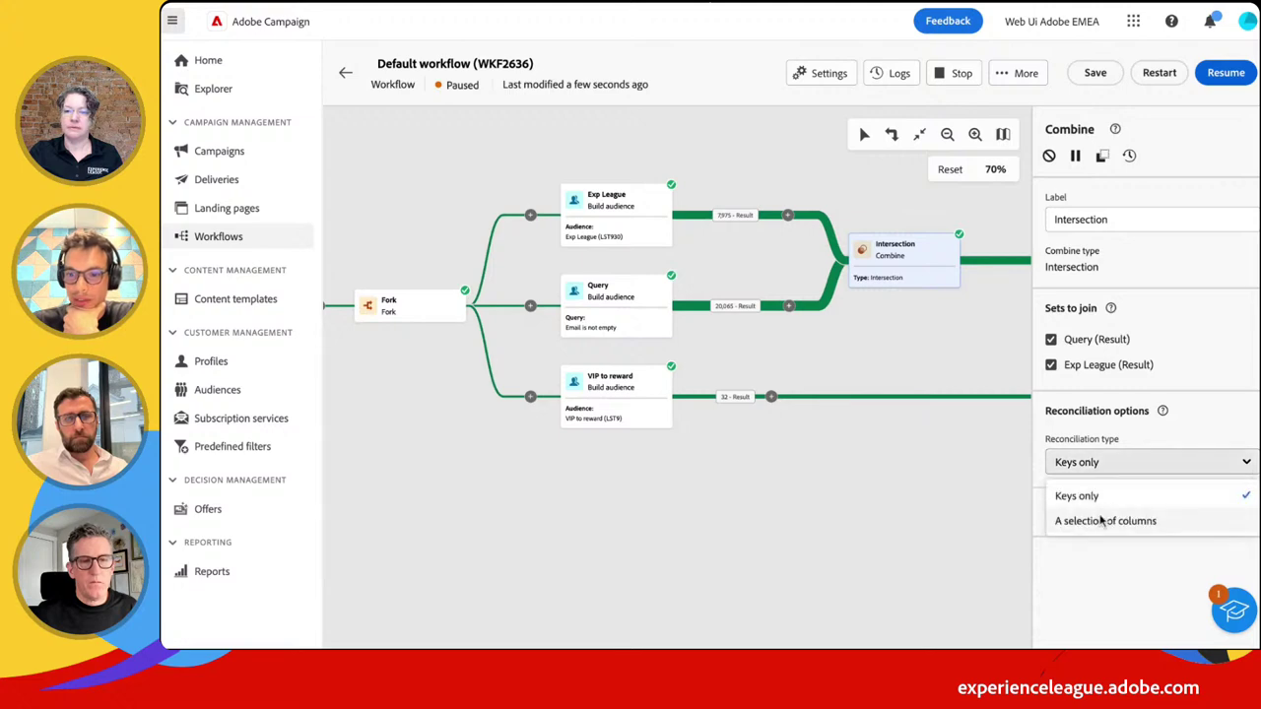
pyautogui.click(946, 484)
# Examine the workflow from the Intersection through Exclusion and Enrichment to the Email, including the activities insertable after the Intersection, and back to the Fork
pyautogui.hscroll(5, 930, 317)
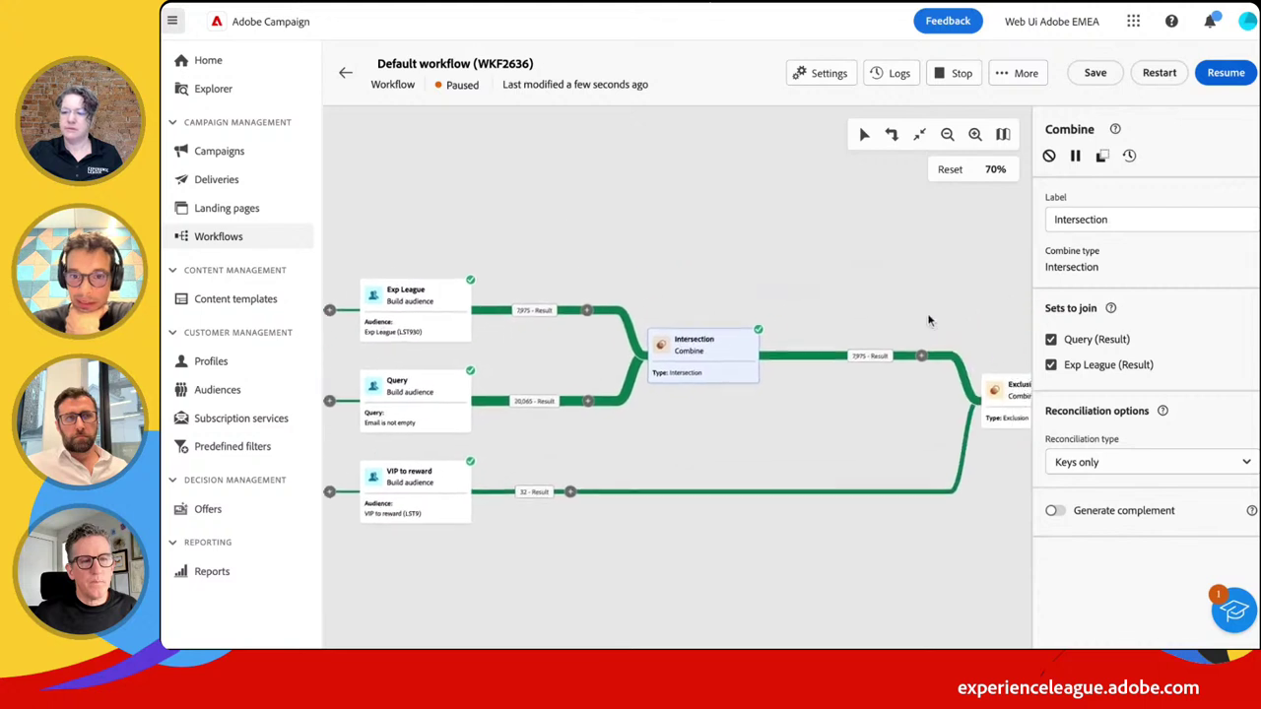
pyautogui.hscroll(3, 929, 320)
pyautogui.click(816, 331)
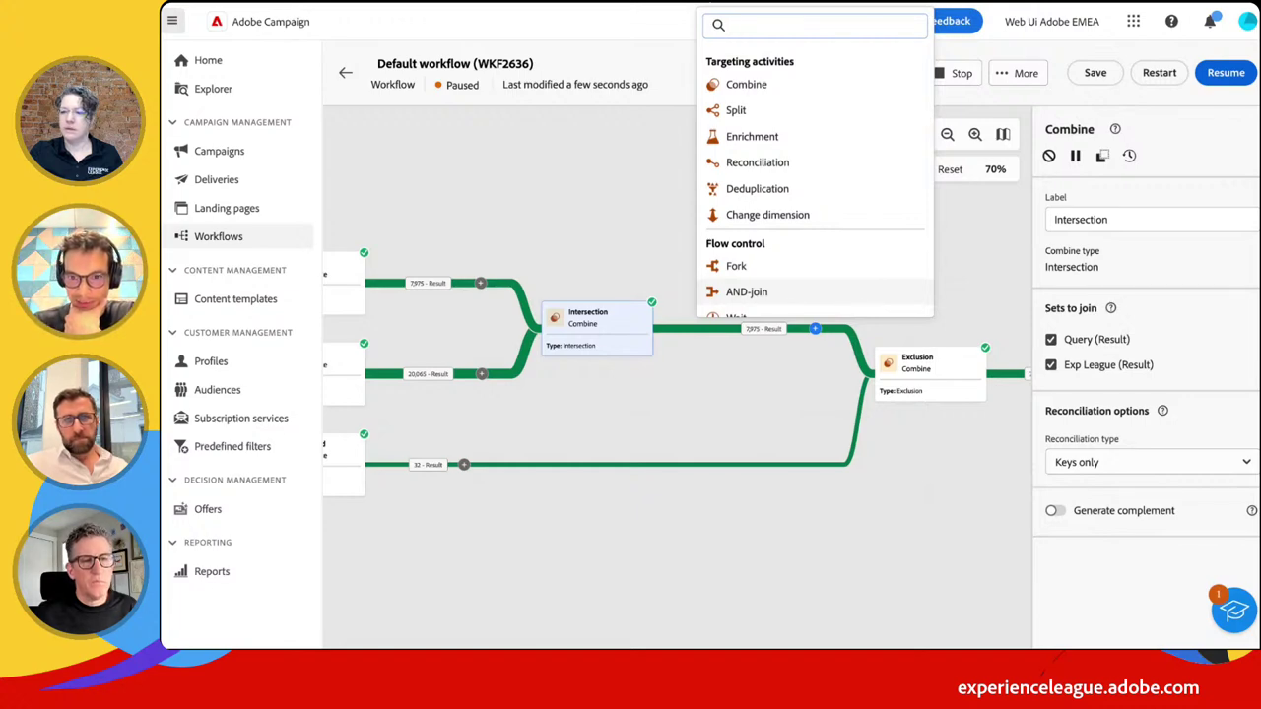
pyautogui.press('Escape')
pyautogui.hscroll(10, 678, 371)
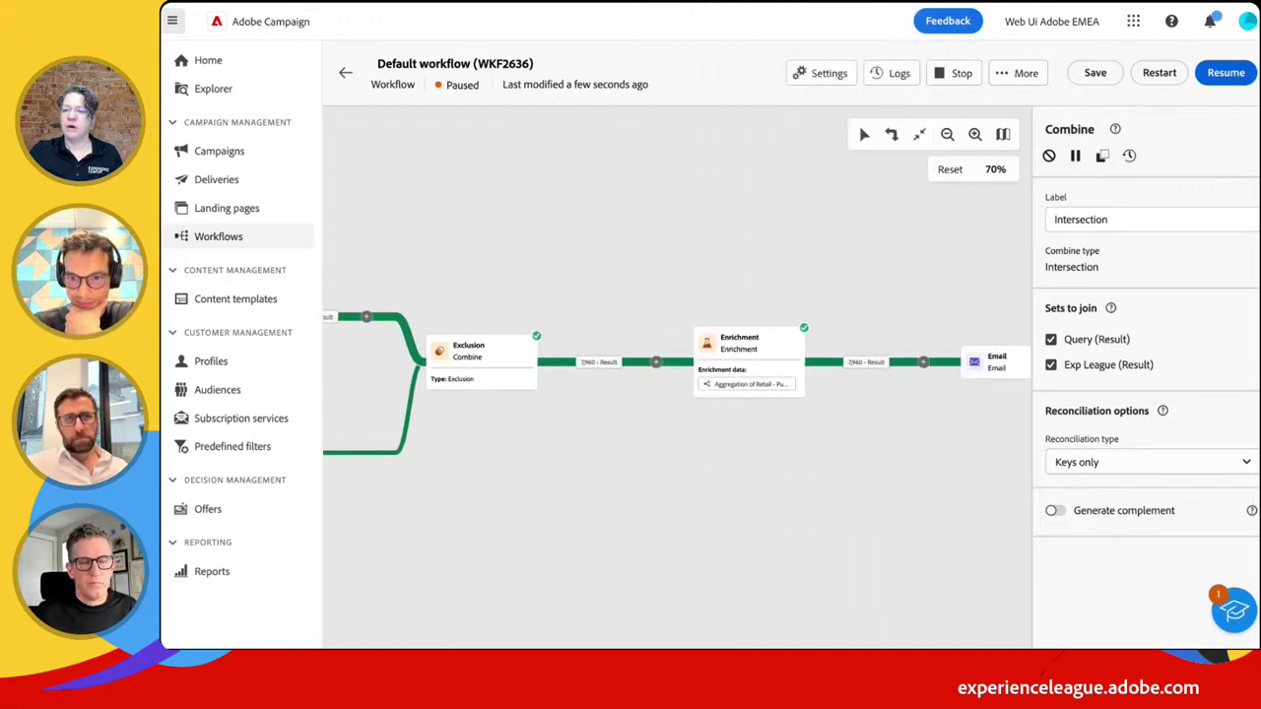
pyautogui.hscroll(-1, 549, 360)
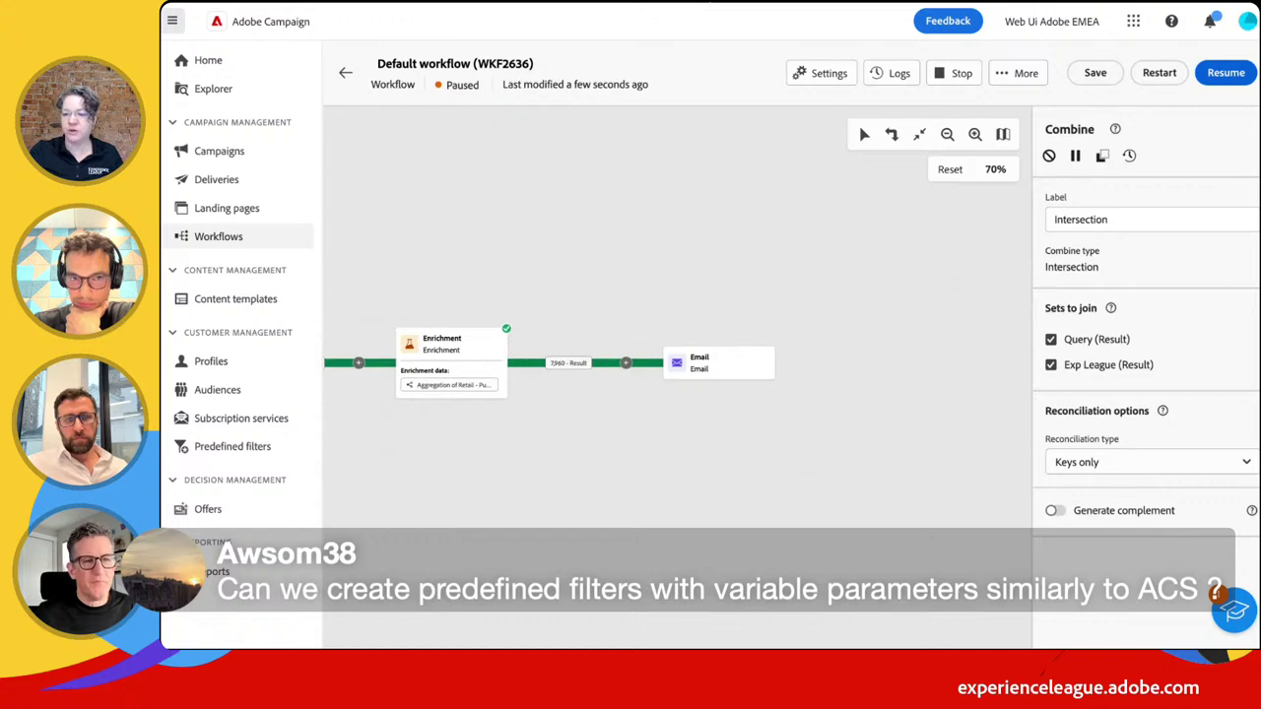
pyautogui.hscroll(-5, 678, 353)
pyautogui.scroll(-2, 678, 352)
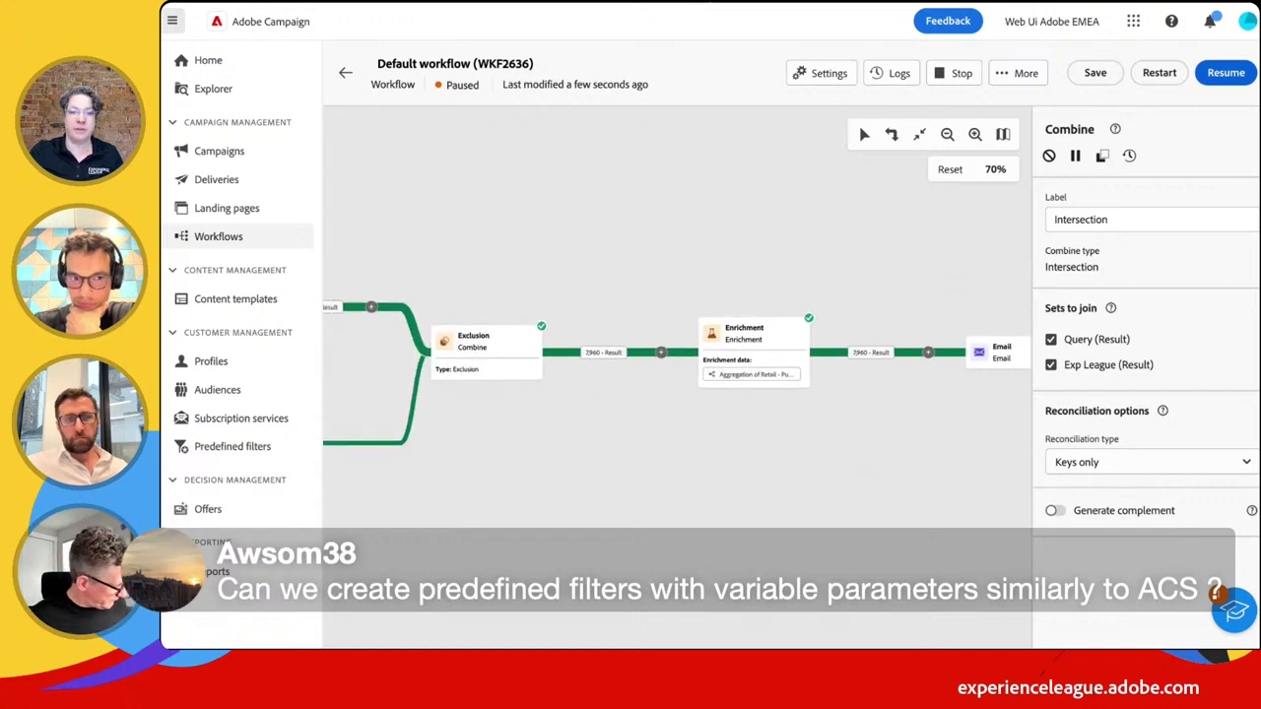
pyautogui.hscroll(-10, 678, 353)
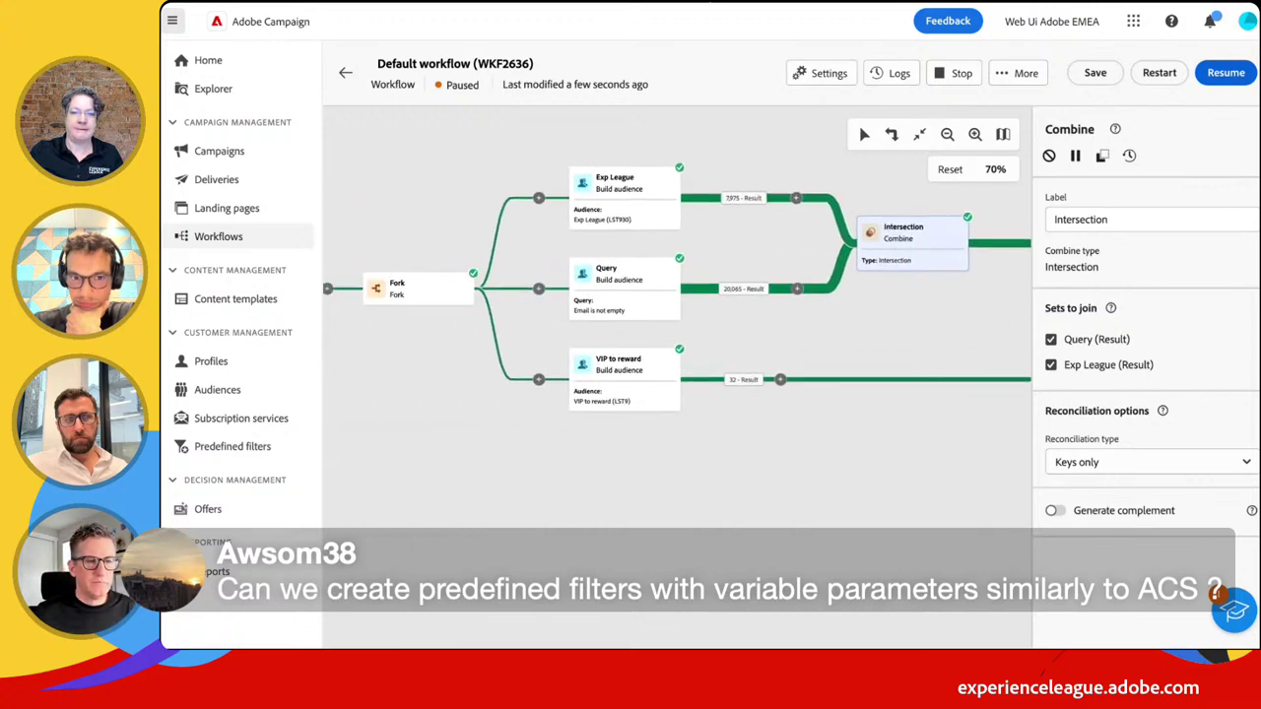
pyautogui.scroll(2, 678, 353)
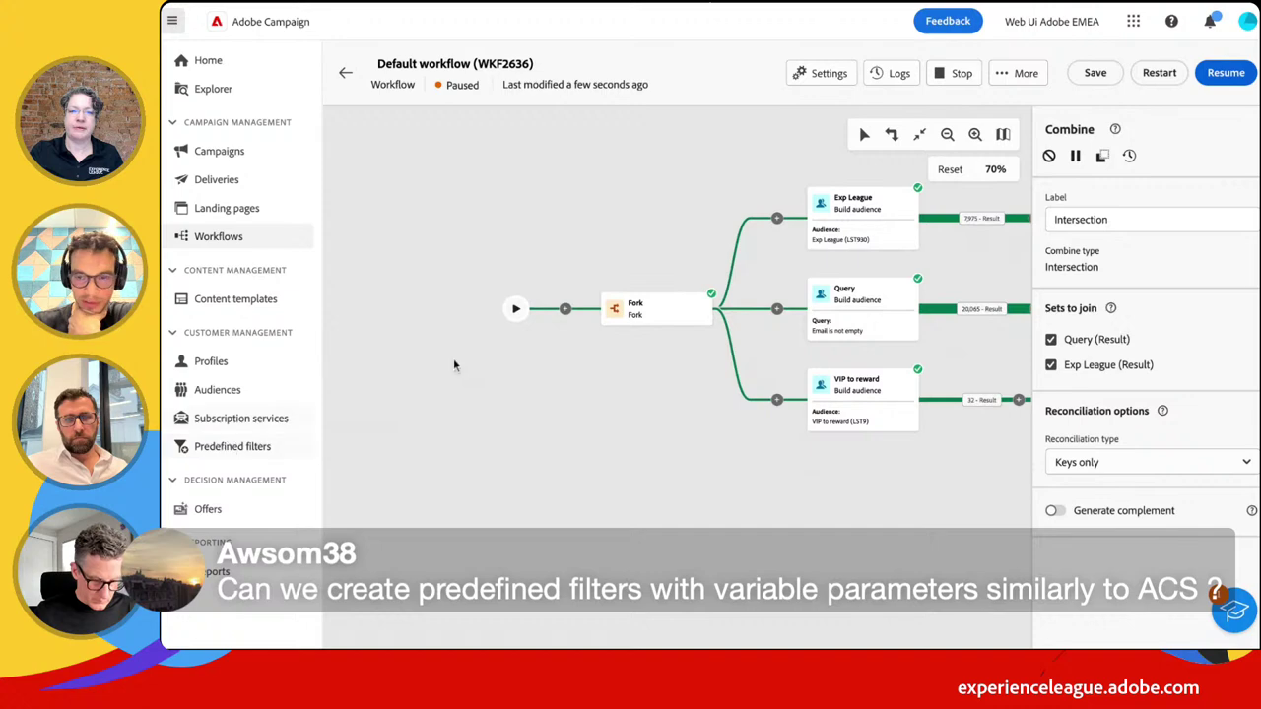
# Cancel the empty rule of the unsaved filter and look through the list of existing predefined filters
pyautogui.tripleClick(240, 453)
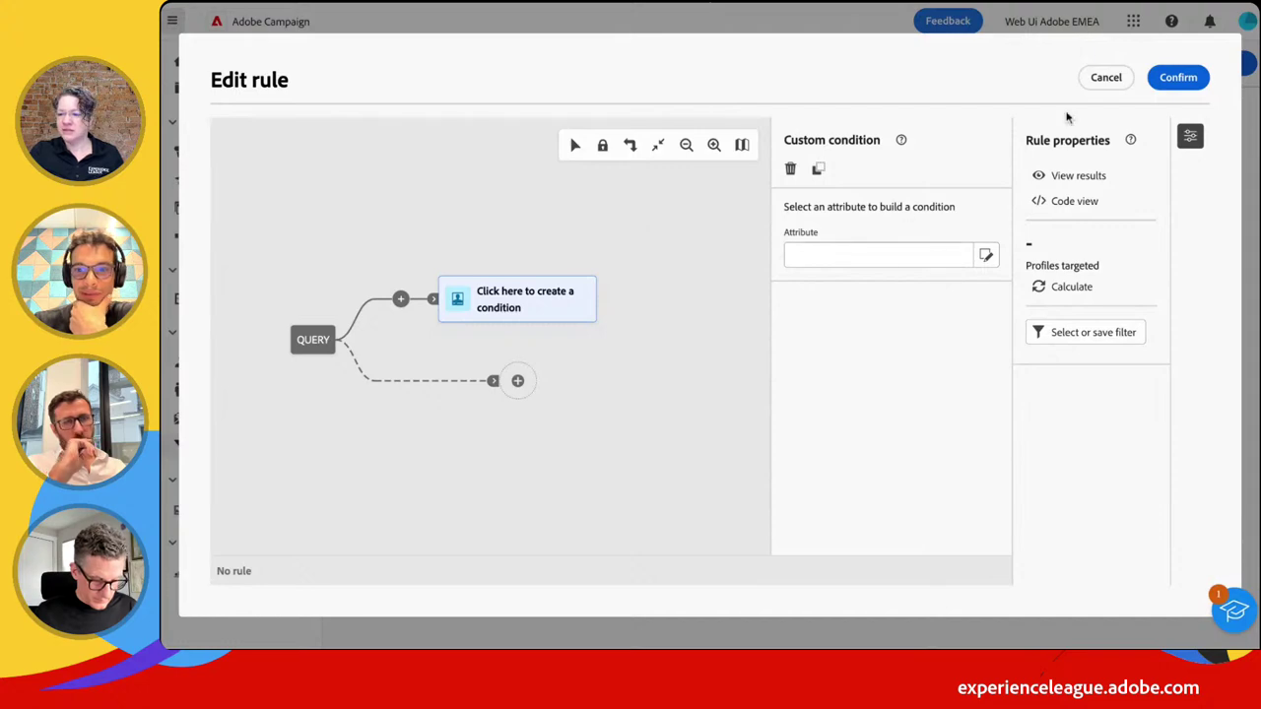
pyautogui.click(1103, 79)
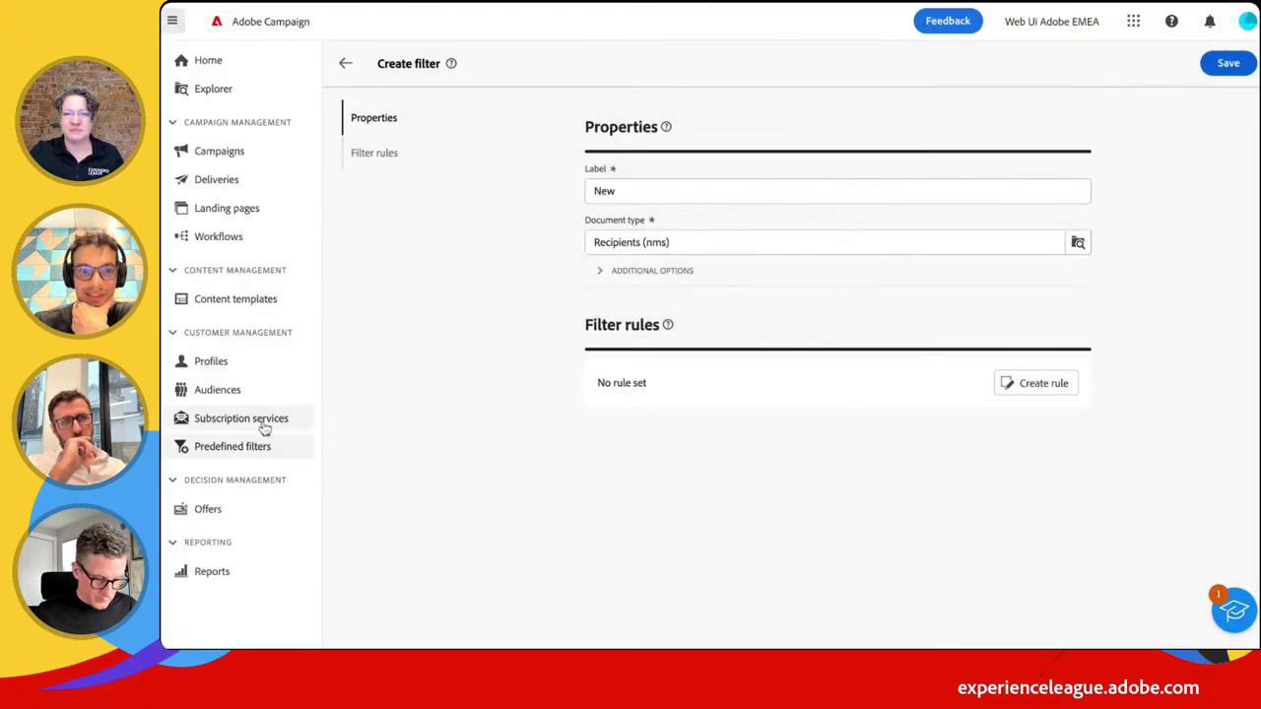
pyautogui.click(235, 449)
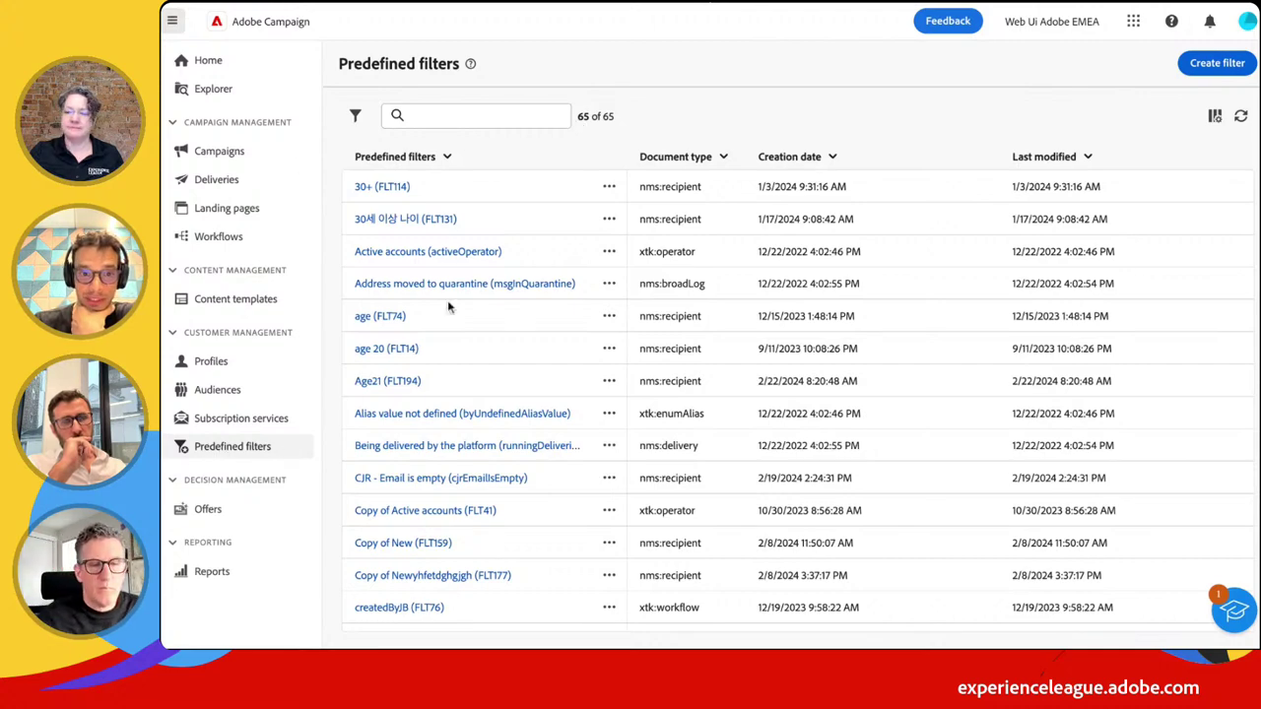
pyautogui.scroll(-2, 463, 444)
pyautogui.scroll(2, 475, 433)
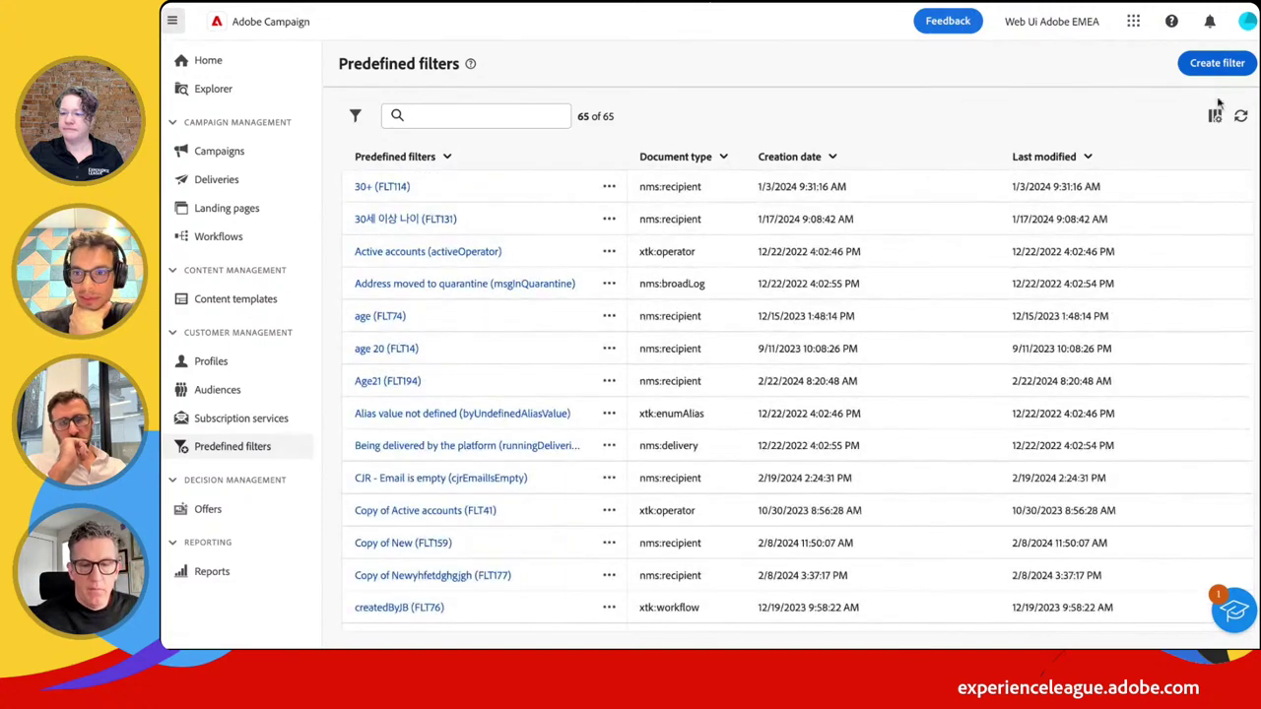
pyautogui.scroll(-5, 684, 368)
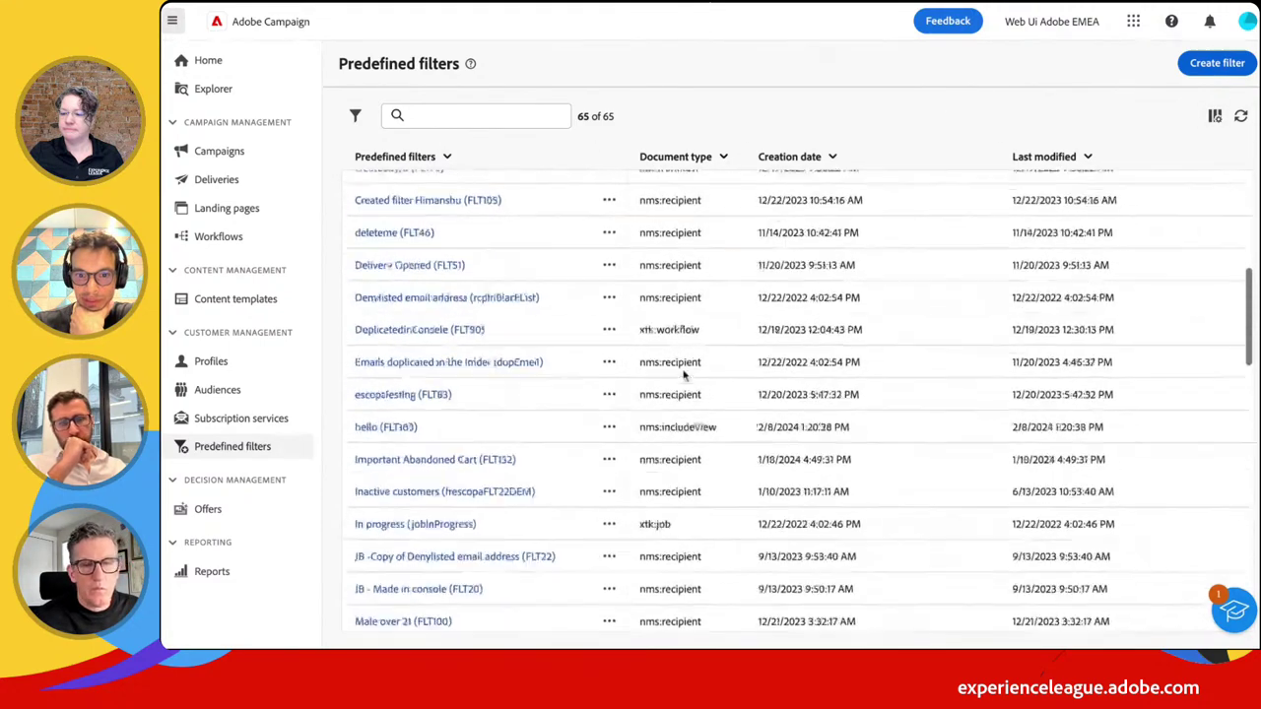
pyautogui.scroll(5, 684, 374)
# Create a new predefined filter for Recipients and add a custom condition on the Age attribute to its rule
pyautogui.click(1218, 65)
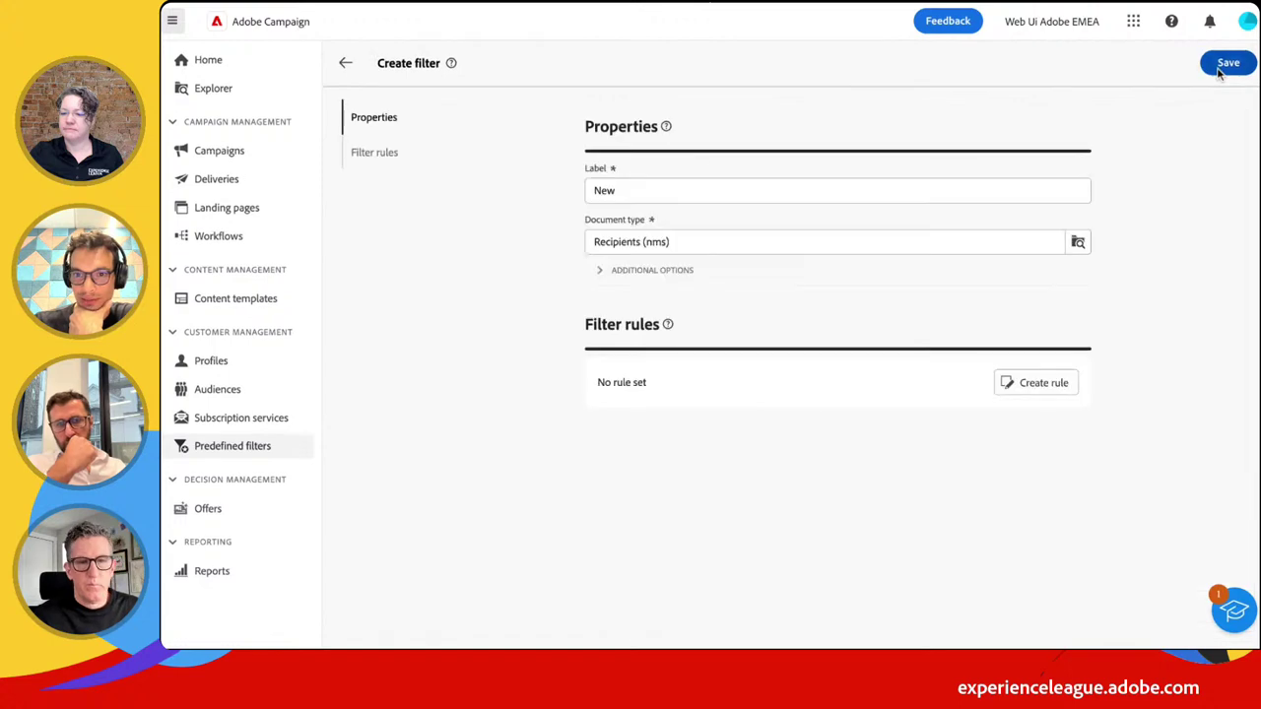
pyautogui.click(1005, 383)
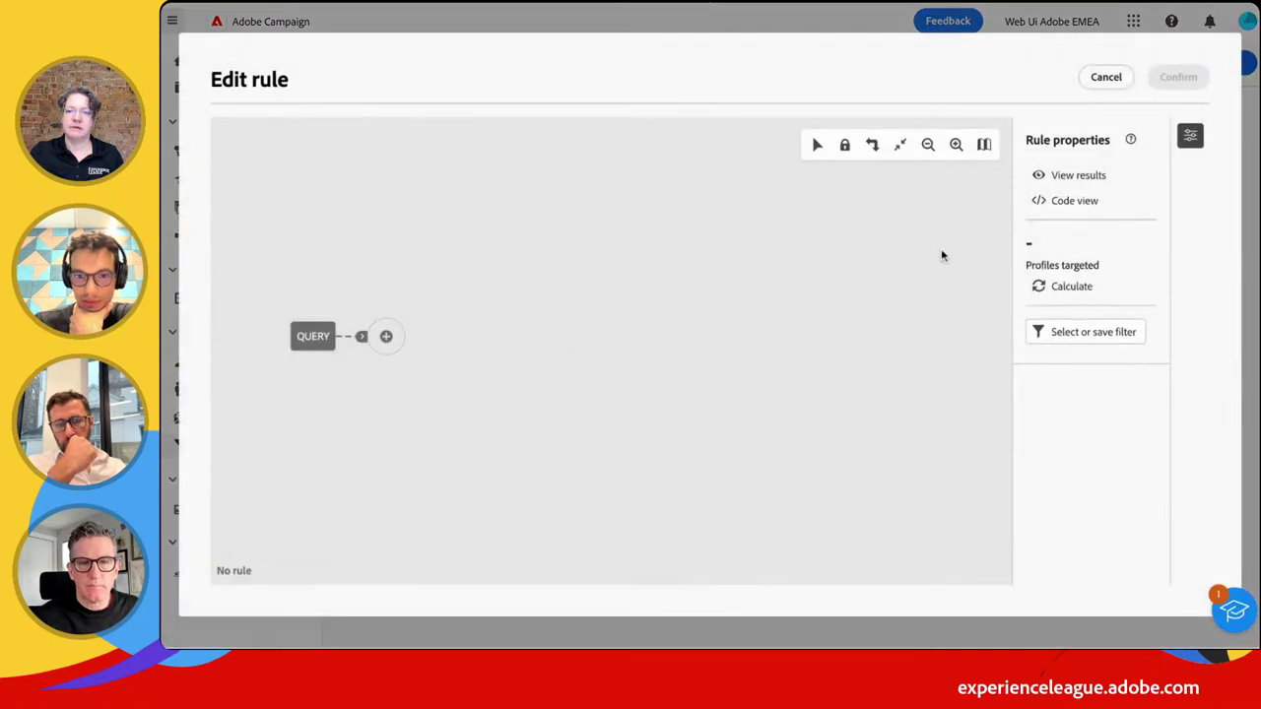
pyautogui.click(386, 336)
pyautogui.click(408, 129)
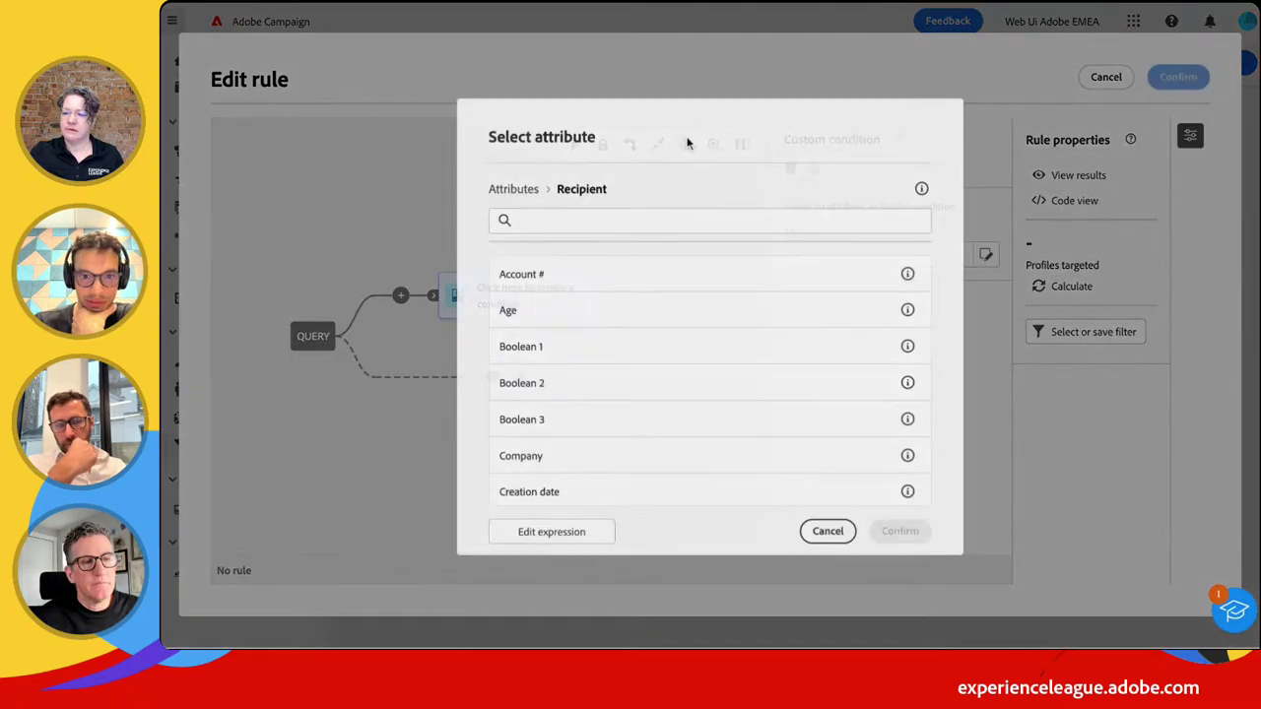
pyautogui.click(566, 305)
pyautogui.click(891, 527)
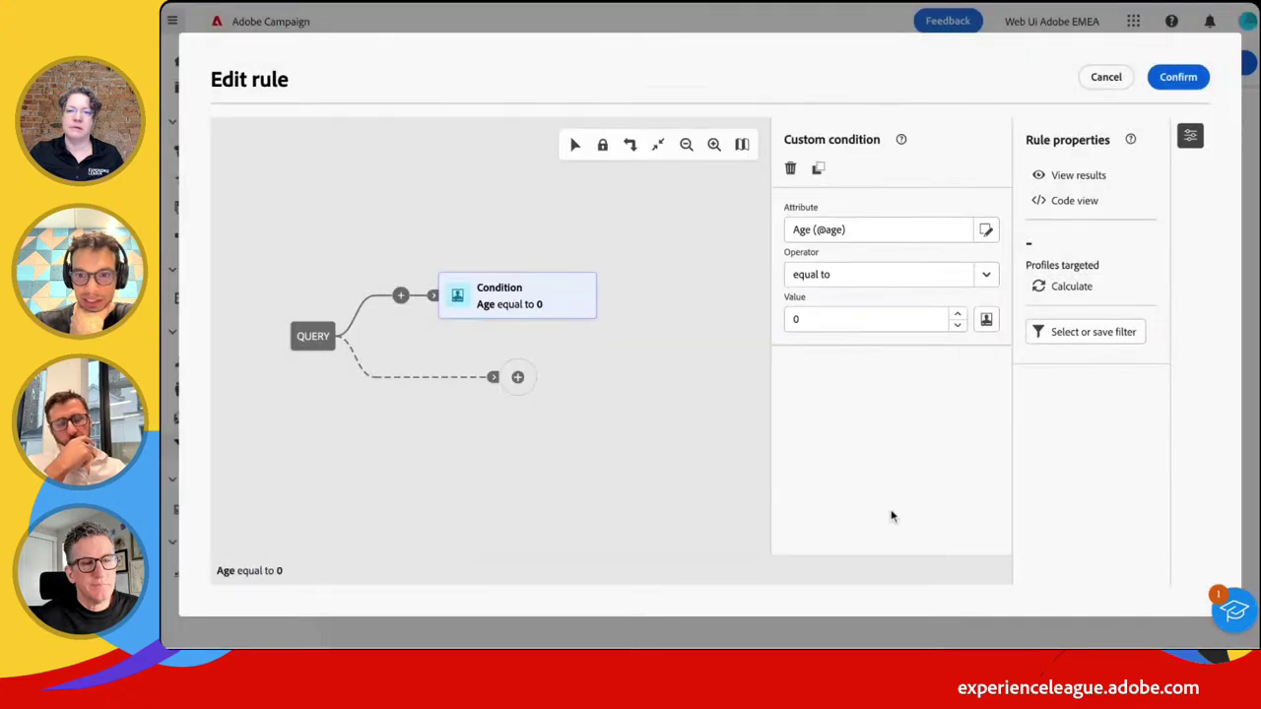
# Open the expression editor for the Age condition's value and examine the available recipient attributes and function categories
pyautogui.click(988, 325)
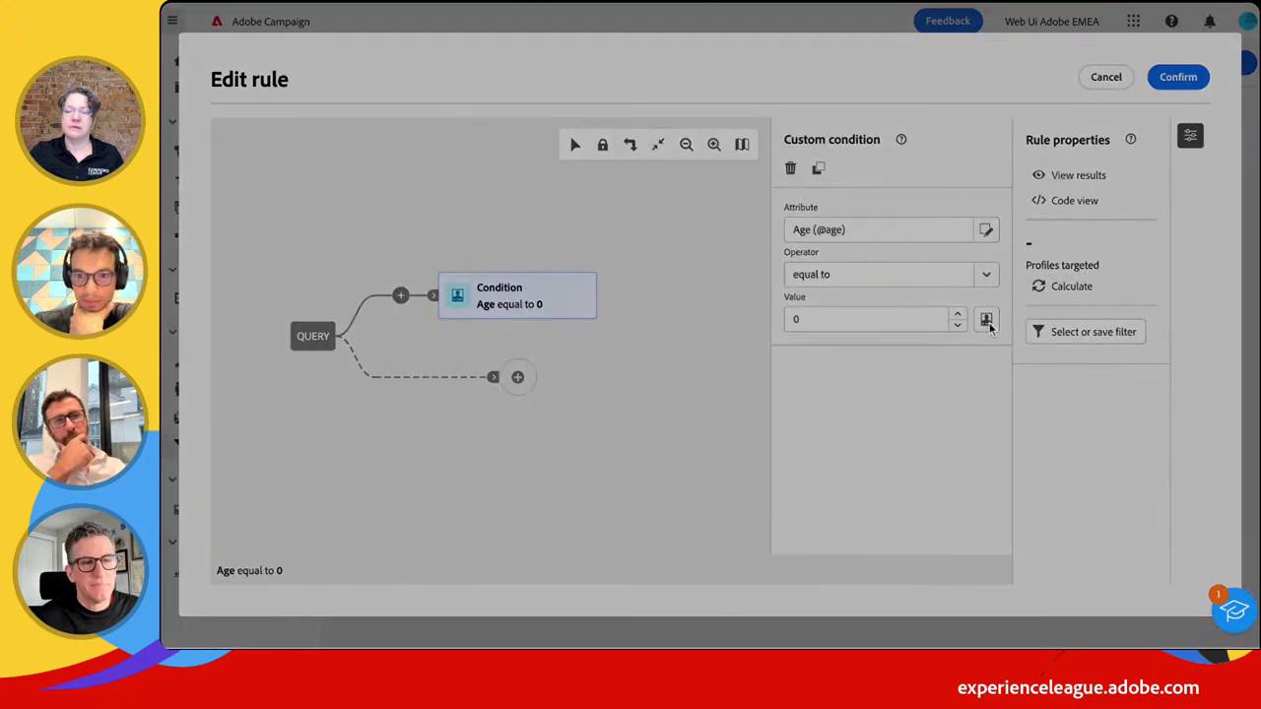
pyautogui.click(1093, 90)
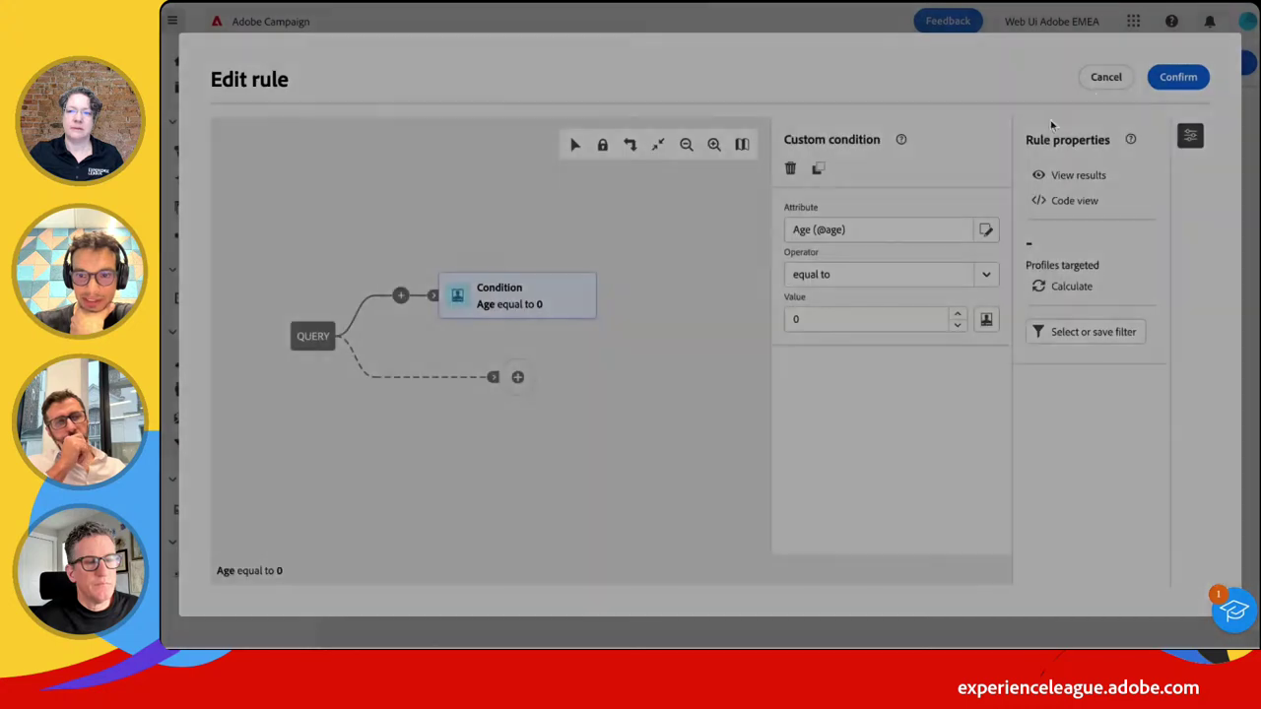
pyautogui.click(987, 325)
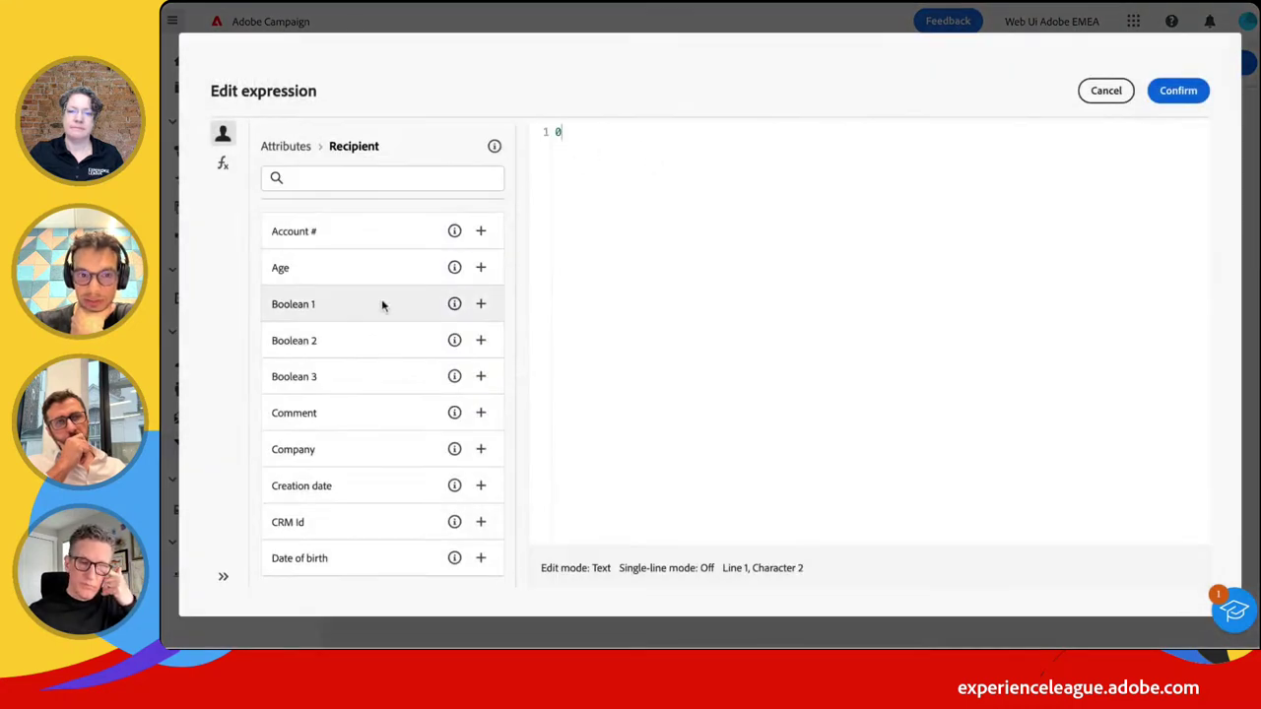
pyautogui.click(223, 163)
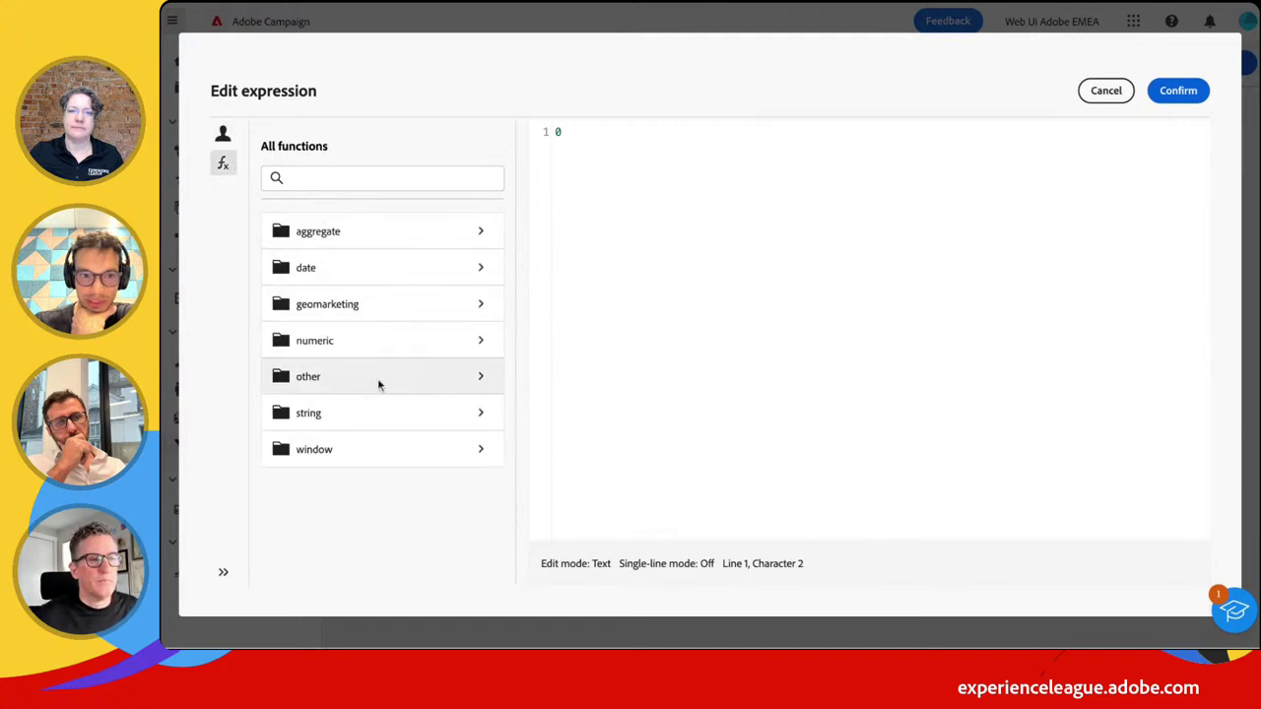
pyautogui.click(223, 133)
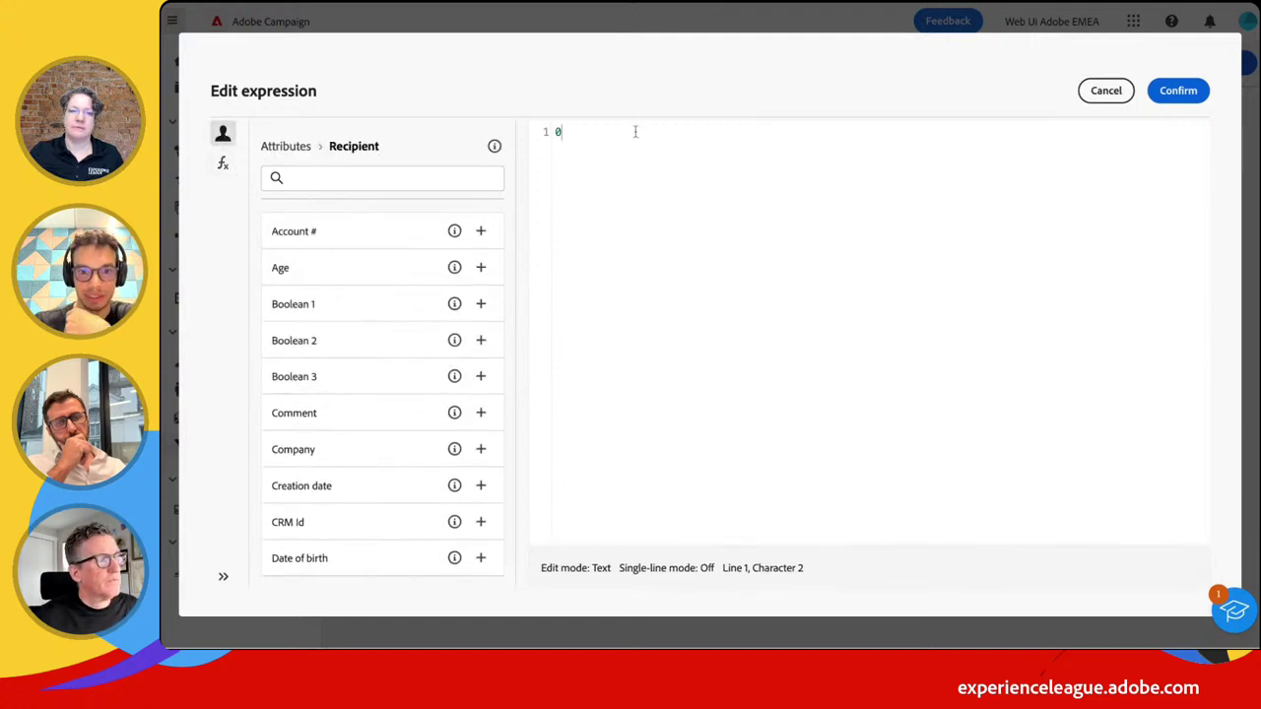
# Try to build a value expression for the Age condition from arbitrary text plus the Comment, Company and Creation date attributes
pyautogui.write('bzfekofbgezosq')
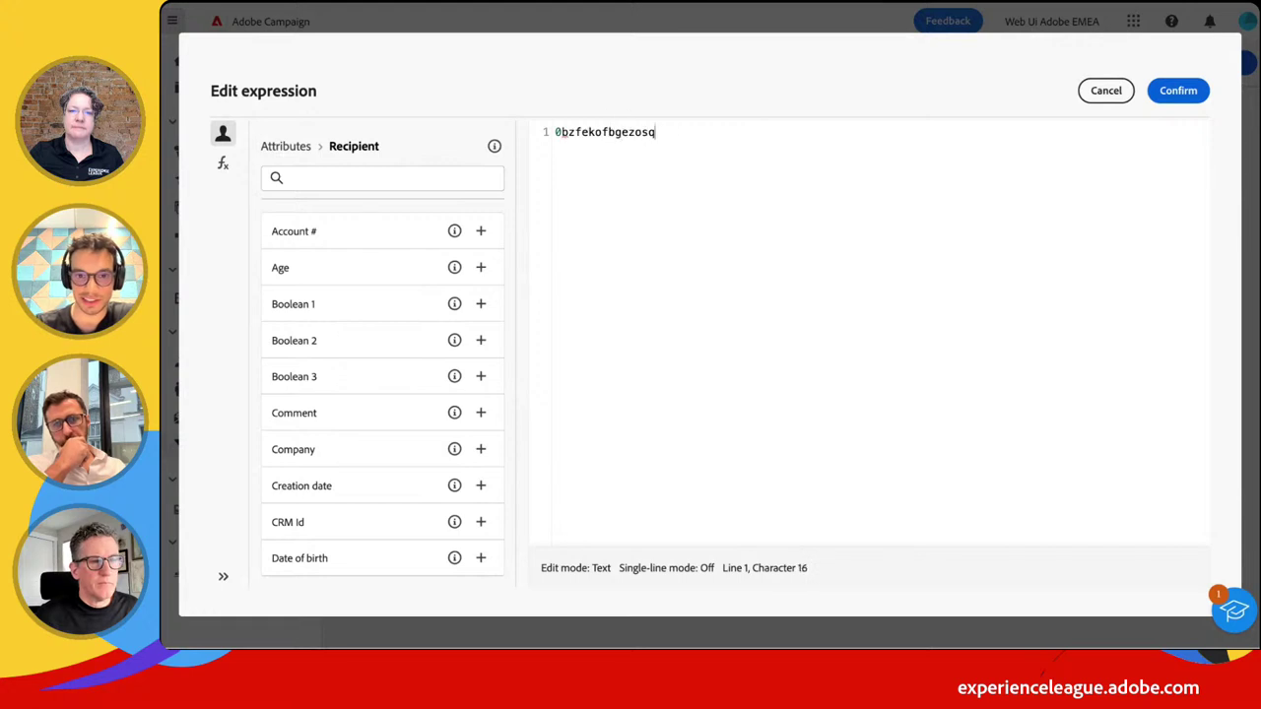
pyautogui.write('newdpcnzmsqwd')
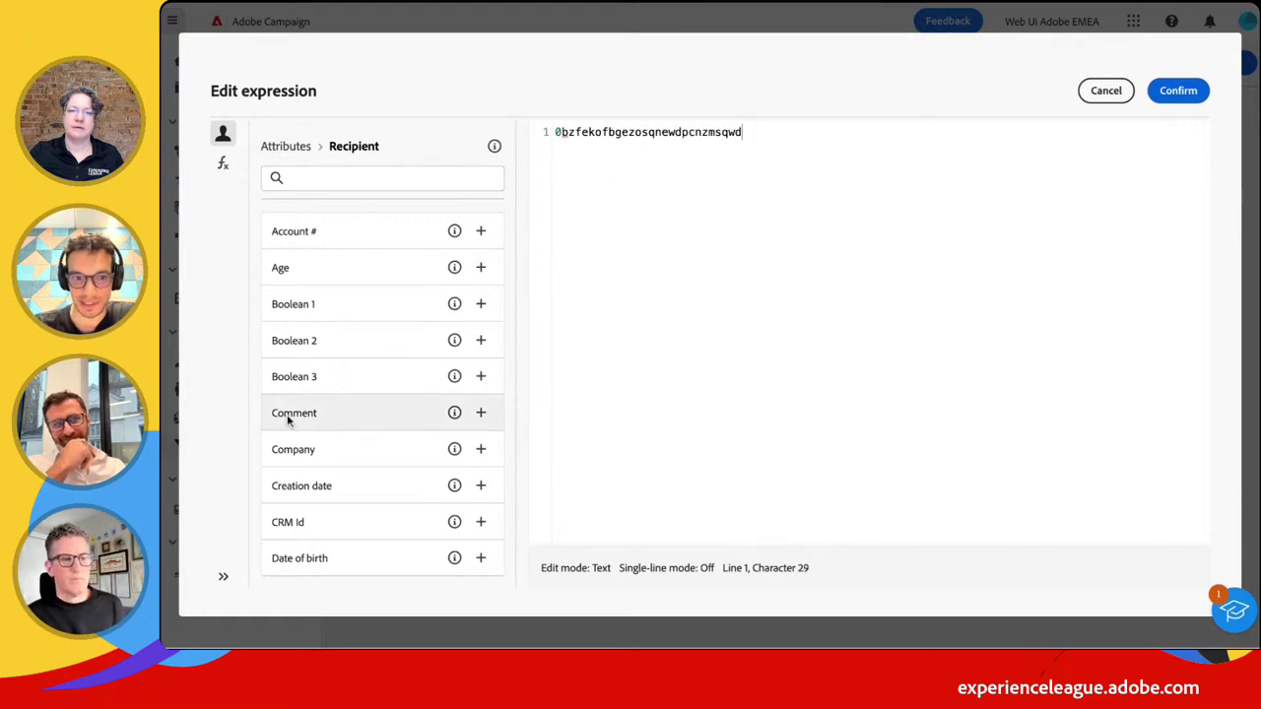
pyautogui.click(481, 413)
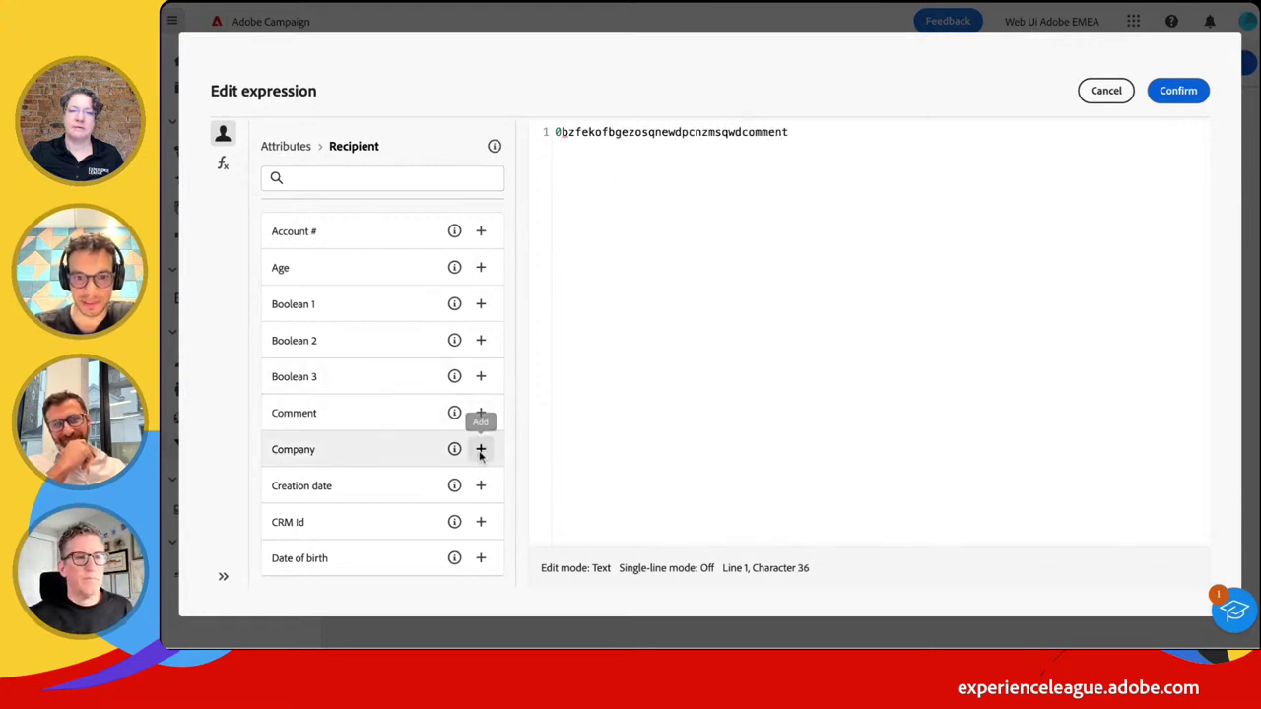
pyautogui.click(481, 449)
pyautogui.click(481, 486)
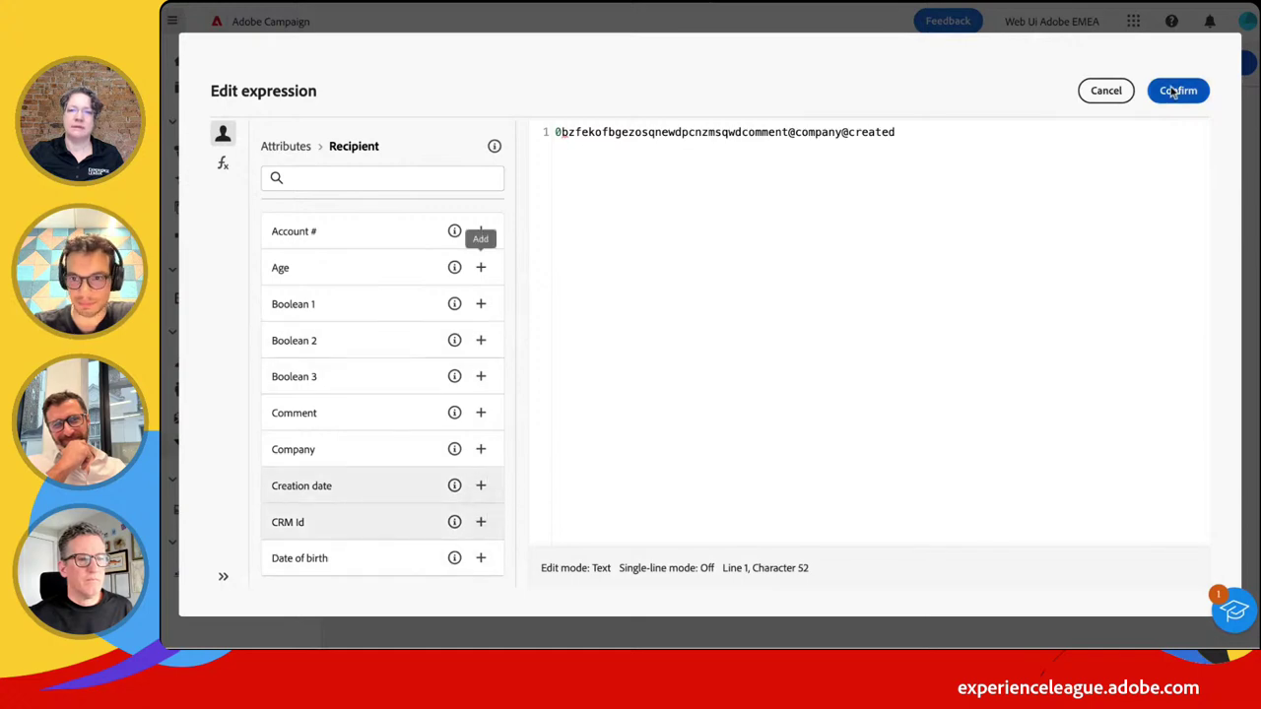
pyautogui.click(1105, 91)
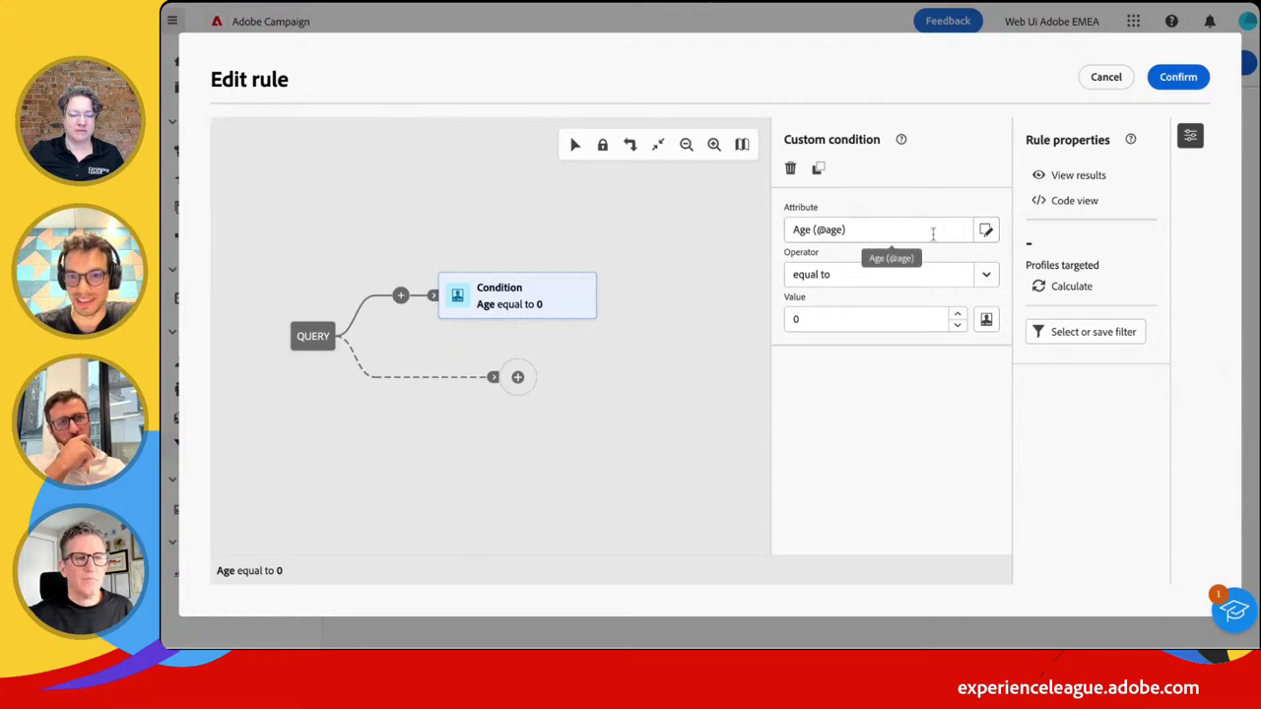
# Try extending the Age condition's attribute expression with the Boolean 1 and CRM Id attributes, and clear the whole expression
pyautogui.click(986, 237)
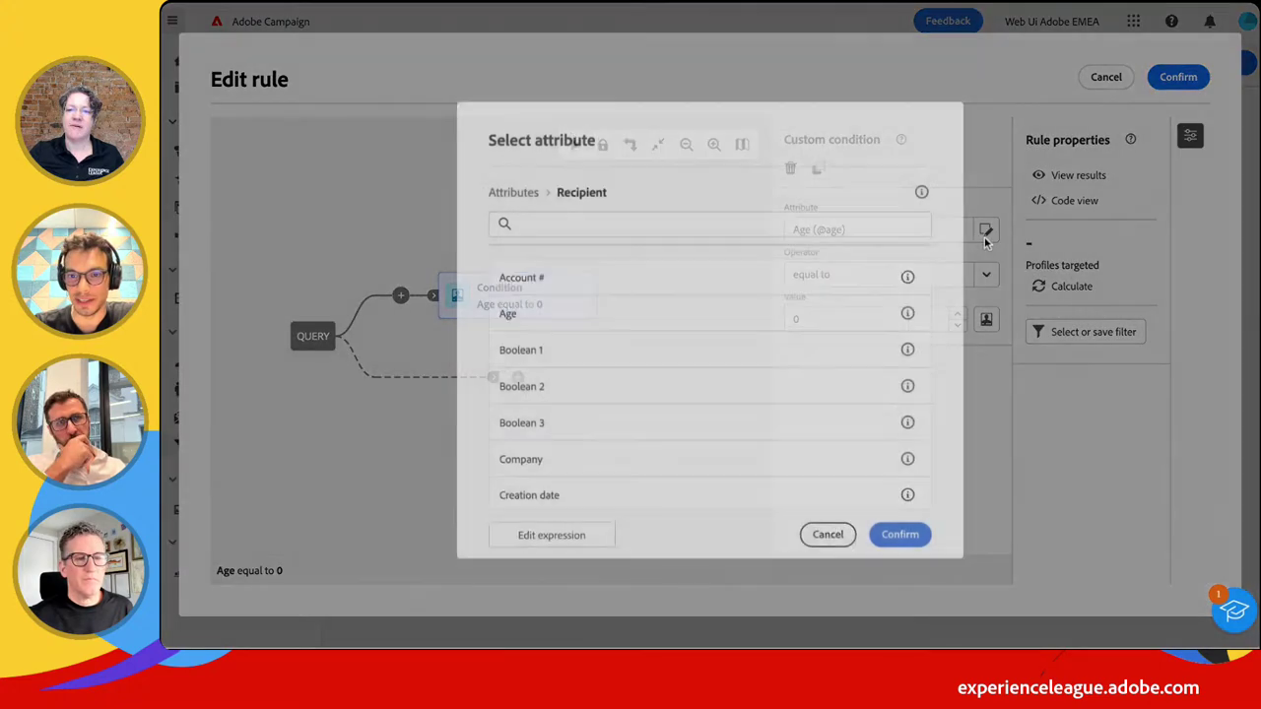
pyautogui.click(550, 530)
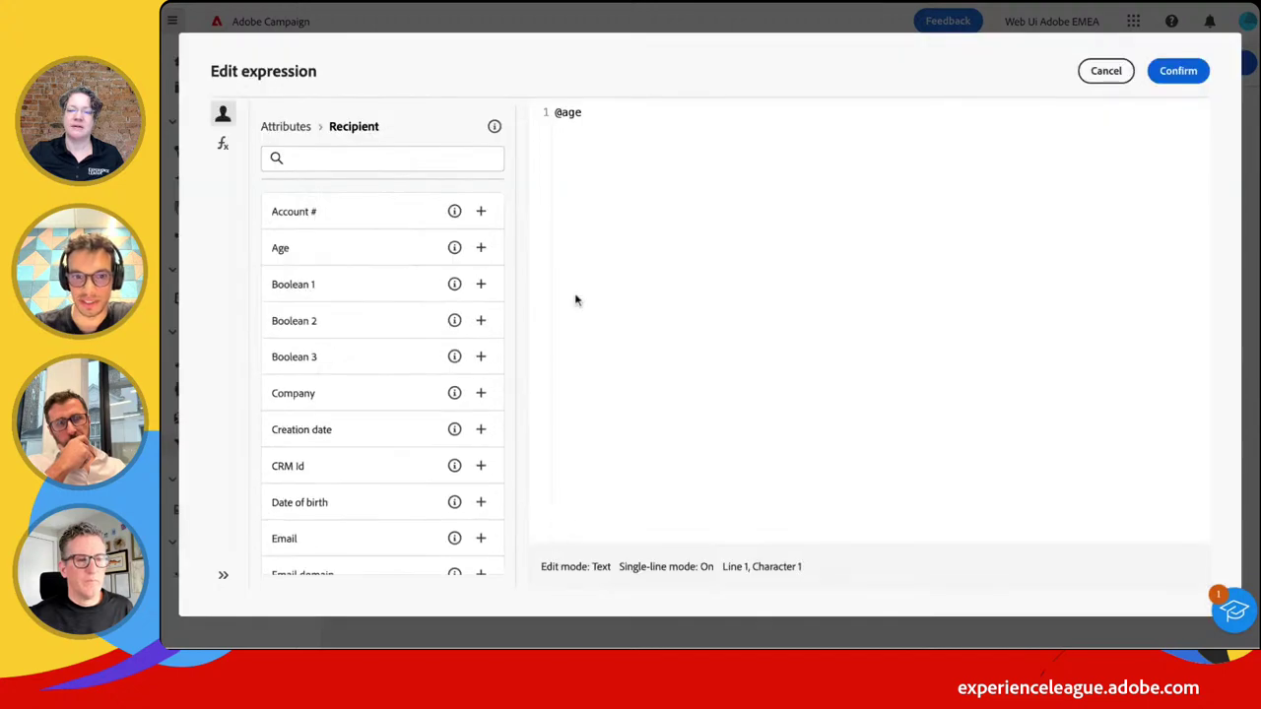
pyautogui.click(482, 286)
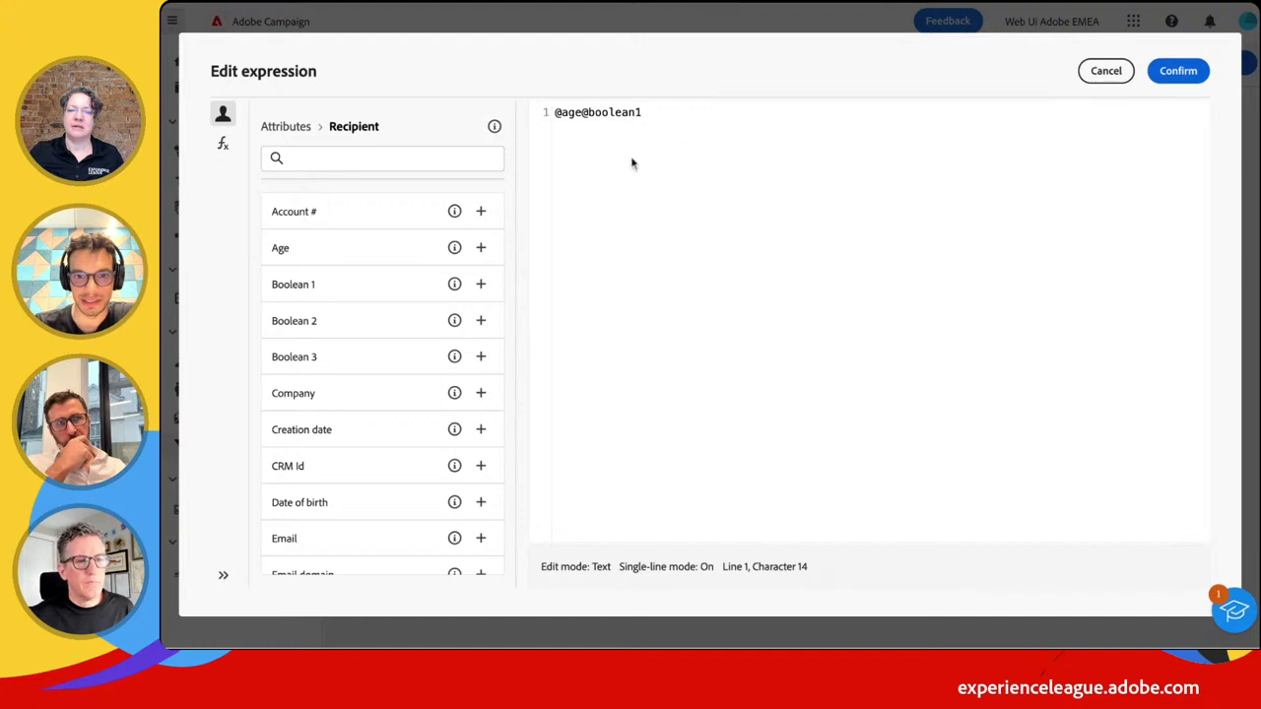
pyautogui.click(481, 466)
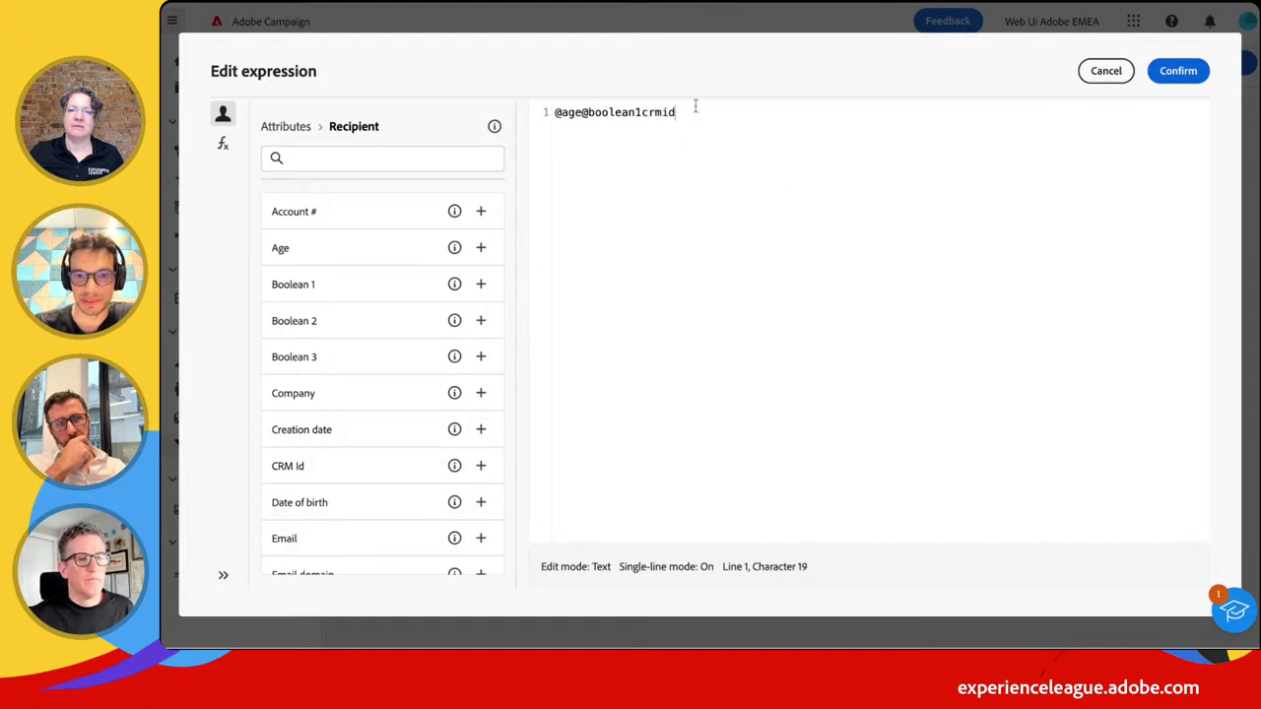
pyautogui.hotkey('ctrl', 'a')
pyautogui.press('BackSpace')
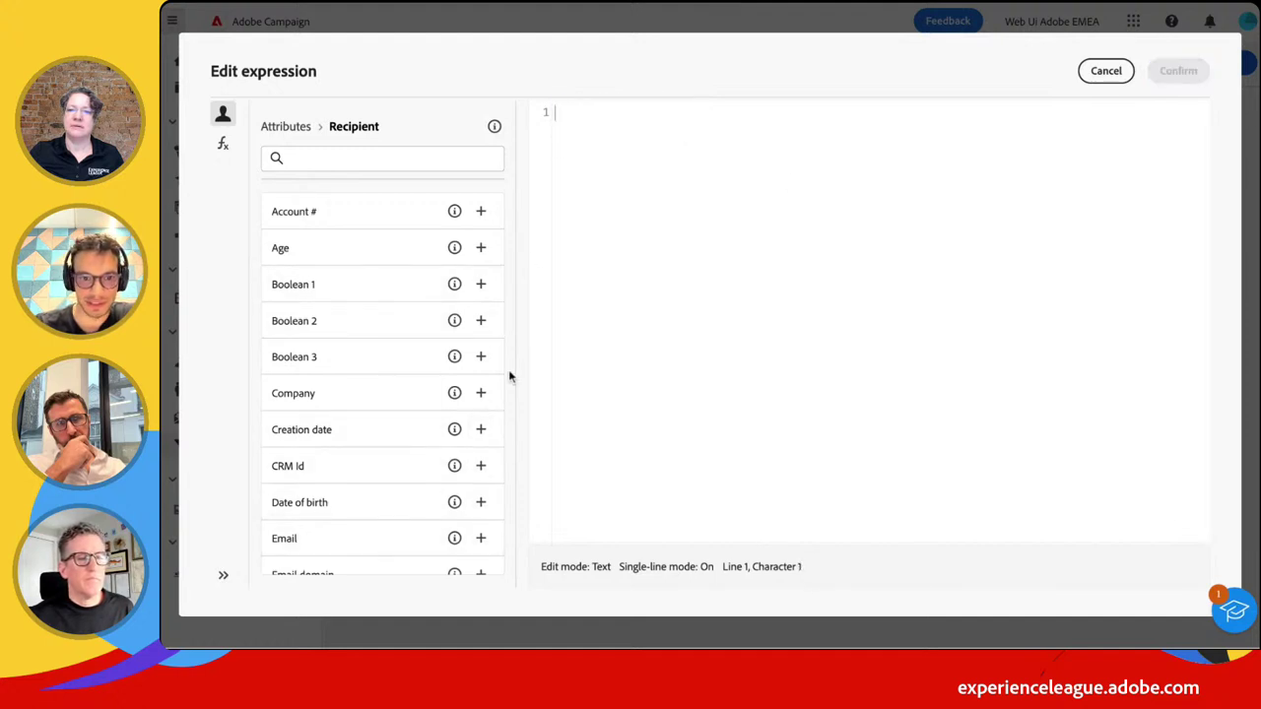
# Try an attribute expression of Age plus 1 followed by arbitrary text, and cancel both the expression and the rule
pyautogui.click(481, 248)
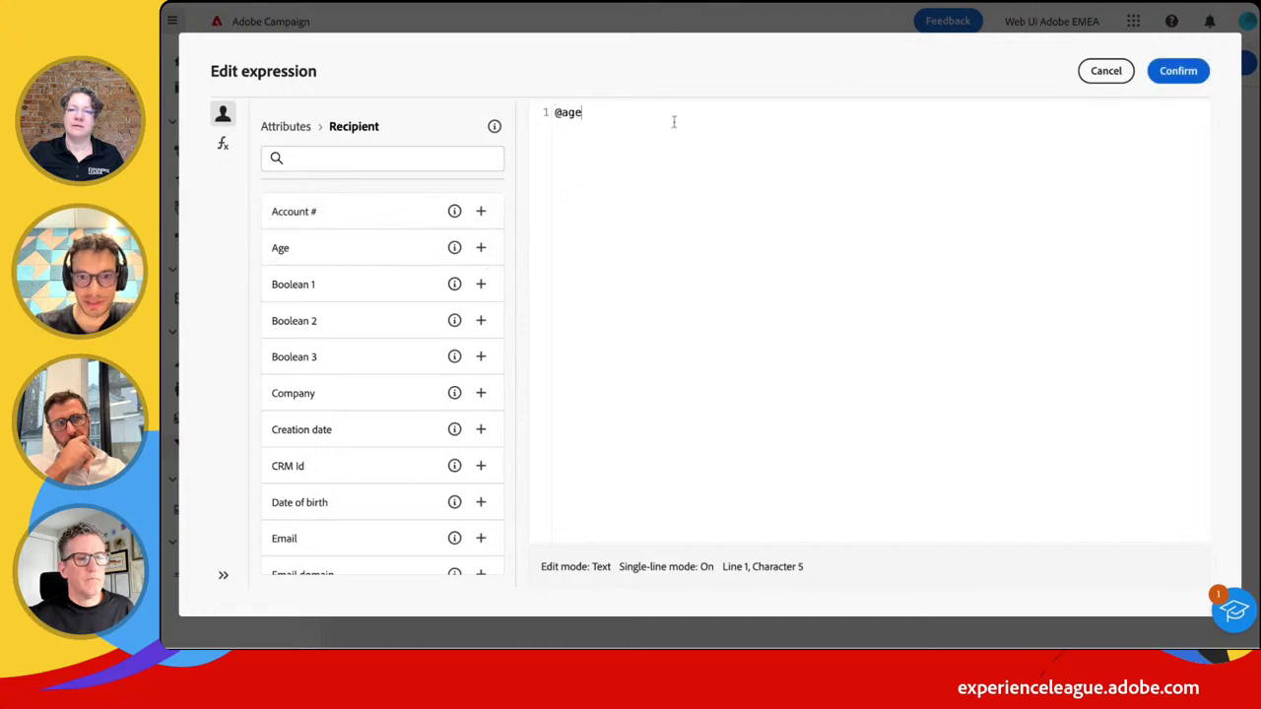
pyautogui.write('+')
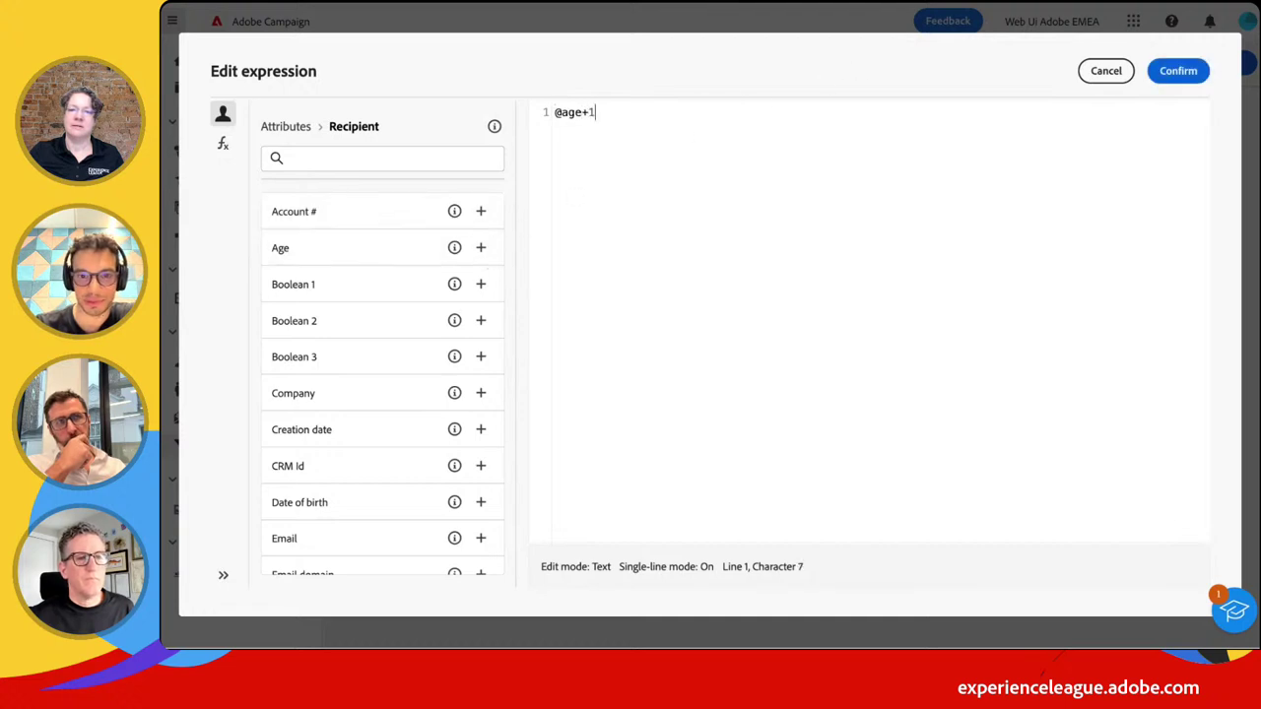
pyautogui.write('1jbeflzenf')
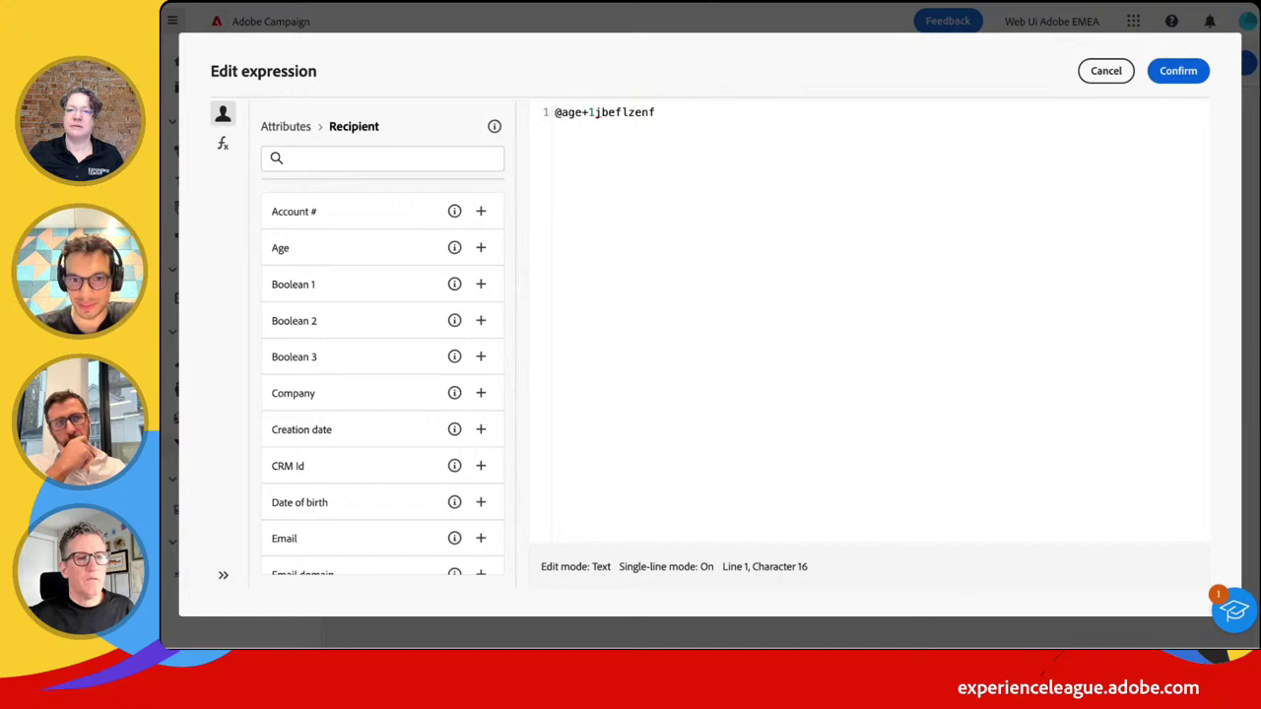
pyautogui.click(1106, 71)
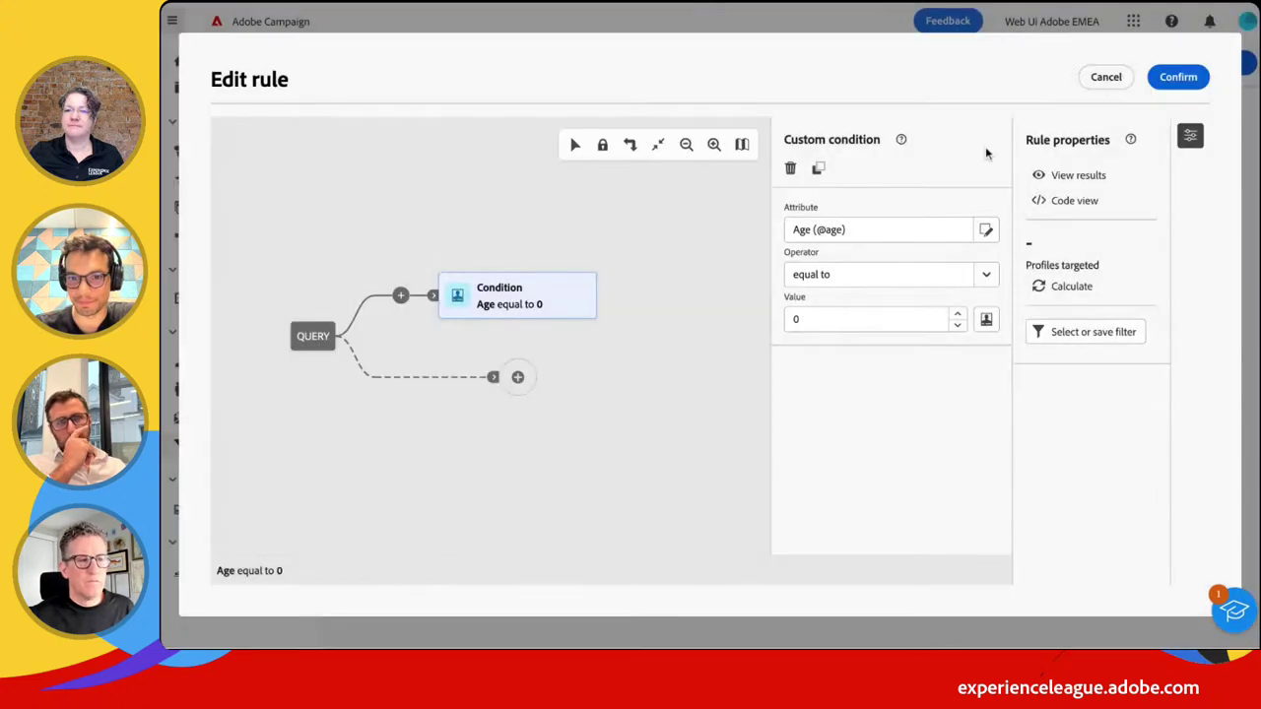
pyautogui.click(1118, 81)
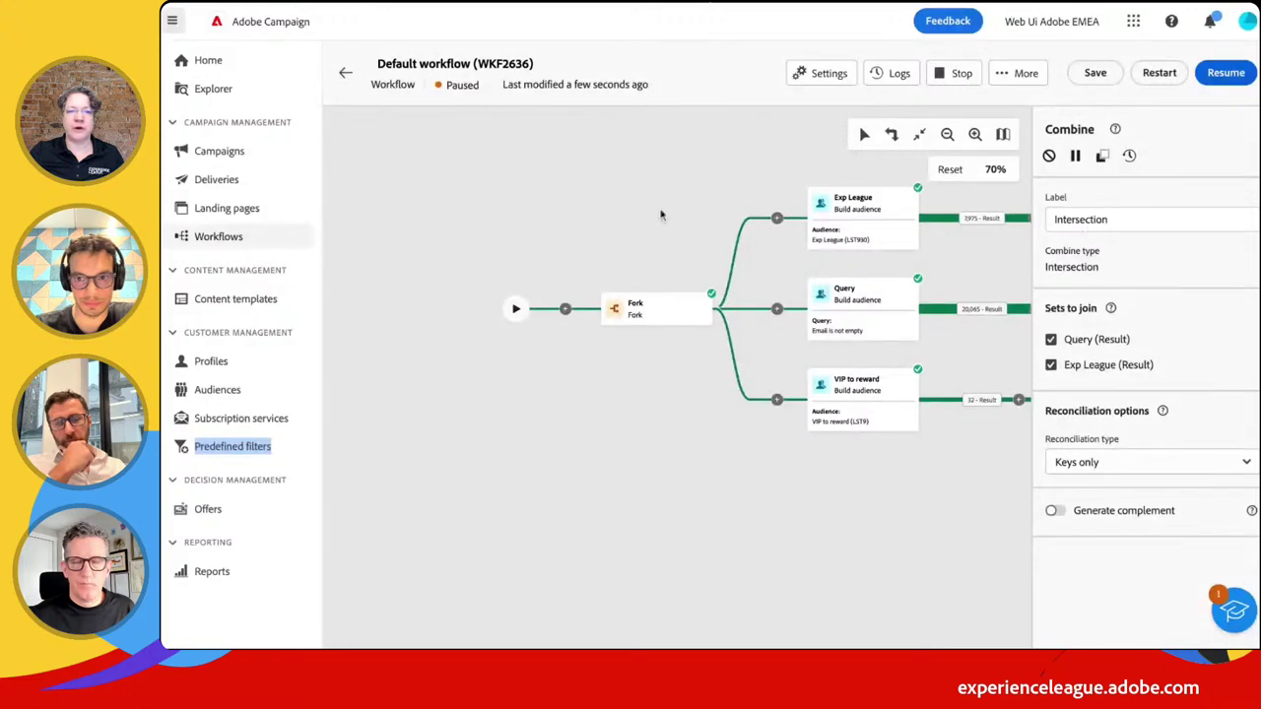
# Create a single delivery from the Email delivery (mail) template for the Email activity at the end of the Default workflow
pyautogui.hscroll(15, 668, 315)
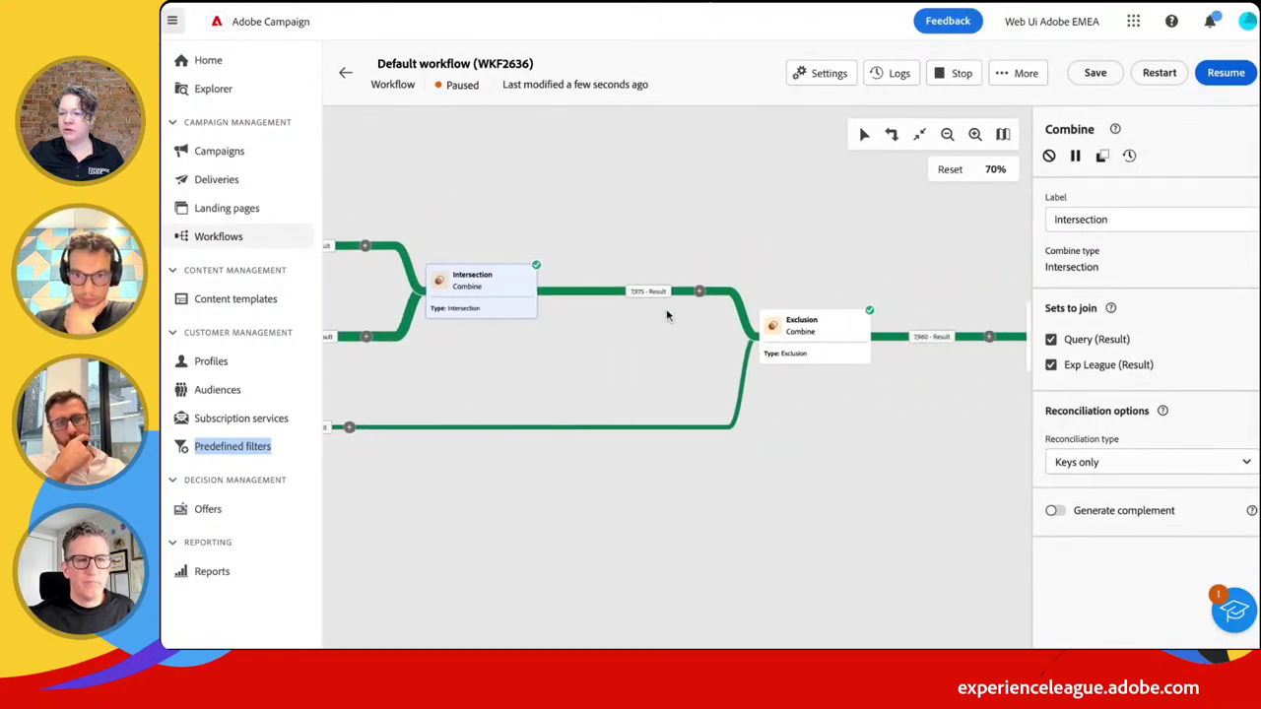
pyautogui.hscroll(5, 667, 347)
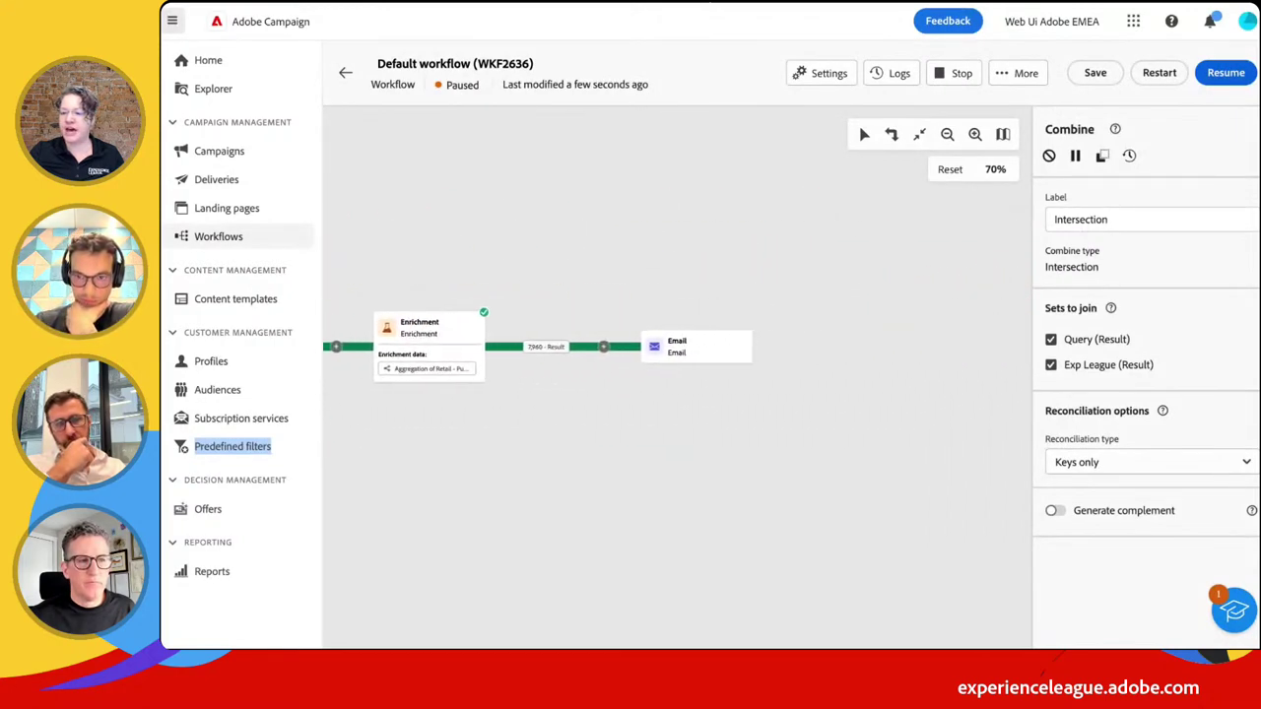
pyautogui.scroll(5, 667, 375)
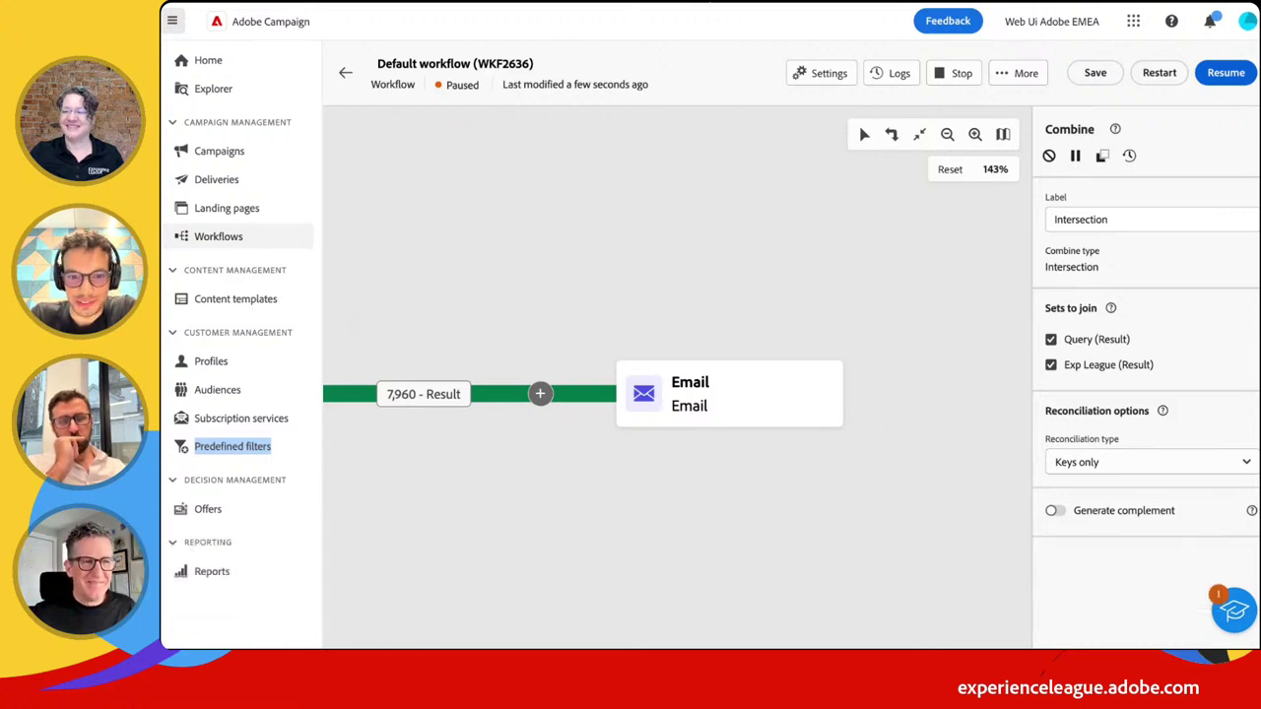
pyautogui.scroll(-5, 689, 320)
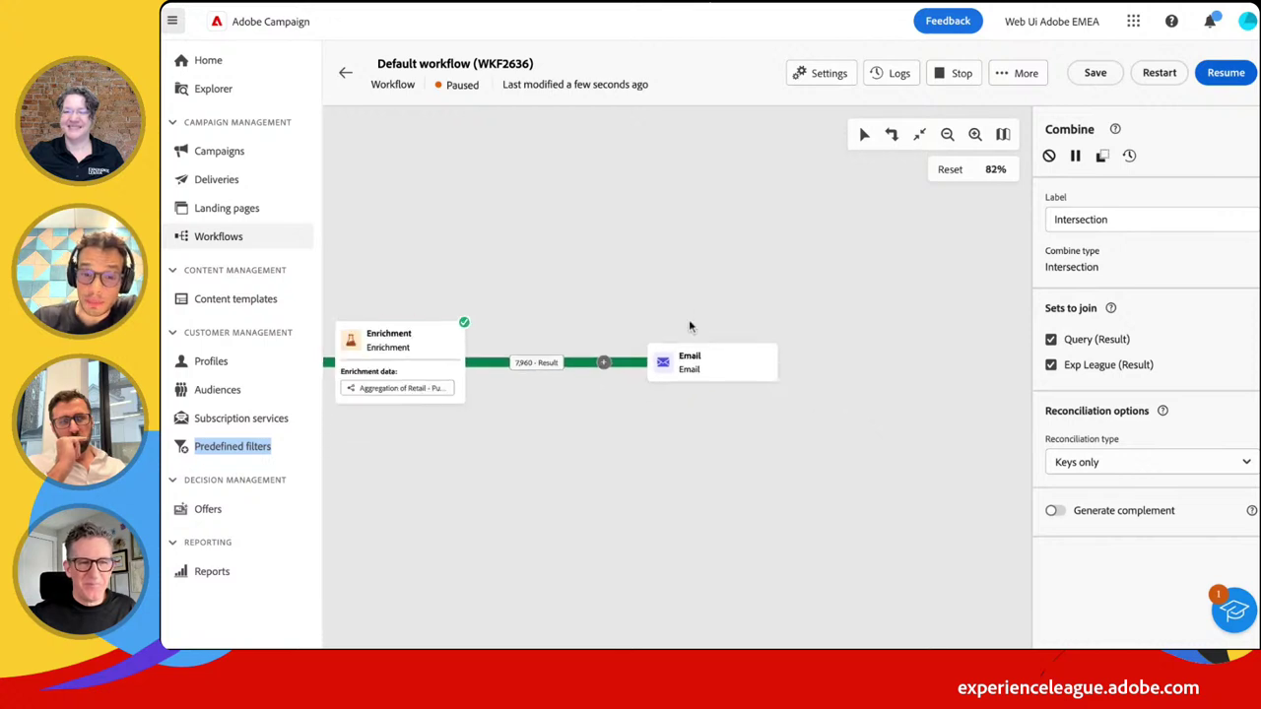
pyautogui.scroll(5, 694, 355)
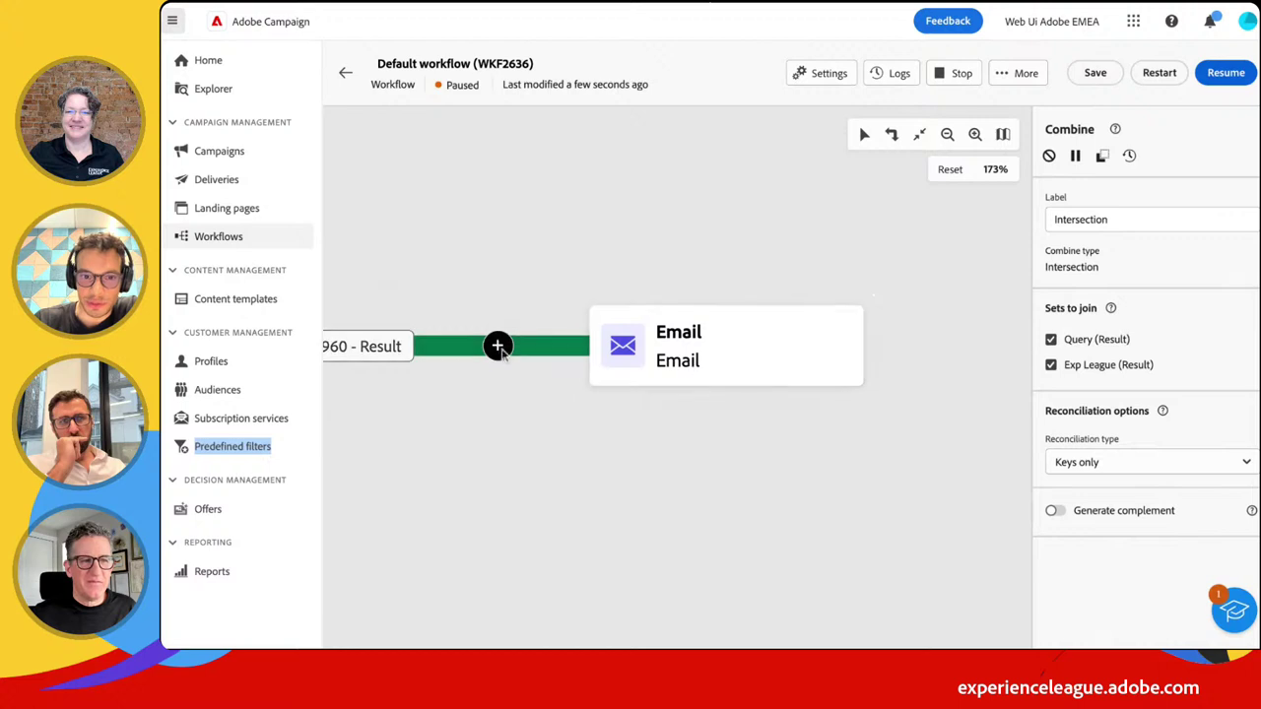
pyautogui.click(498, 345)
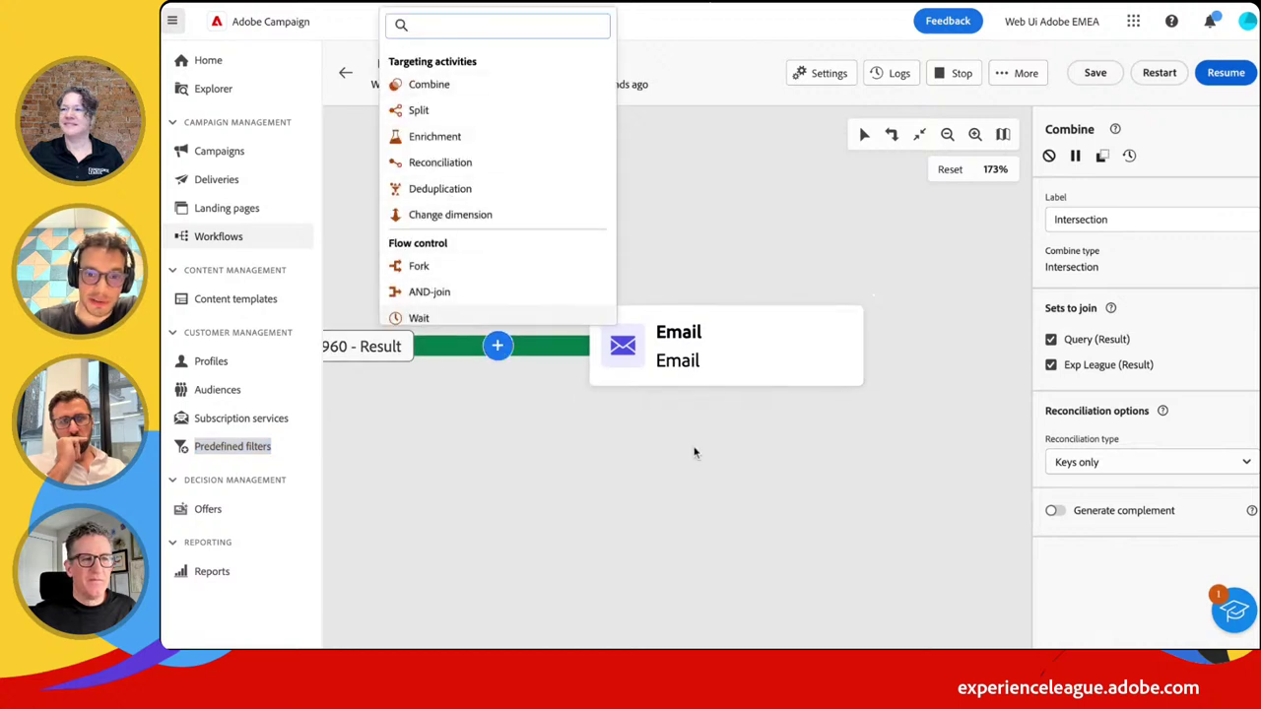
pyautogui.press('Escape')
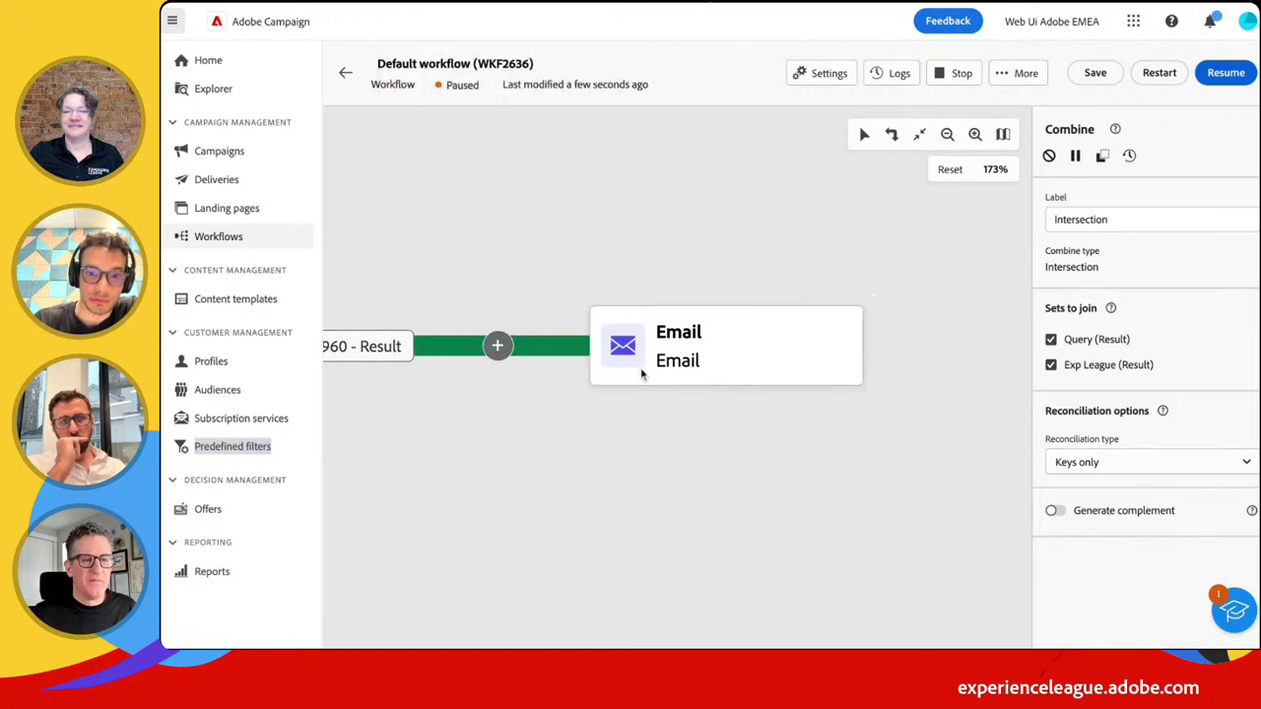
pyautogui.click(718, 349)
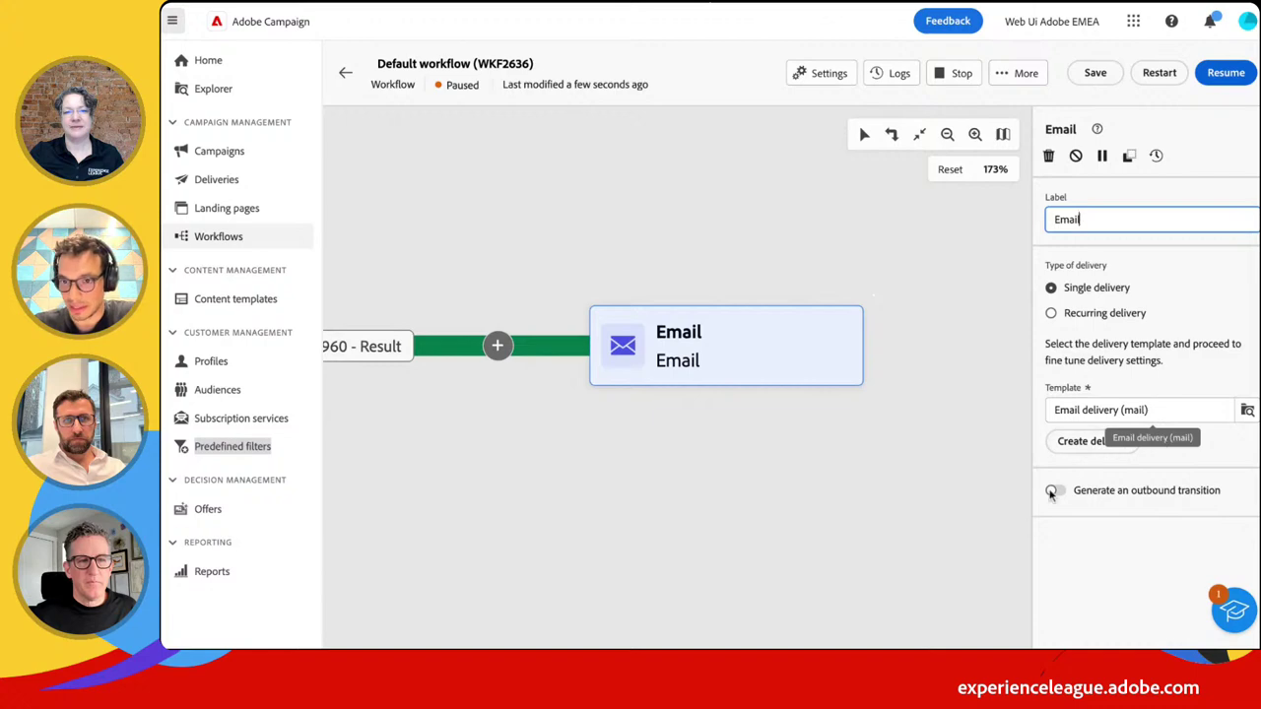
pyautogui.click(1093, 440)
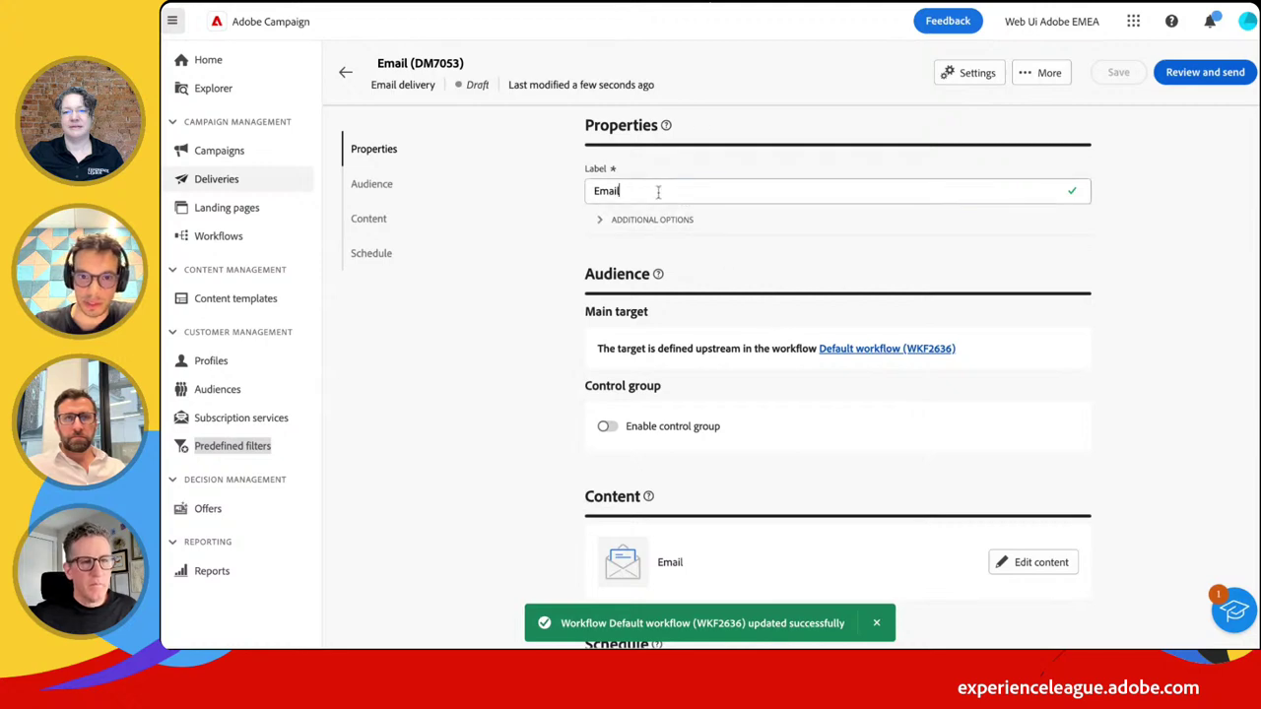
# Set the email delivery's label to "Exp League Email"
pyautogui.press('BackSpace')
pyautogui.press('BackSpace')
pyautogui.press('BackSpace')
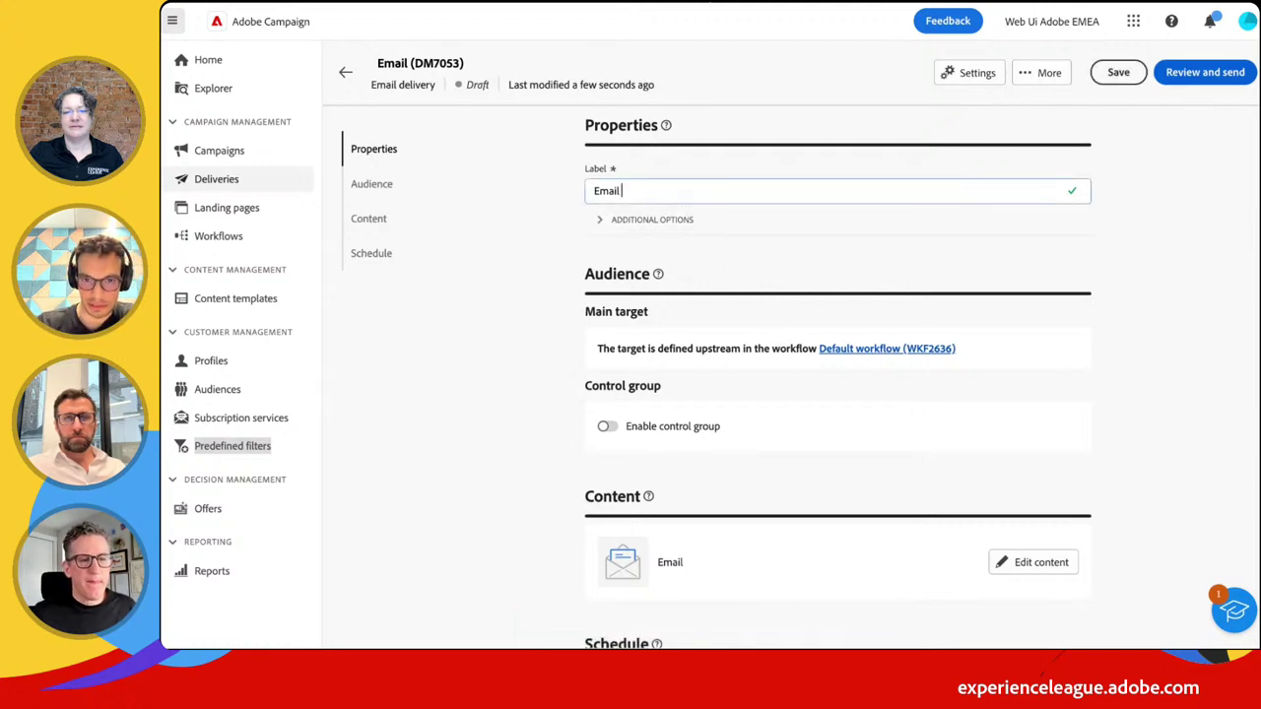
pyautogui.write('xp League')
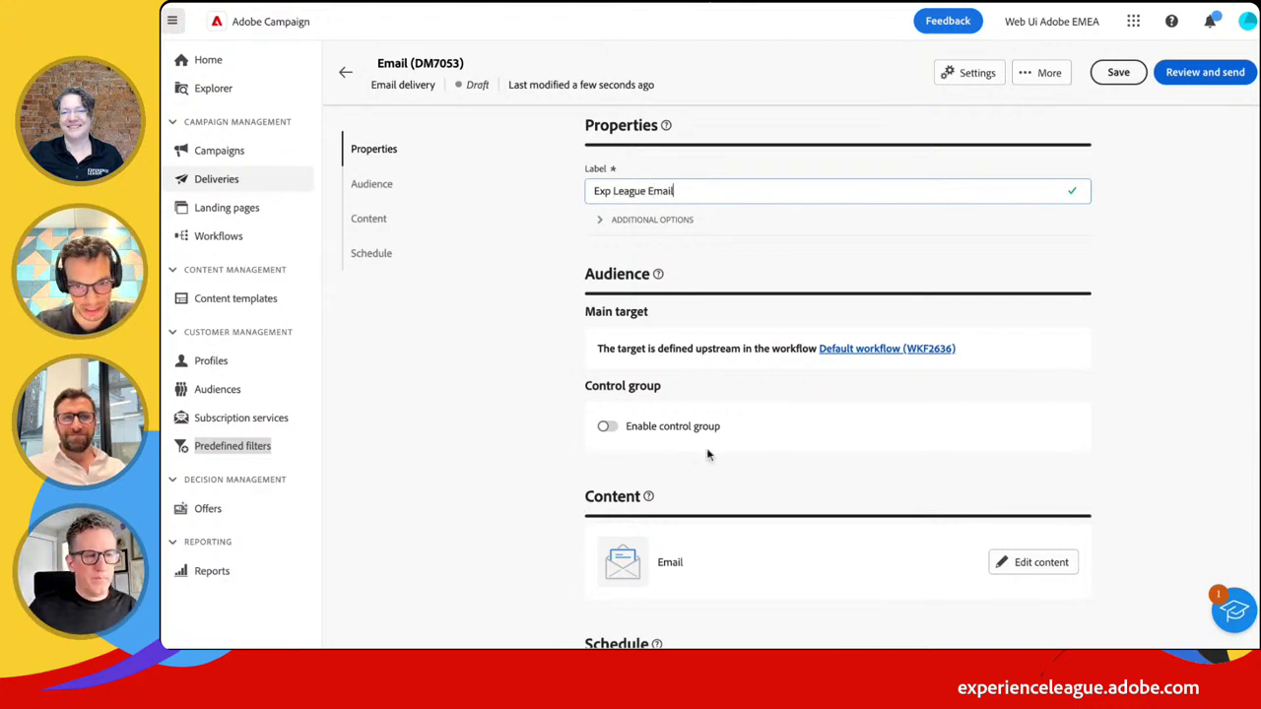
# Try enabling a control group for the delivery's audience to see its extraction options, and disable it again
pyautogui.scroll(-2, 707, 449)
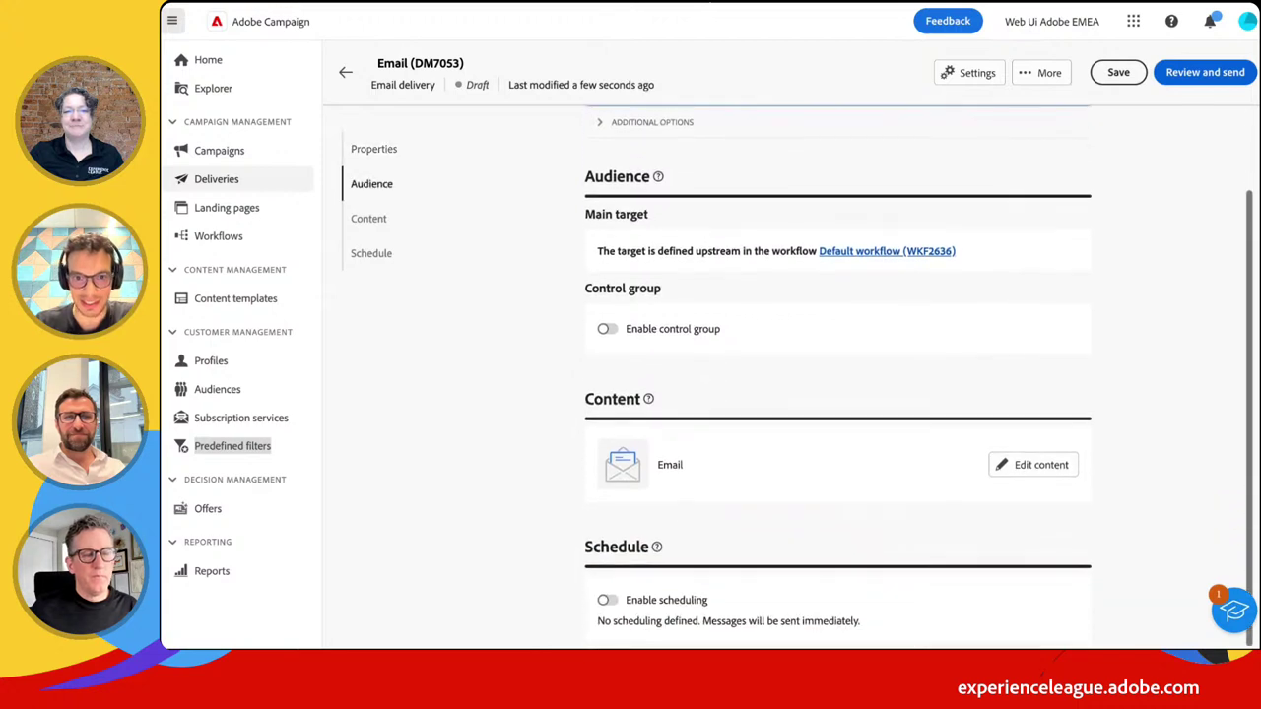
pyautogui.tripleClick(977, 251)
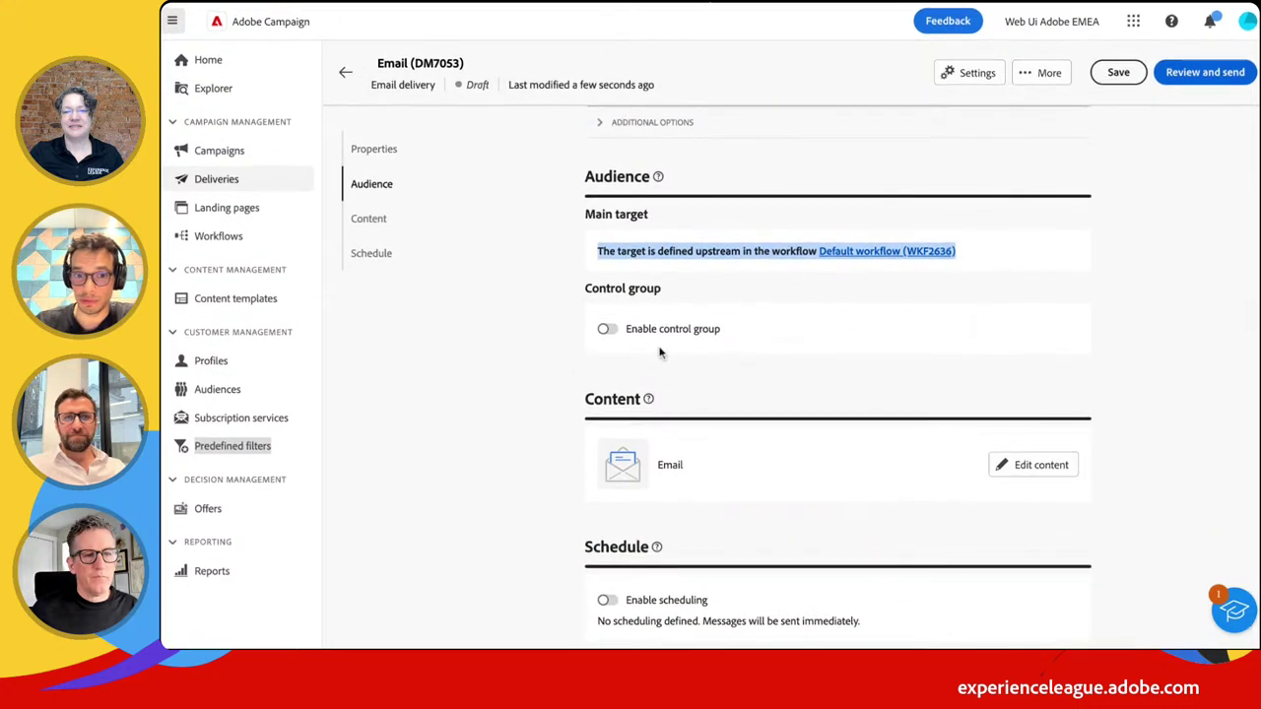
pyautogui.click(606, 329)
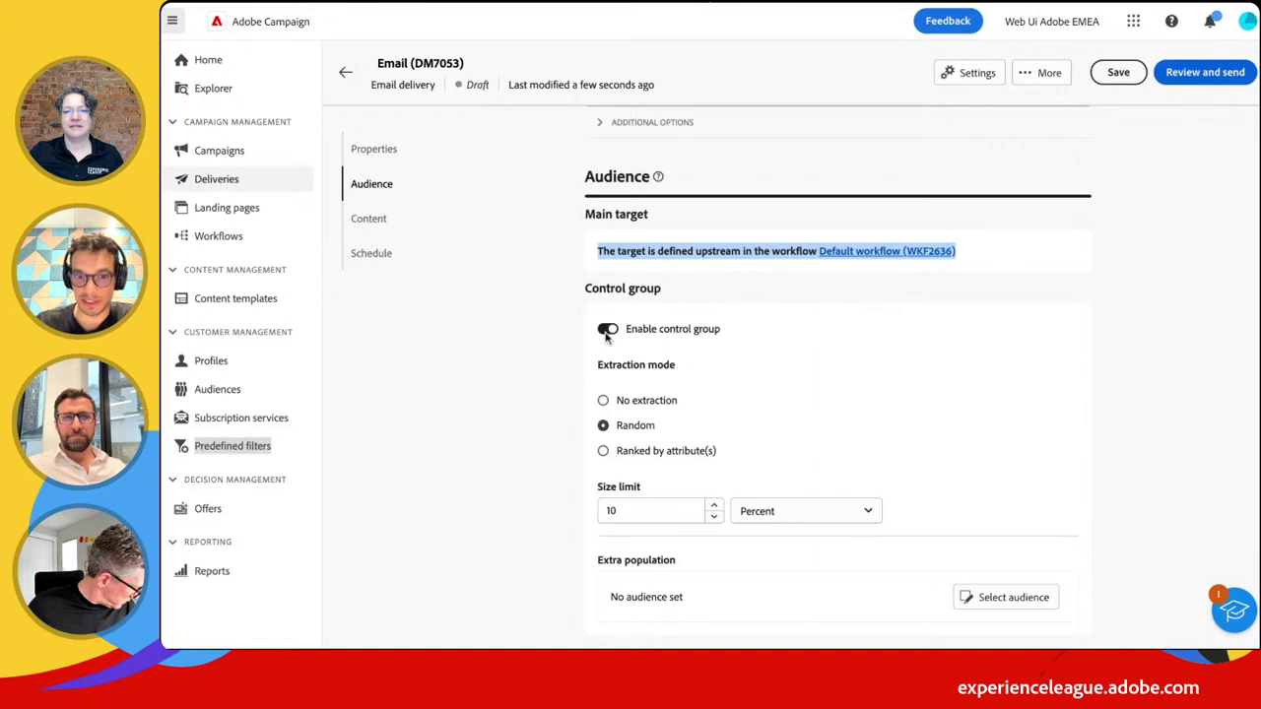
pyautogui.click(606, 329)
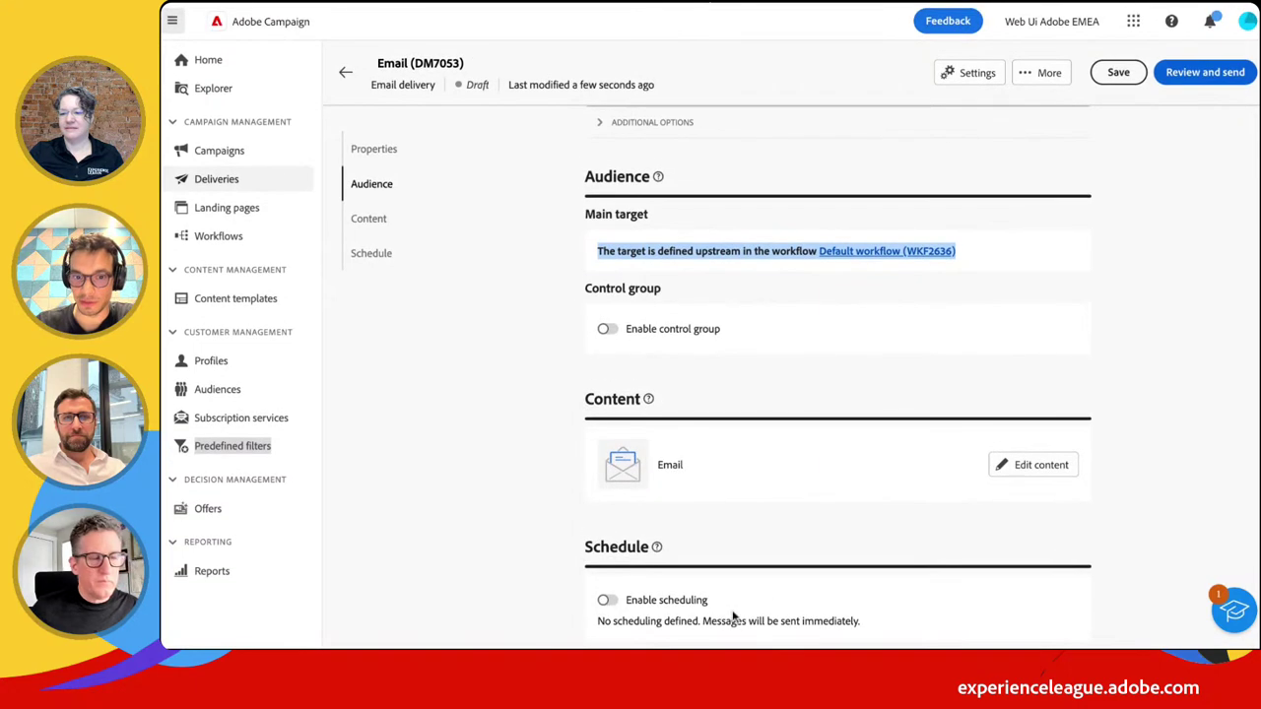
# Open the delivery's email content for editing and check its reply-to fields
pyautogui.click(1017, 475)
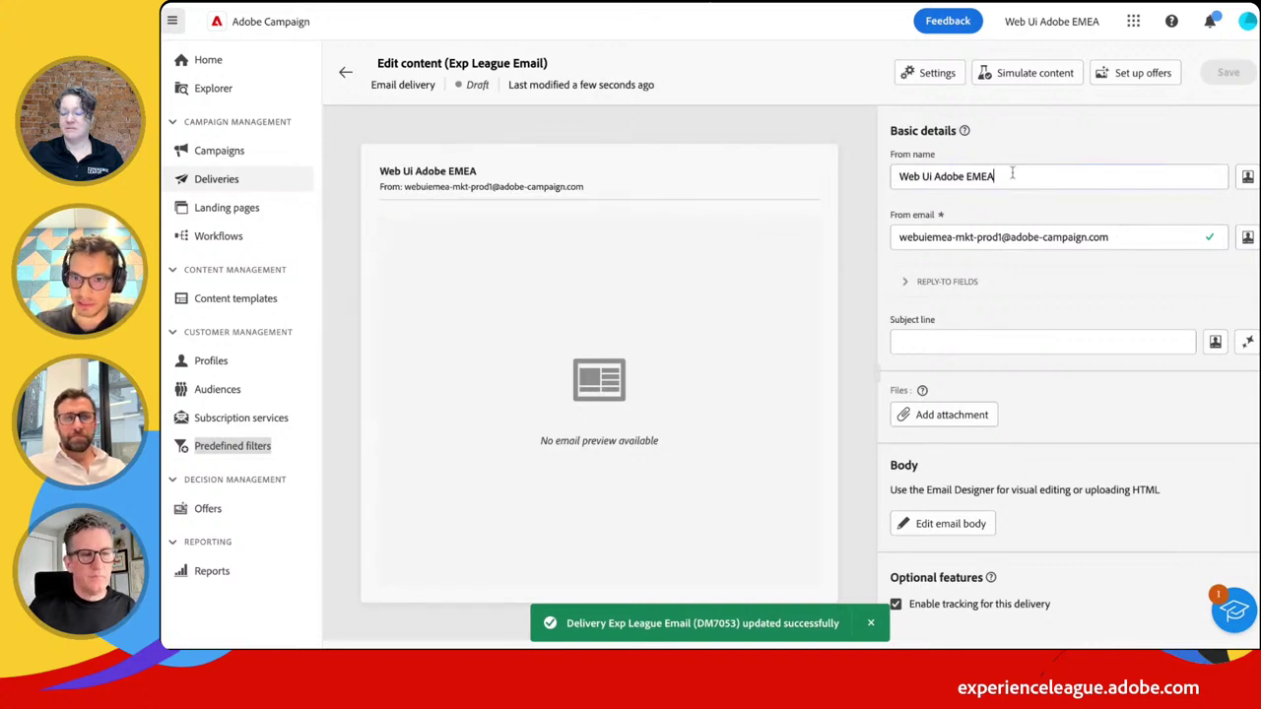
pyautogui.click(917, 288)
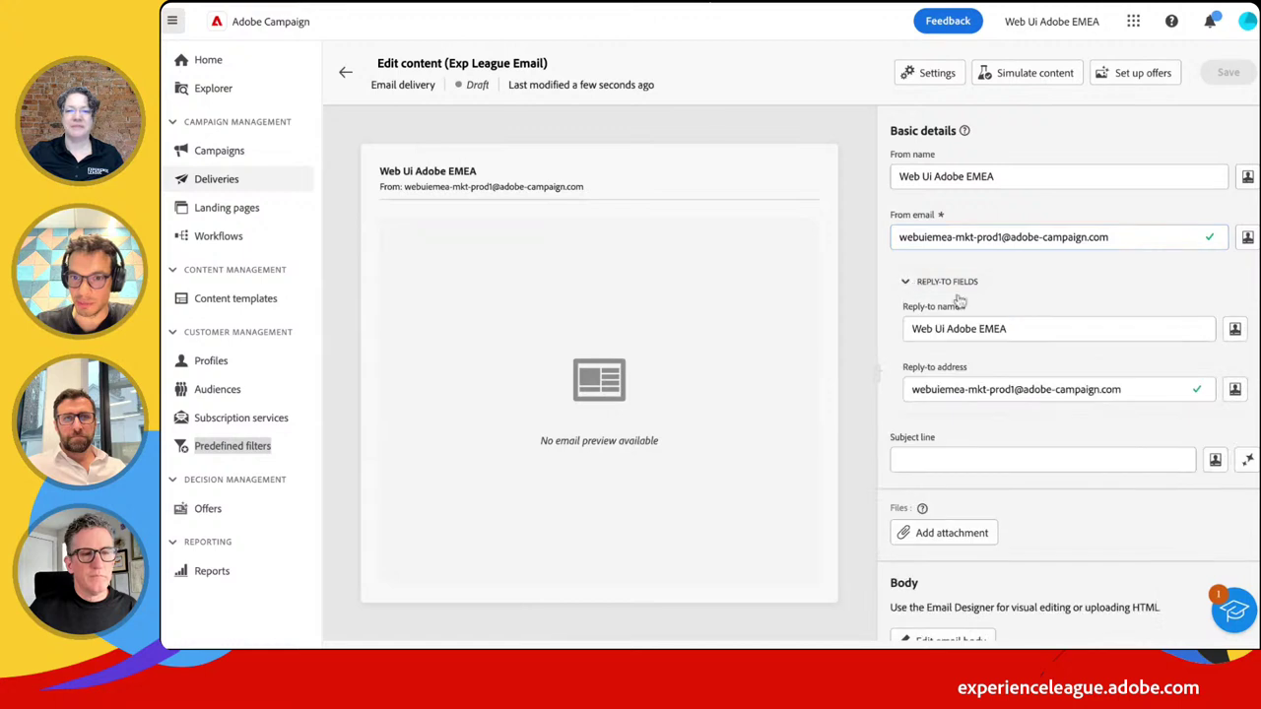
pyautogui.click(904, 287)
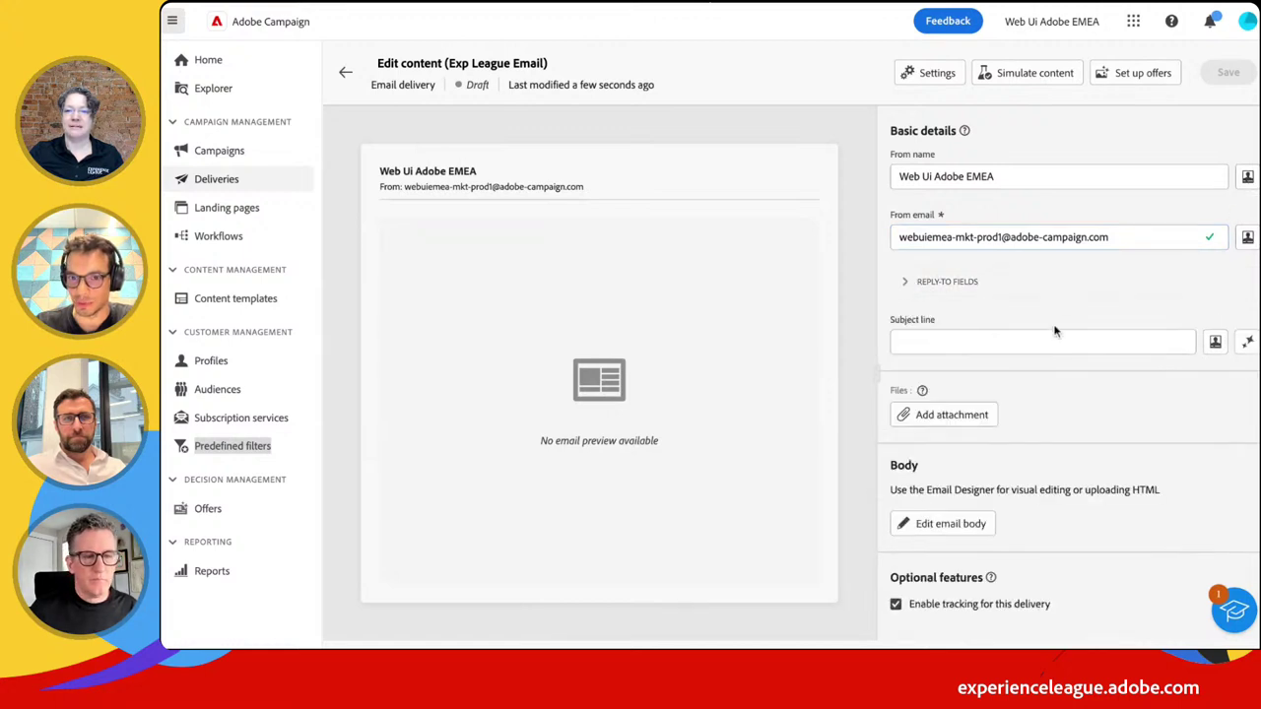
# Enter "Hello" followed by a person's first name as the email's subject line
pyautogui.click(976, 347)
pyautogui.write('H')
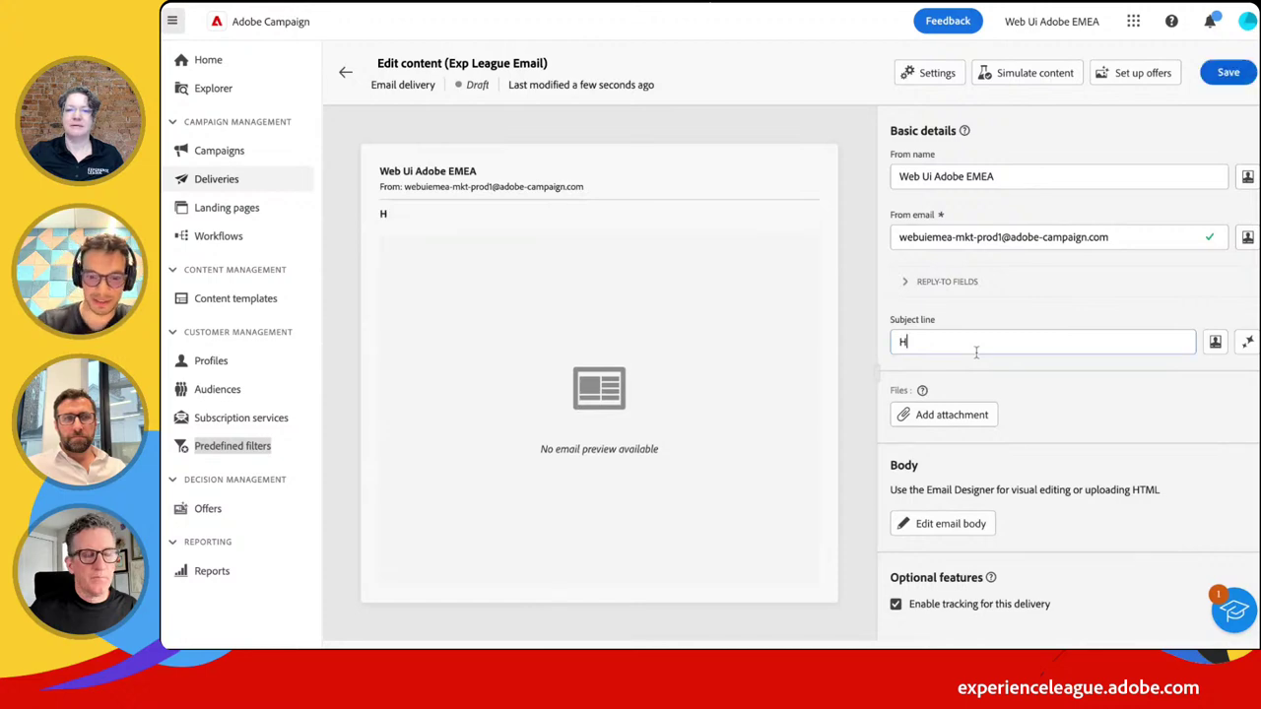
pyautogui.write('ello bruce')
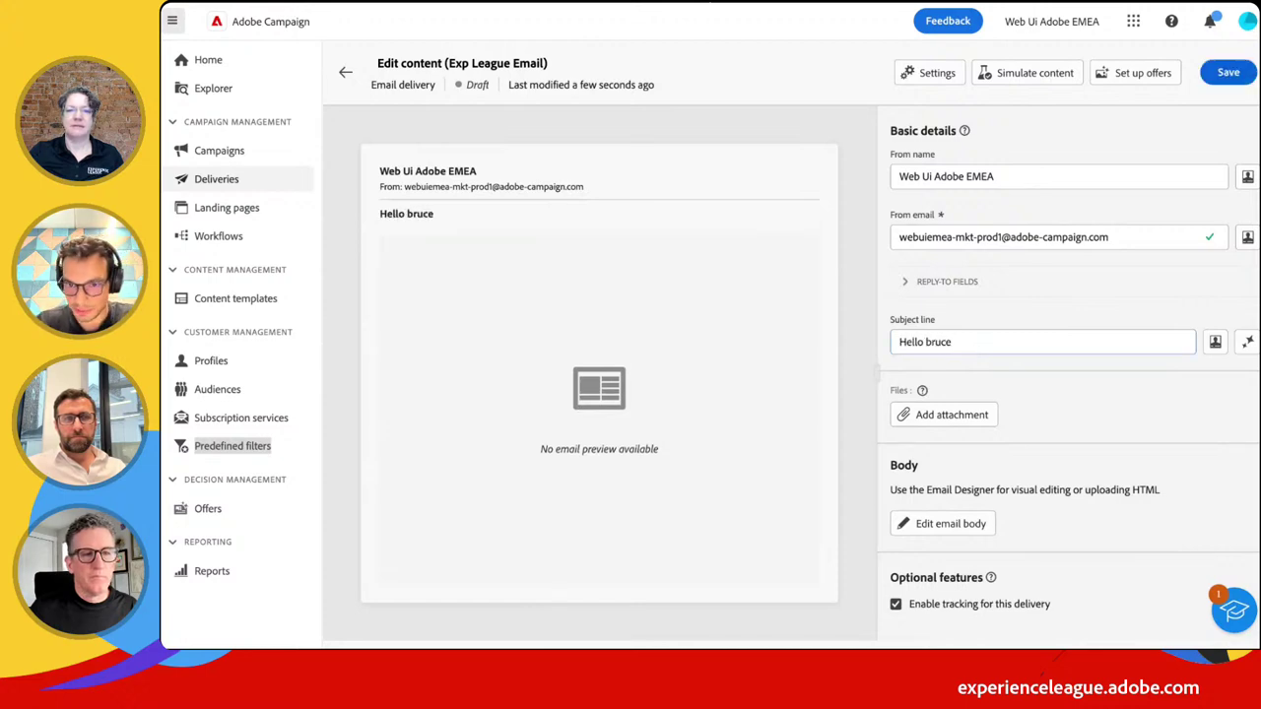
# Open the subject line in the personalization editor and remove the fixed first name after "Hello"
pyautogui.click(1215, 342)
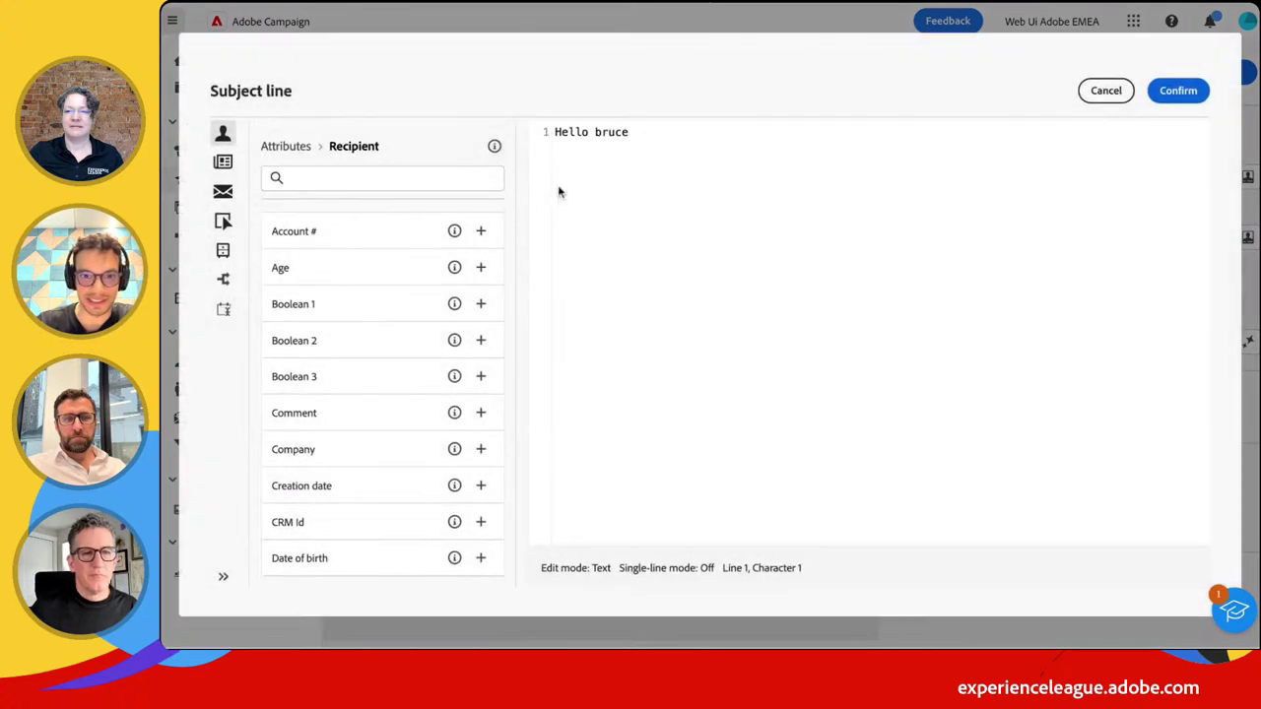
pyautogui.hotkey('shift', 'Left')
pyautogui.hotkey('shift', 'Left')
pyautogui.hotkey('shift', 'Left')
pyautogui.hotkey('shift', 'Left')
pyautogui.hotkey('shift', 'Left')
pyautogui.press('BackSpace')
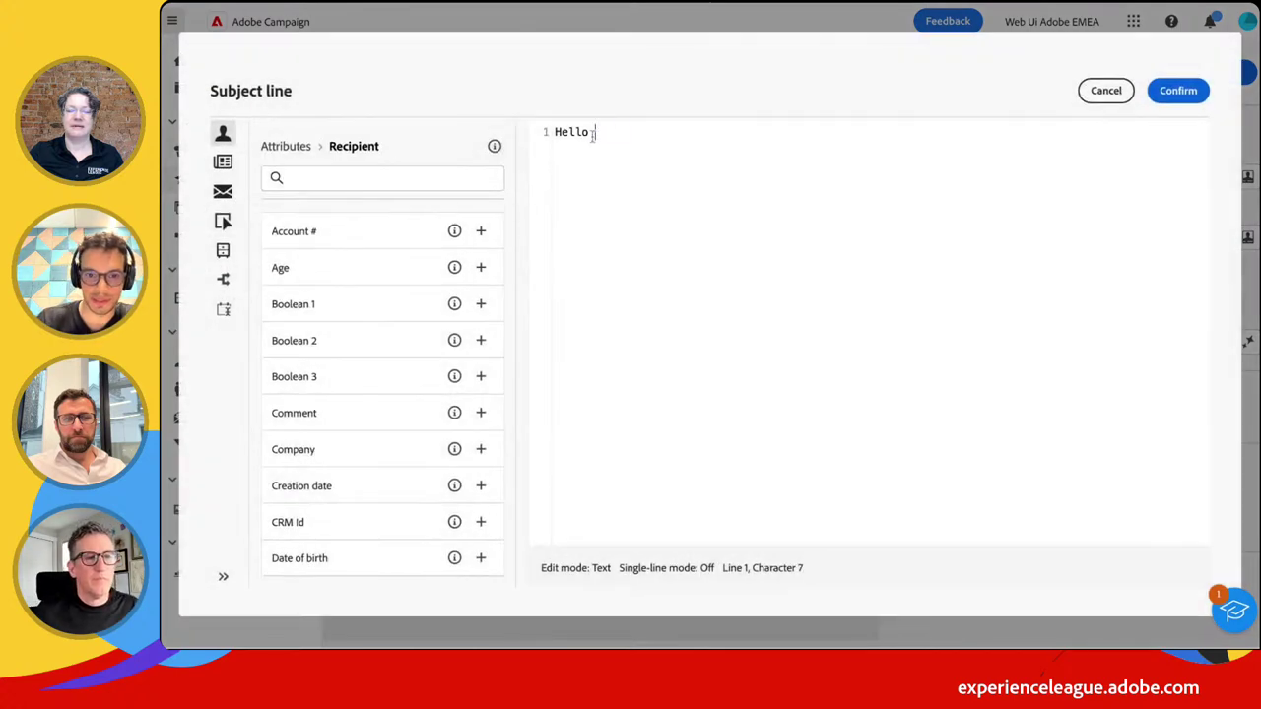
# Search the recipient attributes for "firs" and insert the First name field after "Hello" in the subject line
pyautogui.write('fur')
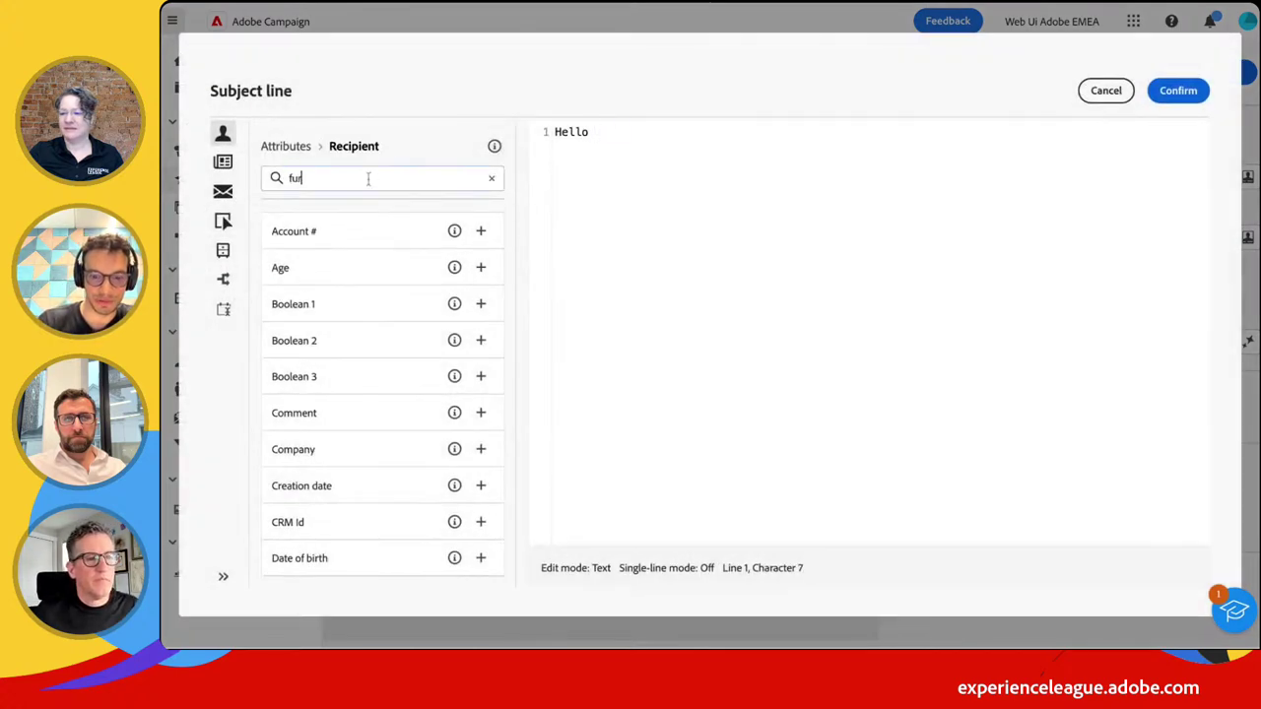
pyautogui.write('iorst')
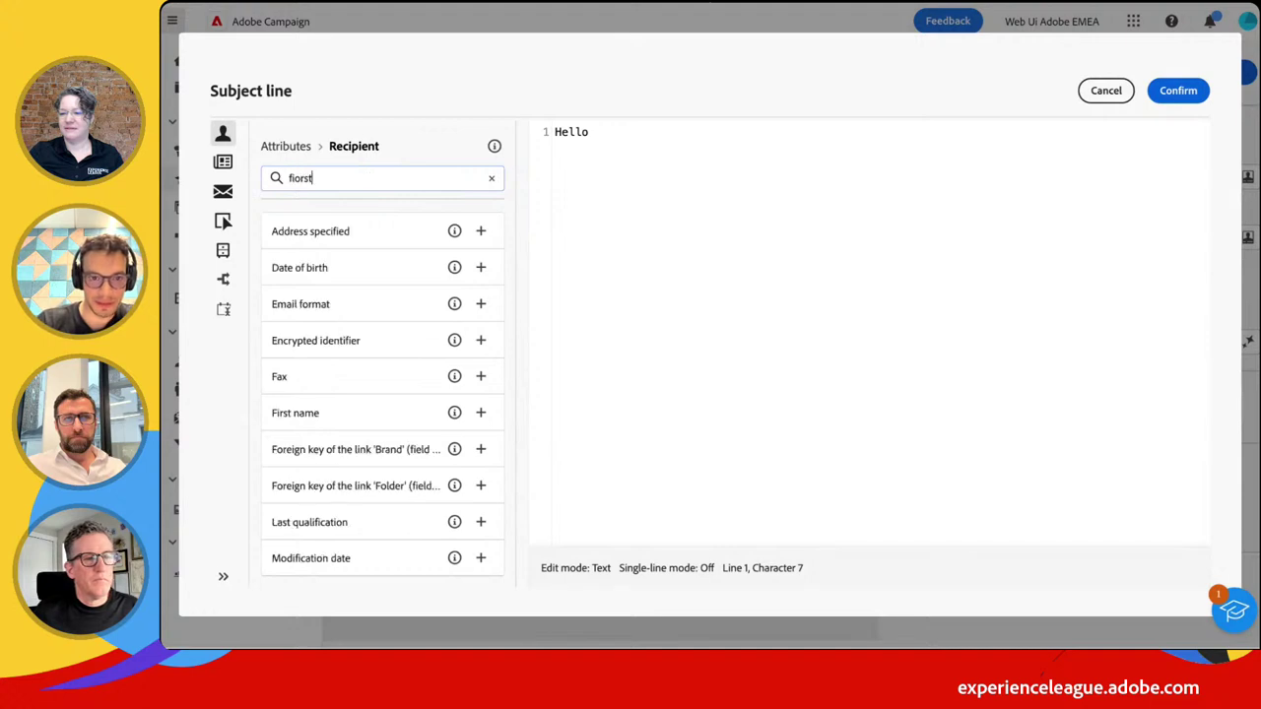
pyautogui.press('BackSpace')
pyautogui.press('BackSpace')
pyautogui.press('BackSpace')
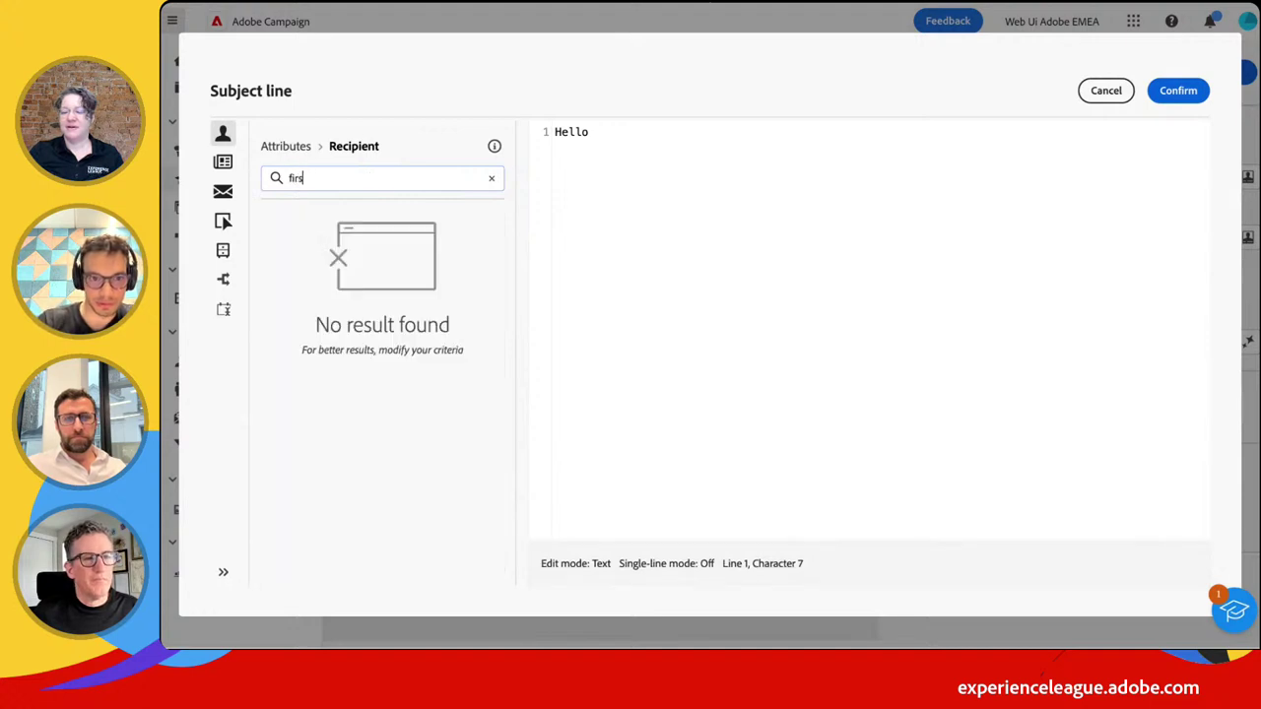
pyautogui.click(481, 231)
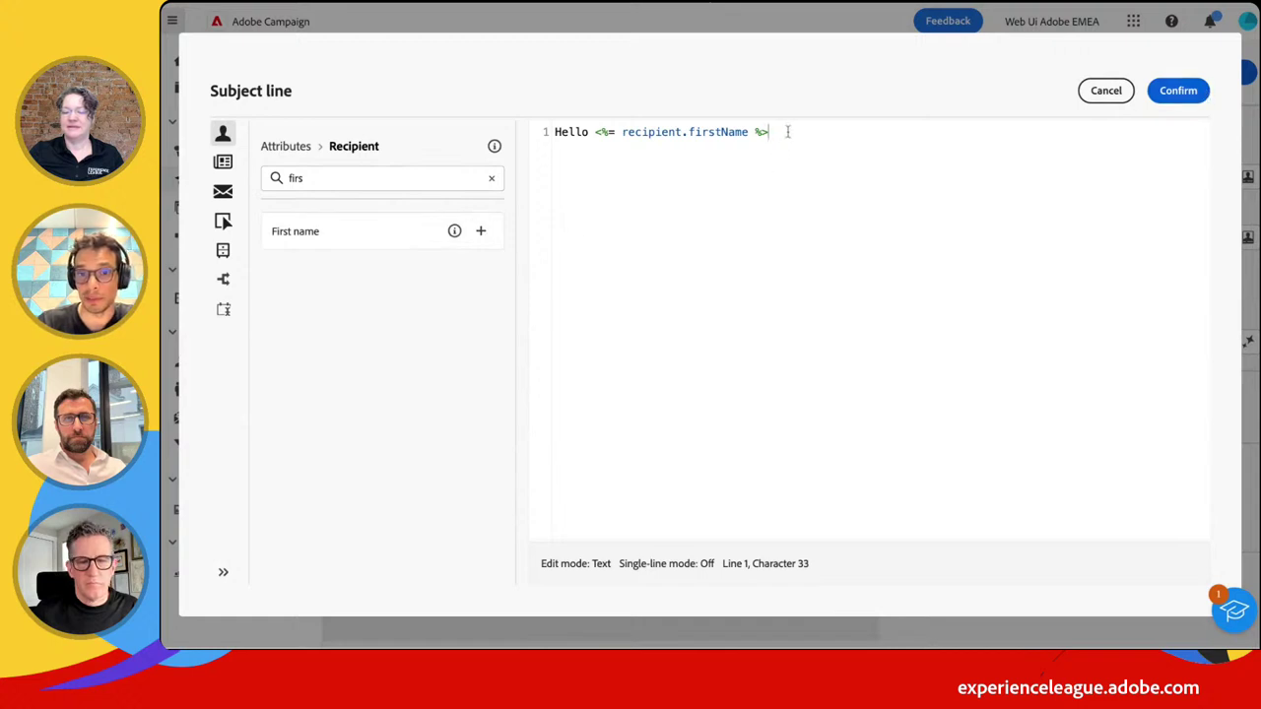
# Remove the stray characters entered after the first-name field and confirm the personalized subject line
pyautogui.write('knzvle')
pyautogui.press('BackSpace')
pyautogui.press('BackSpace')
pyautogui.press('BackSpace')
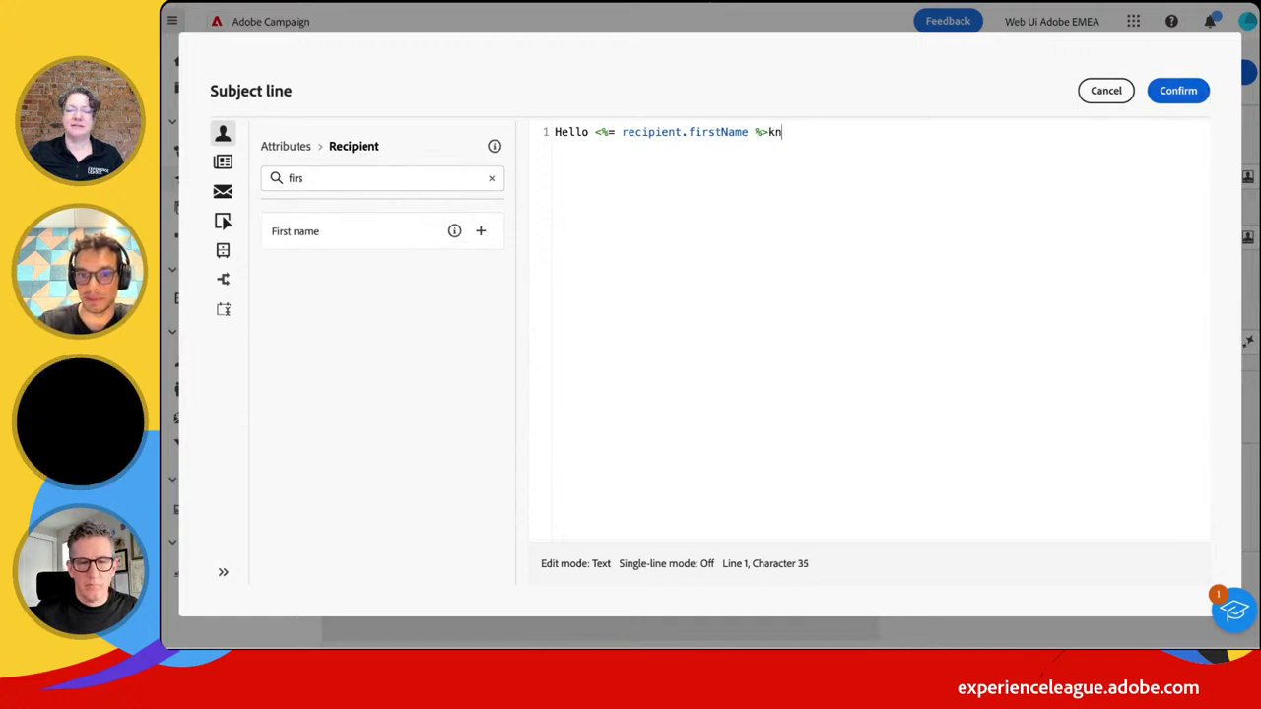
pyautogui.click(1173, 93)
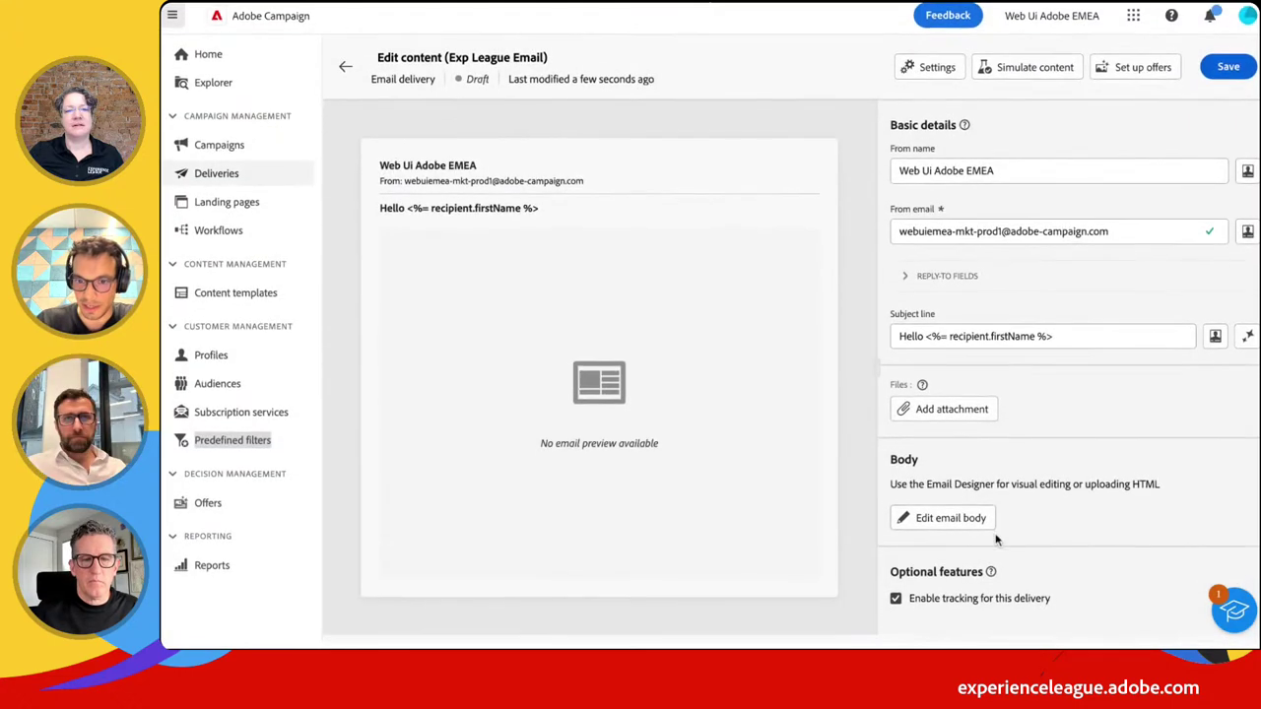
# Open the email body for design, check the HTML import option, and close it without importing
pyautogui.click(949, 525)
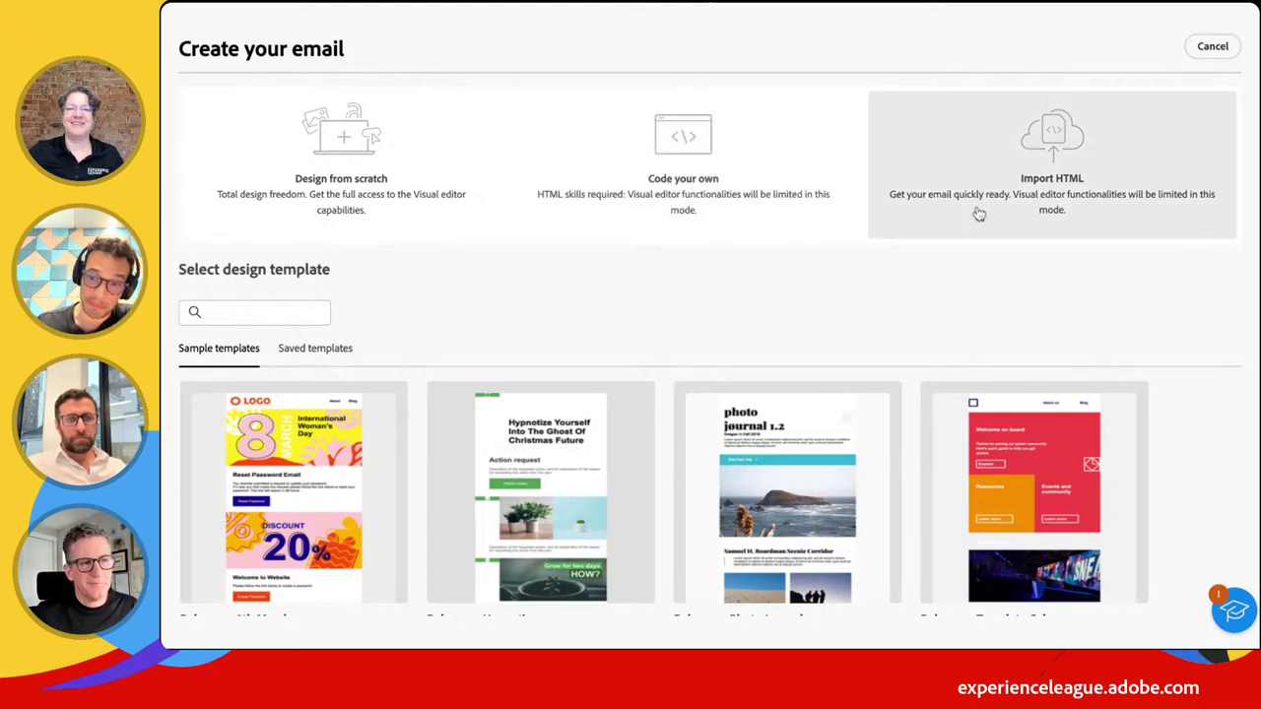
pyautogui.click(979, 214)
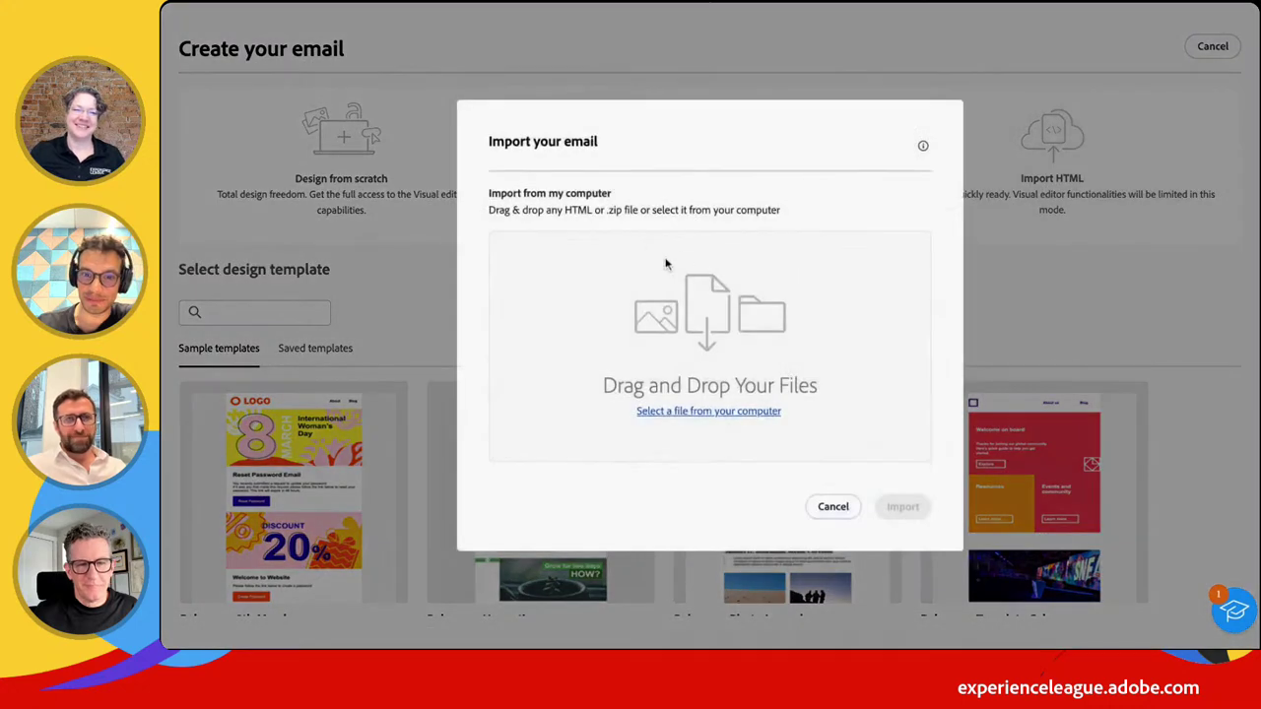
pyautogui.click(839, 504)
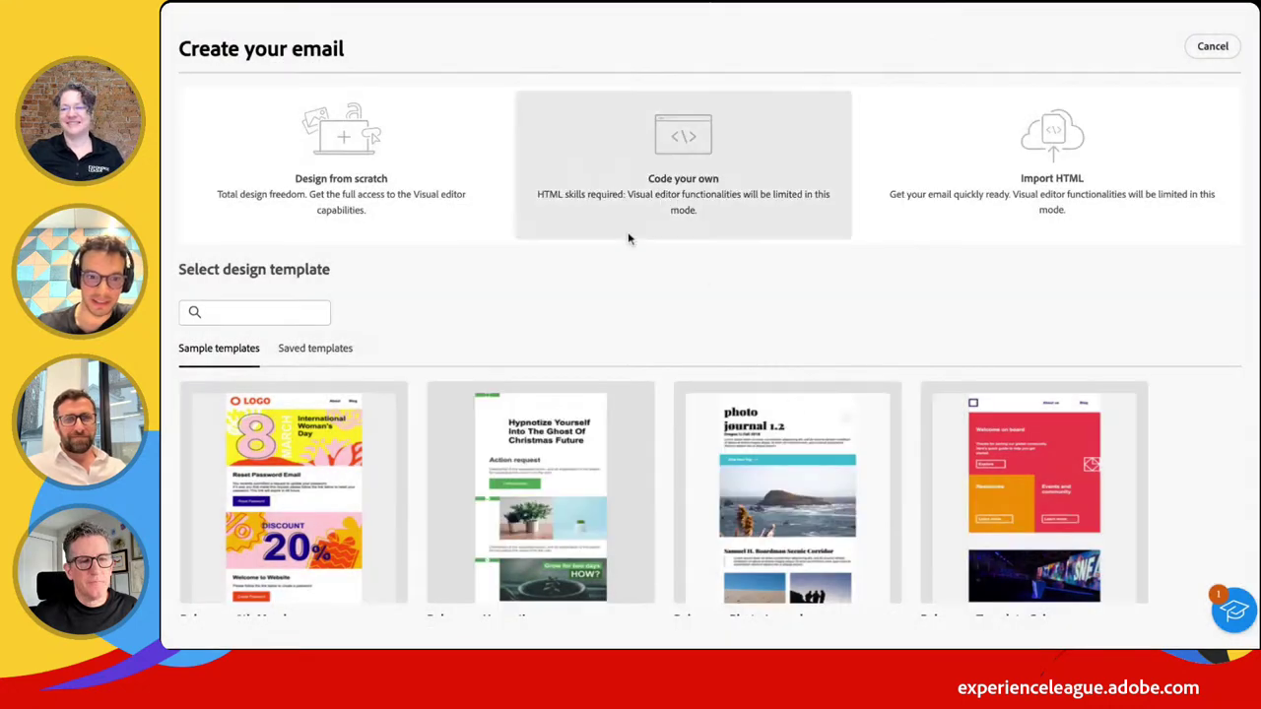
# Look through the sample design templates and the saved templates available for the email
pyautogui.scroll(-10, 353, 413)
pyautogui.scroll(3, 353, 375)
pyautogui.scroll(-8, 709, 490)
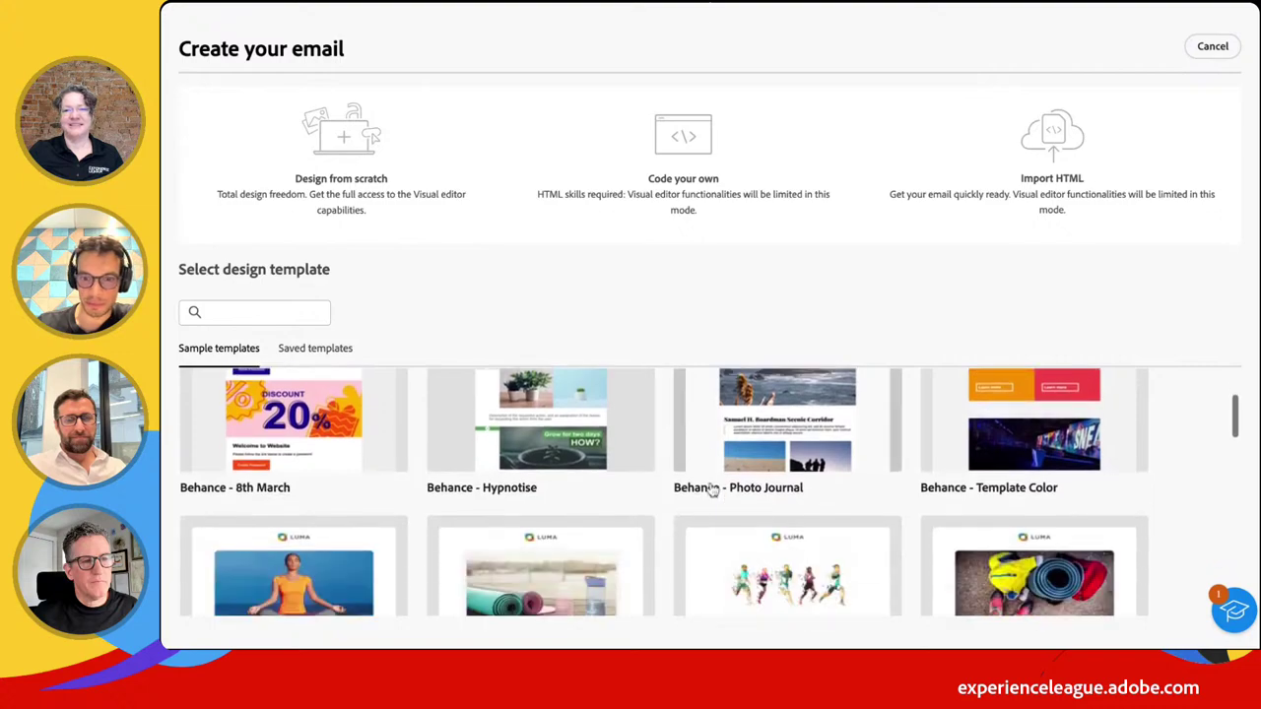
pyautogui.scroll(5, 512, 424)
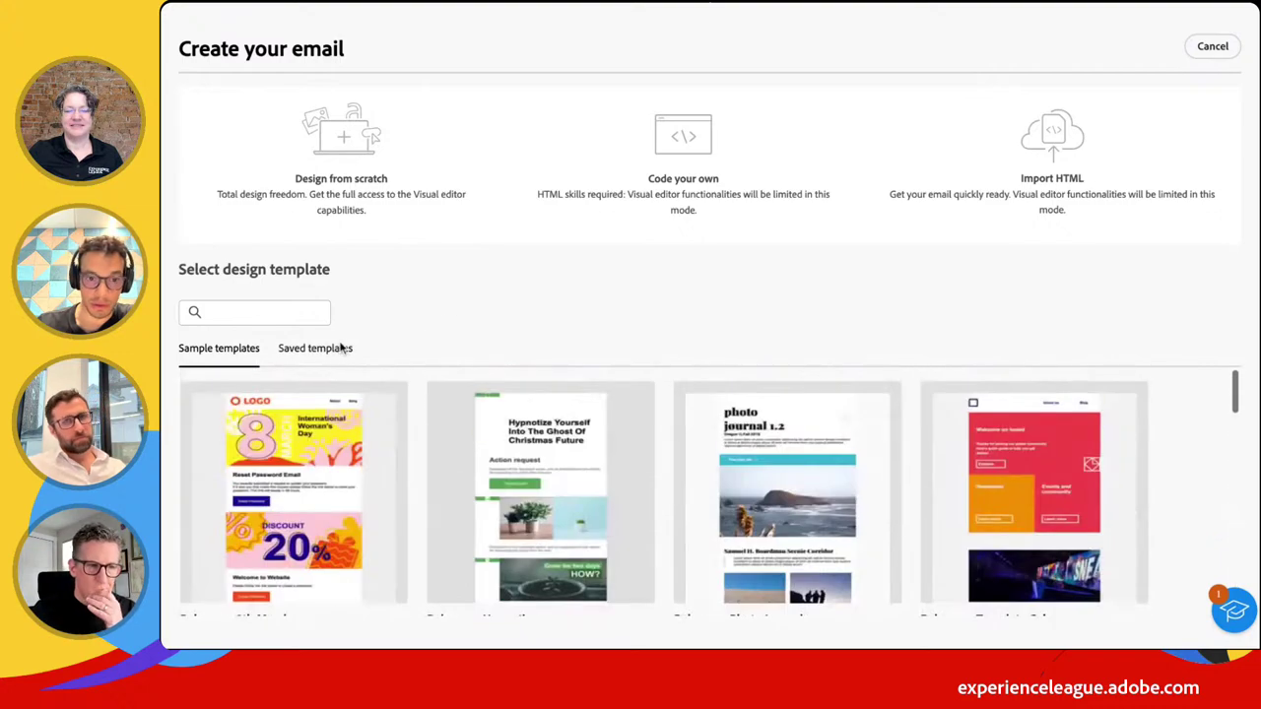
pyautogui.click(342, 349)
pyautogui.scroll(-10, 344, 462)
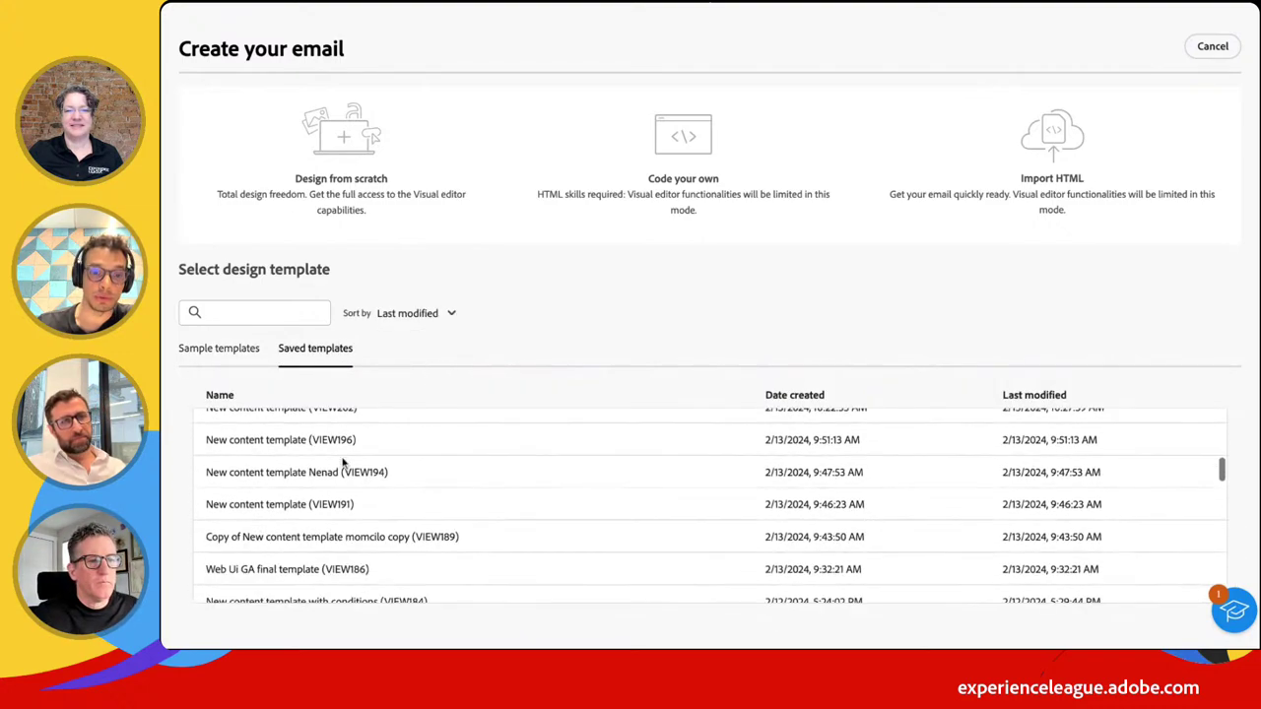
pyautogui.scroll(5, 343, 464)
pyautogui.scroll(3, 344, 463)
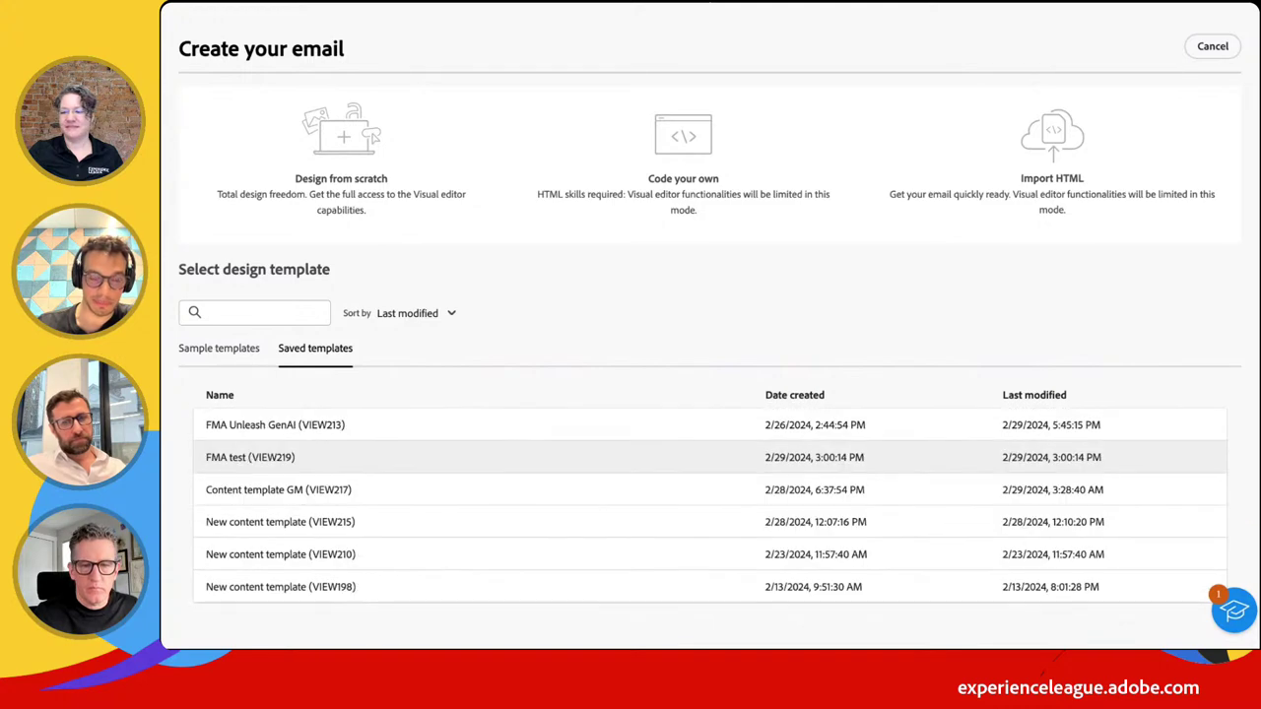
# Apply the Hero - Event Registration sample template to the email body
pyautogui.click(248, 350)
pyautogui.scroll(-10, 881, 507)
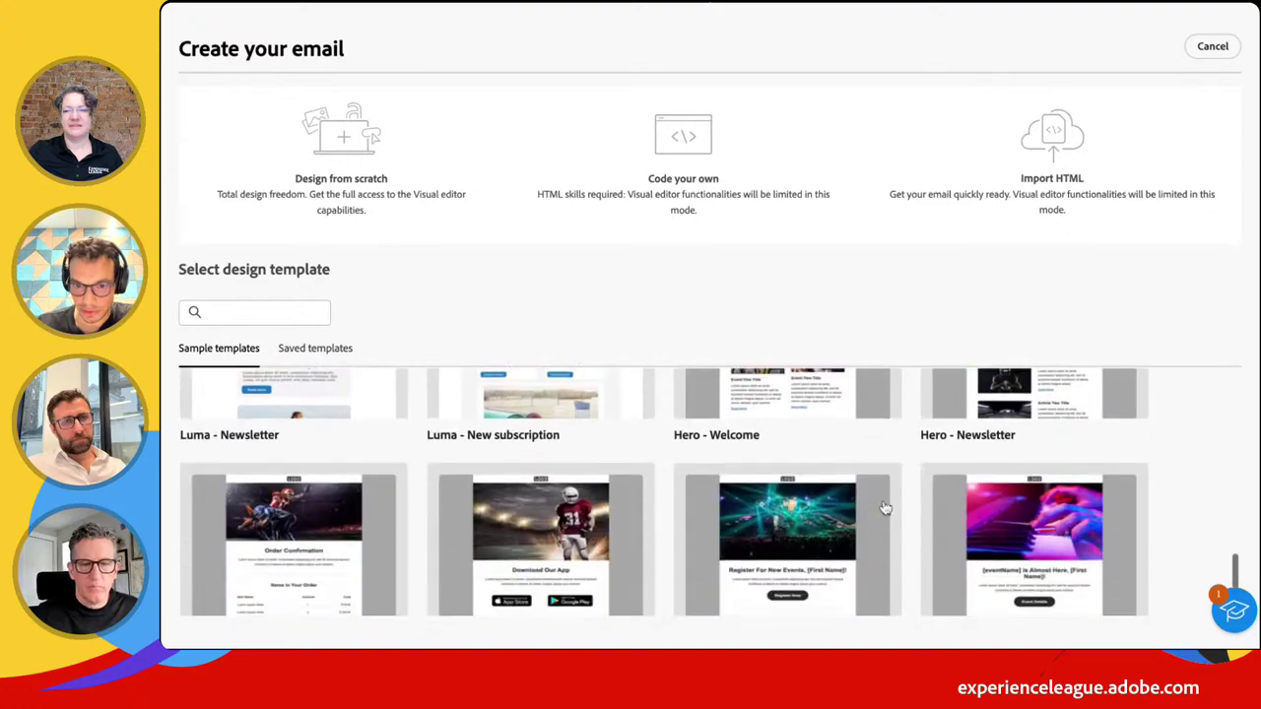
pyautogui.click(885, 507)
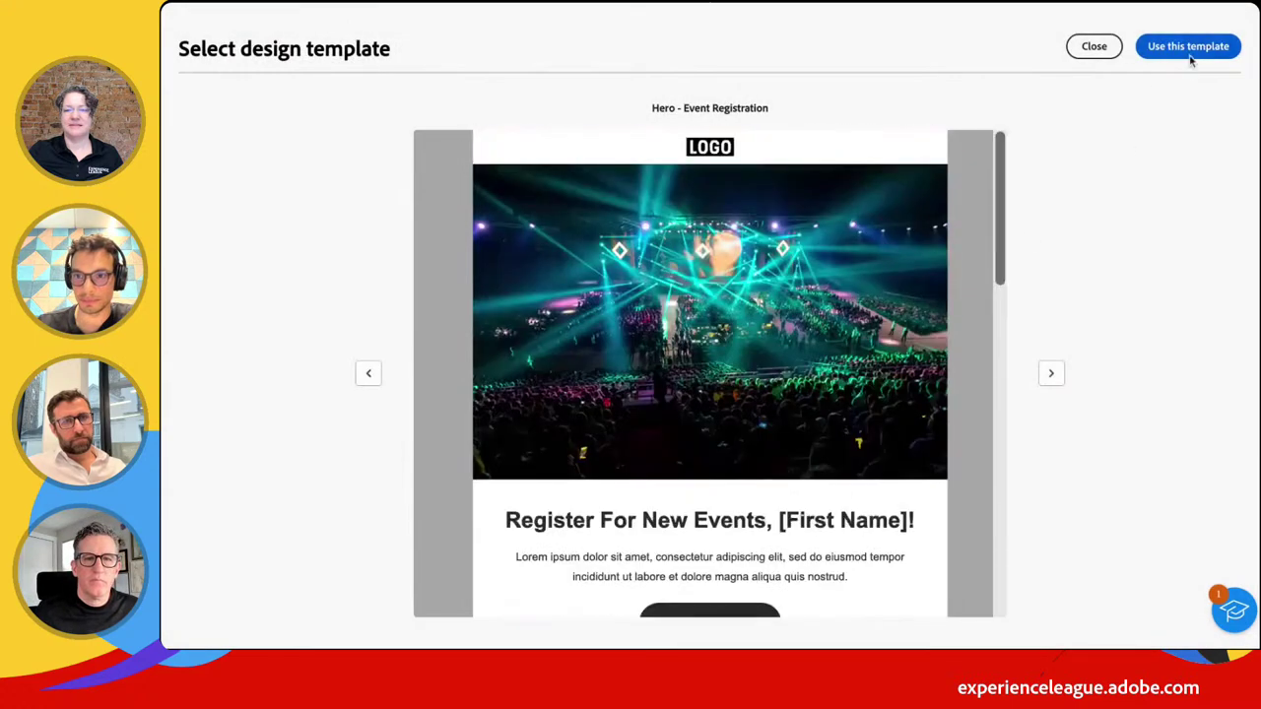
pyautogui.click(1187, 49)
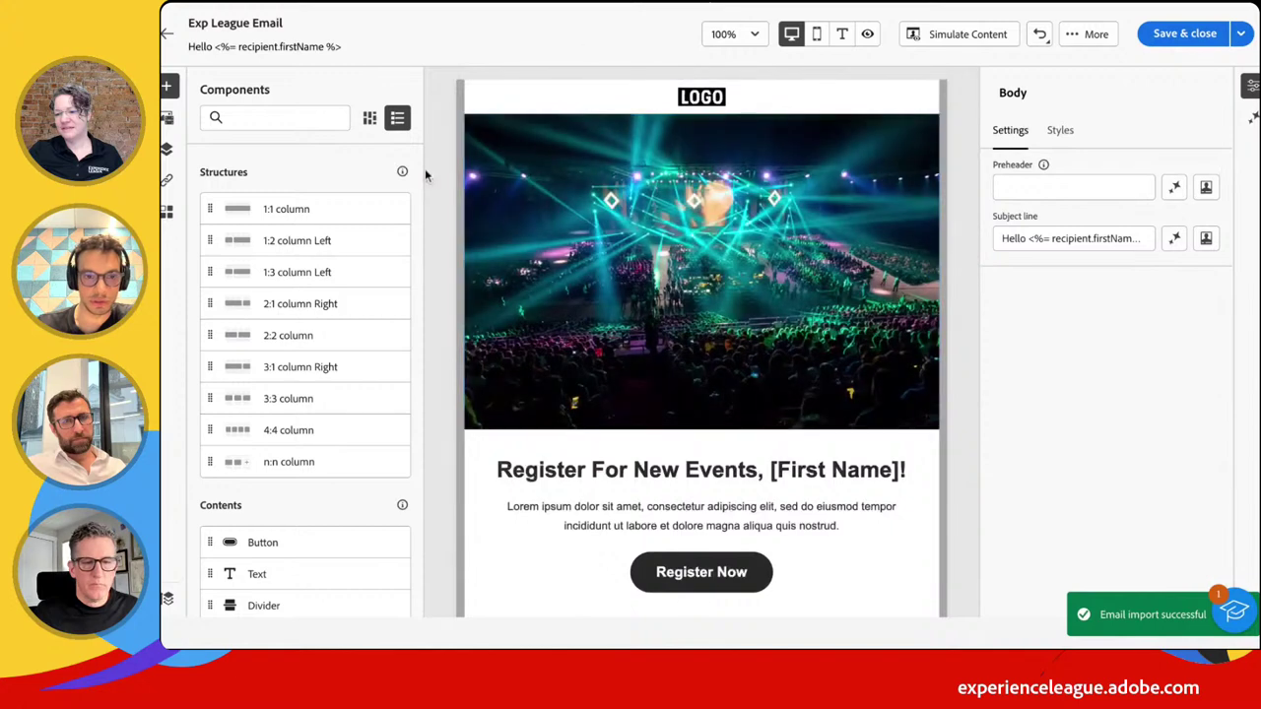
# Add 1:1 and 3:1 Right column structures plus Text and Button components above the concert image, and an Image component below it
pyautogui.moveTo(284, 211); pyautogui.dragTo(700, 128)
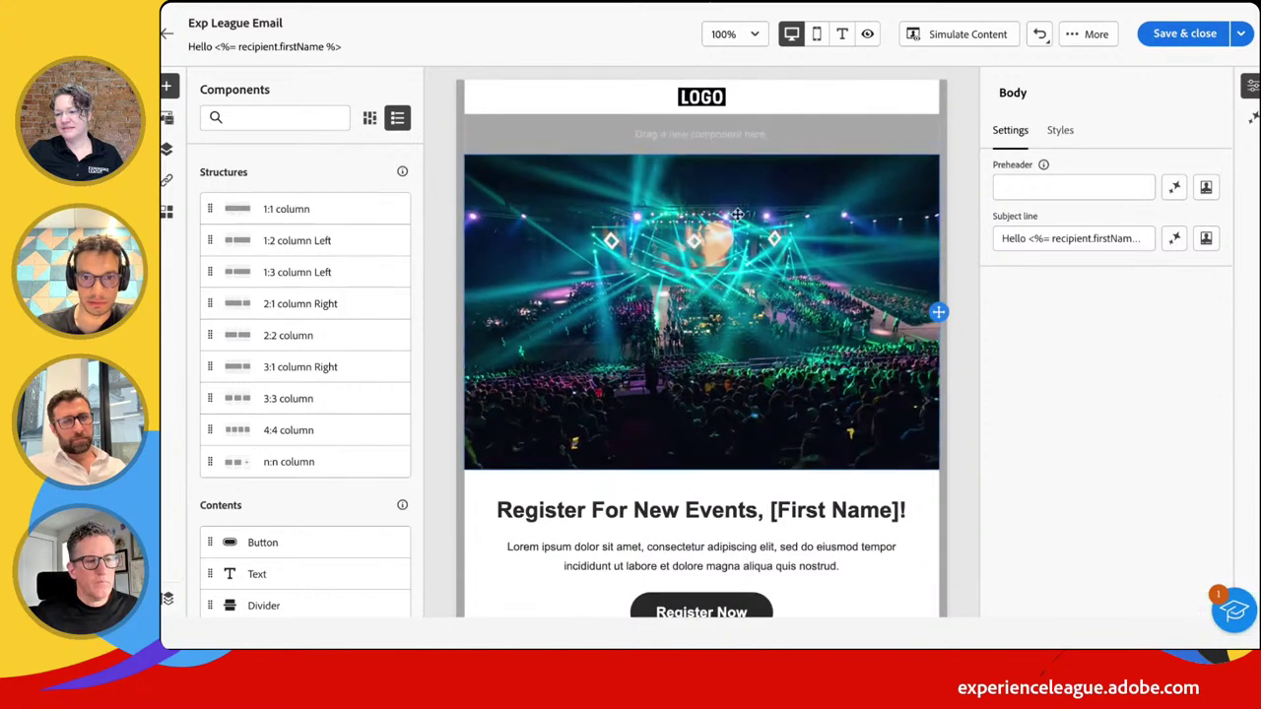
pyautogui.moveTo(312, 352); pyautogui.dragTo(701, 123)
pyautogui.scroll(-2, 315, 493)
pyautogui.moveTo(266, 430); pyautogui.dragTo(631, 268)
pyautogui.moveTo(255, 463); pyautogui.dragTo(679, 194)
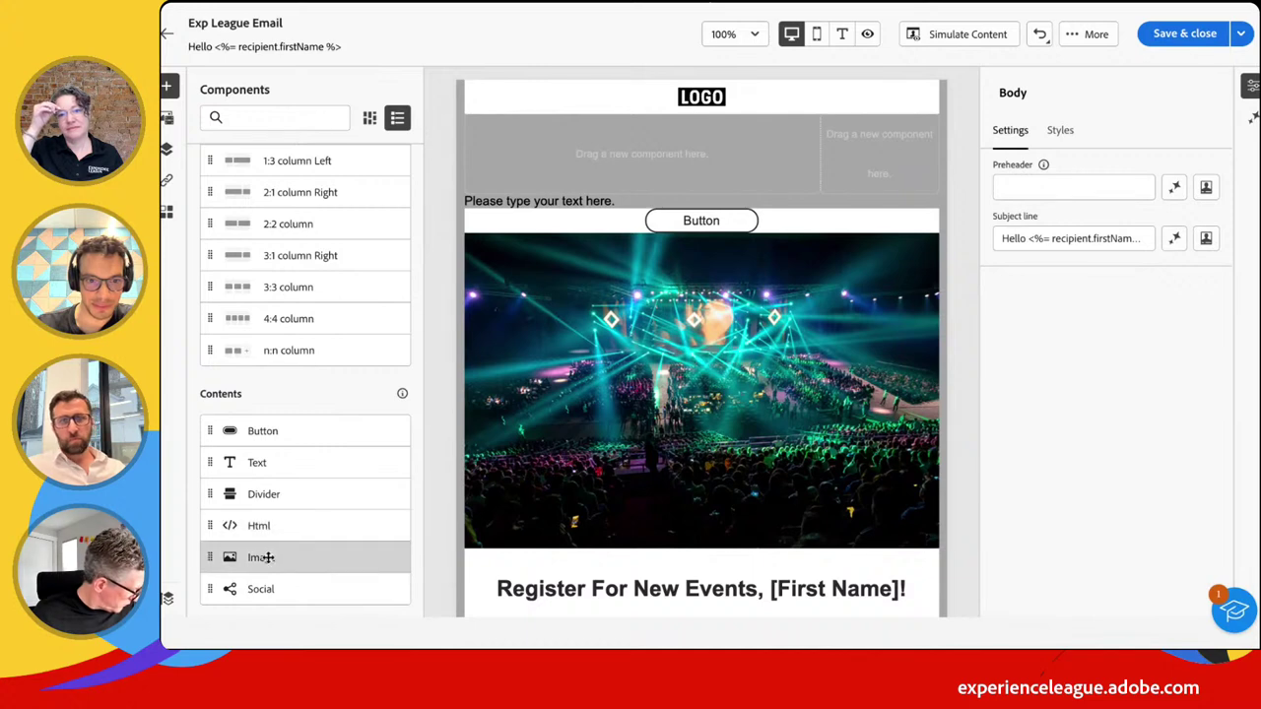
pyautogui.moveTo(262, 558); pyautogui.dragTo(546, 558)
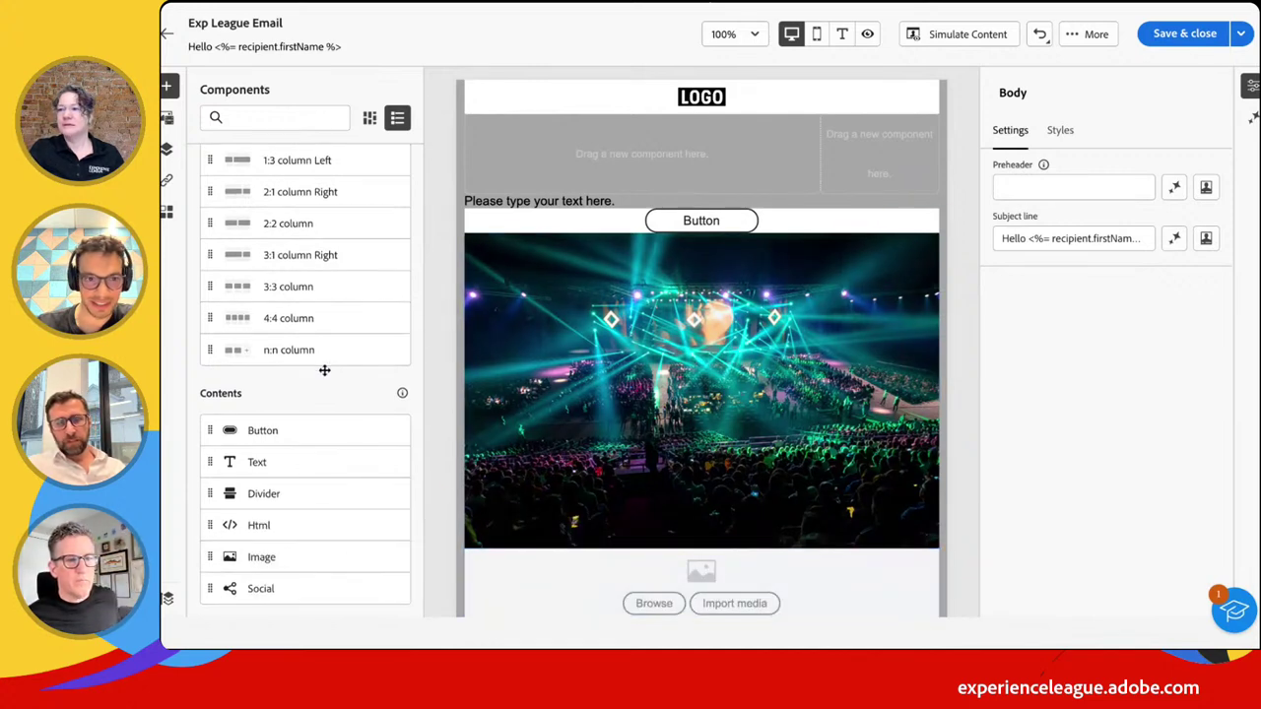
# From the Weadline asset folder, insert the smiling woman with glasses photo above the concert image and the rocket launch image above that photo
pyautogui.click(172, 123)
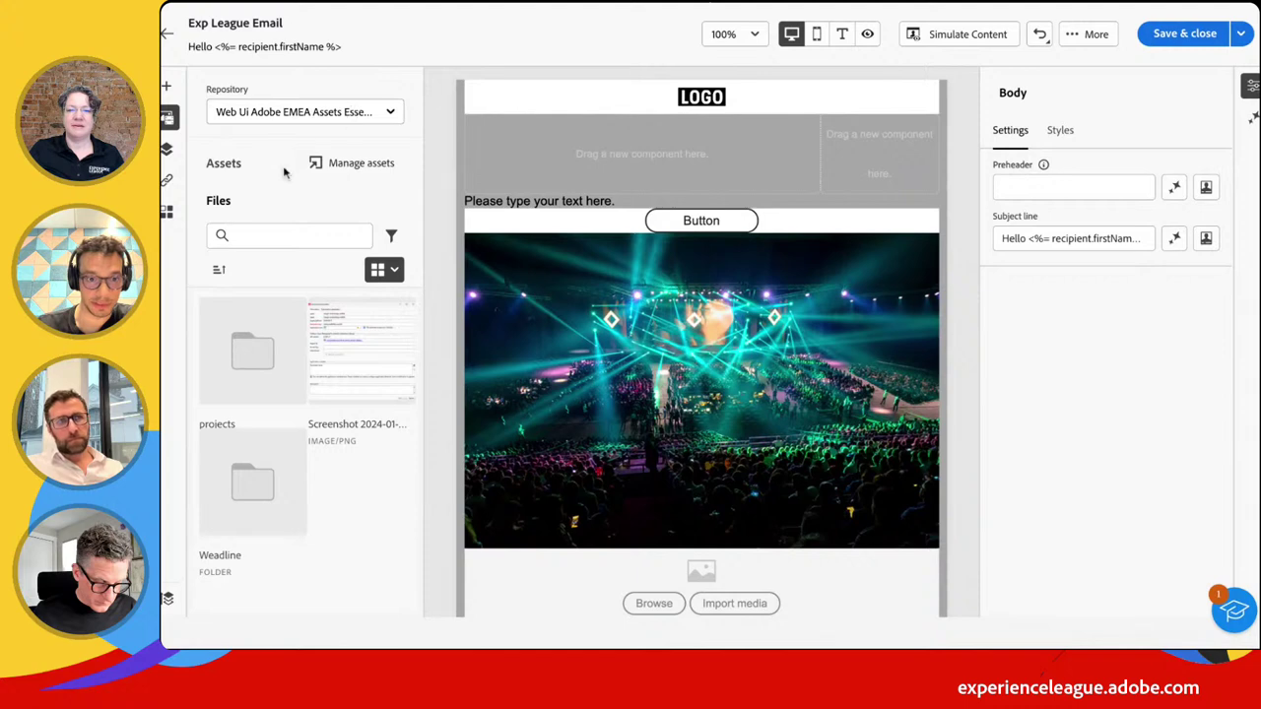
pyautogui.click(253, 495)
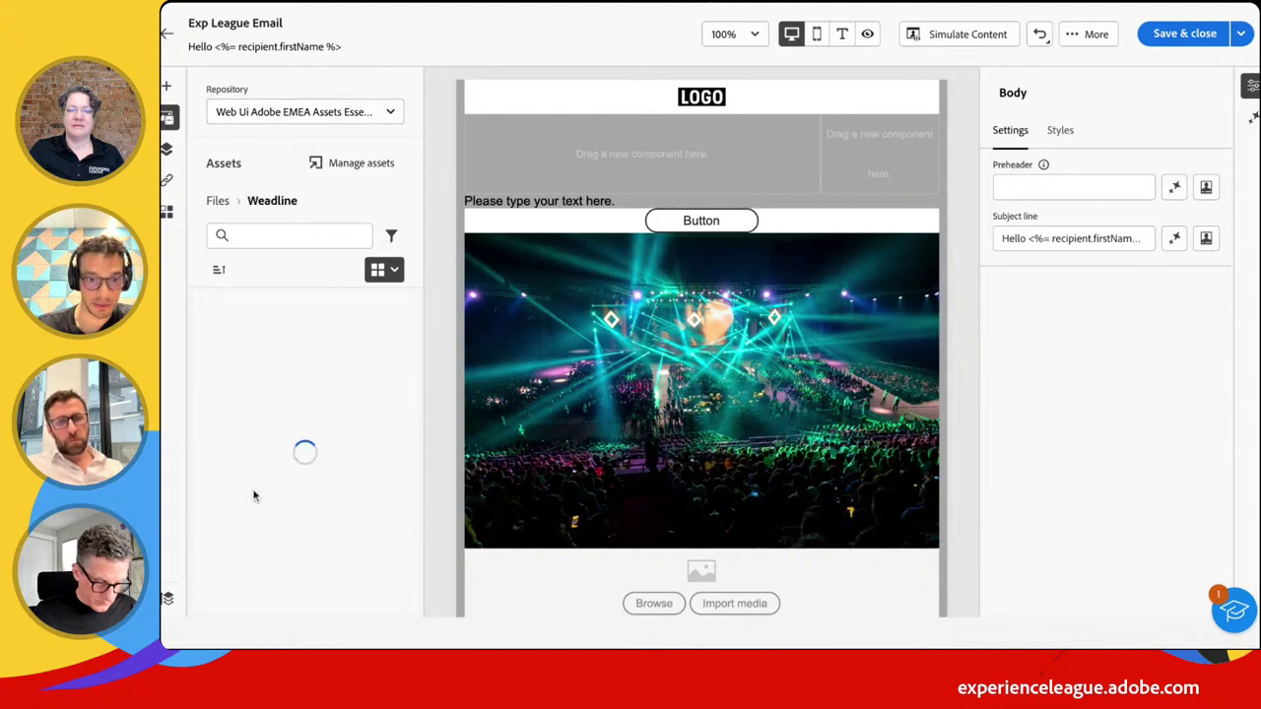
pyautogui.scroll(-3, 355, 414)
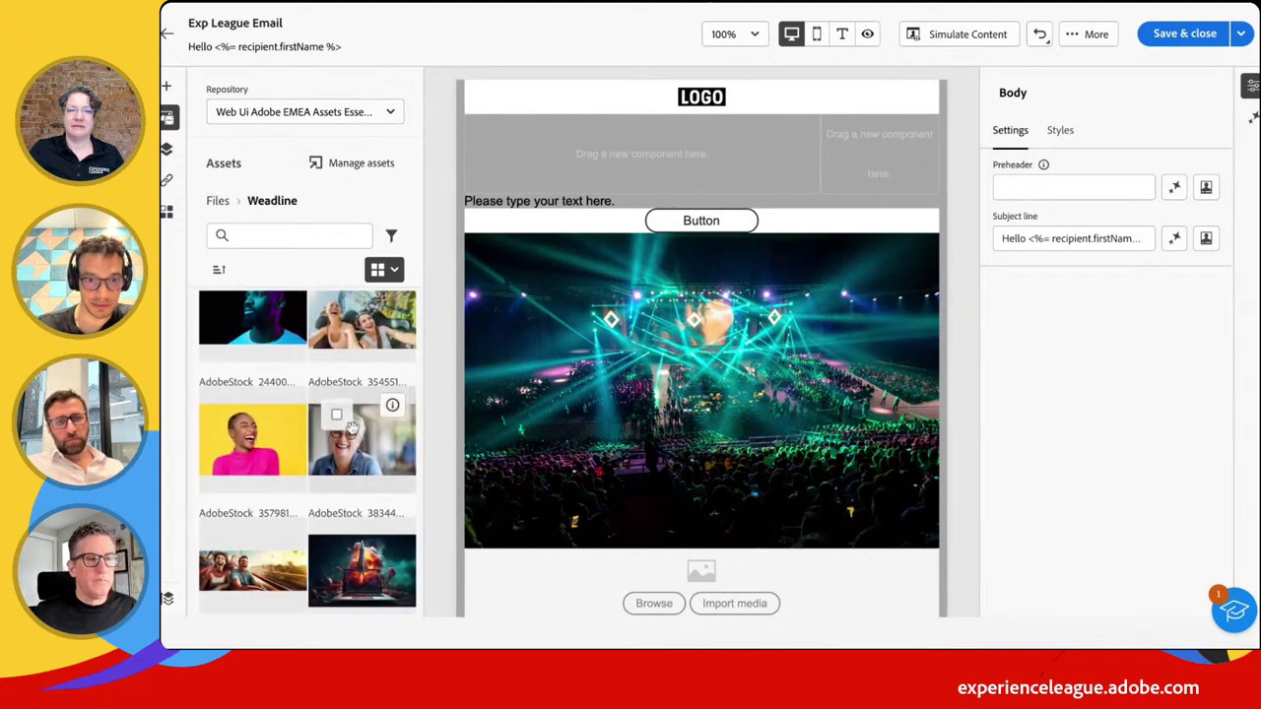
pyautogui.moveTo(352, 425); pyautogui.dragTo(709, 296)
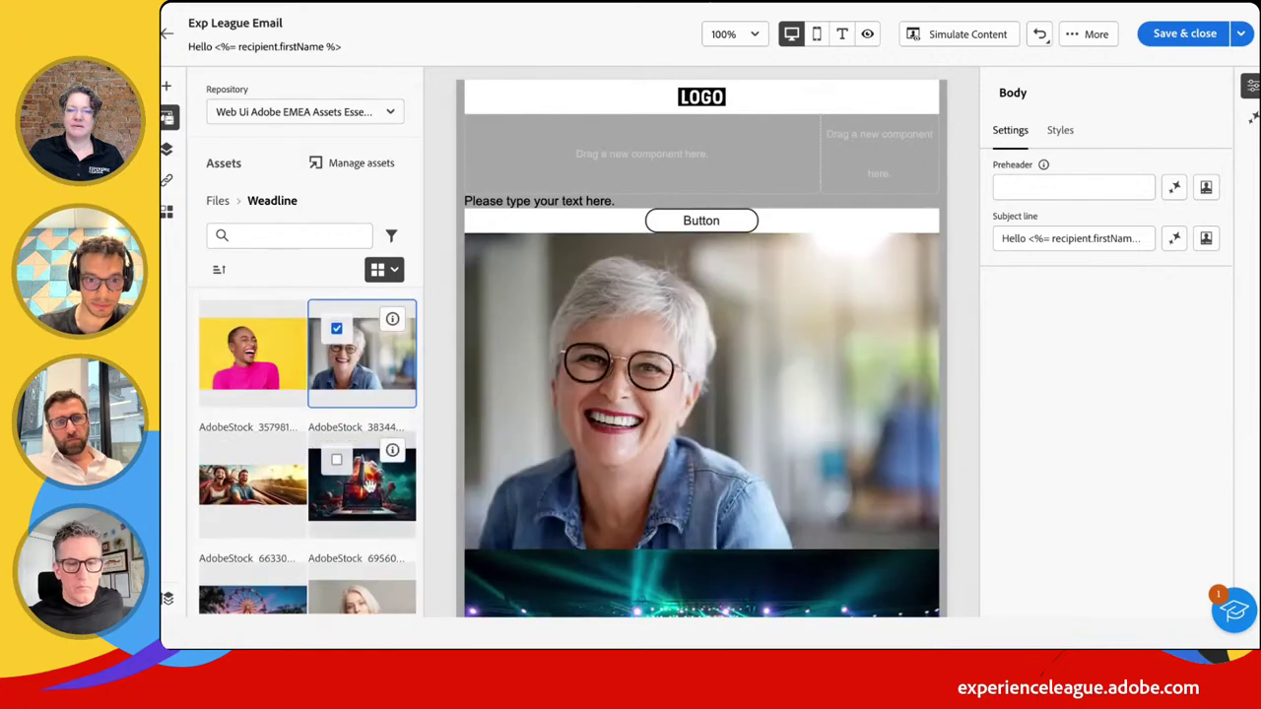
pyautogui.moveTo(367, 483); pyautogui.dragTo(623, 295)
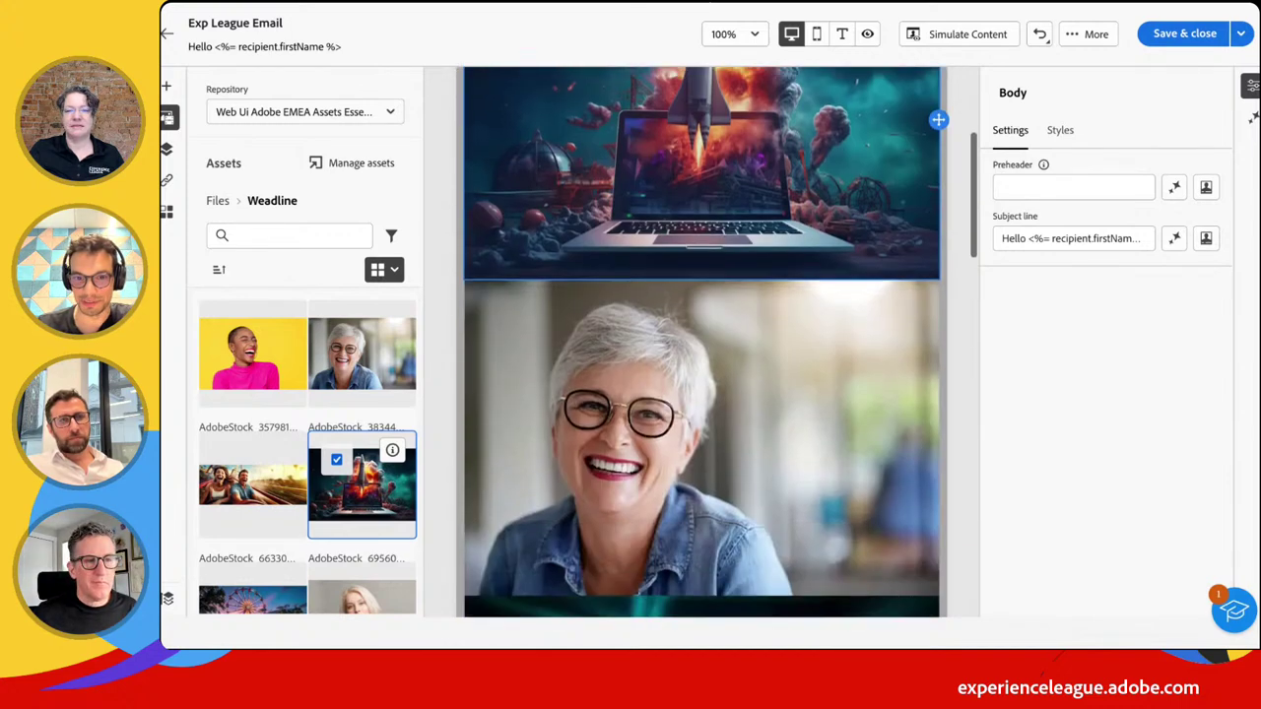
pyautogui.scroll(-10, 702, 394)
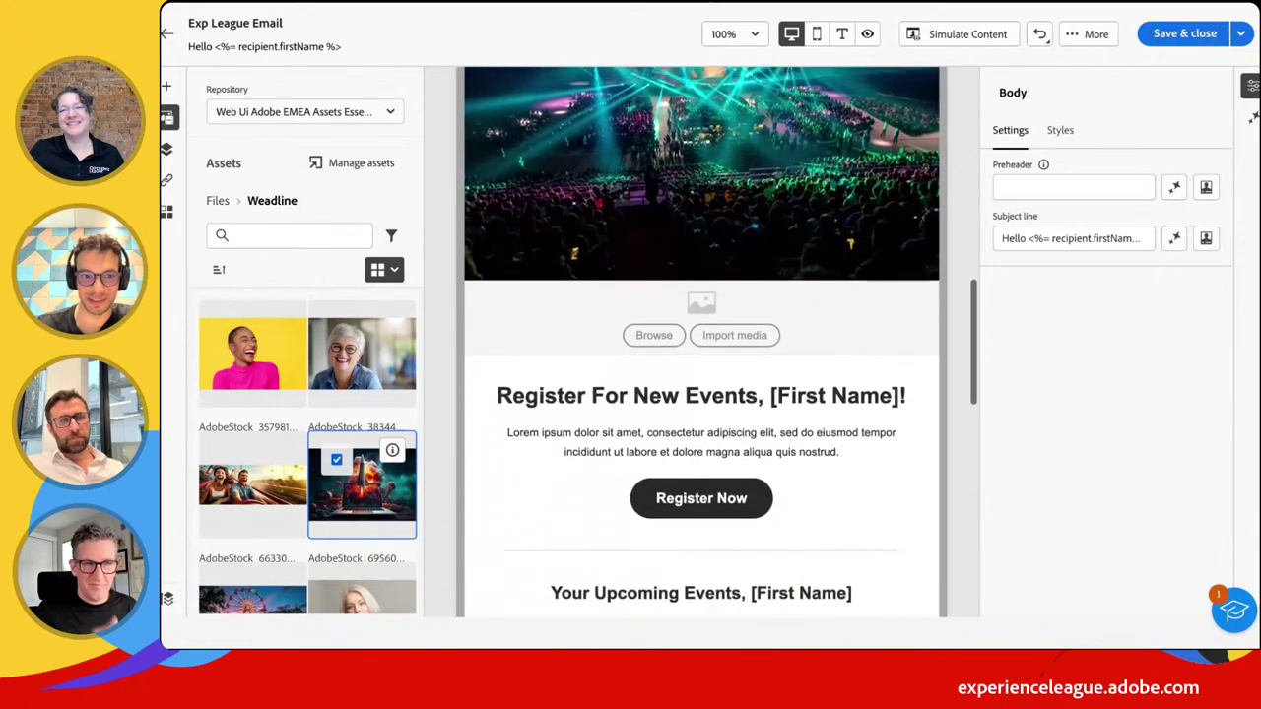
# Open asset management in Adobe Experience Manager Assets, choose the Web Ui Adobe EMEA Assets Essentials prod repository, and open its Weadline folder
pyautogui.click(345, 164)
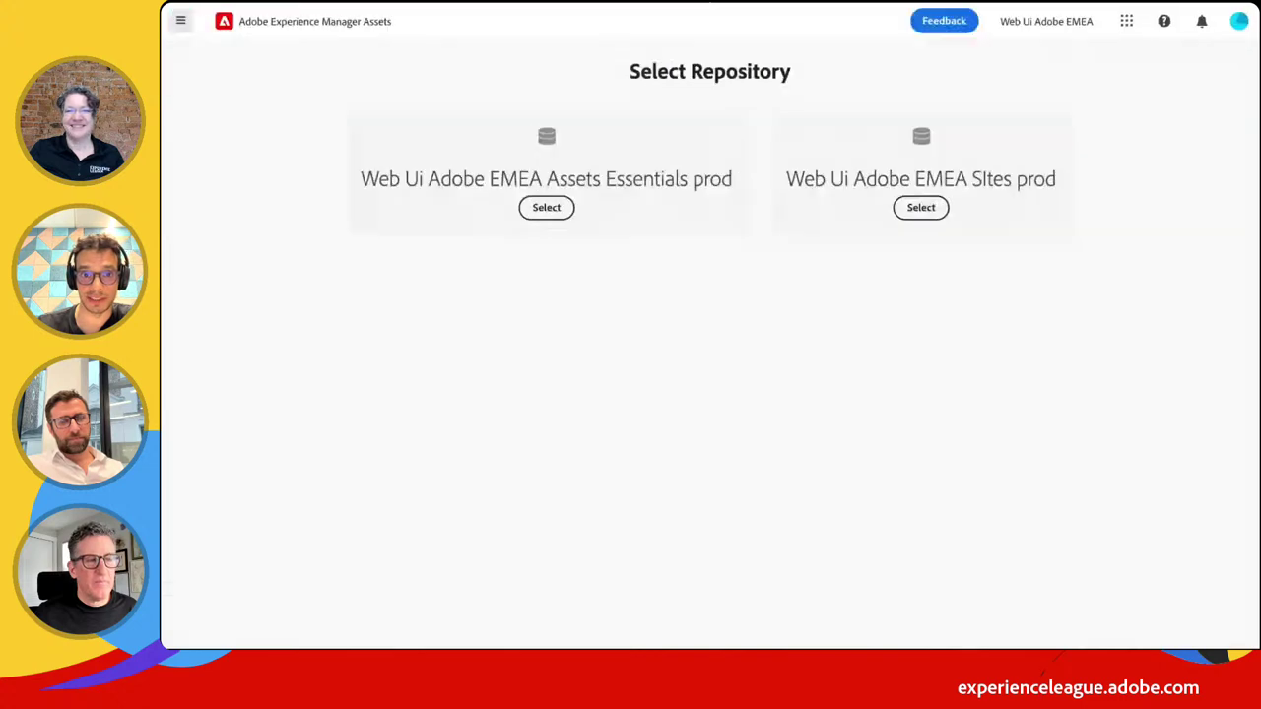
pyautogui.click(555, 218)
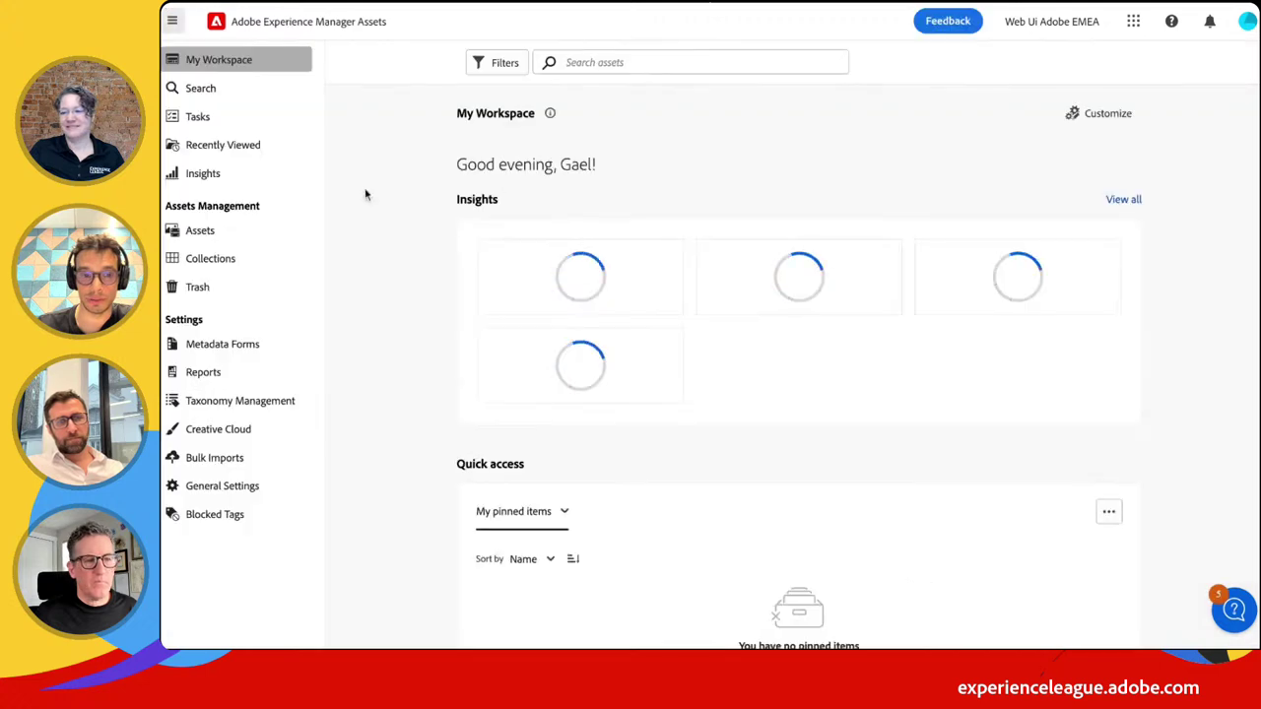
pyautogui.click(202, 231)
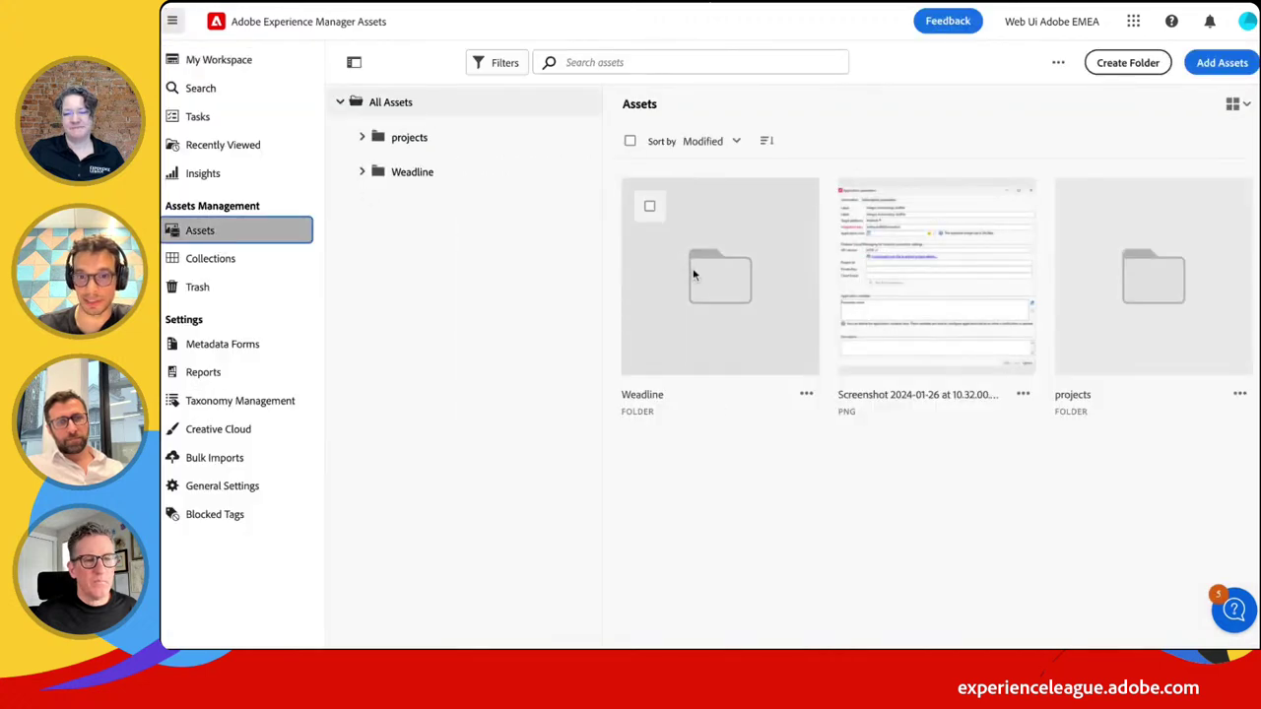
pyautogui.click(694, 277)
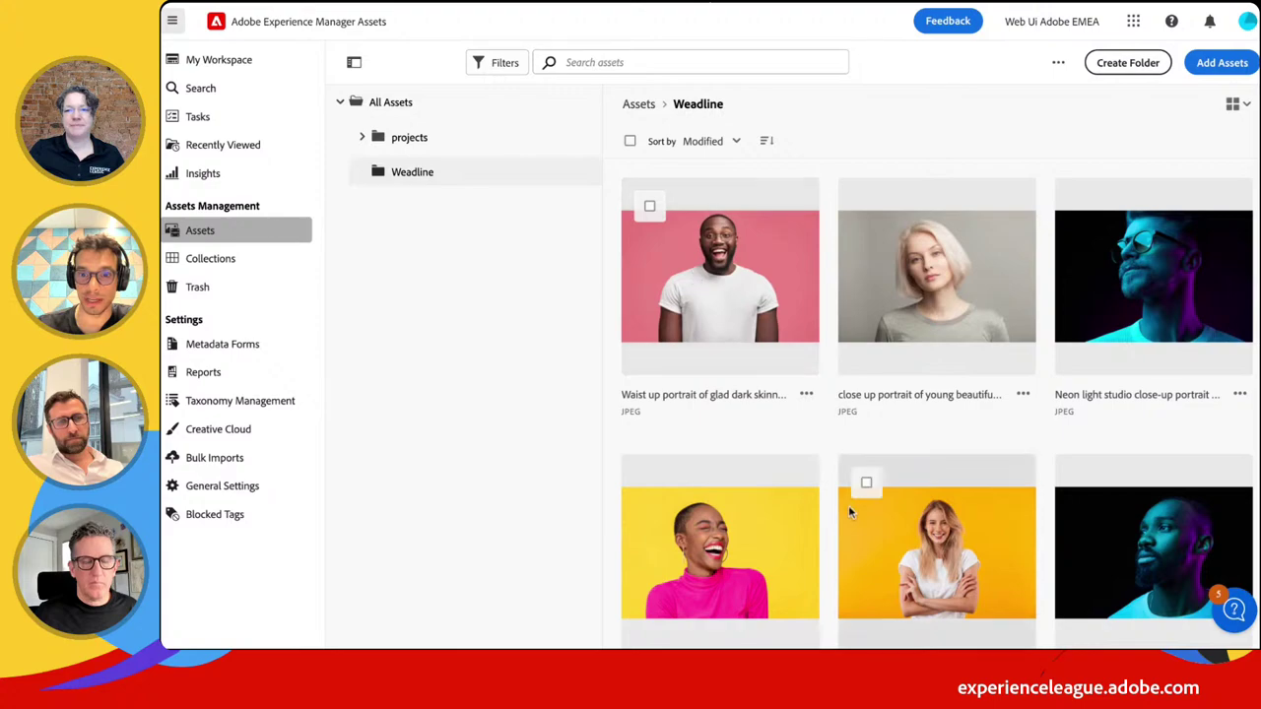
# Examine the Weadline folder's images in Experience Manager Assets and in the email designer's own asset list
pyautogui.scroll(-10, 848, 505)
pyautogui.scroll(-2, 849, 511)
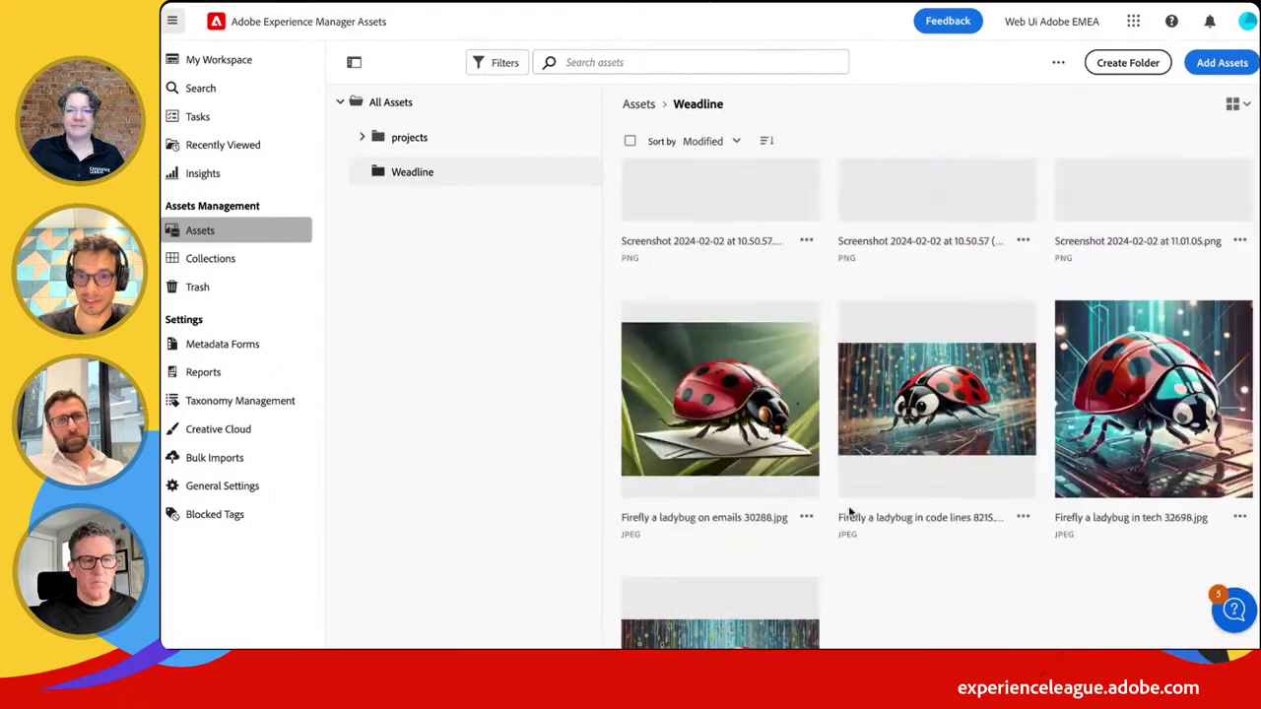
pyautogui.scroll(10, 830, 464)
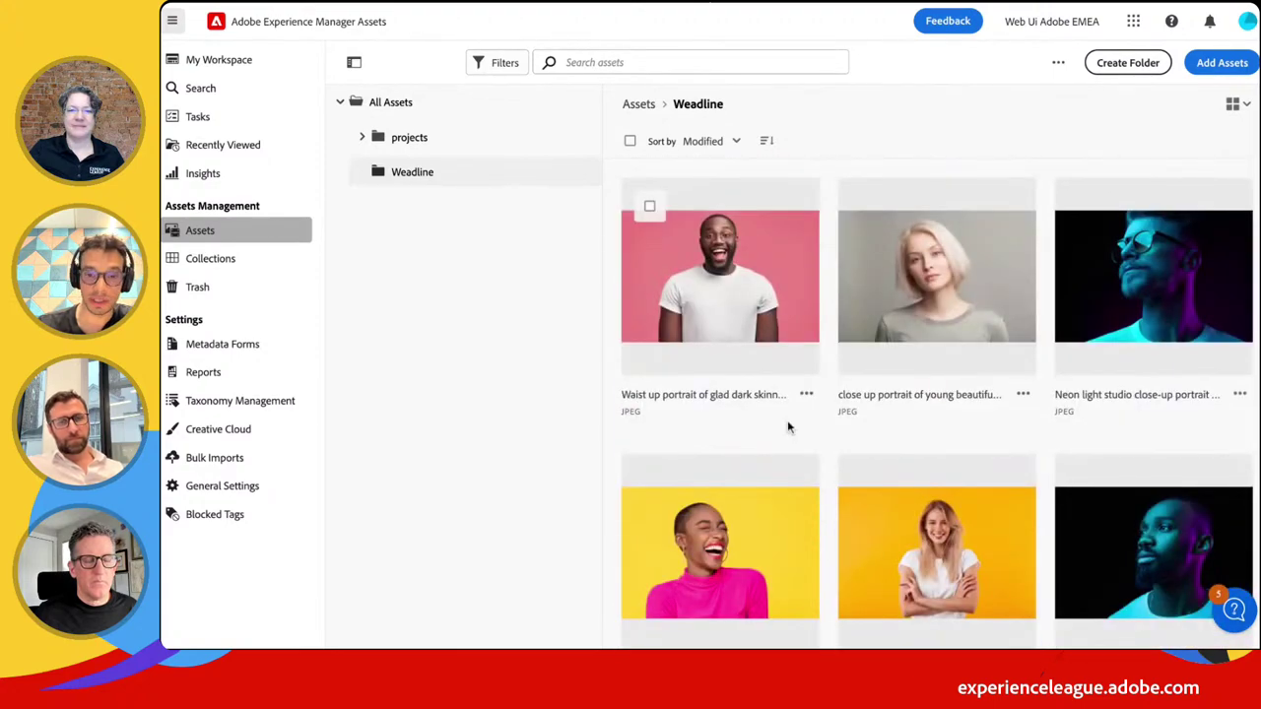
pyautogui.scroll(-7, 787, 427)
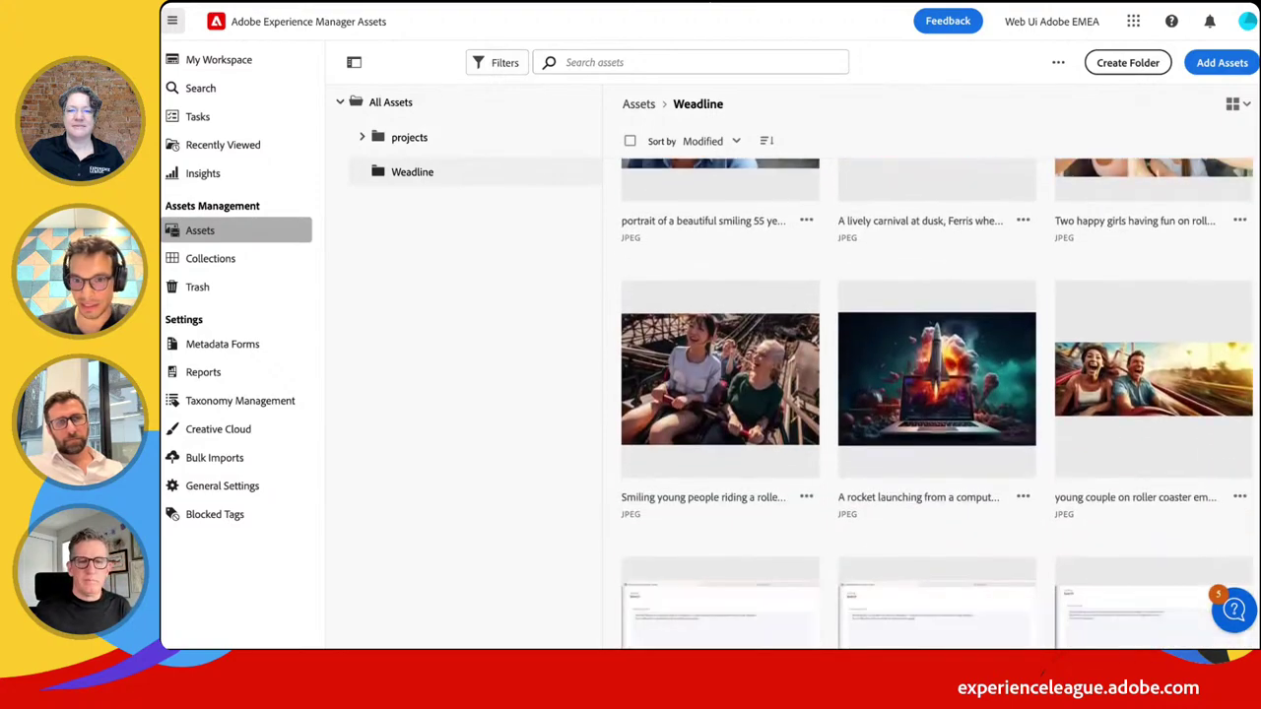
pyautogui.scroll(-5, 749, 395)
pyautogui.scroll(10, 749, 394)
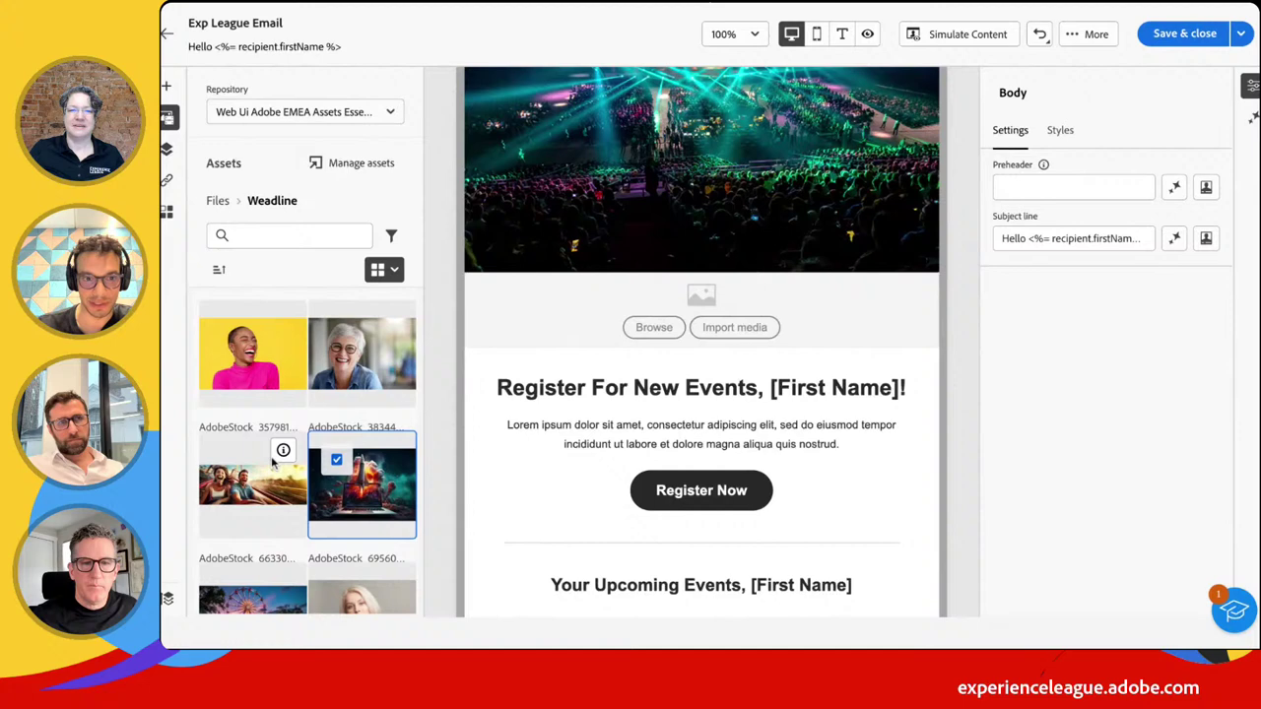
pyautogui.scroll(-5, 282, 453)
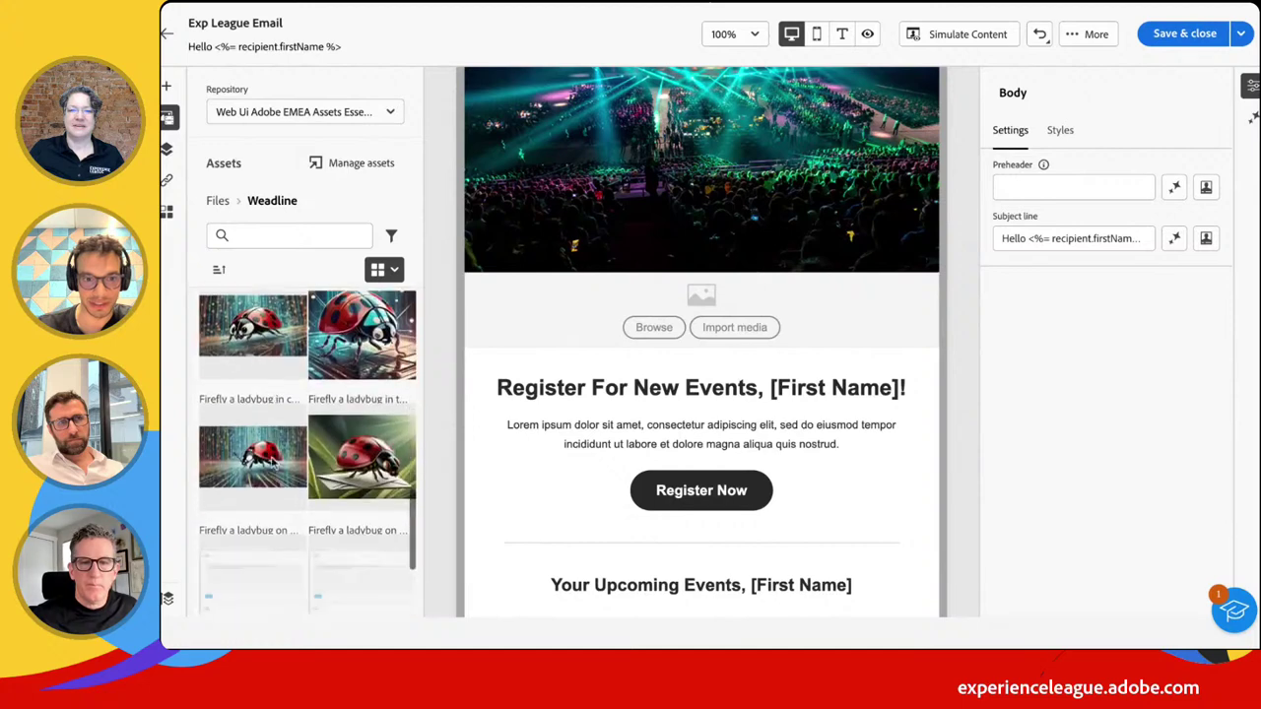
pyautogui.scroll(10, 273, 463)
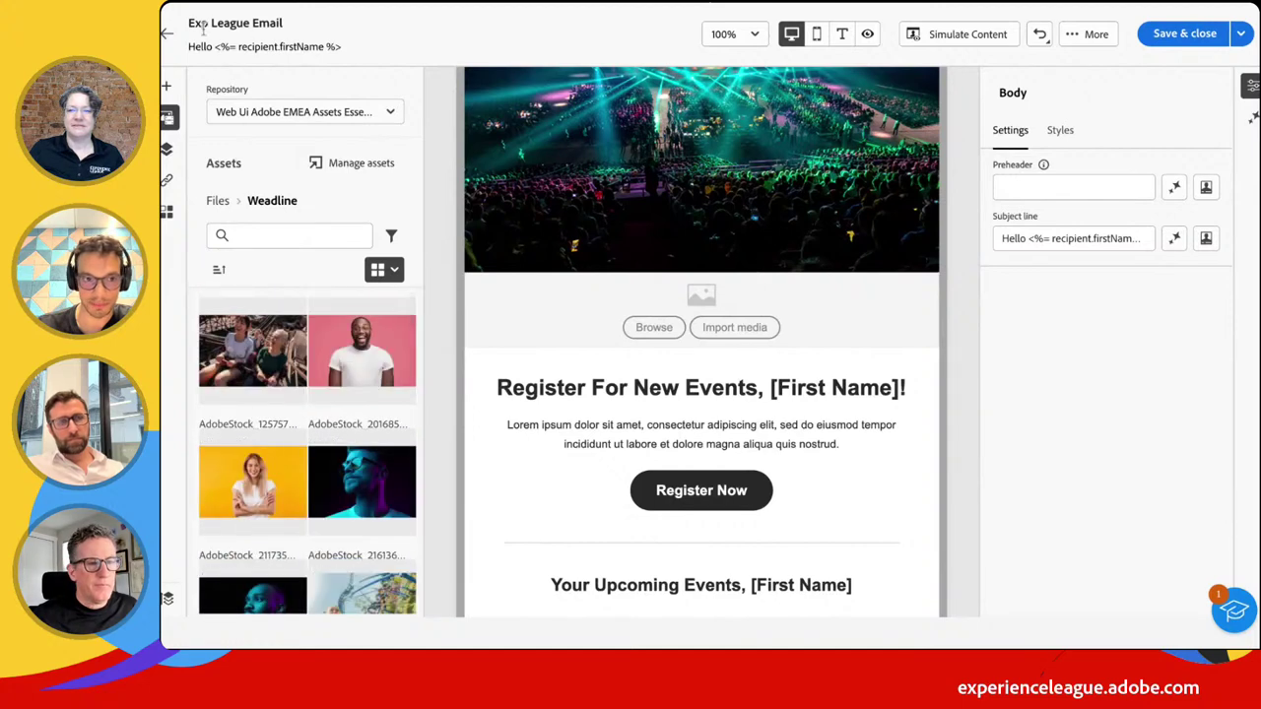
# Review the email body's structure tree and its list of tracked links
pyautogui.click(167, 153)
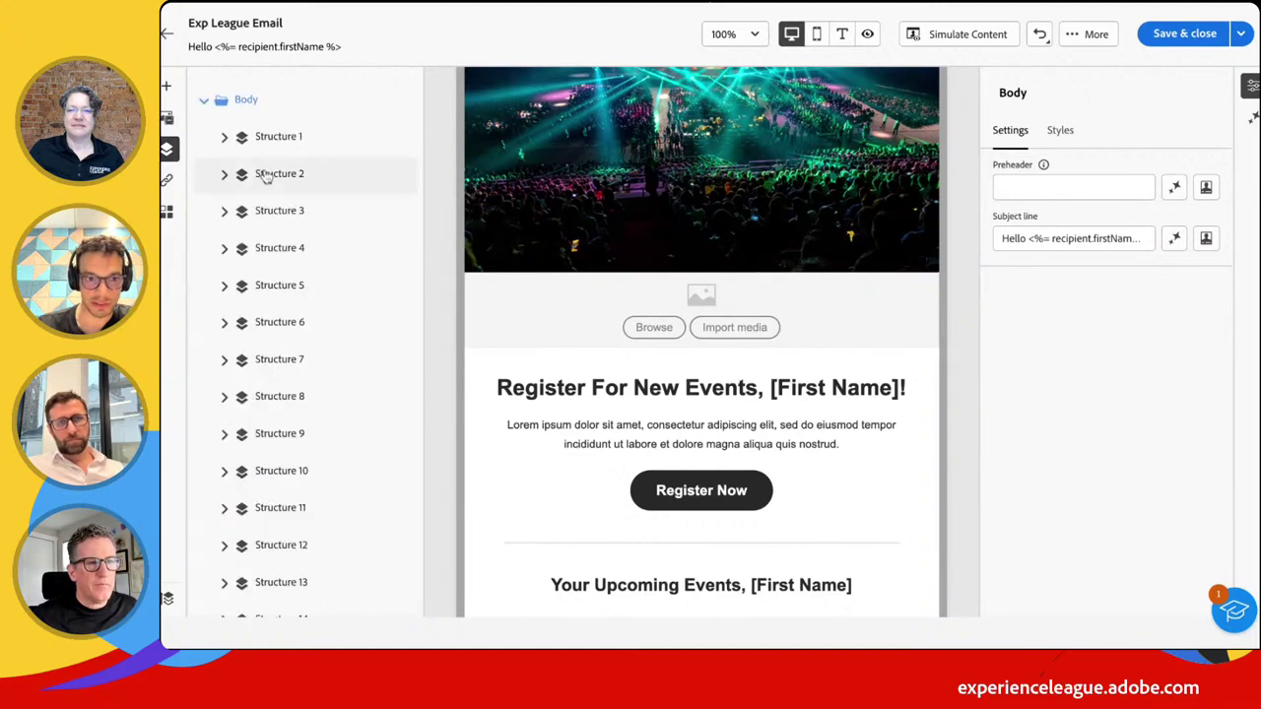
pyautogui.click(225, 287)
pyautogui.click(166, 181)
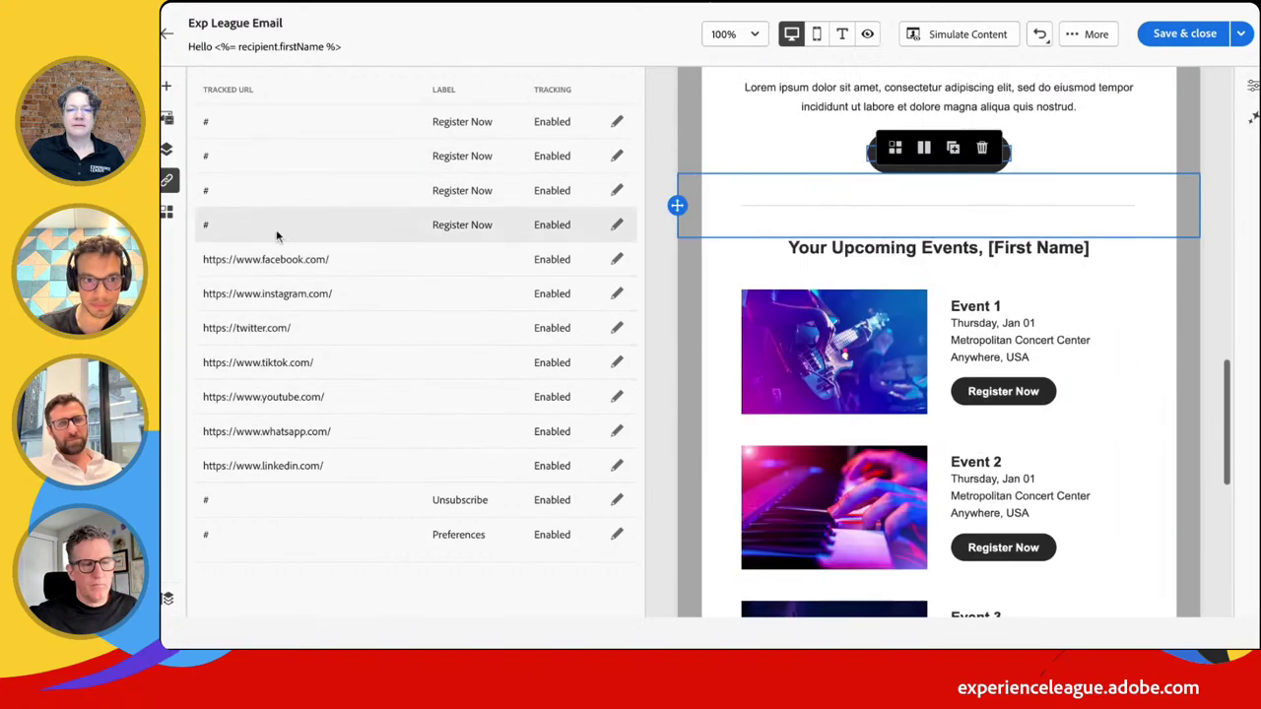
# Enable conditional content on the rocket launch image and add variants up to Variant - 4
pyautogui.scroll(10, 887, 365)
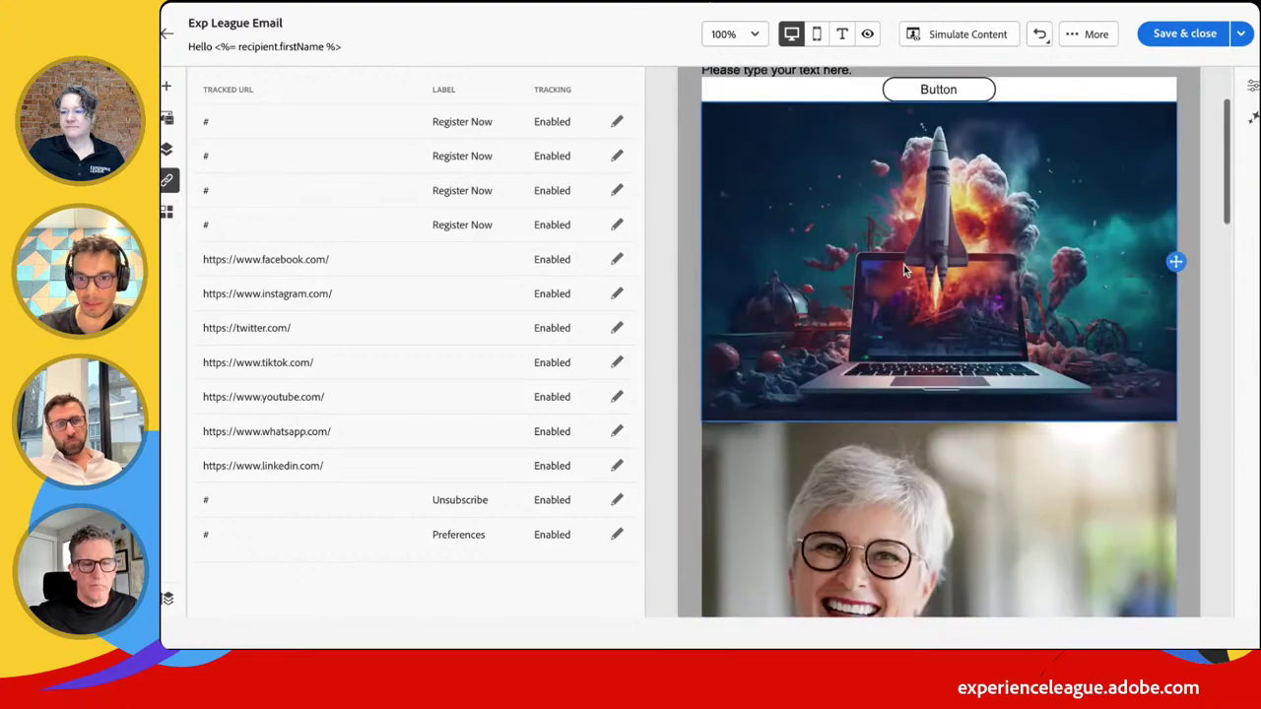
pyautogui.click(901, 284)
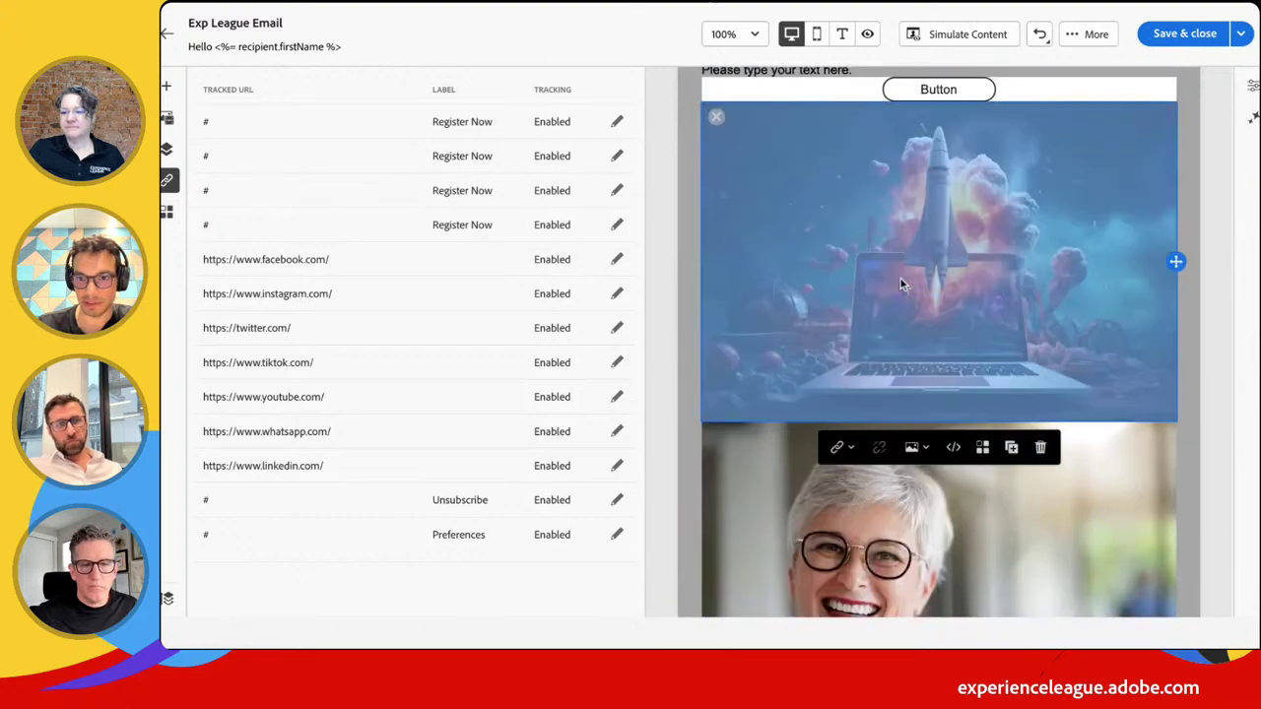
pyautogui.click(982, 448)
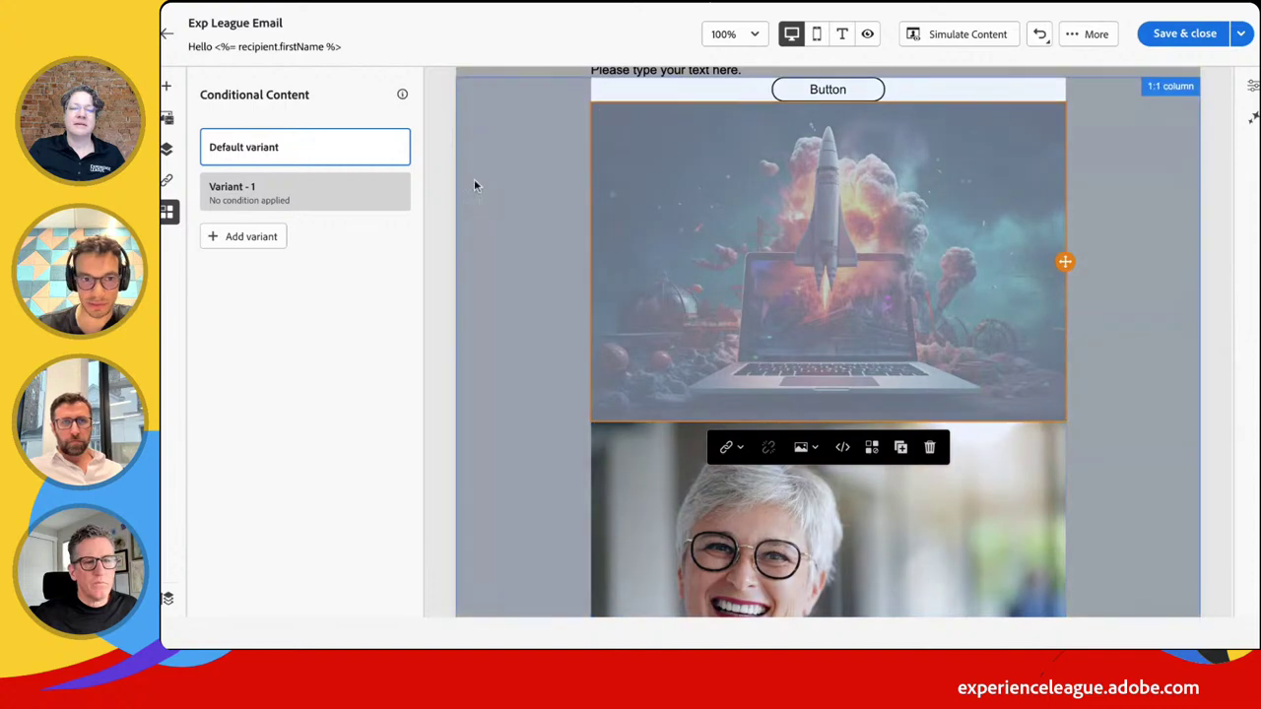
pyautogui.click(239, 242)
pyautogui.click(244, 278)
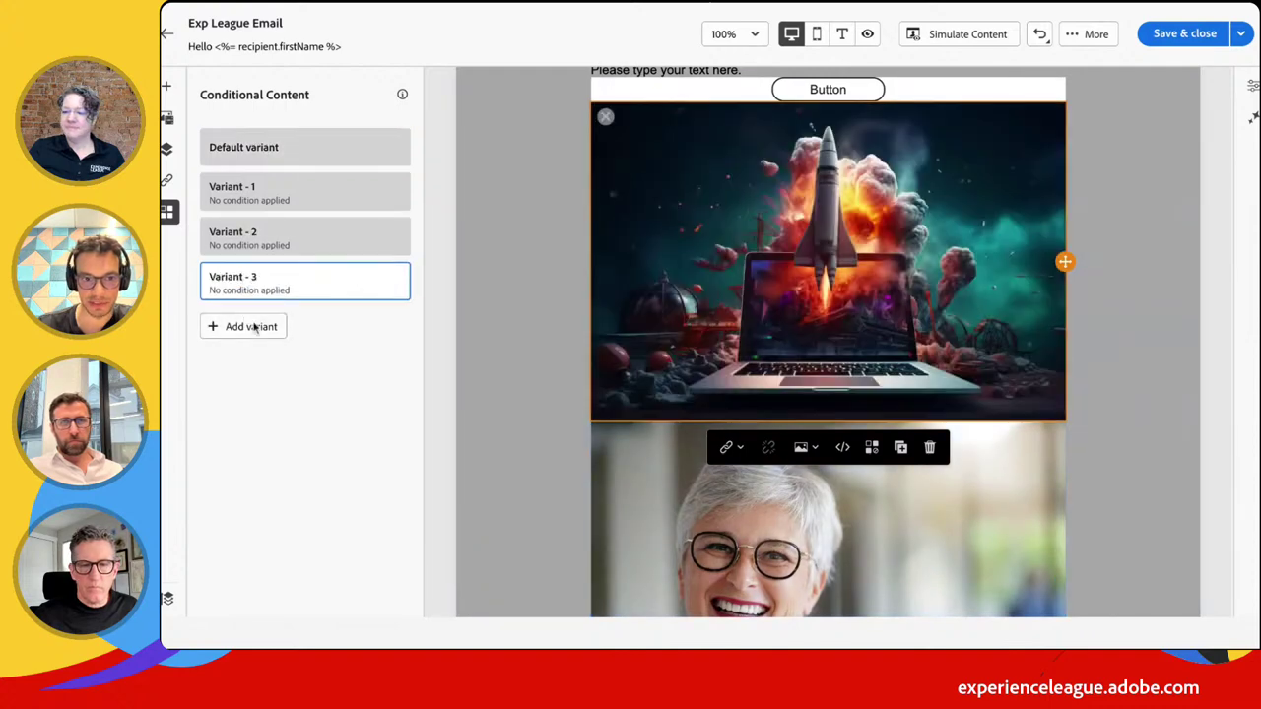
pyautogui.click(253, 325)
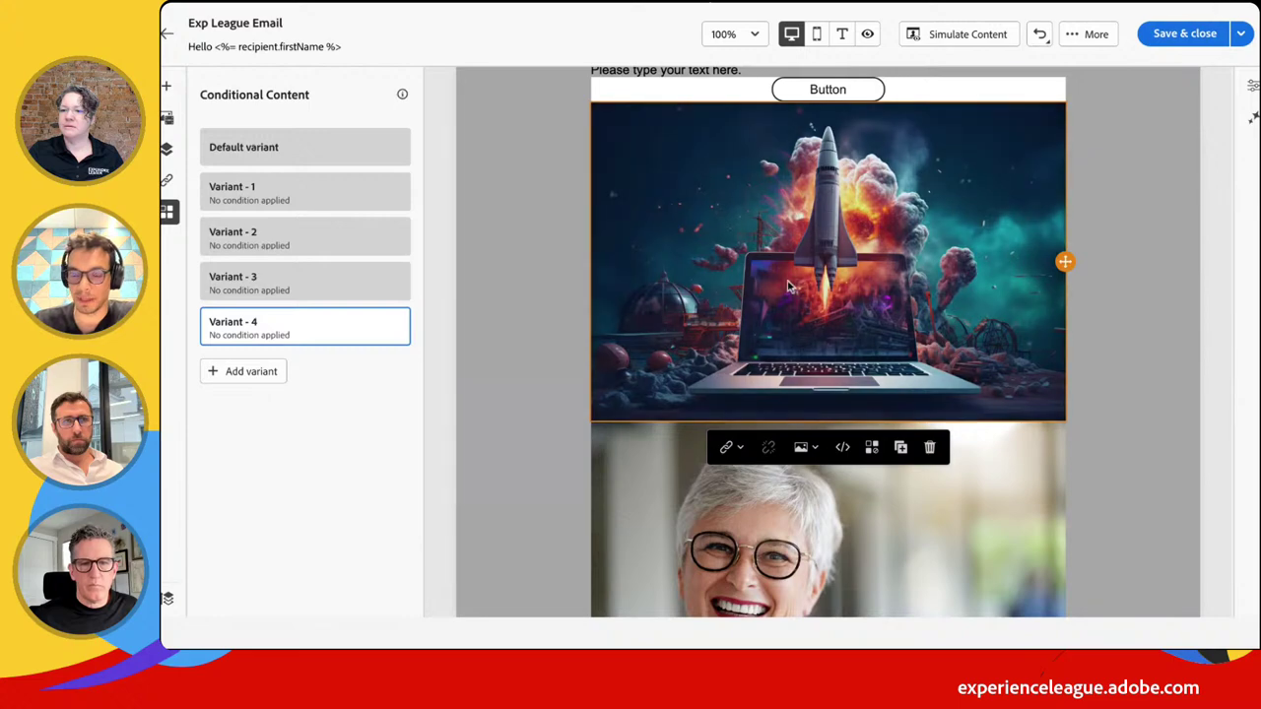
# Replace the [First Name] placeholder in the Register For New Events heading with the recipient's First name attribute
pyautogui.scroll(2, 789, 286)
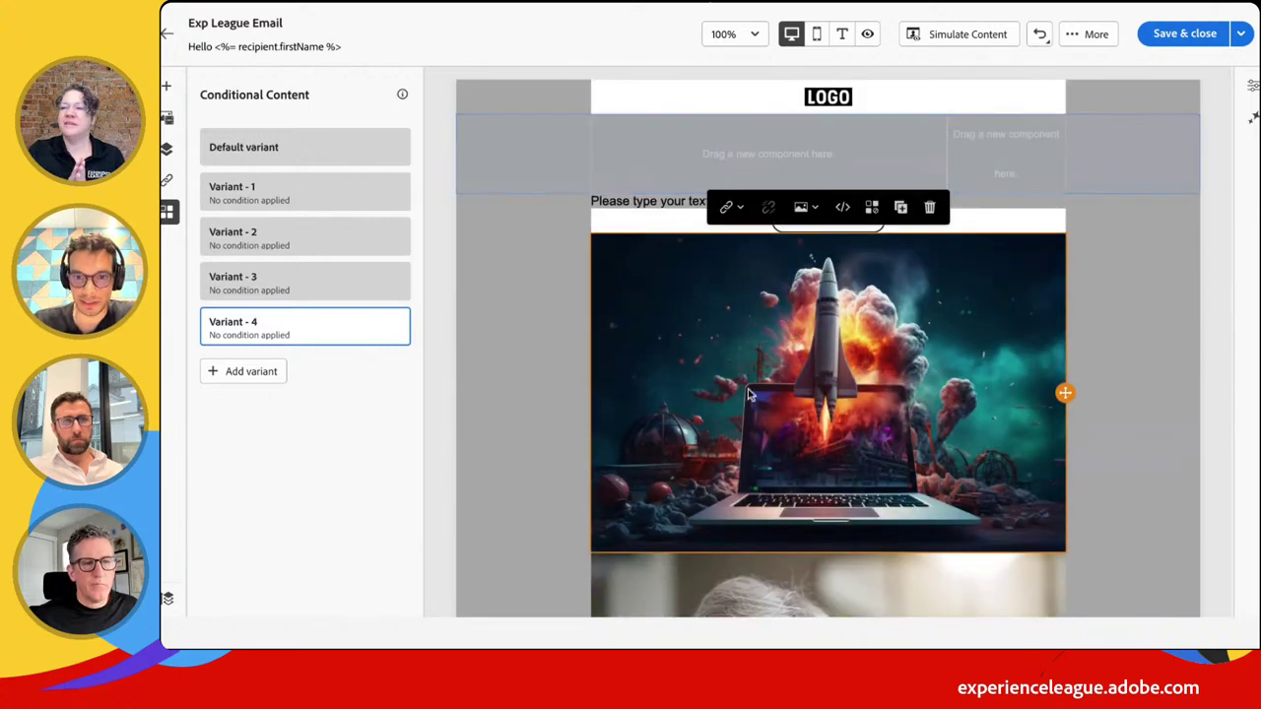
pyautogui.scroll(-5, 788, 424)
pyautogui.scroll(-8, 788, 424)
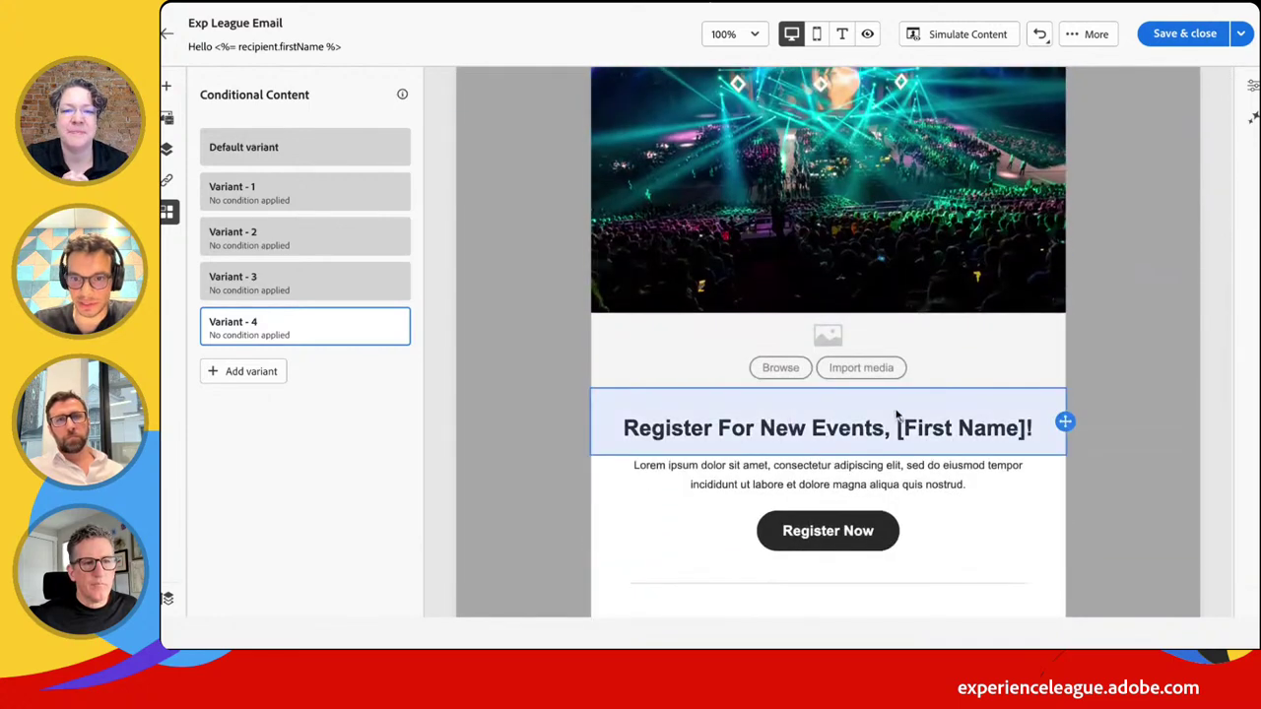
pyautogui.doubleClick(899, 427)
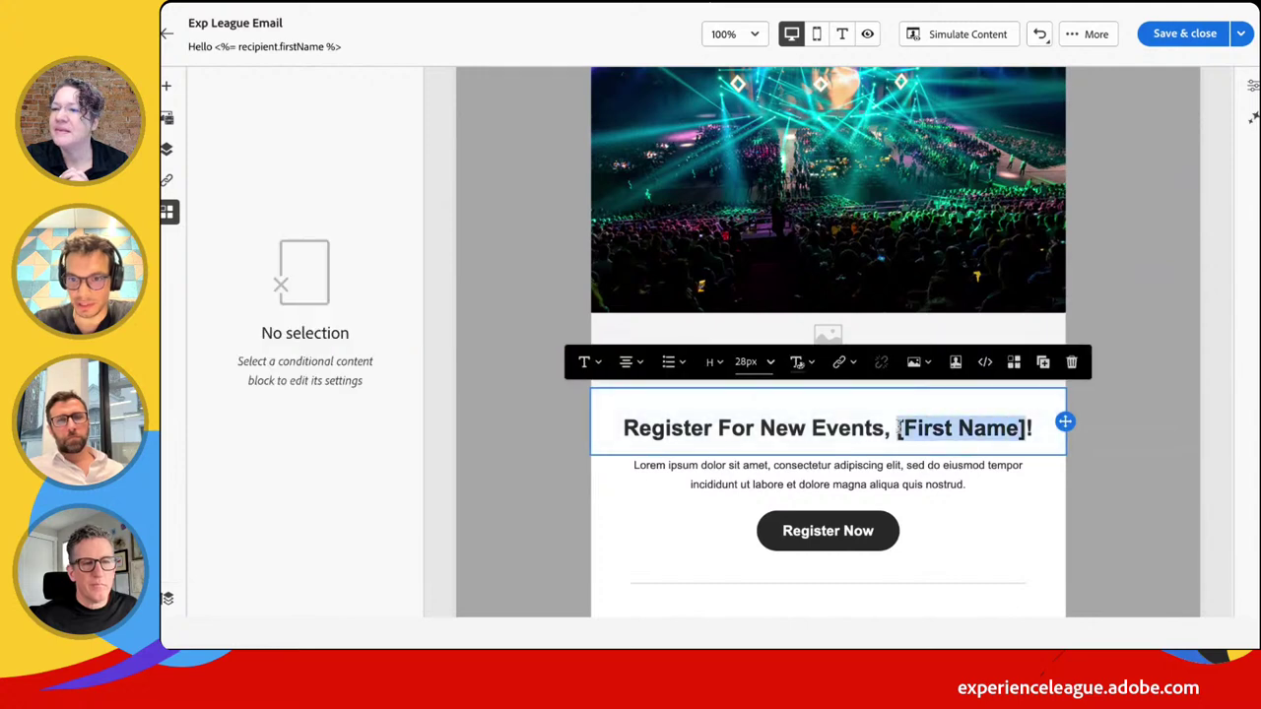
pyautogui.write('!')
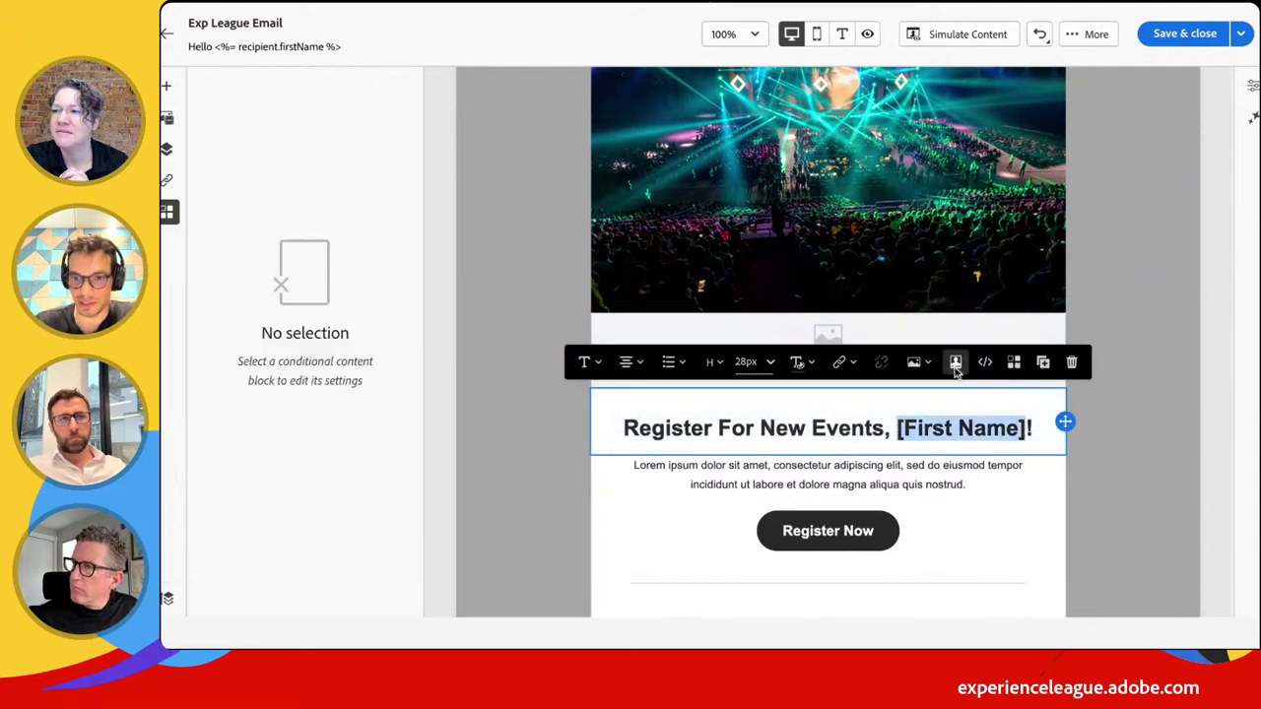
pyautogui.click(956, 363)
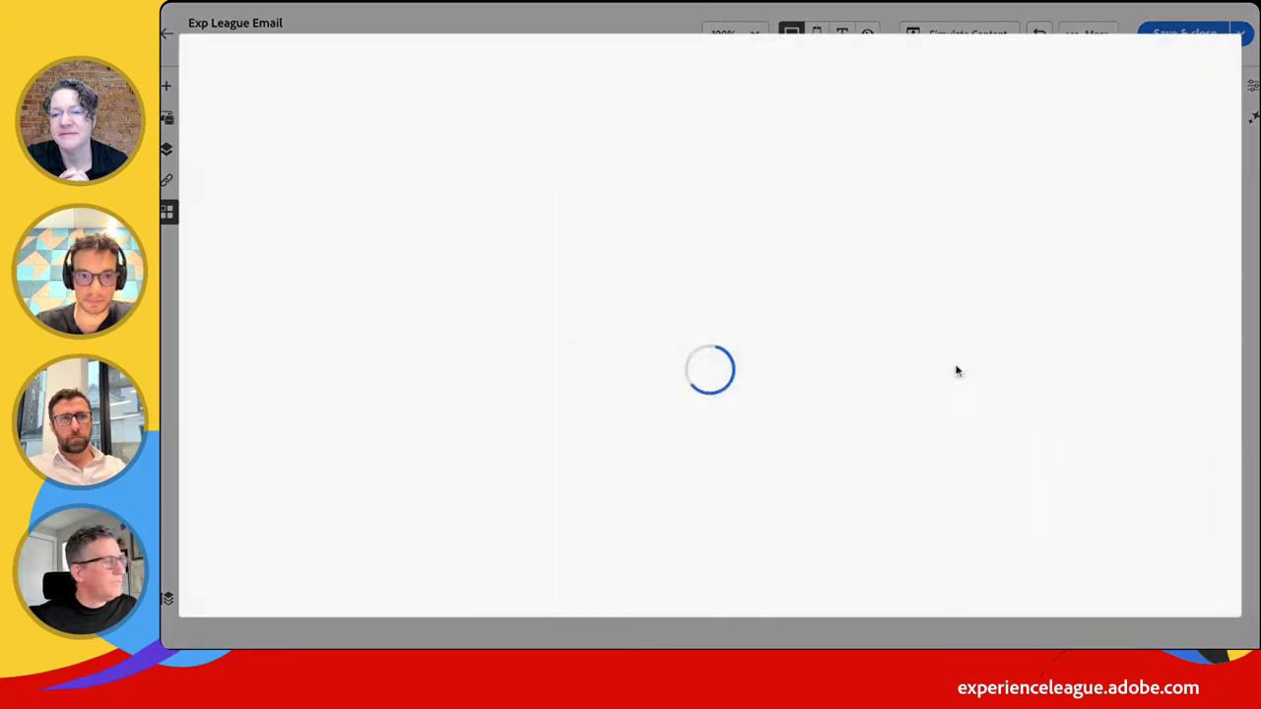
pyautogui.moveTo(697, 135); pyautogui.dragTo(360, 143)
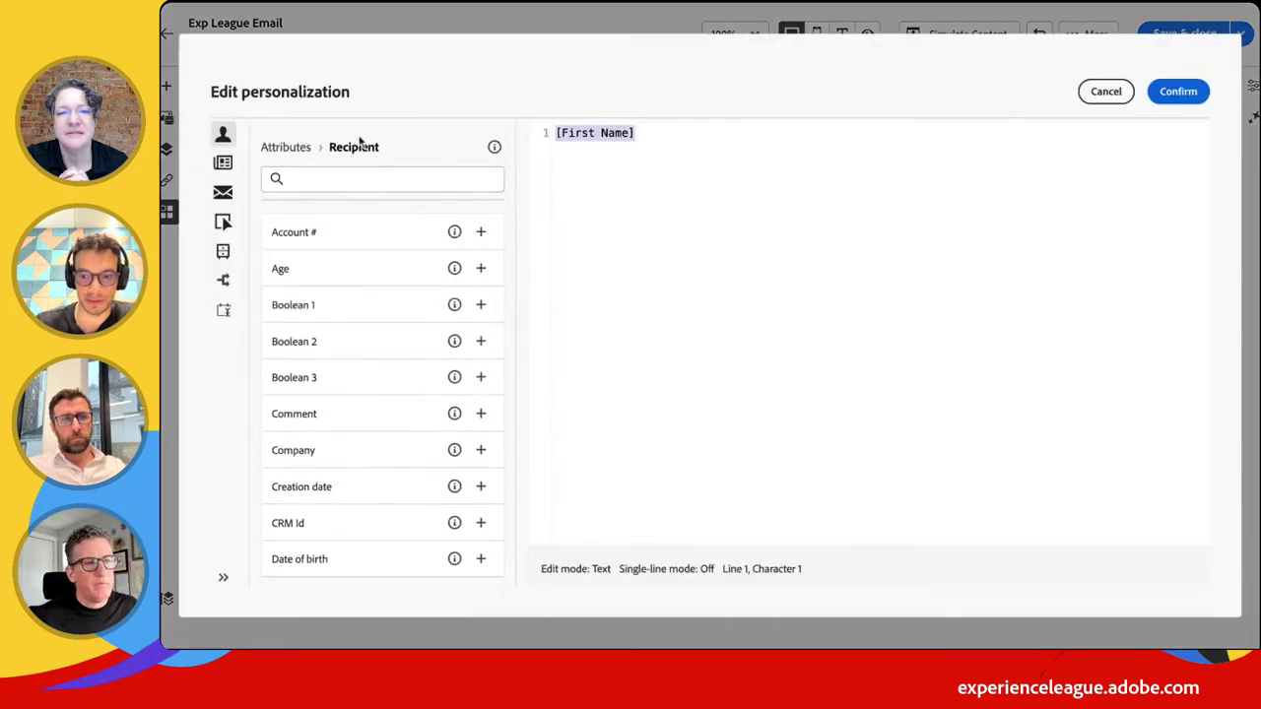
pyautogui.press('BackSpace')
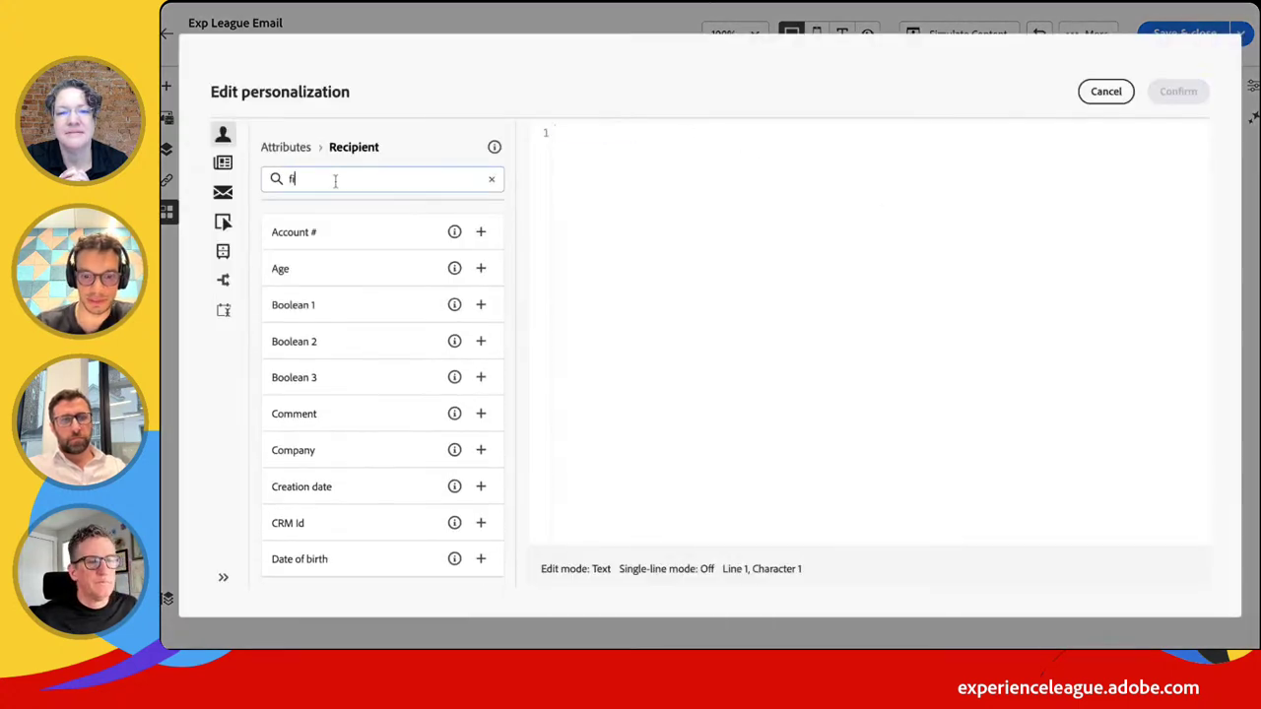
pyautogui.click(481, 233)
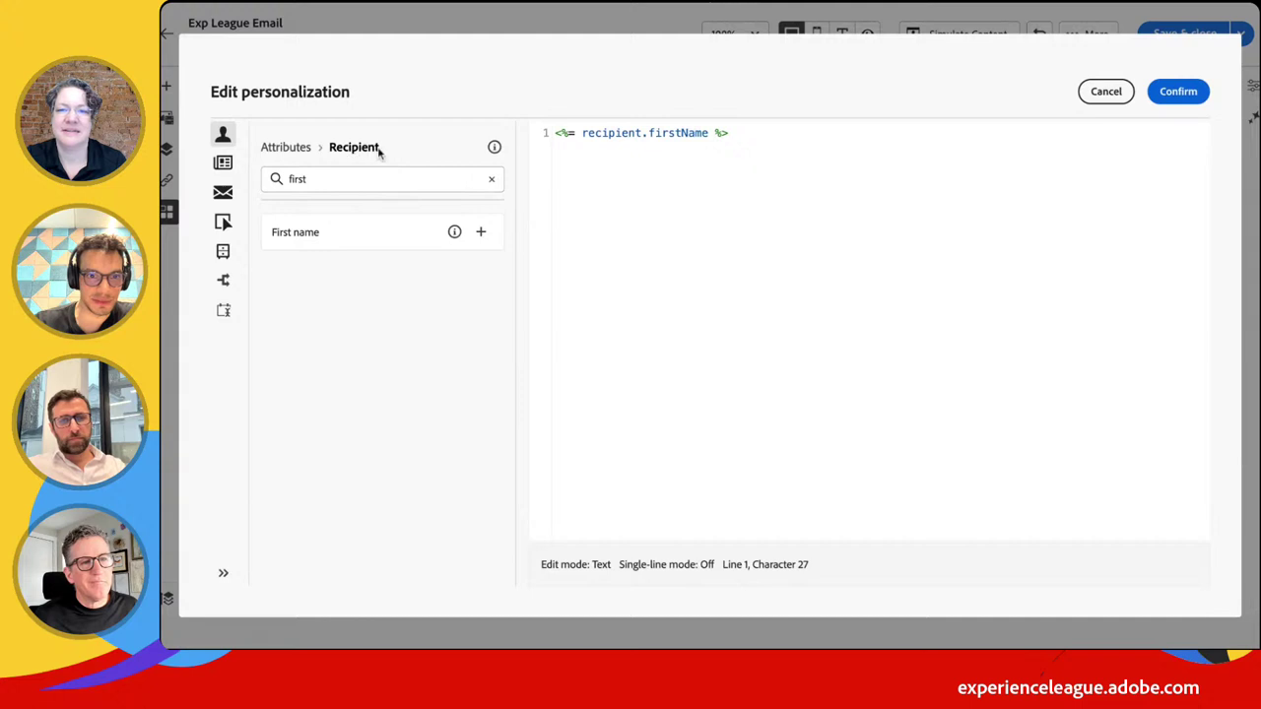
# Add the Total Amount contextual attribute from Retail - Purchases after the first name expression
pyautogui.click(224, 163)
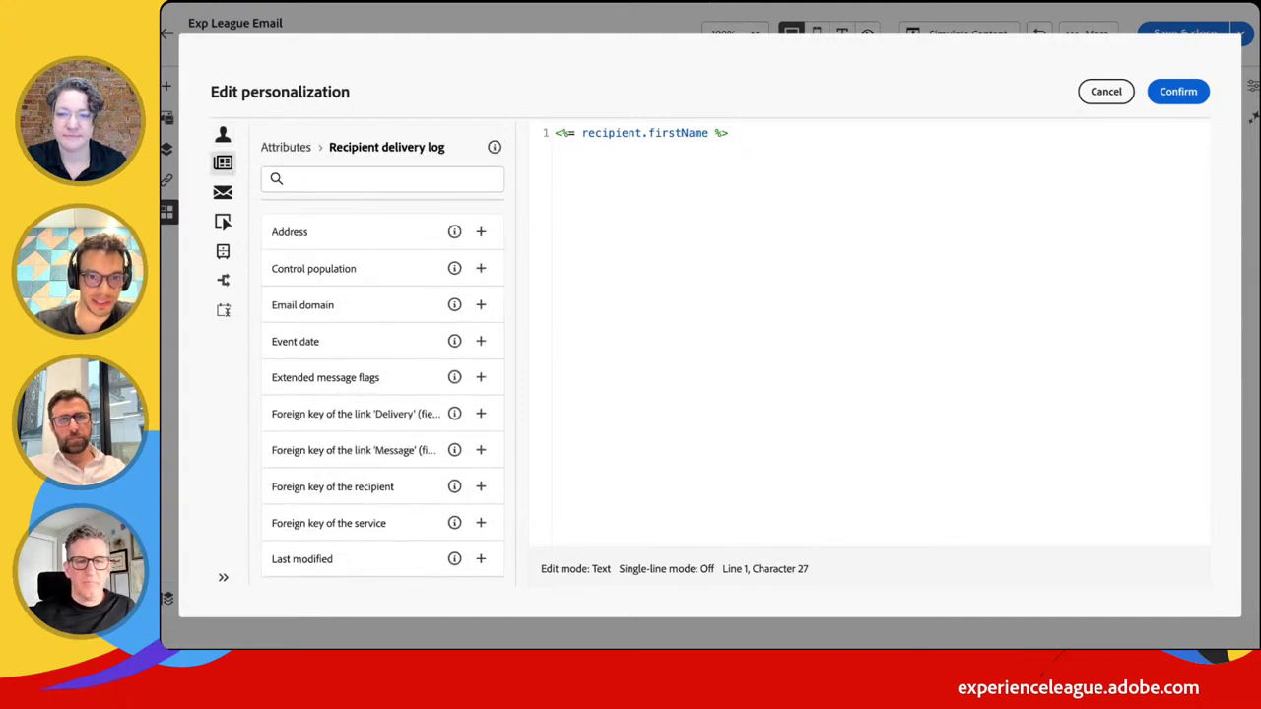
pyautogui.click(224, 192)
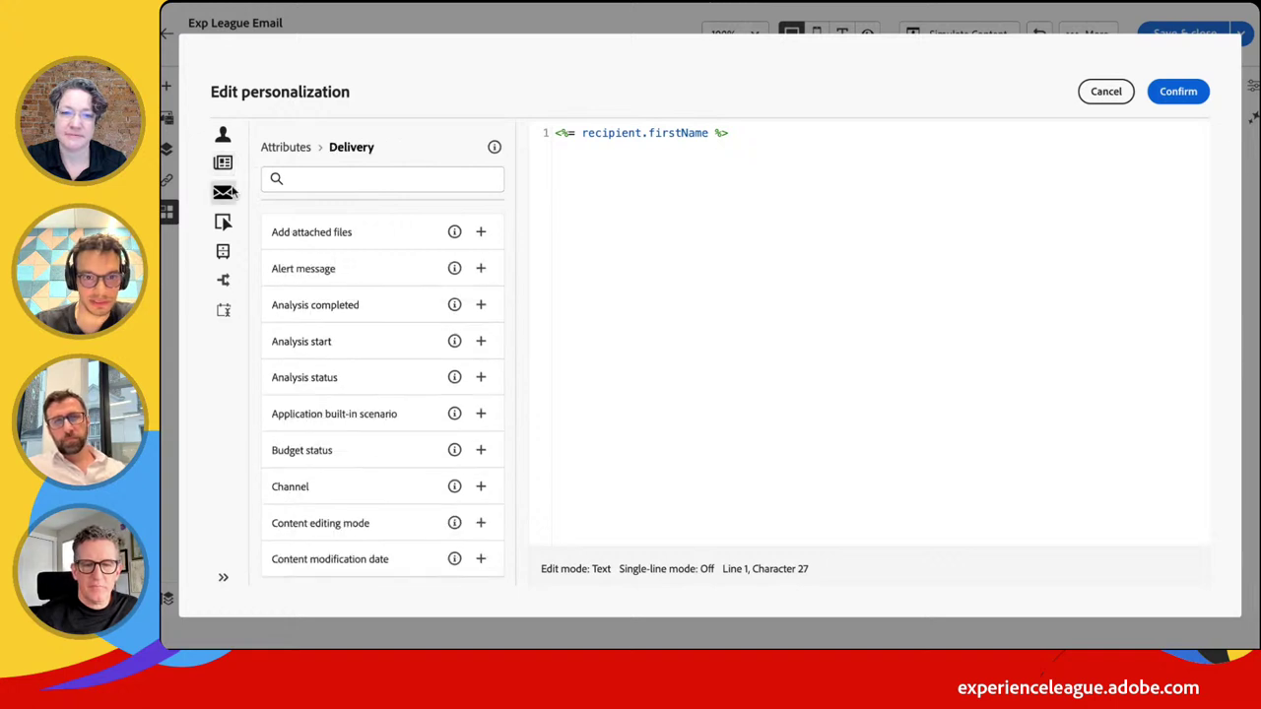
pyautogui.click(225, 223)
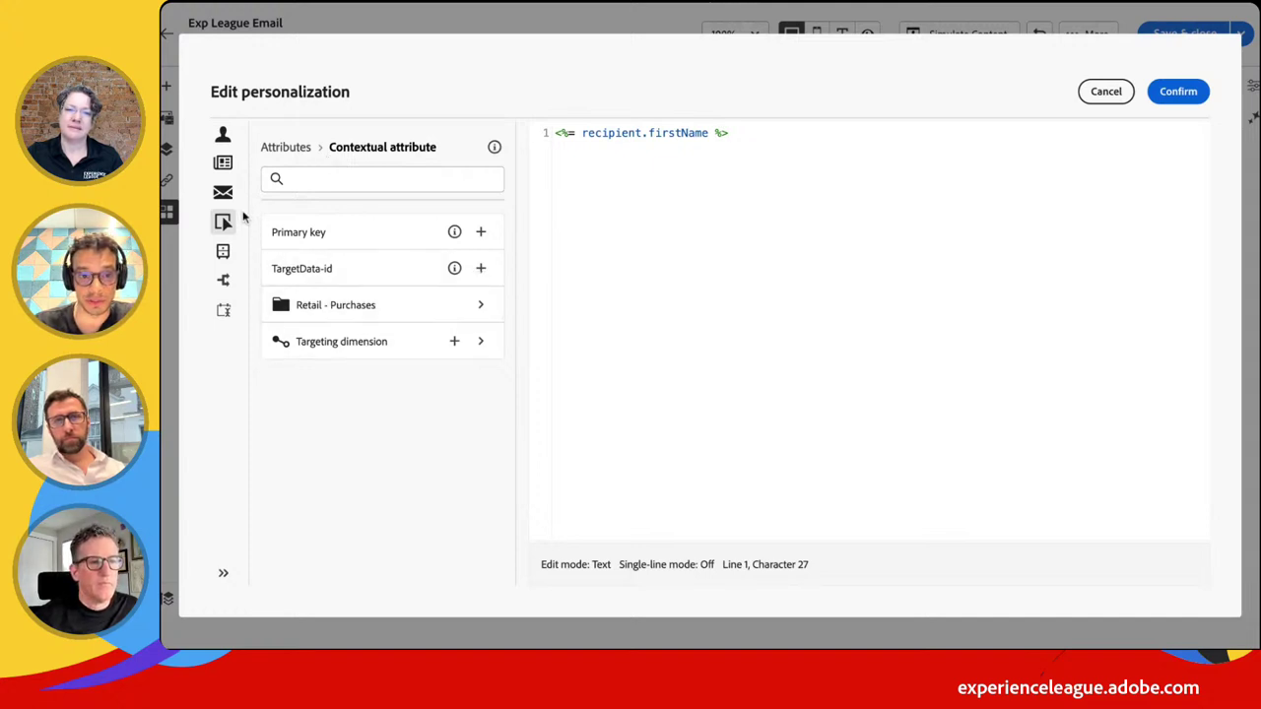
pyautogui.click(481, 305)
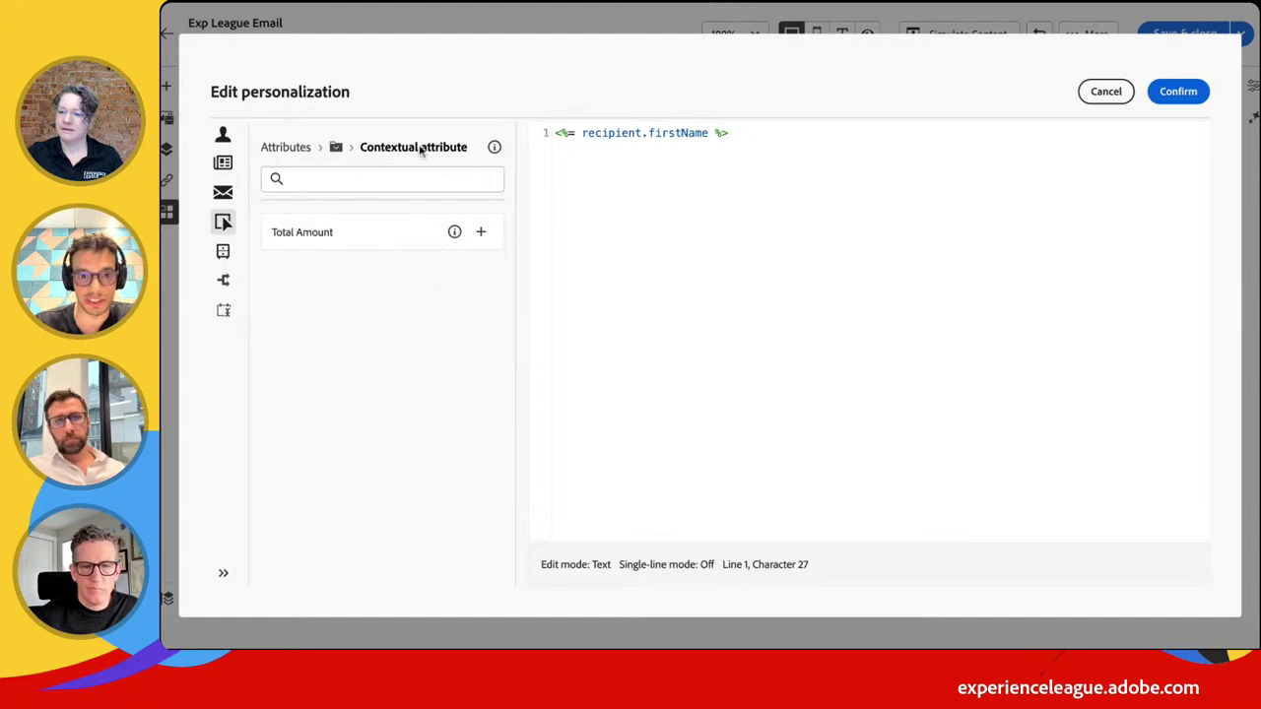
pyautogui.click(482, 237)
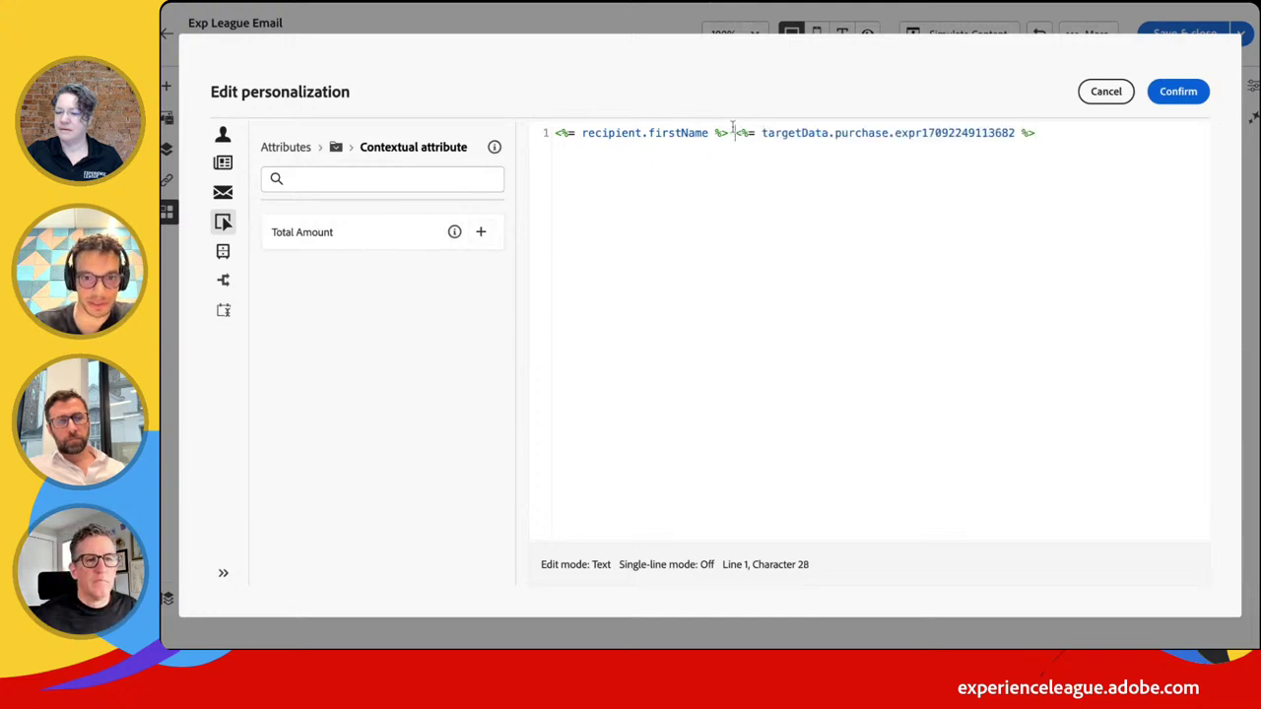
# Look through the available content blocks, conditions and current date formats, and confirm the heading's personalization
pyautogui.click(222, 251)
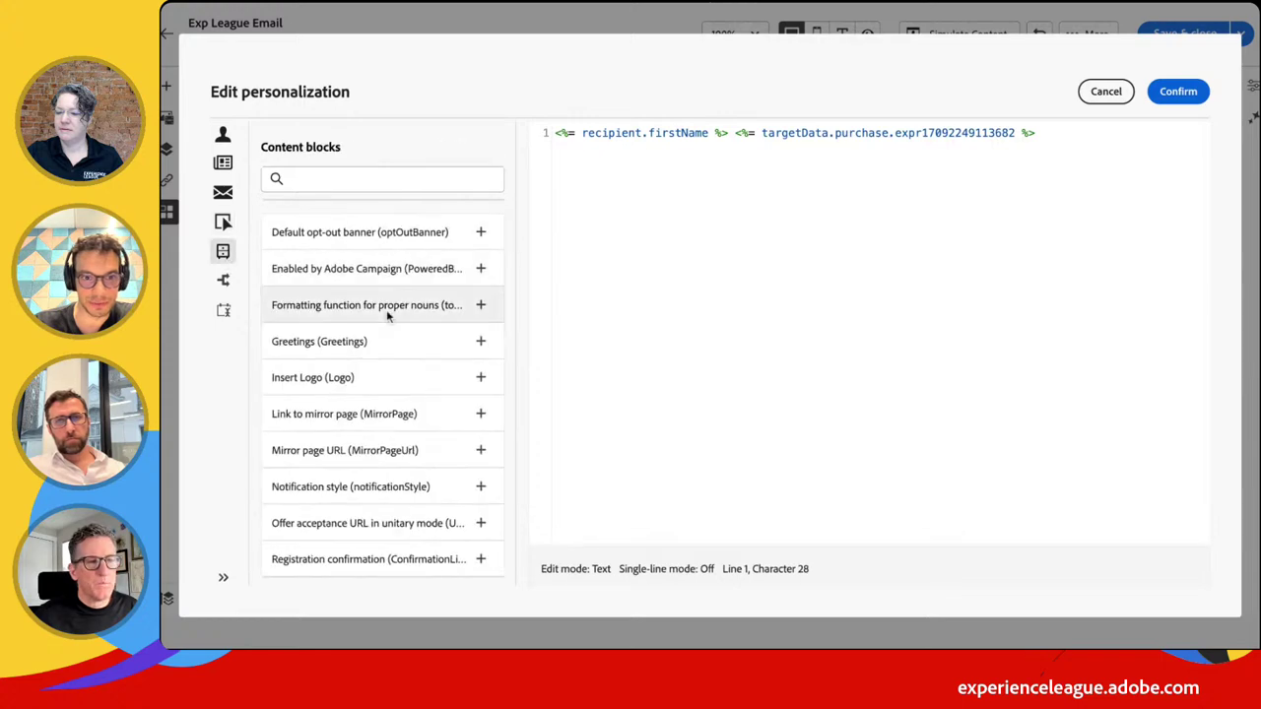
pyautogui.scroll(-5, 386, 310)
pyautogui.scroll(5, 387, 314)
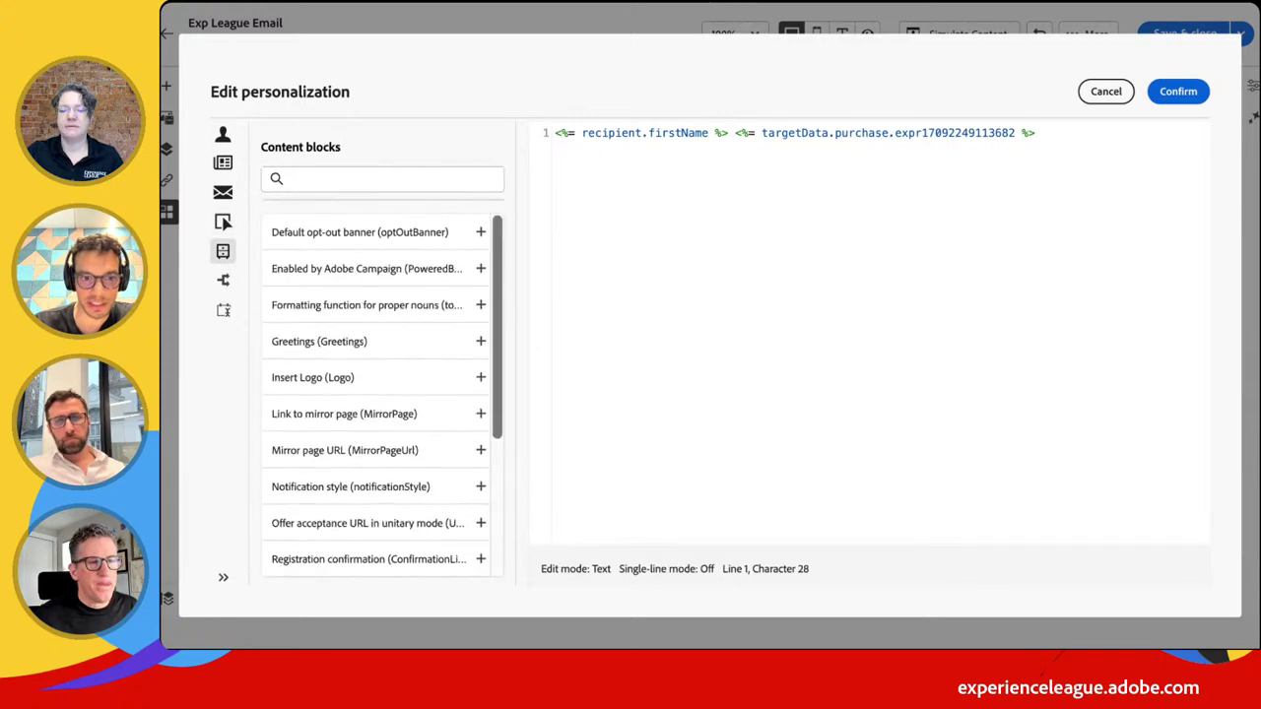
pyautogui.click(223, 281)
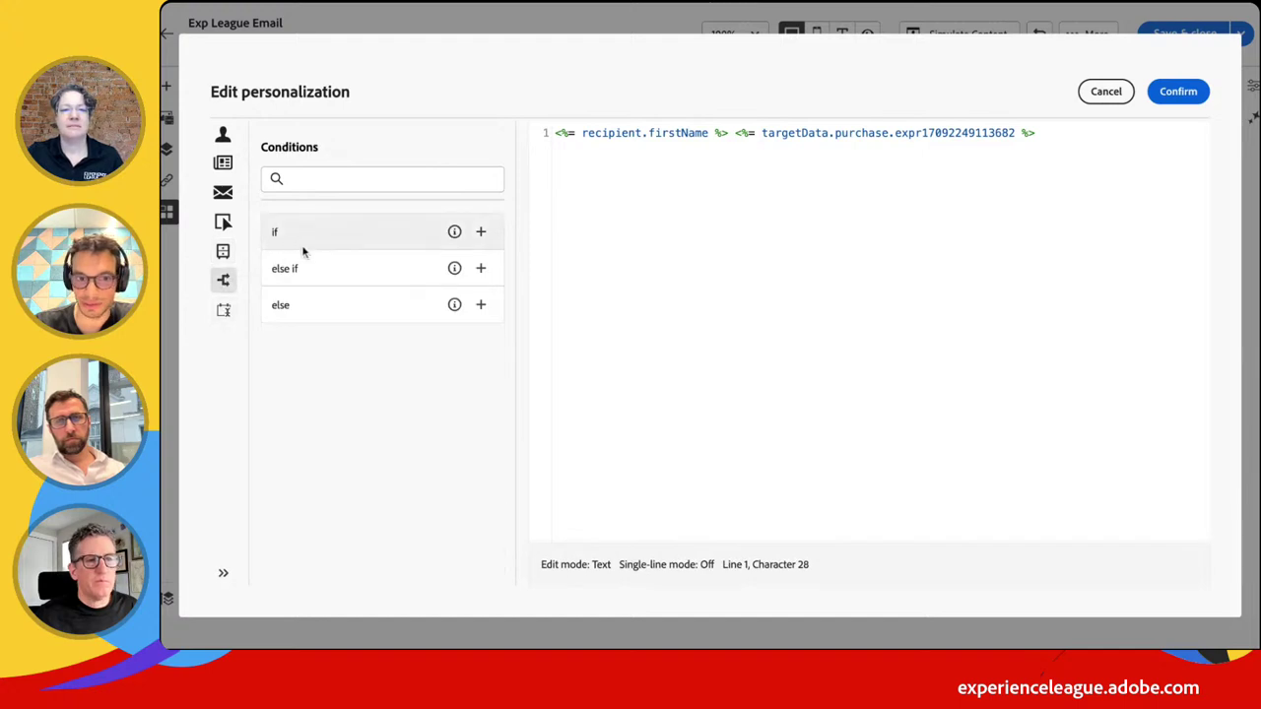
pyautogui.click(224, 311)
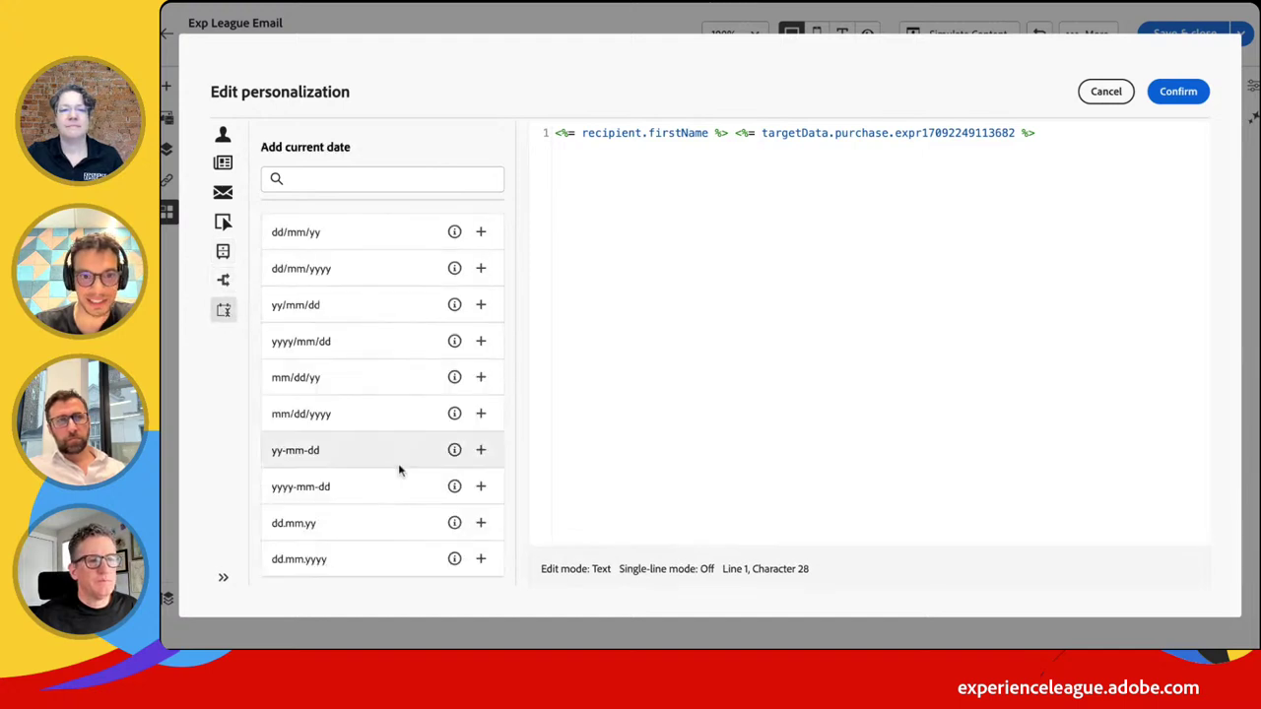
pyautogui.scroll(-1, 406, 497)
pyautogui.scroll(1, 404, 501)
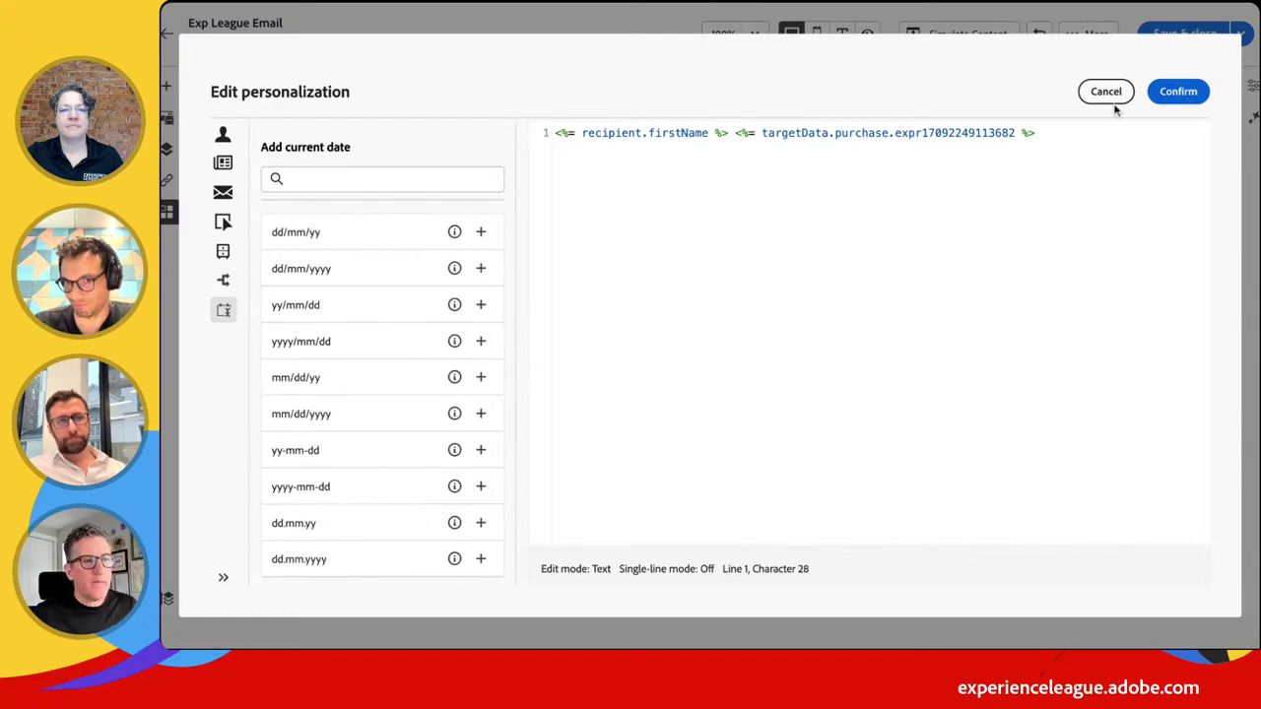
pyautogui.click(1178, 92)
# Save and close the email design, and return to the Exp League Email delivery's properties
pyautogui.scroll(-3, 839, 563)
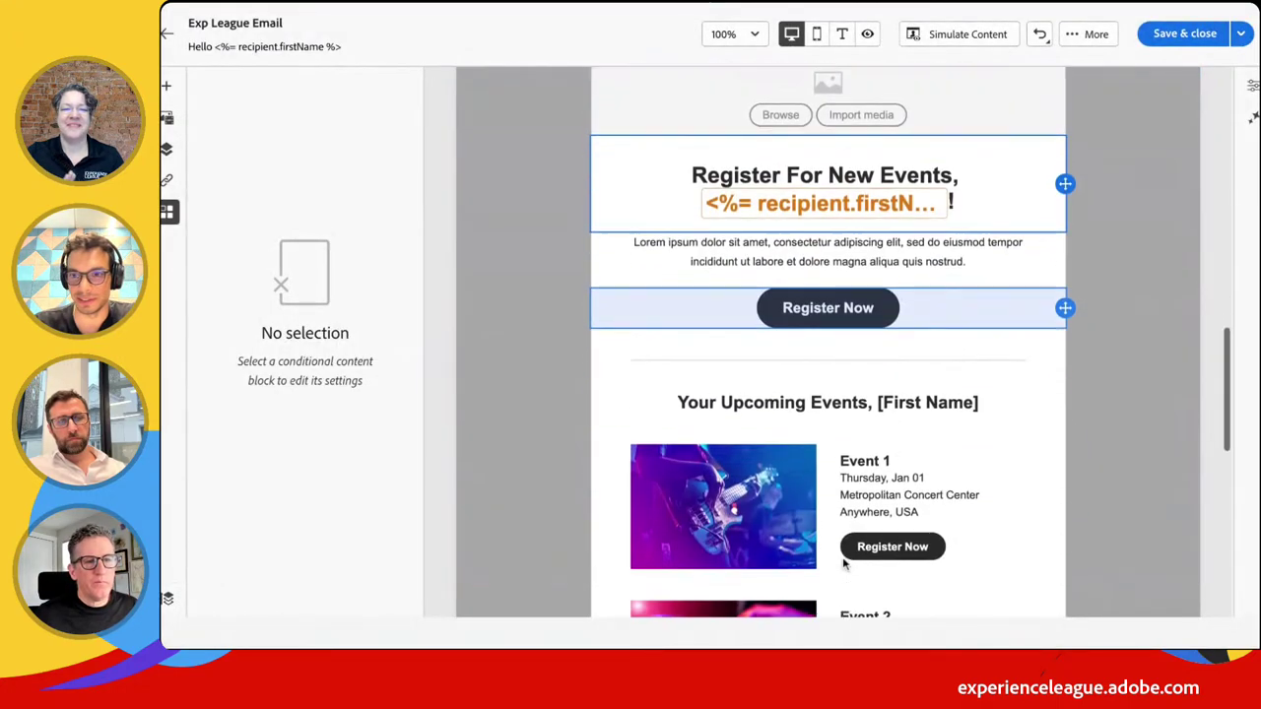
pyautogui.scroll(10, 842, 562)
pyautogui.click(1173, 33)
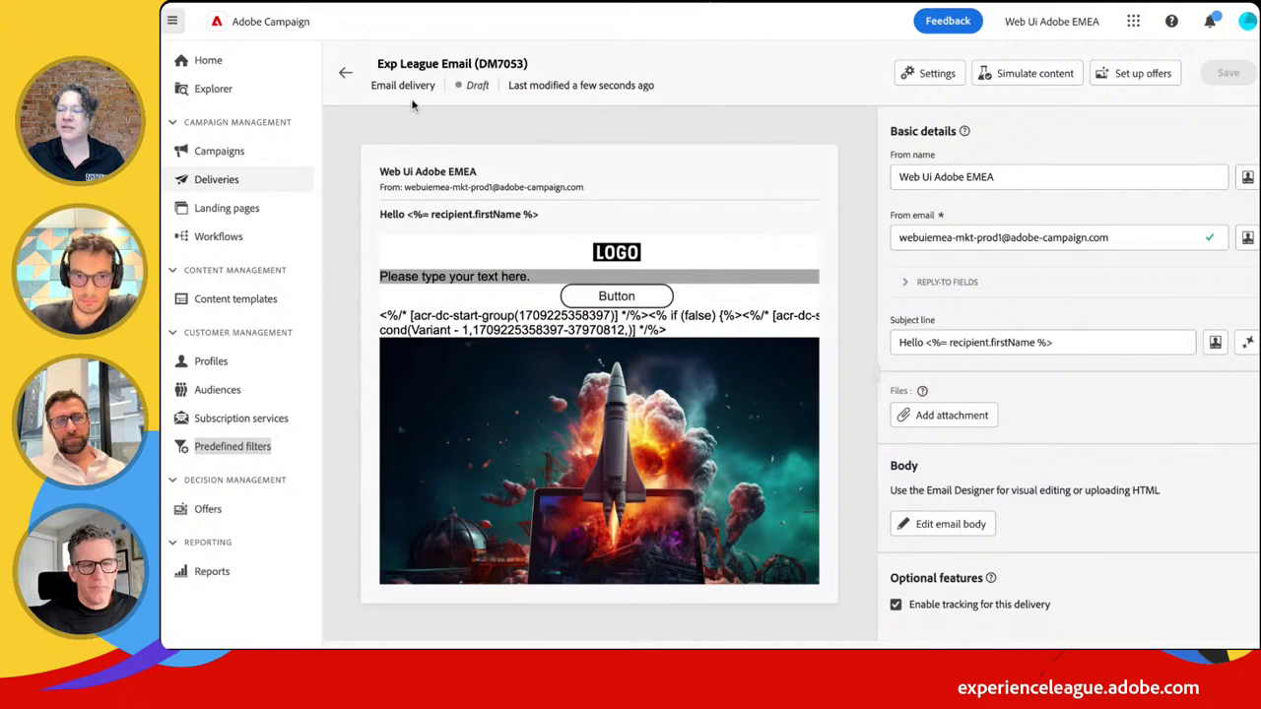
pyautogui.click(346, 73)
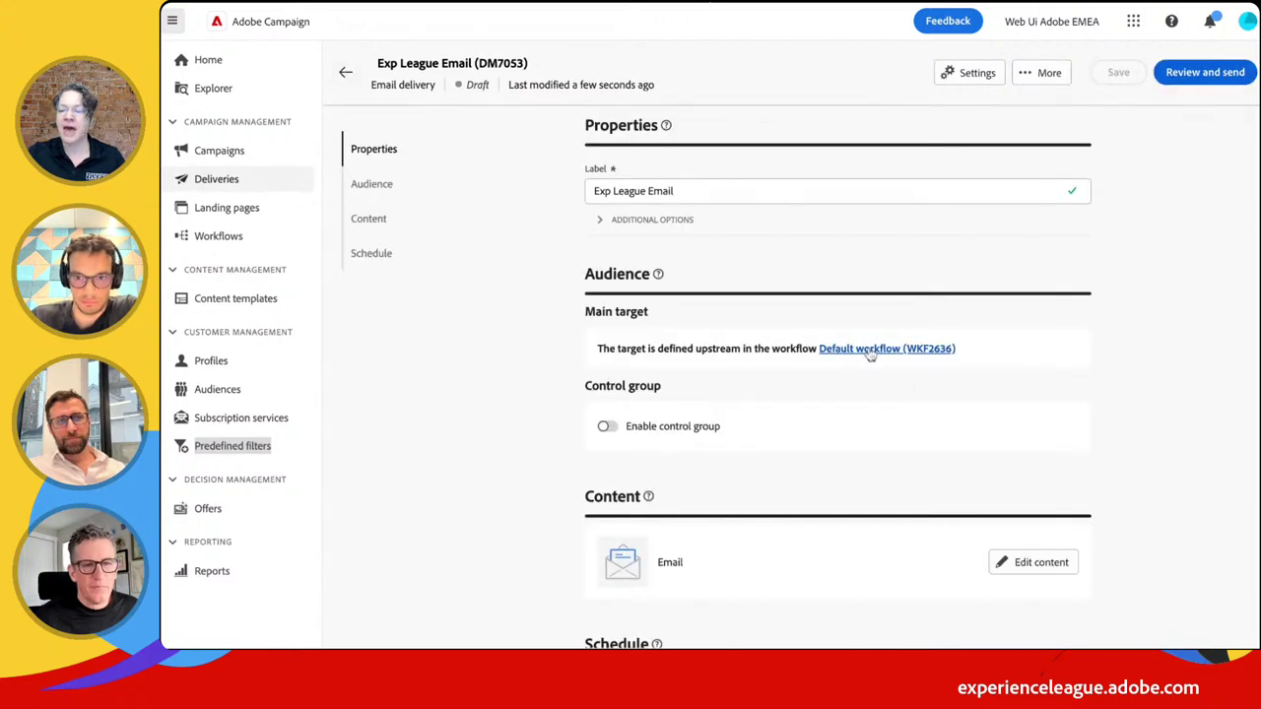
# Open the delivery's Default workflow and review its activities between the Fork and the Email
pyautogui.click(870, 351)
pyautogui.hscroll(15, 868, 344)
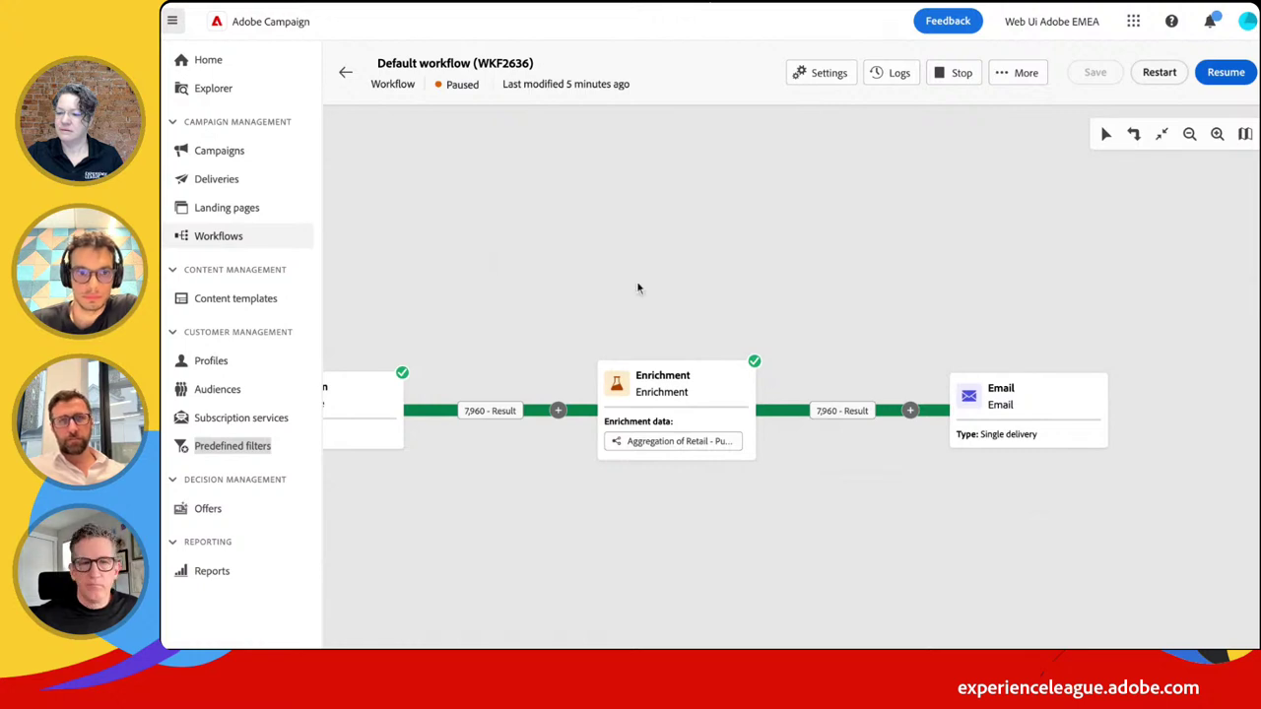
pyautogui.hscroll(-10, 638, 286)
pyautogui.hscroll(-5, 637, 286)
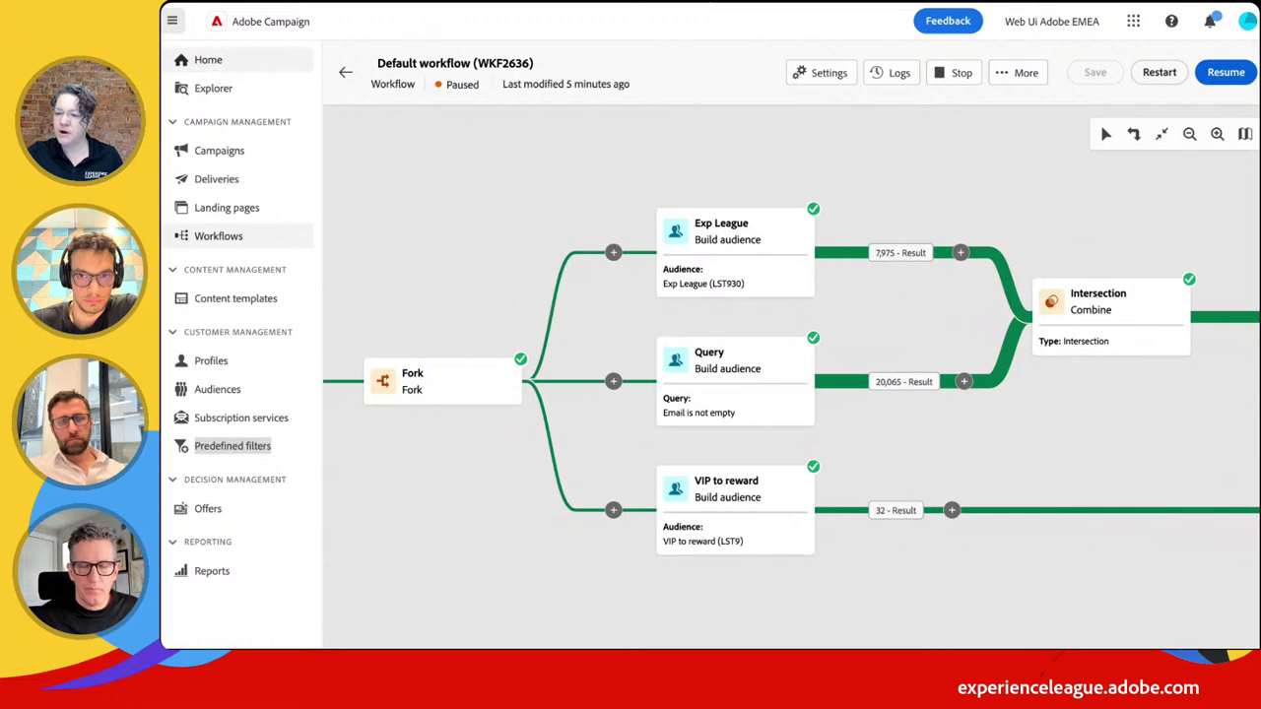
# Open the Jobs on deliveries in campaigns workflow to check for JavaScript activities
pyautogui.click(202, 60)
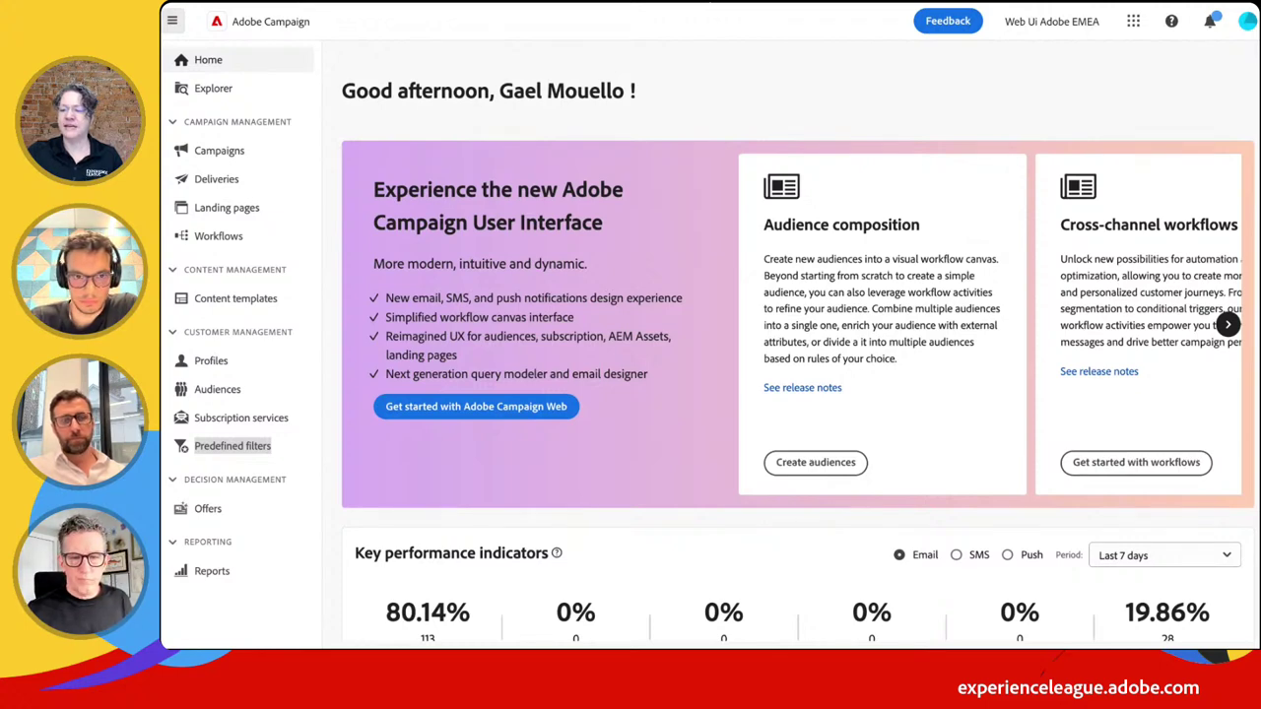
pyautogui.hotkey('alt', 'Tab')
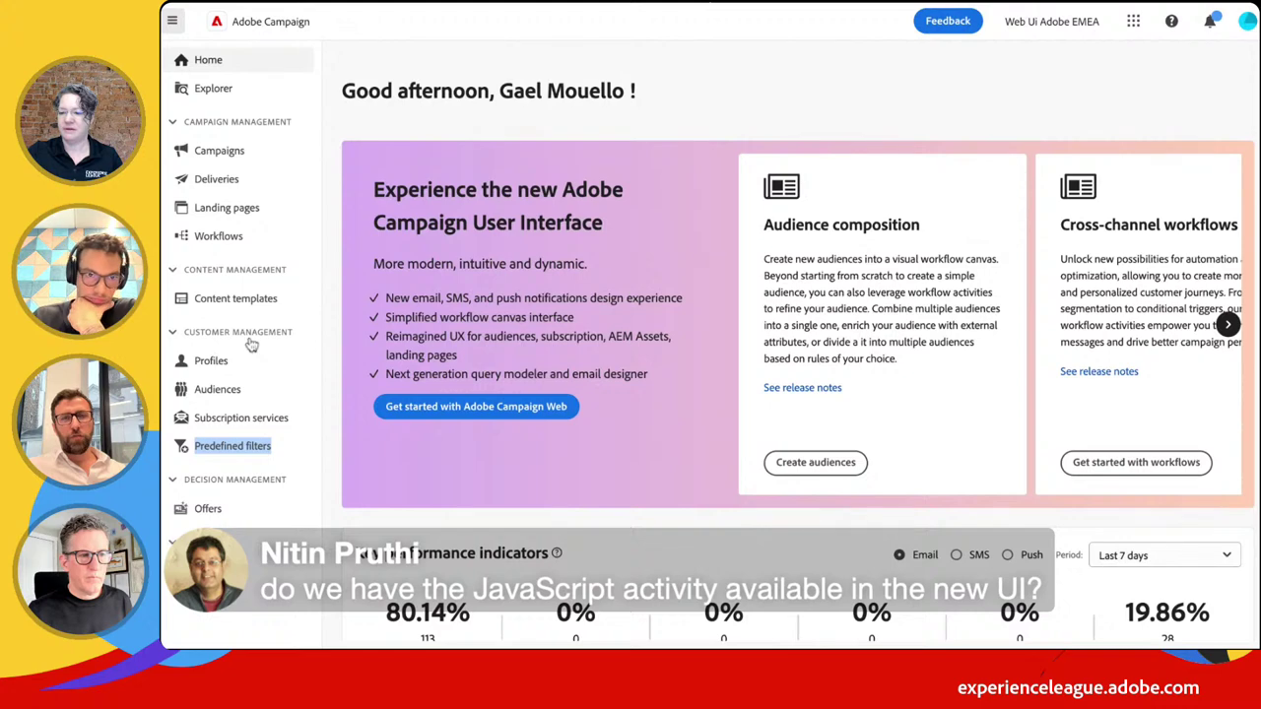
pyautogui.click(246, 238)
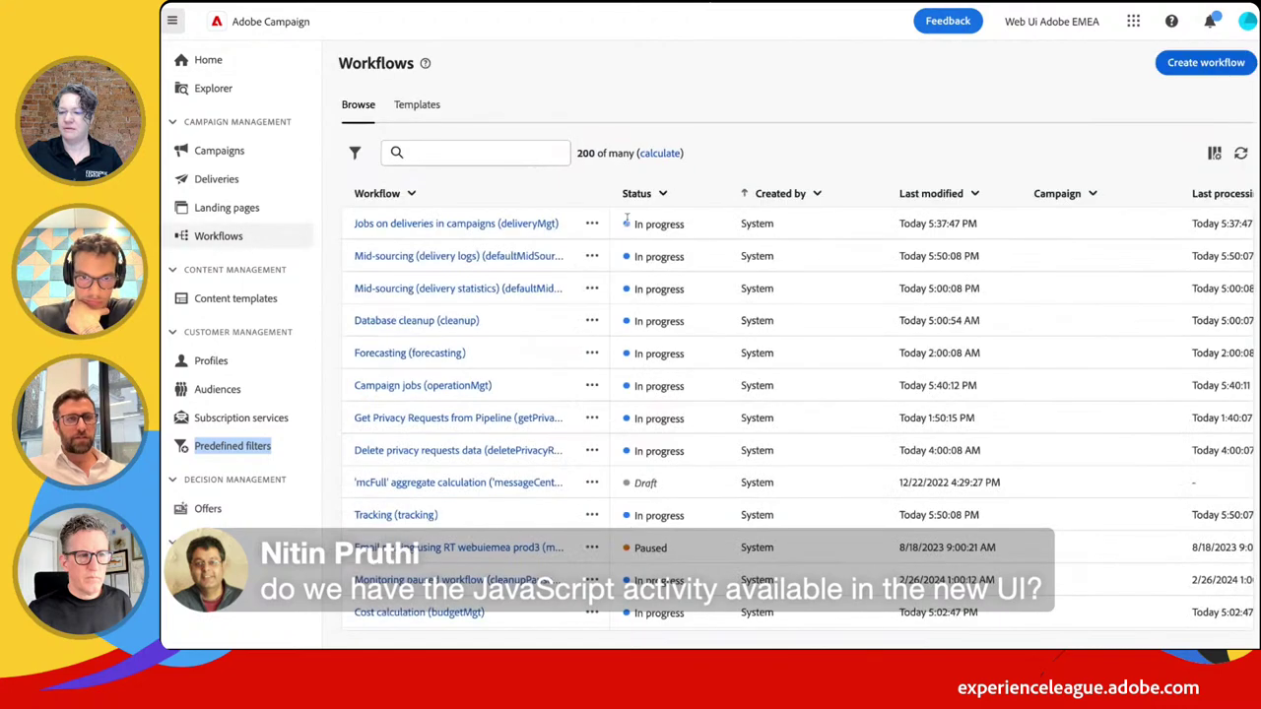
pyautogui.click(506, 155)
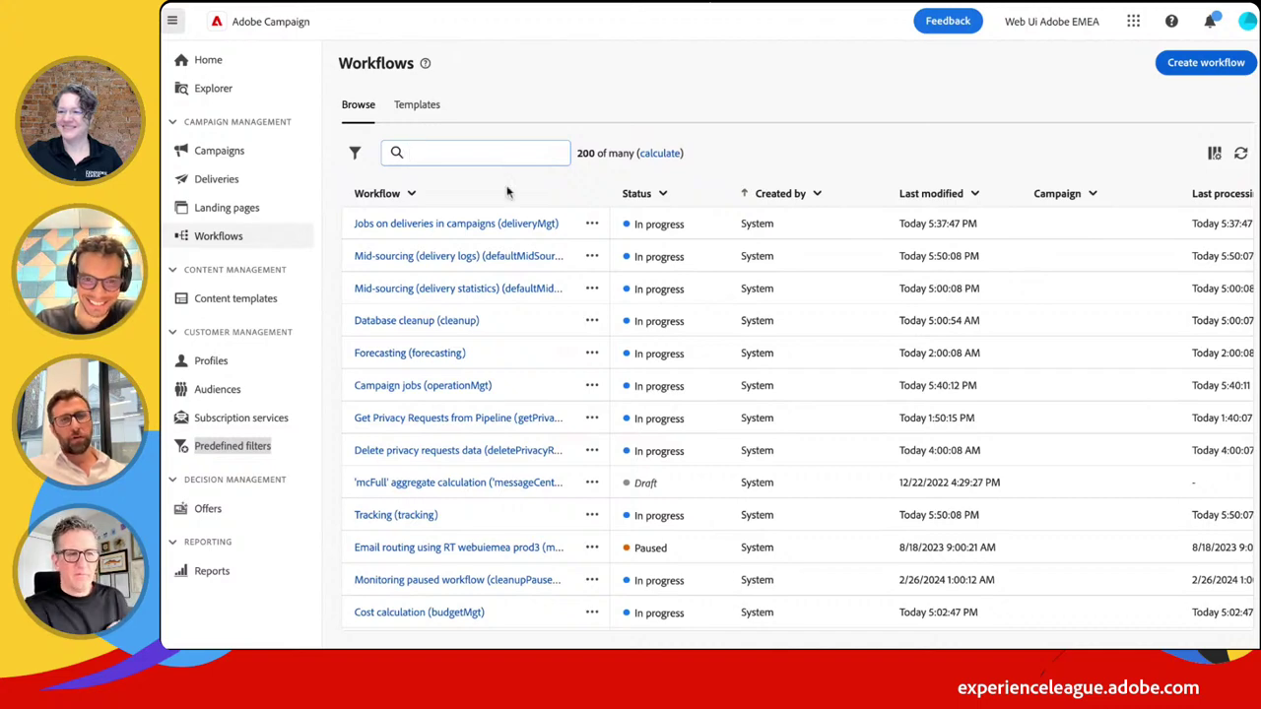
pyautogui.click(481, 223)
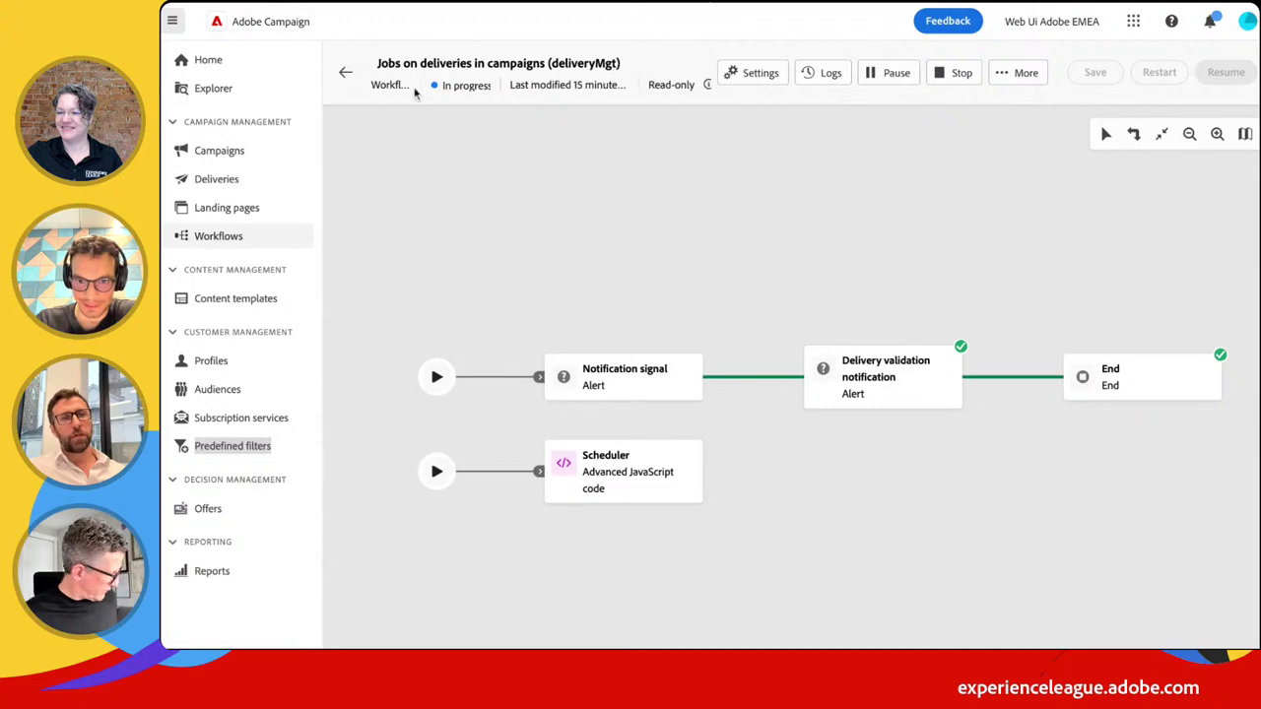
# Check the Mid-sourcing (delivery statistics) and Campaign jobs workflows for JavaScript activities, returning to the workflow list after each
pyautogui.click(345, 72)
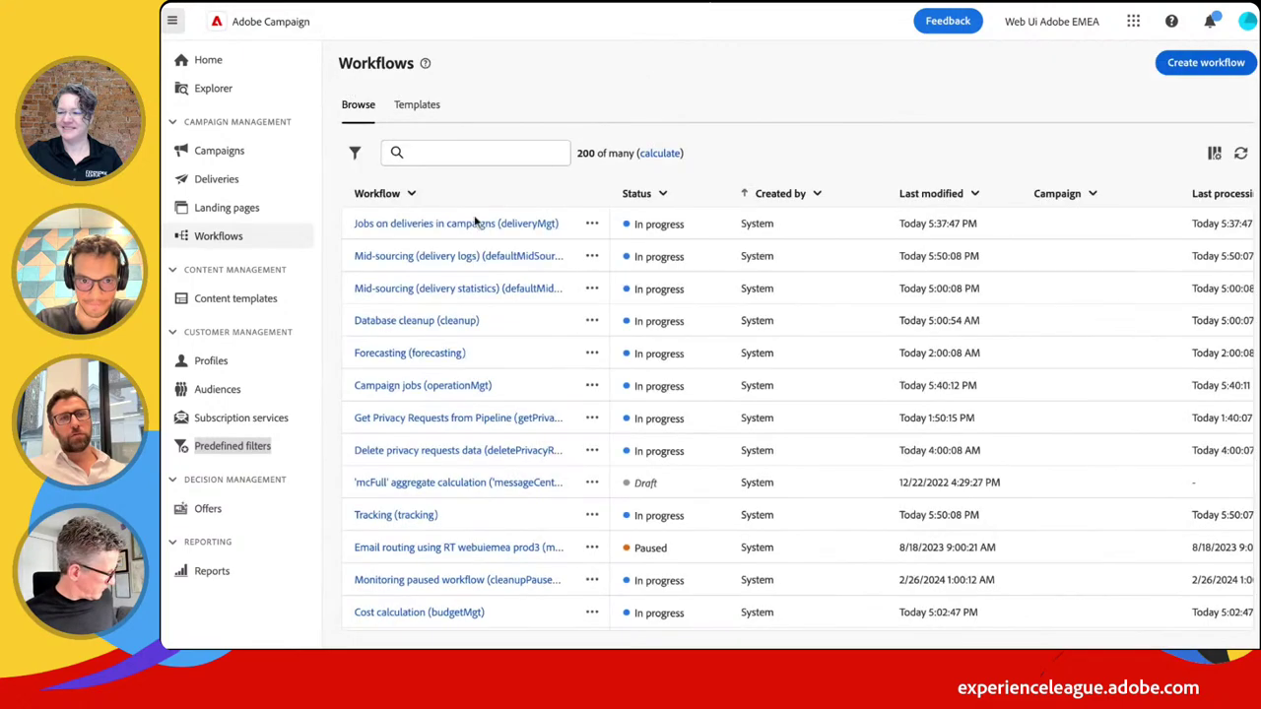
pyautogui.click(438, 289)
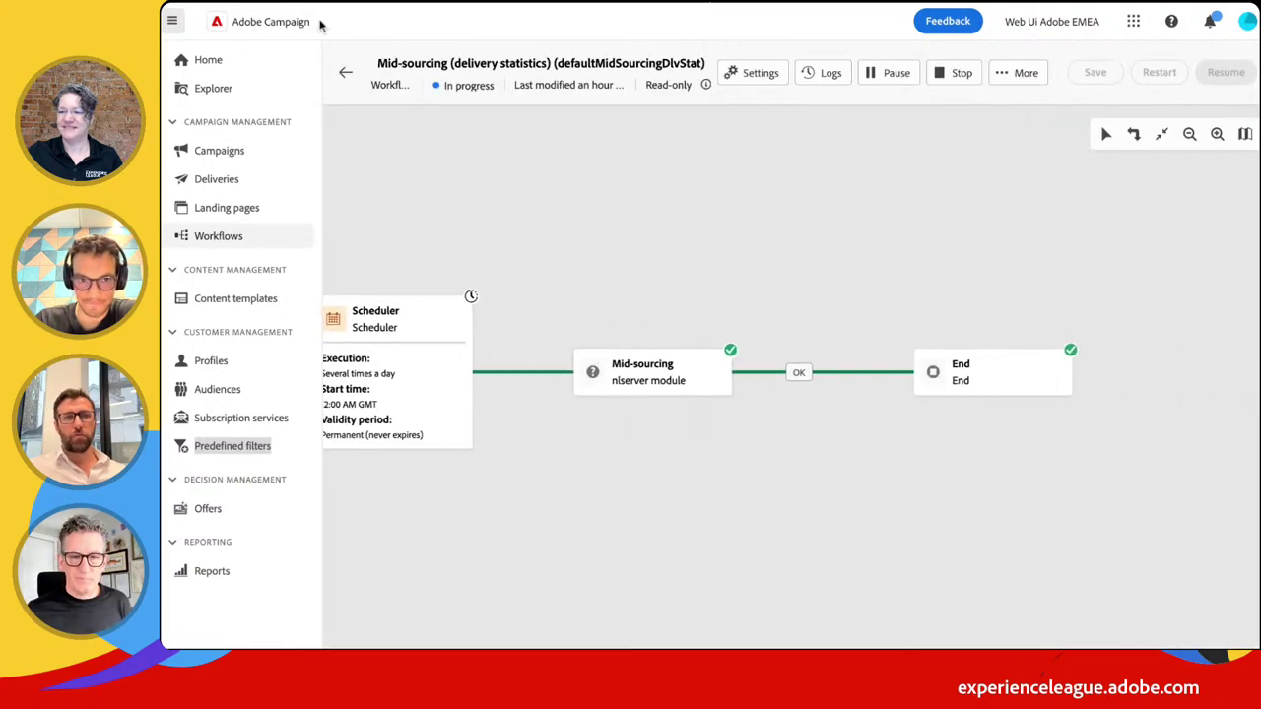
pyautogui.click(345, 72)
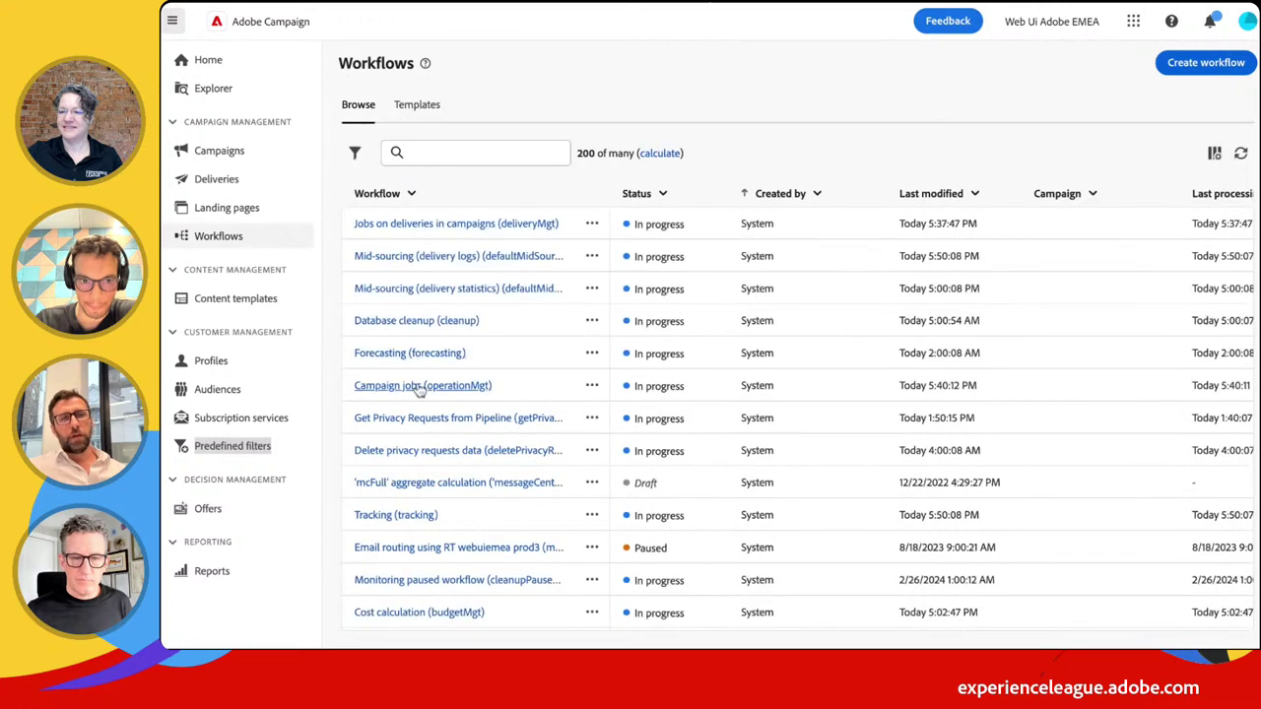
pyautogui.click(419, 386)
pyautogui.click(342, 74)
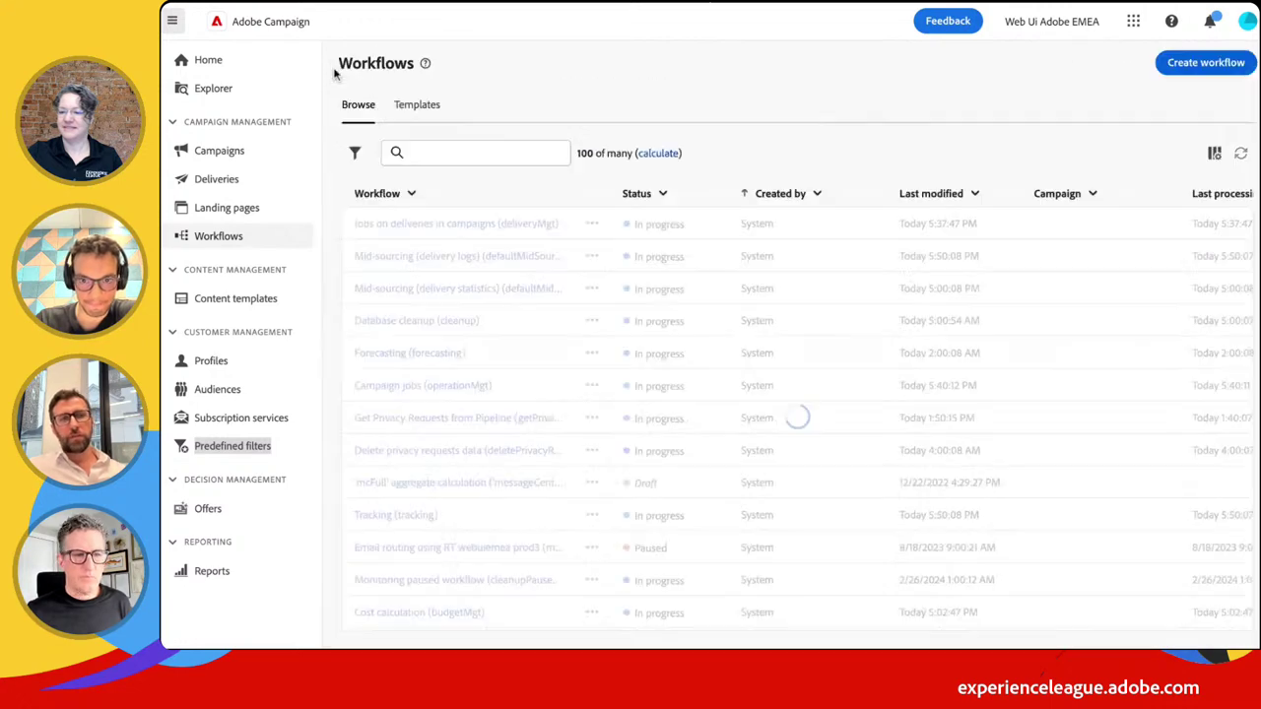
# Open the Forecasting workflow and inspect the properties of its JavaScript code activity
pyautogui.click(440, 355)
pyautogui.click(846, 392)
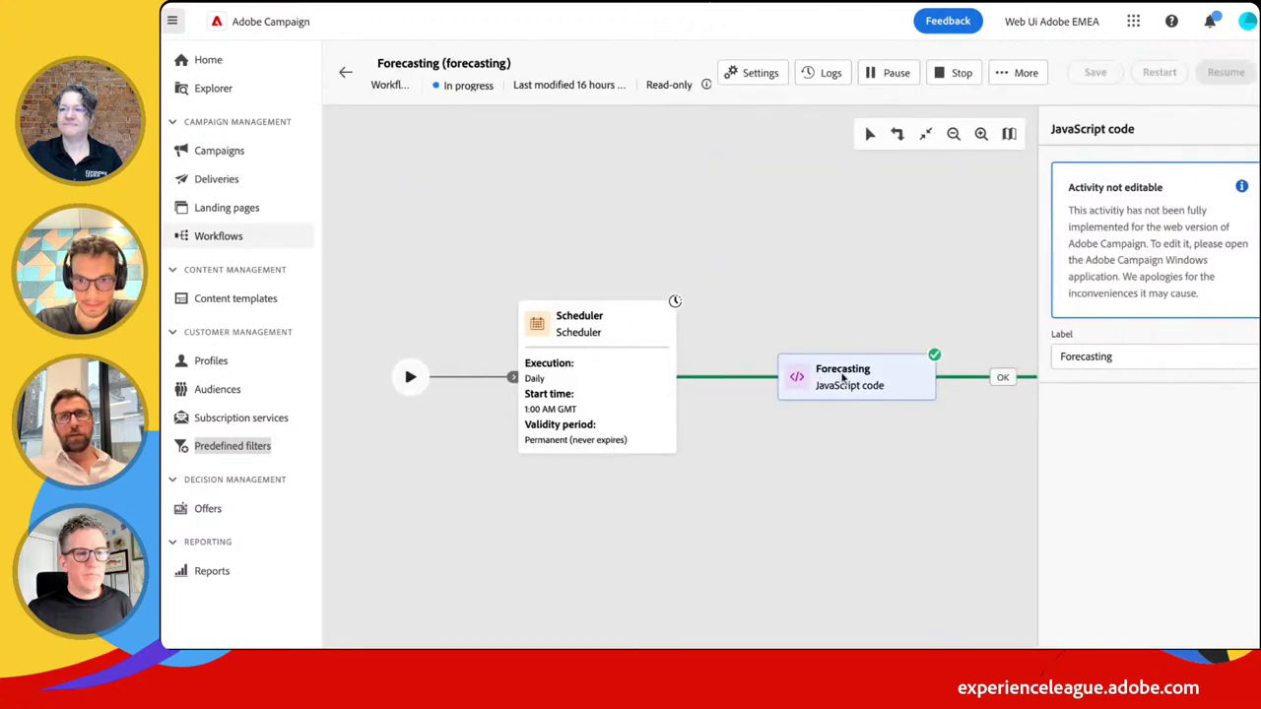
pyautogui.click(755, 418)
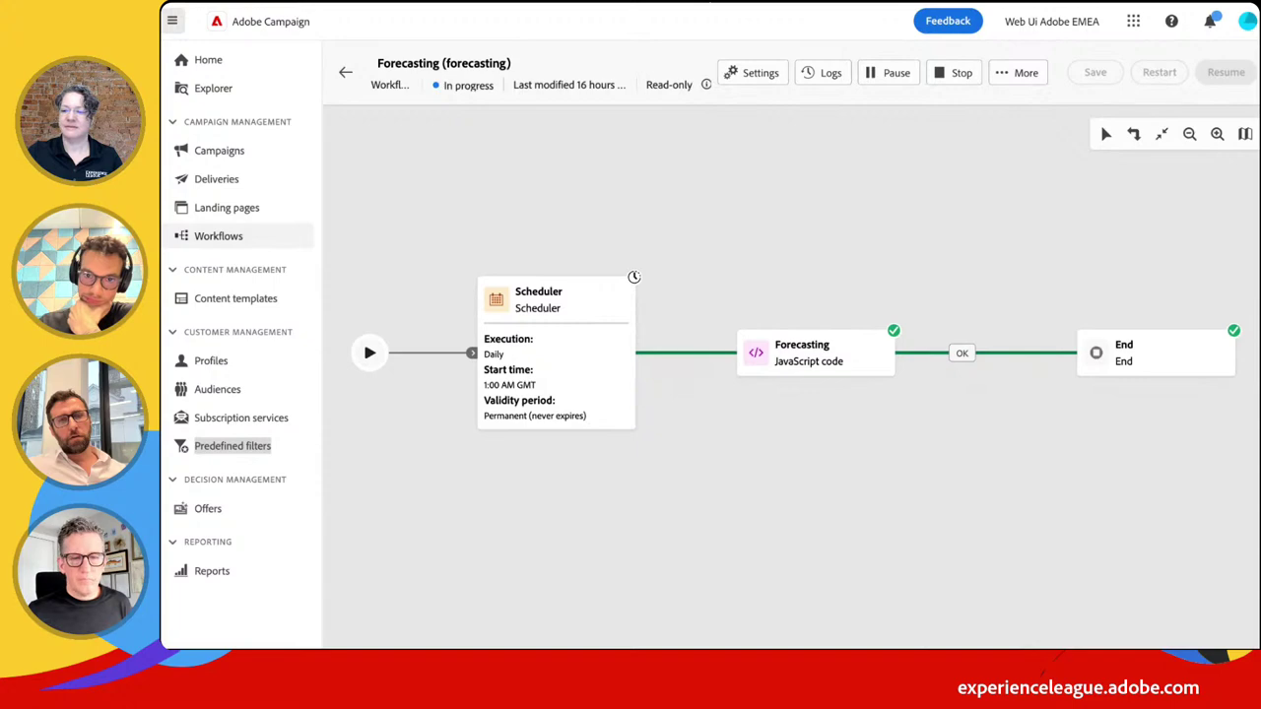
# Review the Forecasting workflow's logs, and examine the settings of its Scheduler and JavaScript code activities
pyautogui.click(822, 72)
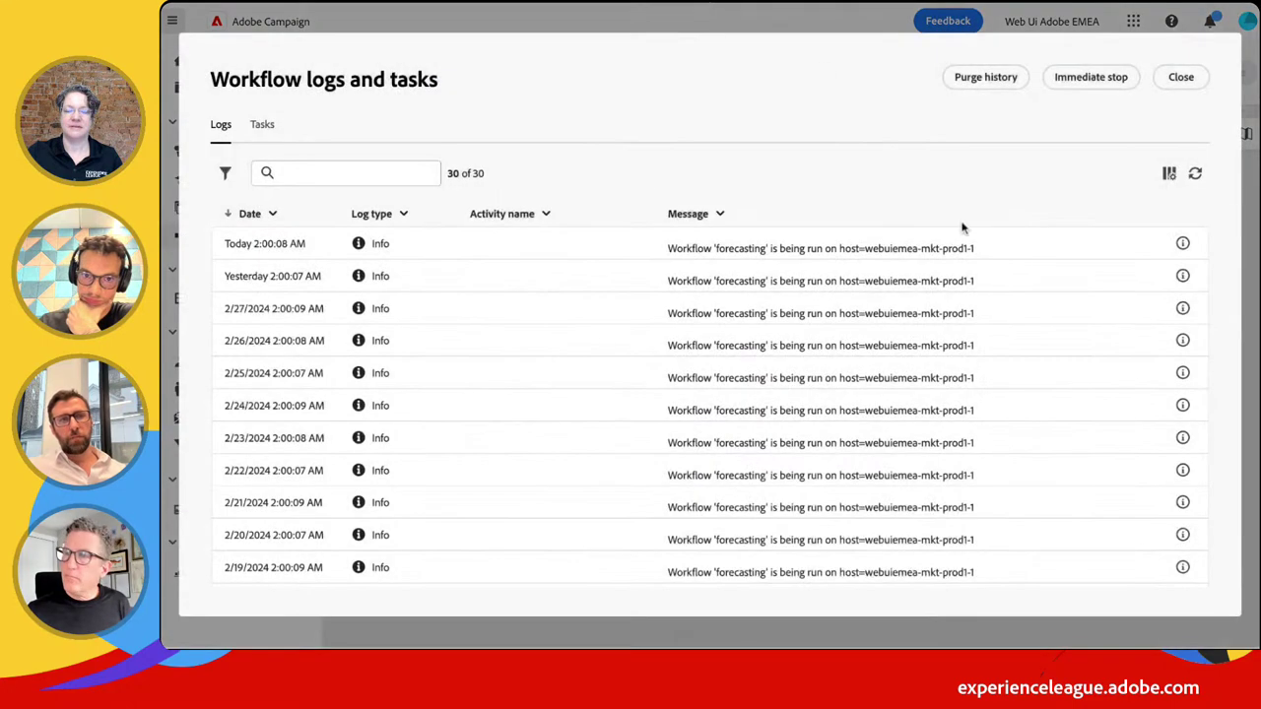
pyautogui.click(1179, 79)
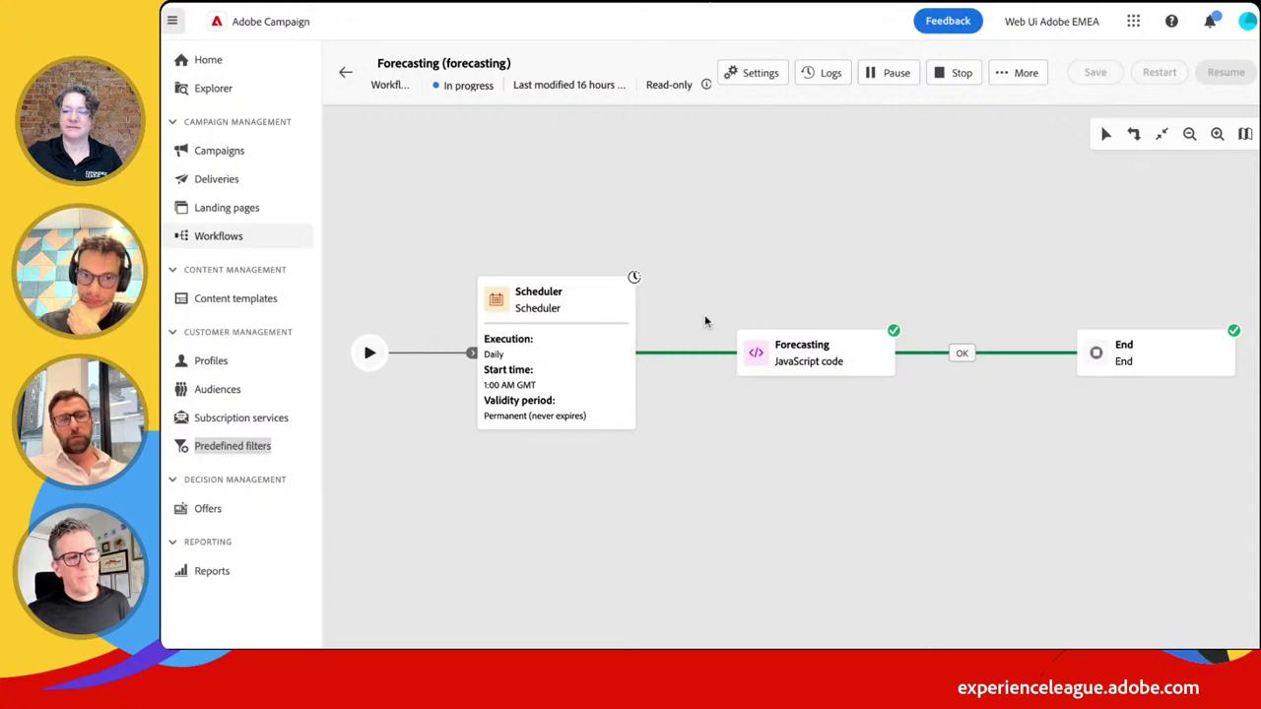
pyautogui.click(549, 363)
pyautogui.click(696, 214)
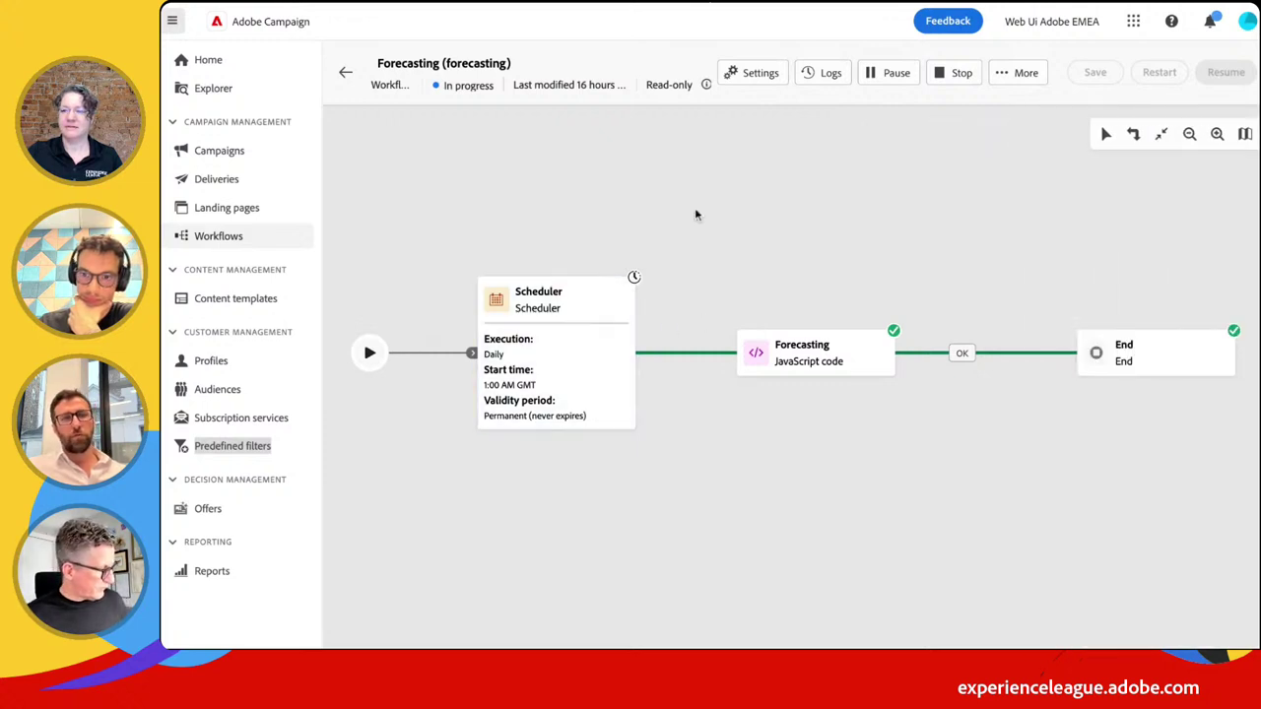
pyautogui.click(565, 400)
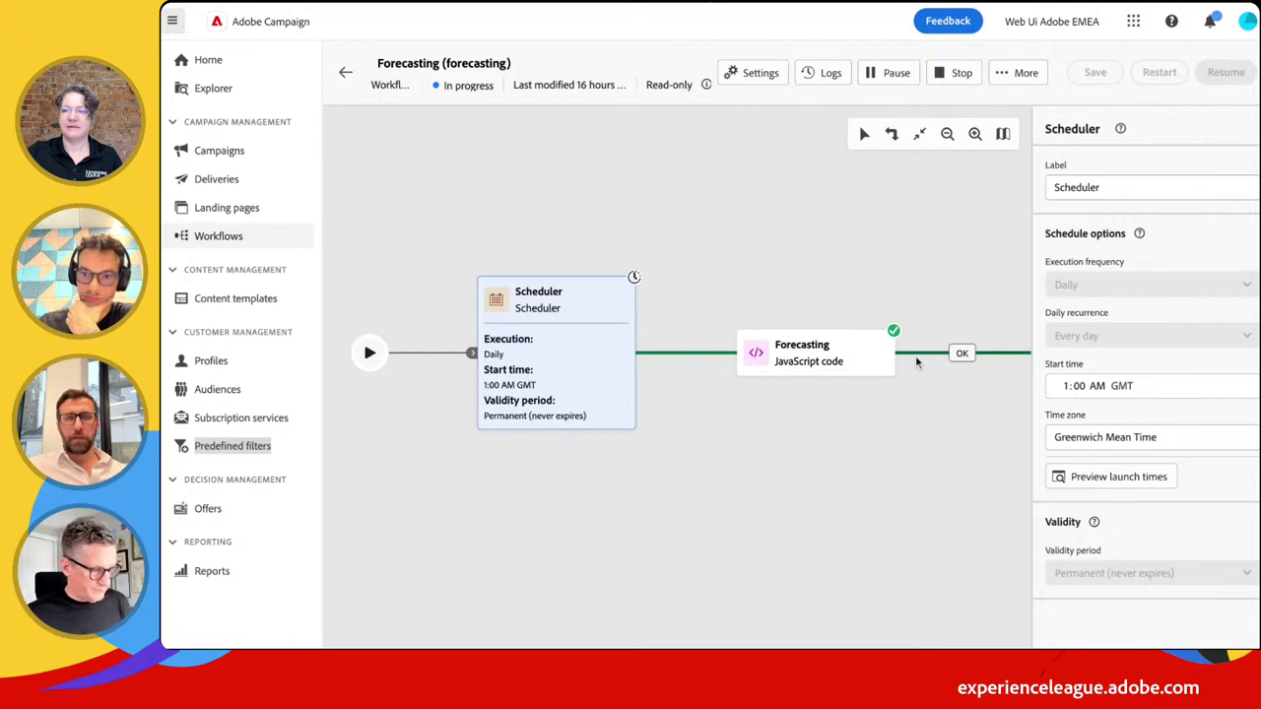
pyautogui.click(837, 475)
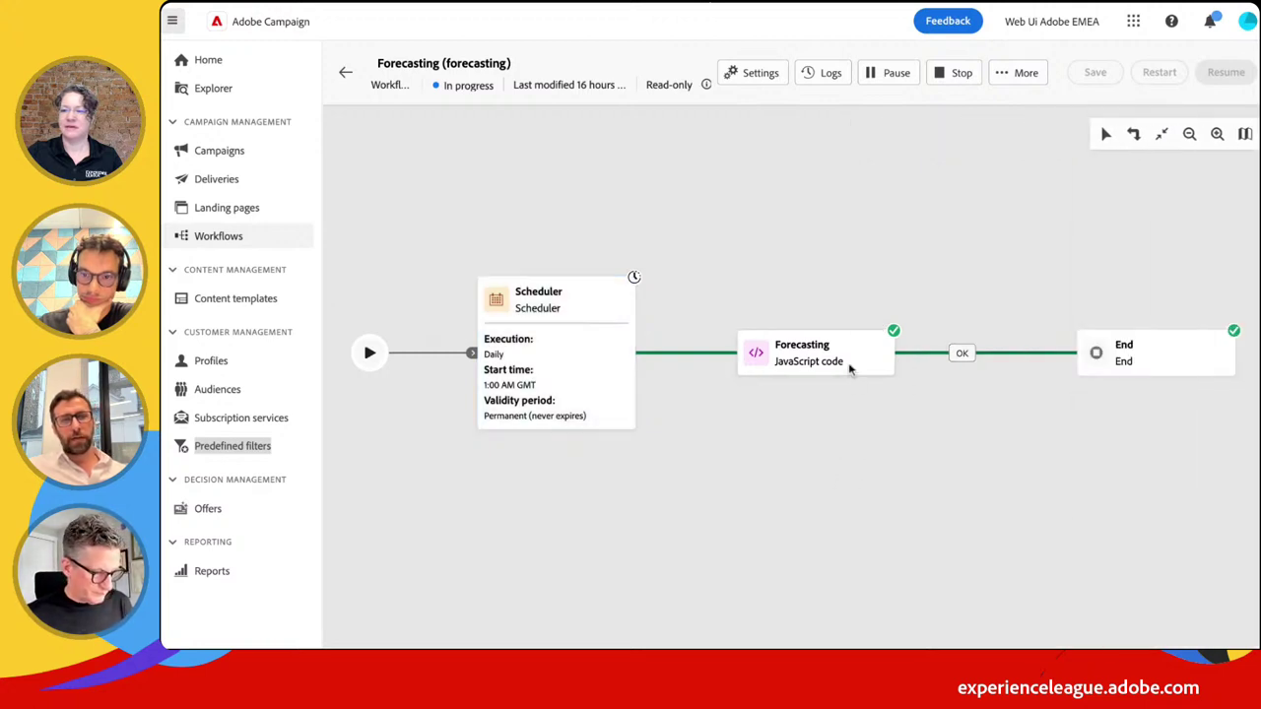
pyautogui.click(850, 366)
pyautogui.click(818, 465)
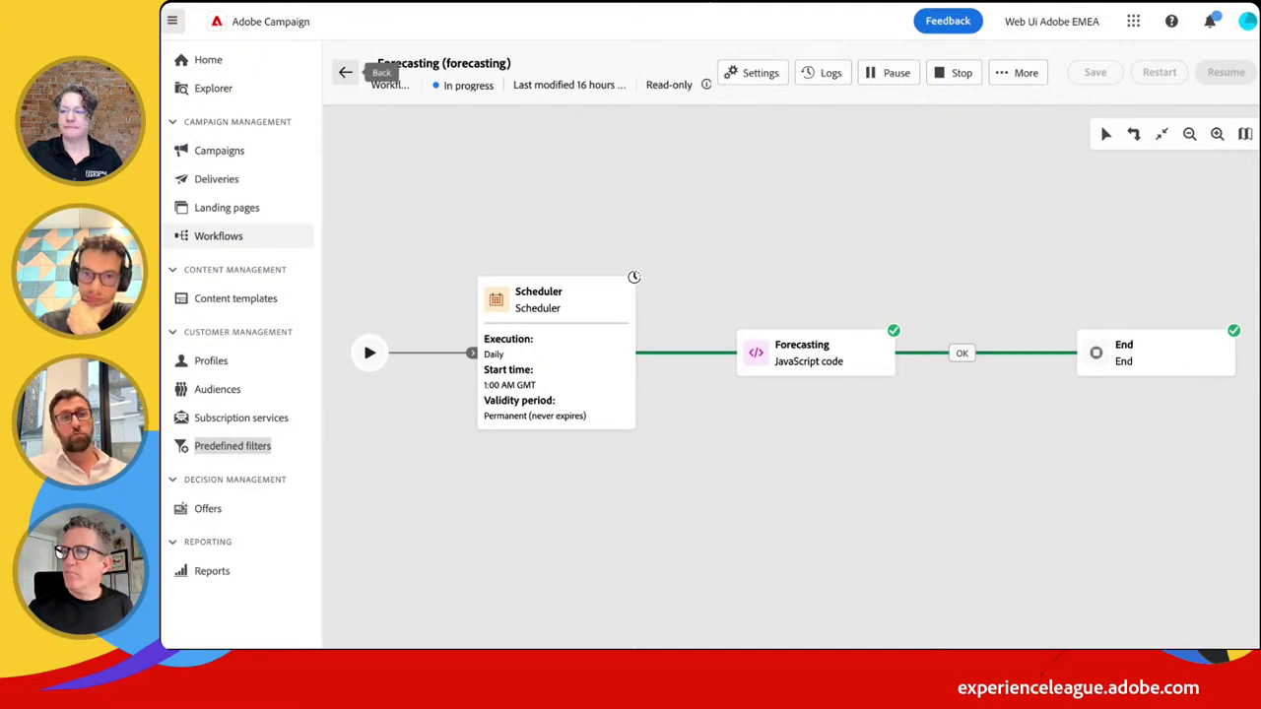
# Browse the workflow list for other technical workflows, and reopen Forecasting to view its JavaScript code activity
pyautogui.click(346, 72)
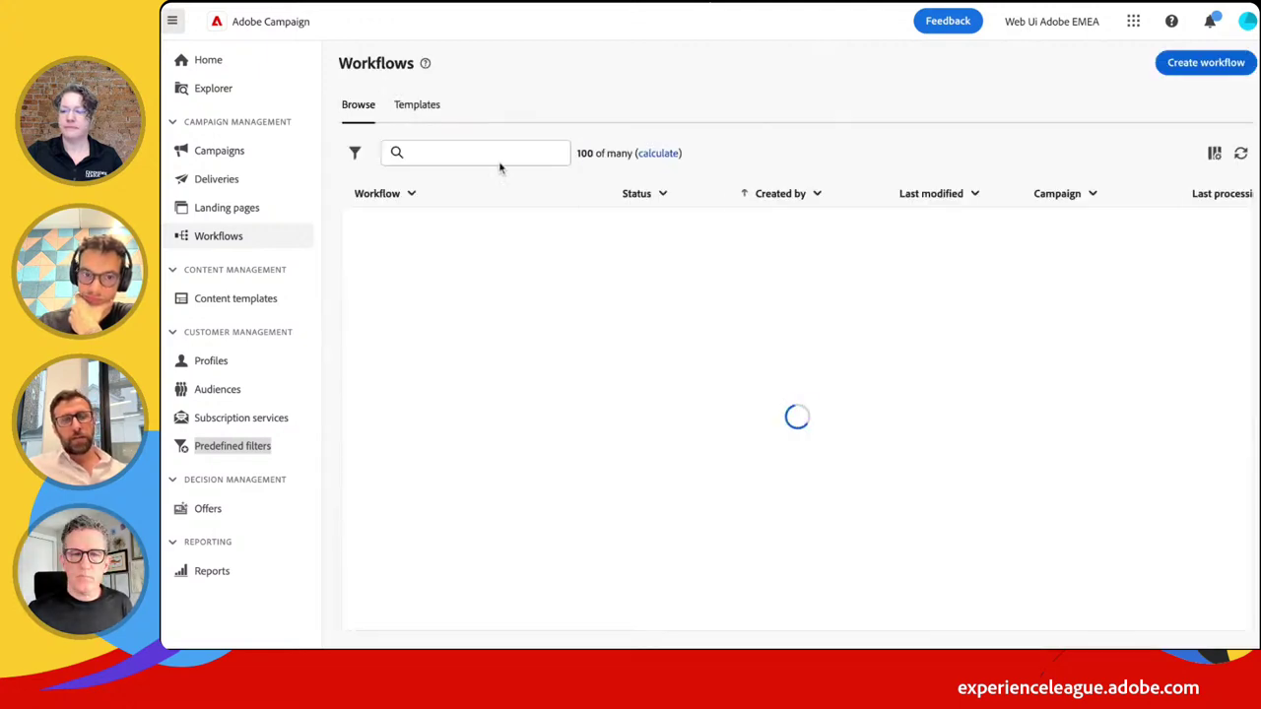
pyautogui.scroll(-3, 404, 509)
pyautogui.scroll(-4, 403, 508)
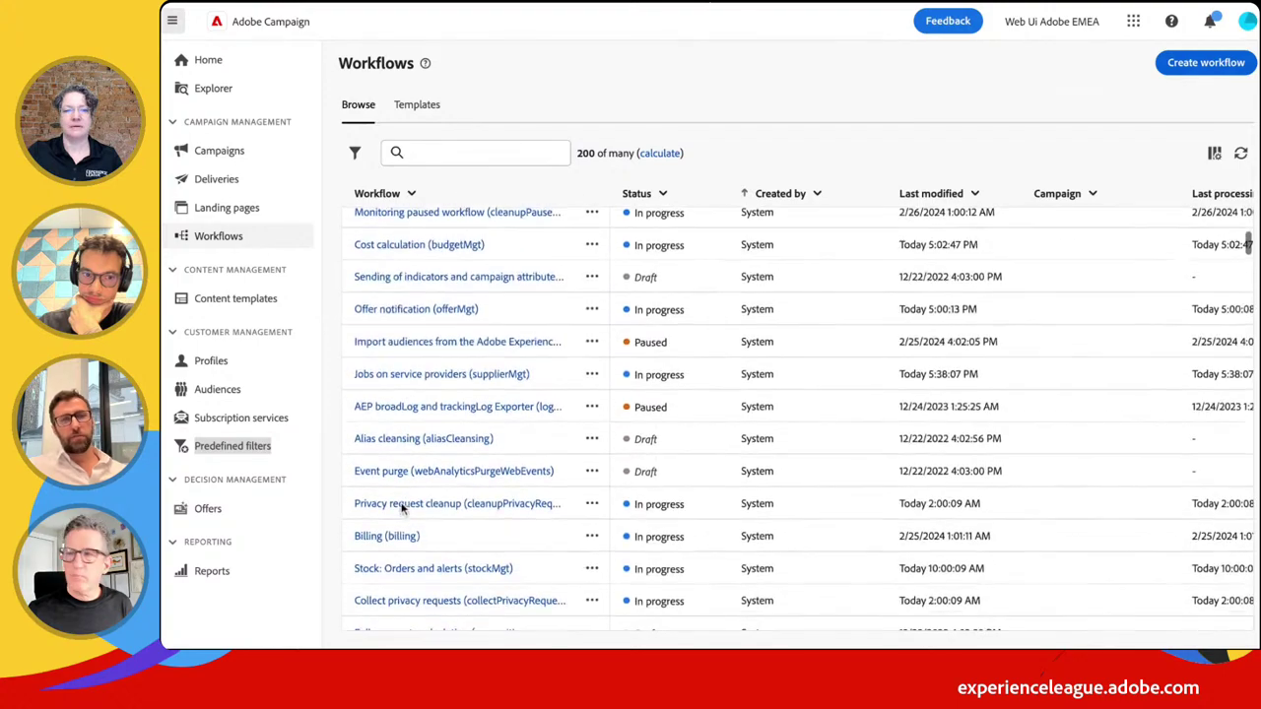
pyautogui.scroll(8, 424, 450)
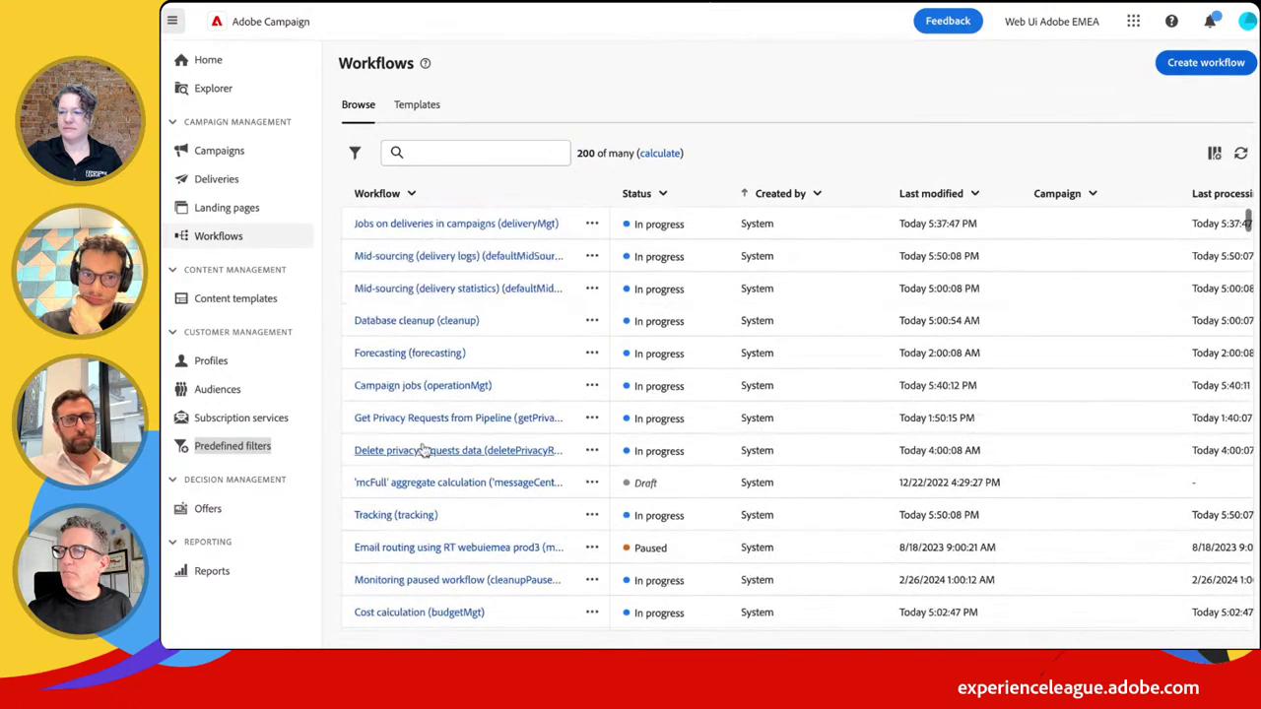
pyautogui.click(430, 355)
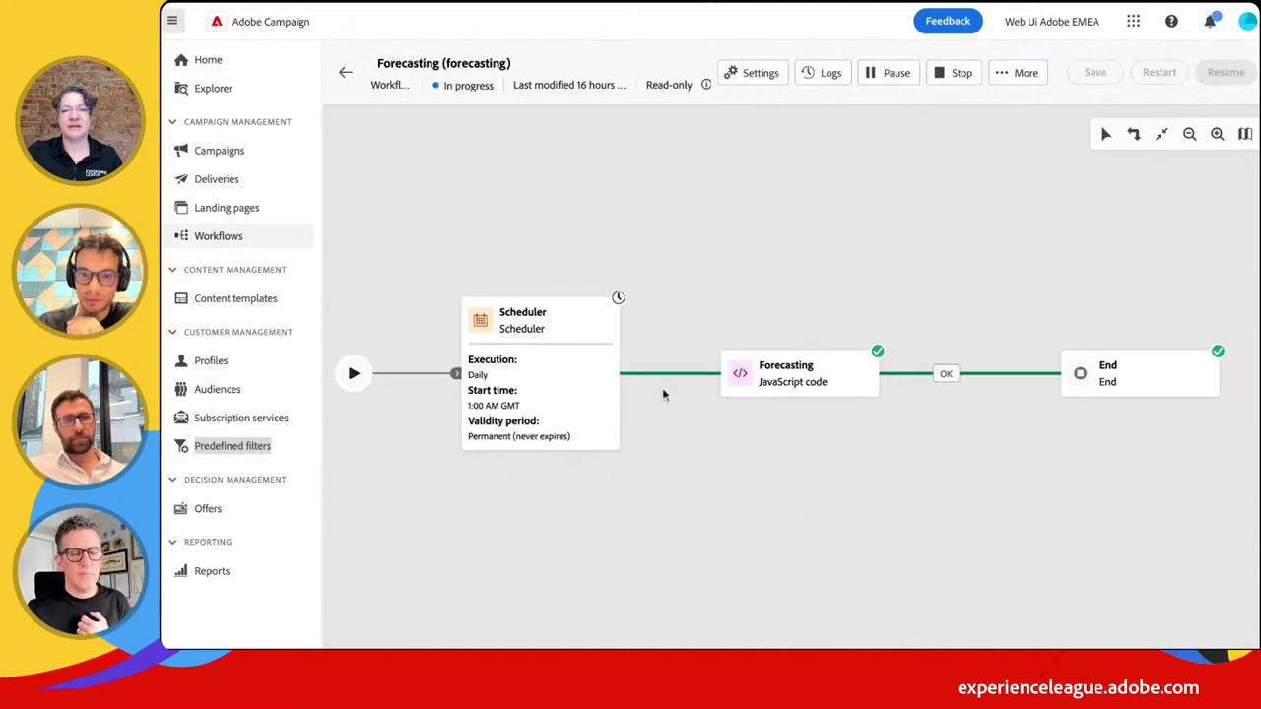
pyautogui.click(765, 389)
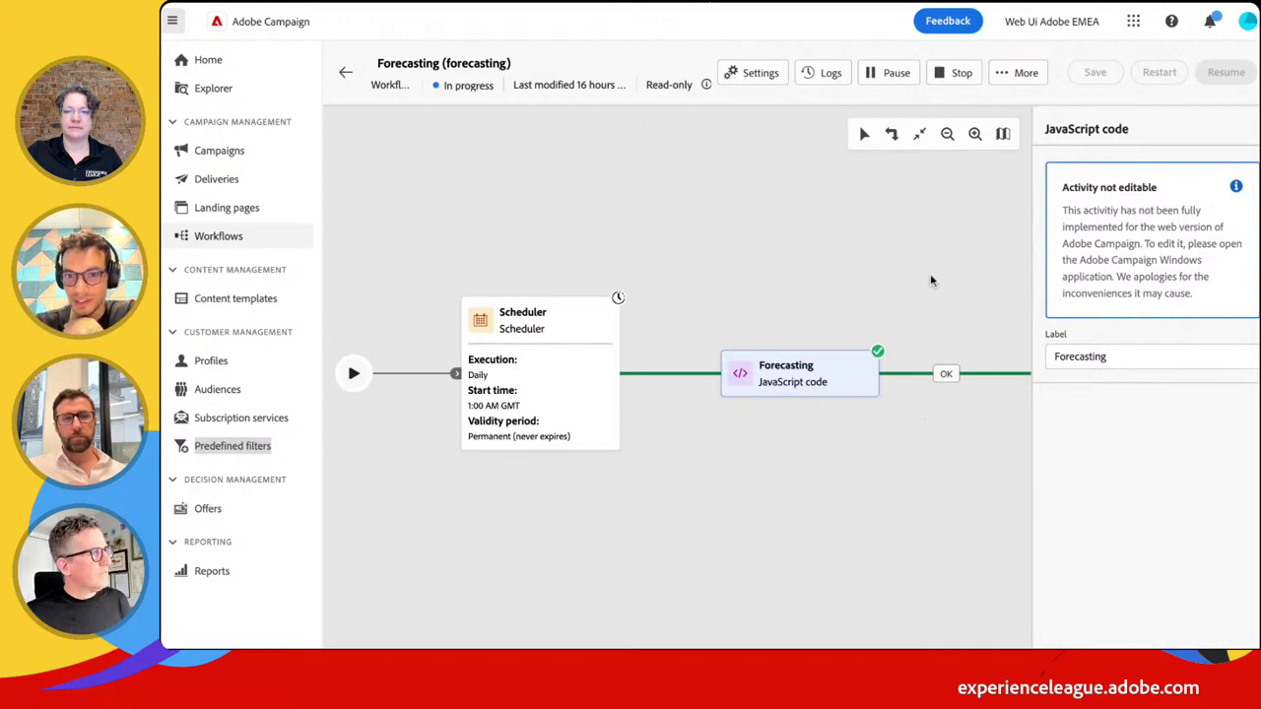
pyautogui.click(840, 292)
# Read through the Forecasting workflow's log entries, recheck its JavaScript code activity, and return to the workflow list
pyautogui.click(824, 77)
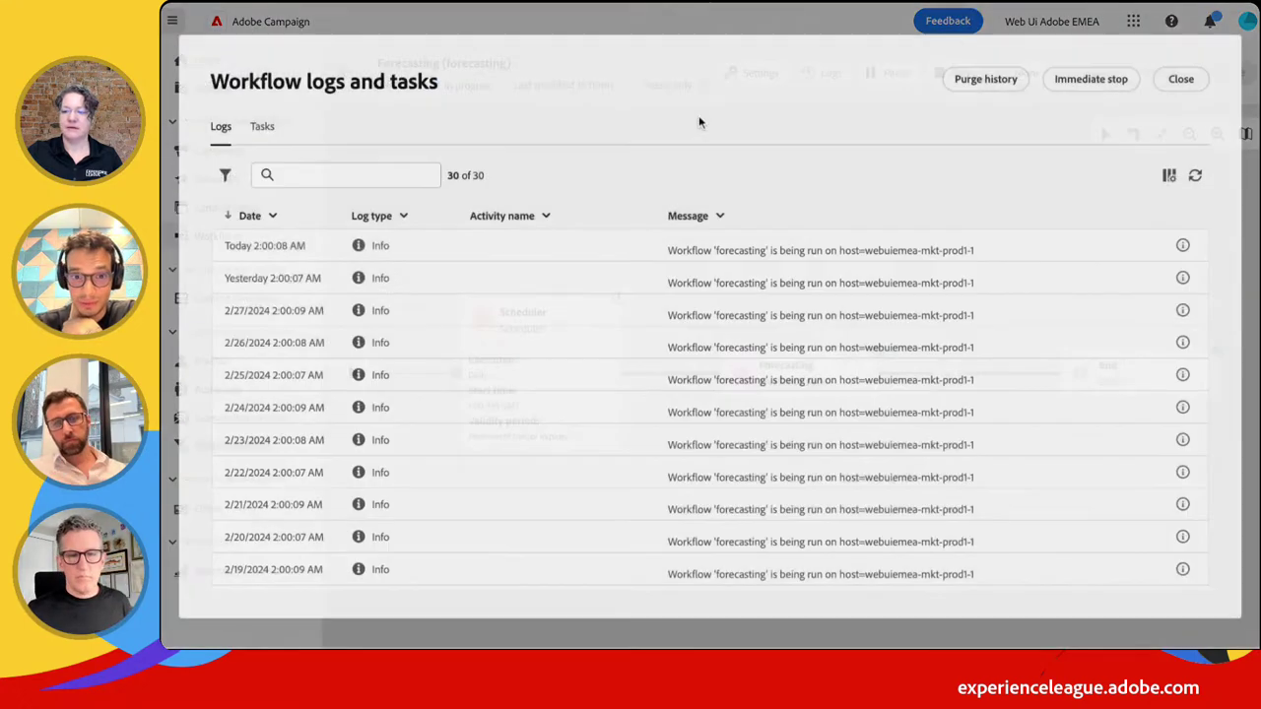
pyautogui.scroll(-6, 515, 391)
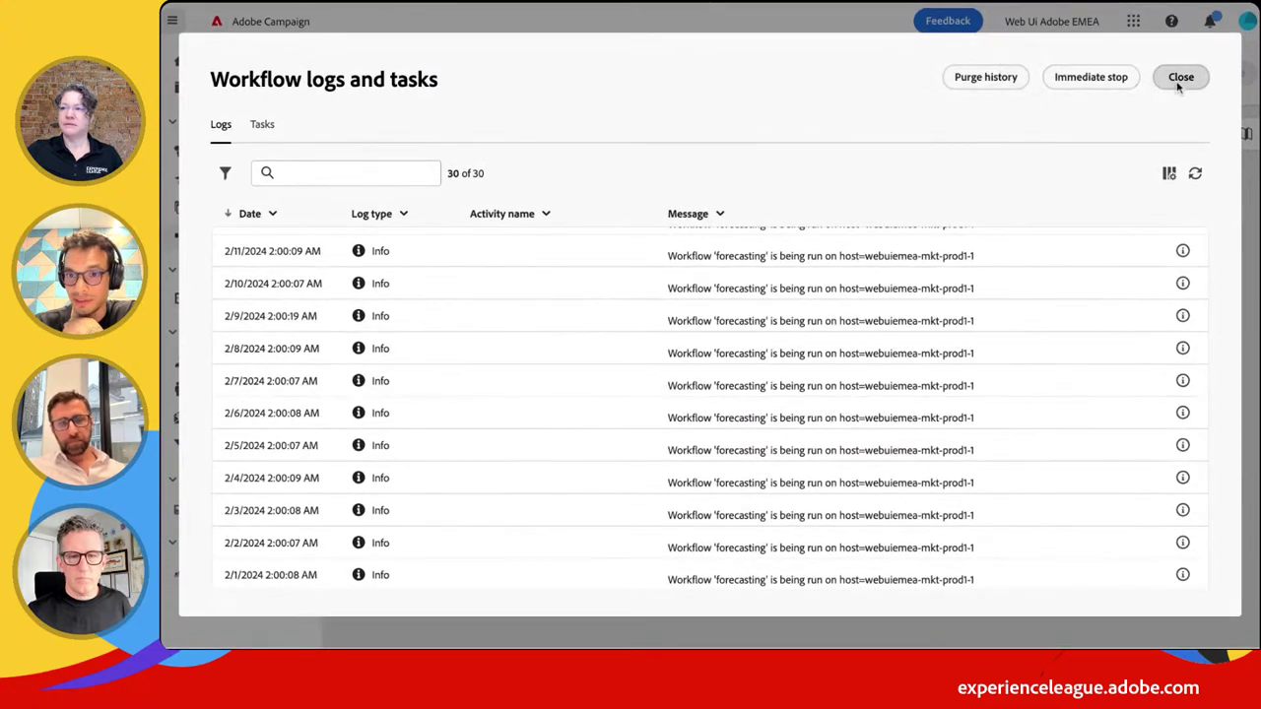
pyautogui.click(1181, 78)
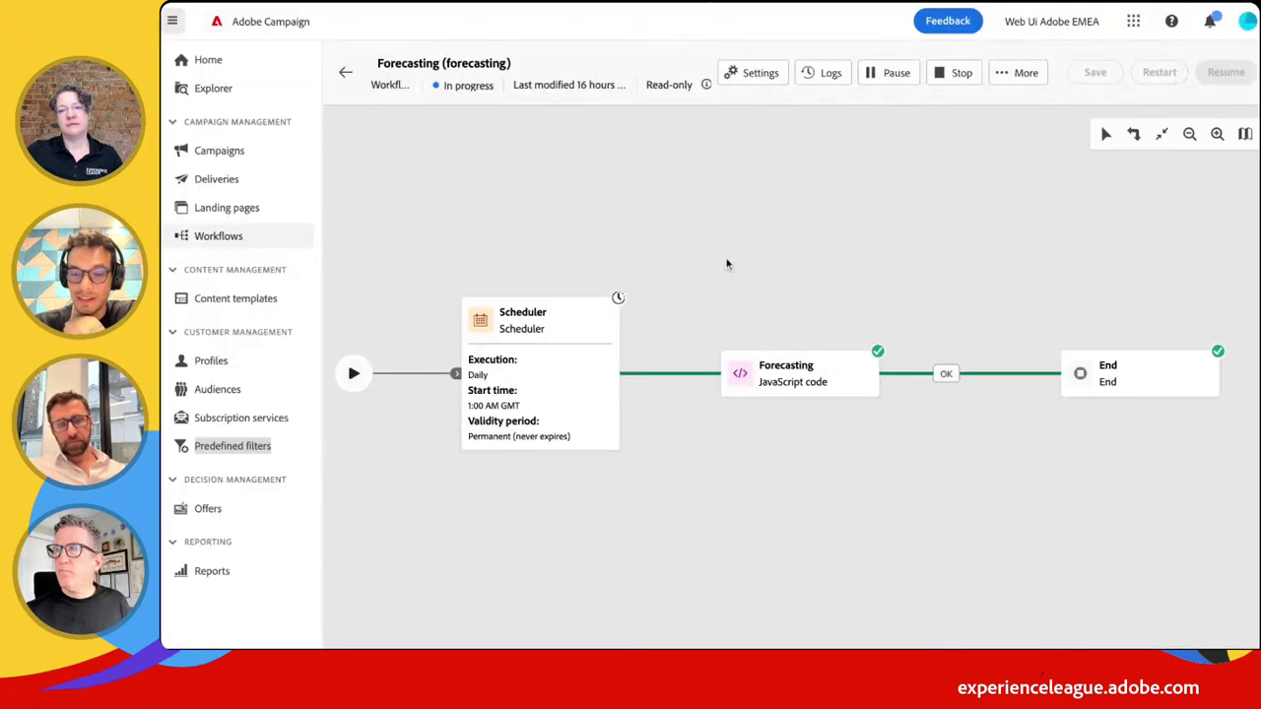
pyautogui.click(795, 386)
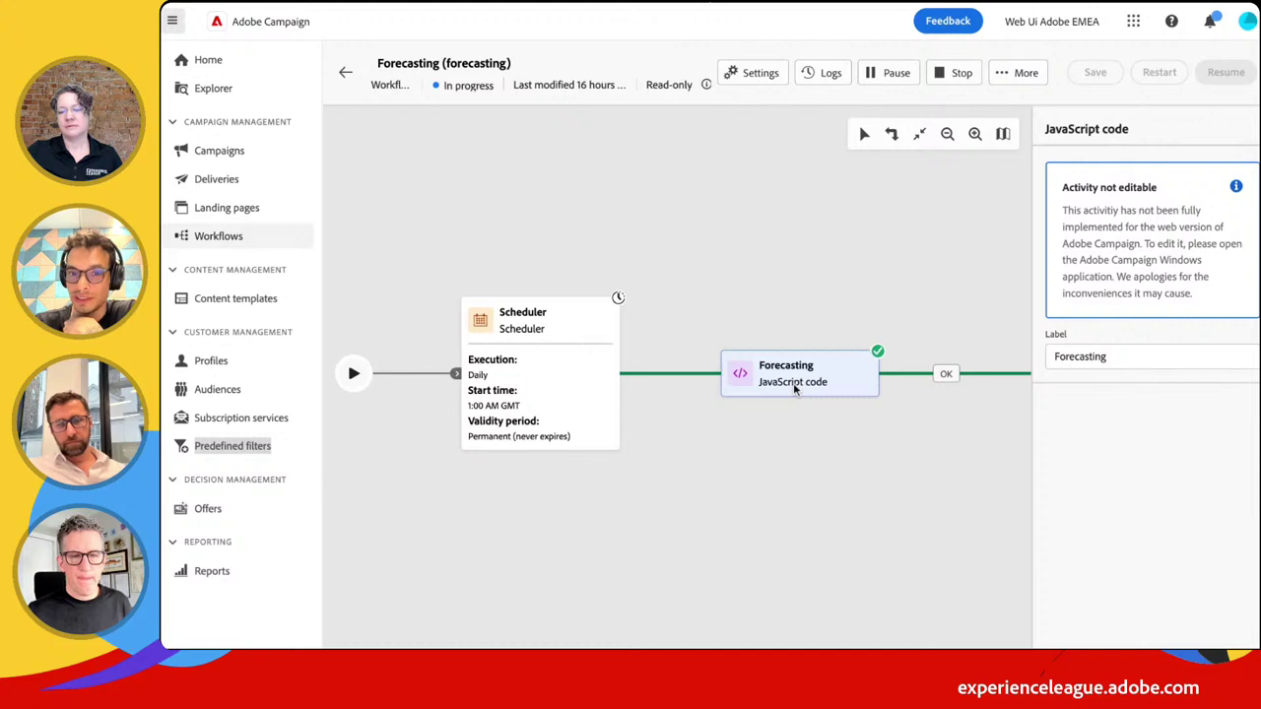
pyautogui.click(346, 73)
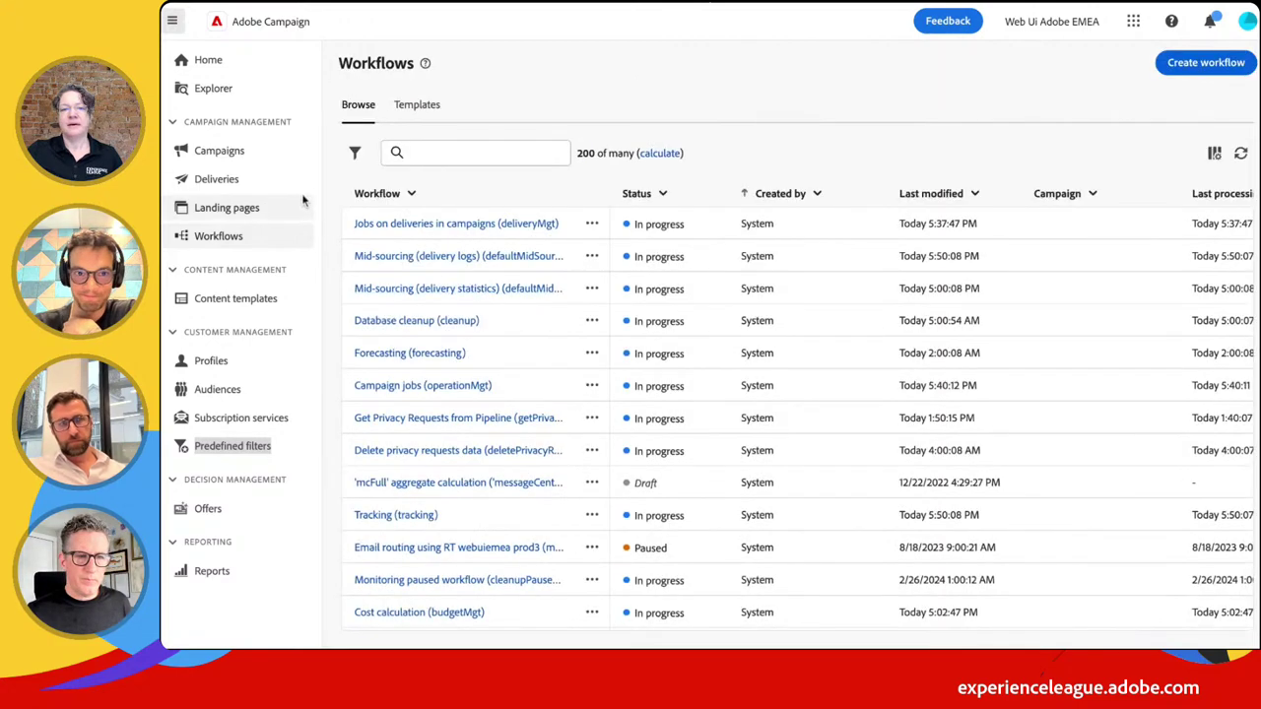
# Go to the Home page and view the email key performance indicators and recent deliveries
pyautogui.click(209, 59)
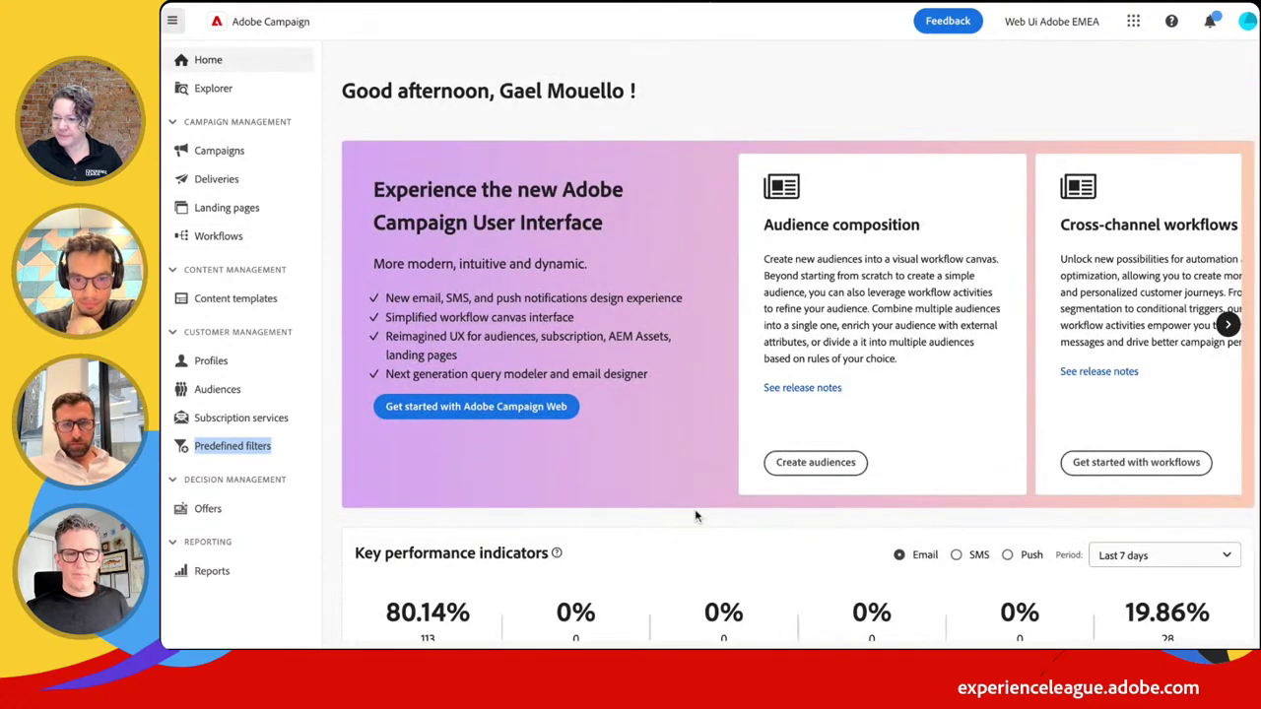
pyautogui.scroll(-3, 694, 508)
pyautogui.scroll(-3, 695, 514)
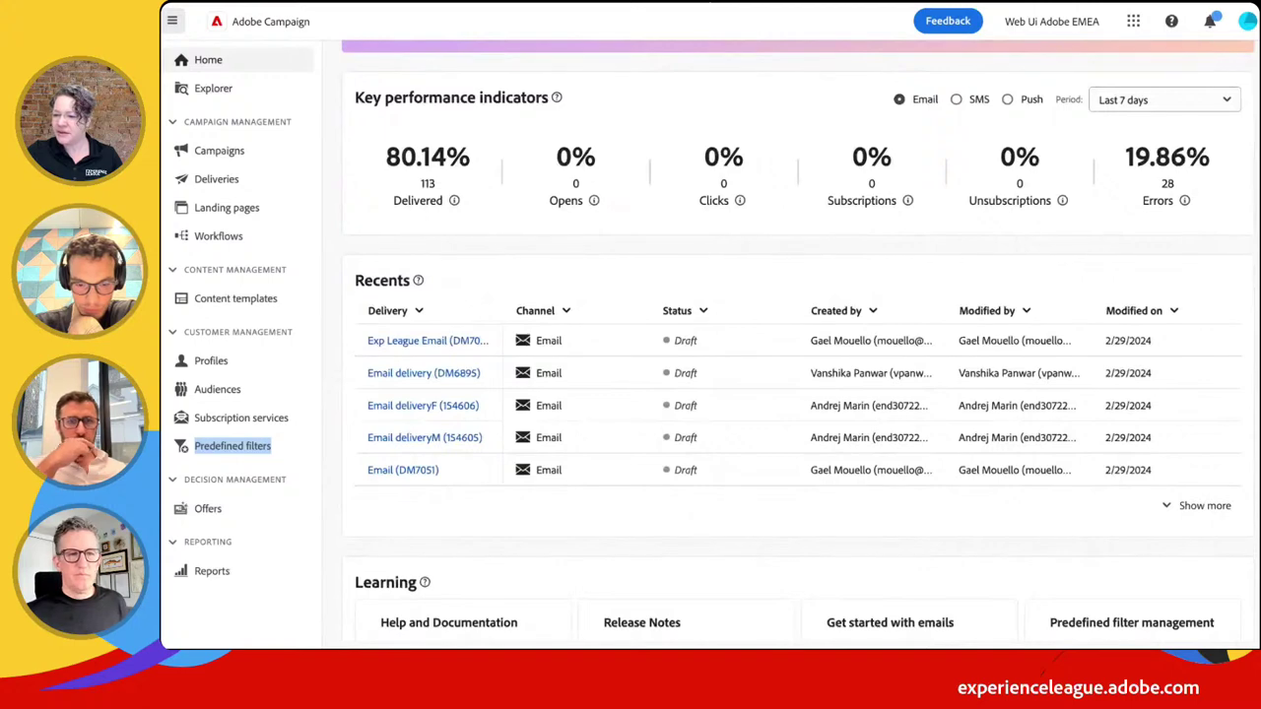